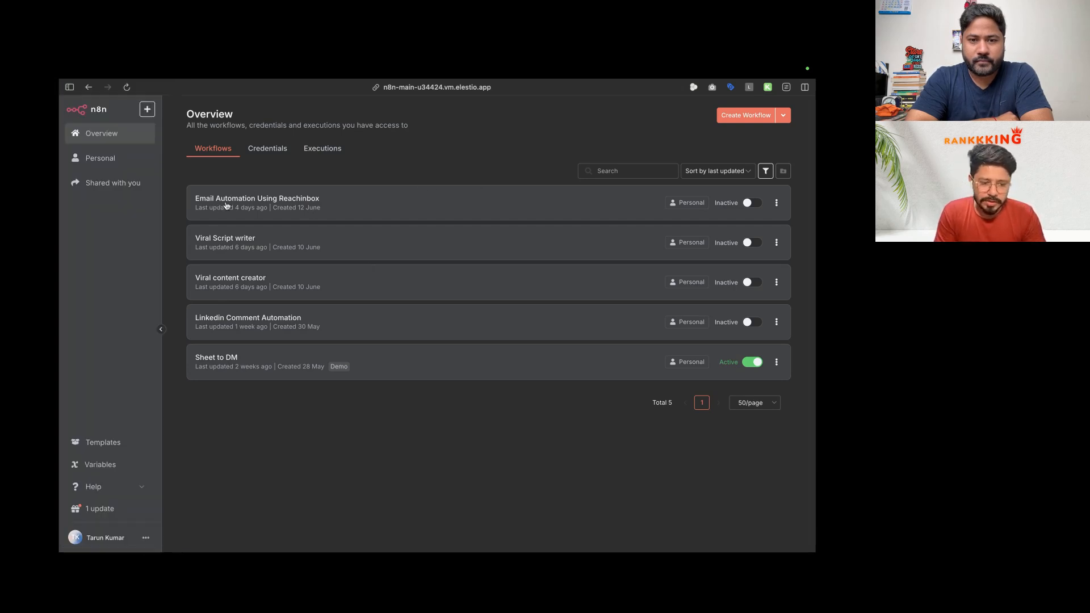
Step: Open the Email Automation Using Reachinbox workflow in the editor
left_click(777, 204)
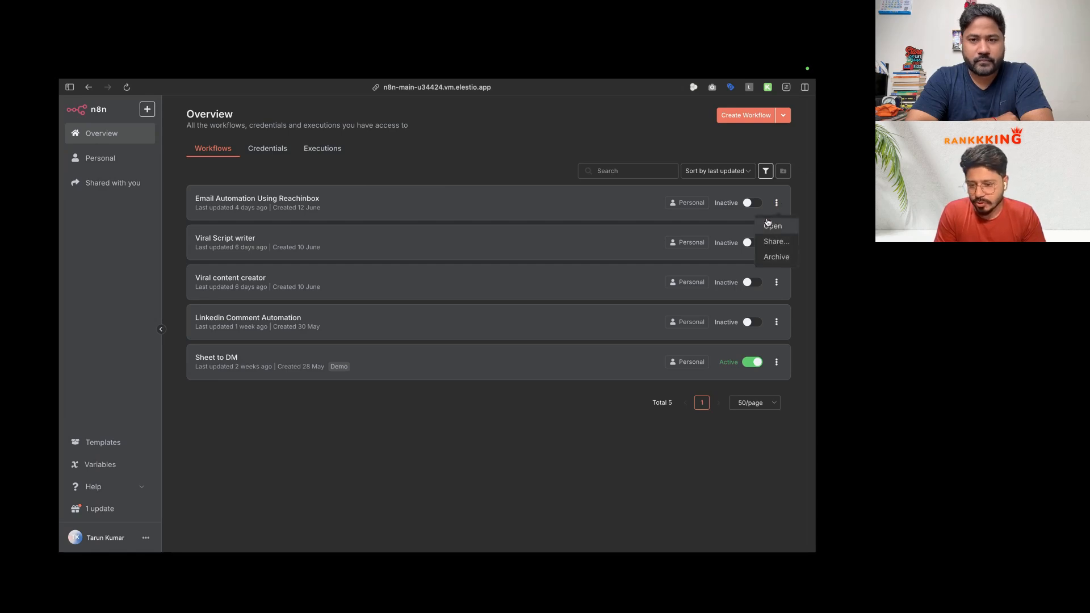
left_click(600, 200)
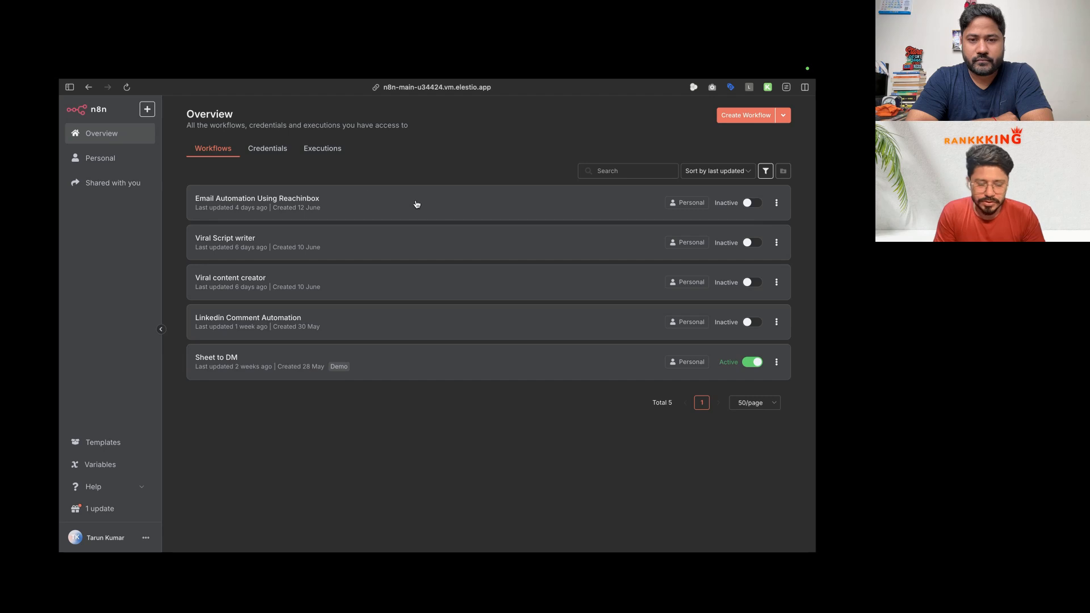
left_click(293, 197)
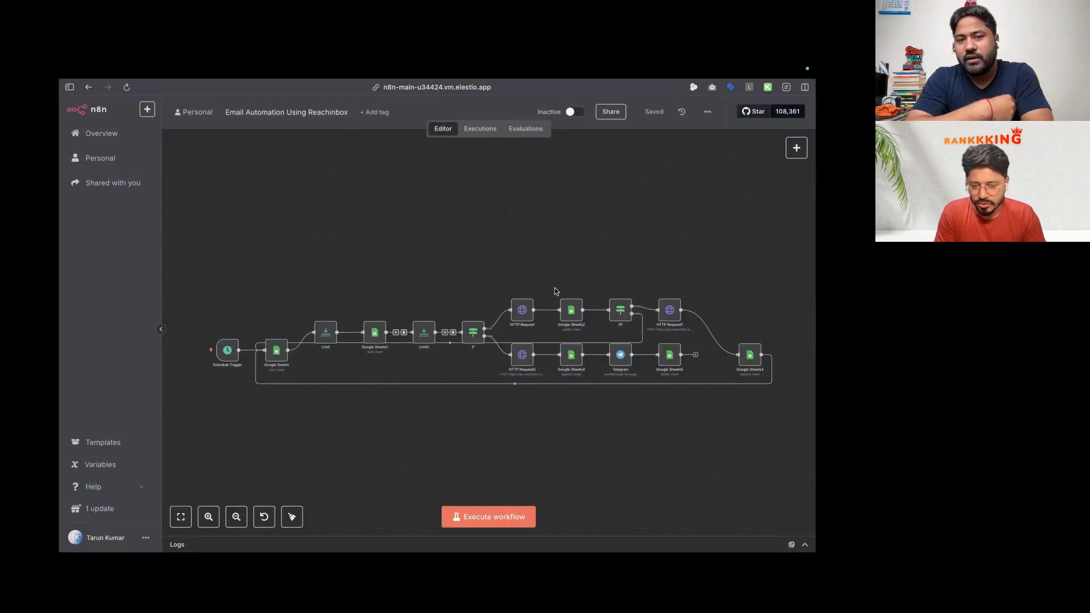
scroll(555, 292, "down", 2)
scroll(571, 237, "right", 2)
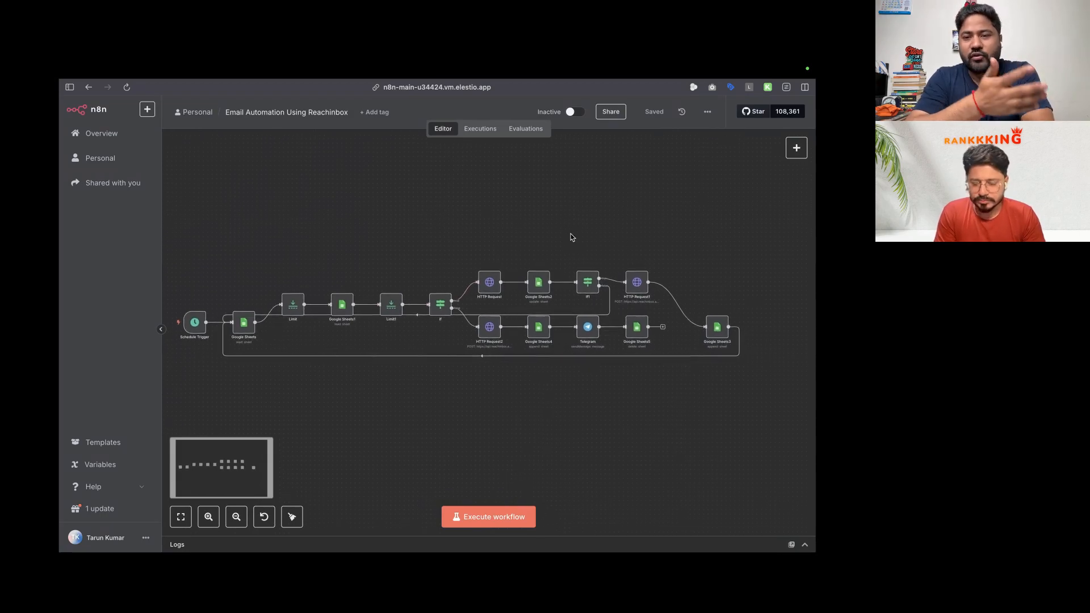
scroll(571, 237, "down", 1)
scroll(571, 238, "right", 1)
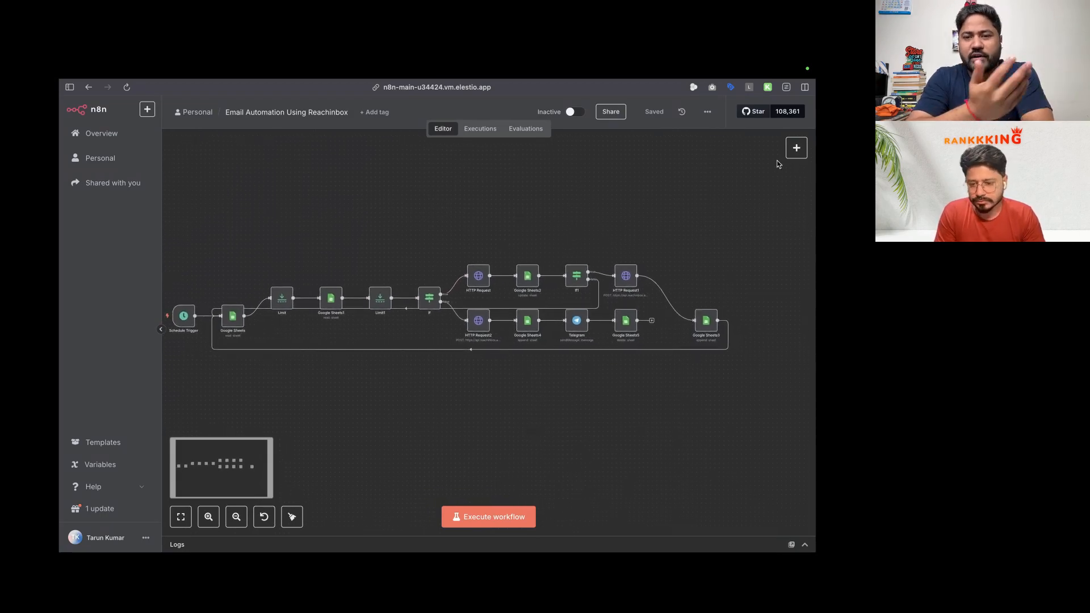
Step: Duplicate the workflow as a 'Hyper personalized' copy
left_click(708, 113)
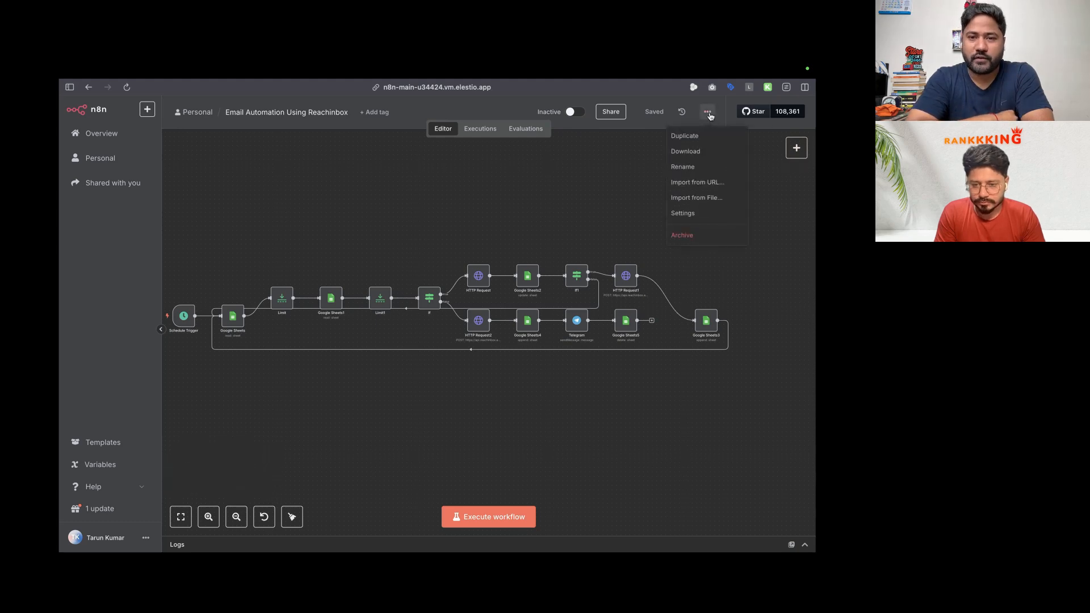
left_click(694, 137)
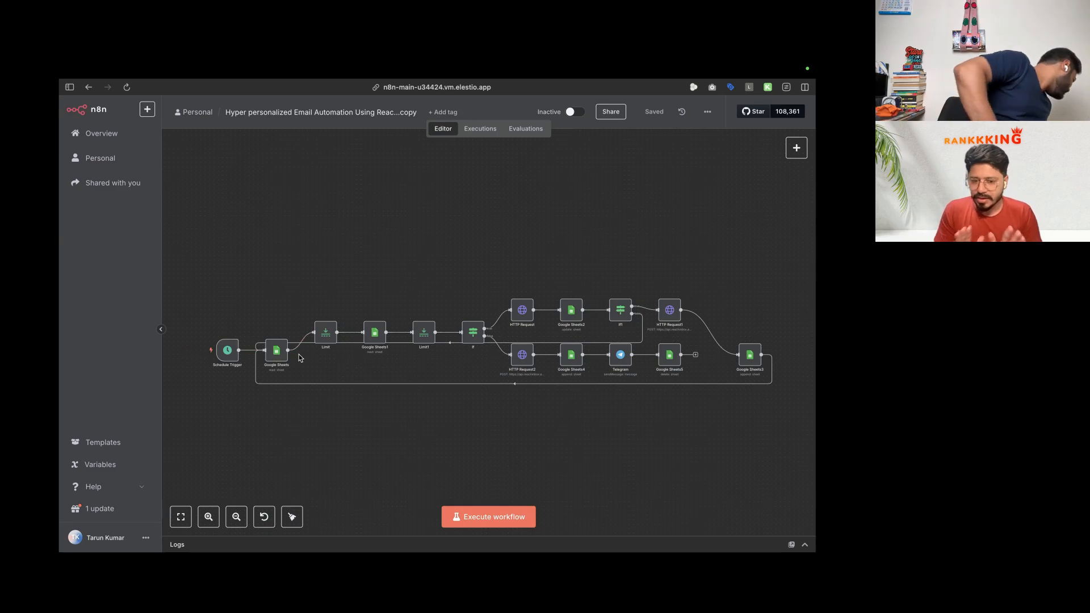
mouse_move(130, 414)
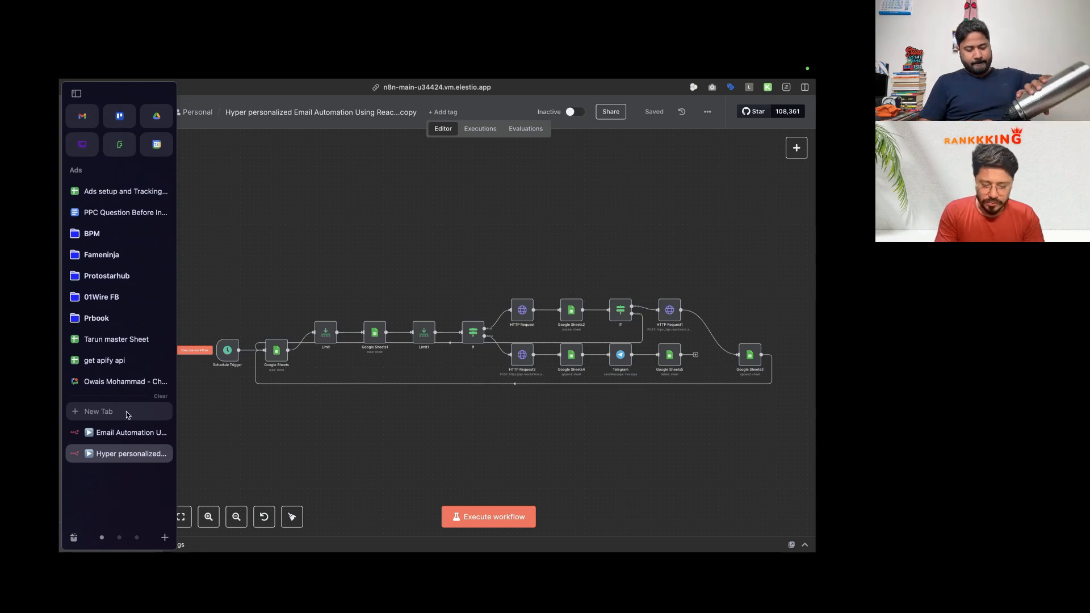
Step: Open ChatGPT in a new browser tab
left_click(127, 412)
type("chat")
key("Return")
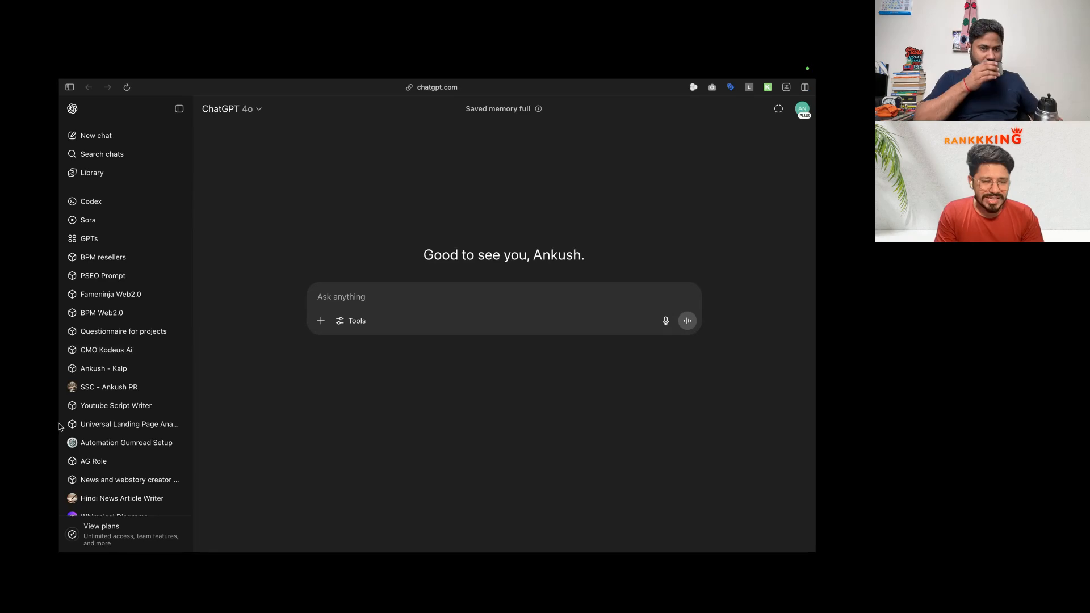
Step: Open blackmagic.aiavalanche.com in another new tab
mouse_move(60, 427)
left_click(109, 415)
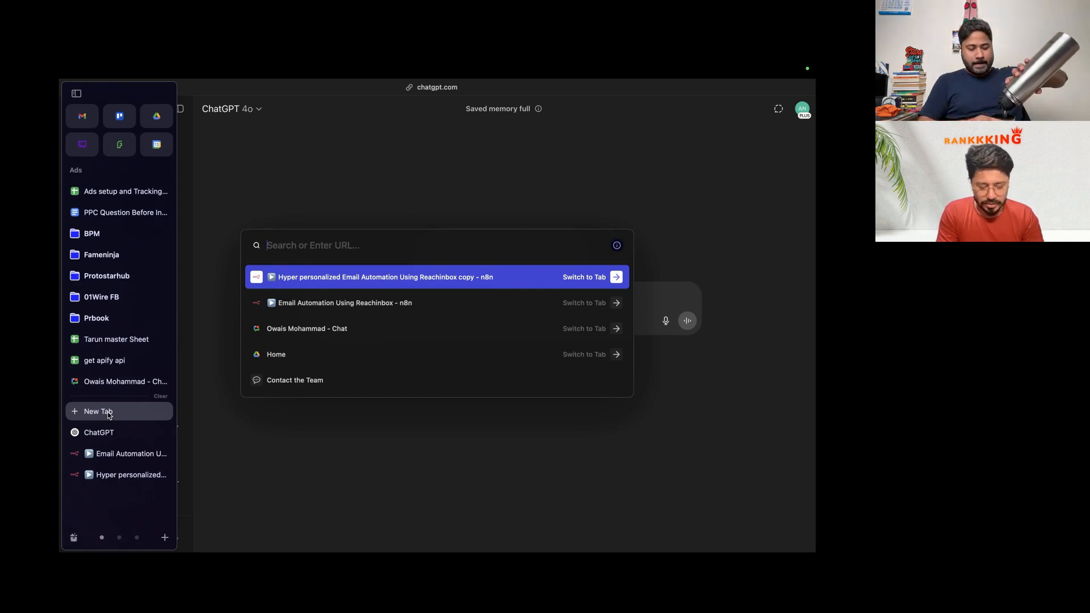
type("blac")
key("Return")
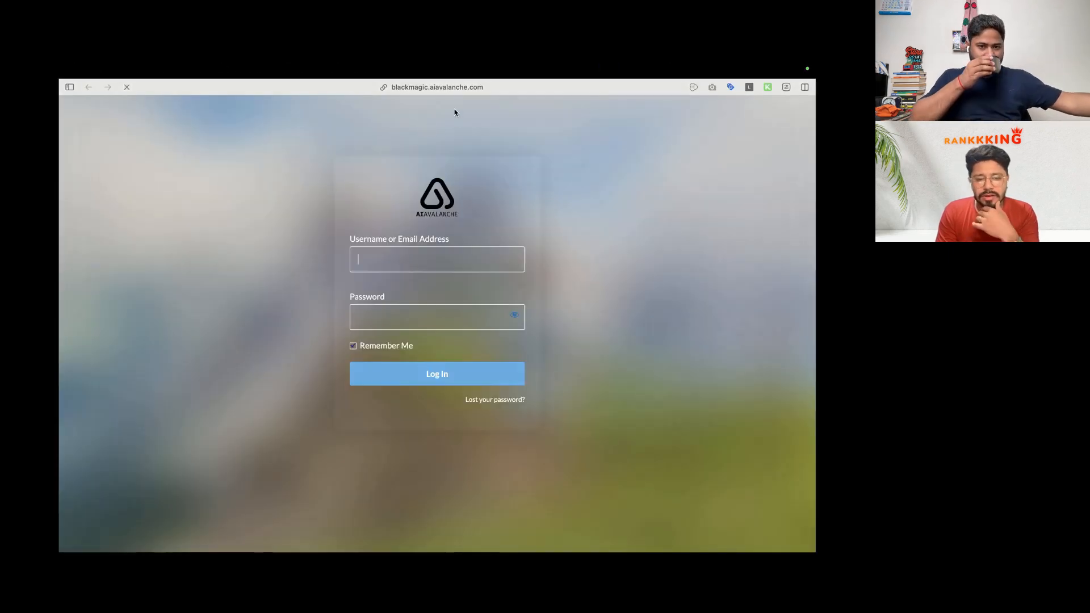
Step: Log in to AI Avalanche with the saved credentials and browse the ChatGPT Black Magic page
left_click(441, 380)
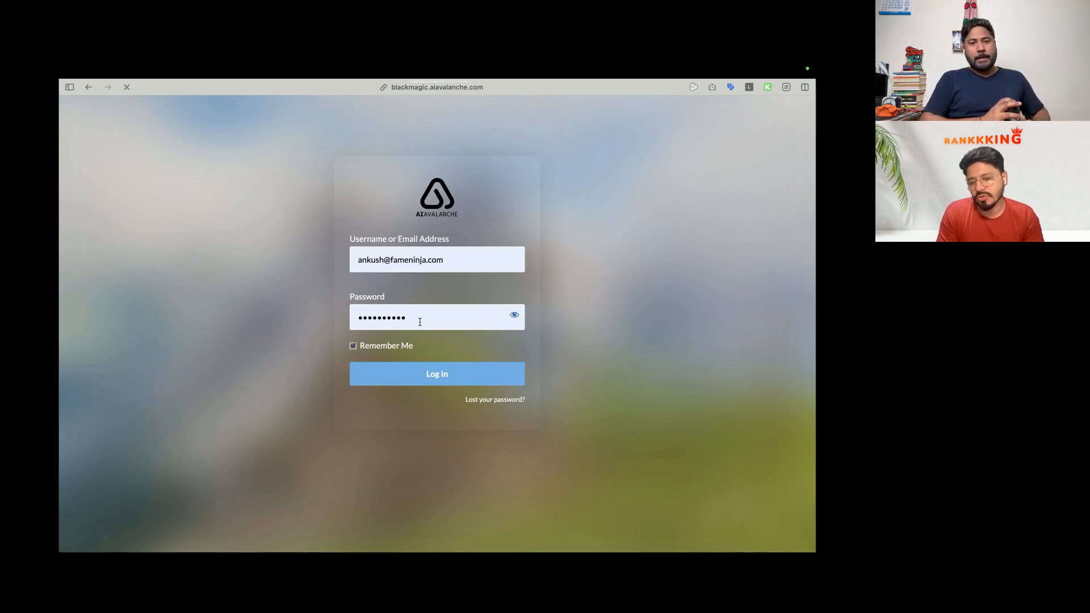
scroll(437, 324, "down", 2)
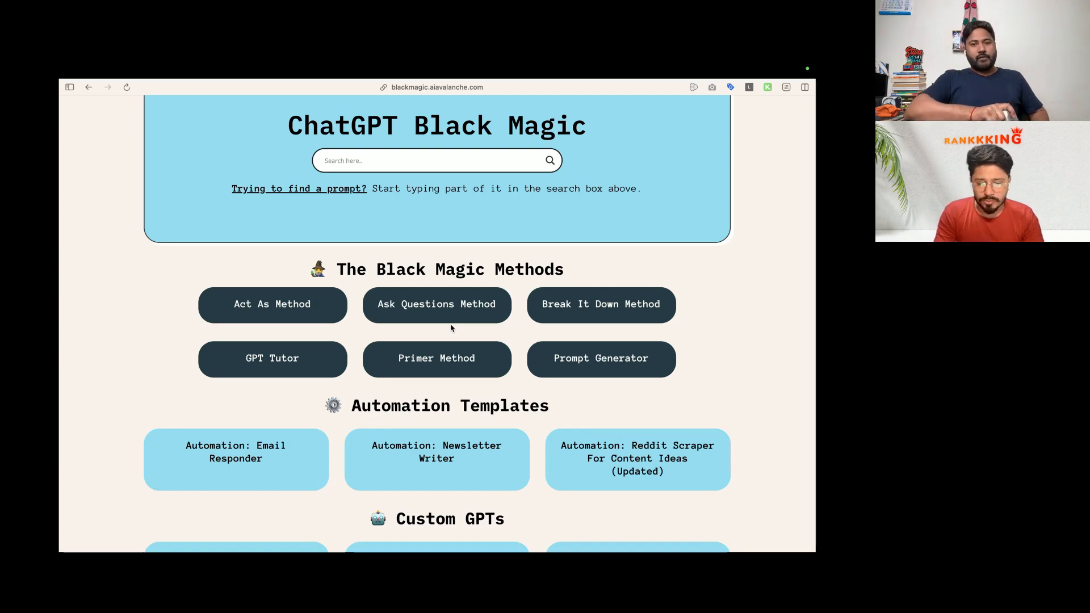
mouse_move(60, 329)
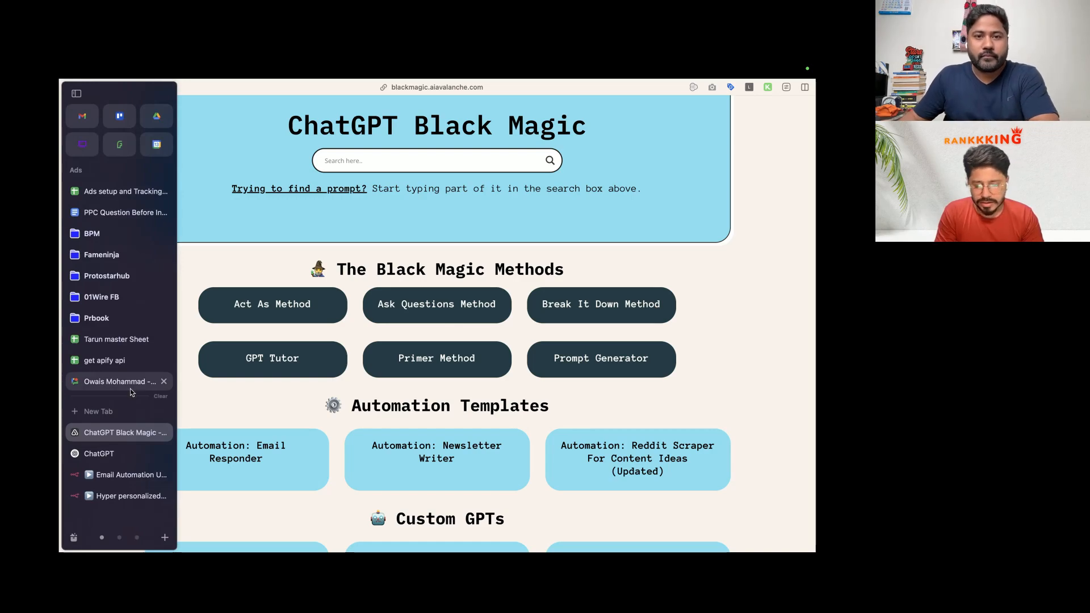
key("ctrl+Right")
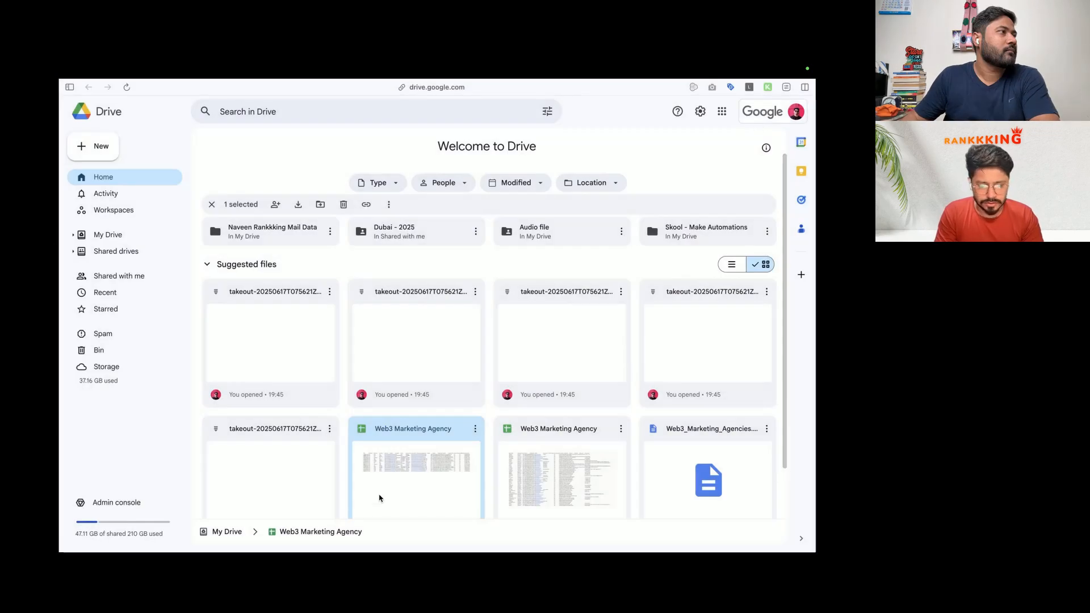
Step: Open the Web3 Marketing Agency sheet, widen column A, and check the emails and names
double_click(380, 498)
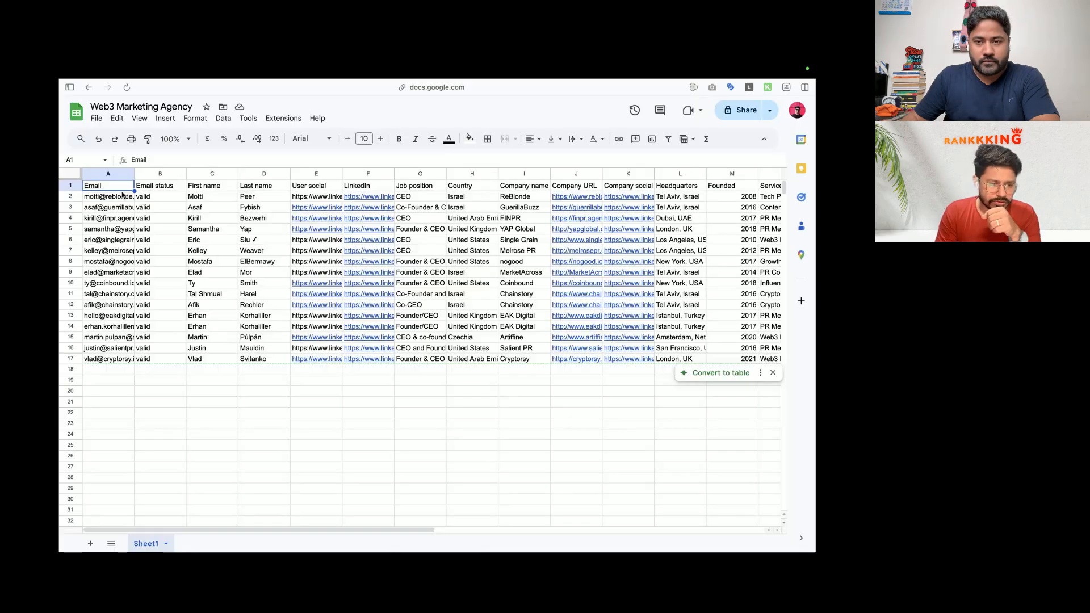
left_click_drag(134, 173, 185, 354)
left_click(155, 198)
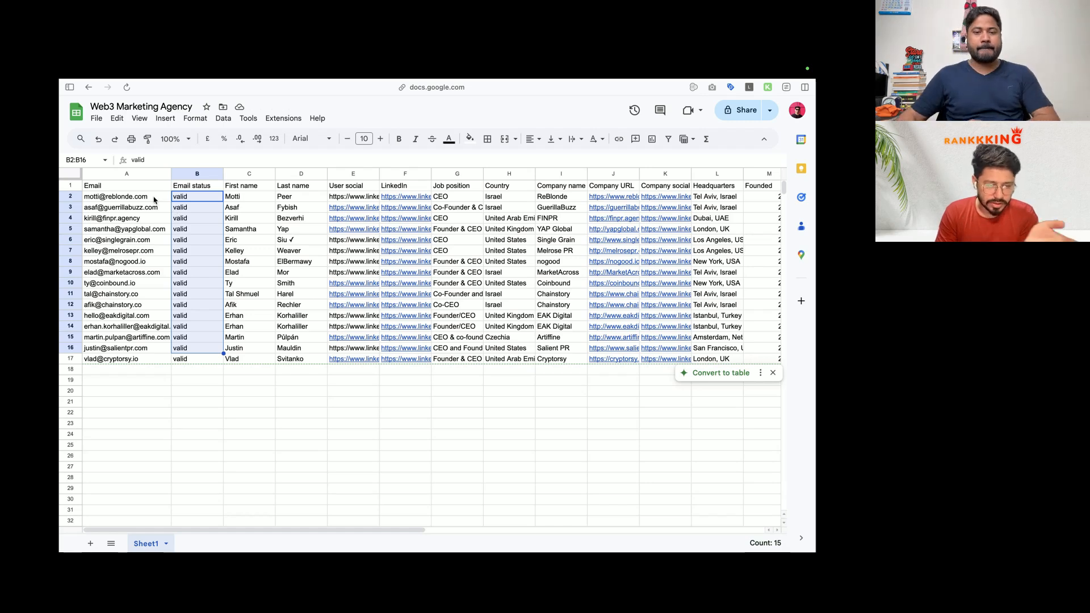
left_click_drag(153, 195, 151, 366)
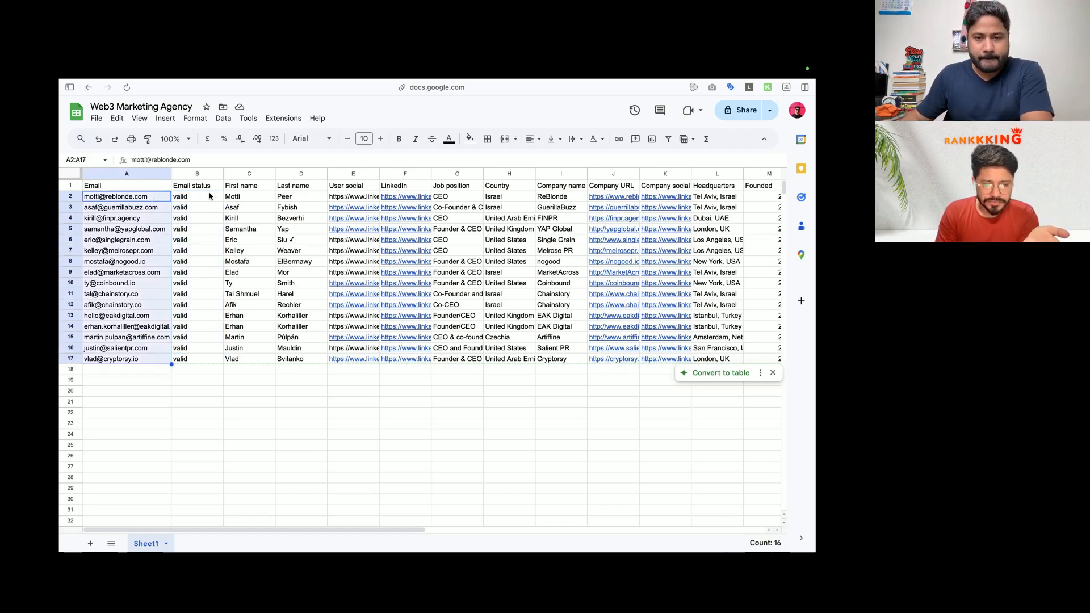
left_click(250, 199)
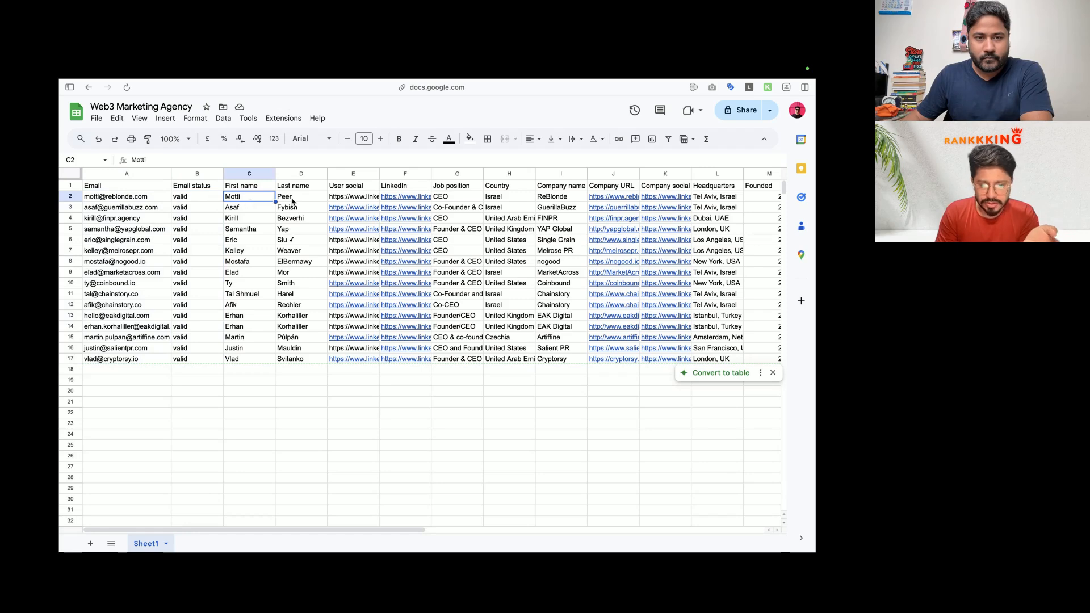
left_click(304, 201)
Step: Review the LinkedIn, job, country and Company URL columns, widening LinkedIn and Company URL
scroll(309, 196, "right", 1)
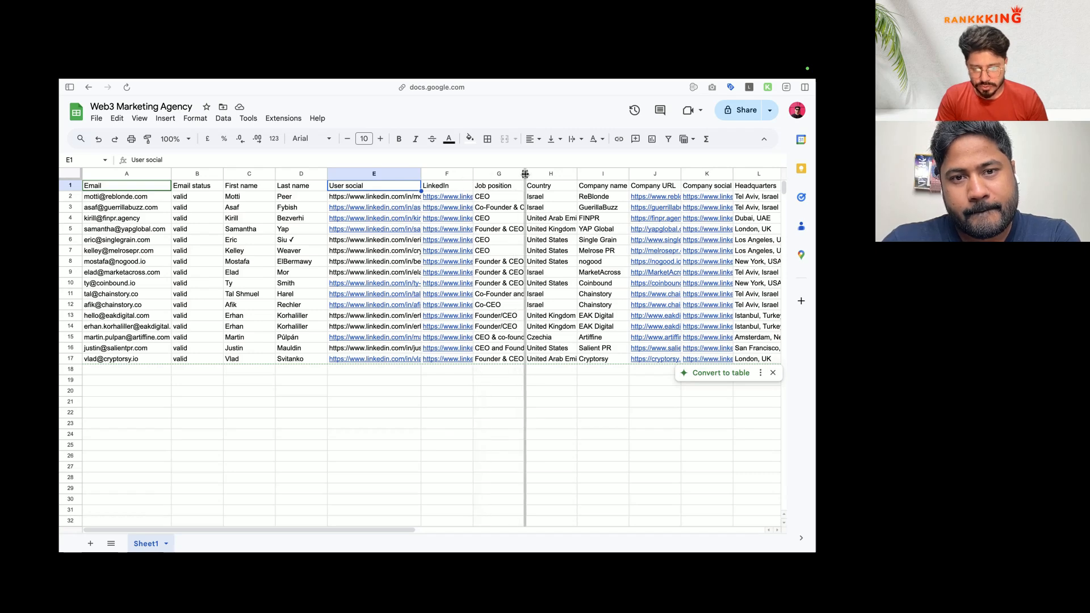
left_click_drag(525, 174, 538, 173)
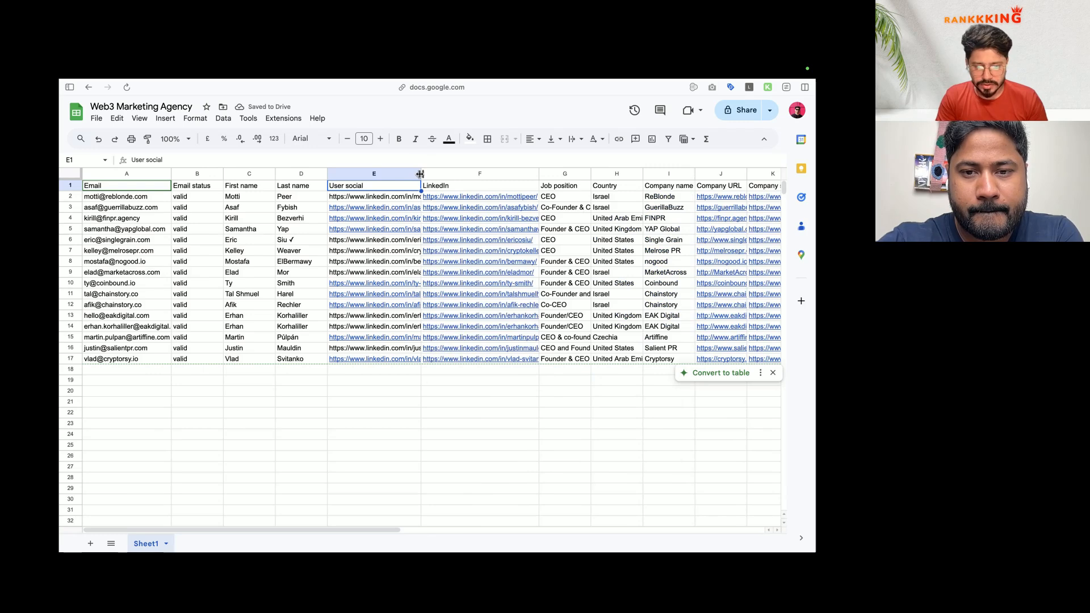
scroll(457, 187, "right", 5)
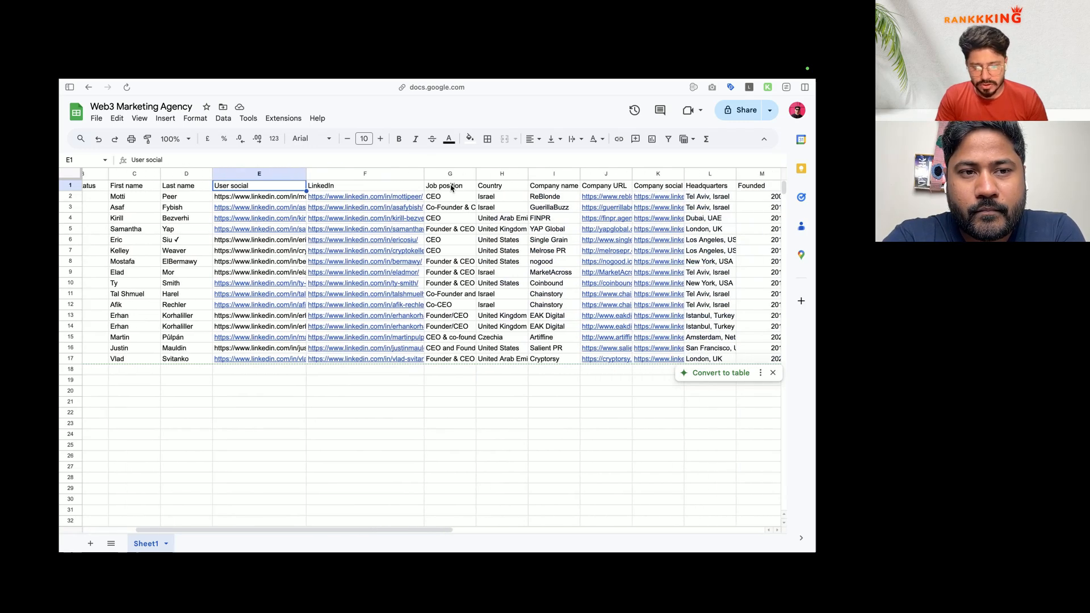
left_click(441, 199)
left_click(508, 199)
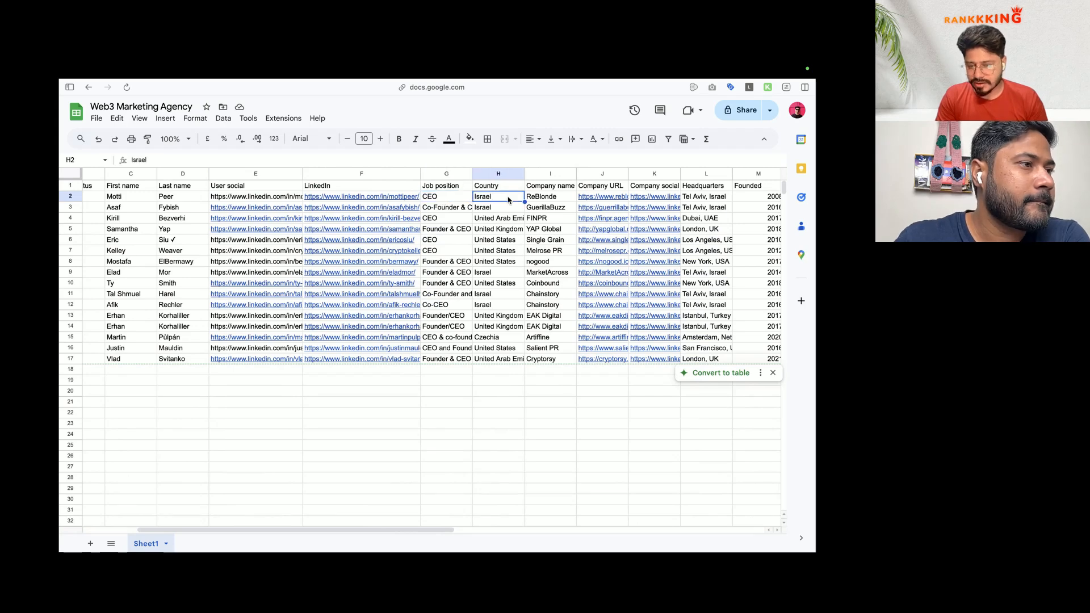
scroll(551, 202, "right", 2)
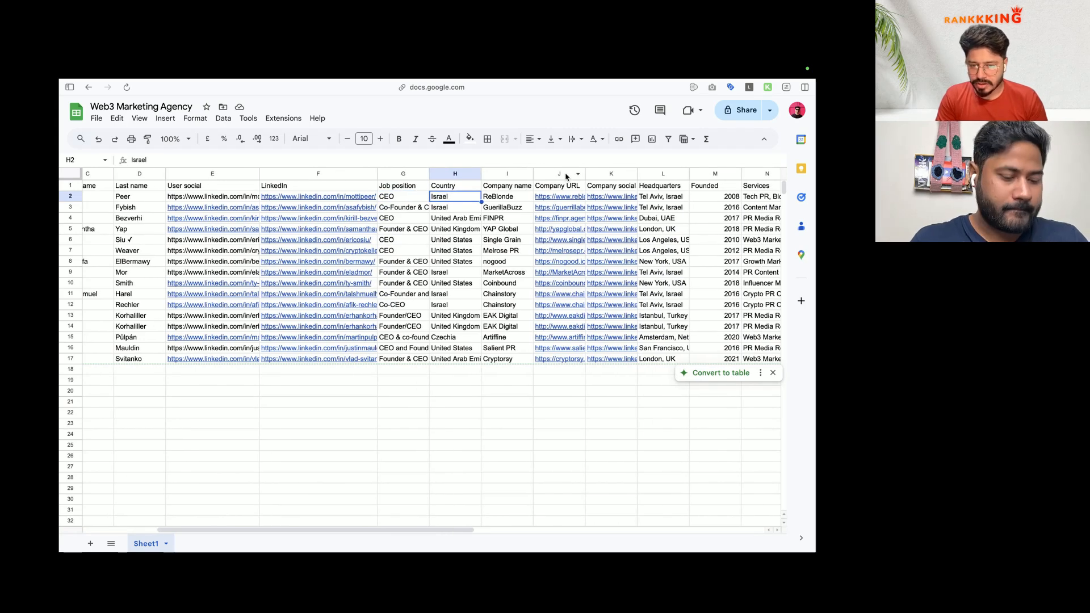
left_click_drag(584, 174, 535, 175)
scroll(649, 202, "right", 2)
scroll(578, 233, "right", 3)
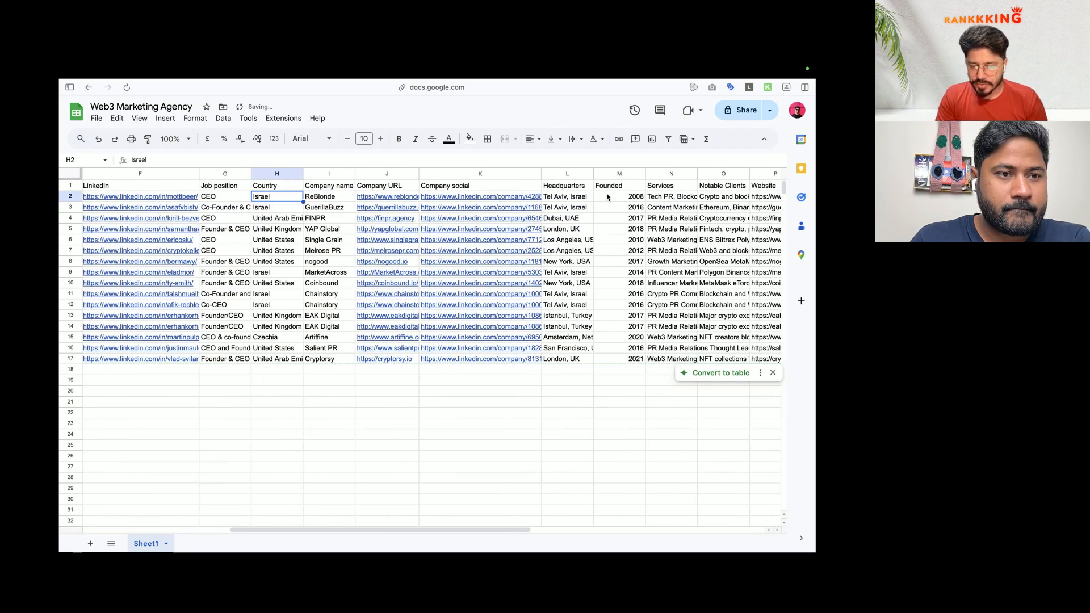
scroll(570, 207, "right", 2)
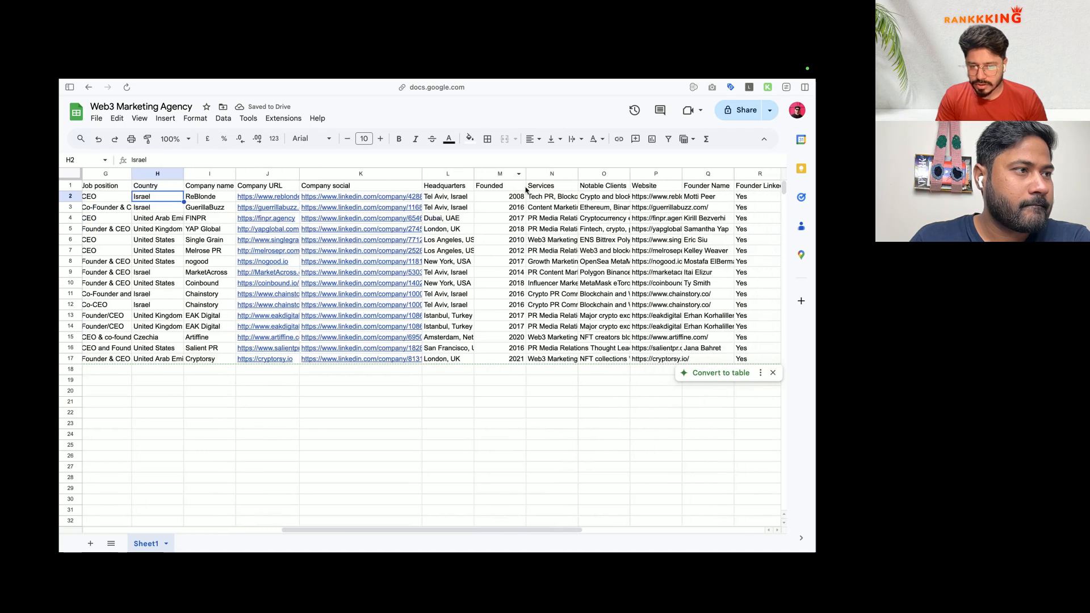
scroll(512, 238, "right", 10)
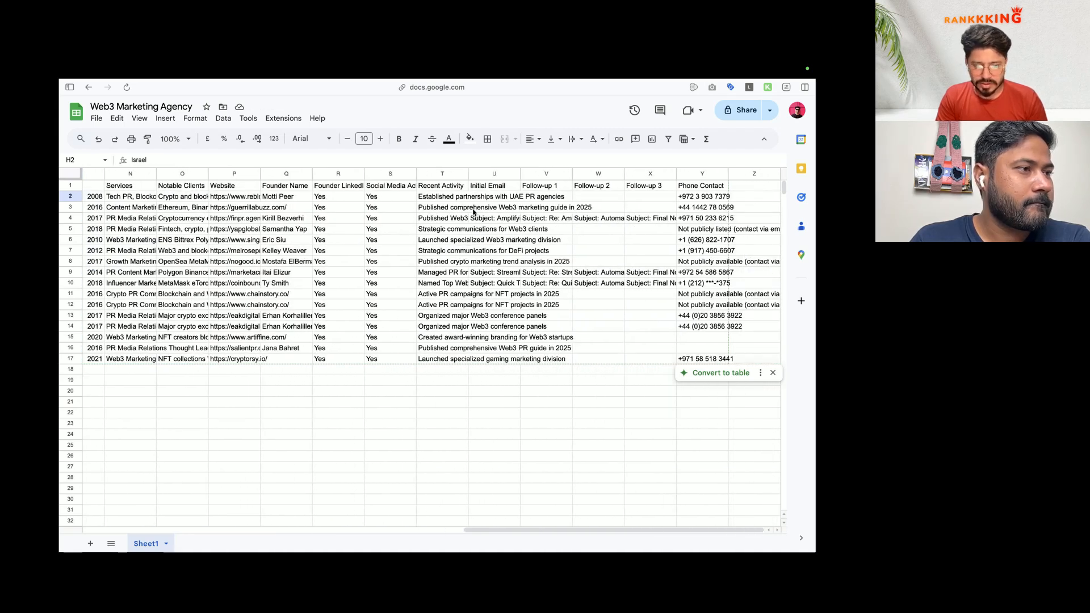
scroll(407, 199, "left", 15)
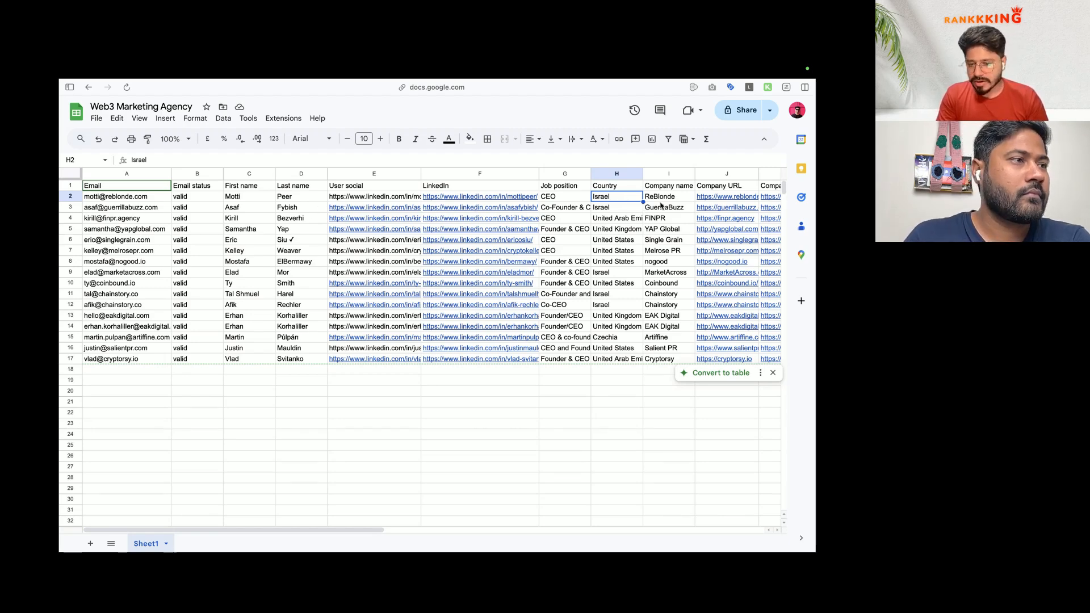
scroll(625, 208, "right", 4)
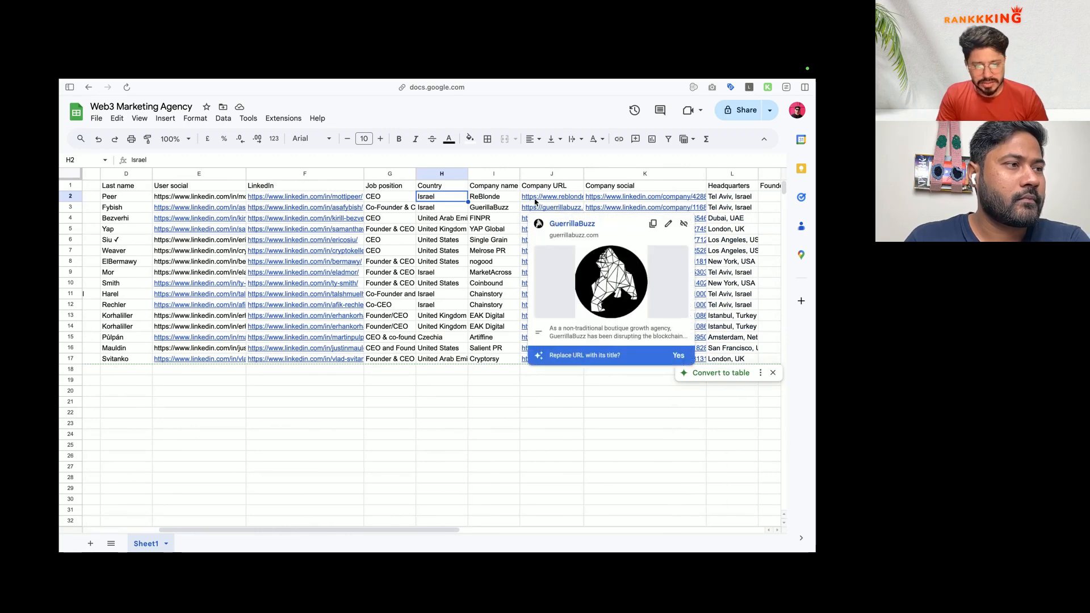
left_click_drag(542, 203, 534, 361)
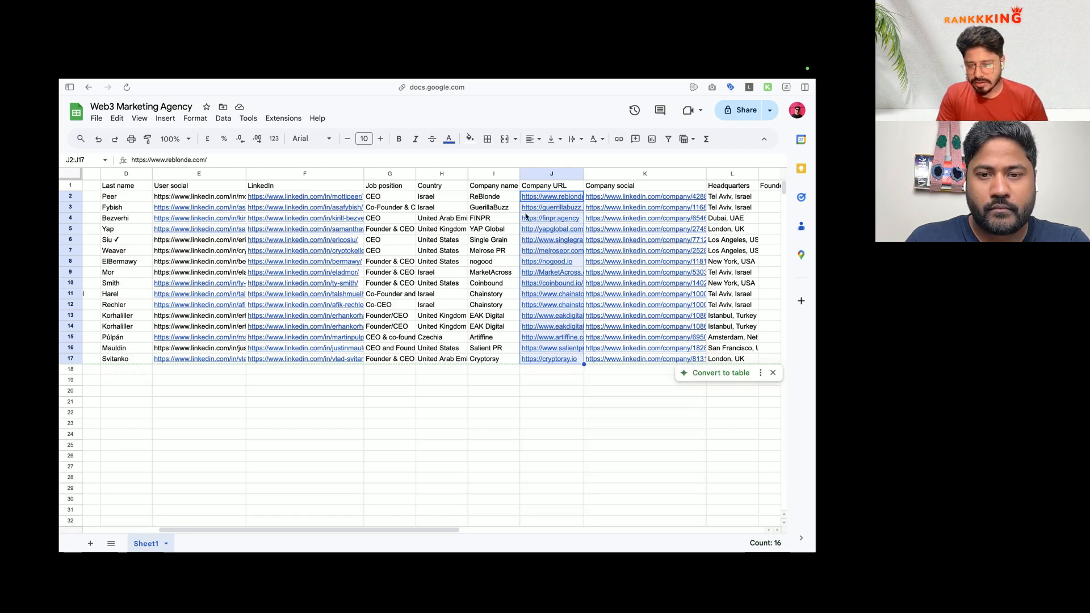
scroll(477, 221, "left", 4)
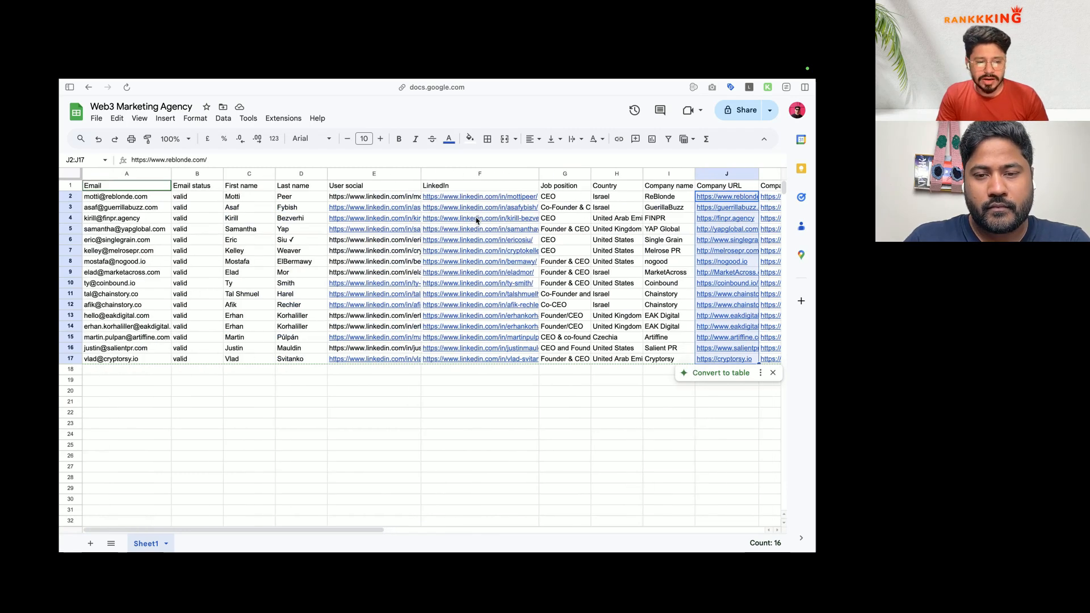
Step: Reselect the emails in A2:A17 and widen column A a little more
left_click(167, 201)
left_click_drag(166, 201, 162, 358)
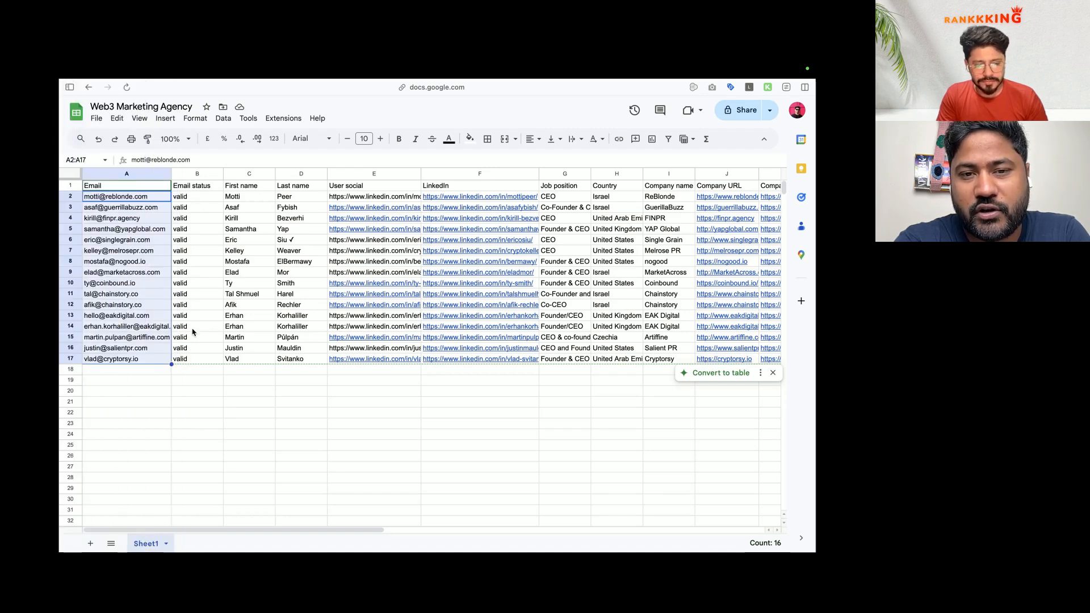
left_click_drag(171, 173, 186, 173)
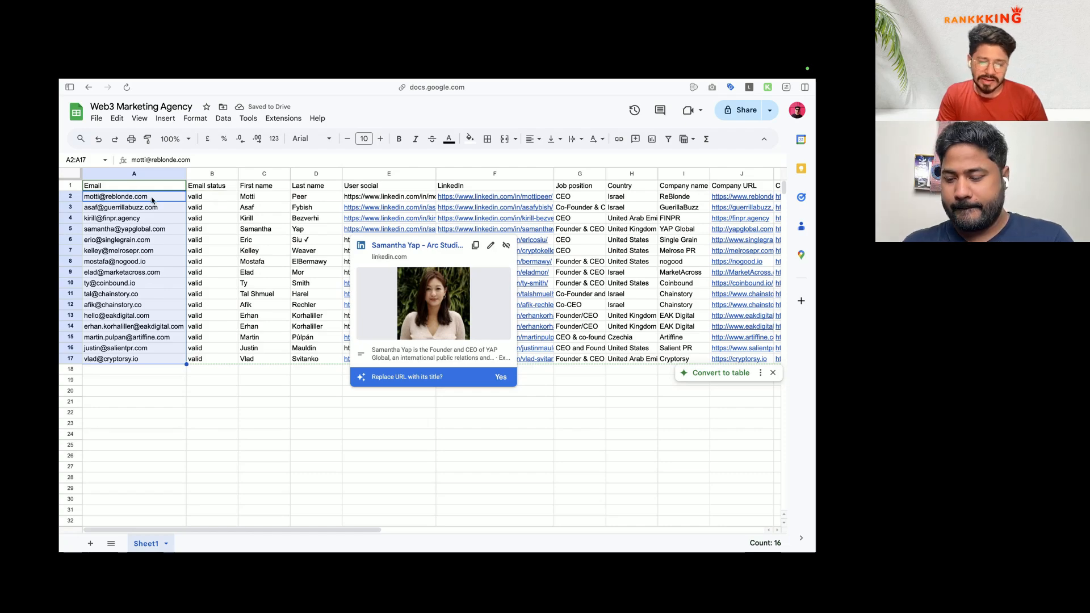
scroll(223, 201, "right", 15)
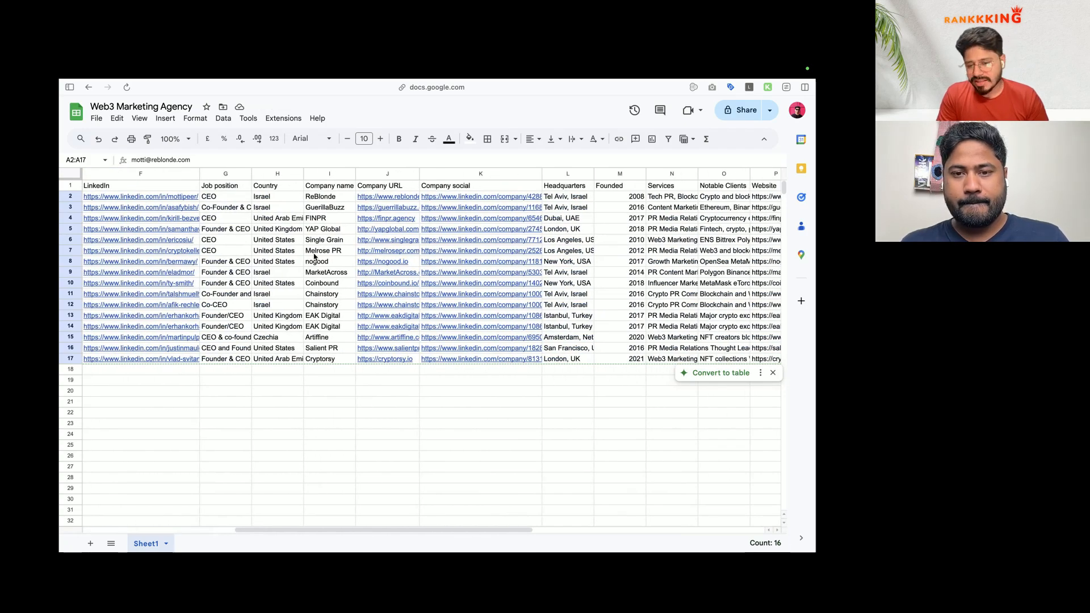
scroll(314, 256, "left", 15)
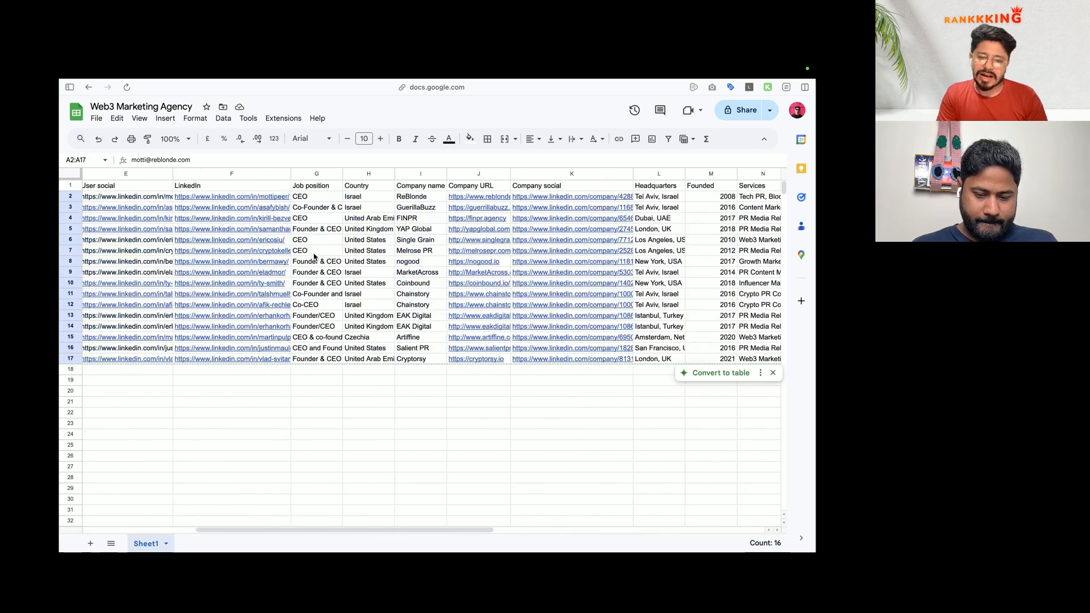
left_click(172, 242)
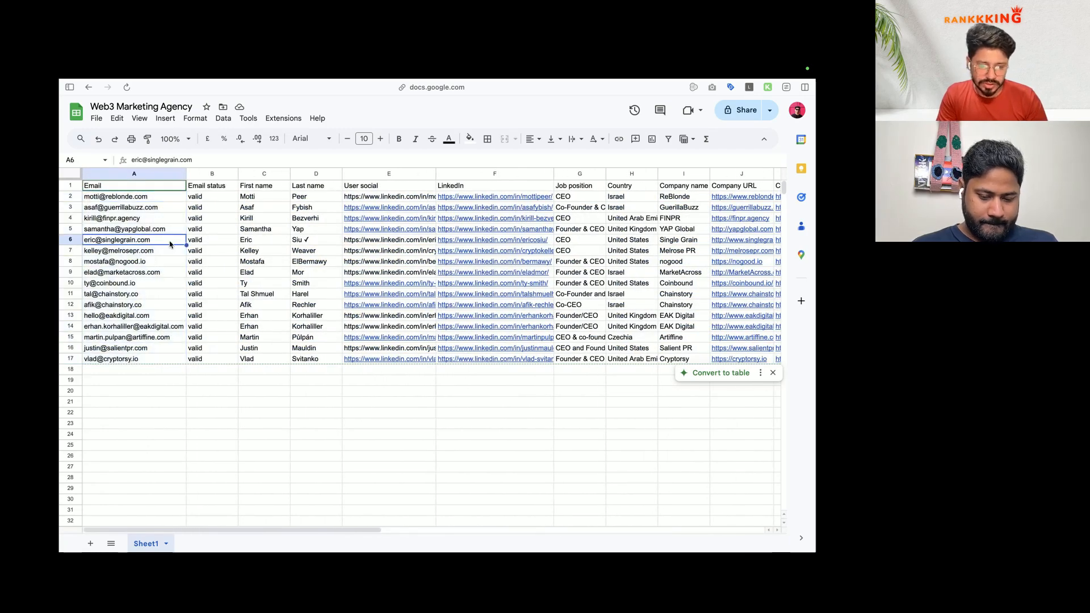
Step: Open the first Google Sheets node and search its documents for Web3 Marketing Agency
mouse_move(61, 297)
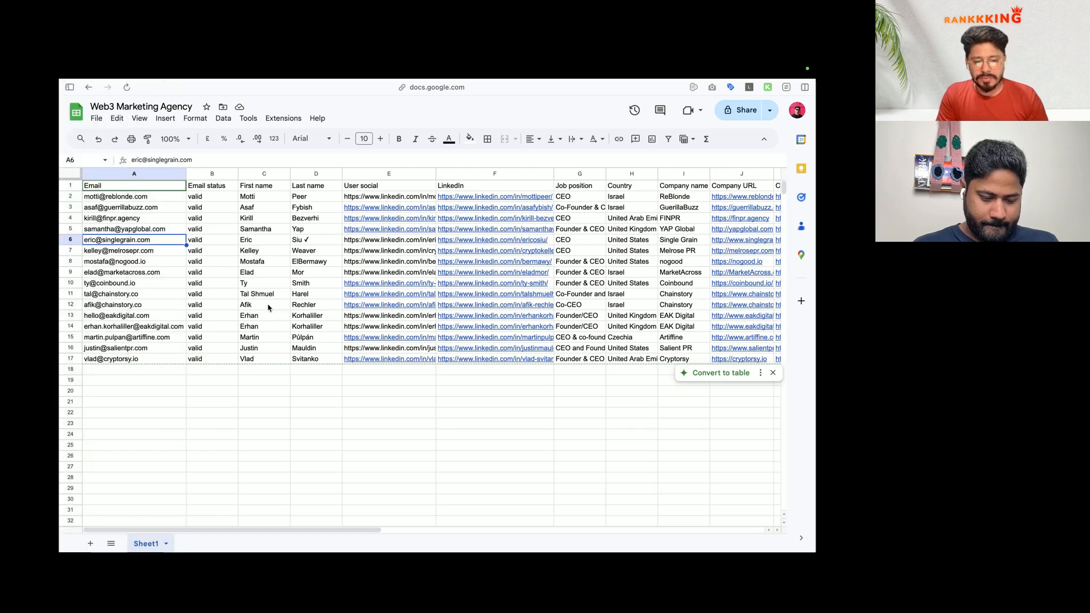
mouse_move(59, 384)
left_click(108, 431)
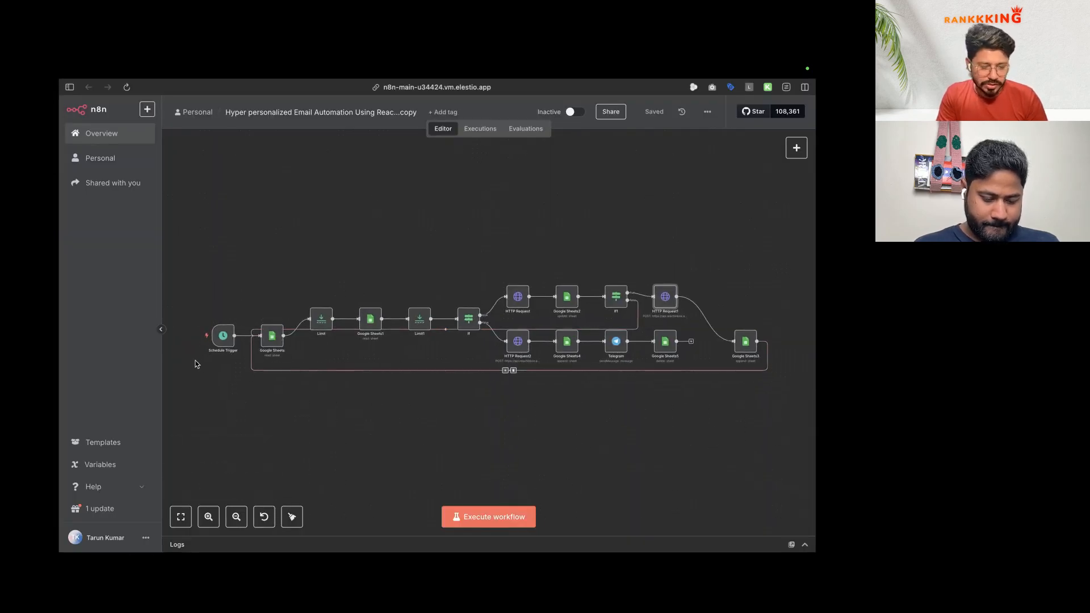
mouse_move(61, 391)
left_click(108, 389)
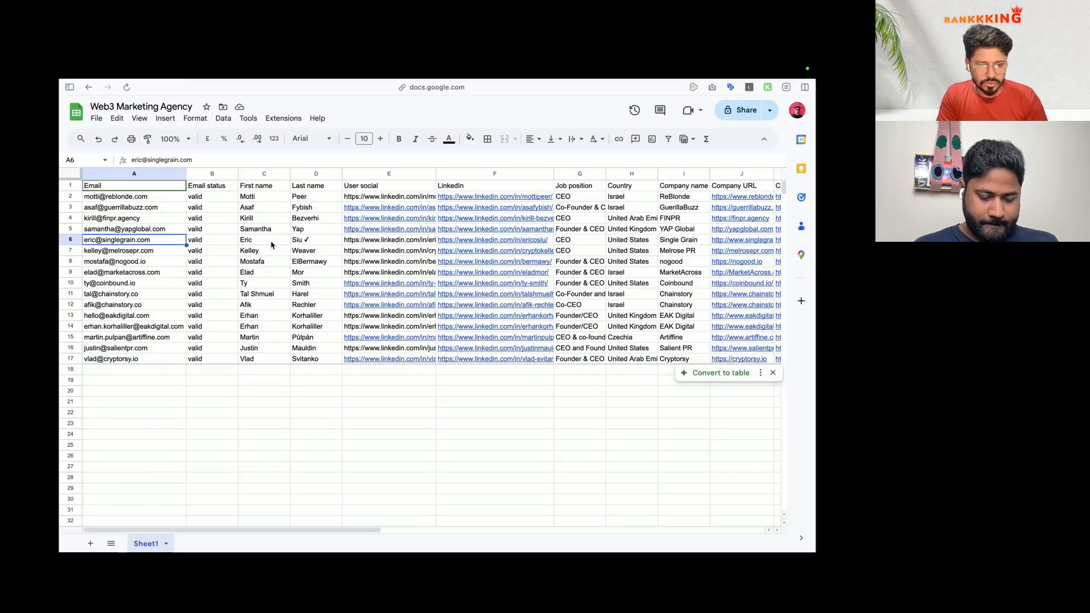
mouse_move(59, 336)
left_click(105, 450)
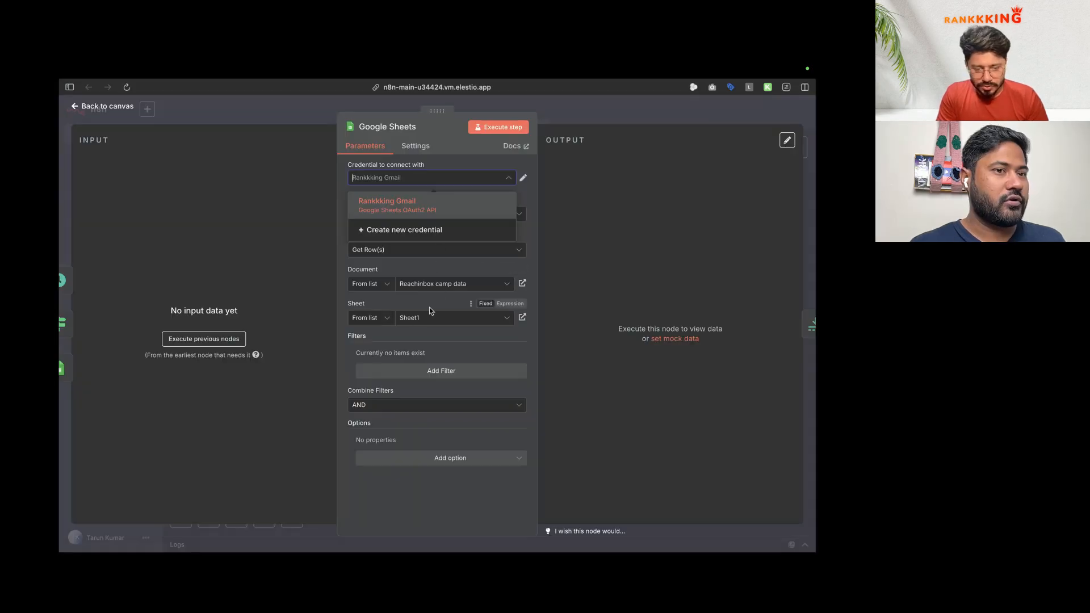
left_click(429, 307)
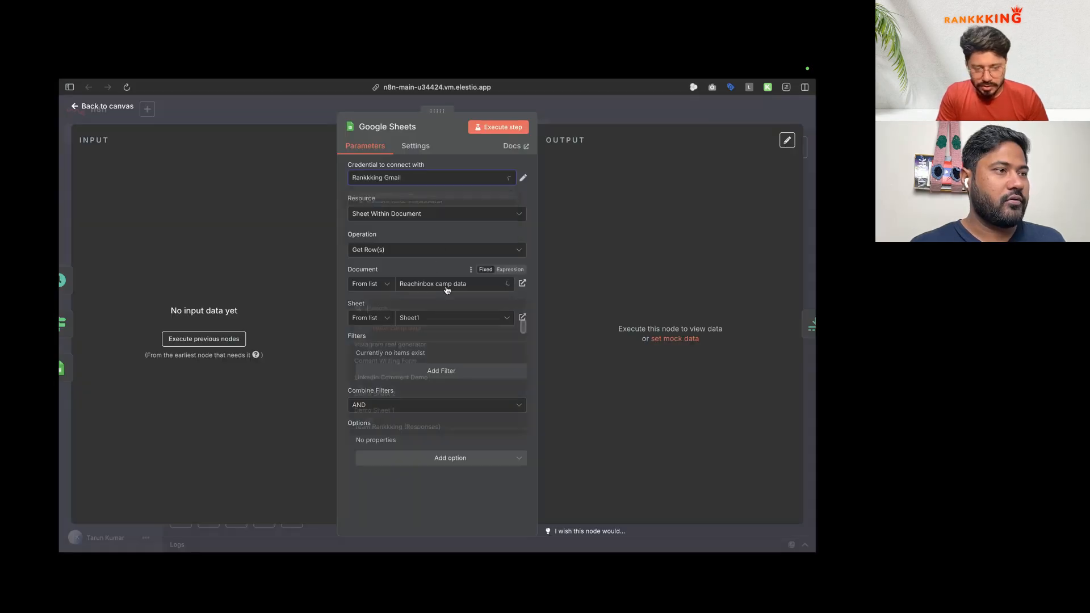
left_click(447, 287)
type("Web3 Marketing Agency")
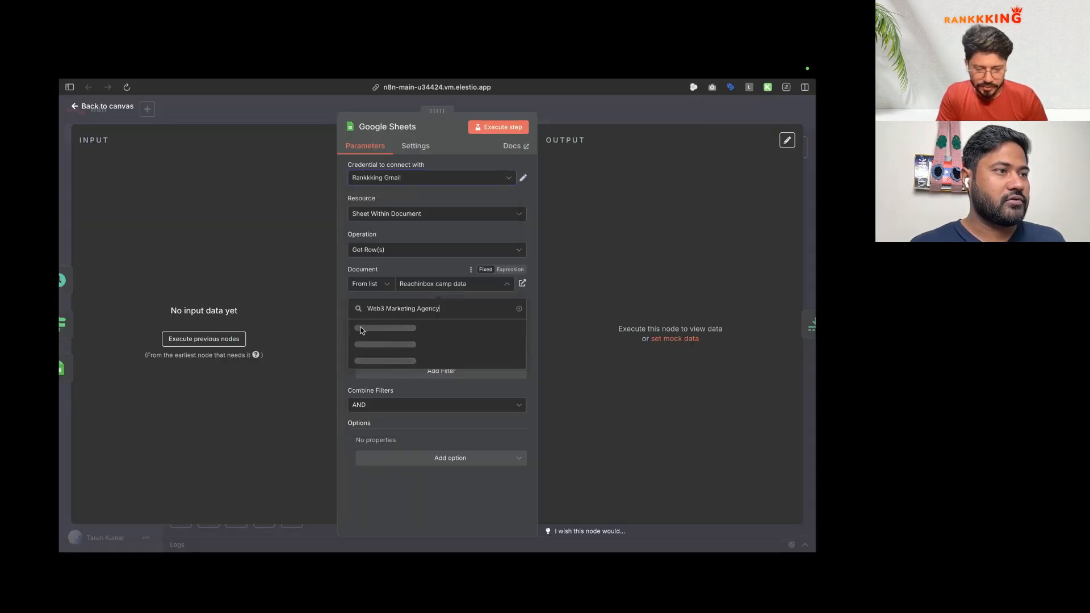
Step: Copy the Web3 Marketing Agency spreadsheet's share link
mouse_move(59, 340)
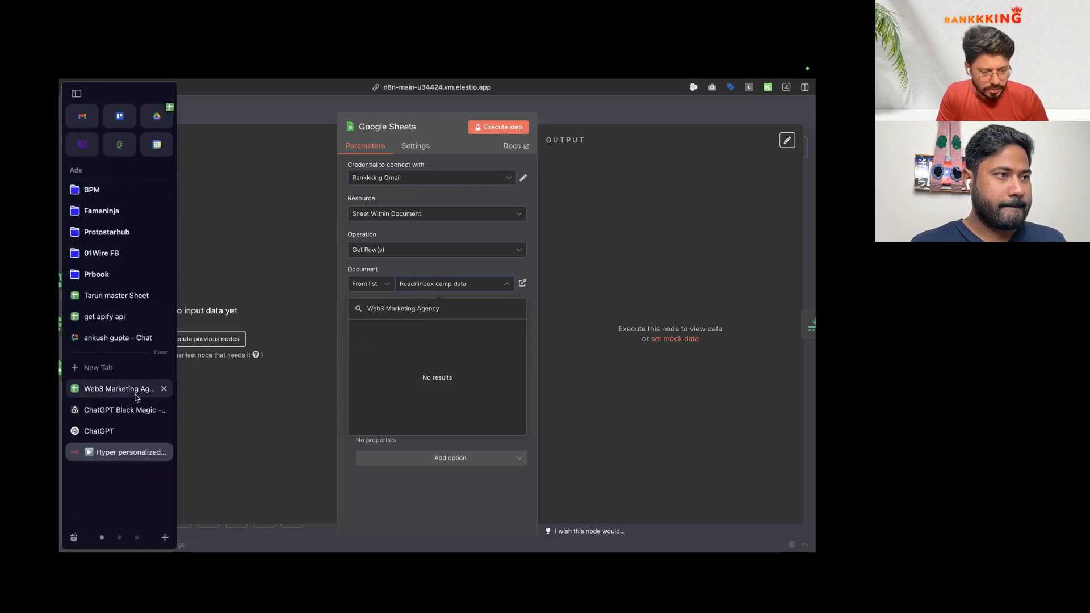
left_click(142, 385)
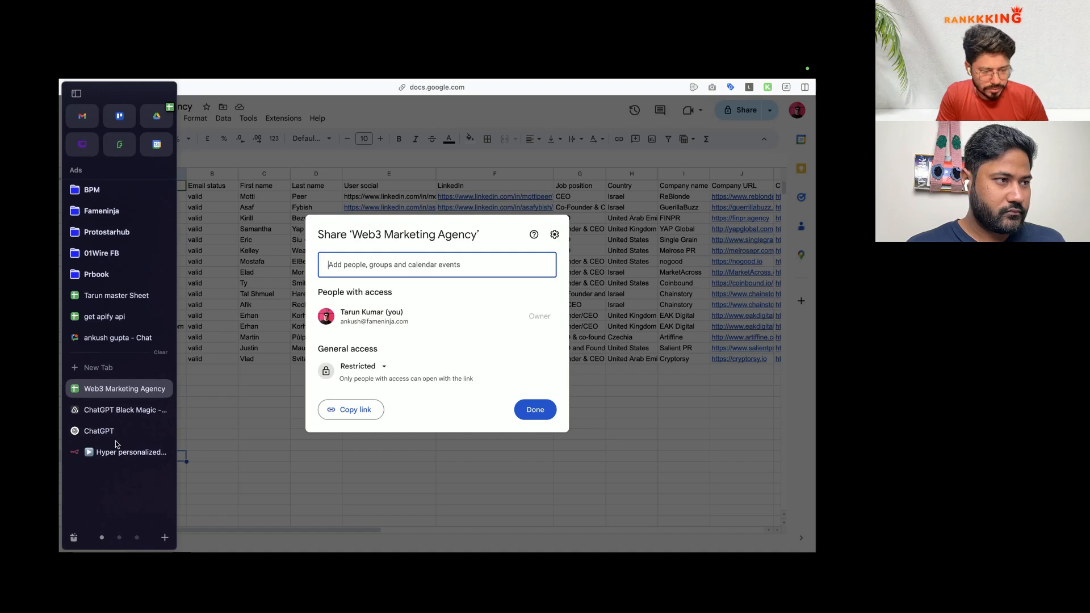
left_click(115, 437)
left_click(434, 285)
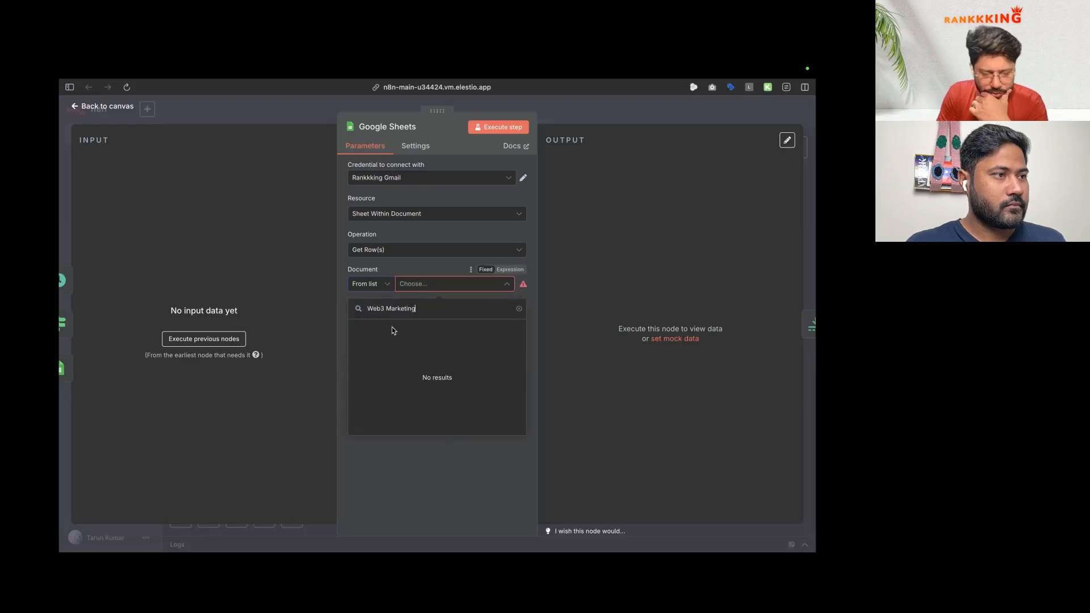
mouse_move(60, 295)
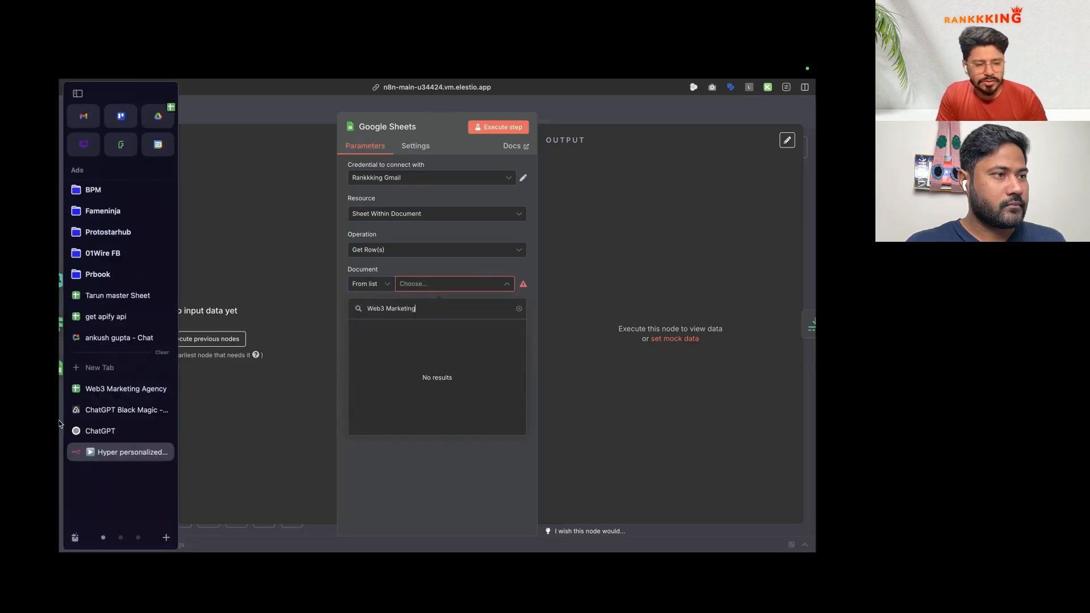
left_click(119, 388)
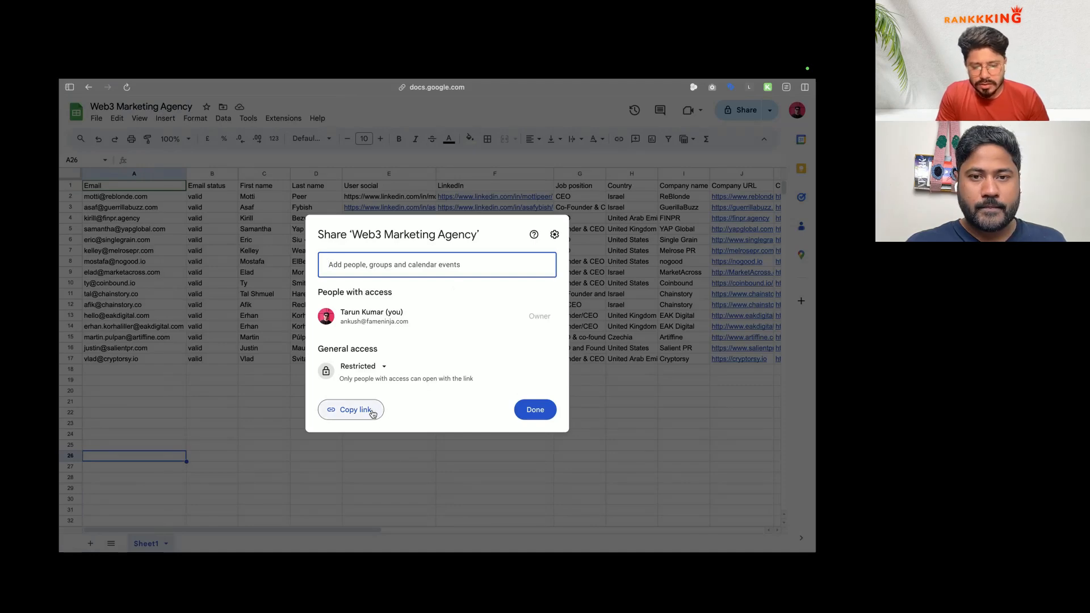
left_click(365, 409)
mouse_move(60, 388)
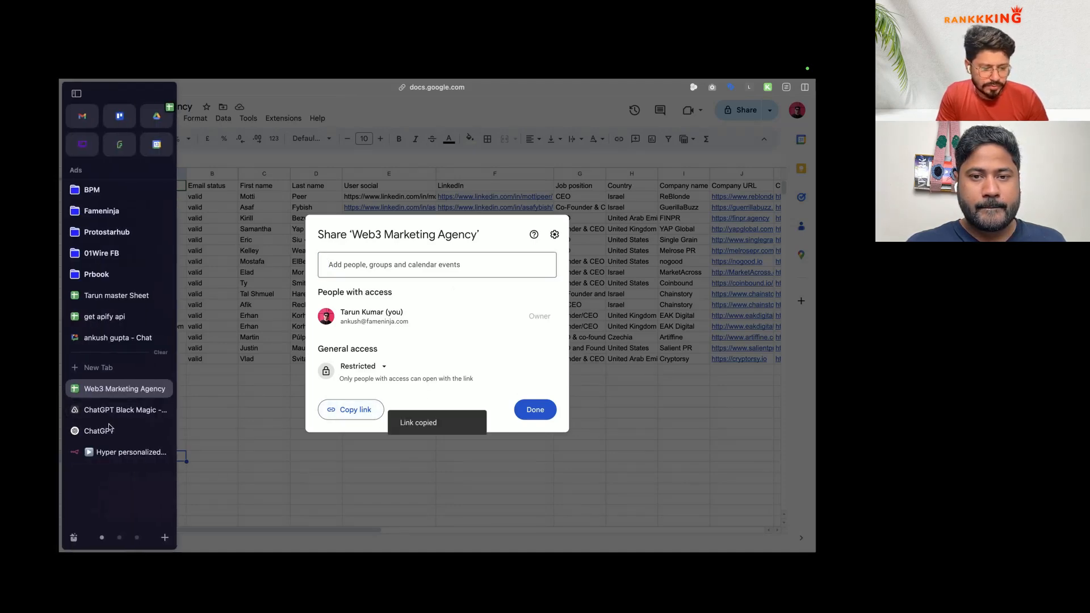
left_click(120, 454)
Step: Set the node's Document to By URL with the pasted link; the sheet list returns 403 Forbidden
left_click(372, 284)
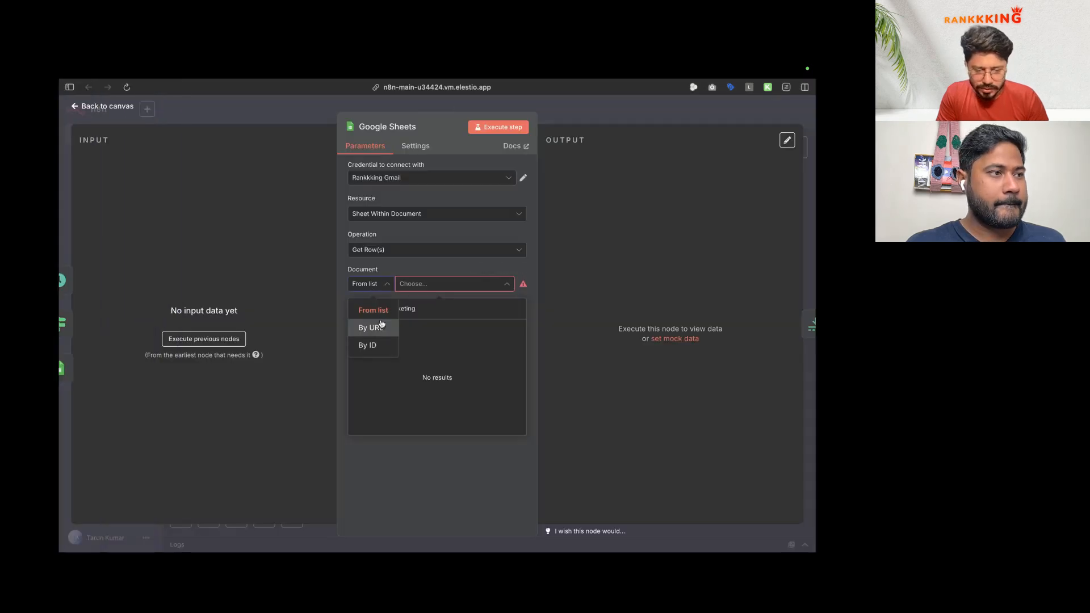
left_click(368, 316)
left_click(417, 285)
key("ctrl+v")
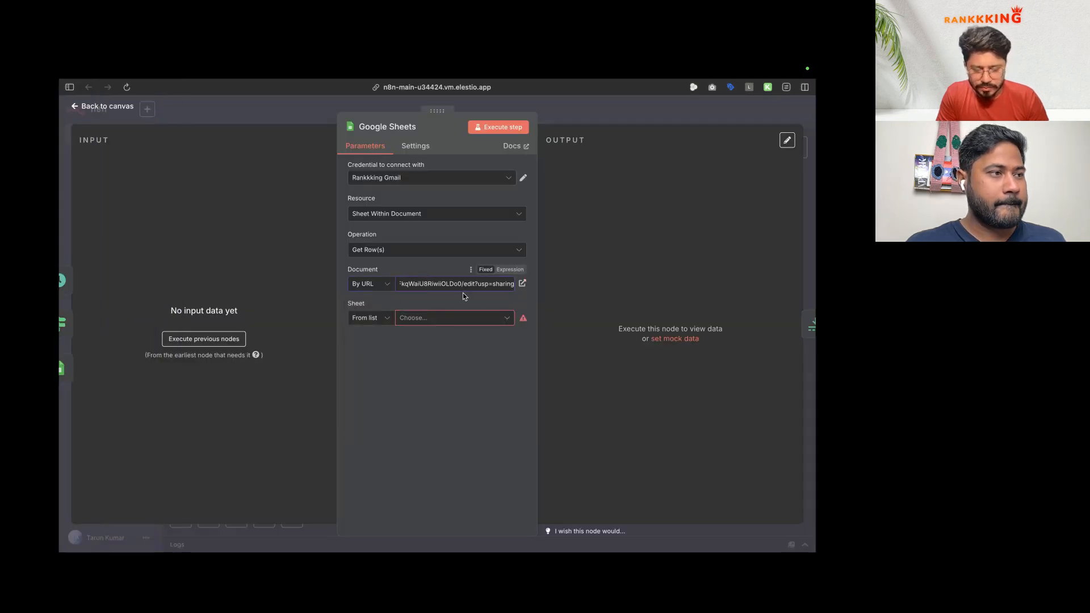
left_click(441, 318)
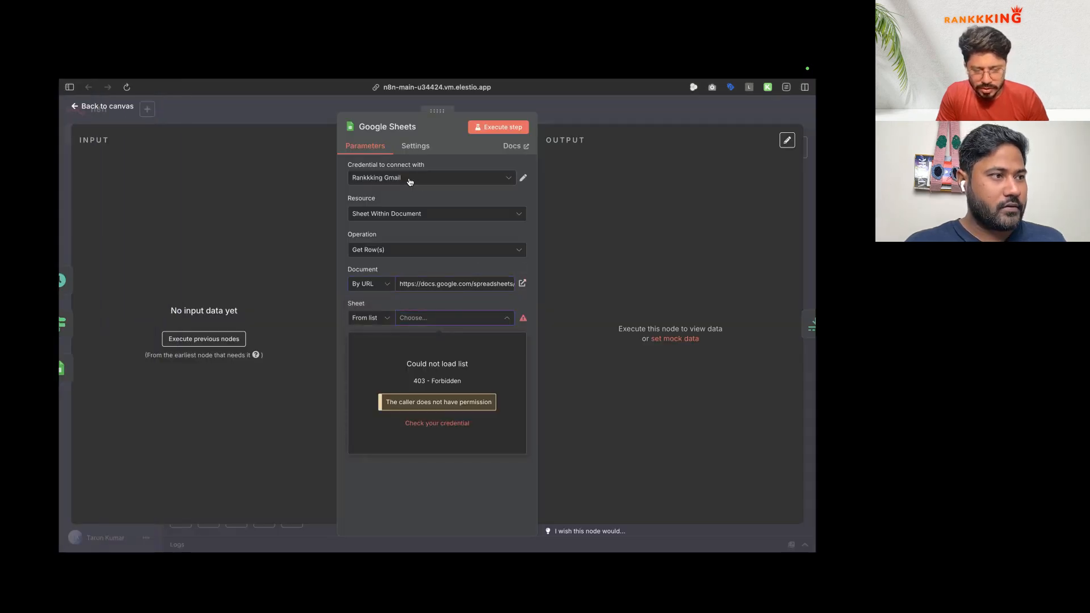
Step: Inspect the Google credential behind the 403 error, then return to the spreadsheet
left_click(448, 423)
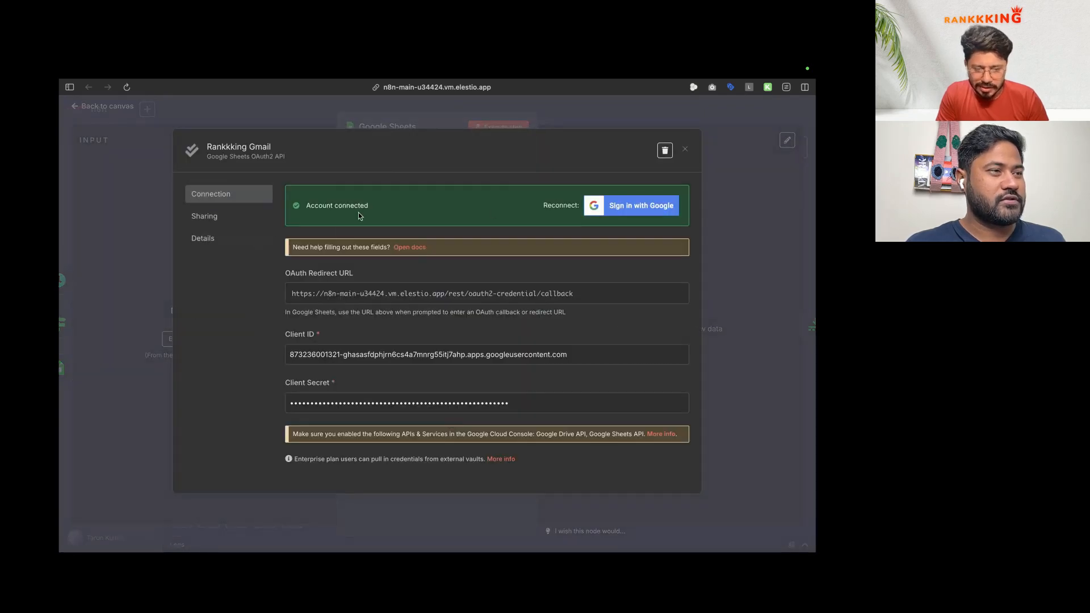
left_click(684, 151)
left_click(423, 178)
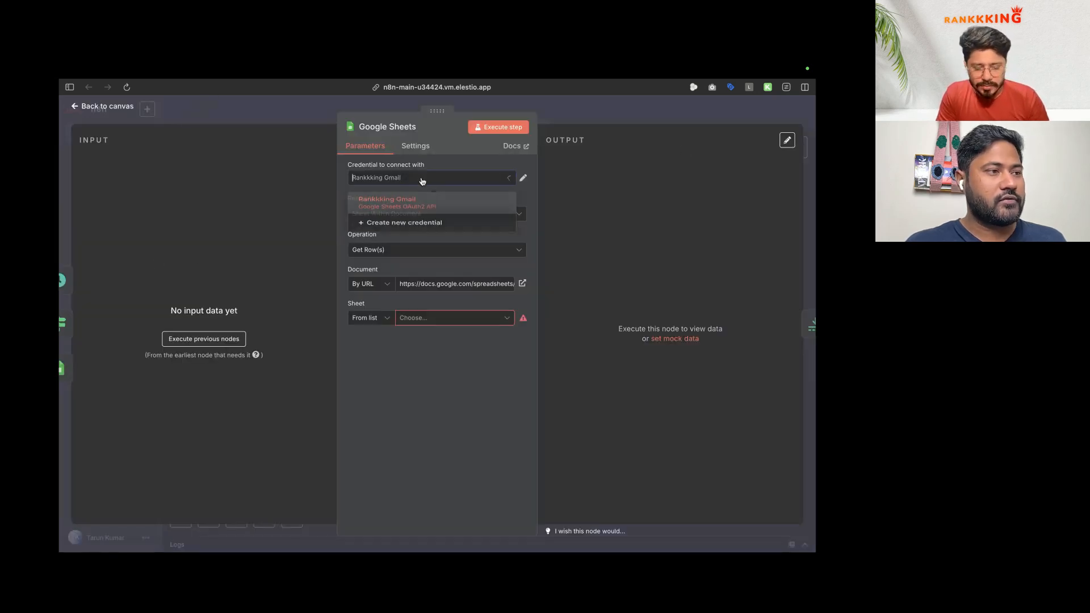
left_click(121, 108)
mouse_move(61, 375)
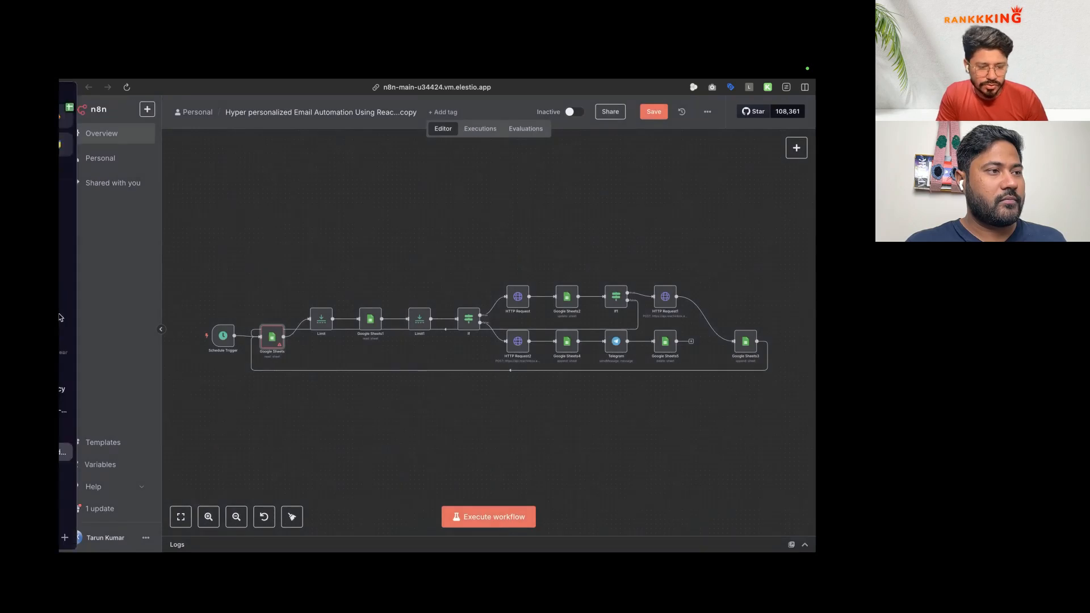
left_click(112, 389)
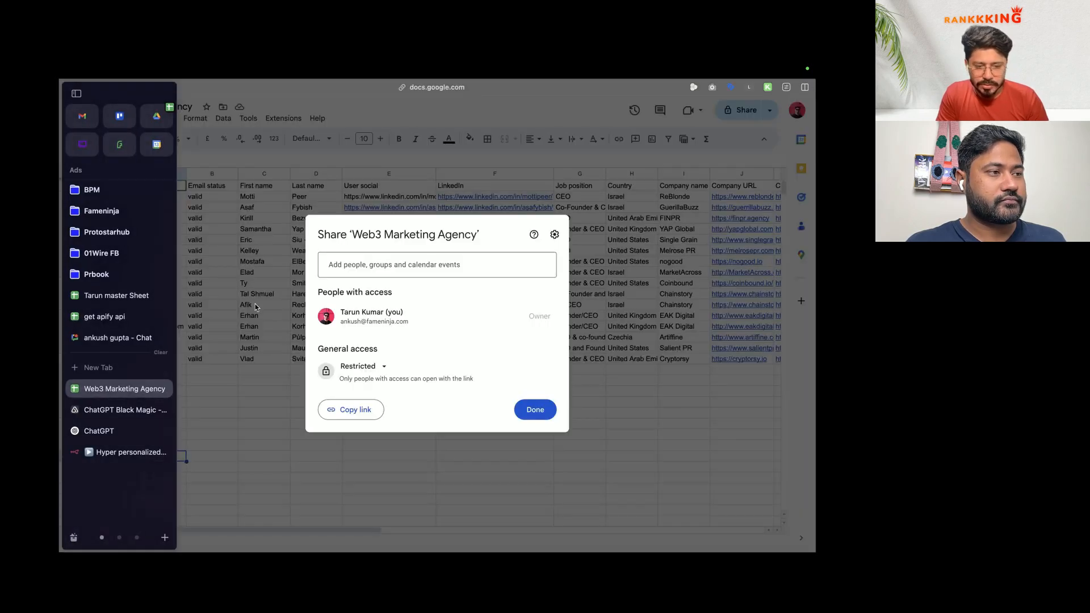
Step: Copy the whole lead table into a new blank spreadsheet
key("Escape")
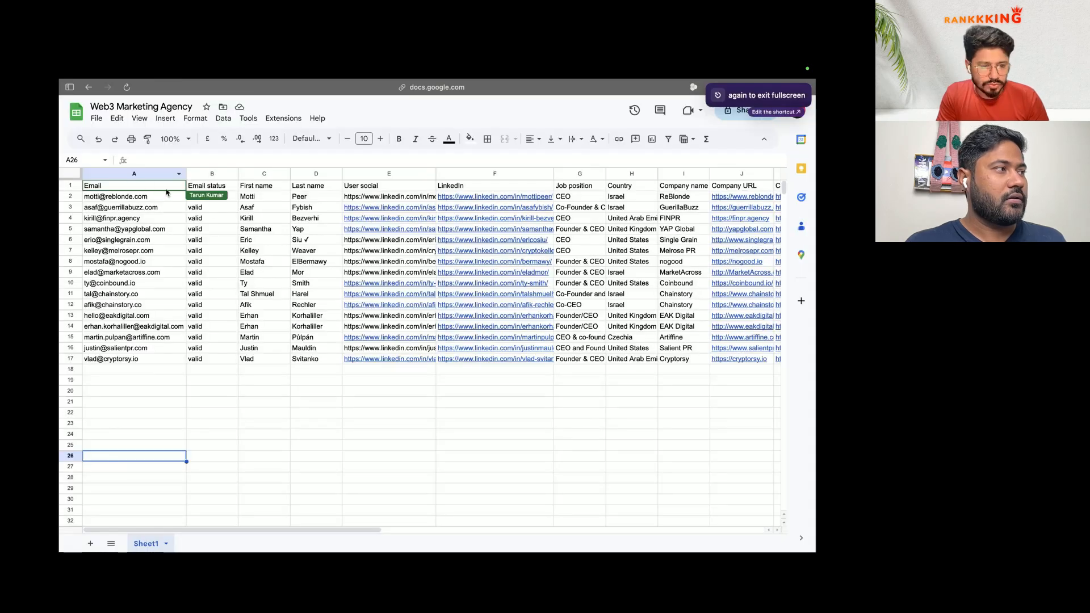
key("super+a")
key("ctrl+Left")
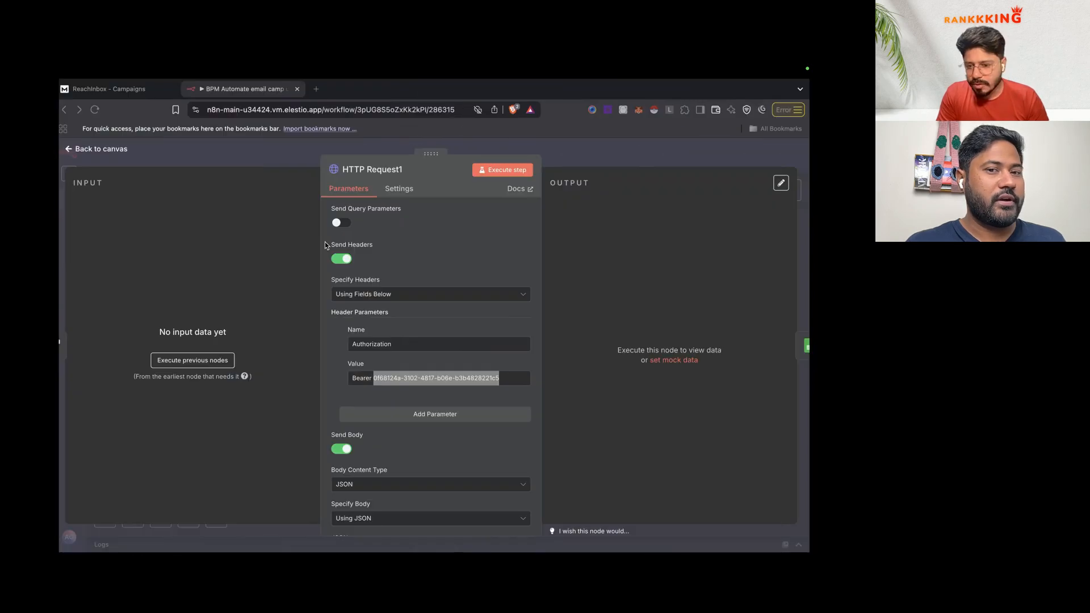
key("super+n")
type("sh")
key("Return")
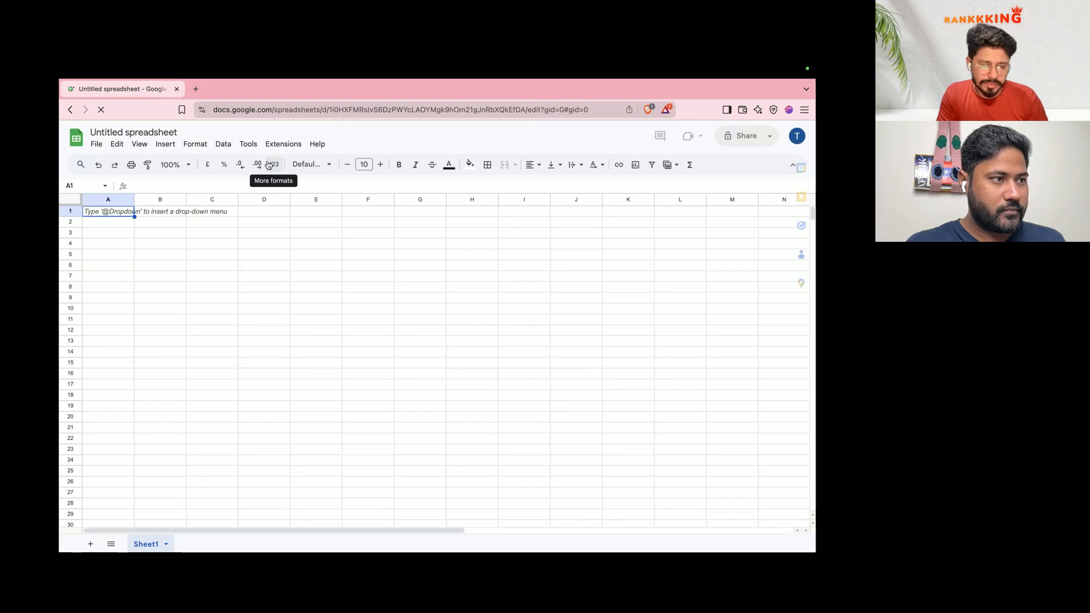
key("super+v")
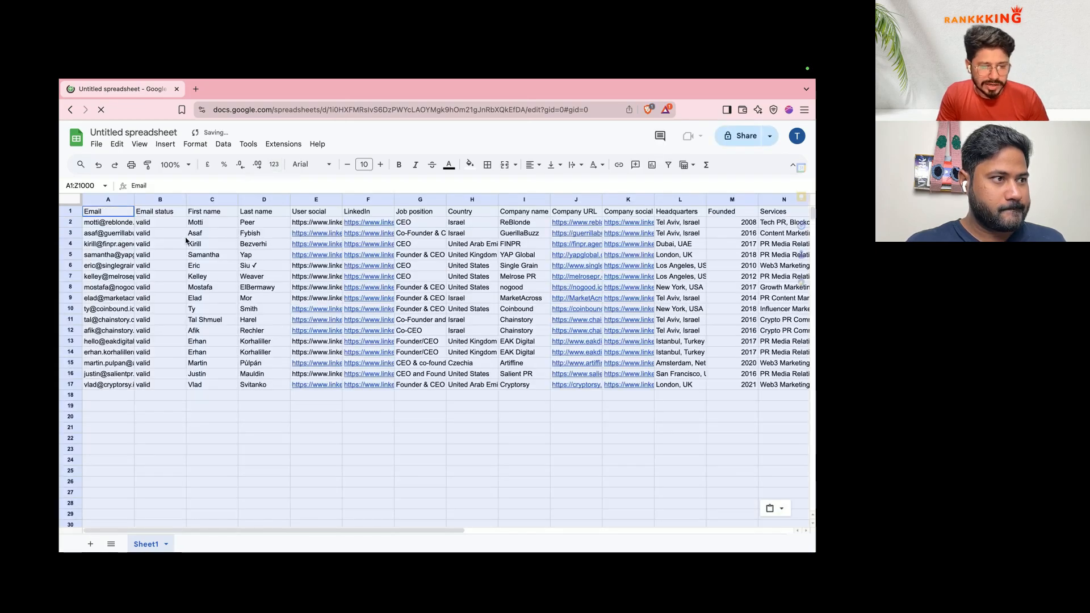
left_click(107, 243)
Step: Name the new spreadsheet 'Web3 marketing agency data' and search for it in n8n
left_click(140, 131)
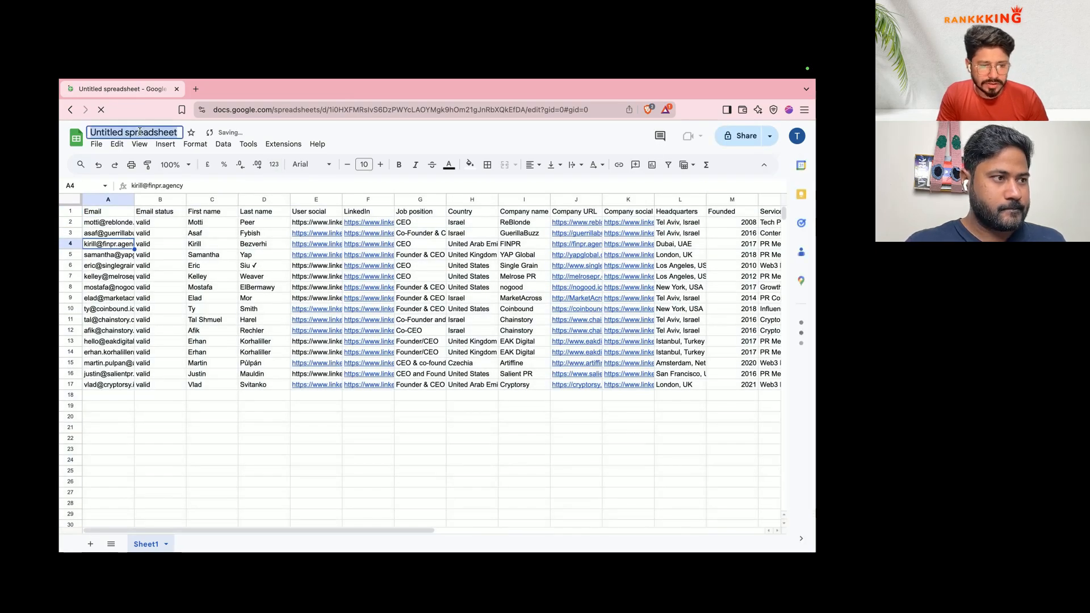
type("Web3 marketing")
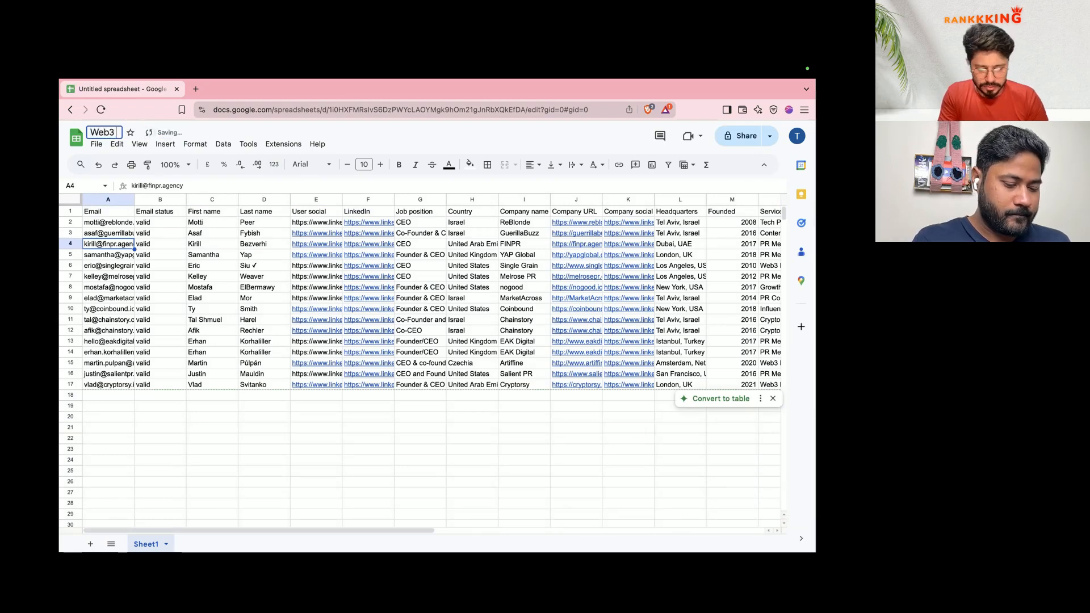
type("gency")
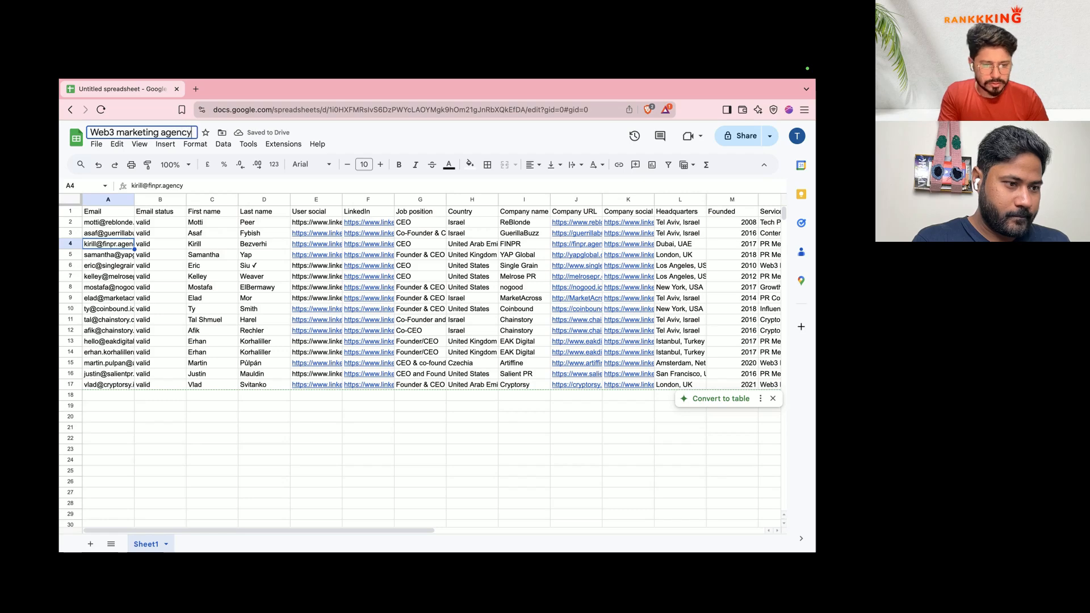
type(" data")
key("Return")
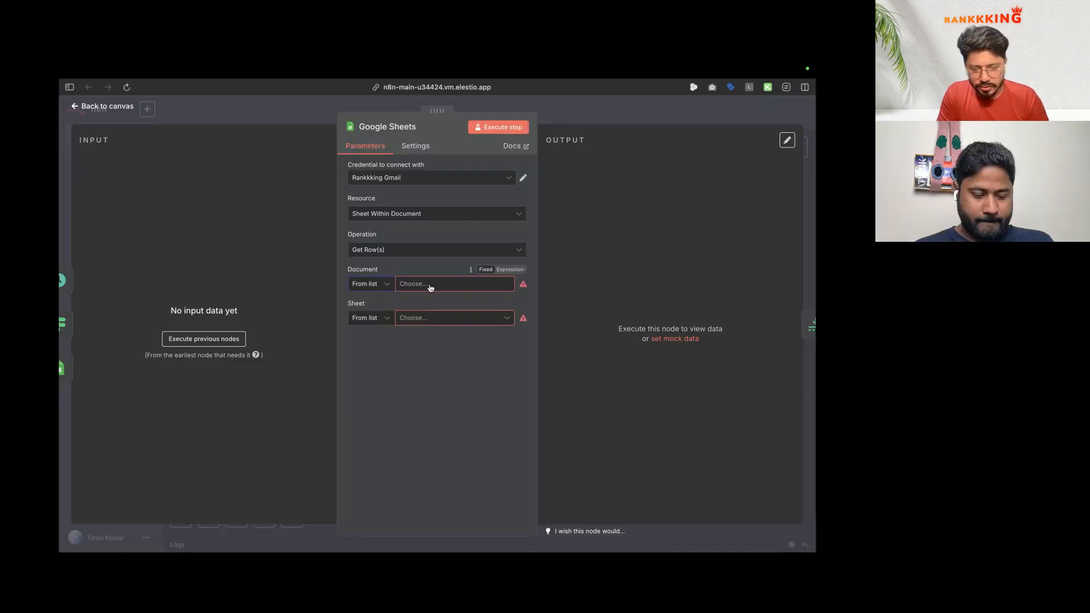
left_click(430, 288)
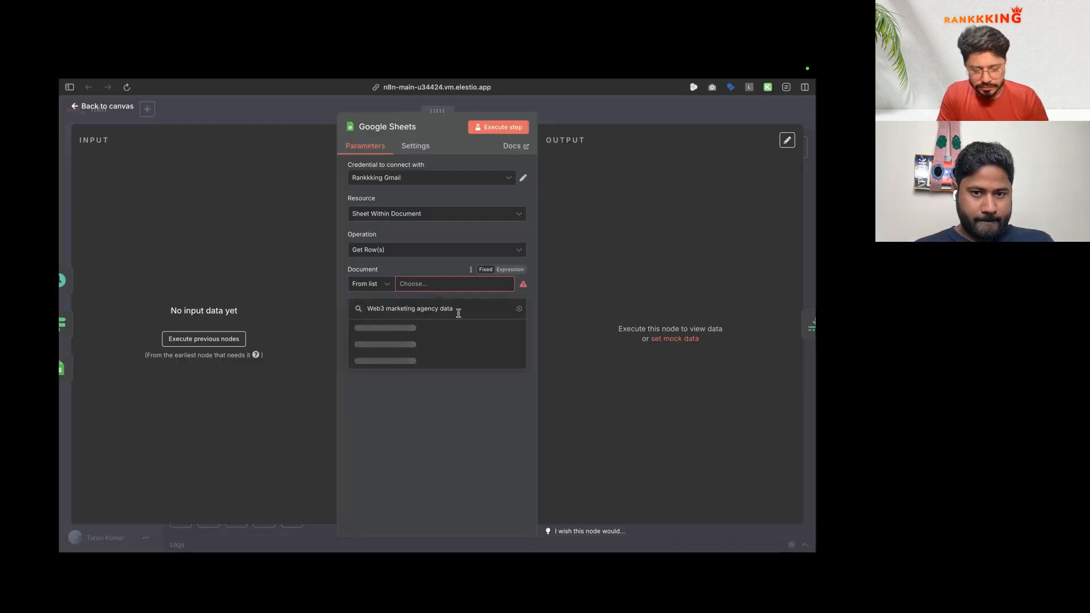
Step: Point the Google Sheets node at Sheet1 of Web3 marketing agency data
left_click(373, 335)
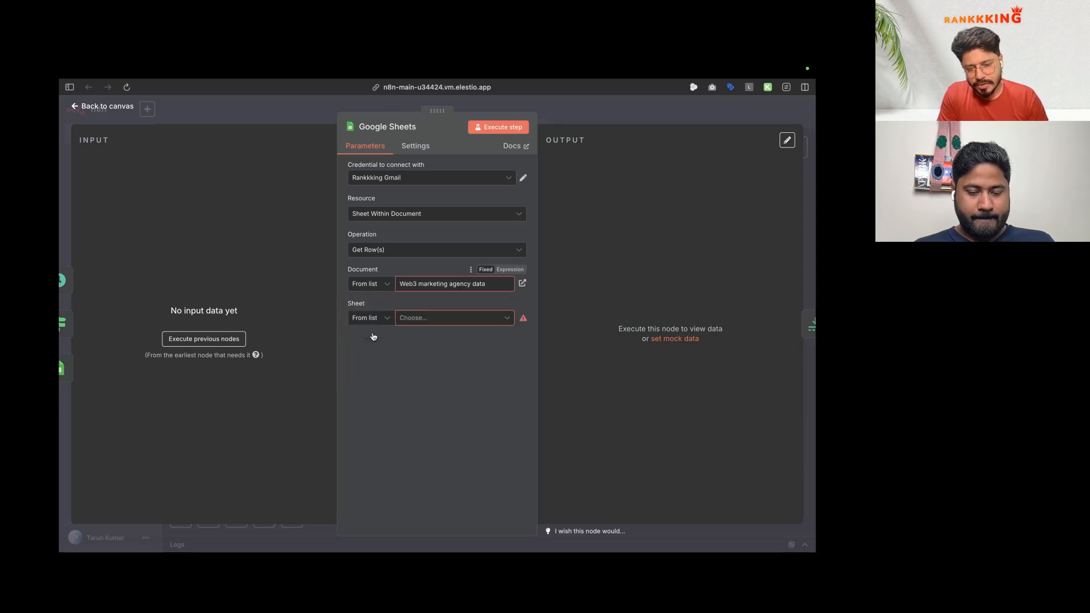
left_click(427, 318)
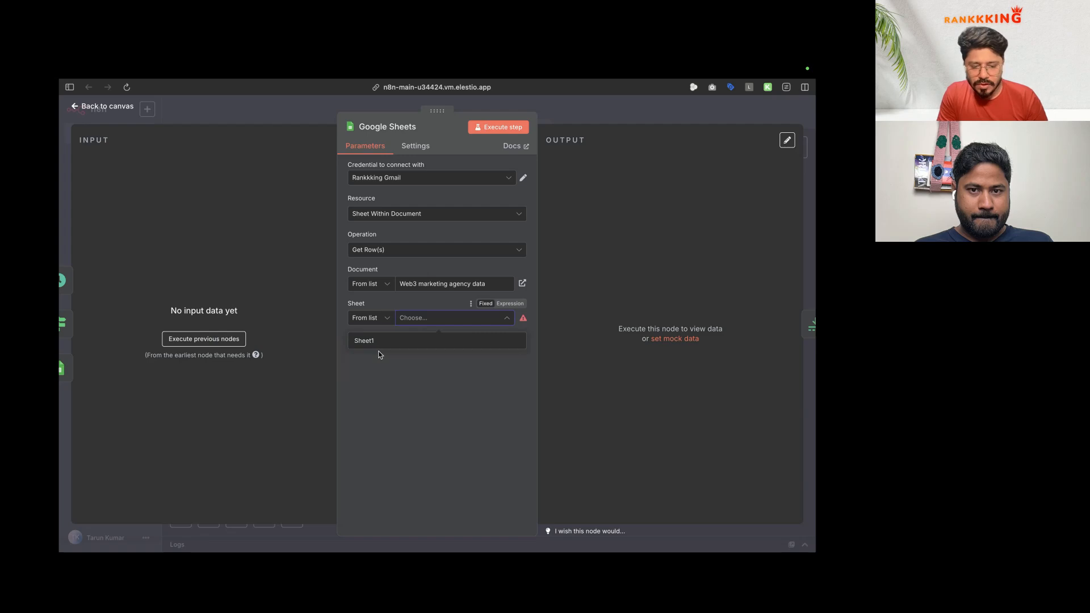
left_click(377, 342)
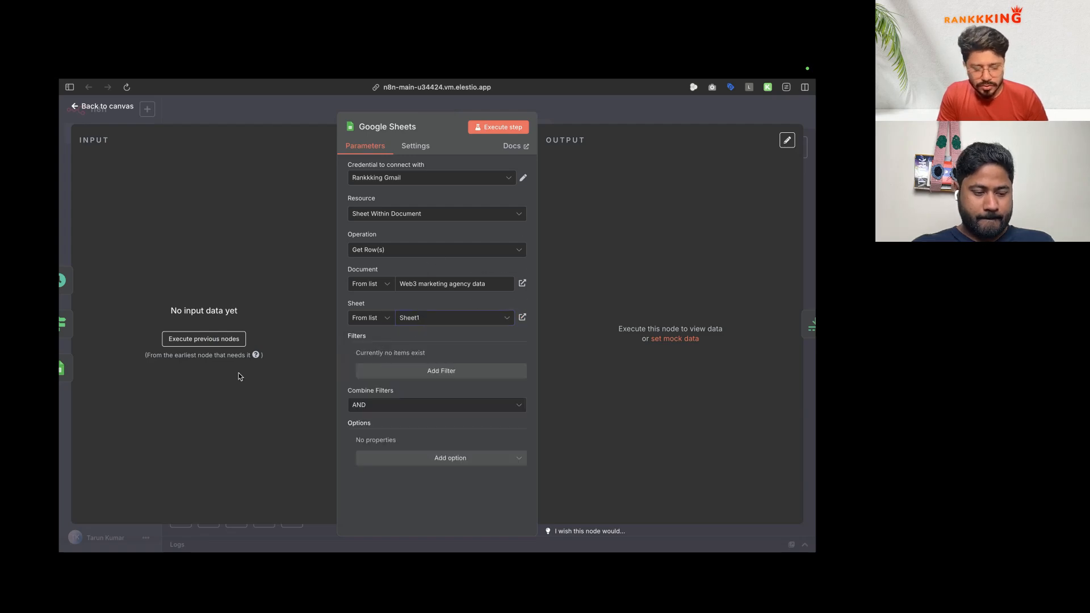
Step: Add a 'Status' header in cell Z1 of the lead sheet
mouse_move(61, 387)
key("ctrl+Right")
key("ctrl+Right")
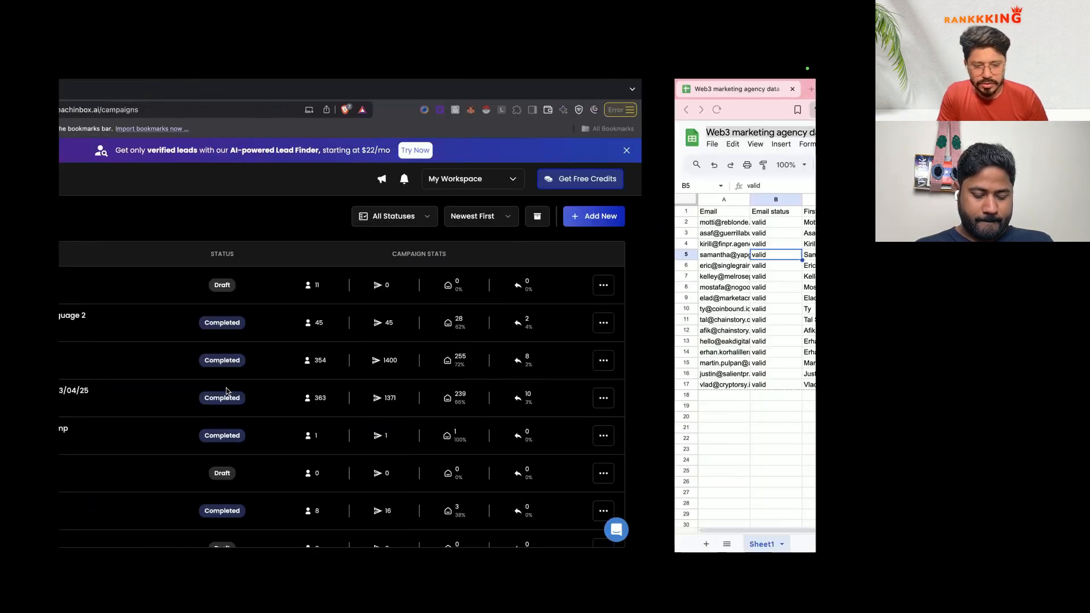
scroll(386, 224, "right", 10)
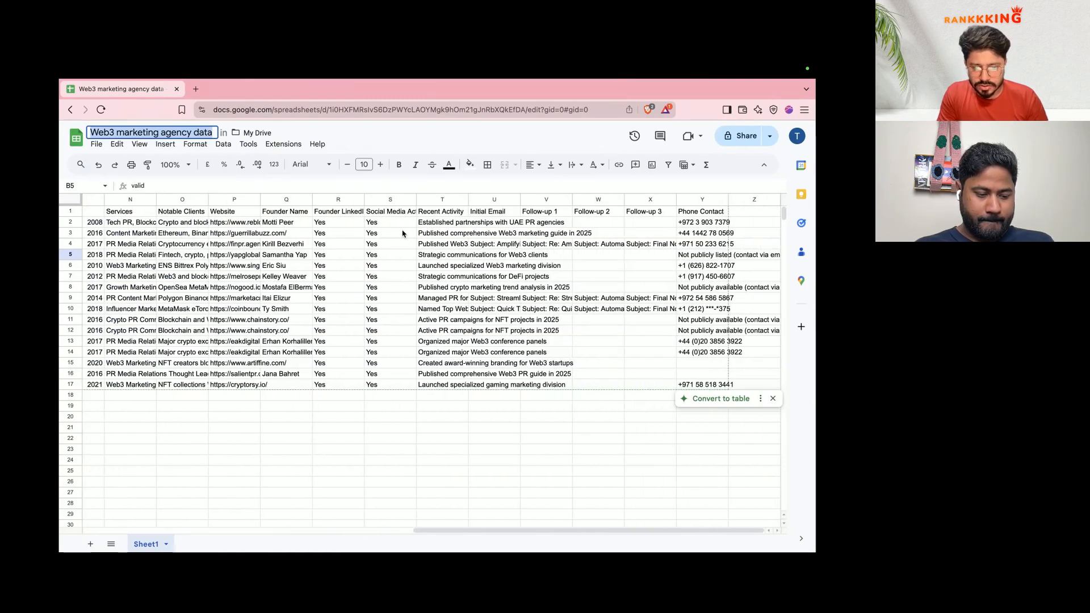
left_click(754, 211)
type("Status")
key("Return")
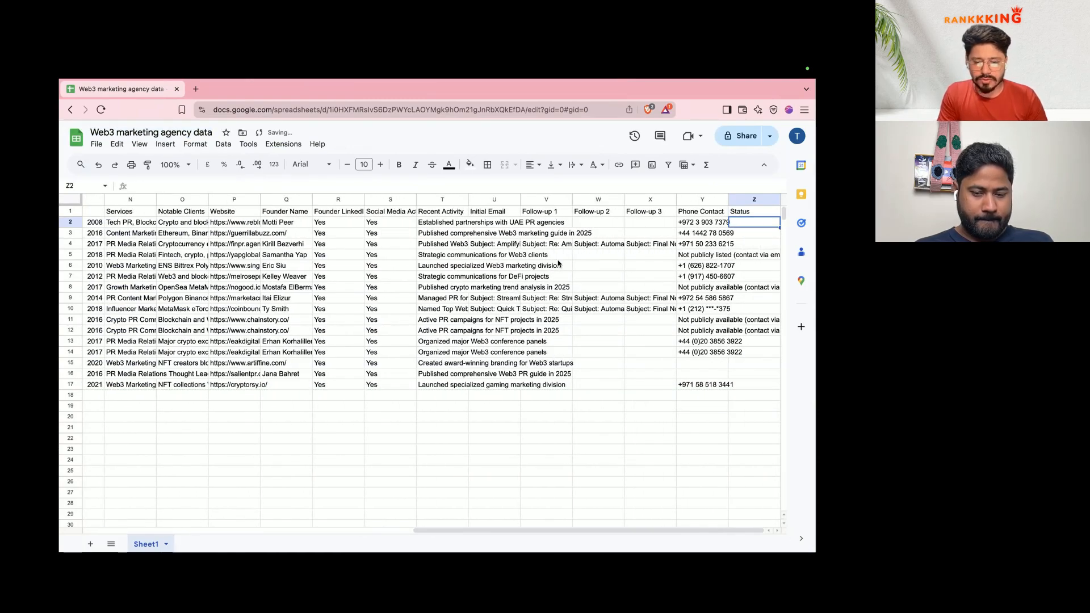
key("ctrl+Left")
key("ctrl+Left")
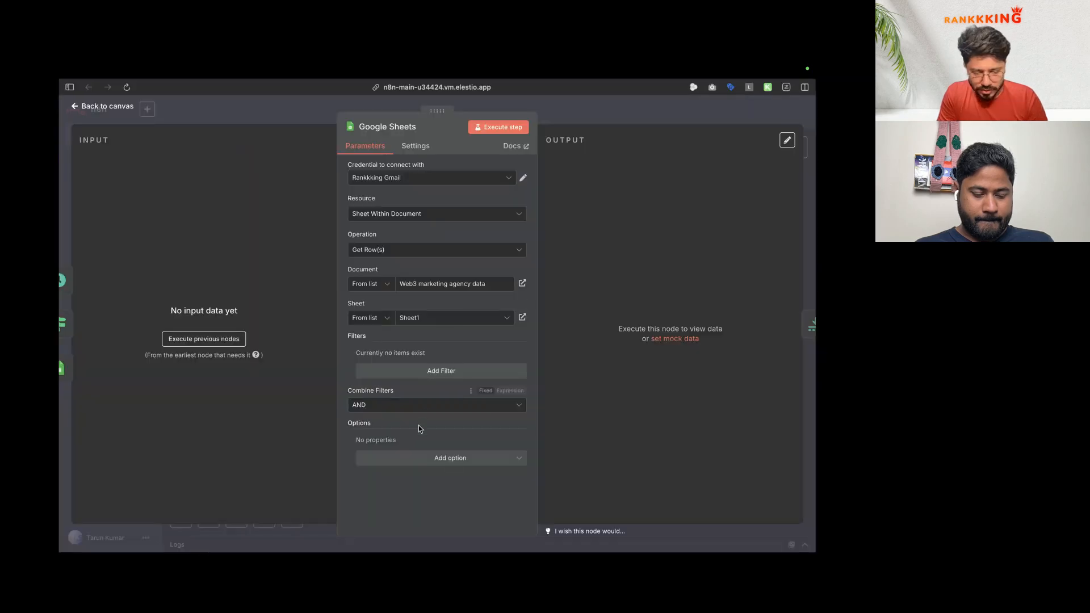
Step: Filter the node's rows on the Status column and run it, returning 16 items
left_click(441, 371)
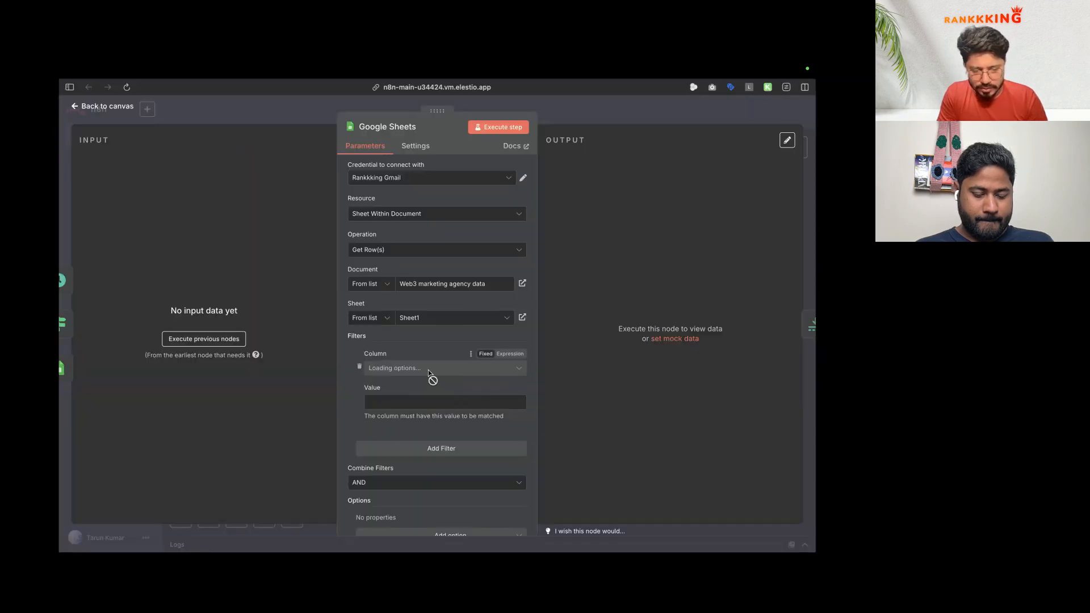
left_click(430, 369)
scroll(420, 431, "down", 5)
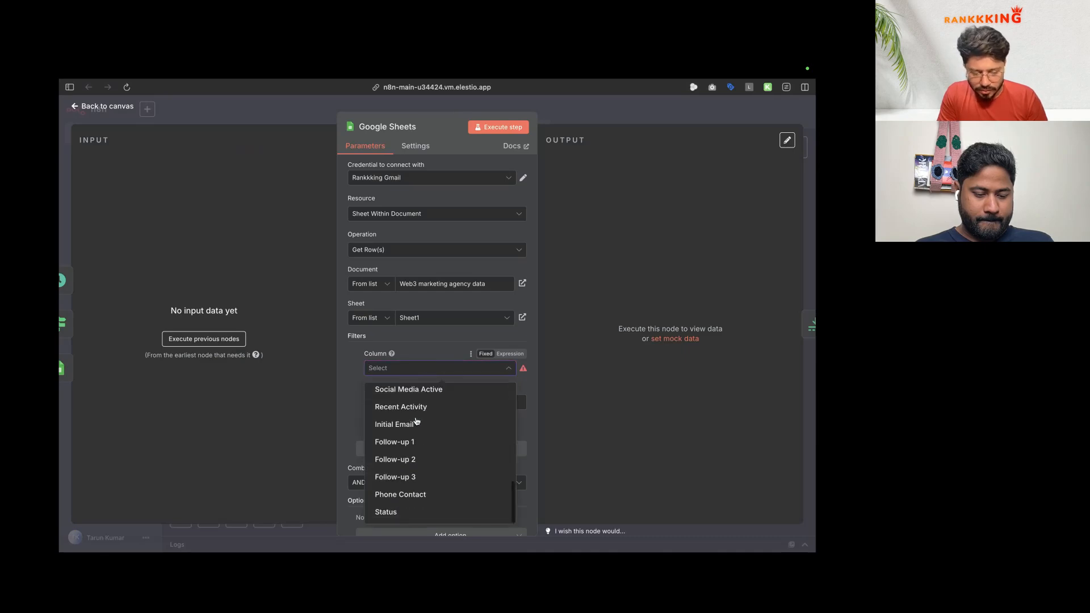
left_click(386, 513)
left_click(502, 128)
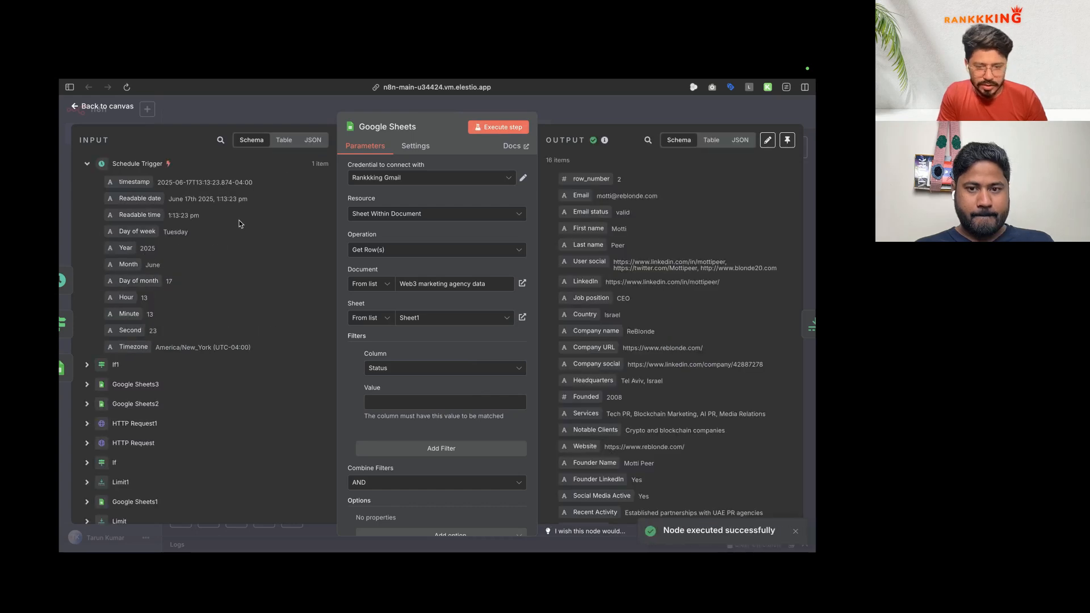
Step: Run the Limit node, passing 1 item
left_click(108, 107)
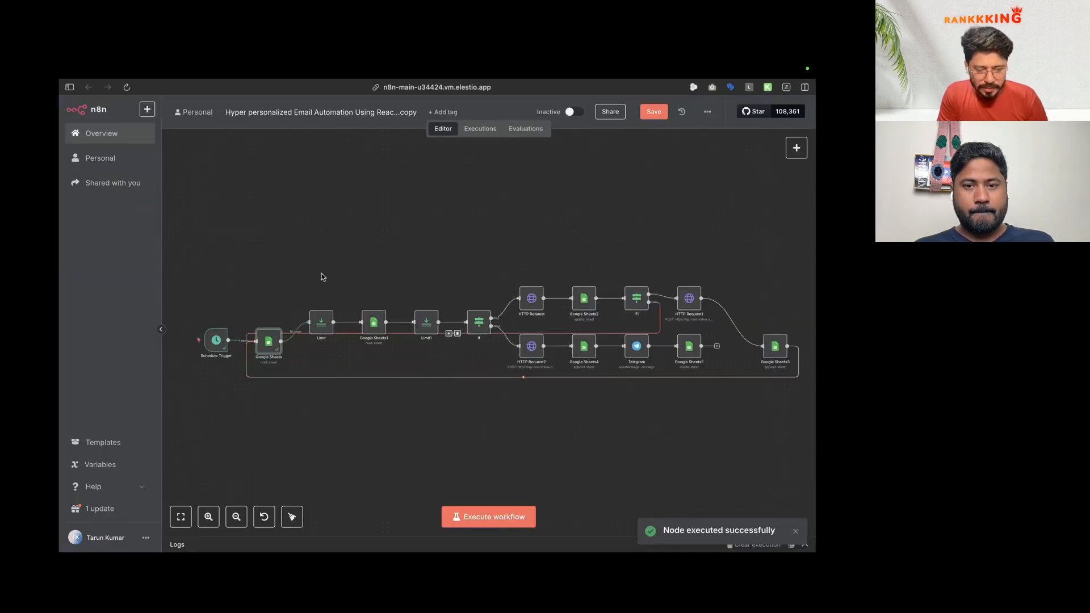
double_click(323, 318)
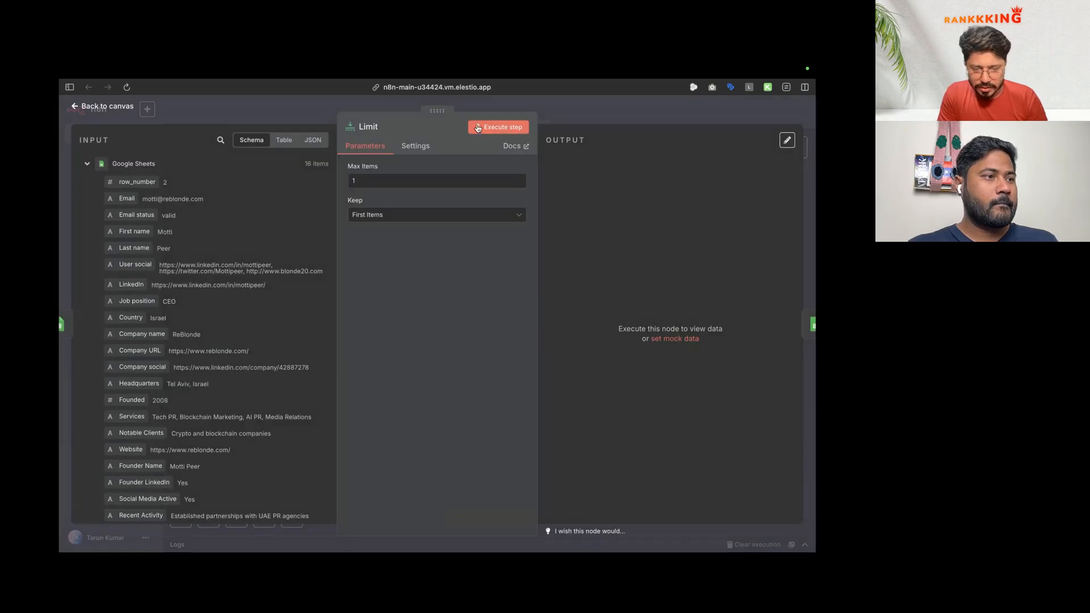
left_click(498, 127)
Step: Check that the Google Sheets1 node uses the Web3 marketing agency data document
left_click(96, 107)
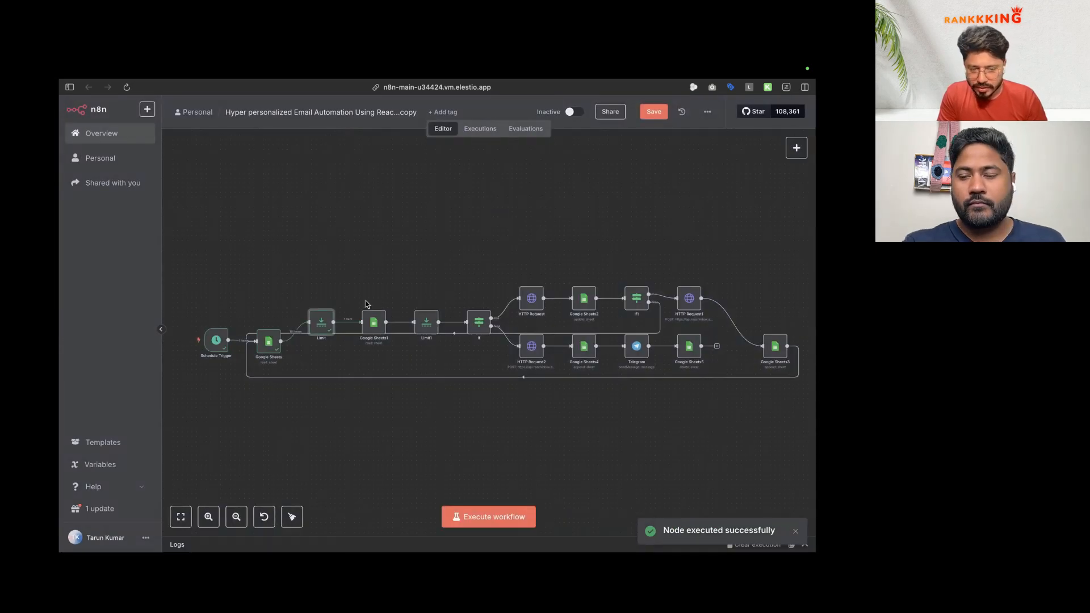
double_click(373, 321)
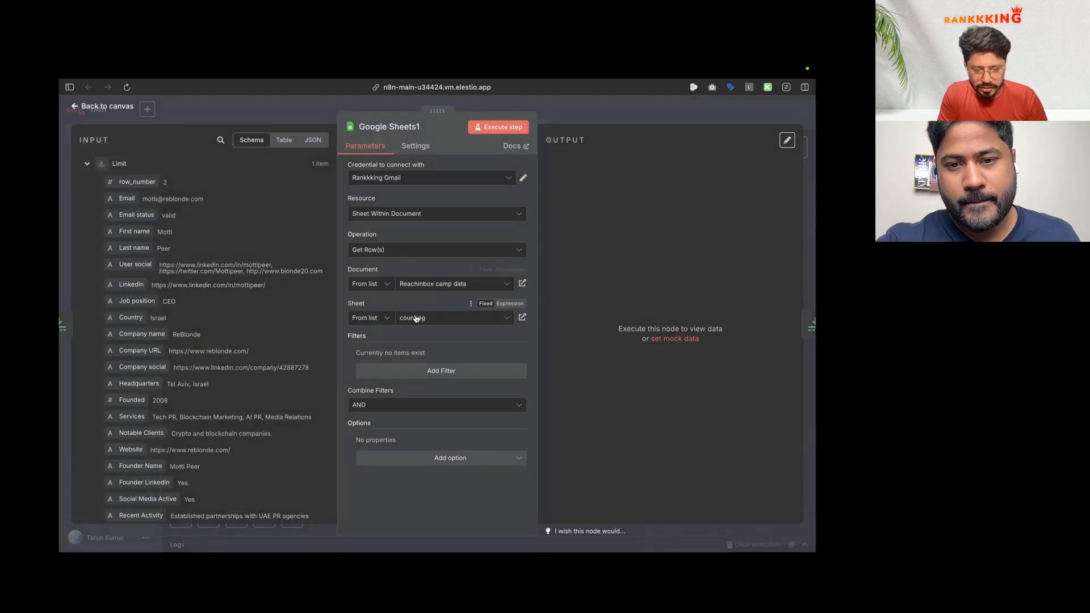
key("ctrl+Right")
key("ctrl+Left")
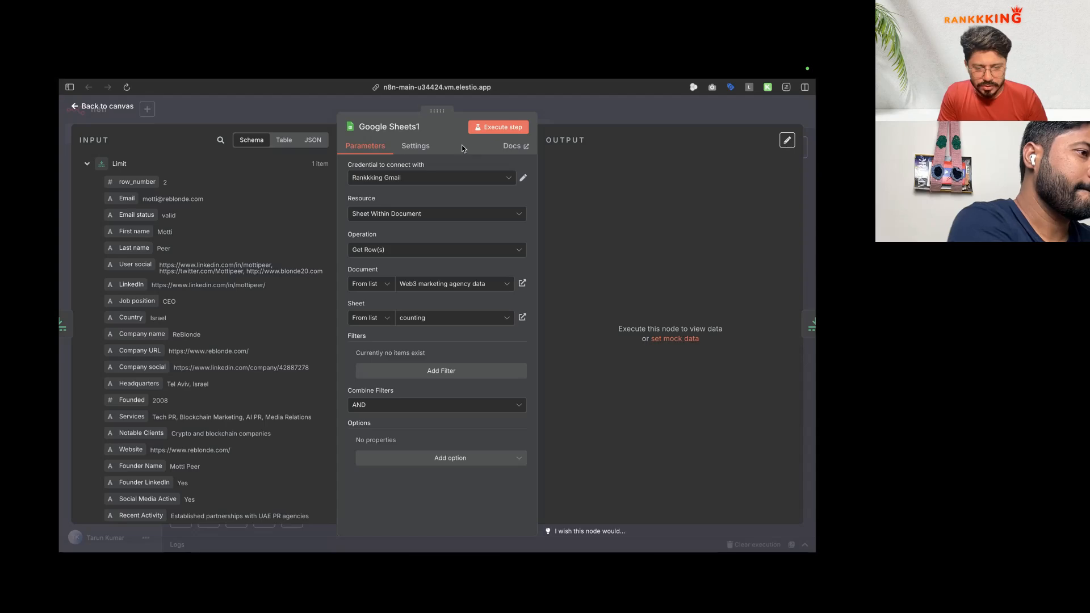
key("Escape")
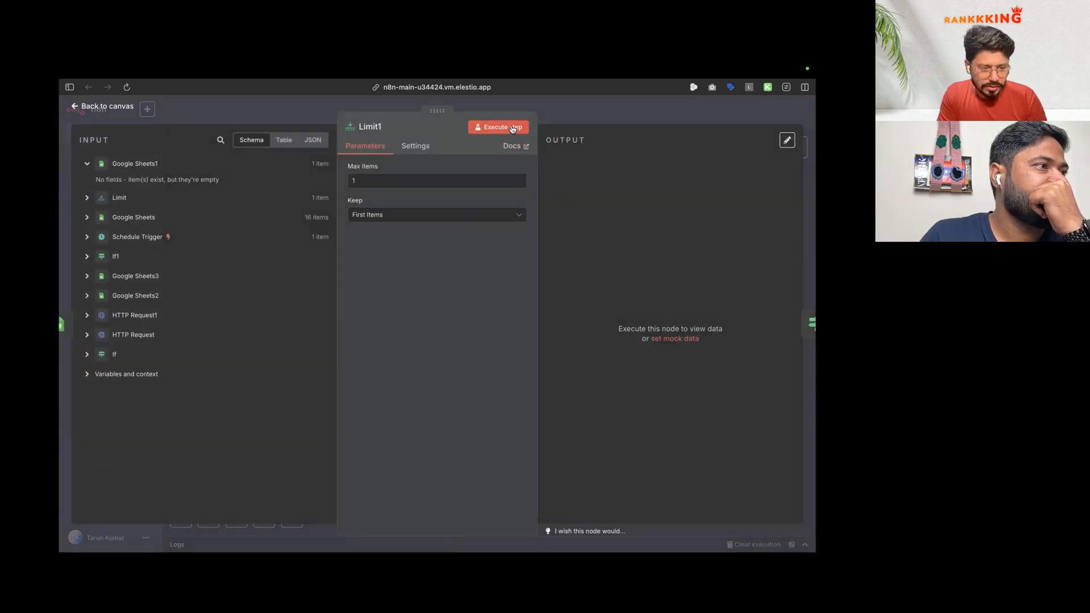
Step: Run the Limit1 node and return to the canvas
left_click(515, 126)
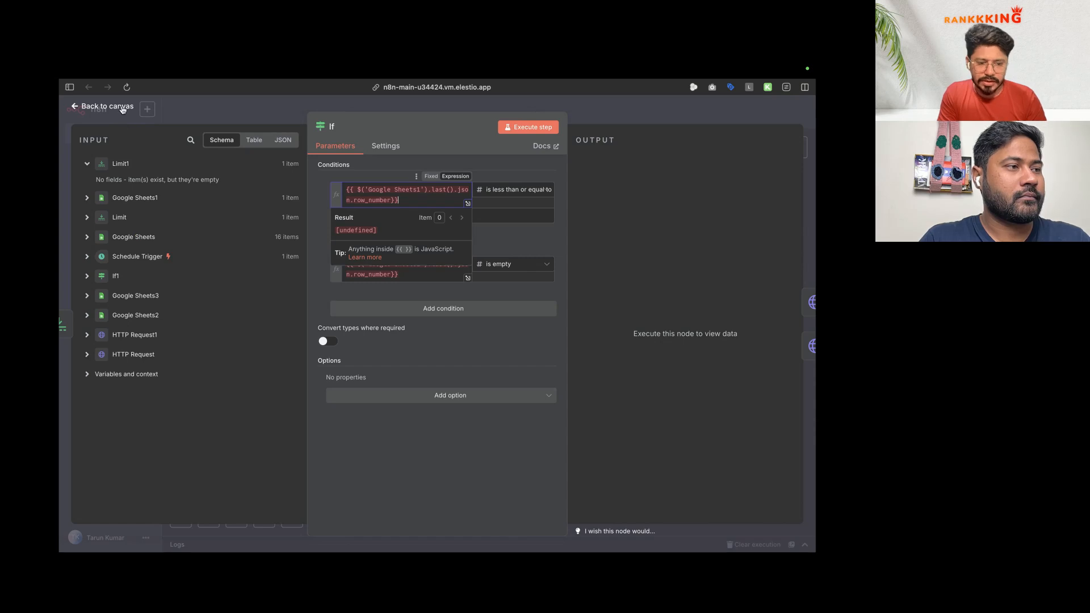
left_click(122, 108)
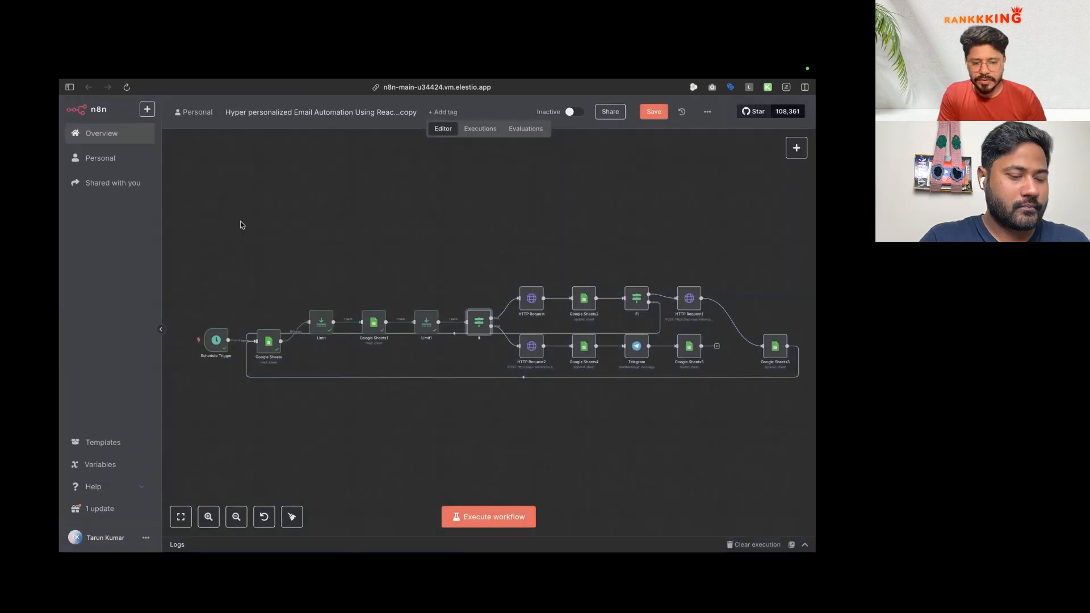
scroll(477, 312, "right", 3)
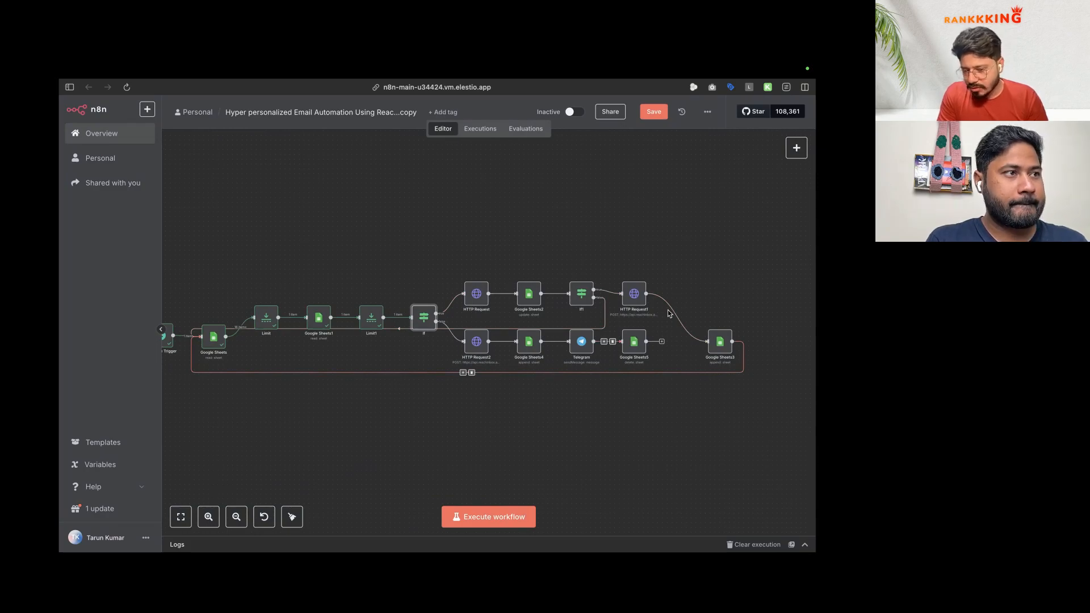
Step: Raise Google Sheets3 and HTTP Request1, review HTTP Request1's JSON body, then switch to ChatGPT
left_click_drag(720, 339, 763, 321)
left_click_drag(626, 304, 674, 268)
double_click(677, 263)
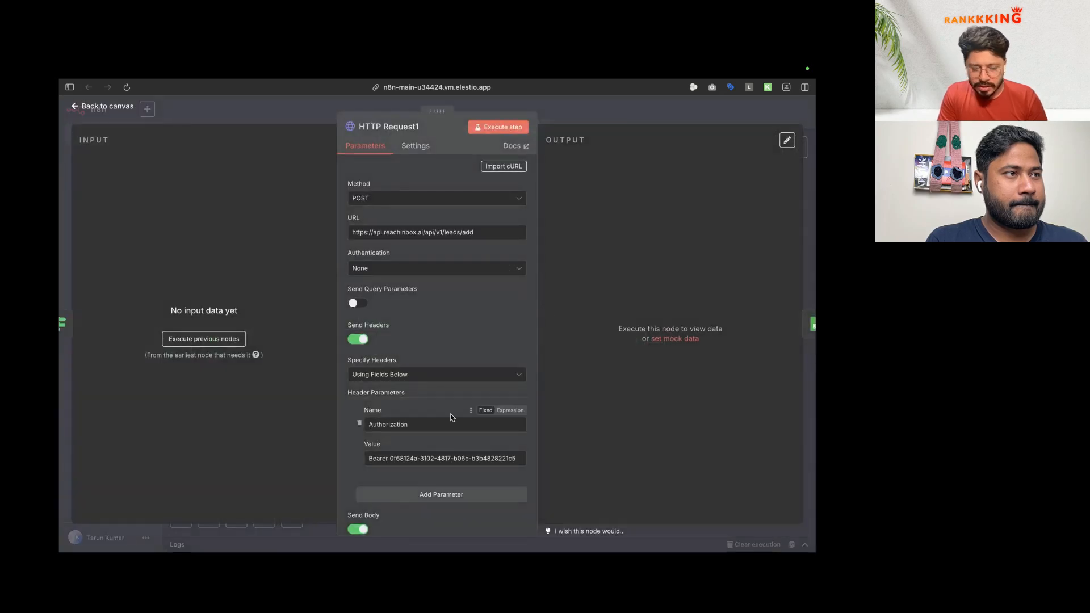
scroll(483, 409, "down", 5)
left_click(522, 429)
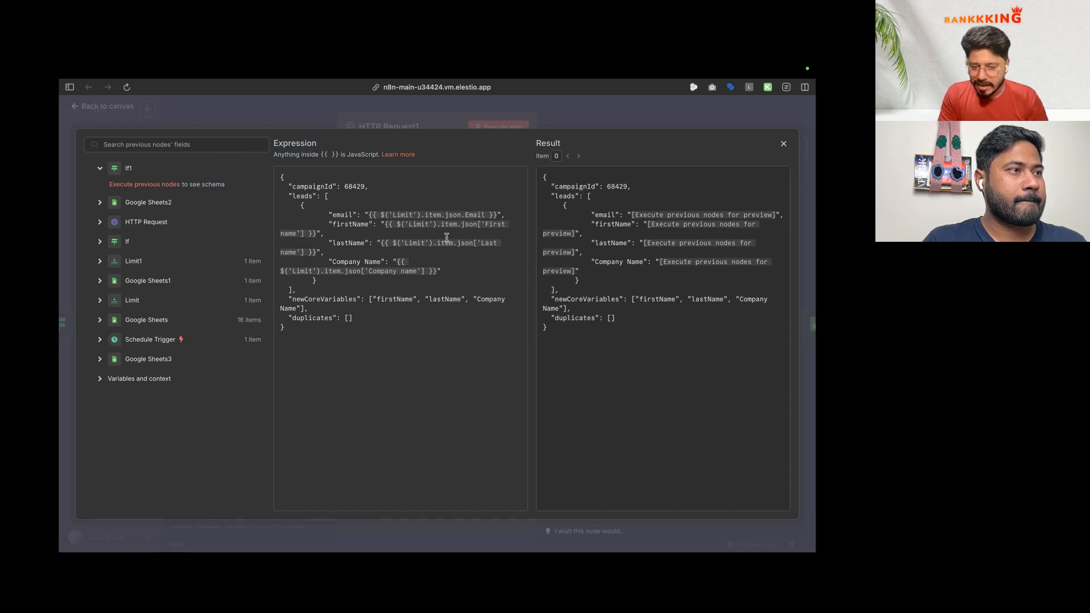
mouse_move(59, 316)
left_click(120, 437)
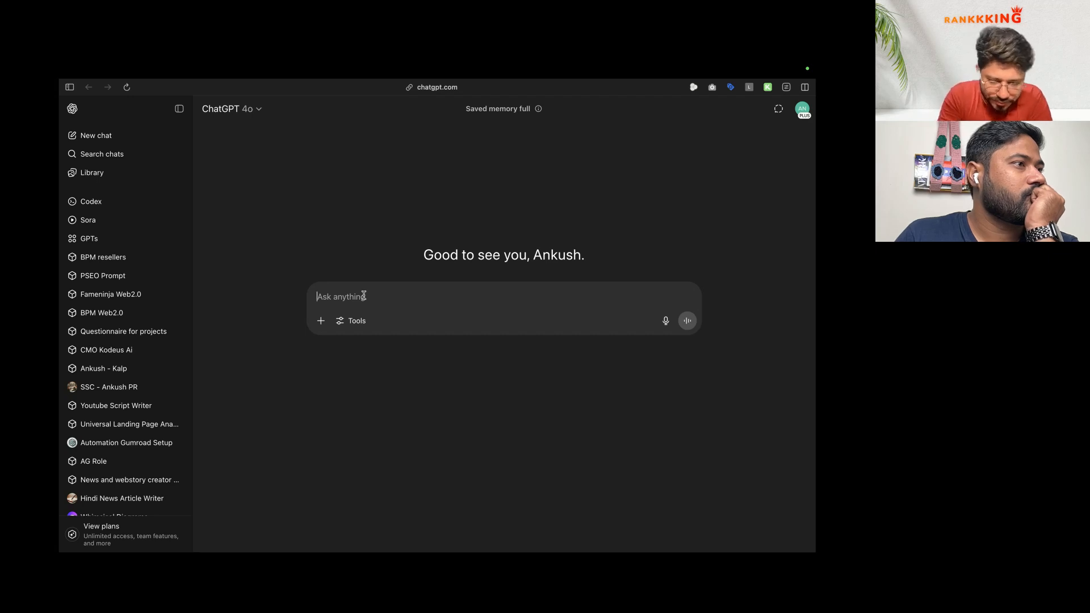
Step: Ask ChatGPT, as an n8n expert experienced with APIs like ReachInbox, to help update campaign data
key("super+r")
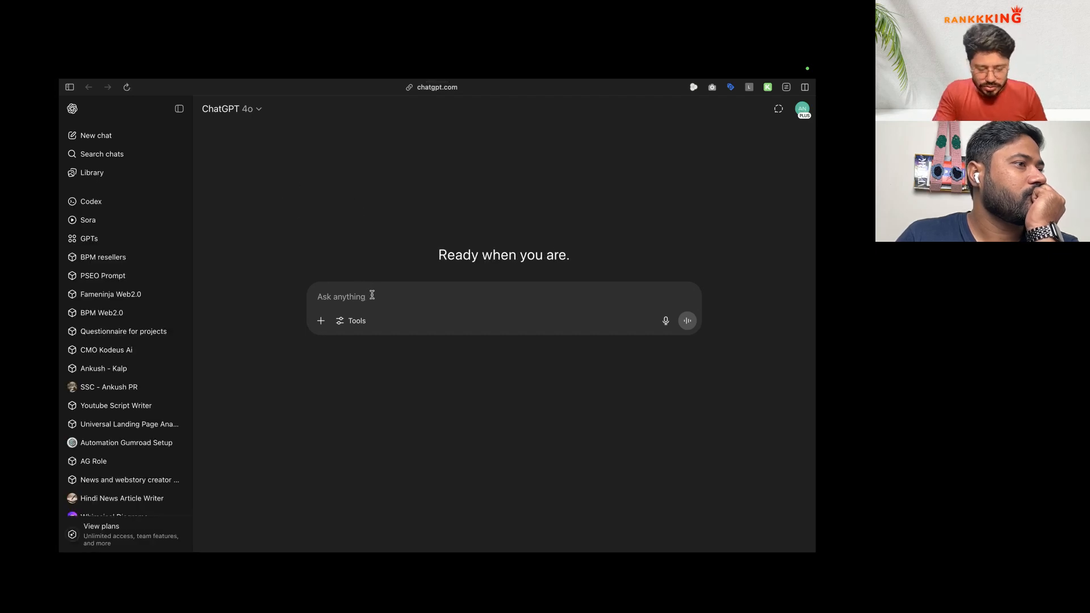
type("ac")
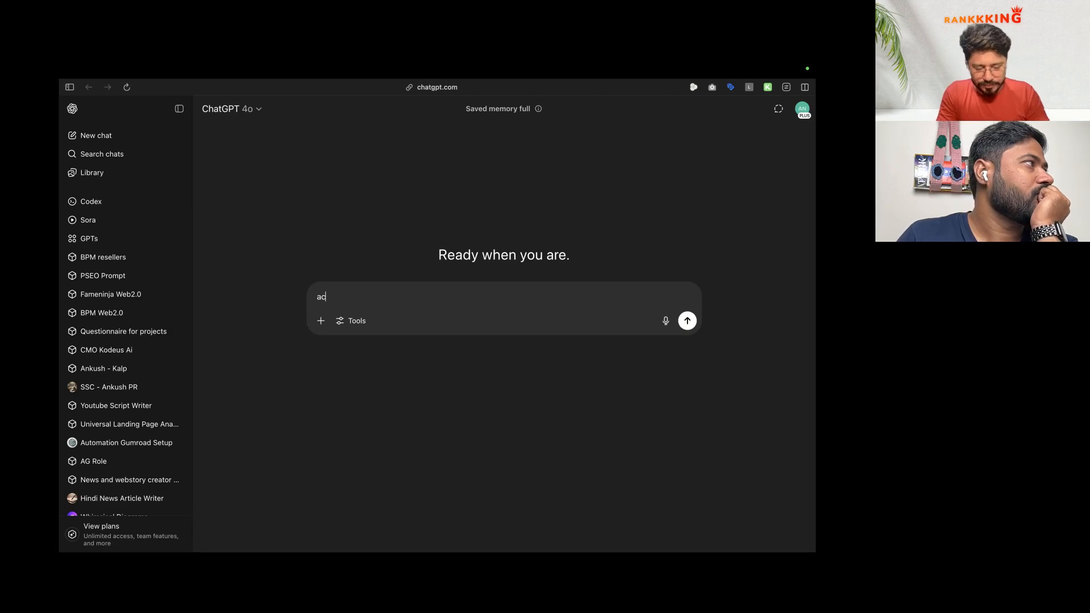
type("t as w")
key("BackSpace")
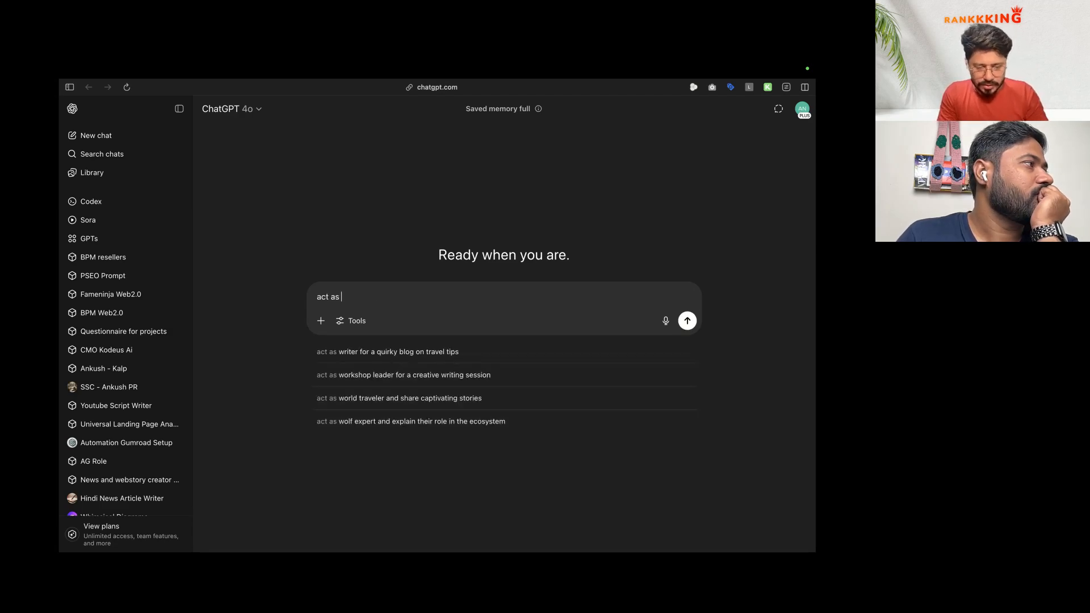
type("n8n expert with experience of 5 years and")
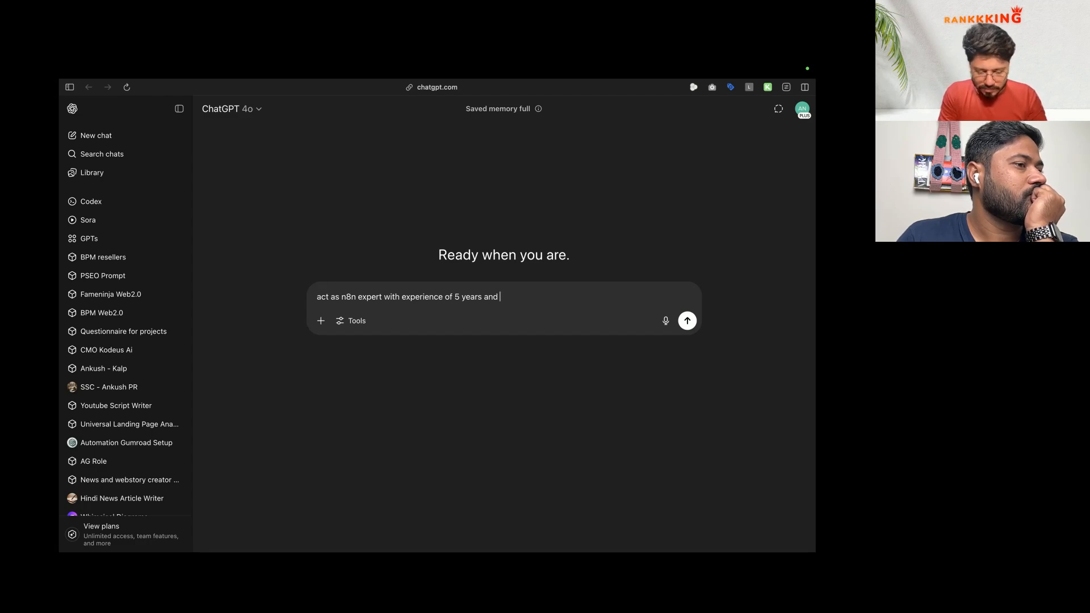
type("work with different api like reach")
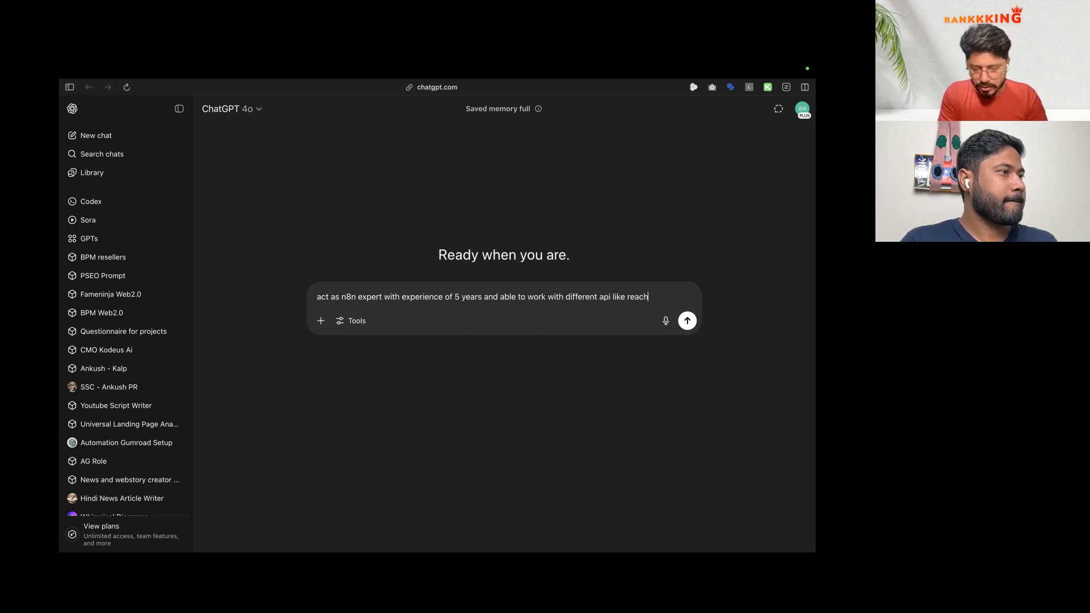
type("inbox ema")
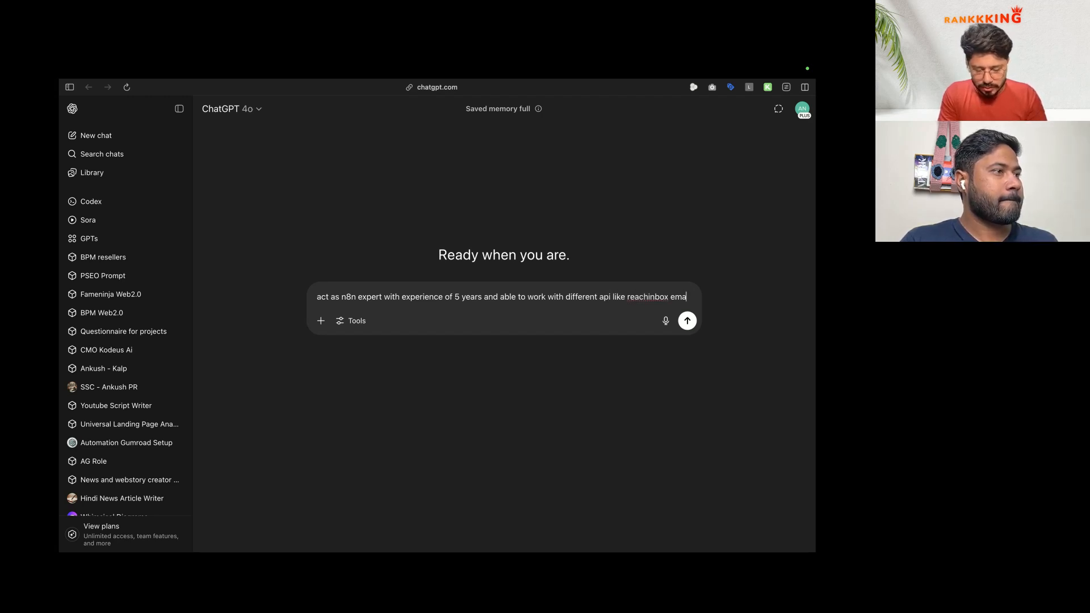
type("il setup and help m")
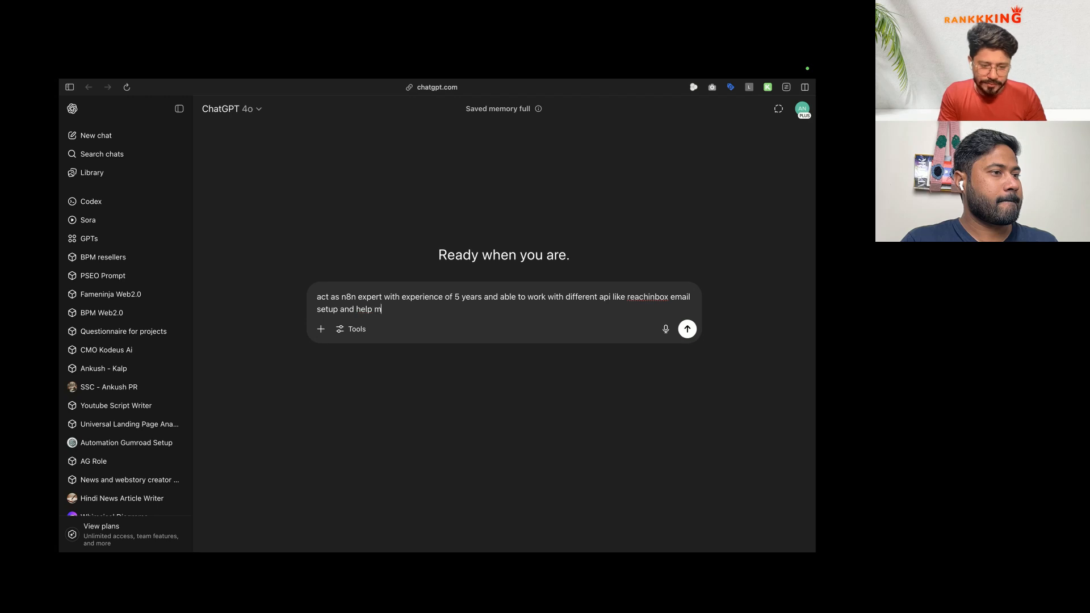
type("e to update dat")
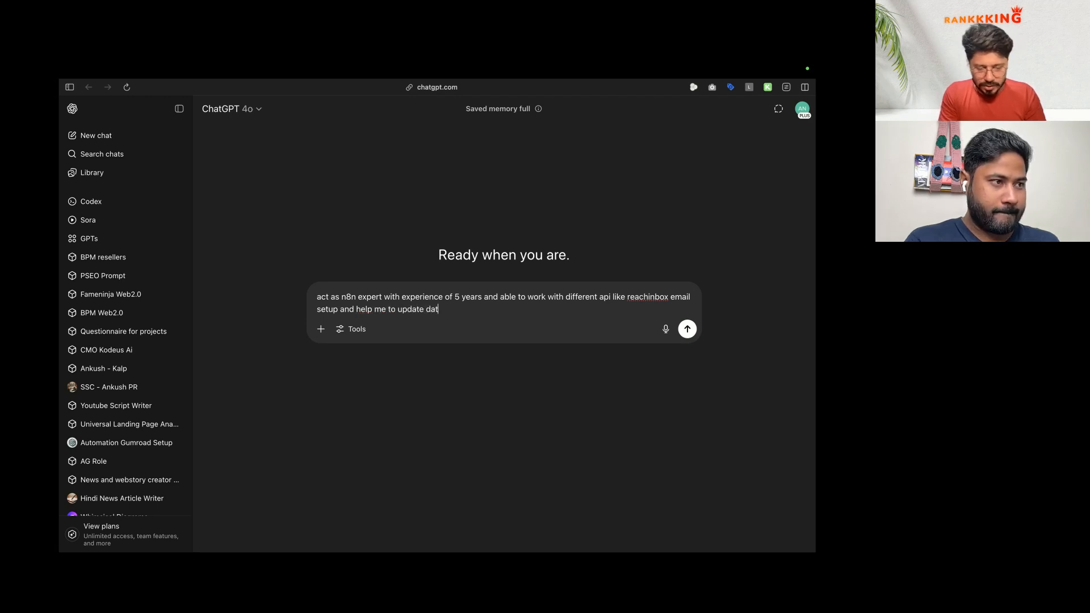
type("a in reachiinbox camp.")
key("Return")
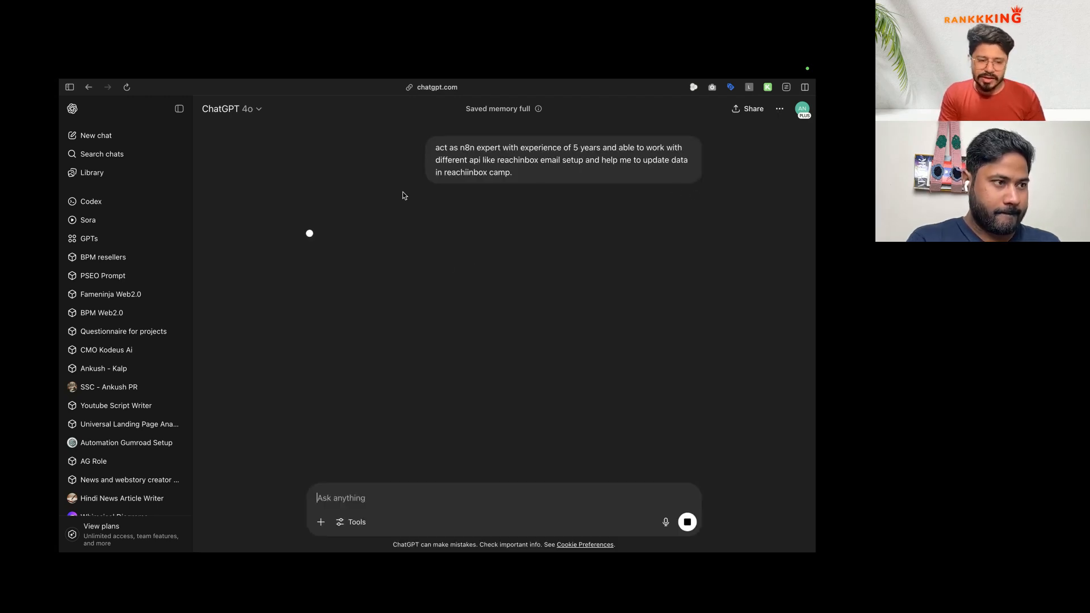
Step: Paste the n8n ReachInbox request JSON into ChatGPT, asking it to add subject and body fields
scroll(375, 284, "down", 10)
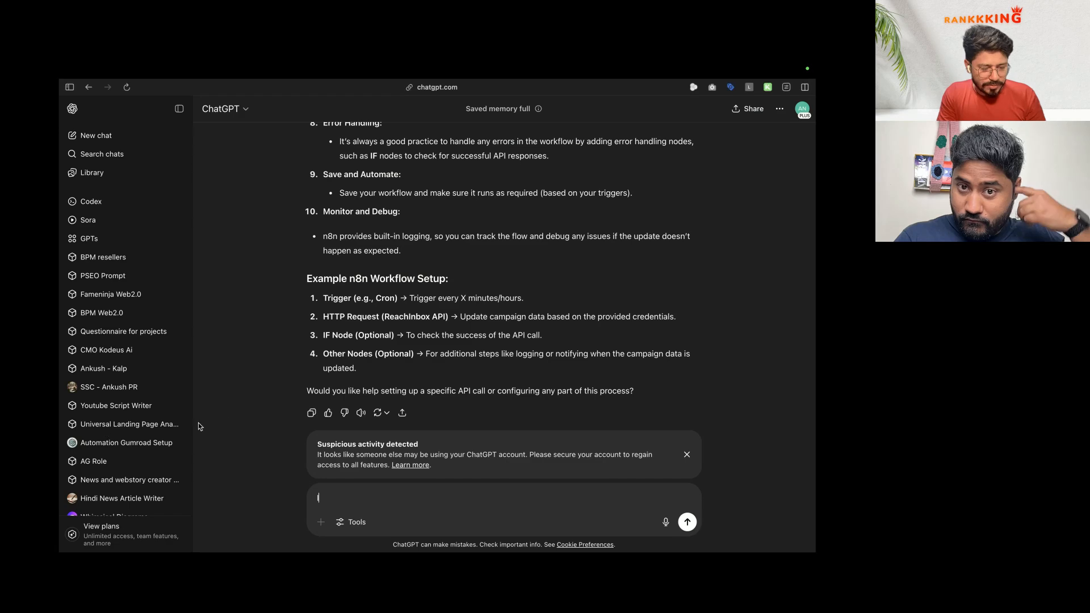
mouse_move(59, 437)
left_click(102, 451)
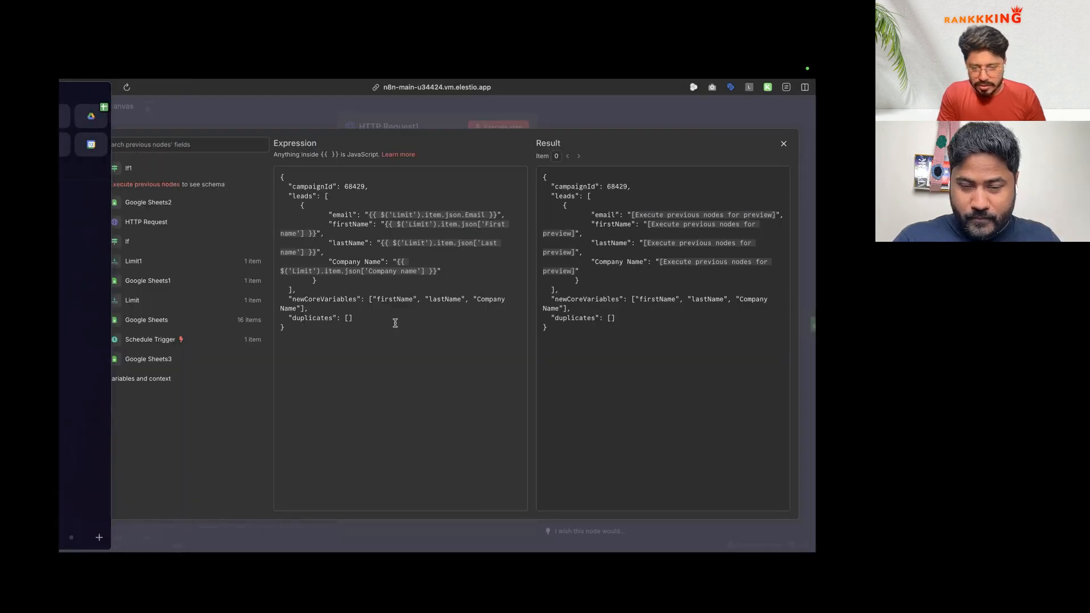
key("super+a")
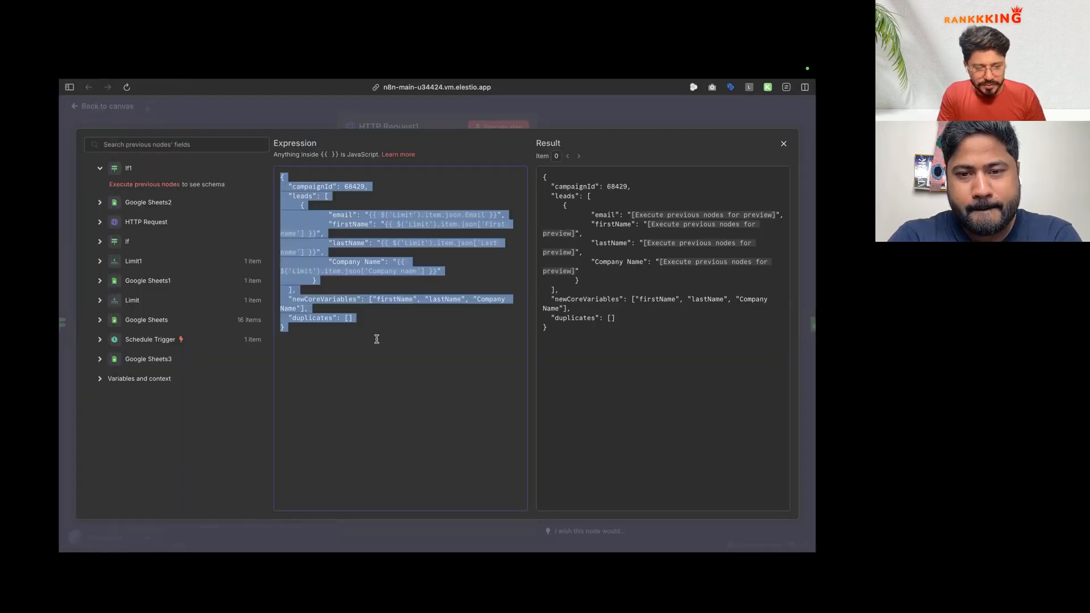
key("ctrl+Tab")
key("BackSpace")
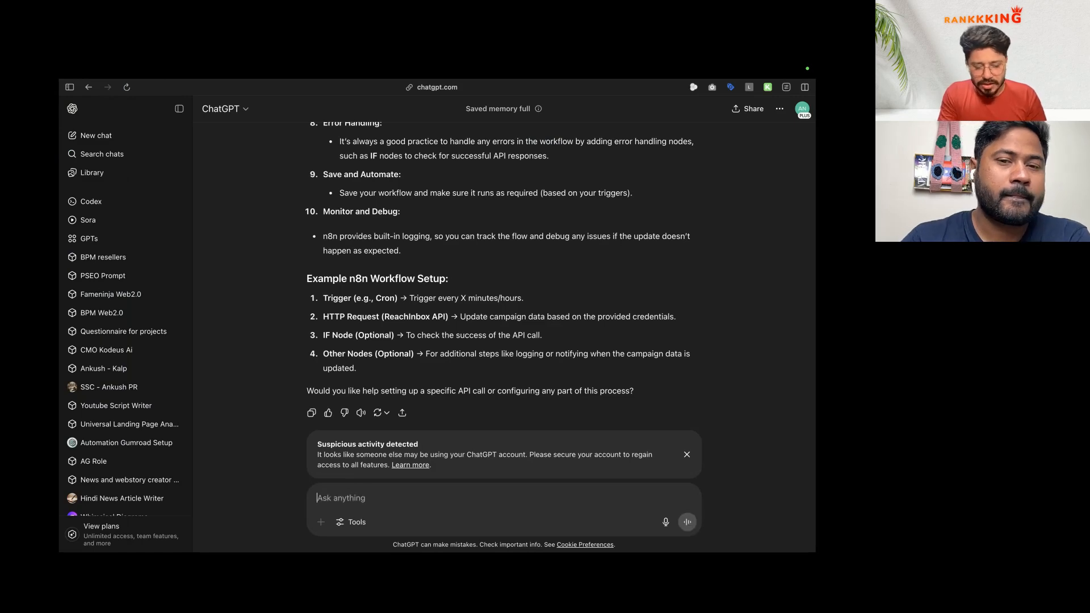
key("Return")
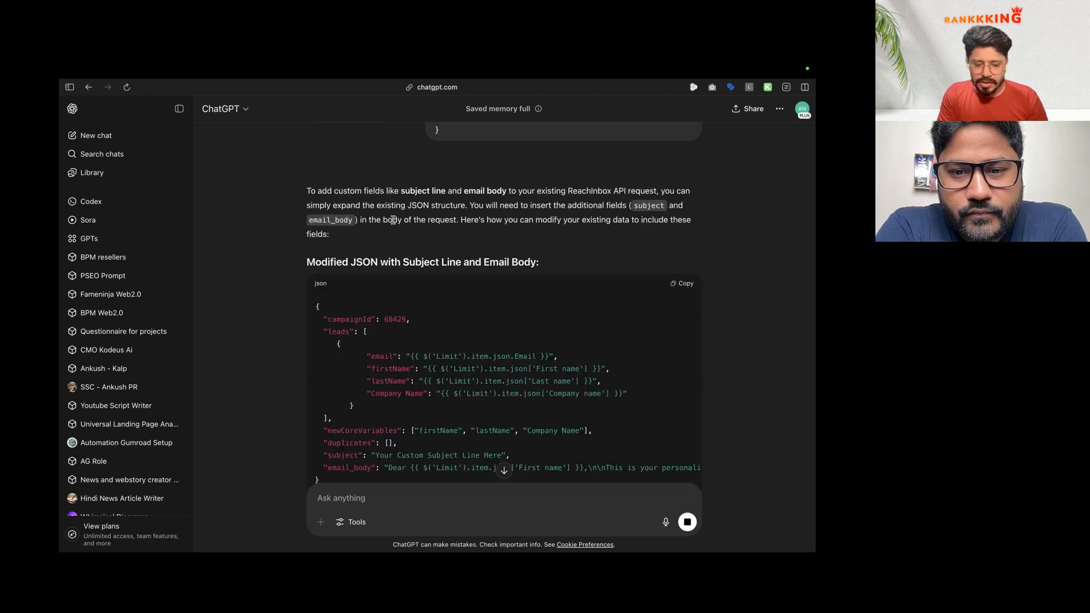
Step: Check the reply's new subject and email_body fields and copy the modified JSON code
scroll(375, 272, "down", 3)
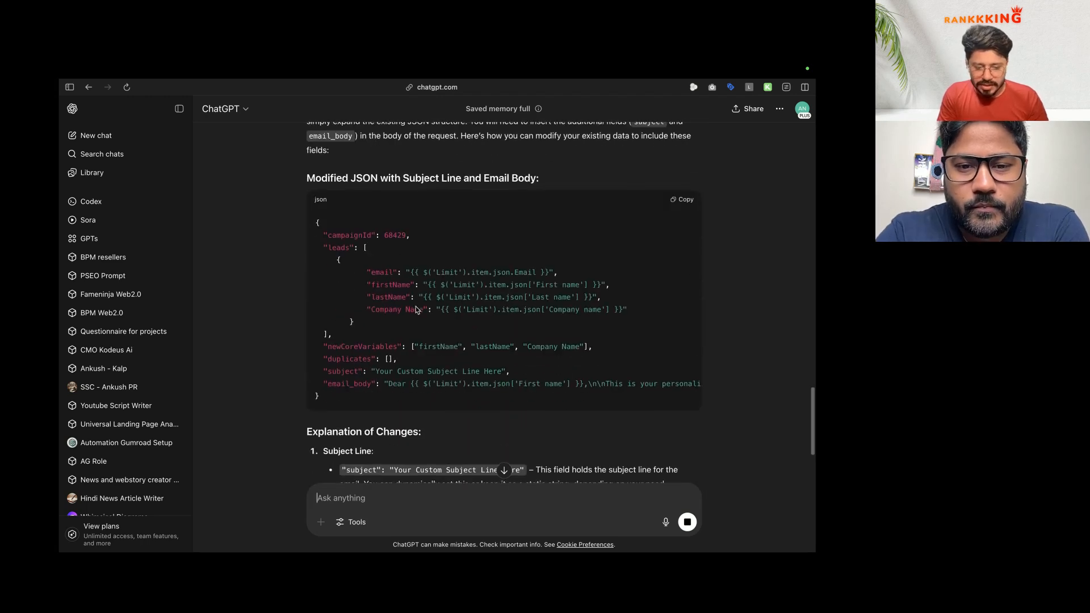
double_click(343, 370)
double_click(347, 381)
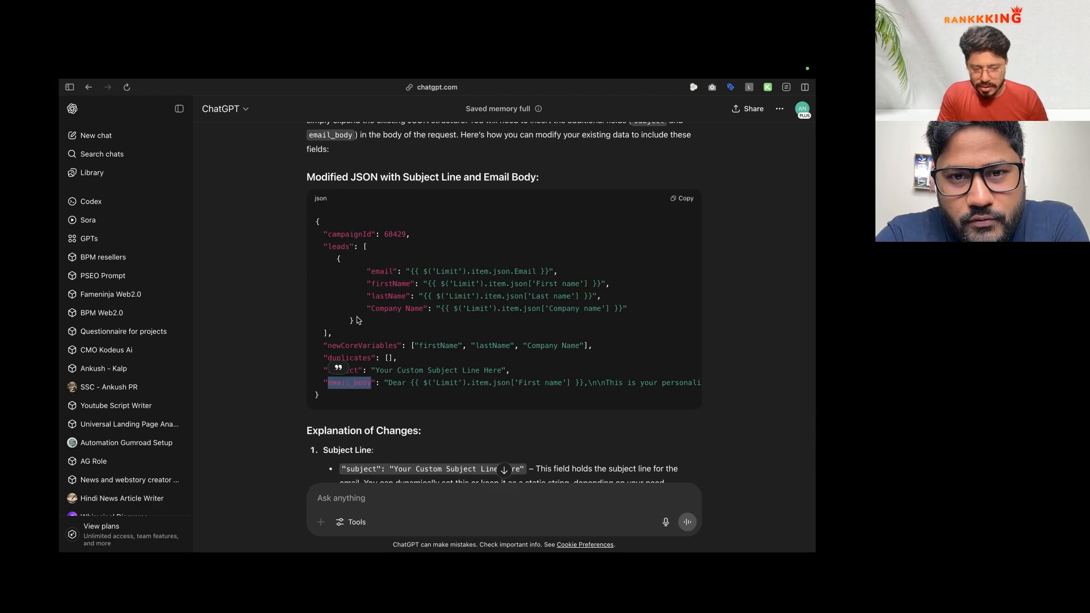
left_click(179, 109)
scroll(356, 300, "down", 2)
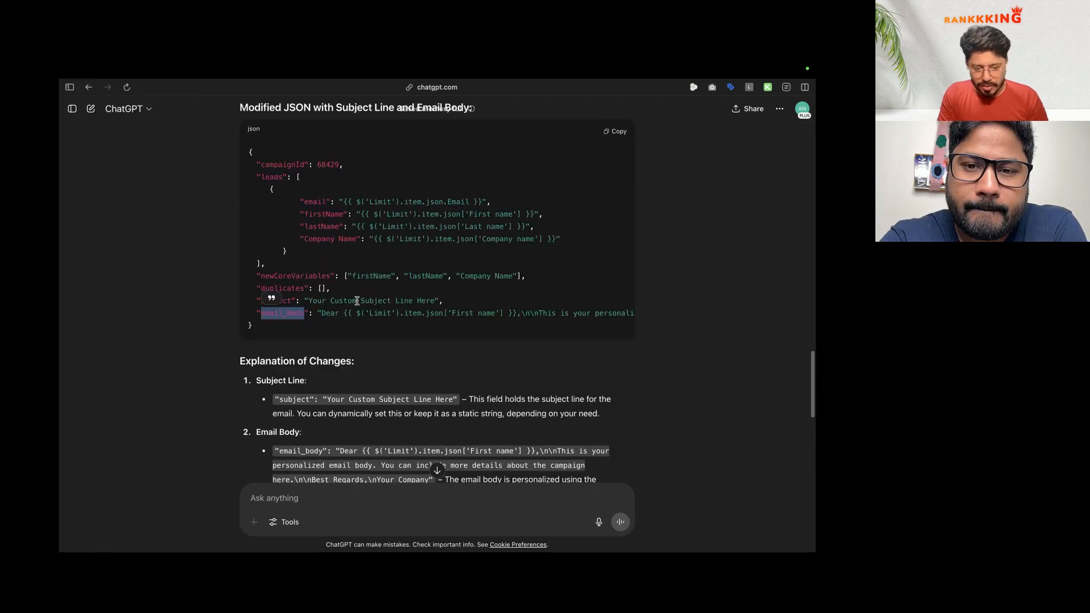
scroll(358, 303, "up", 2)
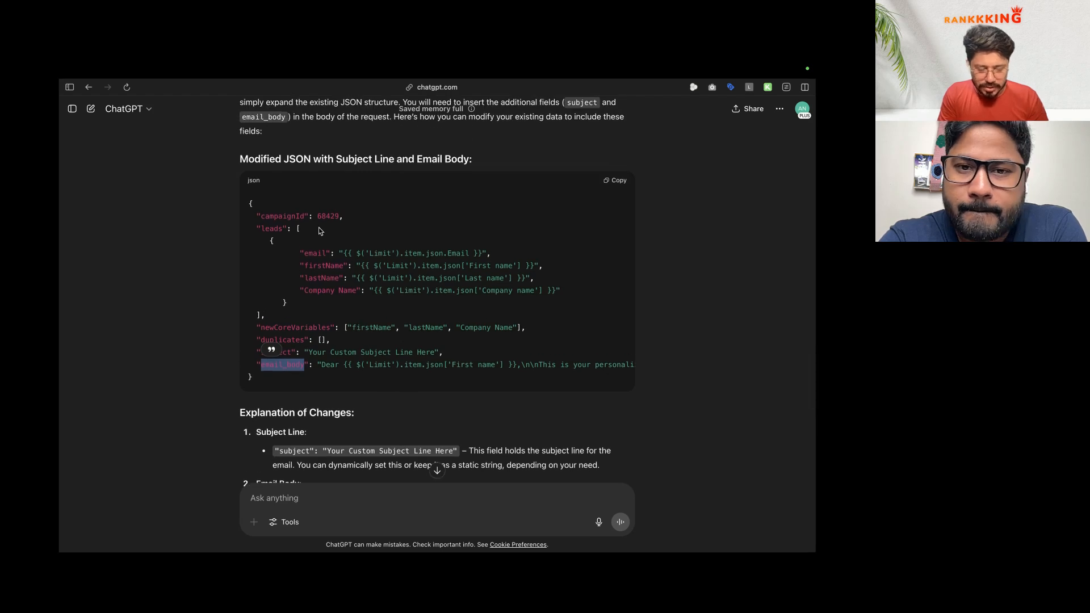
left_click(608, 185)
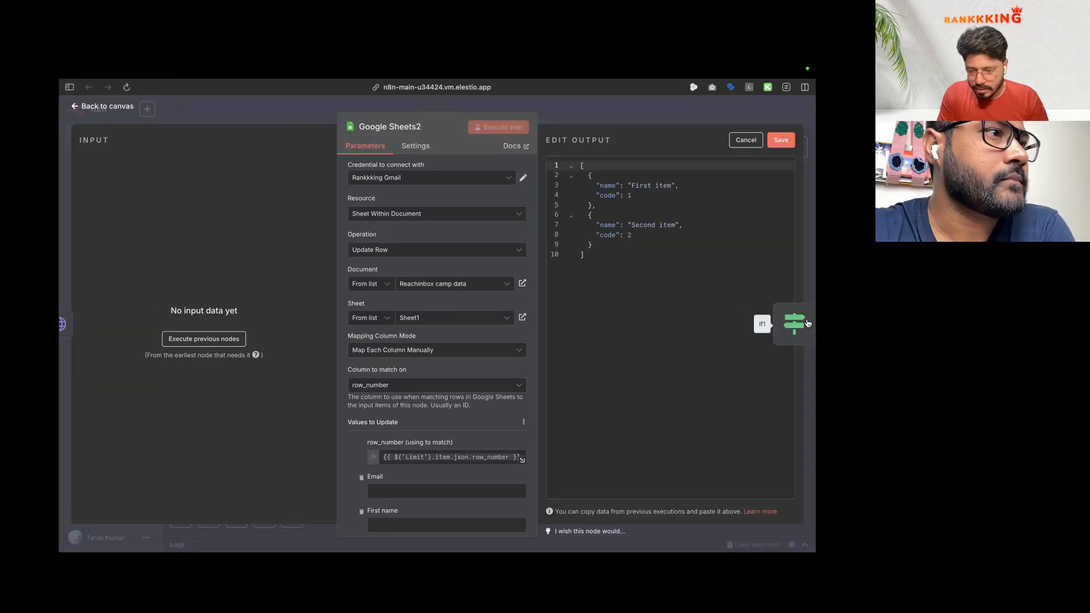
Step: In HTTP Request1's JSON body, replace campaignId 68429 with the new campaign ID 69230
left_click(799, 323)
left_click(795, 315)
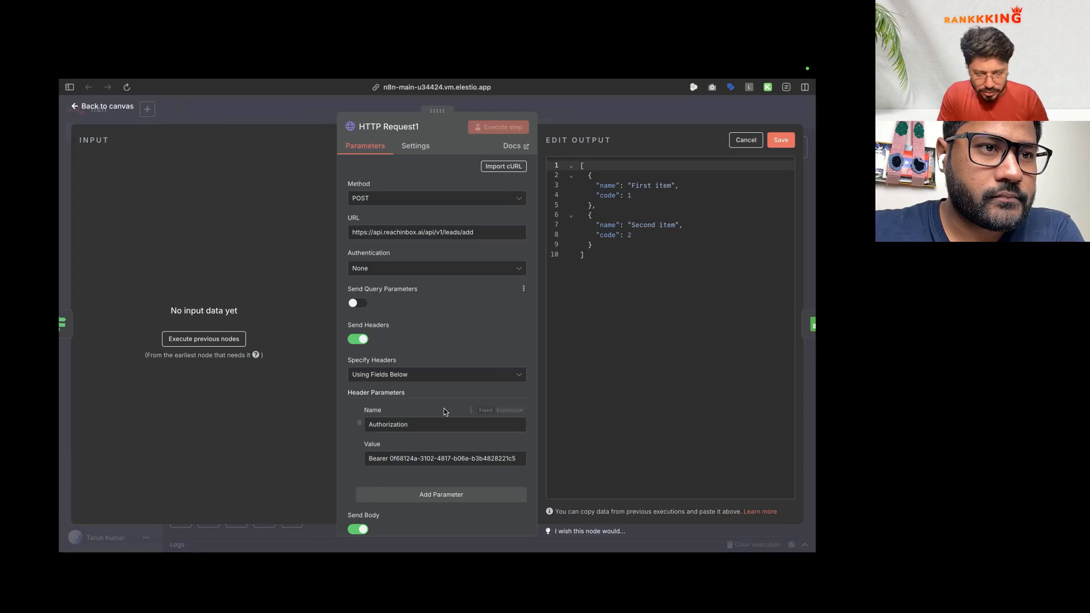
scroll(457, 327, "down", 5)
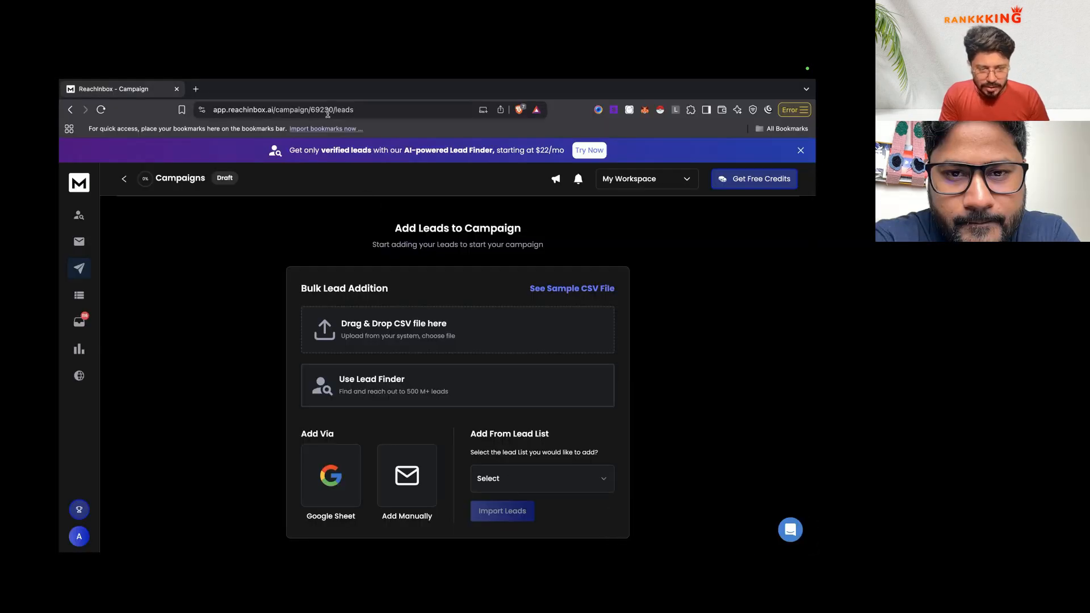
double_click(328, 111)
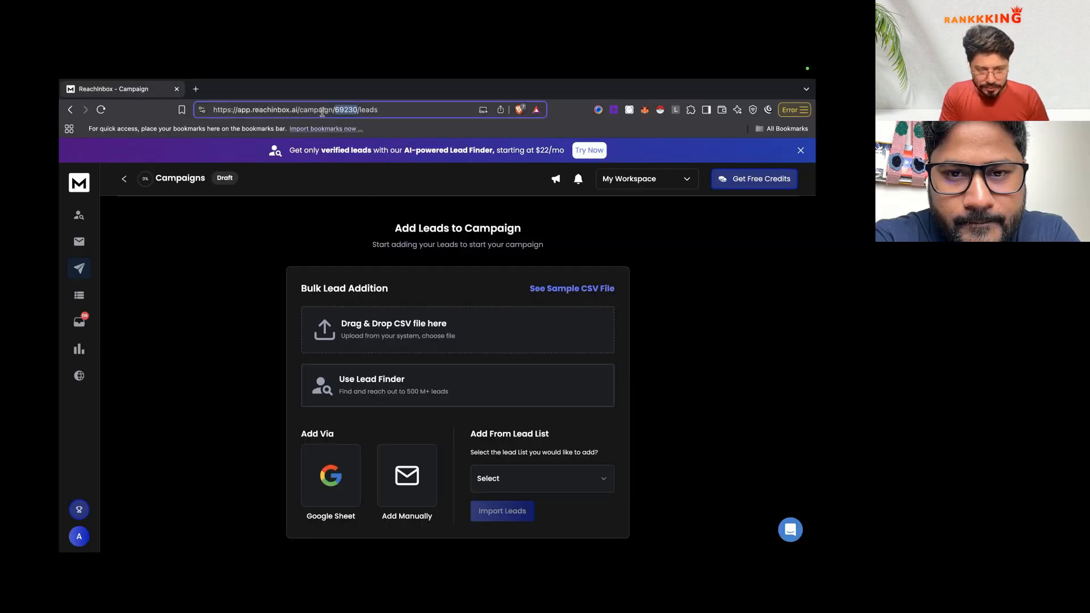
key("ctrl+Left")
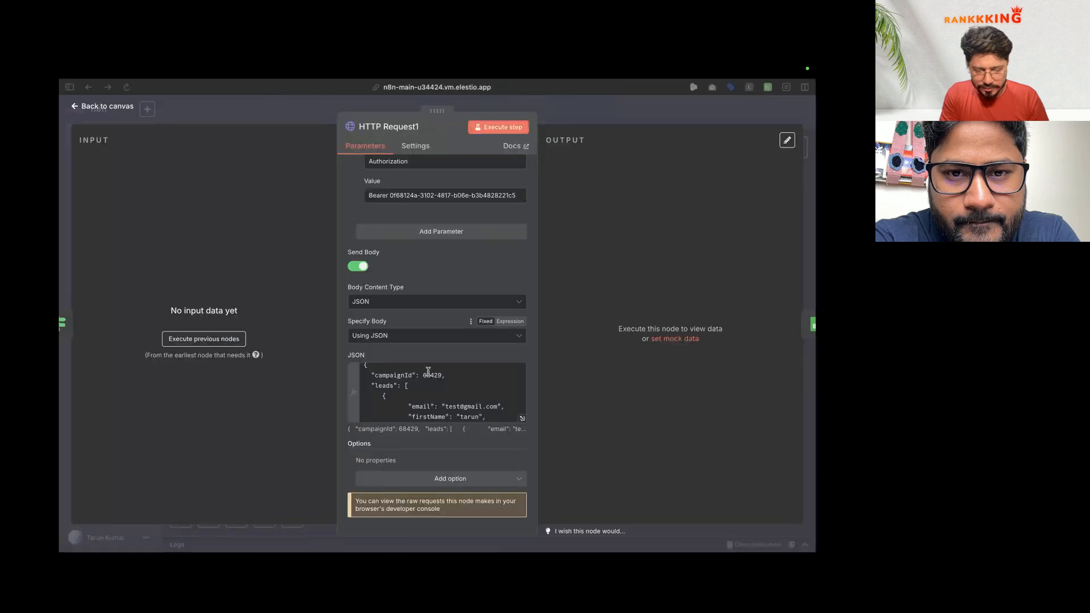
double_click(429, 376)
key("super+v")
Step: Review the Reachinbox campaign list, then run the HTTP Request1 step
key("ctrl+Right")
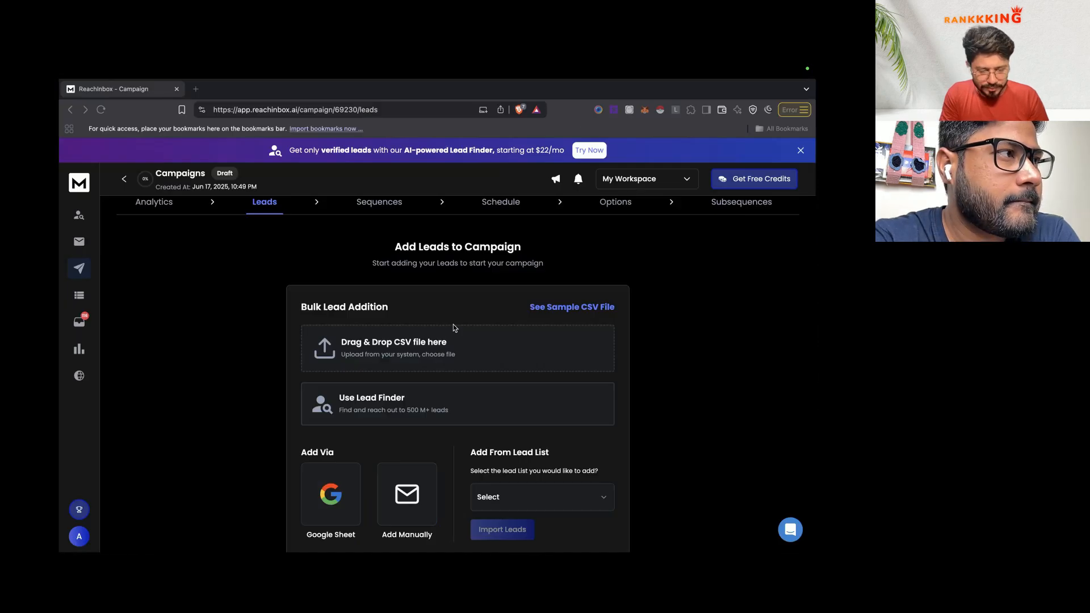
left_click(168, 205)
left_click(126, 177)
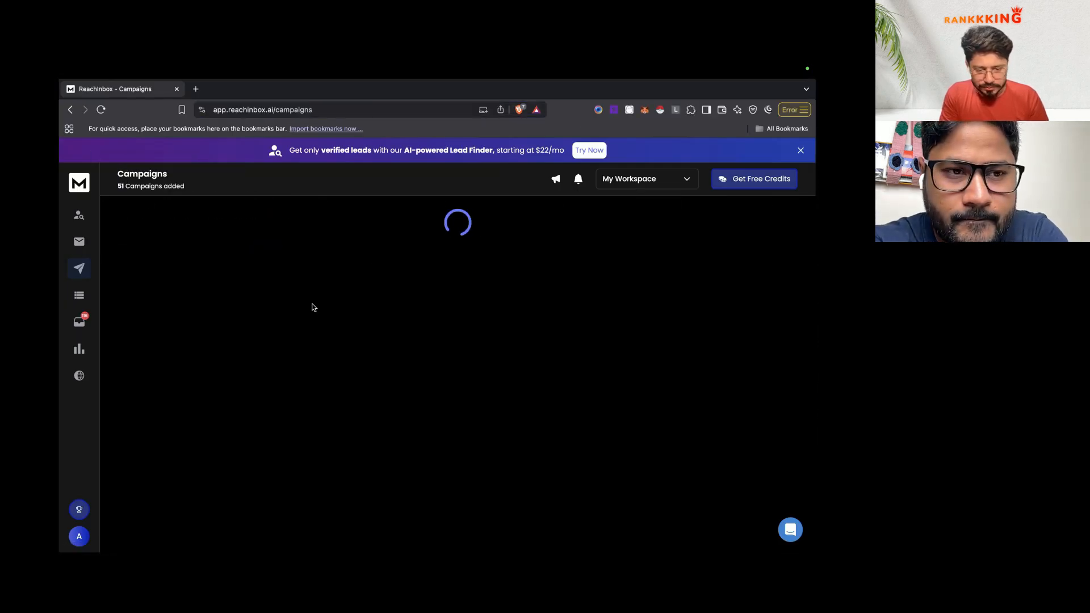
key("ctrl+Left")
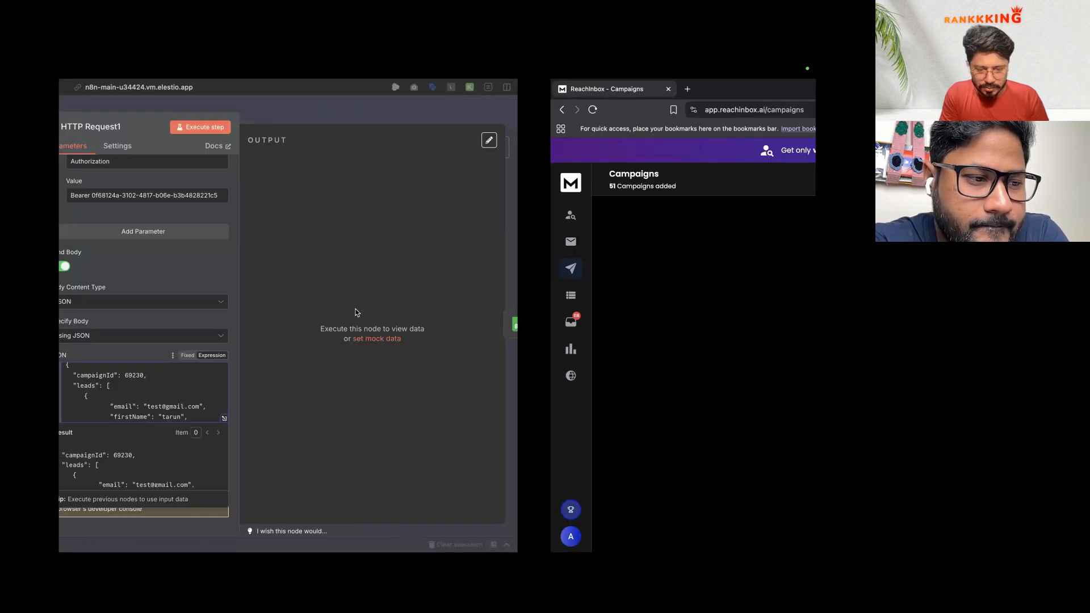
left_click(499, 127)
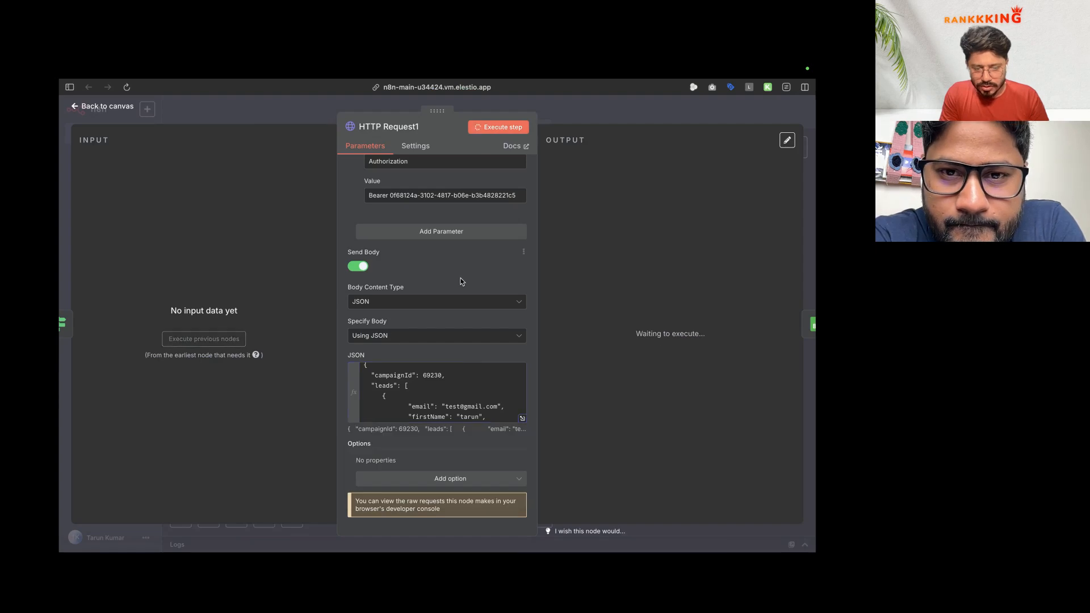
key("ctrl+Right")
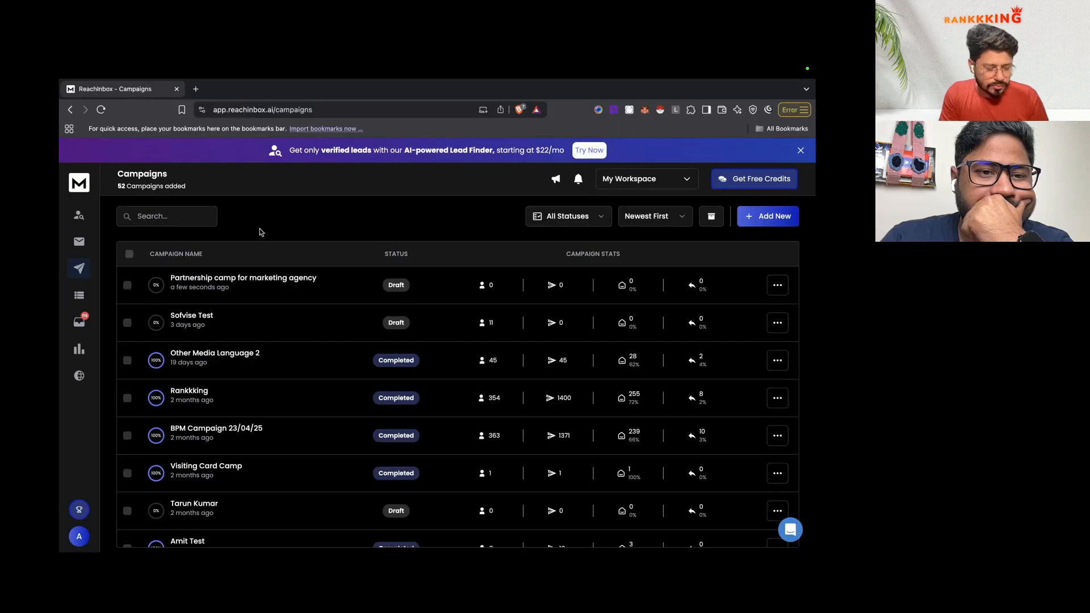
key("ctrl+Left")
mouse_move(108, 419)
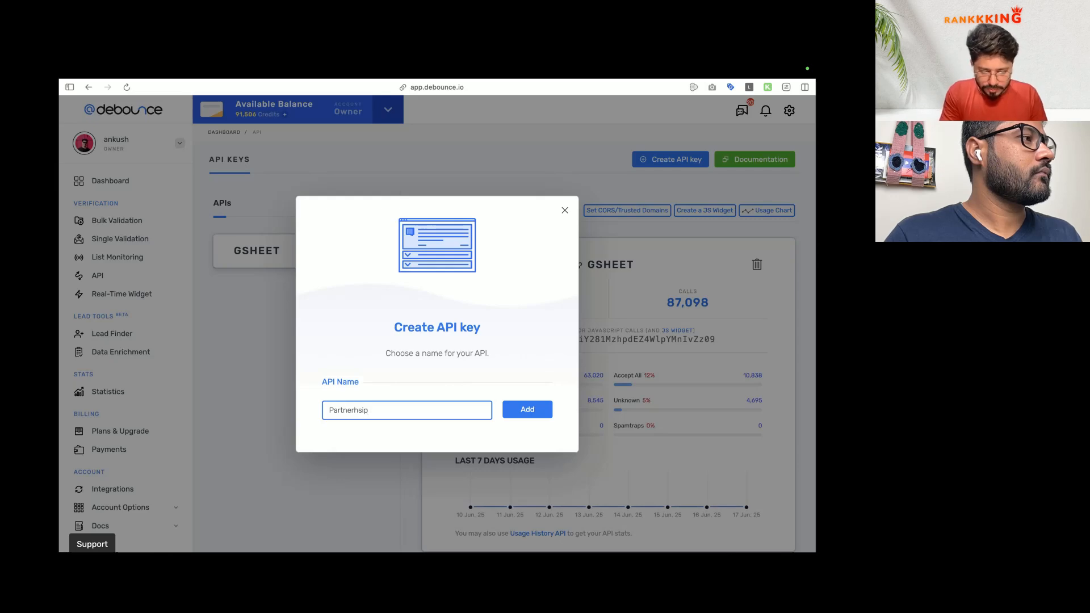
Step: Create the Partnership API key in Debounce and copy its value for n8n
key("Return")
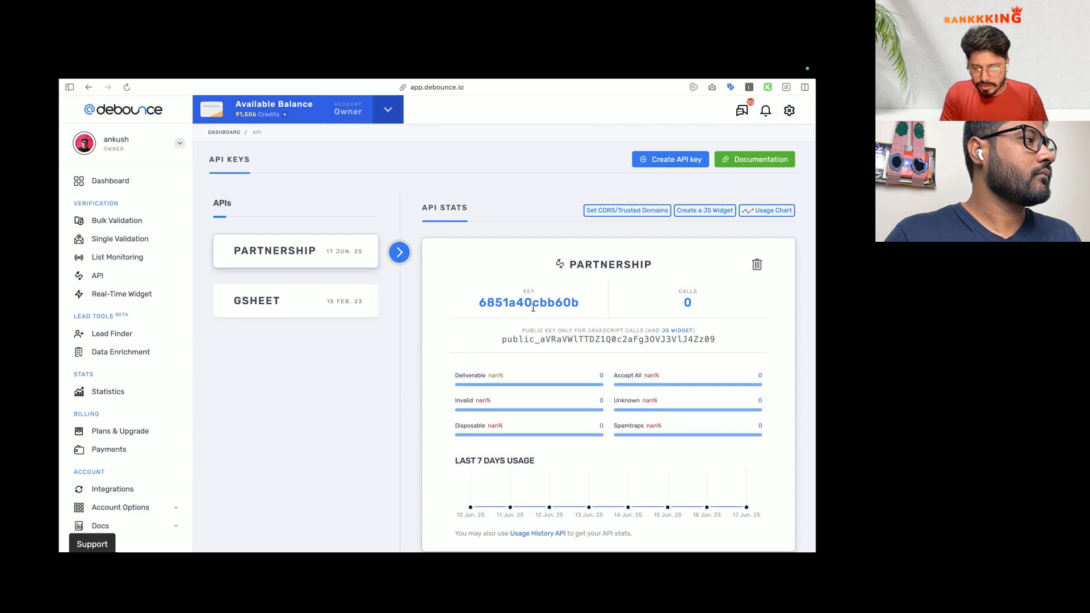
double_click(533, 304)
mouse_move(61, 389)
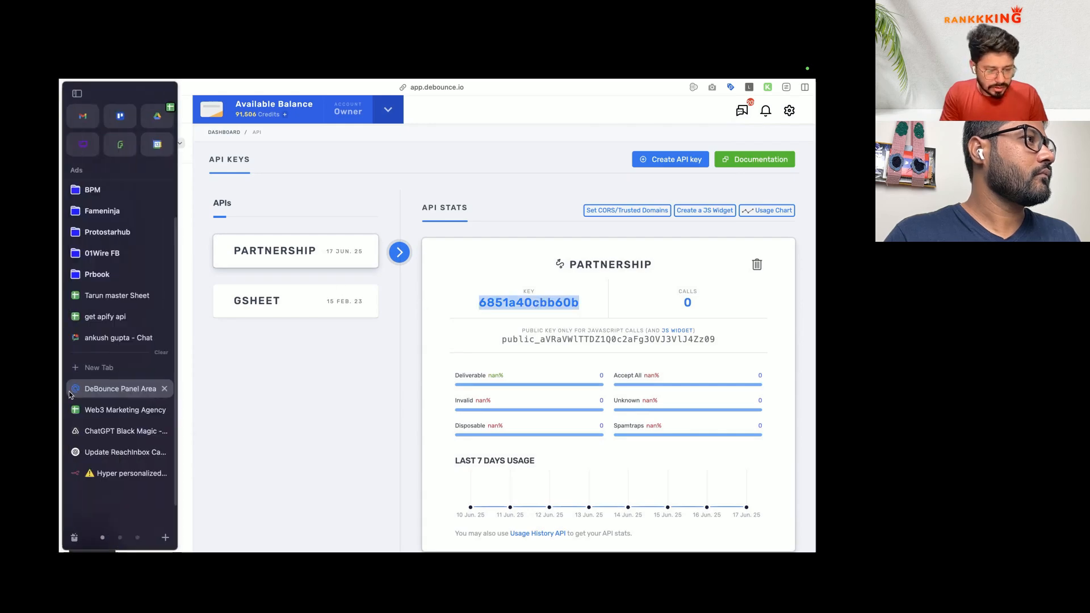
left_click(115, 454)
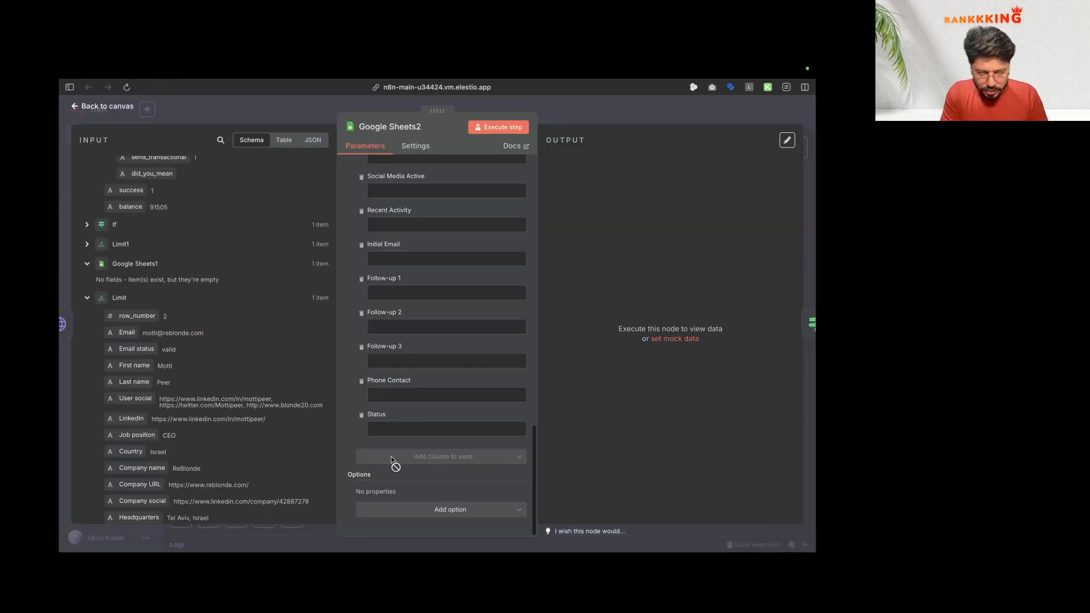
Step: Map the debounce 'result' field onto the Status column of the Google Sheets2 update
left_click(399, 429)
scroll(204, 331, "up", 3)
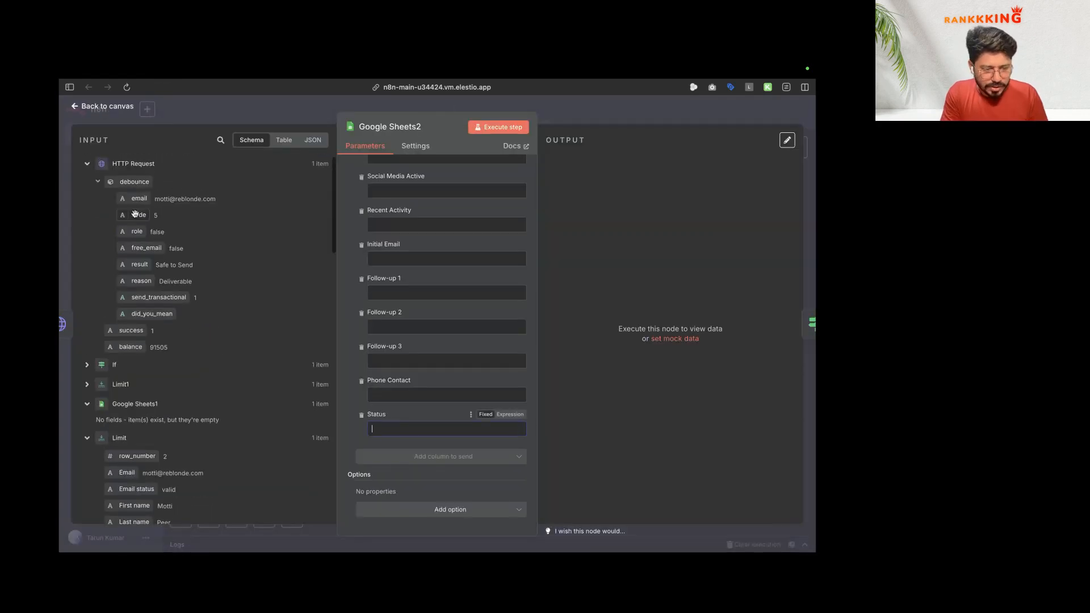
left_click_drag(139, 264, 396, 432)
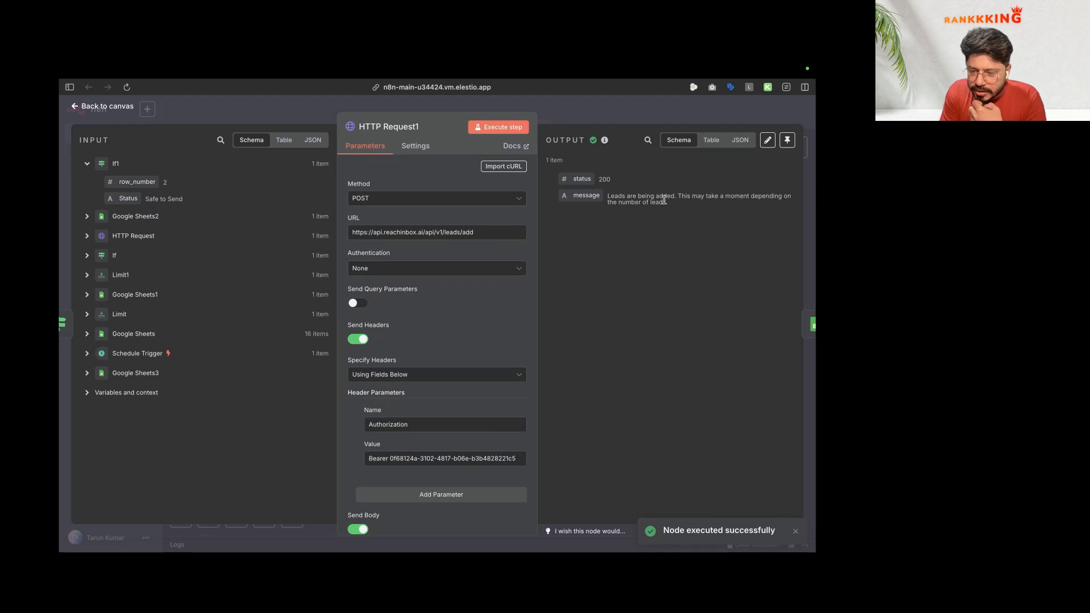
key("ctrl+Right")
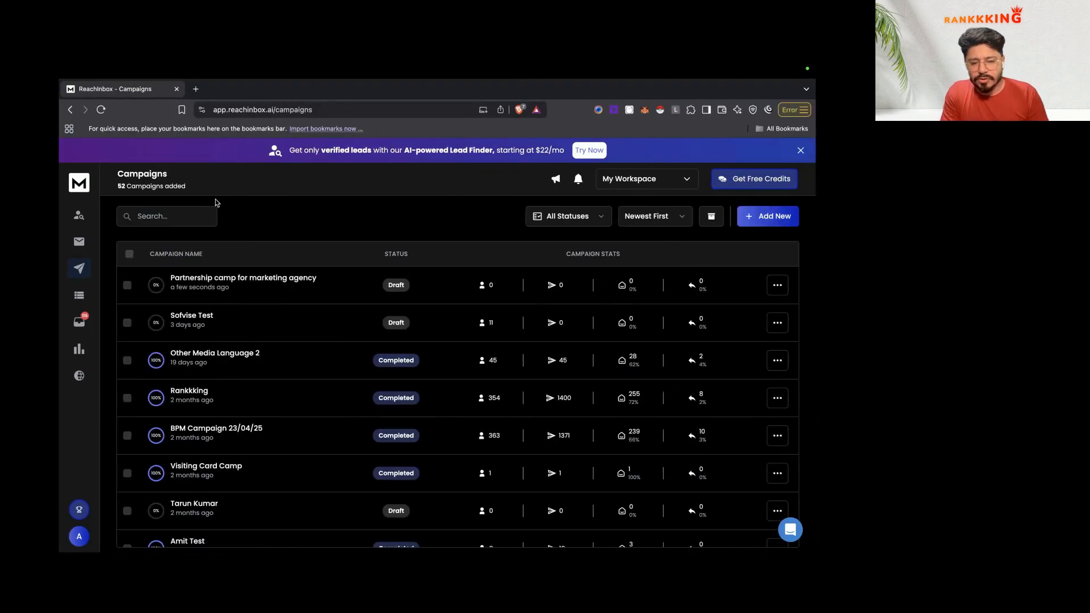
Step: Open the Partnership camp for marketing agency campaign and inspect its lead's name, company and activity
left_click(209, 276)
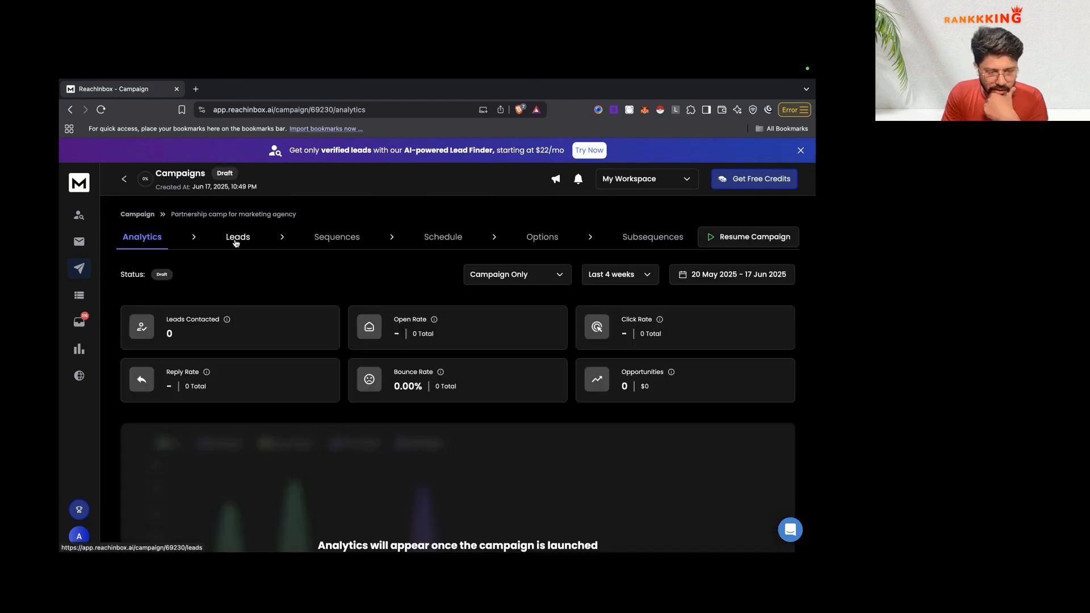
left_click(237, 238)
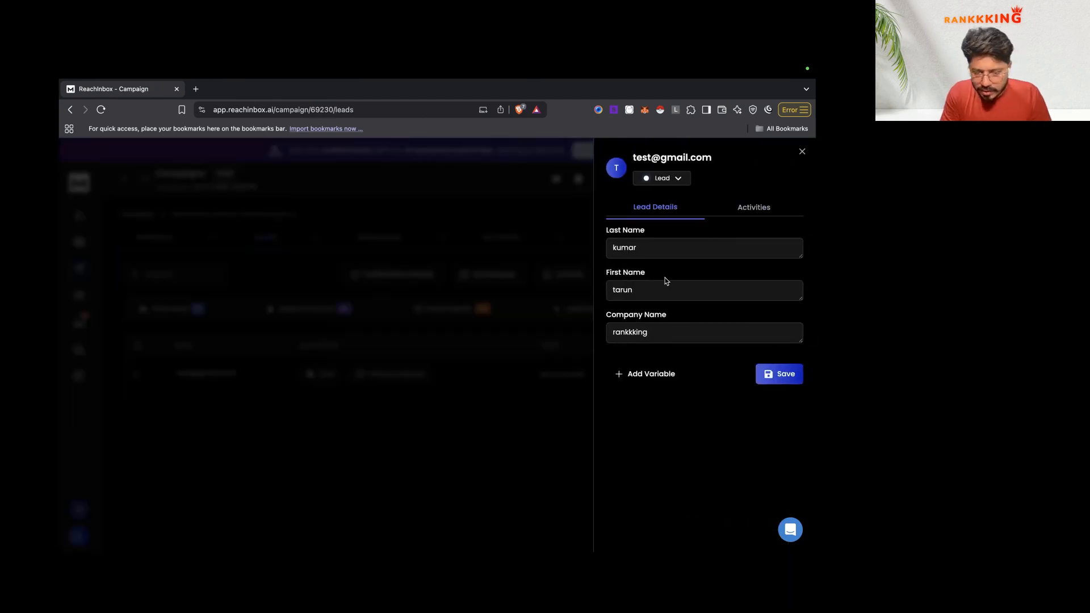
left_click(747, 216)
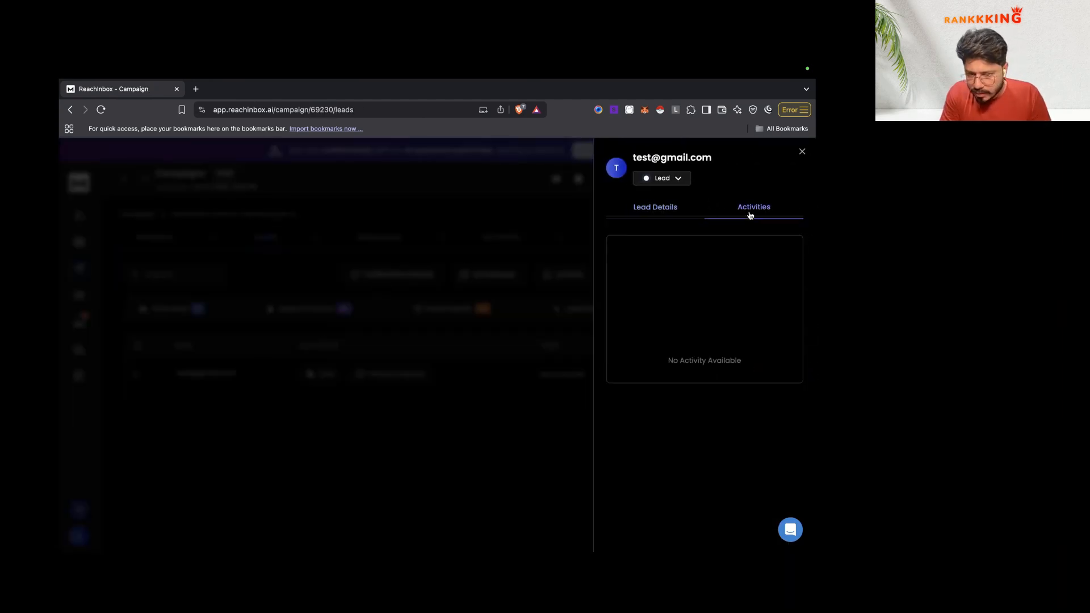
left_click(676, 218)
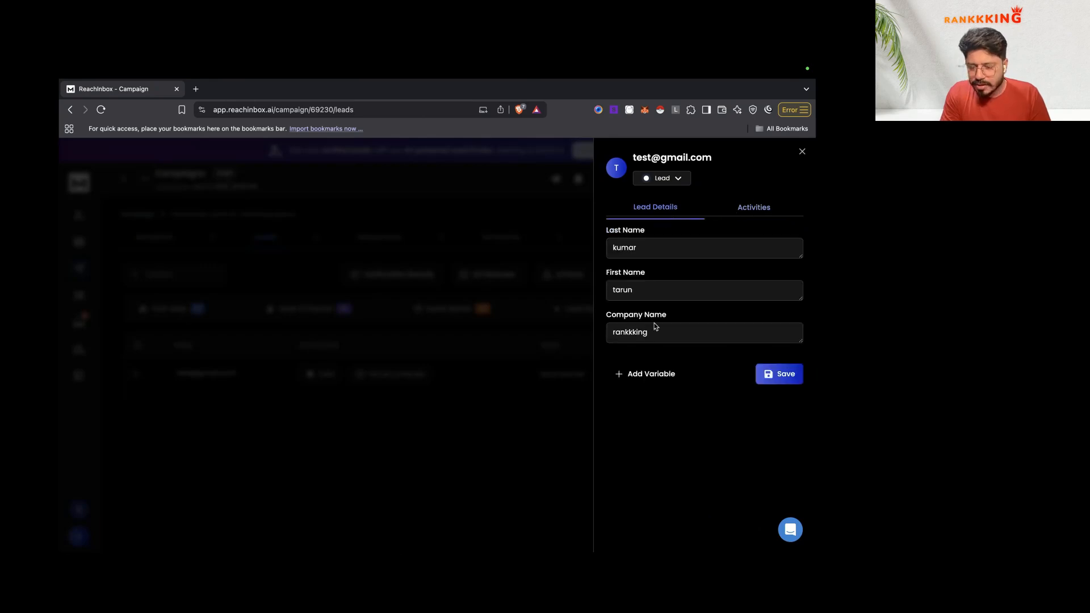
left_click(652, 293)
left_click(658, 332)
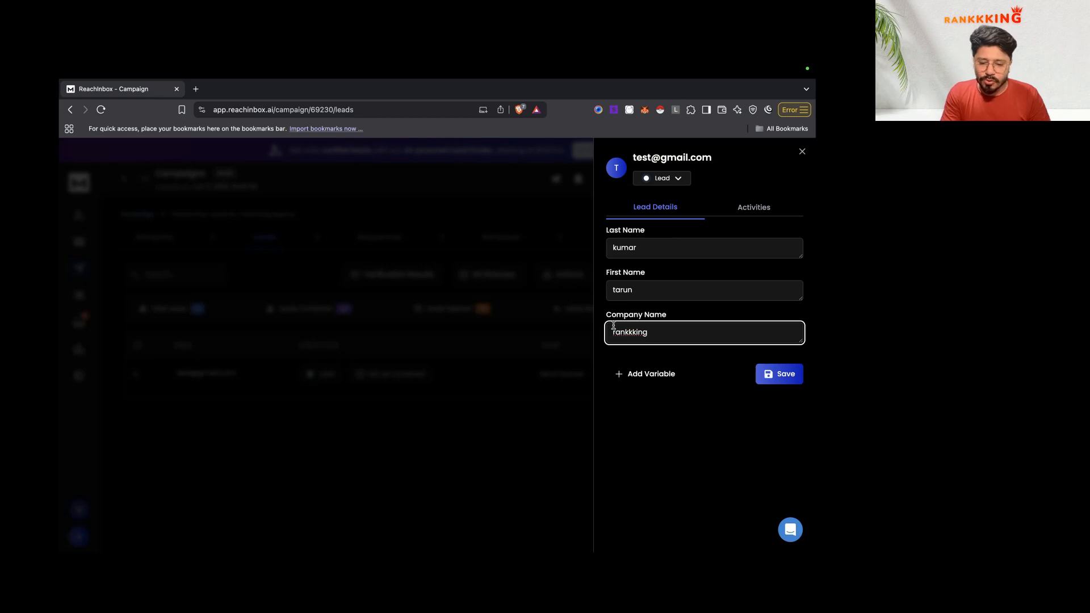
left_click(493, 319)
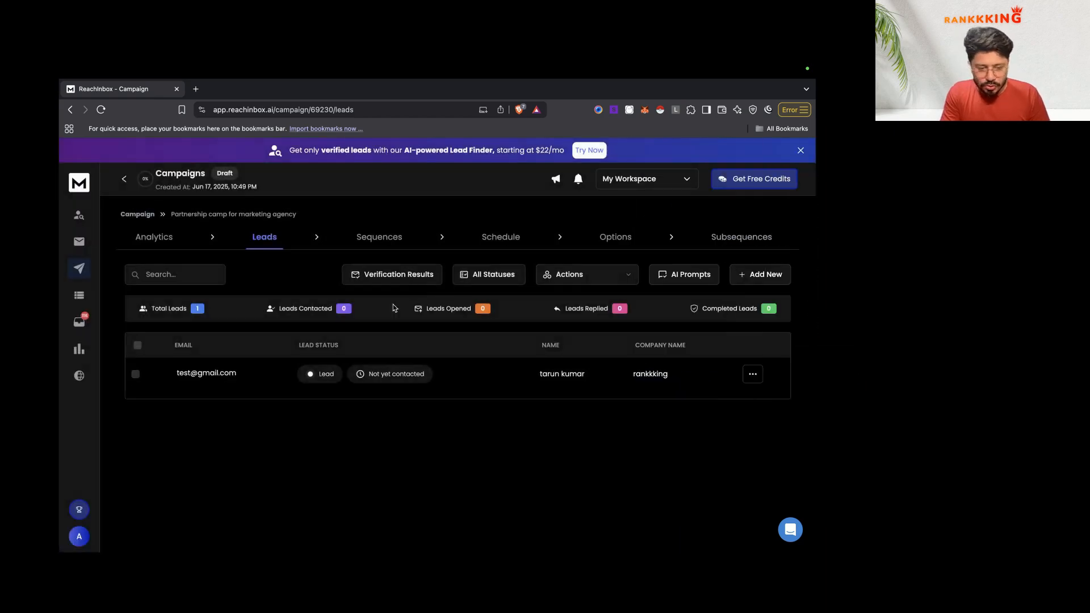
Step: Reopen the lead and start a new custom variable name
left_click(190, 374)
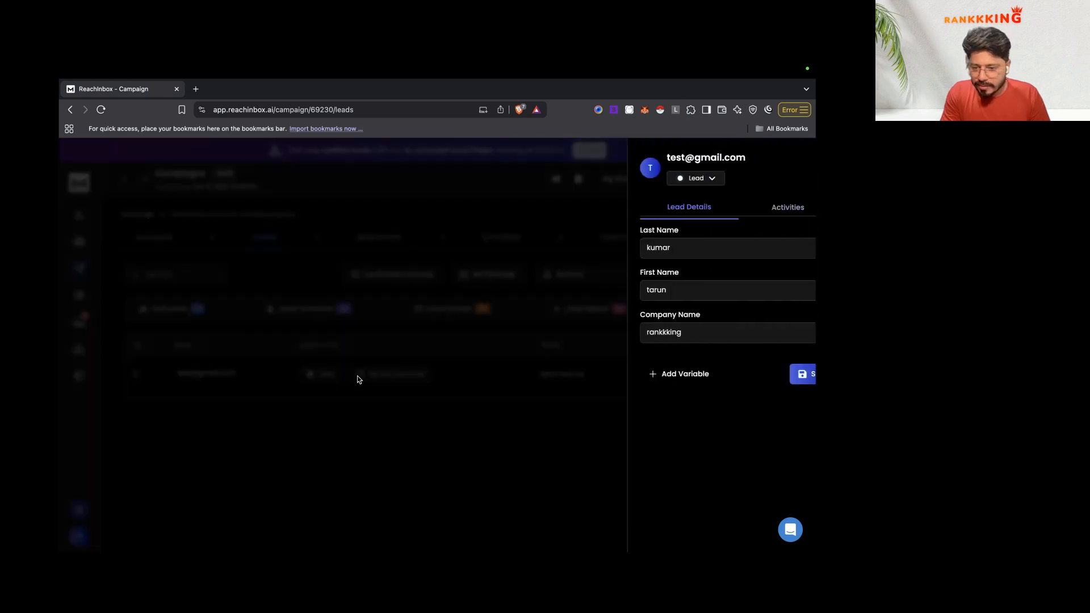
left_click(648, 372)
left_click(672, 391)
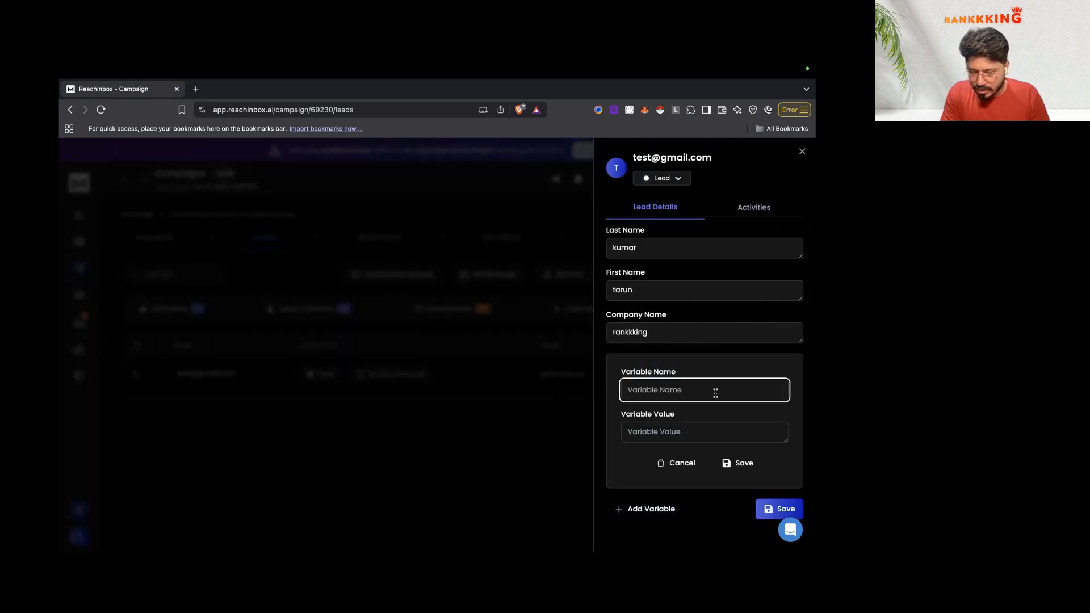
Step: Save an 'email body' custom variable with value 'Hi there' on the test lead
type("subke")
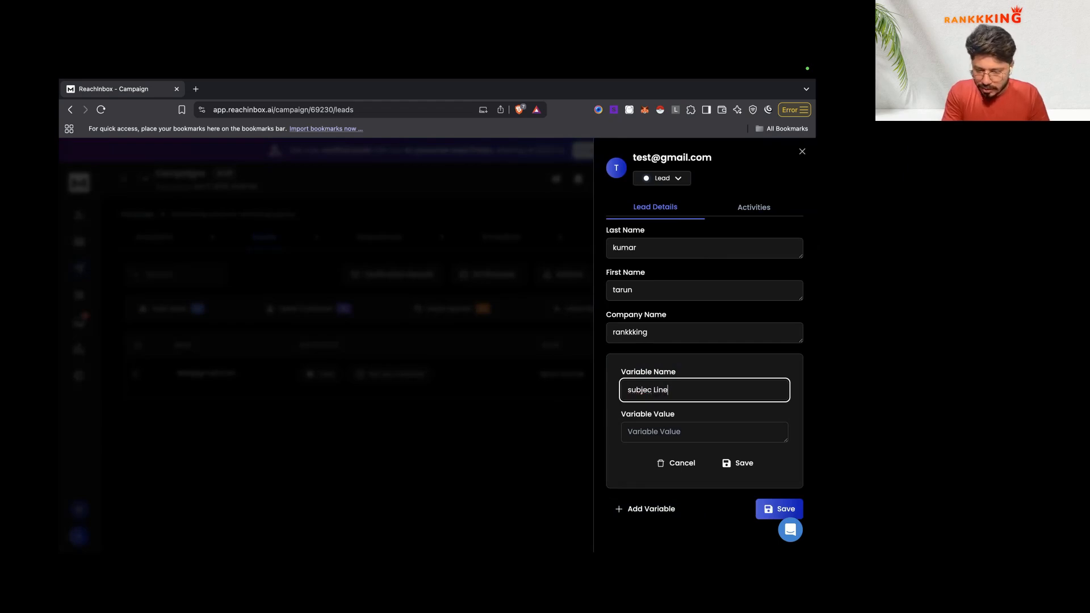
left_click(698, 427)
type("Hi, there")
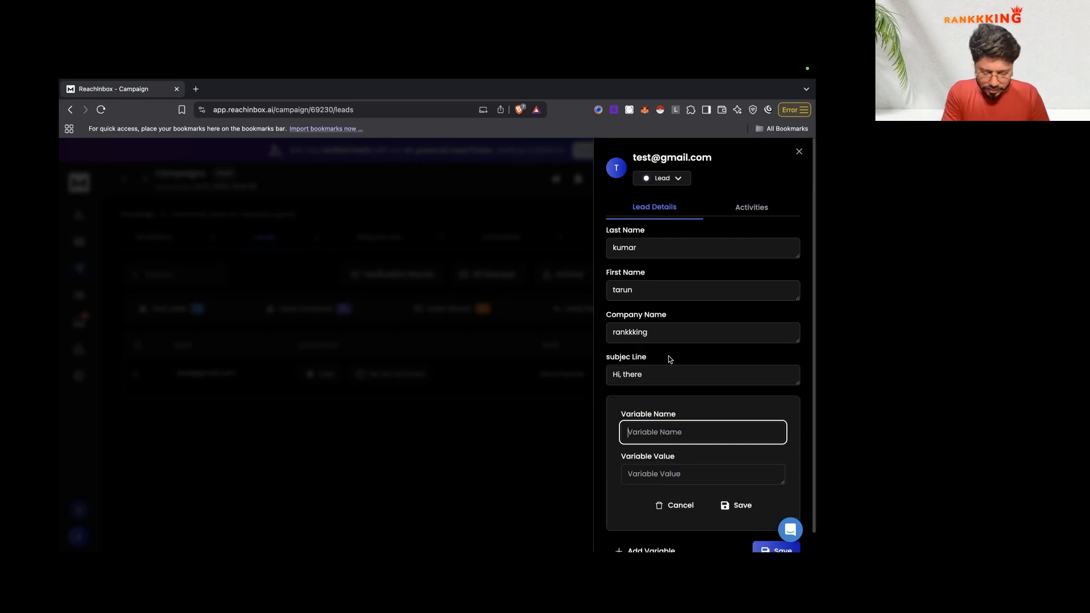
type("mail body")
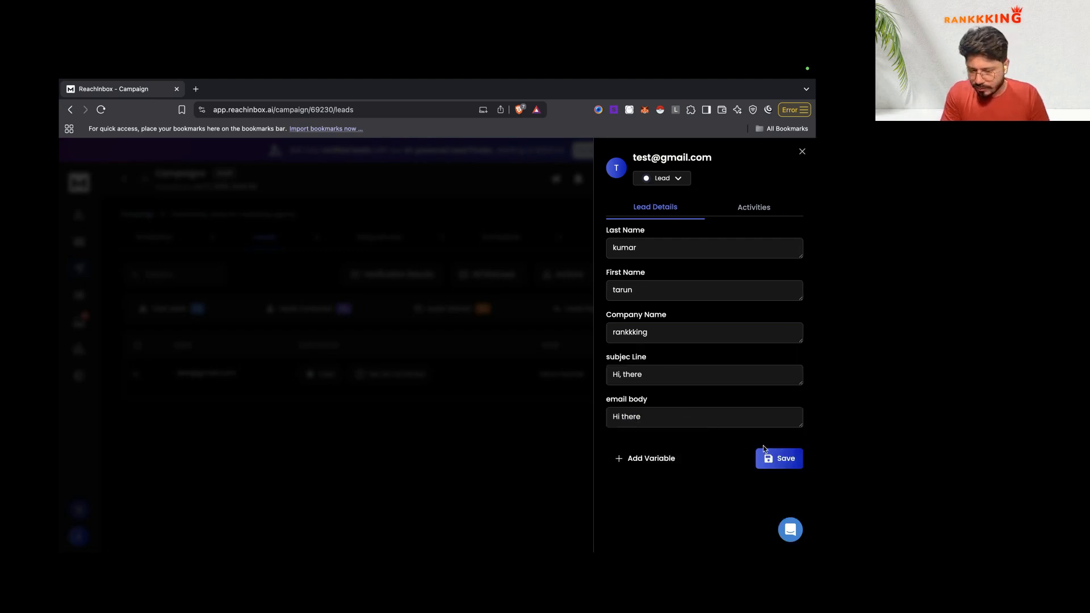
left_click(772, 457)
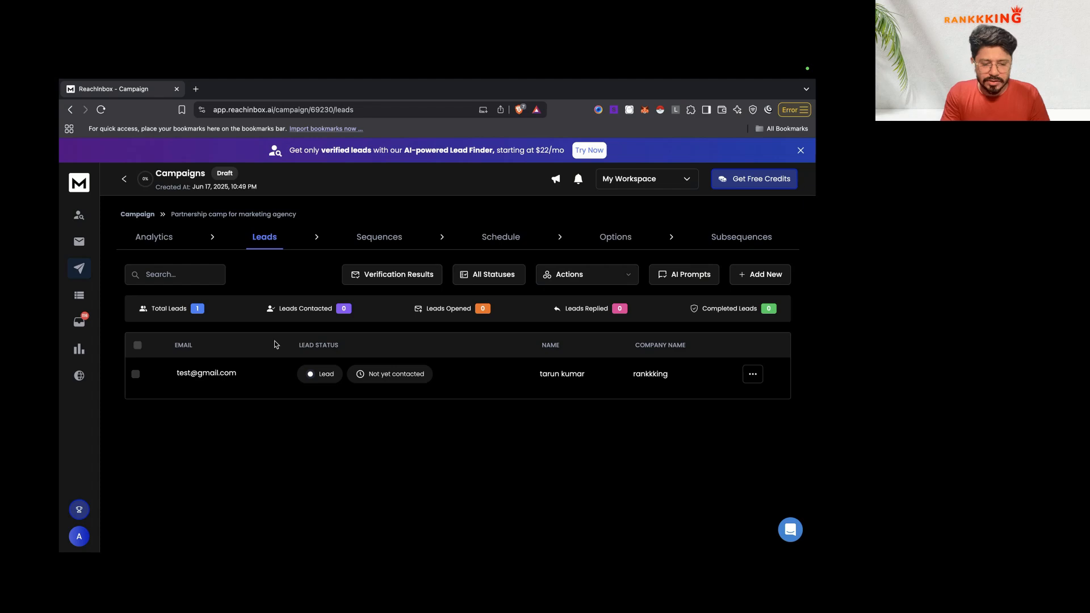
Step: Review the lead's details and activity, then close it to see the email body and subject columns
key("ctrl+Left")
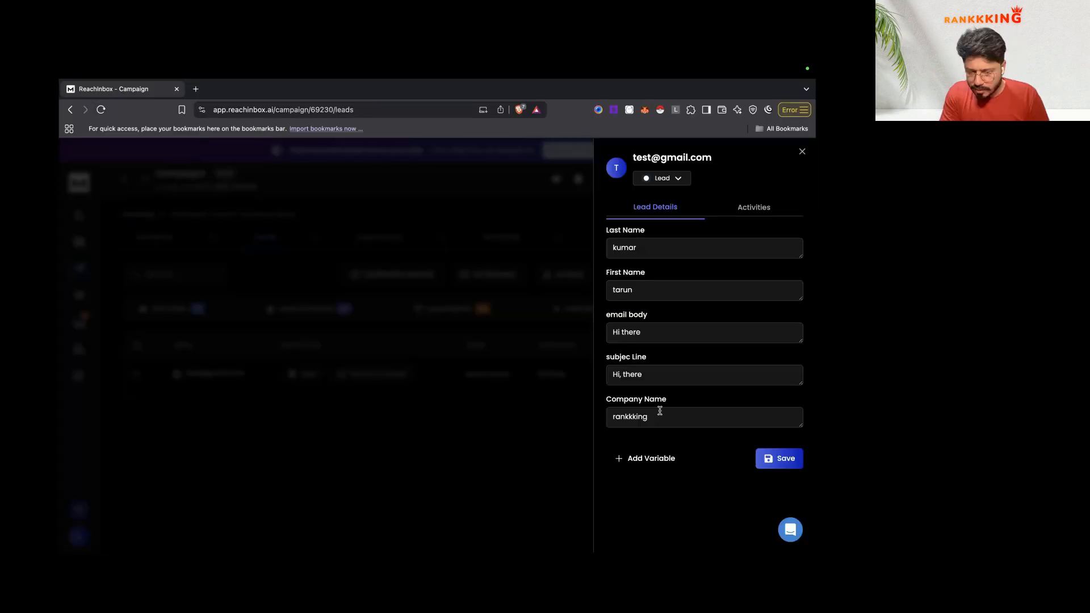
left_click(657, 416)
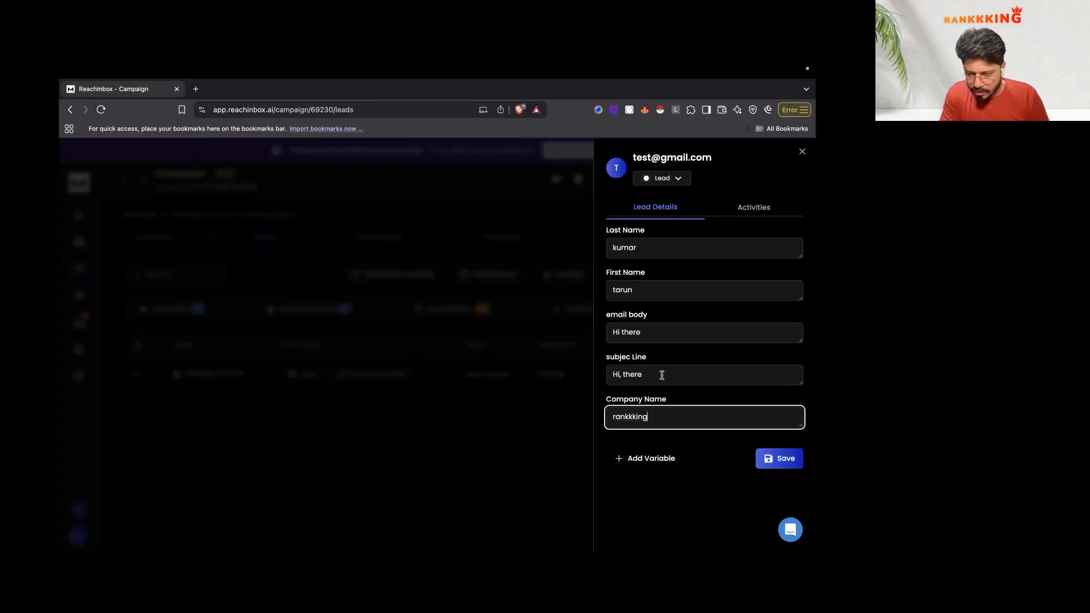
key("shift+Tab")
left_click(775, 211)
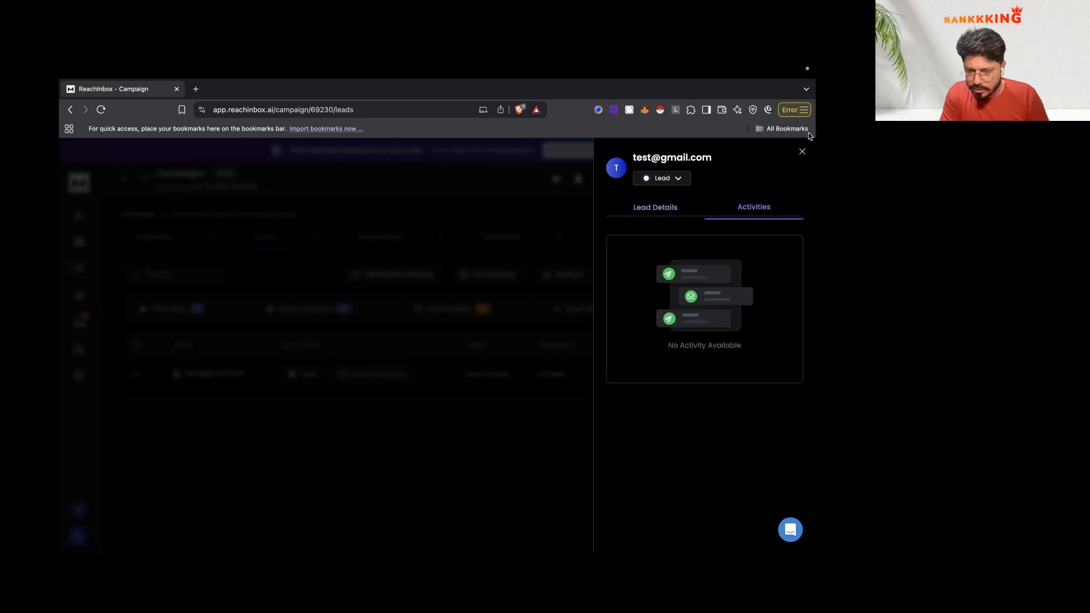
left_click(400, 243)
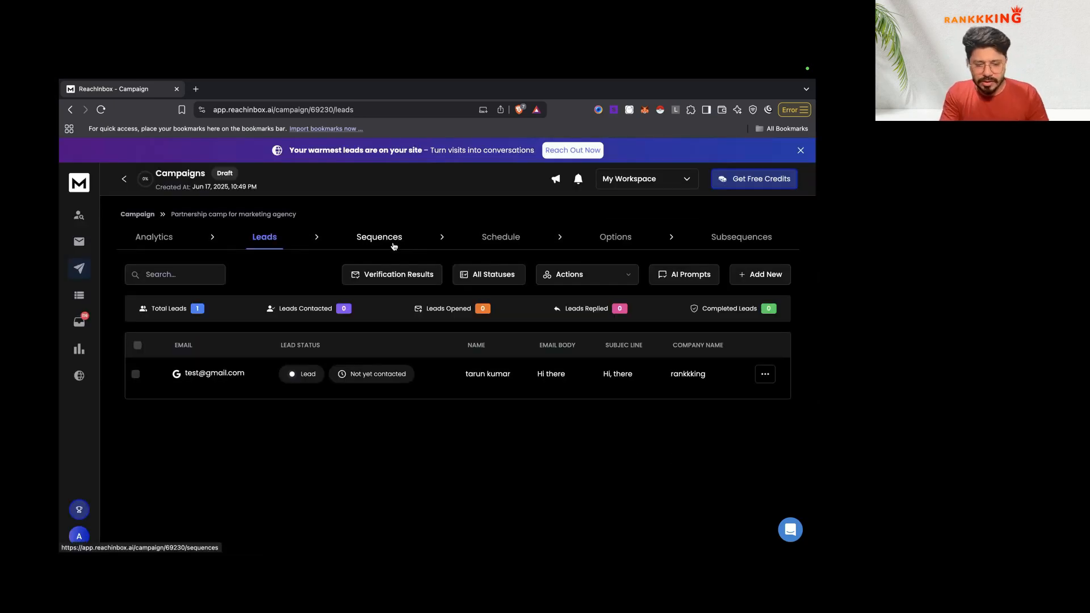
Step: In the campaign's sequence, set Step 1's subject to the {{subjec Line}} variable
left_click(380, 238)
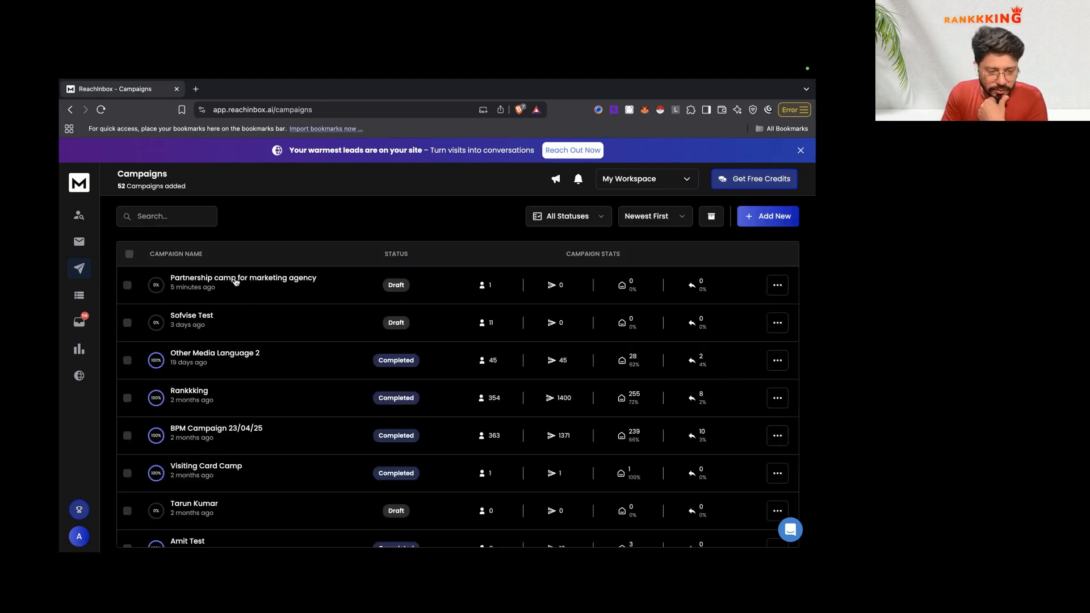
left_click(235, 281)
left_click(348, 243)
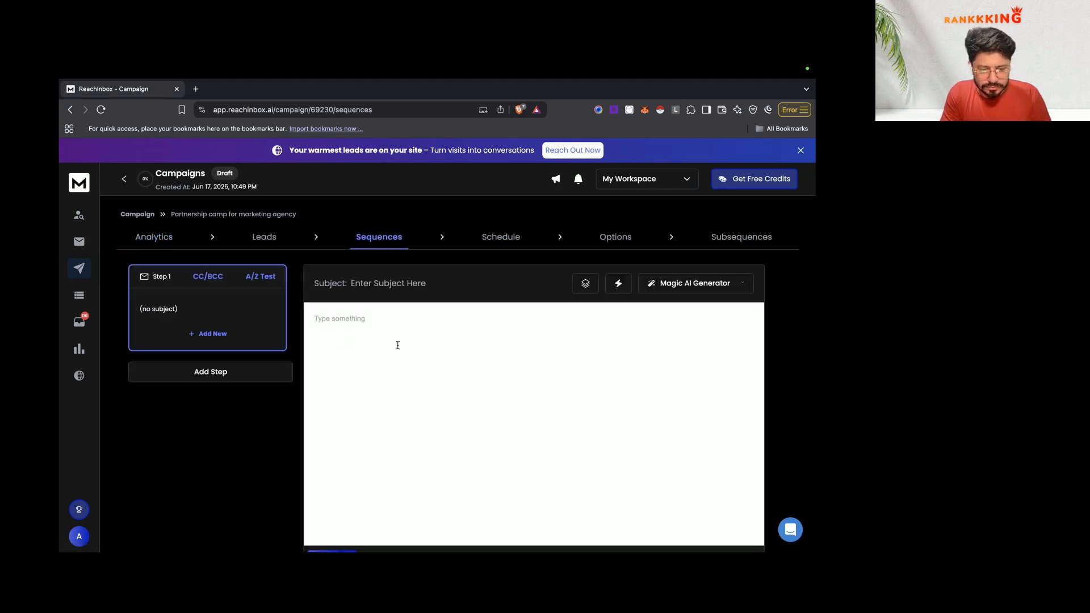
scroll(397, 345, "down", 1)
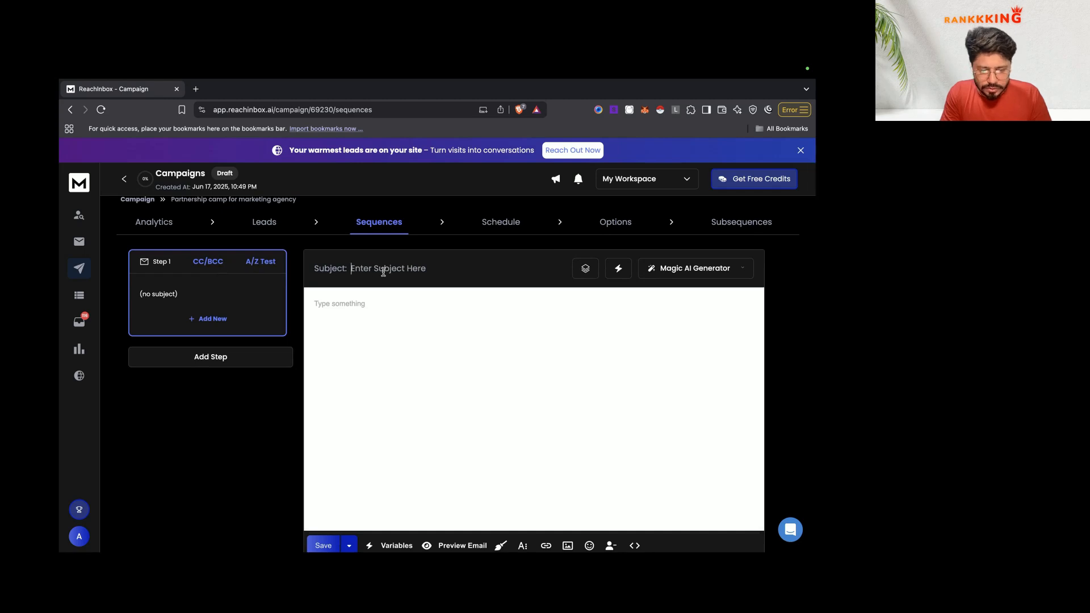
left_click(618, 268)
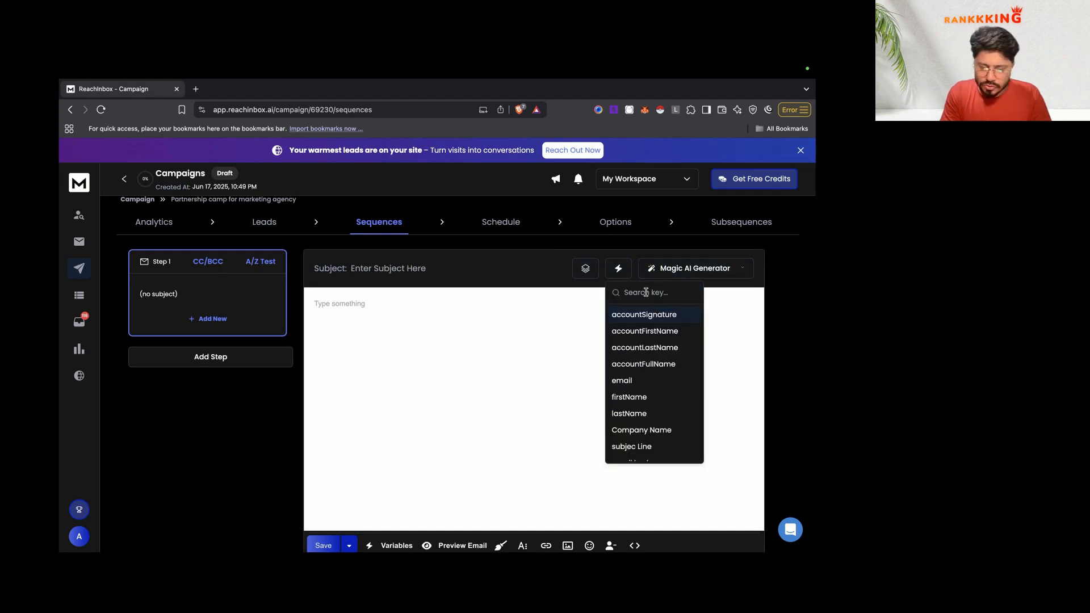
type("sub")
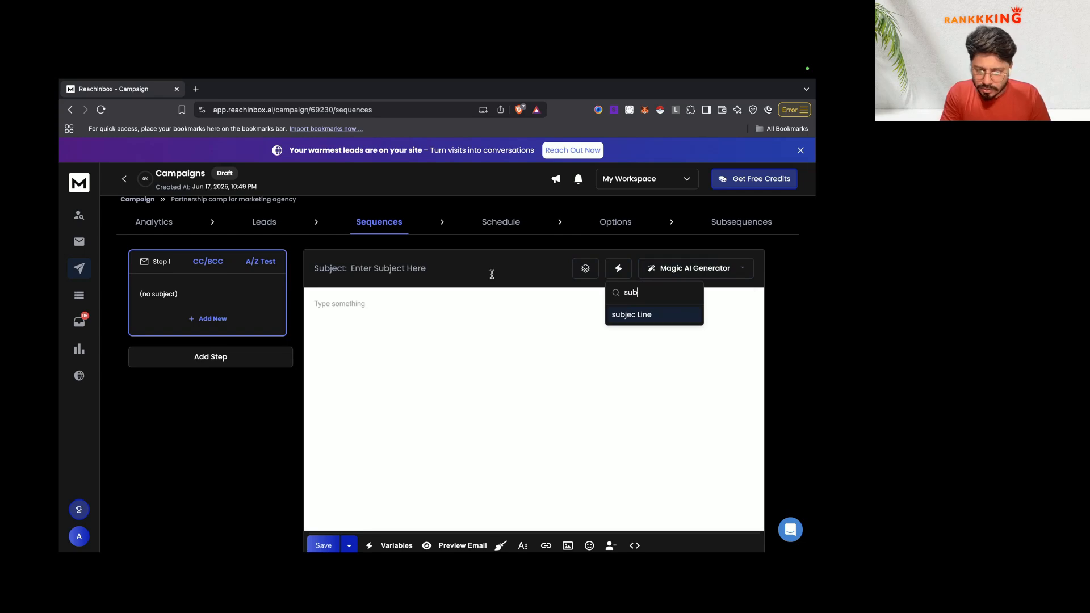
left_click(632, 315)
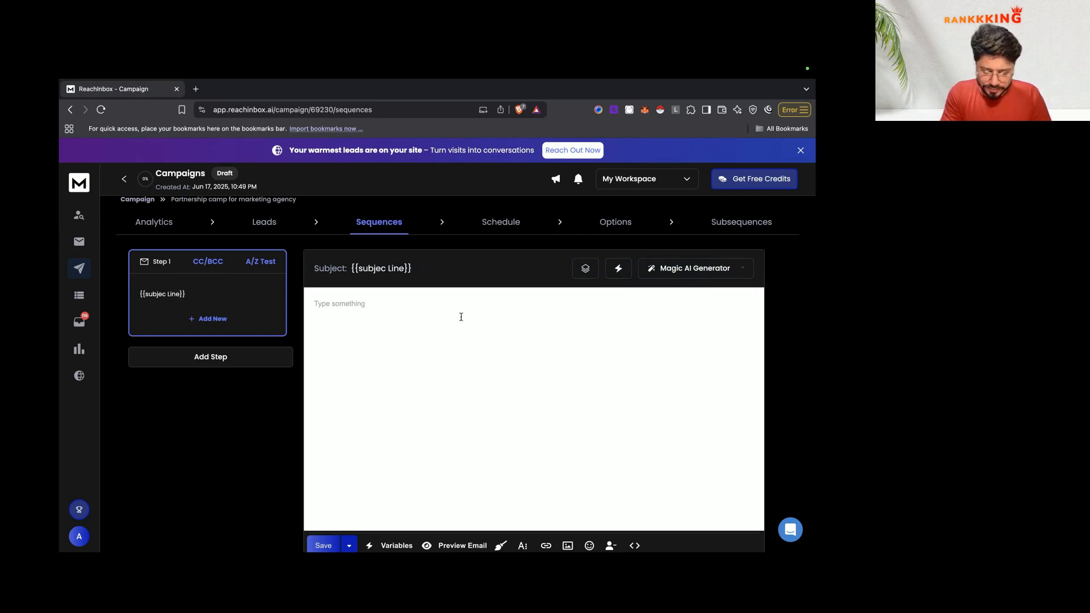
scroll(461, 317, "down", 1)
Step: Insert the {{email body}} variable into Step 1's email body
left_click(392, 523)
left_click(363, 386)
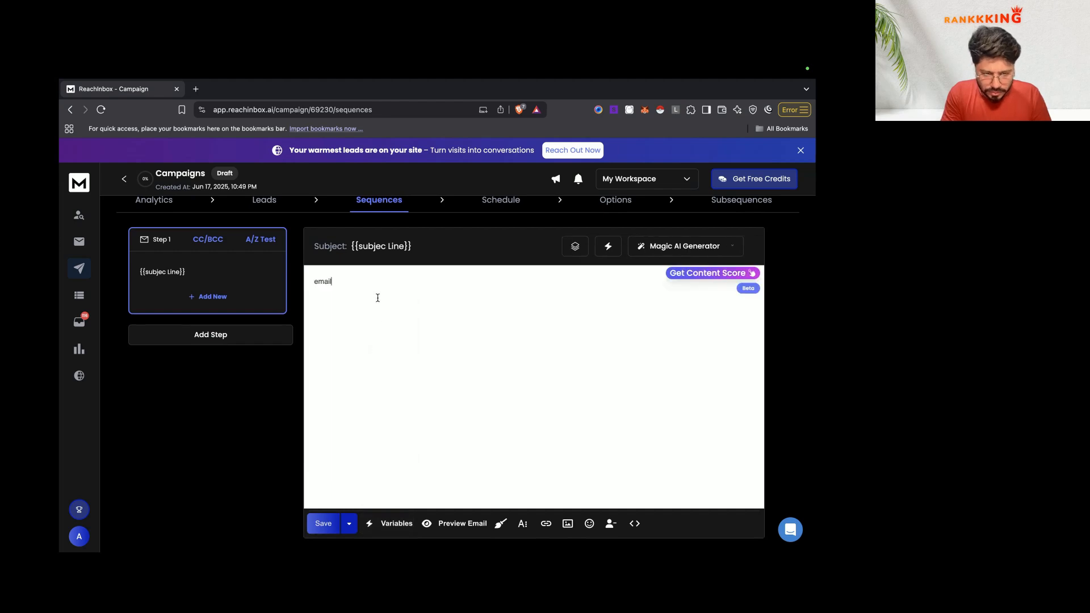
key("BackSpace")
key("BackSpace")
key("BackSpace")
key("BackSpace")
key("BackSpace")
left_click(387, 521)
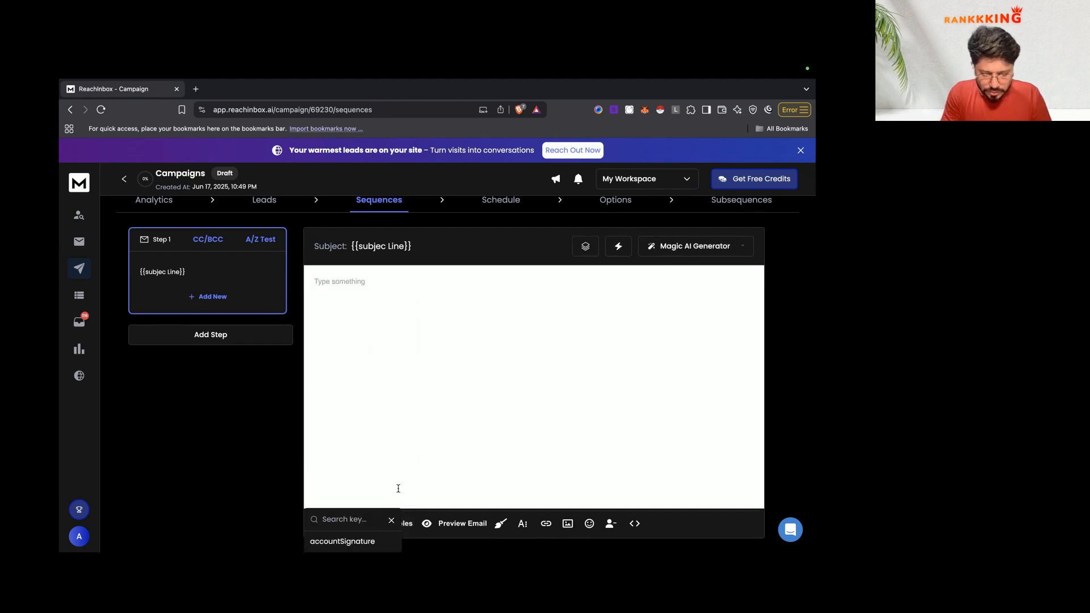
type("email")
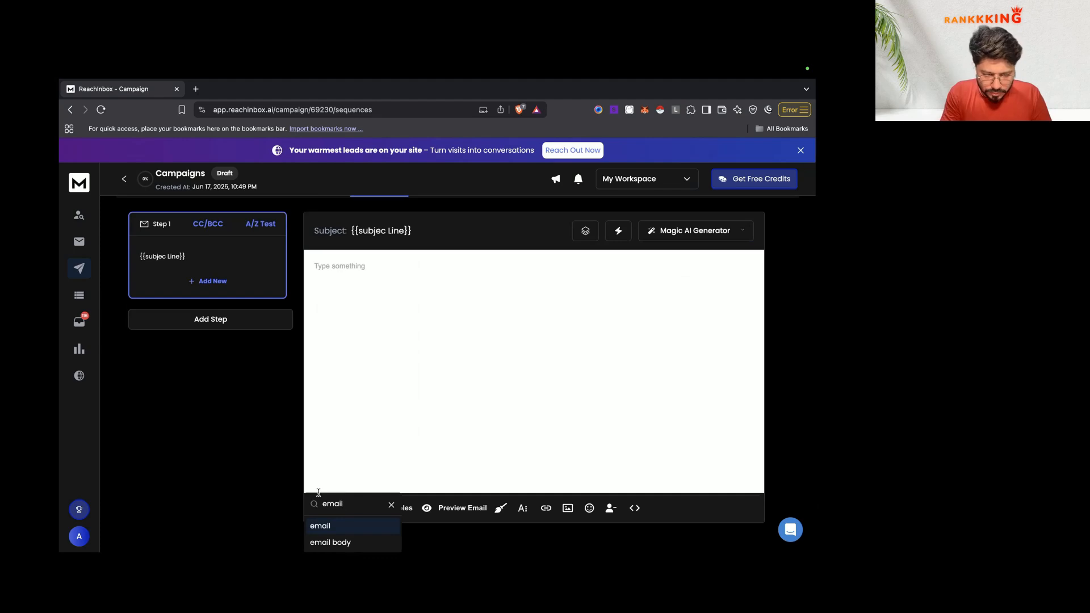
left_click(348, 543)
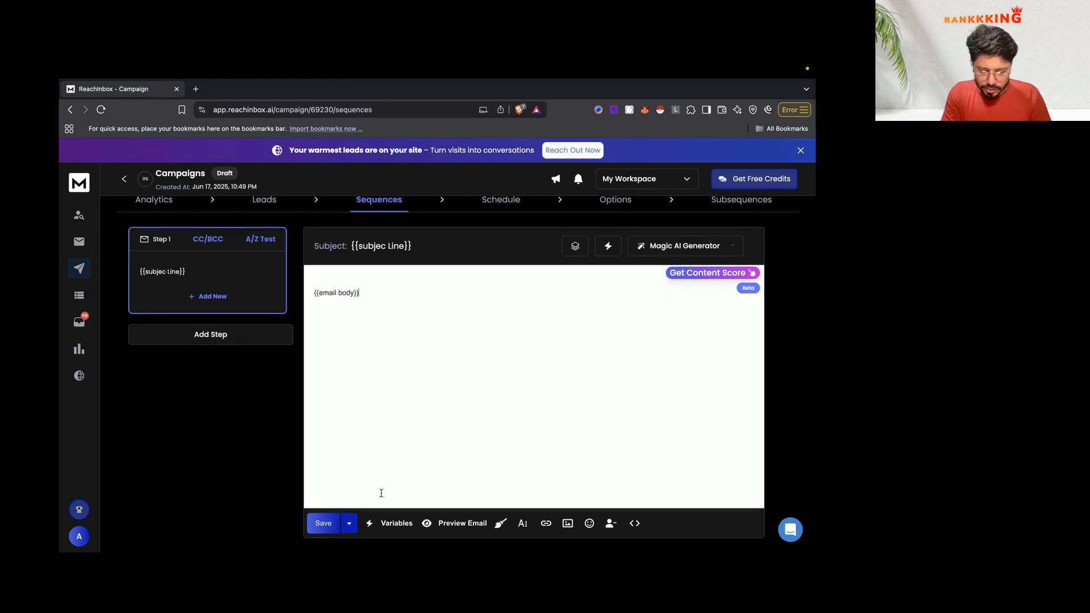
Step: Add a 'Folowup 1' second step and a third step to the sequence
left_click(196, 335)
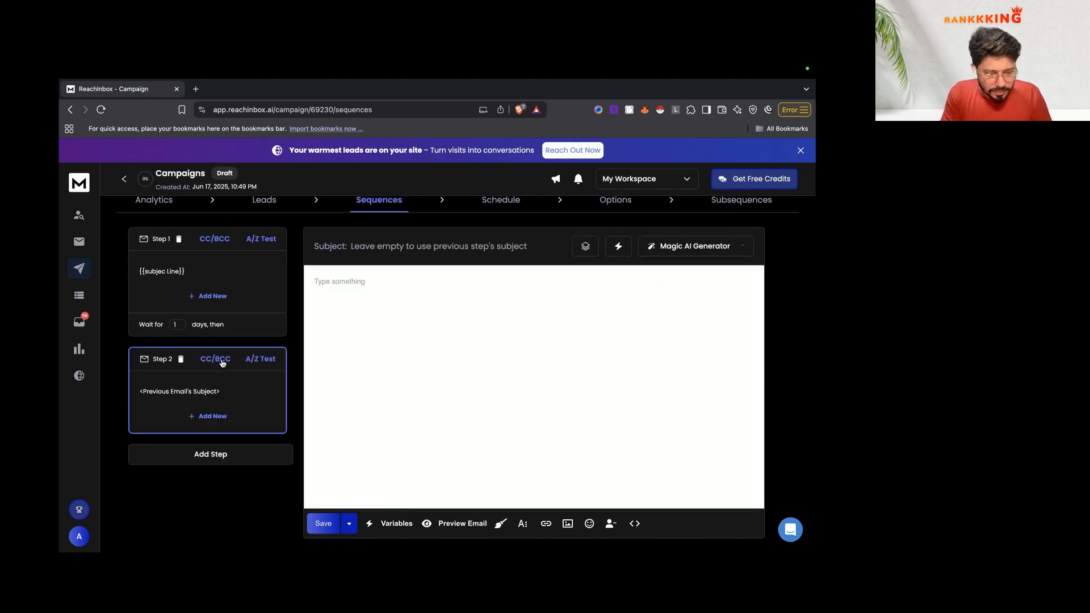
type("Fo")
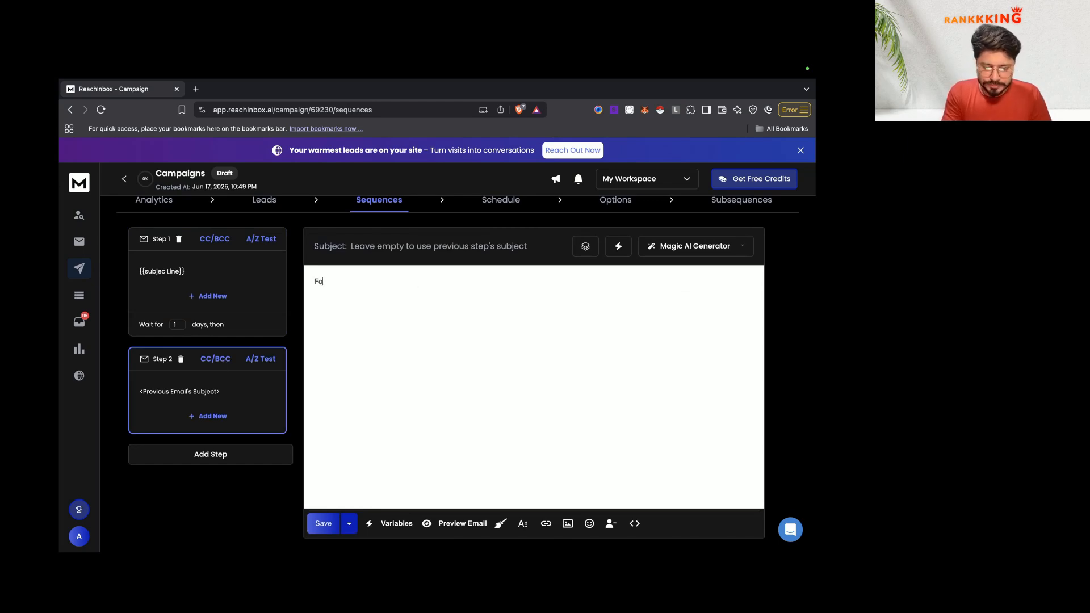
type("lowup ")
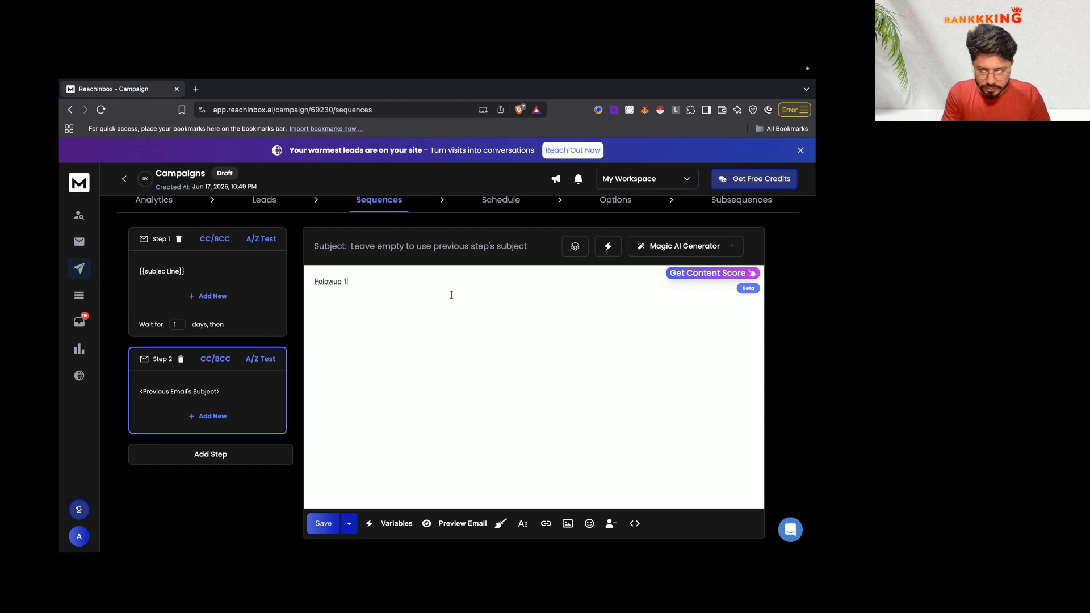
type("1")
left_click(234, 460)
scroll(244, 405, "down", 1)
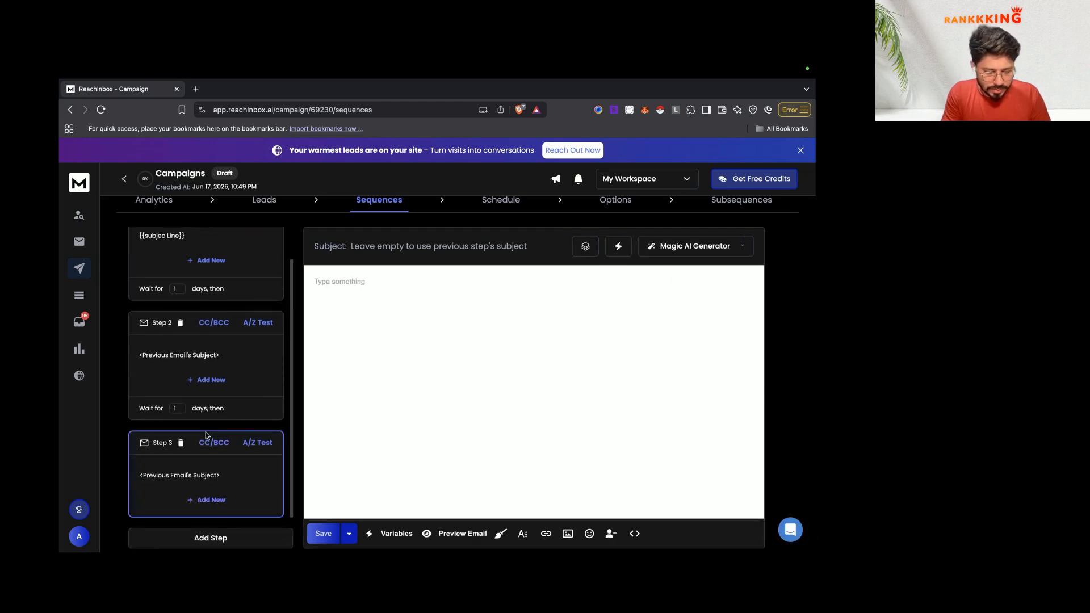
left_click(172, 410)
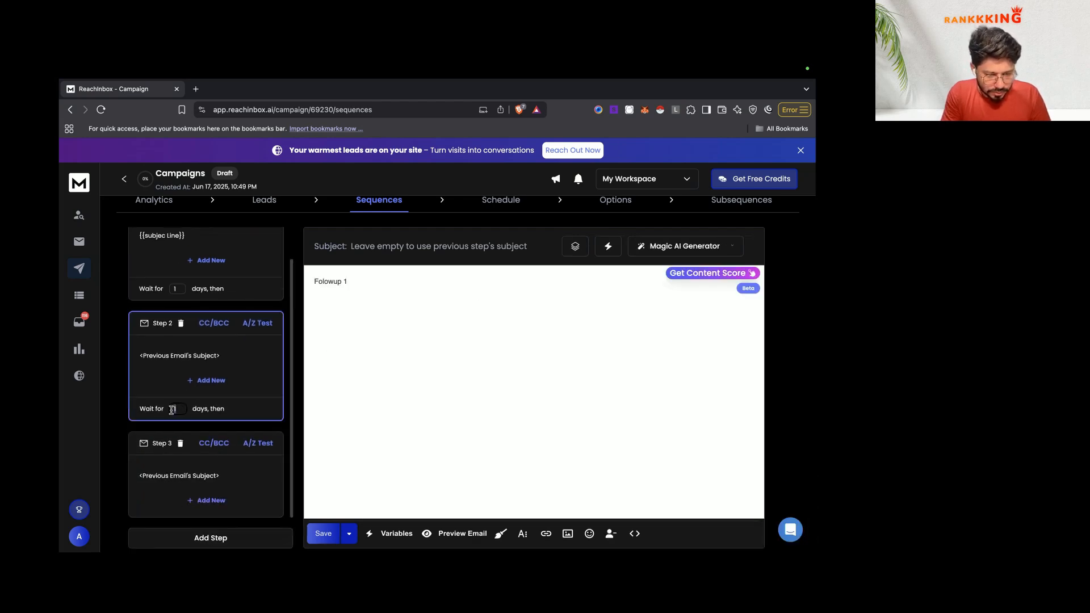
left_click(208, 438)
left_click(173, 280)
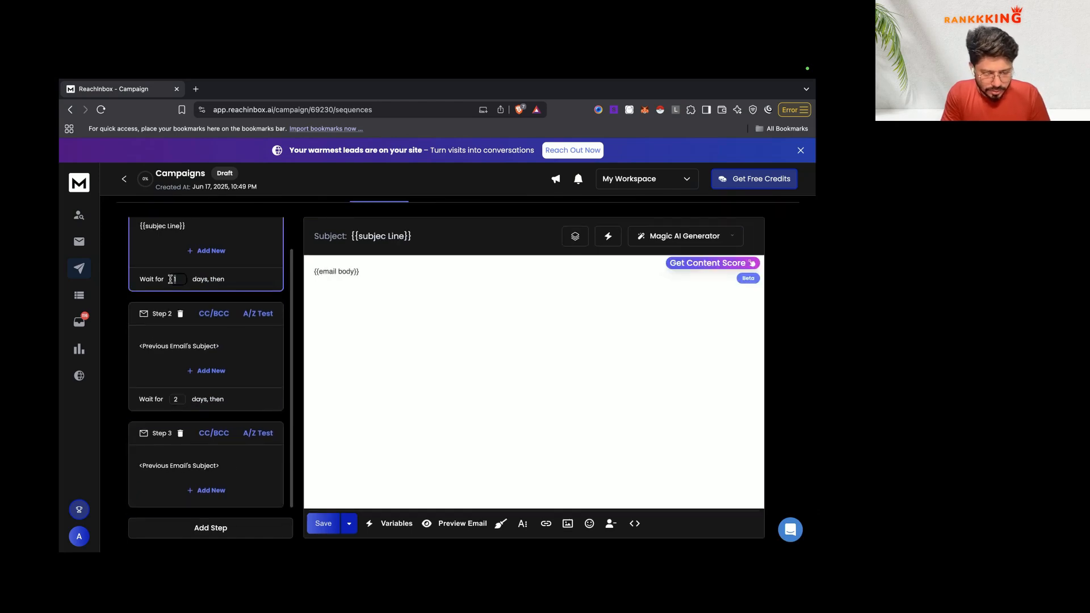
Step: Set a 3-day wait before step 3 and write its 'Followup 2' email
left_click(177, 399)
type("3")
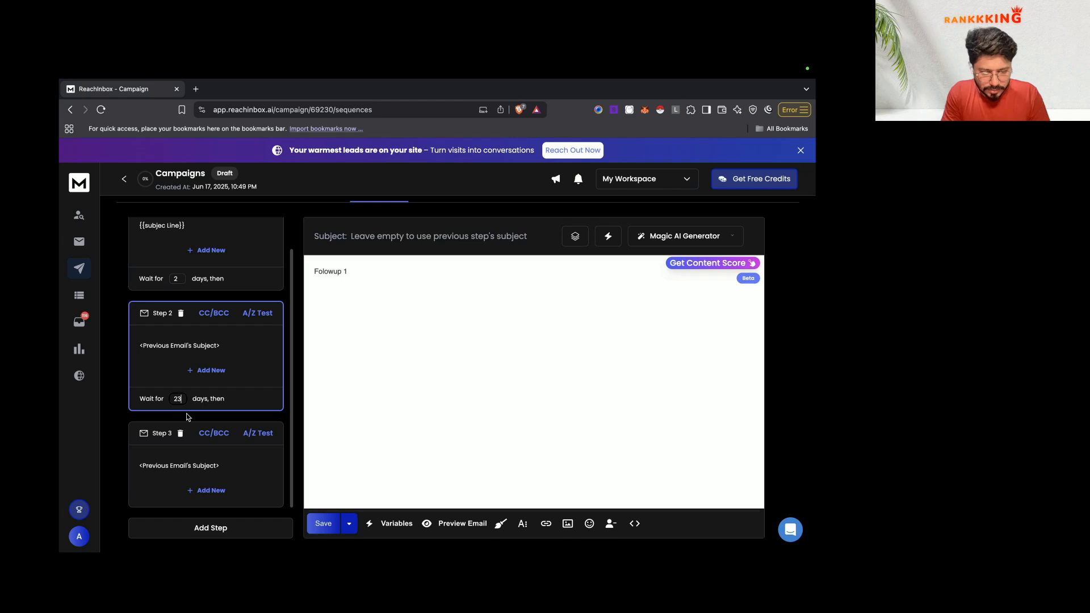
left_click(248, 471)
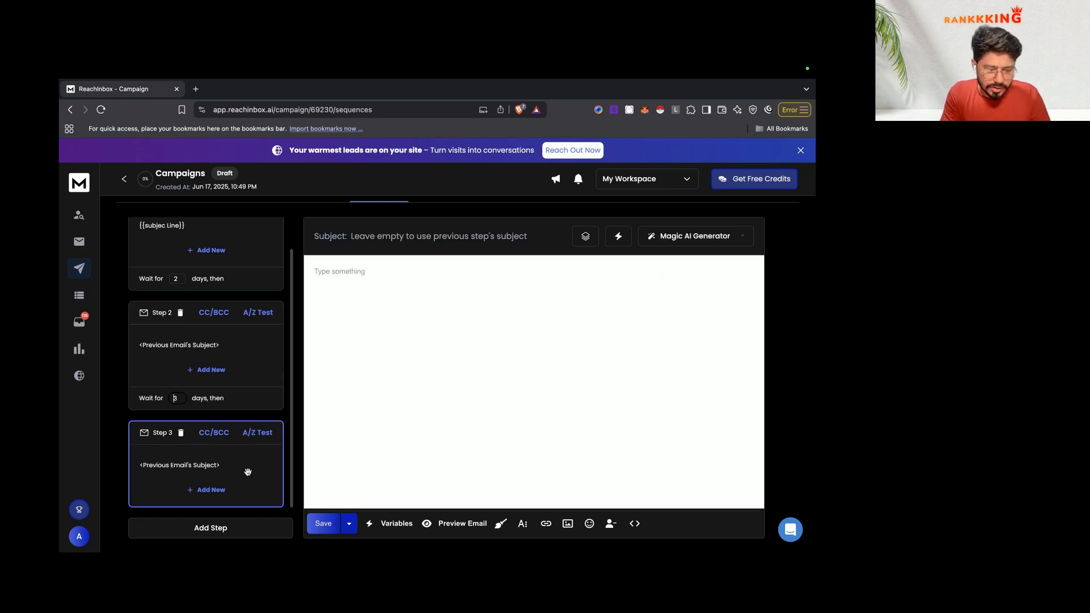
type("Fol")
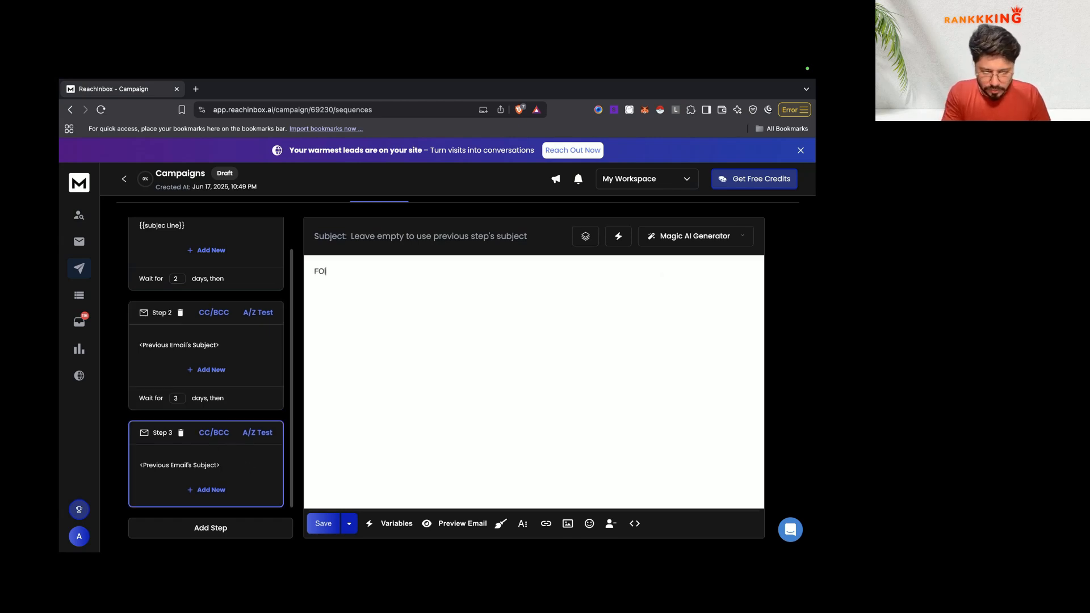
scroll(312, 302, "up", 2)
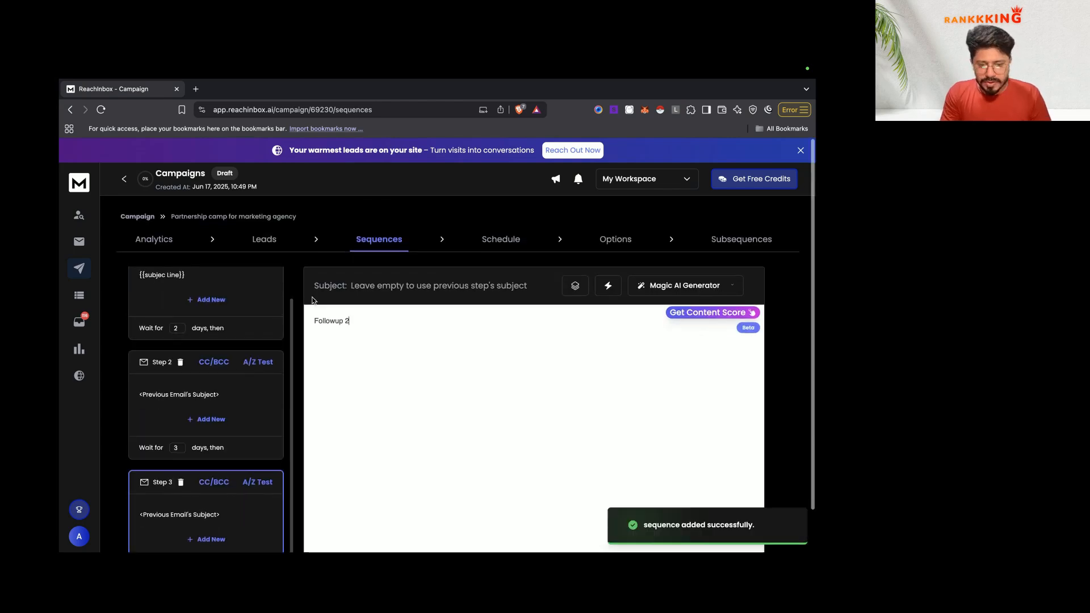
Step: Review the campaign's weekday 9 AM–6 PM schedule, options and empty subsequences
left_click(500, 237)
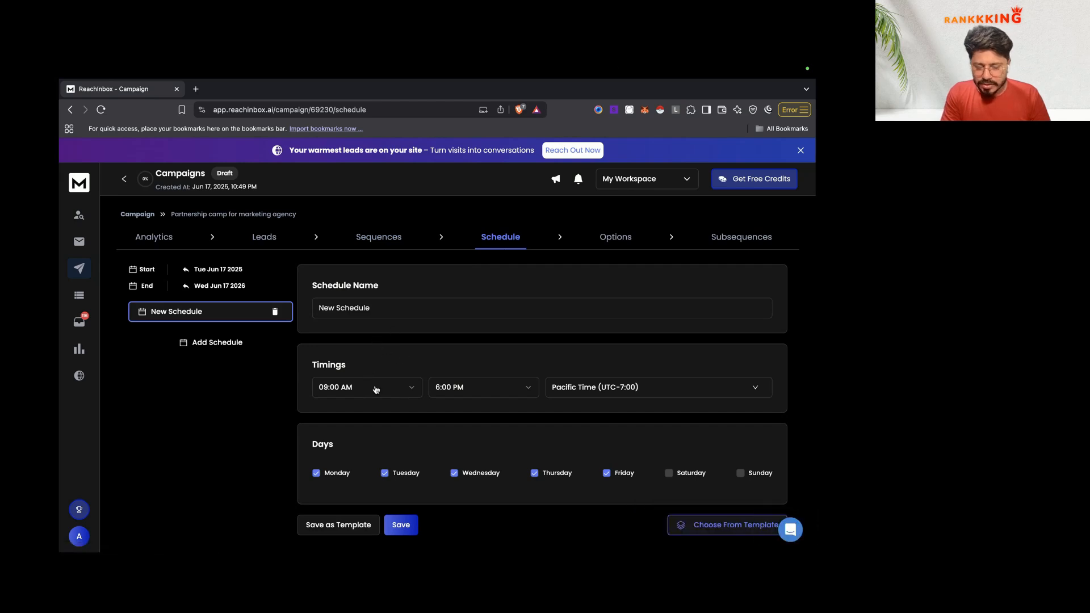
mouse_move(791, 65)
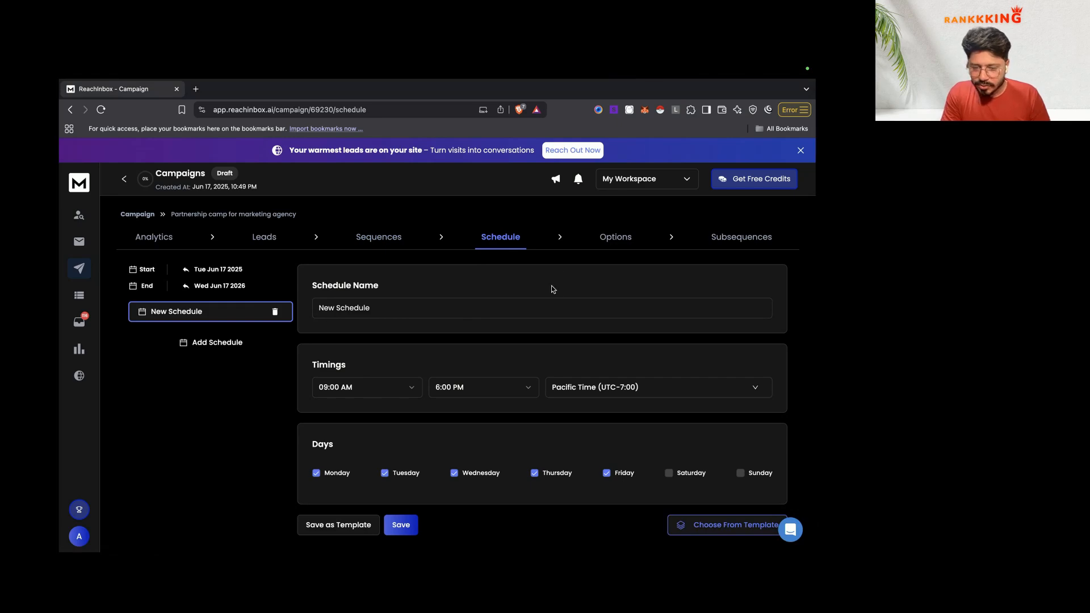
left_click(616, 238)
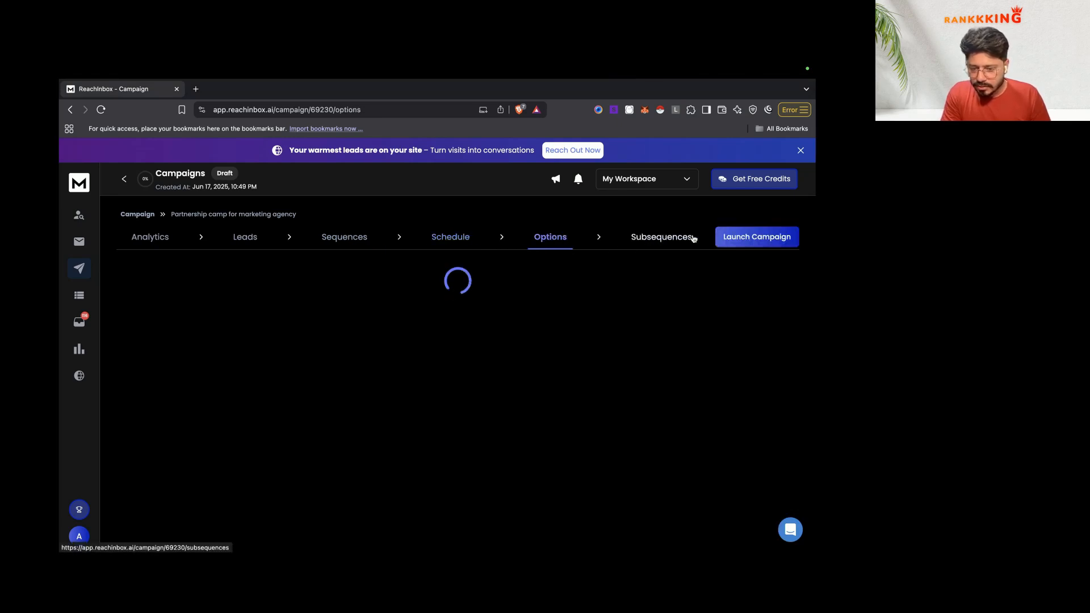
left_click(684, 238)
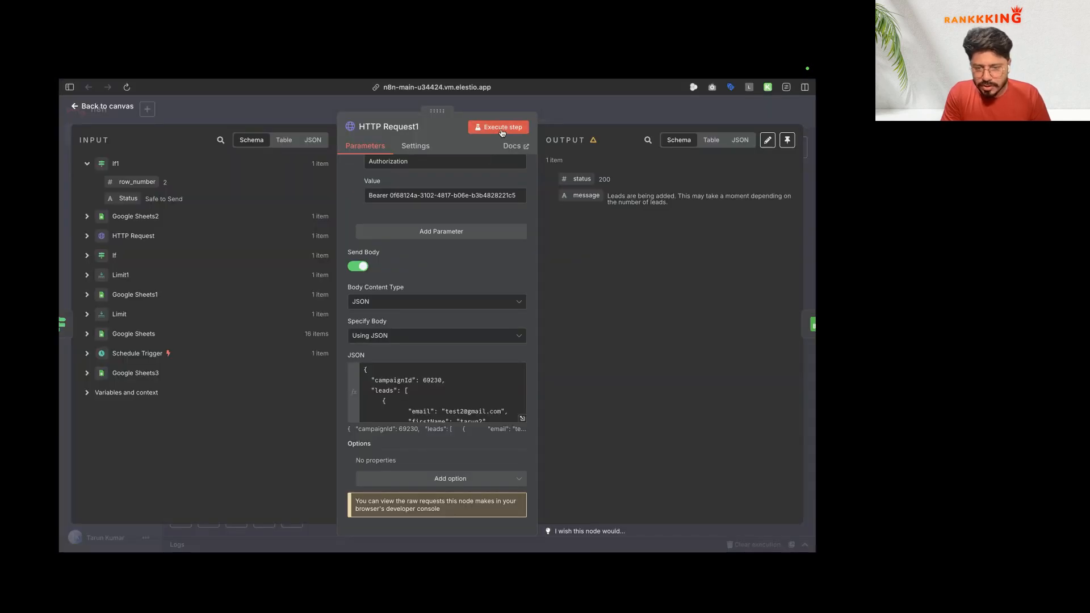
left_click(501, 131)
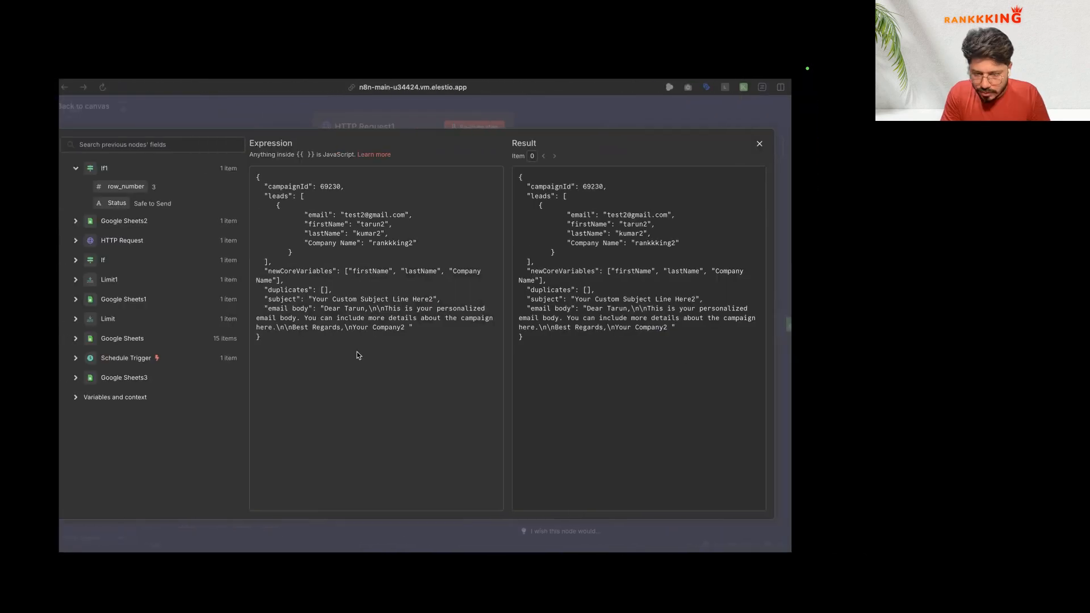
Step: Open the If1 node to confirm row 3 with Status 'Safe to Send' passes the true branch
left_click(70, 314)
left_click(78, 312)
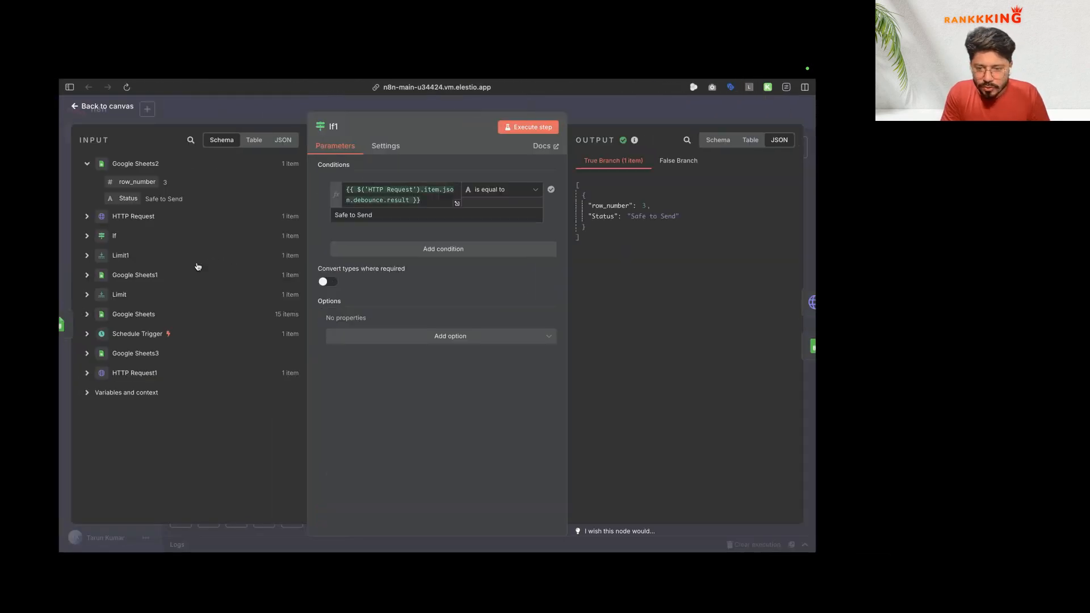
left_click(71, 322)
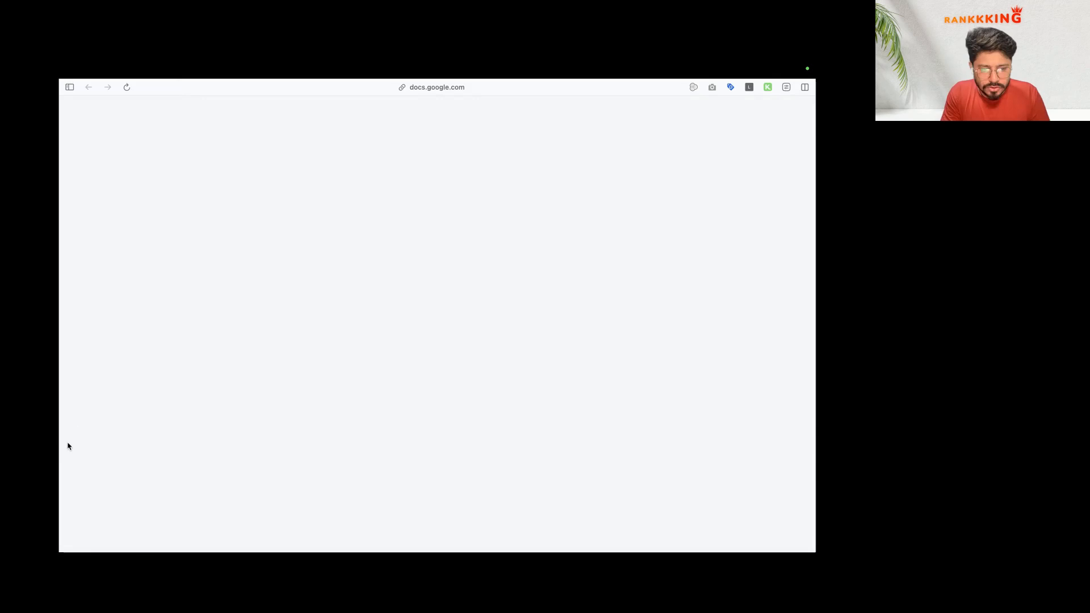
mouse_move(92, 421)
left_click(117, 472)
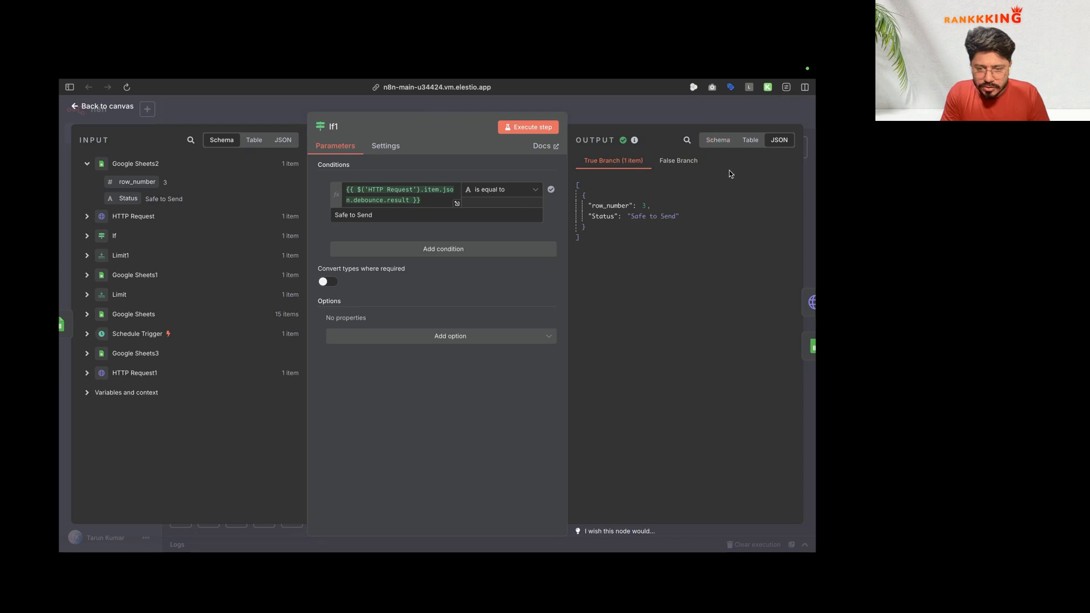
Step: Reload the Reachinbox leads, open the second lead, and start a new custom variable name
key("super+Tab")
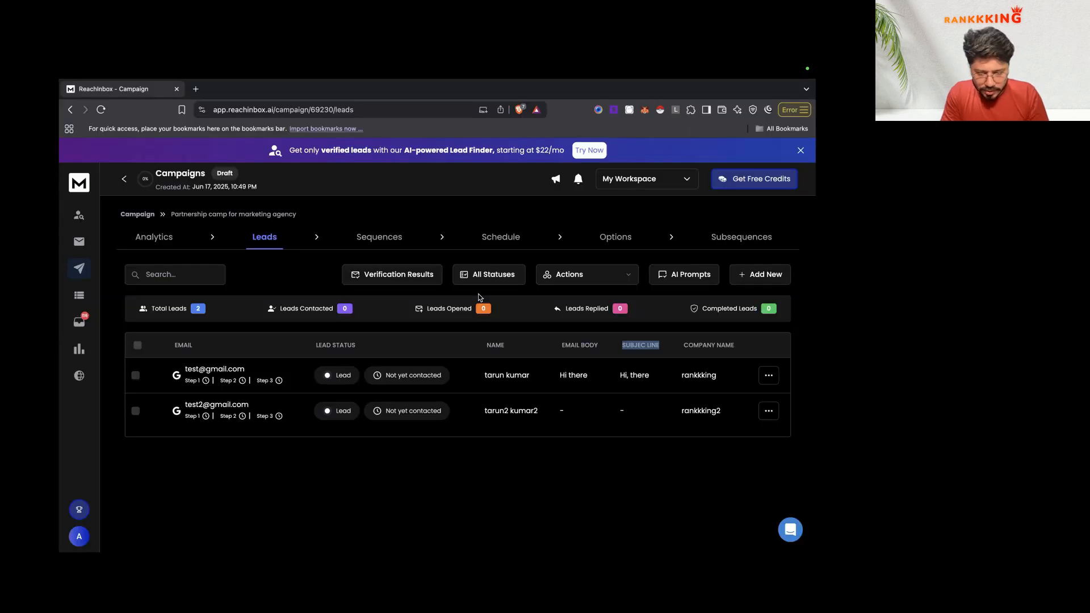
key("super+r")
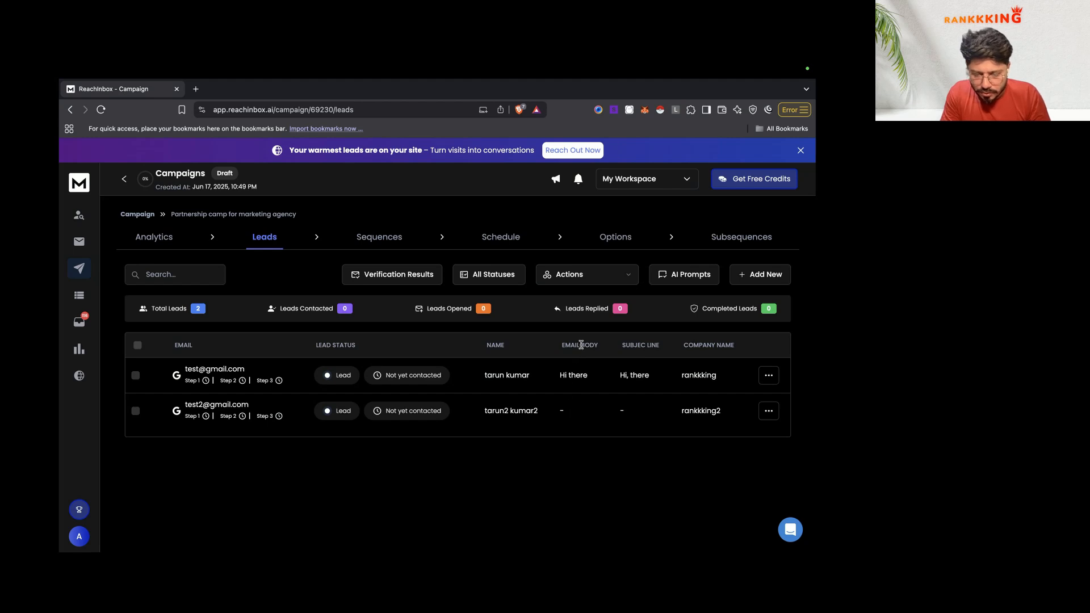
left_click(199, 405)
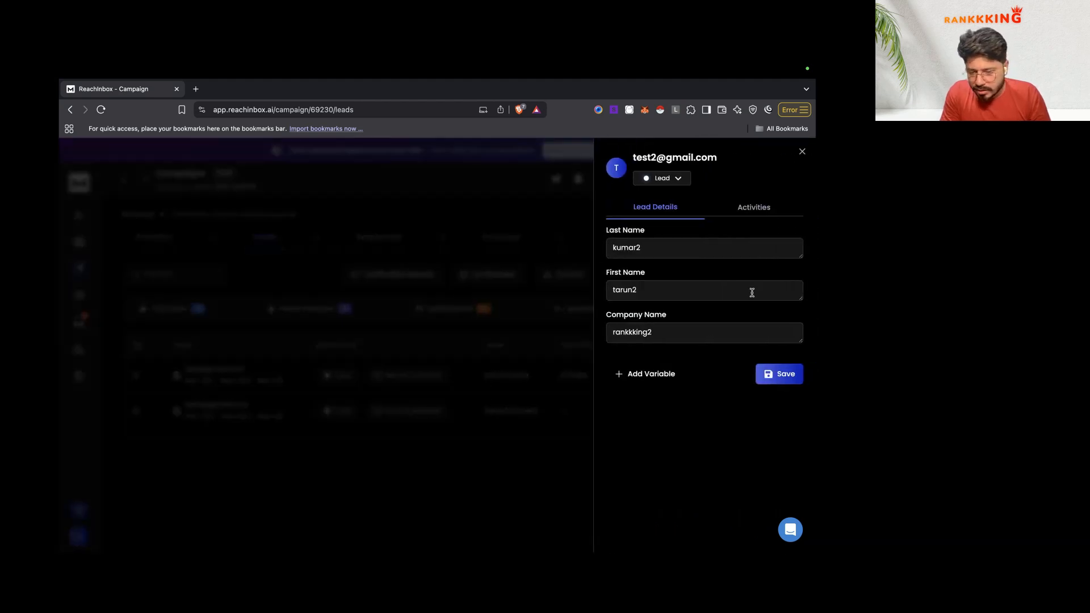
left_click(653, 374)
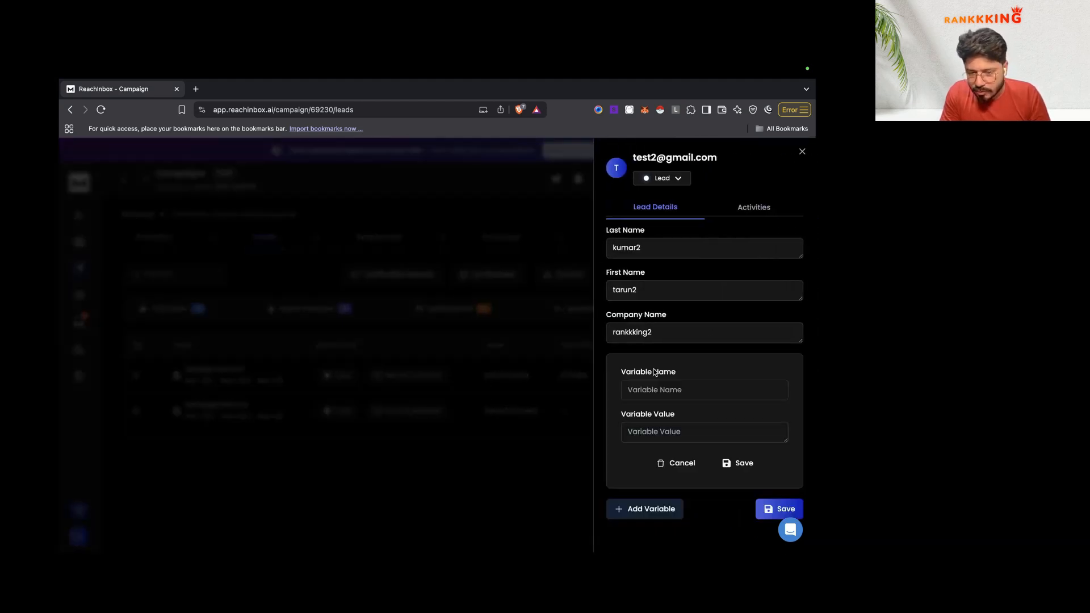
left_click(657, 397)
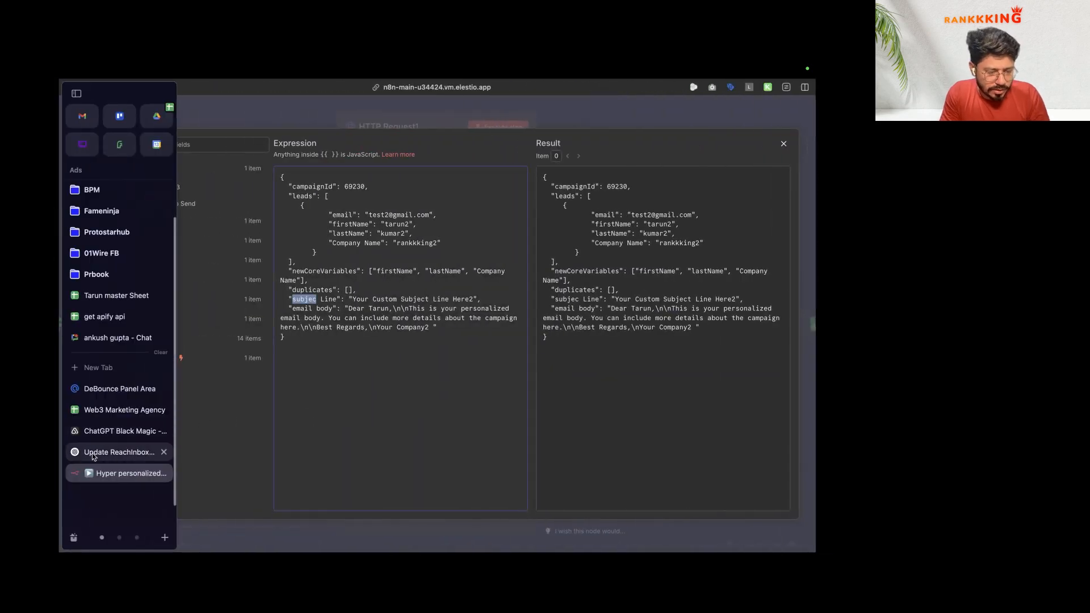
left_click(93, 453)
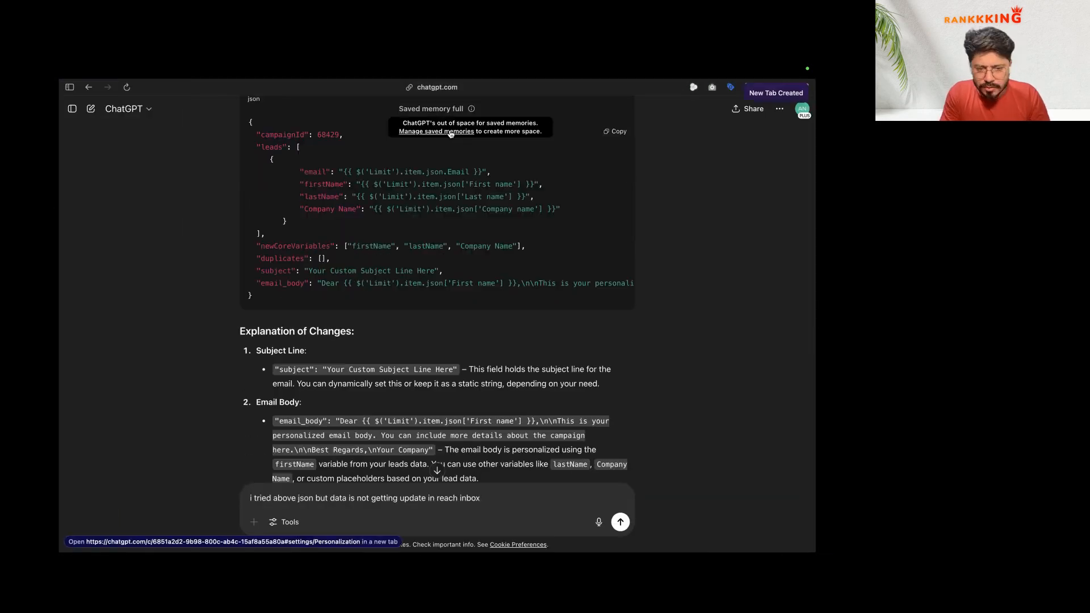
Step: Tell ChatGPT that subject line and email_body aren't updating in Reachinbox though the rest of the data is
scroll(508, 439, "down", 7)
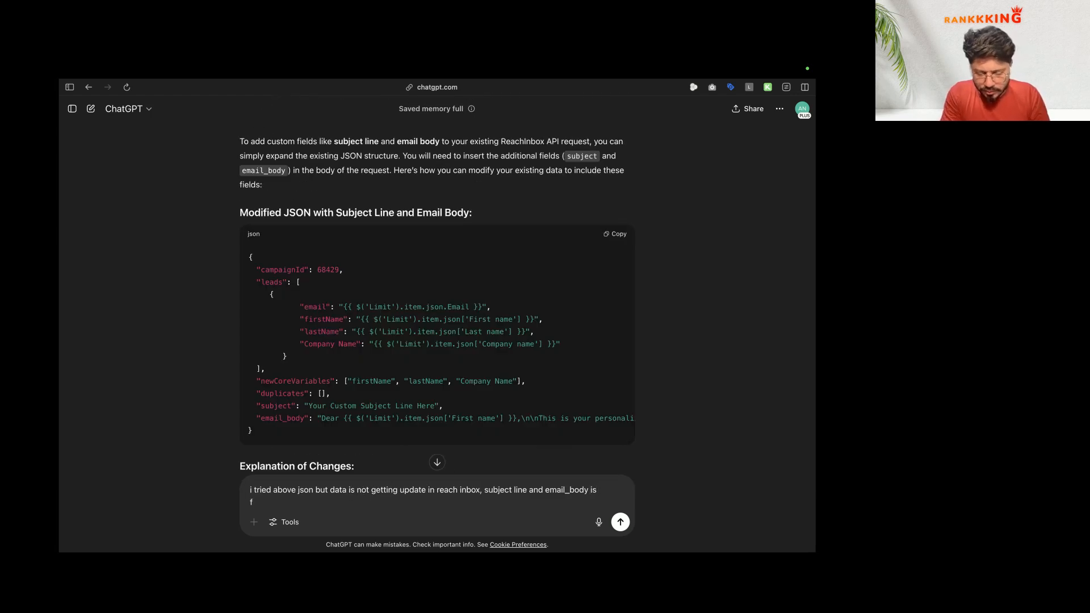
type("not updating rest data is ")
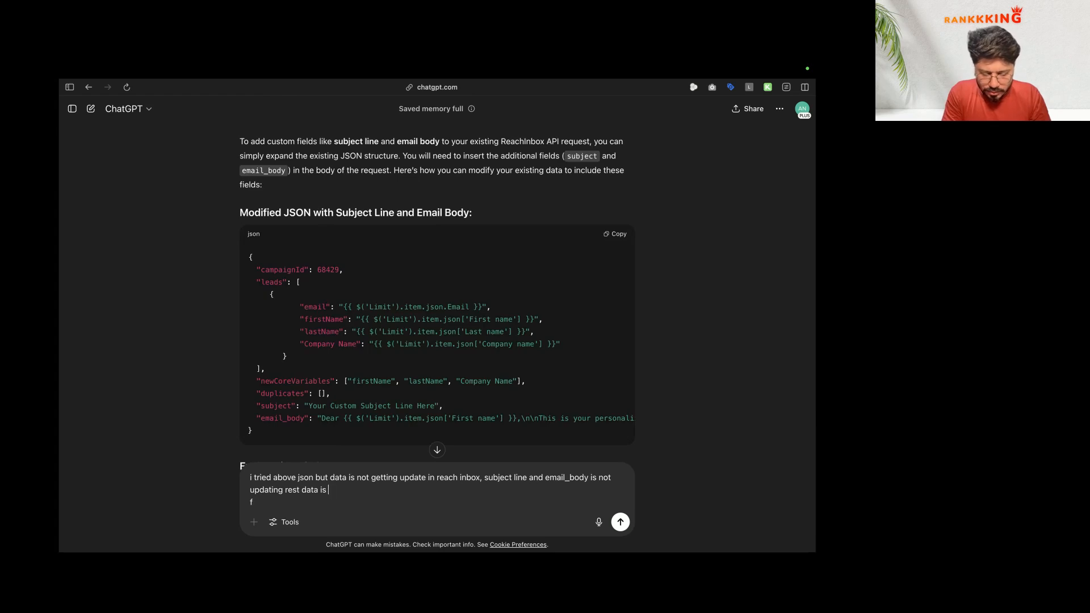
type("send tor e")
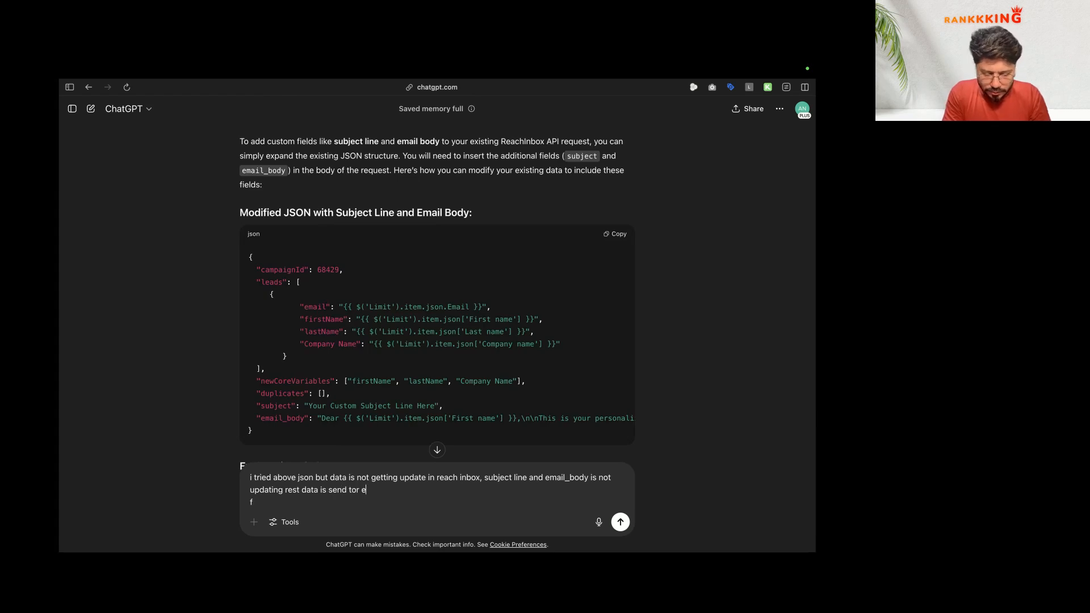
type("ach")
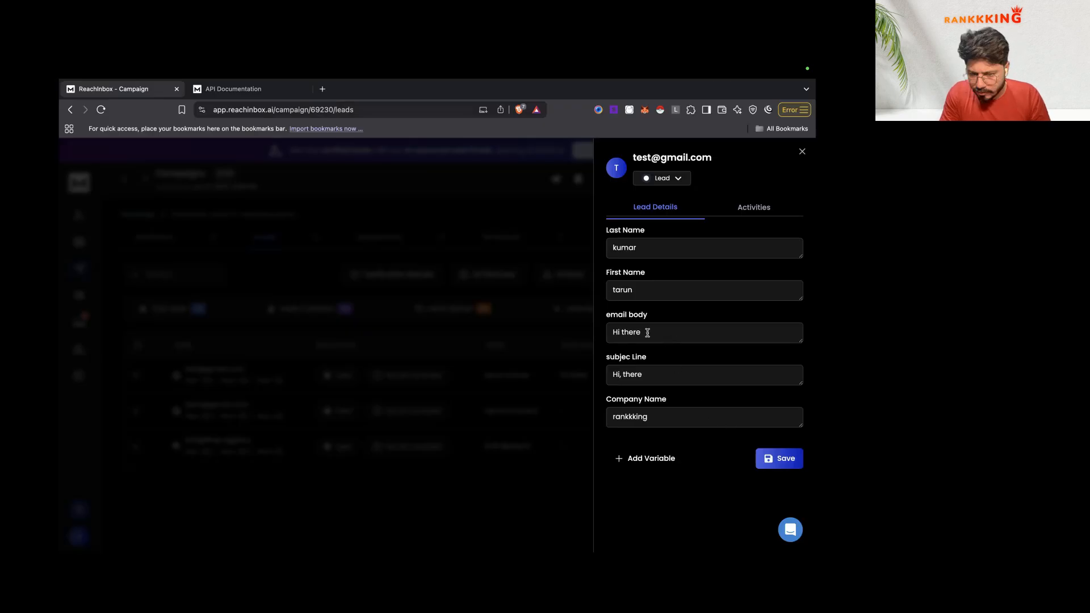
Step: Look up Add Emails to Campaign in Reachinbox's Campaign API docs and search the page for 'varia'
left_click(661, 372)
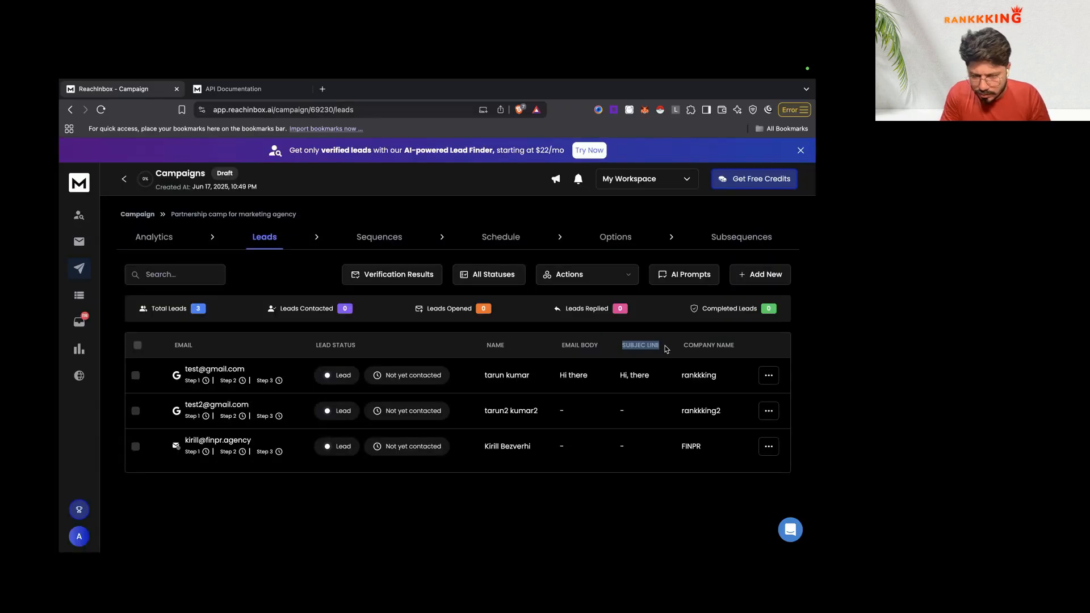
key("ctrl+Left")
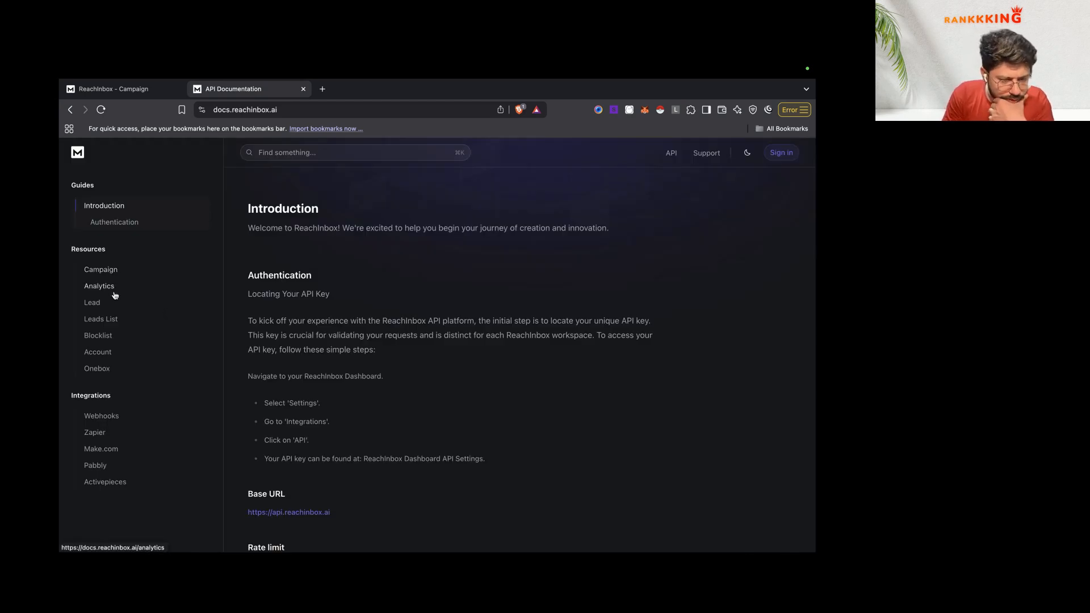
scroll(287, 383, "down", 3)
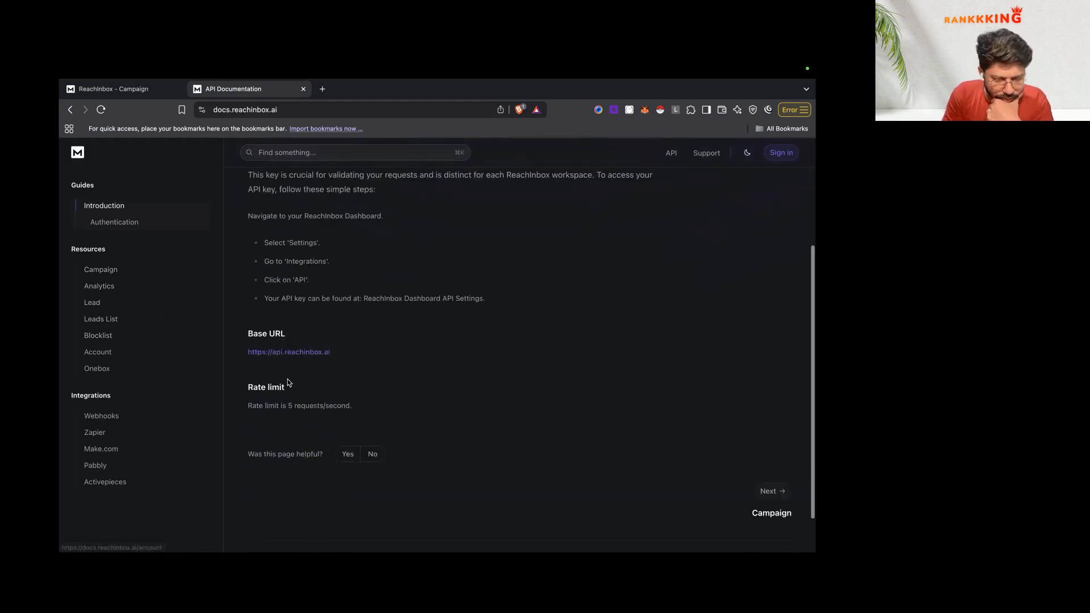
scroll(287, 379, "down", 1)
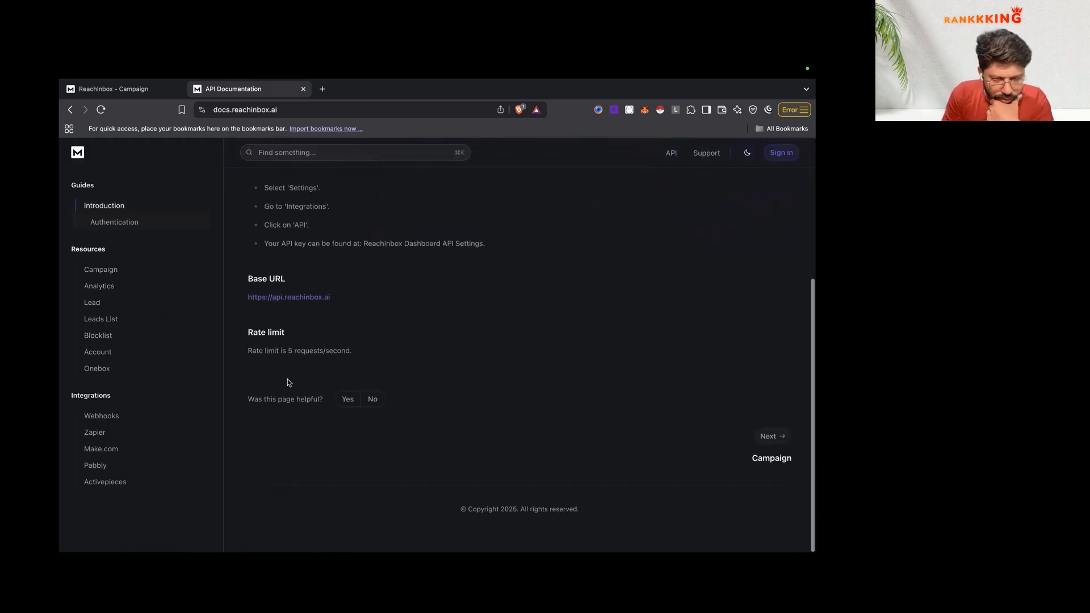
left_click(122, 271)
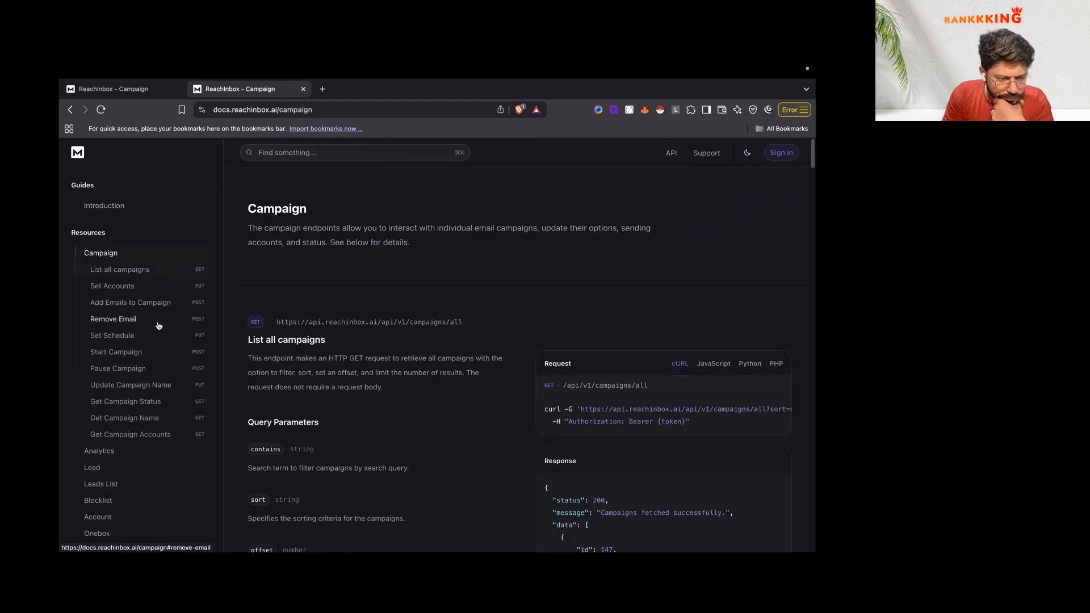
scroll(157, 325, "down", 1)
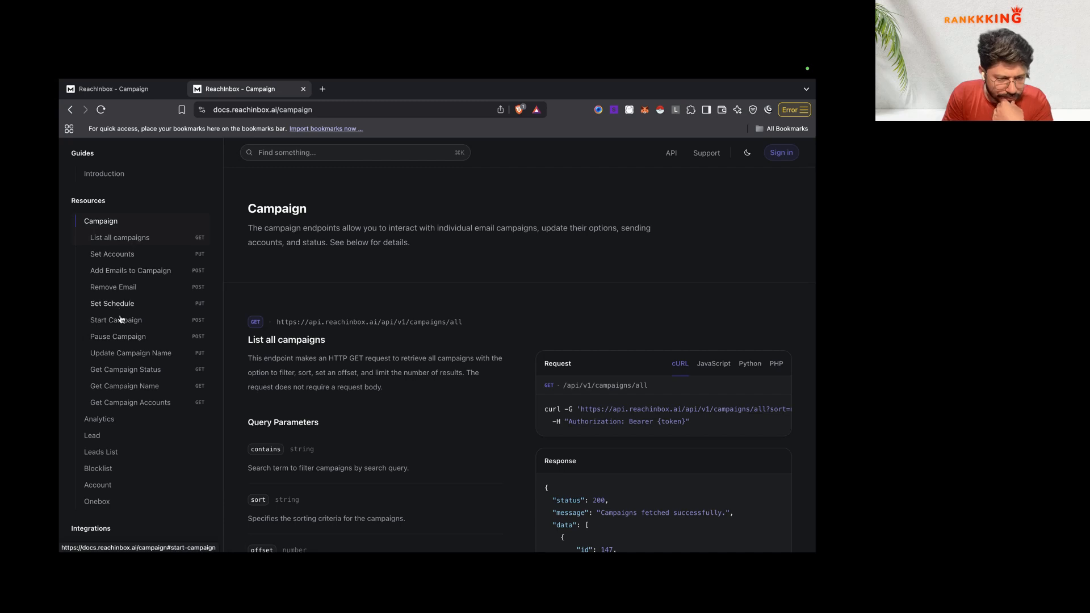
left_click(126, 272)
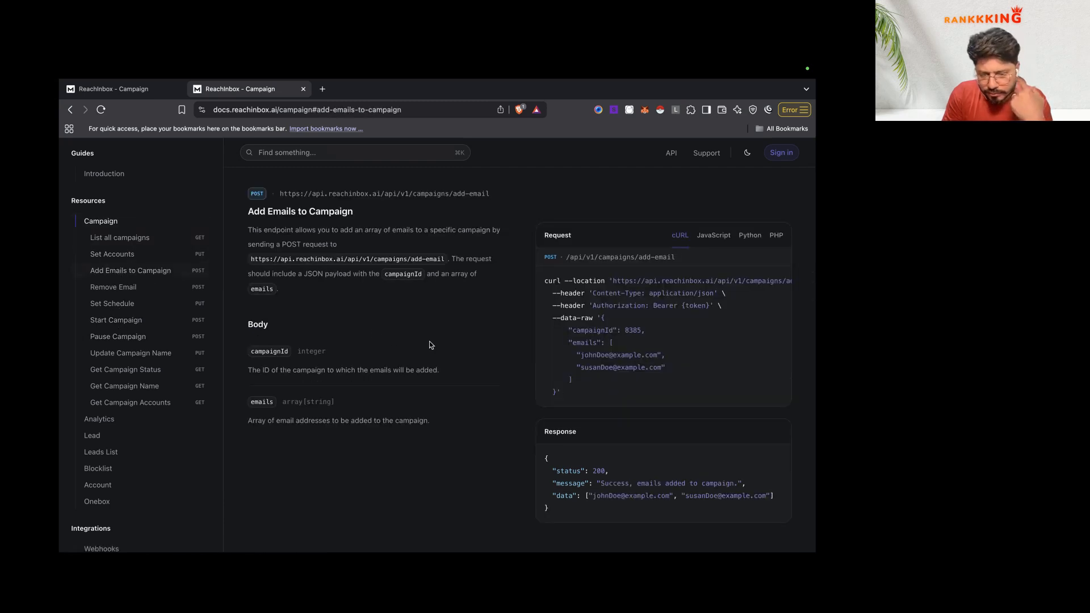
scroll(605, 295, "down", 10)
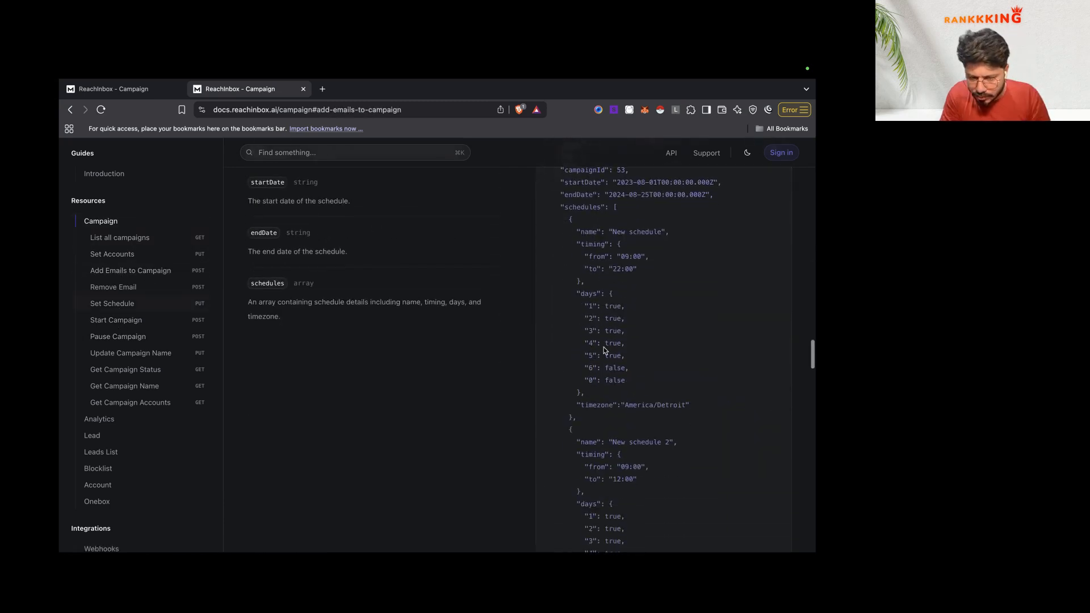
key("super+f")
type("varia")
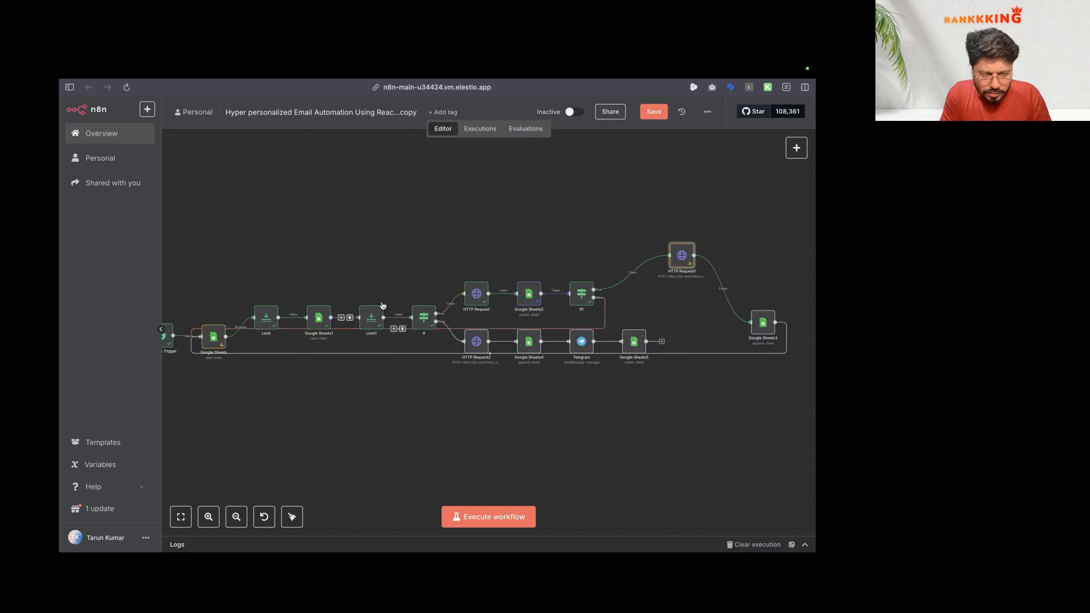
Step: Execute HTTP Request1 to push leads, then reload the Reachinbox leads page
double_click(681, 256)
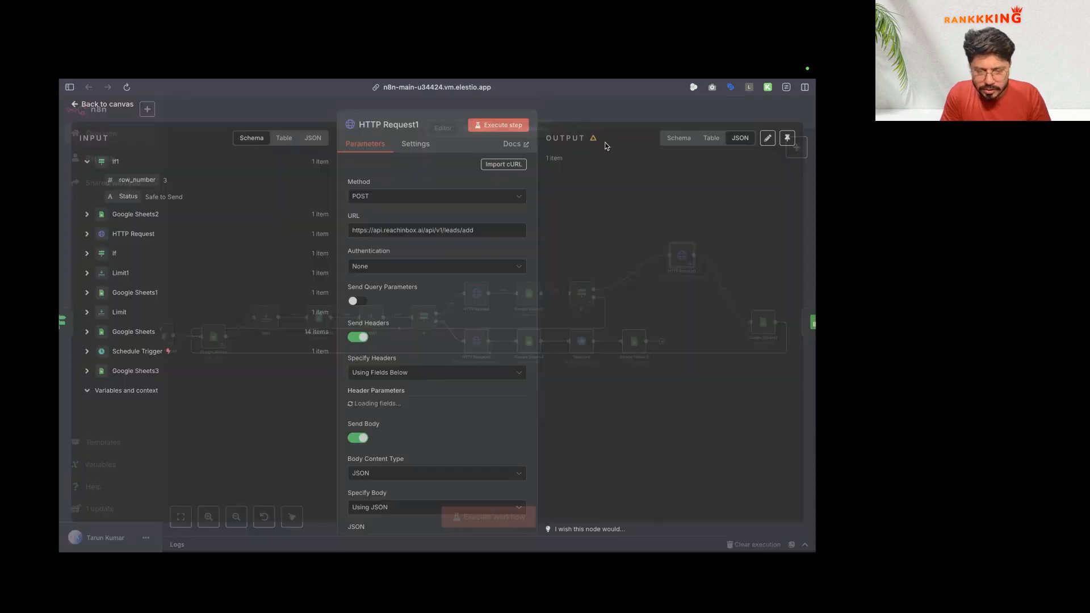
left_click(498, 125)
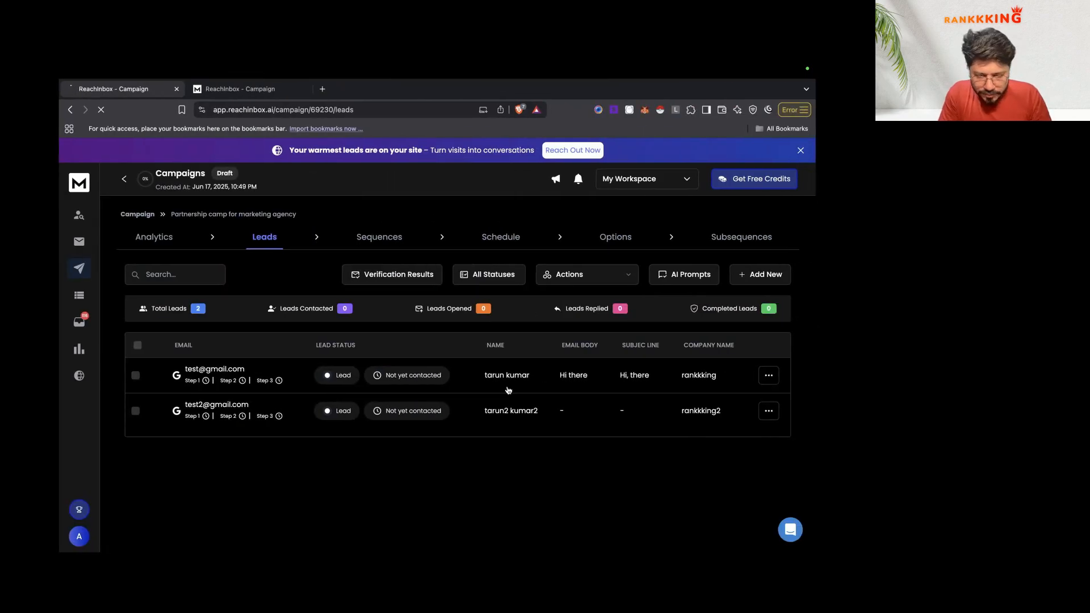
key("super+r")
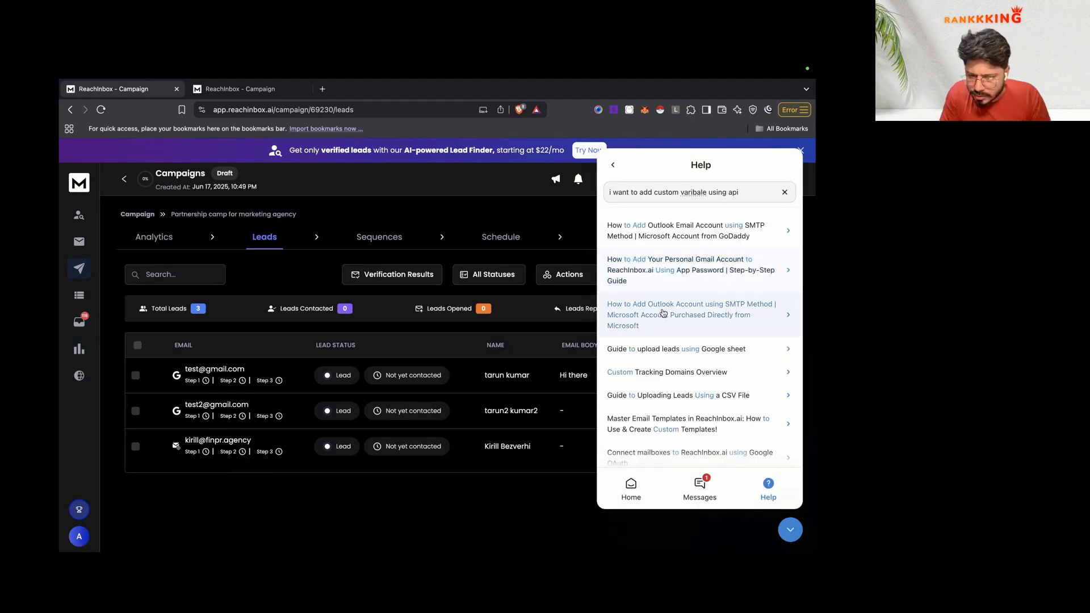
scroll(667, 321, "down", 1)
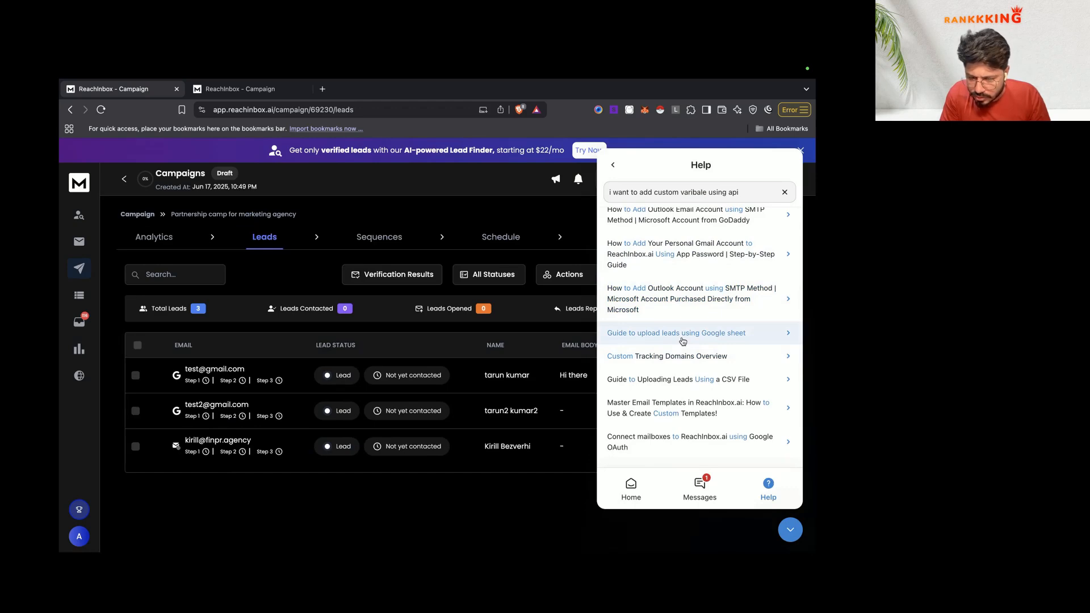
Step: Read the Reachinbox help article on uploading leads from Google Sheets
left_click(683, 341)
left_click(464, 165)
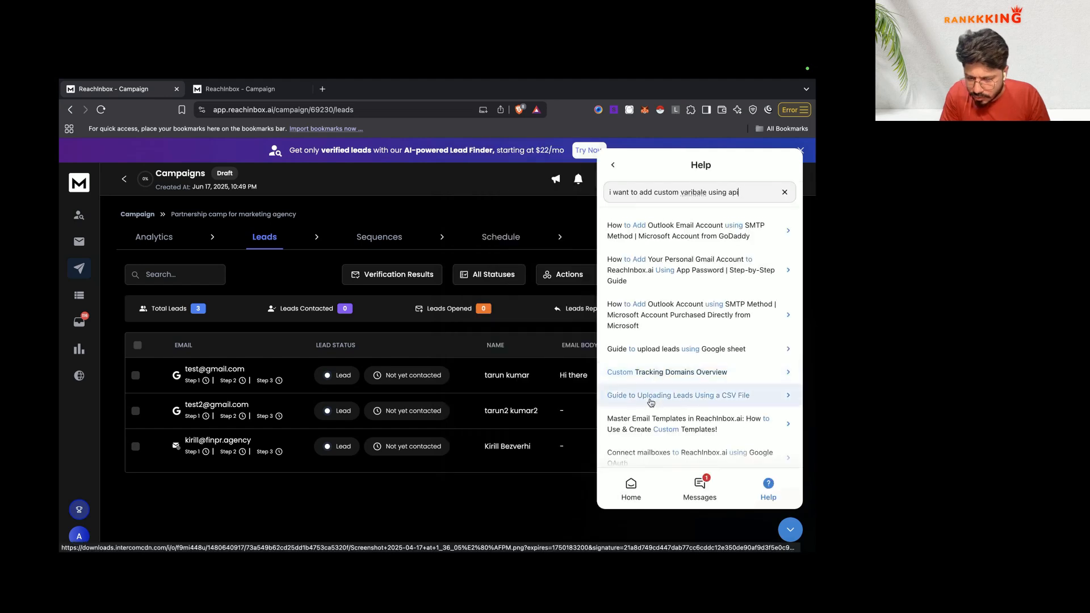
scroll(661, 389, "down", 1)
scroll(676, 397, "down", 2)
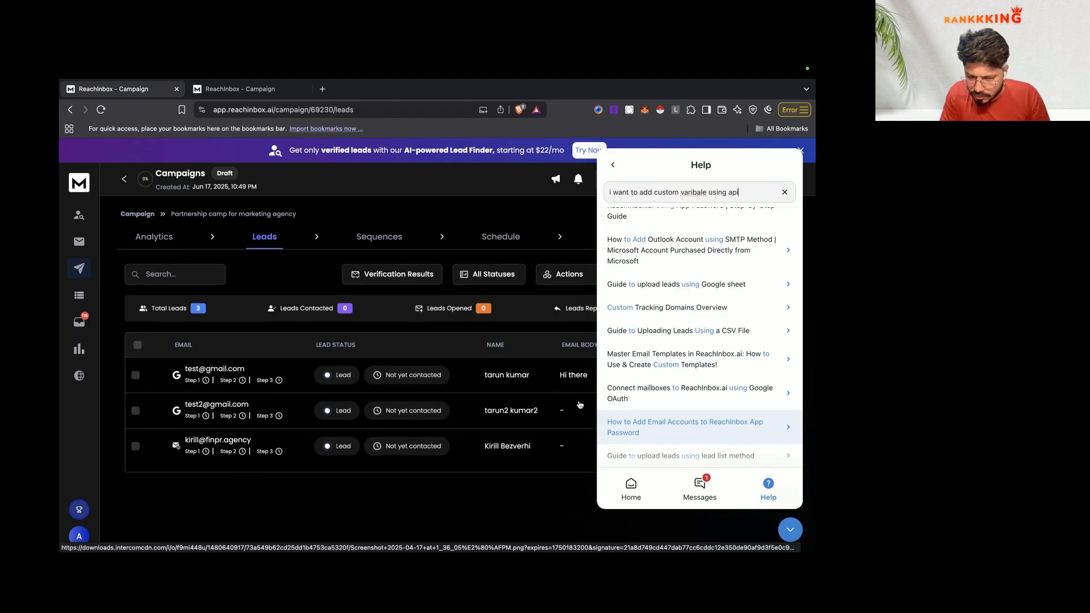
Step: Check the first lead's body and subject variables, then search the Lead List for 'b'
key("ctrl+Left")
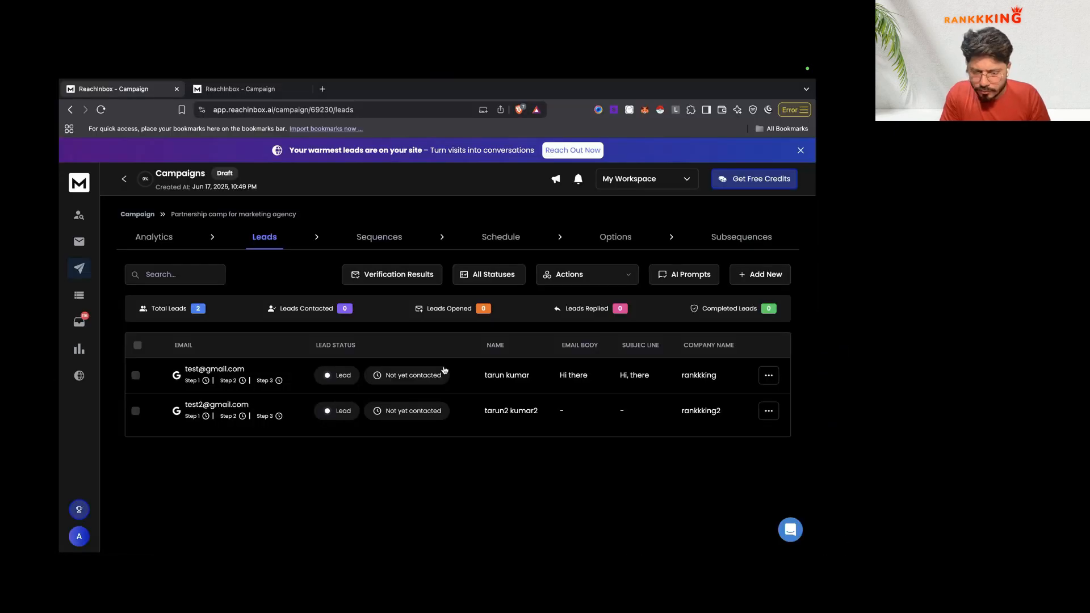
left_click(445, 370)
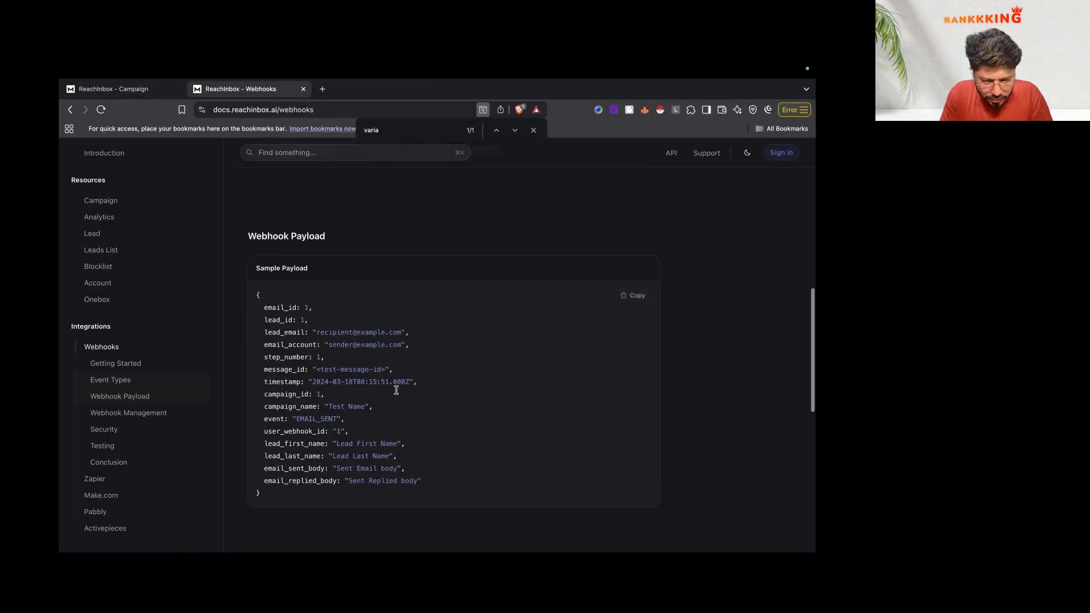
scroll(396, 390, "down", 1)
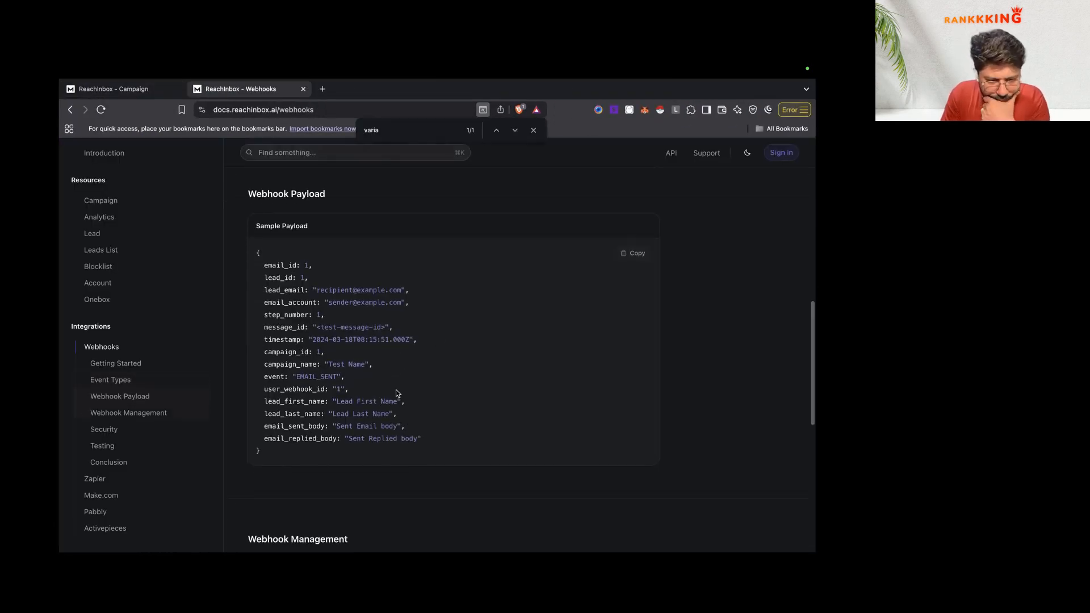
scroll(391, 398, "down", 4)
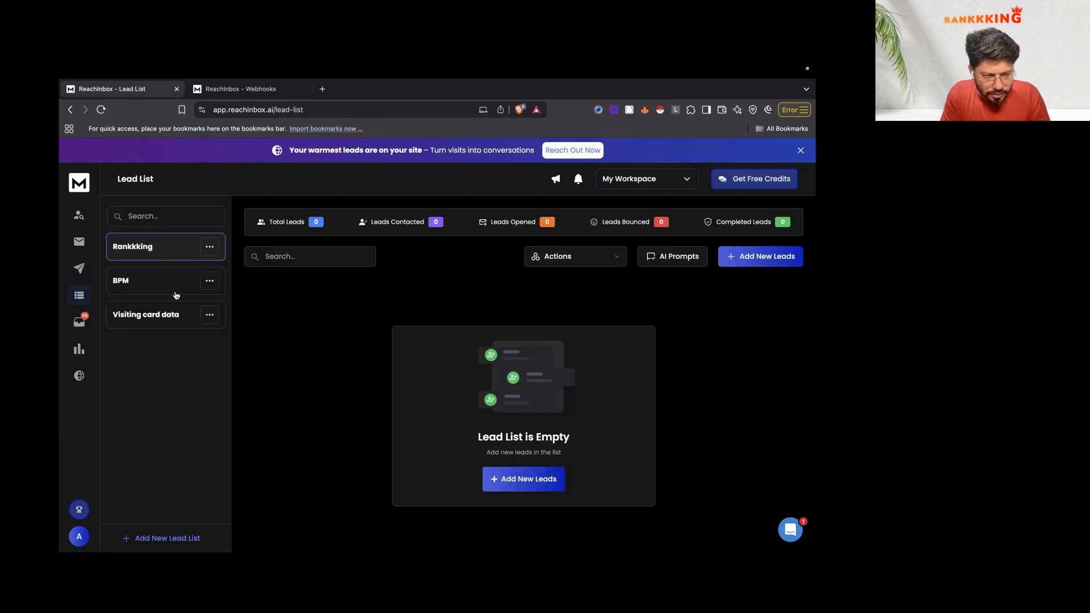
left_click(182, 216)
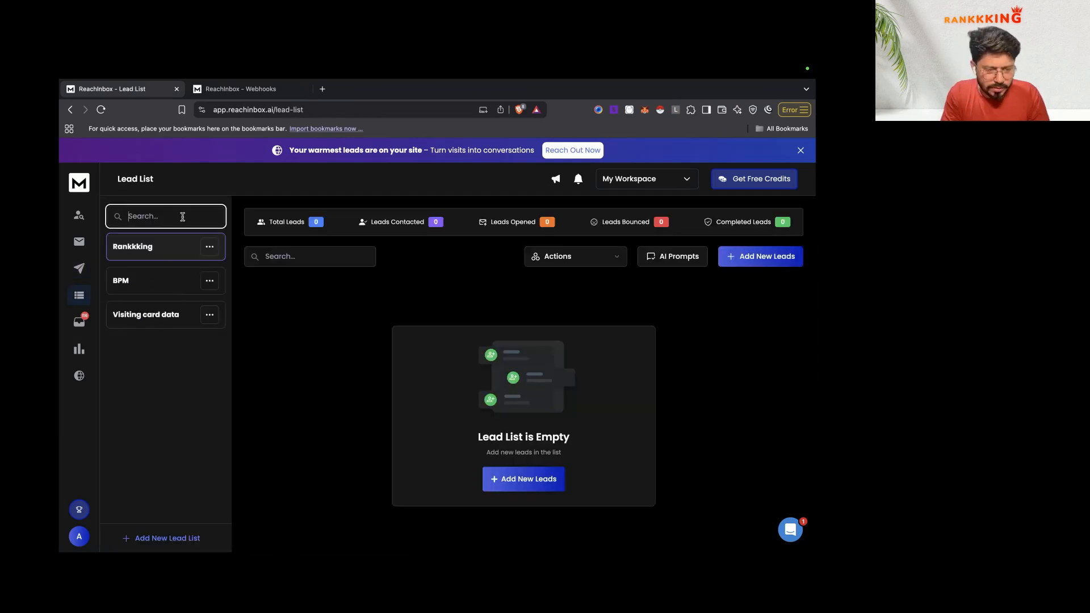
type("b")
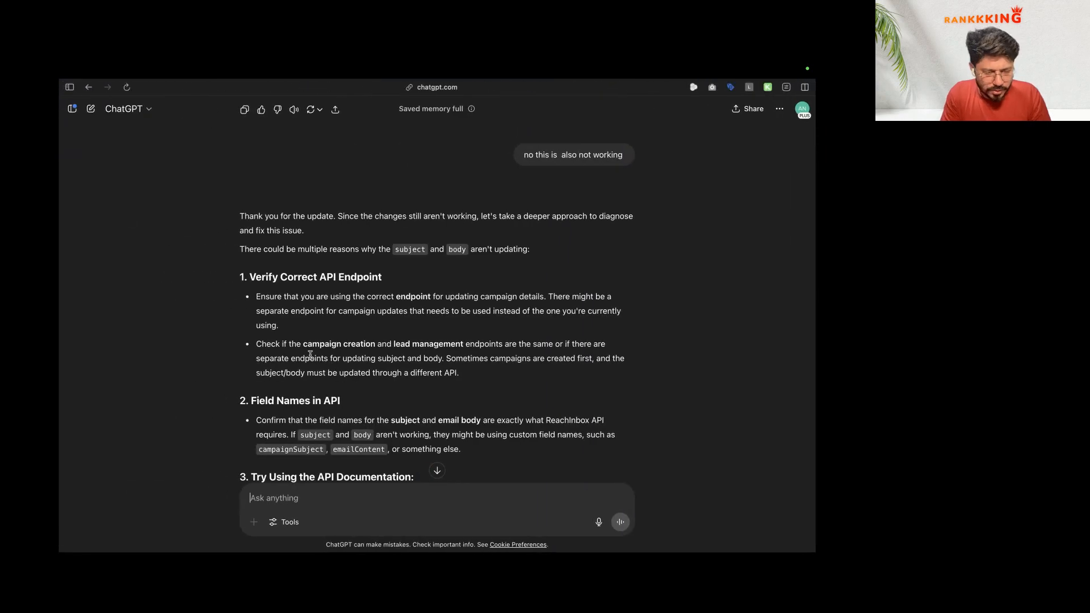
Step: Scroll ChatGPT's troubleshooting reply down to its suggested JSON structure
scroll(339, 345, "up", 2)
scroll(339, 345, "down", 15)
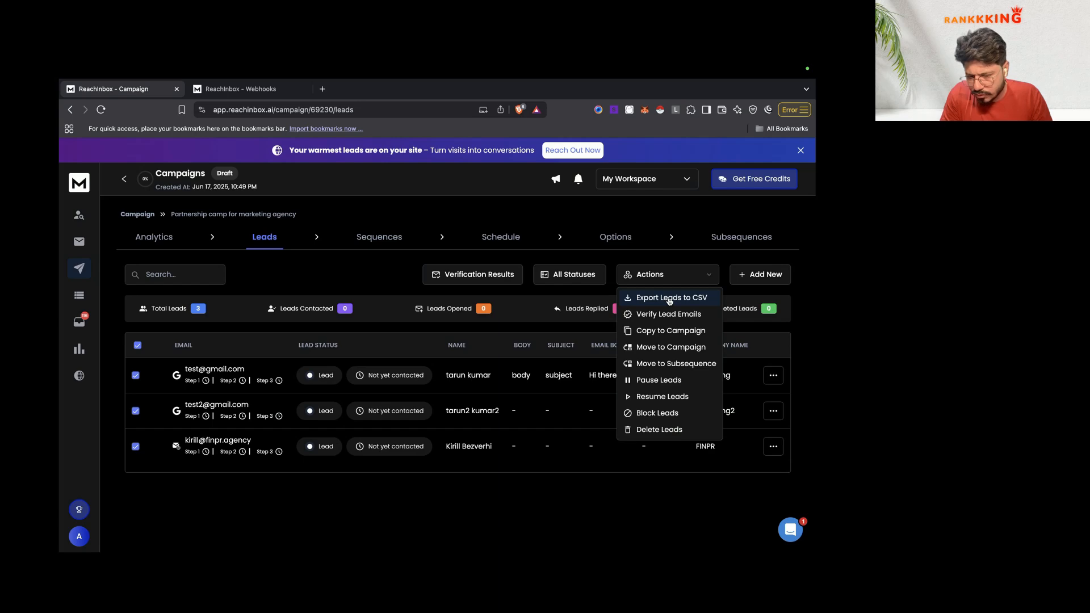
Step: Export the campaign's three leads to a CSV and inspect its subject column in Numbers
left_click(670, 299)
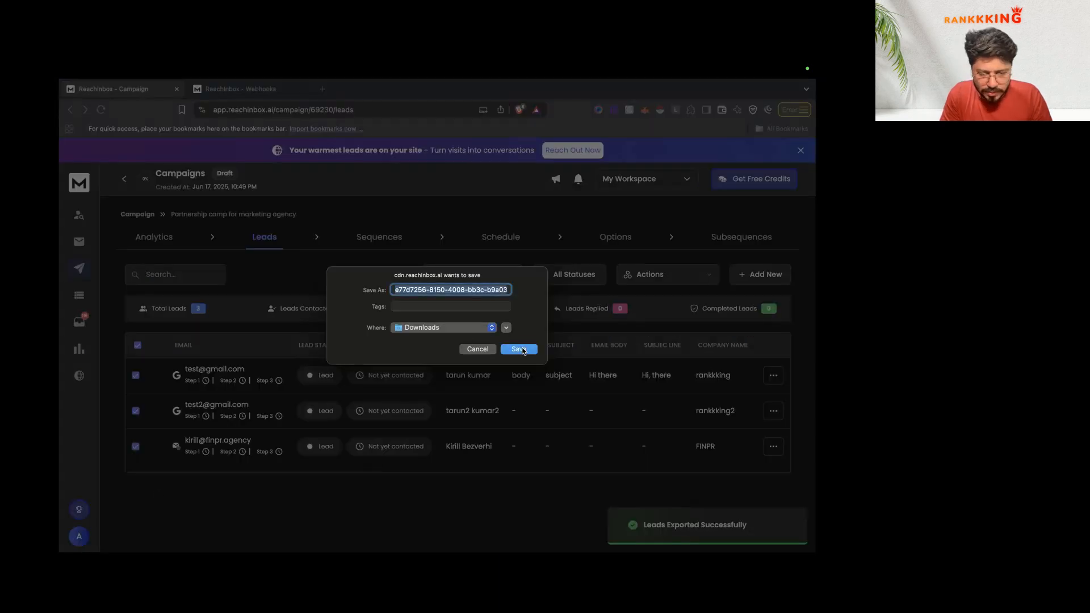
left_click(518, 348)
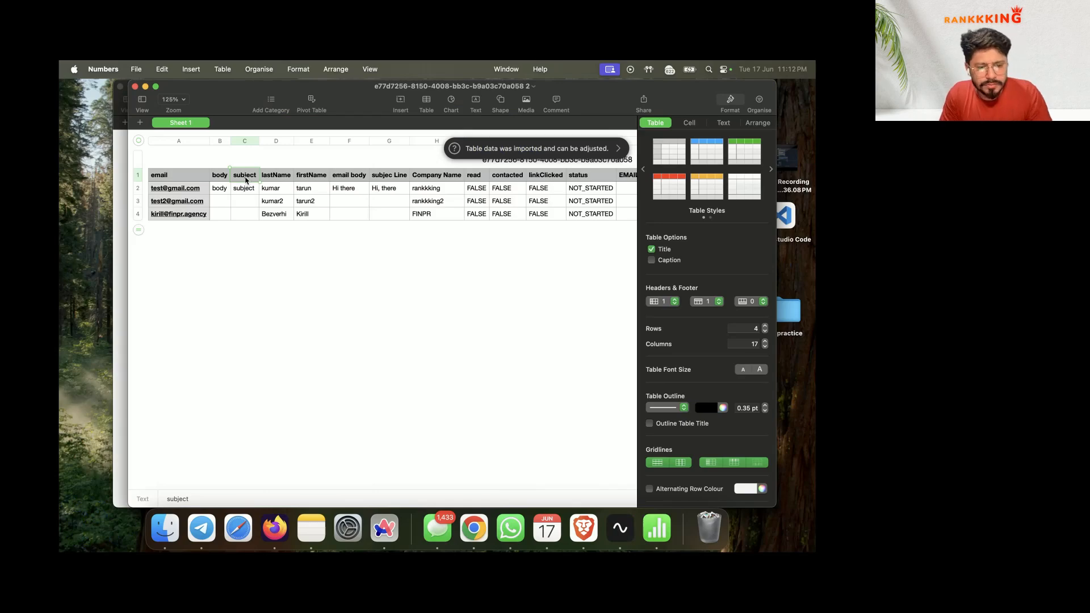
double_click(246, 177)
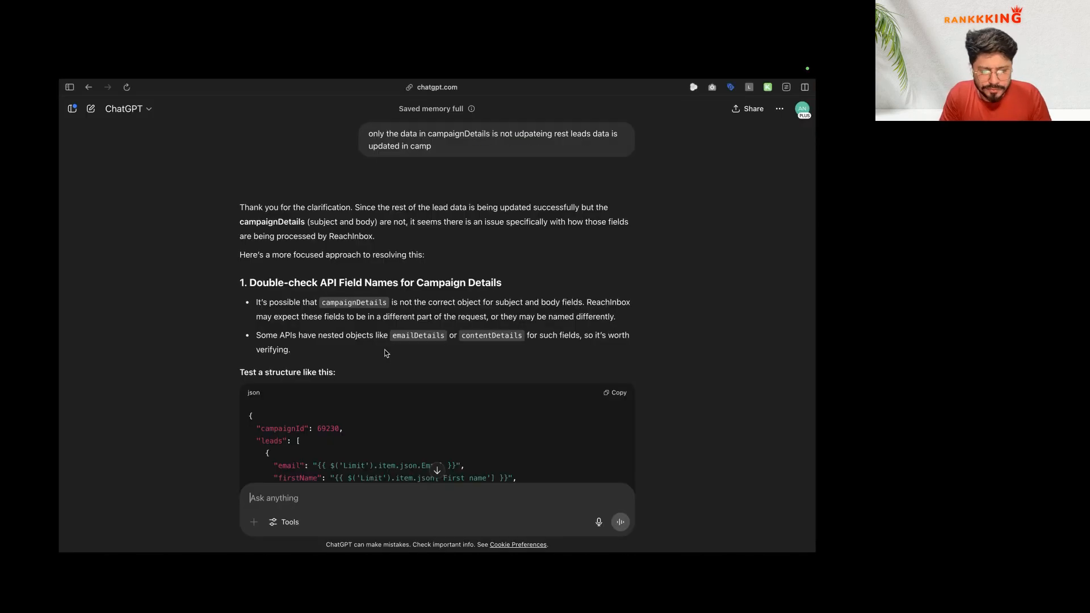
scroll(309, 386, "down", 5)
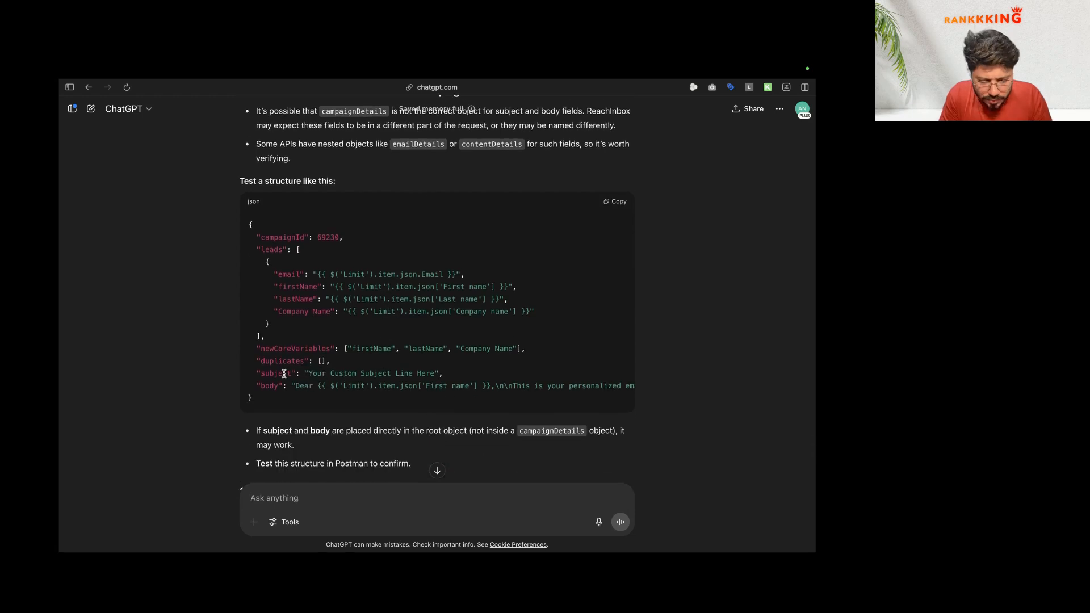
Step: Copy ChatGPT's JSON with campaignId, leads, subject and body into HTTP Request1's body
left_click(613, 203)
scroll(434, 282, "up", 2)
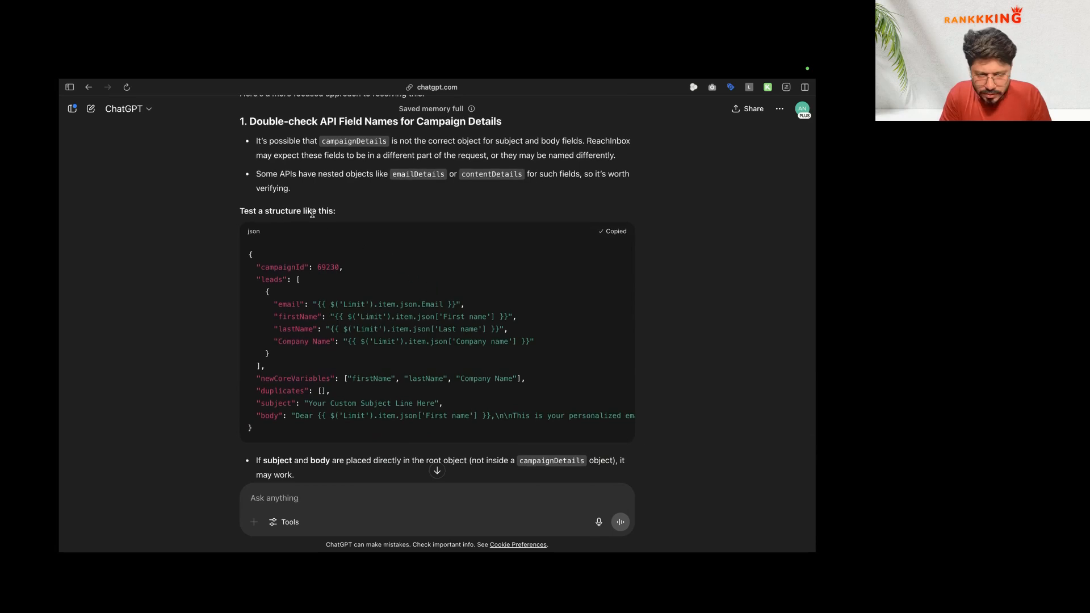
scroll(311, 213, "down", 2)
key("super+Tab")
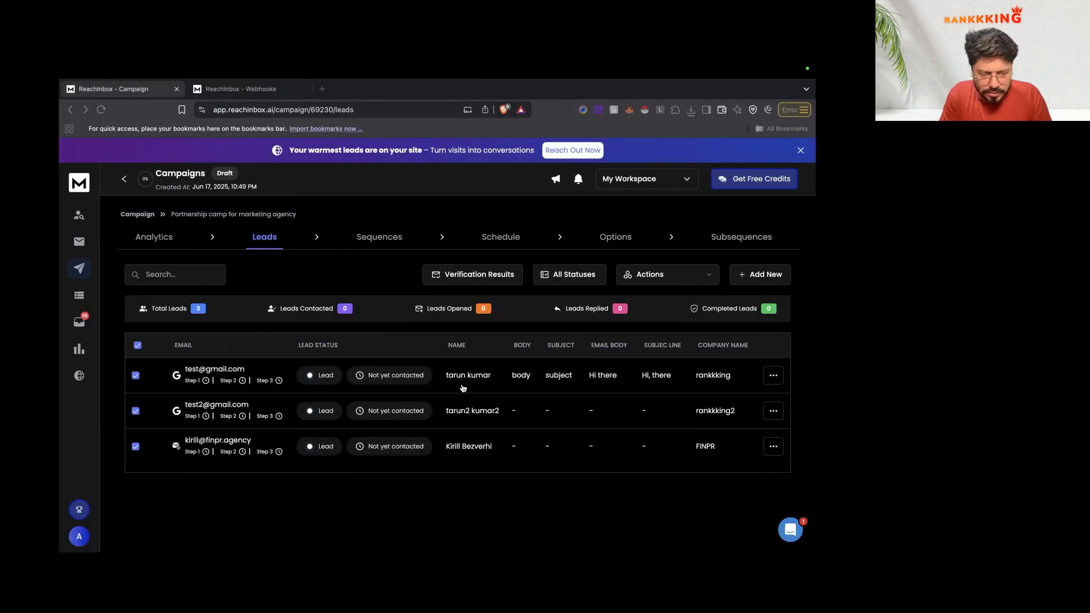
key("super+Tab")
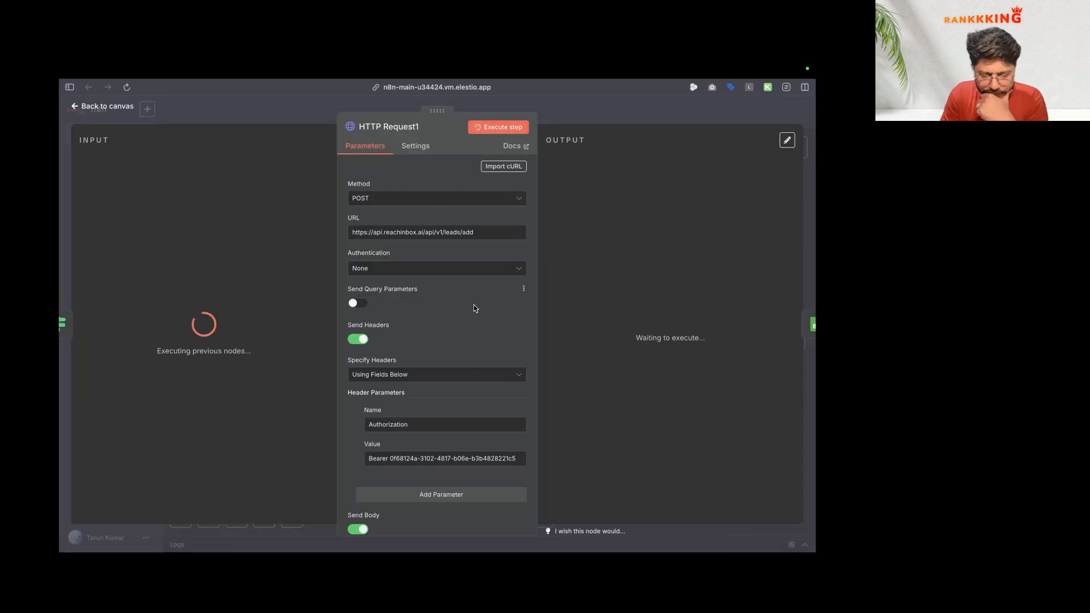
Step: Test HTTP Request1, which reports invalid JSON, and consult Reachinbox's Webhooks documentation payload
left_click(511, 127)
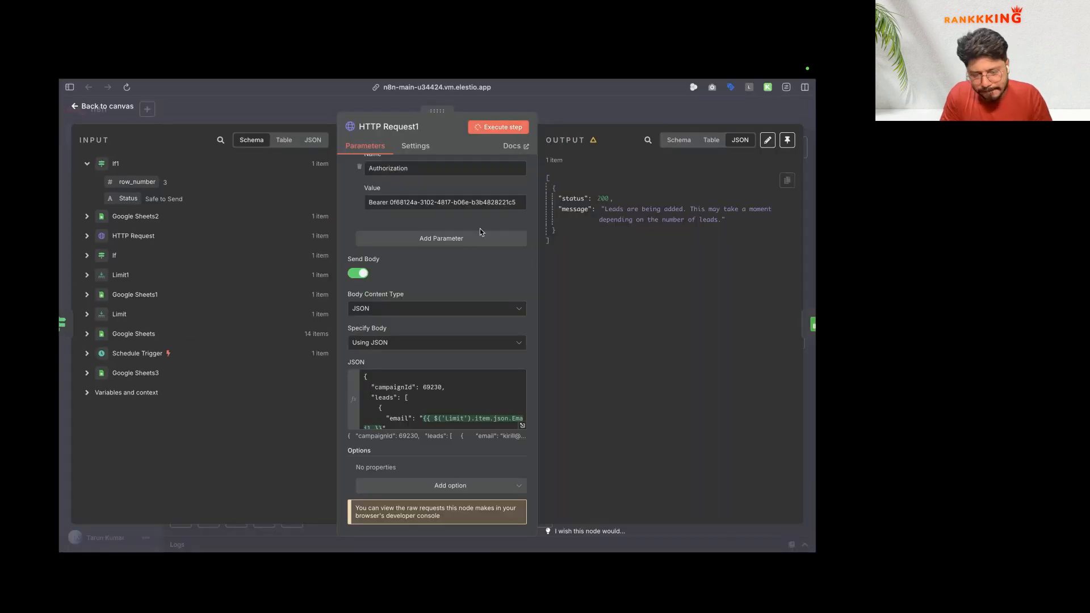
left_click(521, 432)
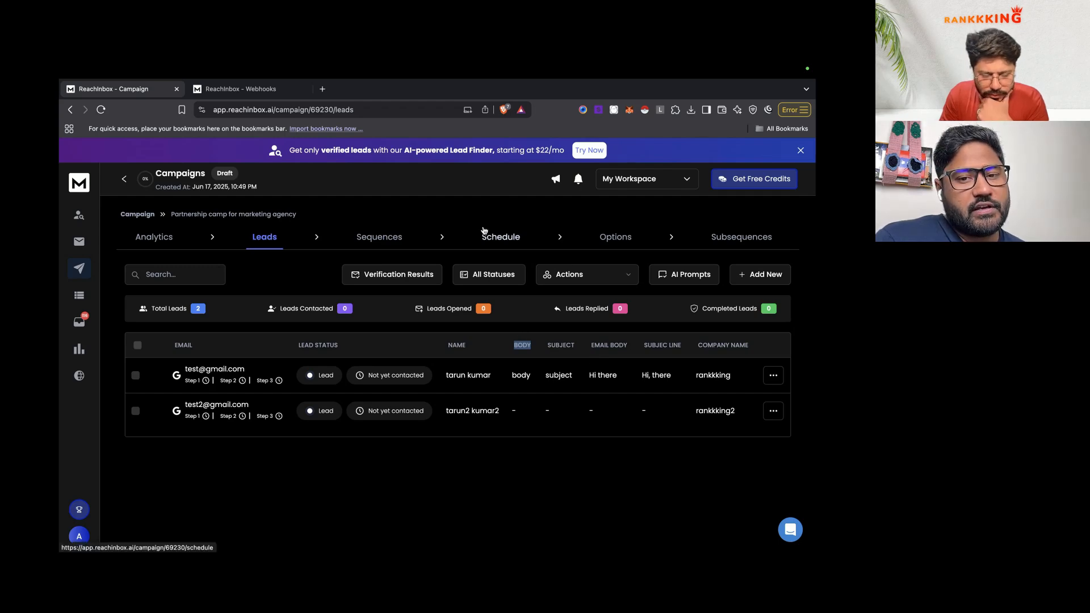
key("ctrl+Left")
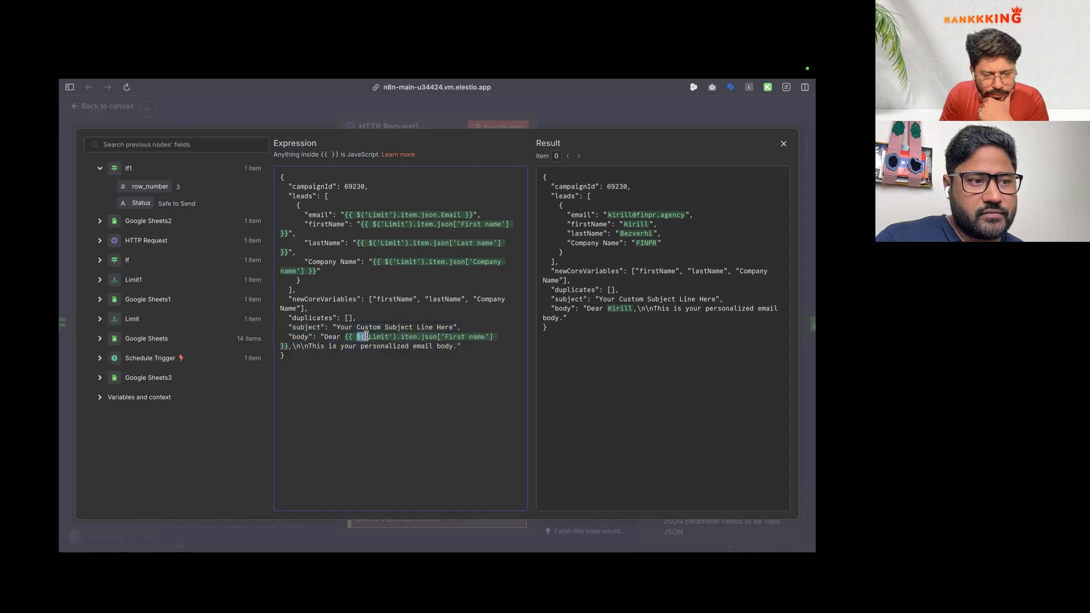
key("ctrl+Right")
left_click(261, 92)
Step: Read the Add Emails to Campaign request example in the Campaign API docs
scroll(308, 292, "up", 3)
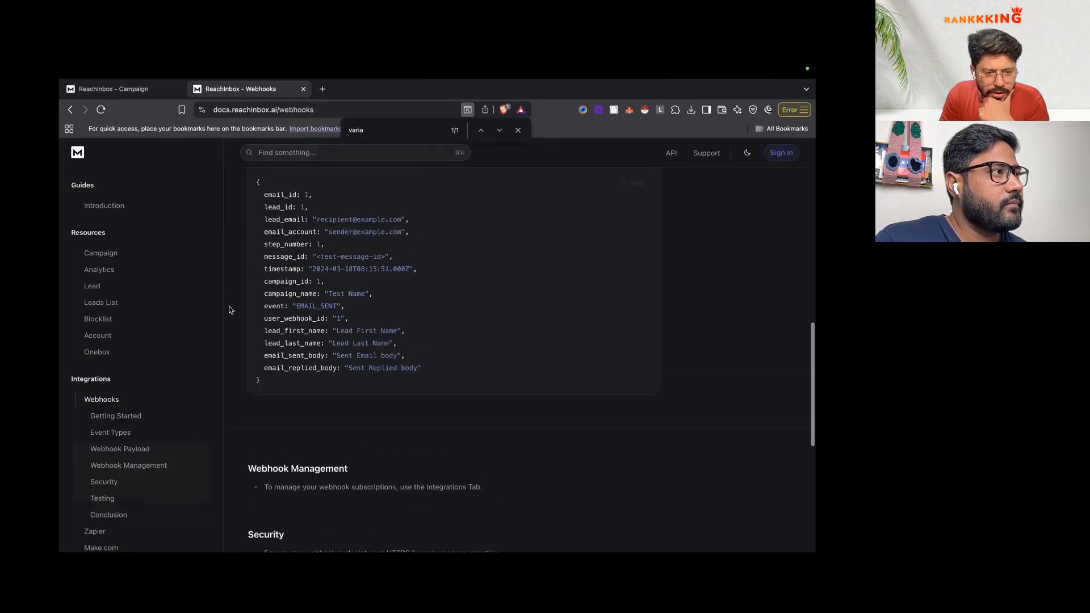
left_click(120, 255)
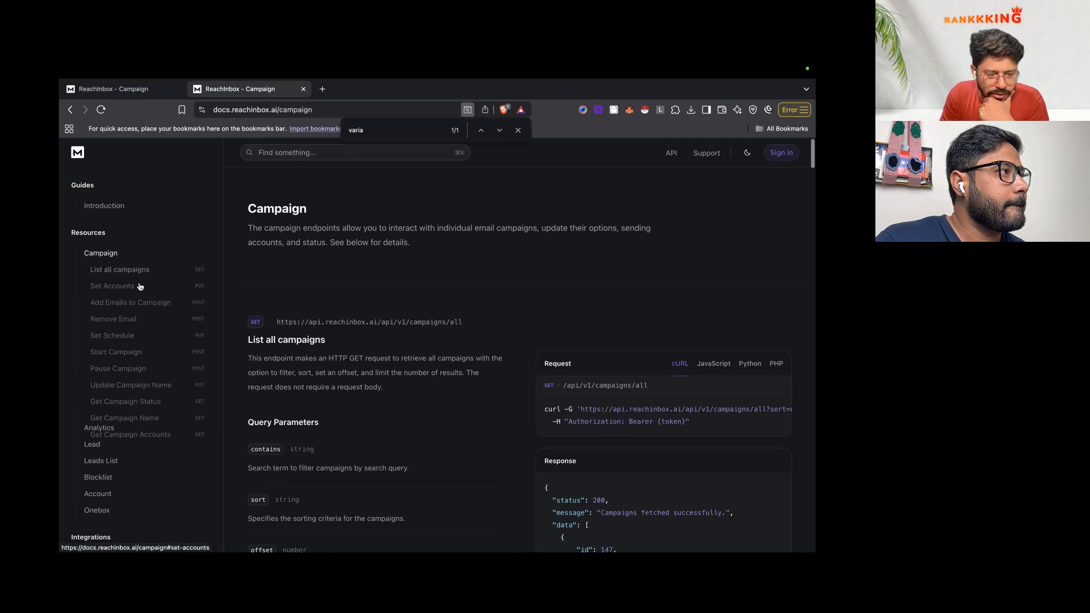
left_click(139, 302)
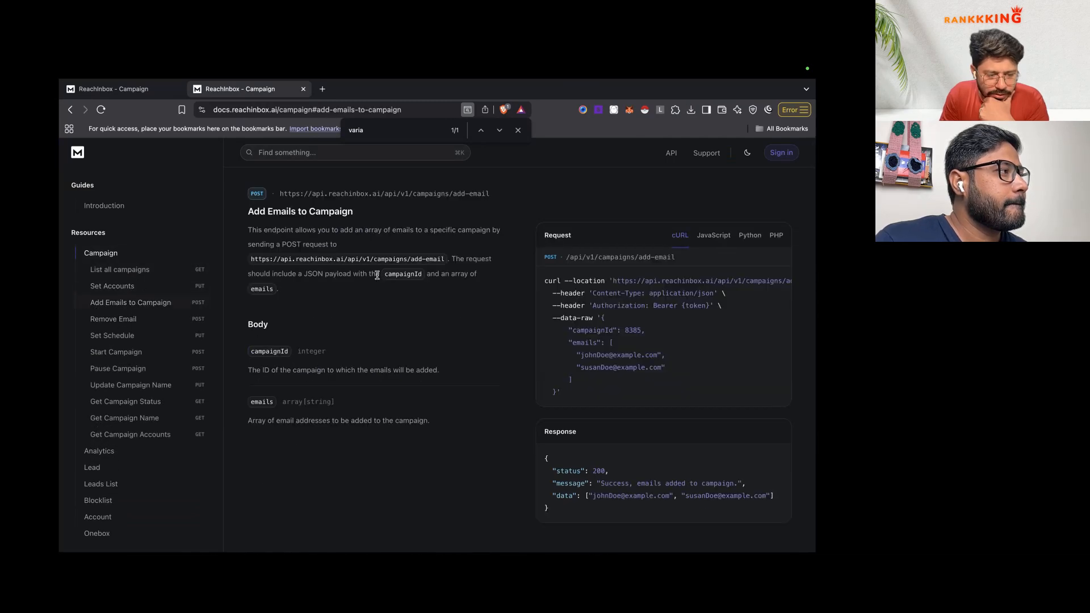
scroll(598, 358, "down", 2)
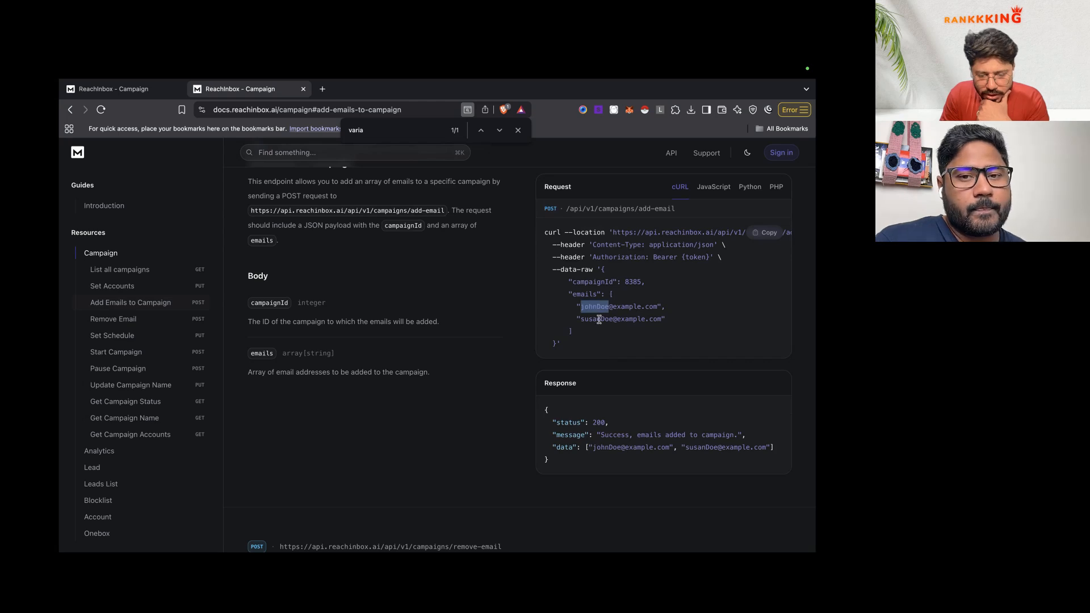
double_click(596, 319)
scroll(585, 358, "down", 1)
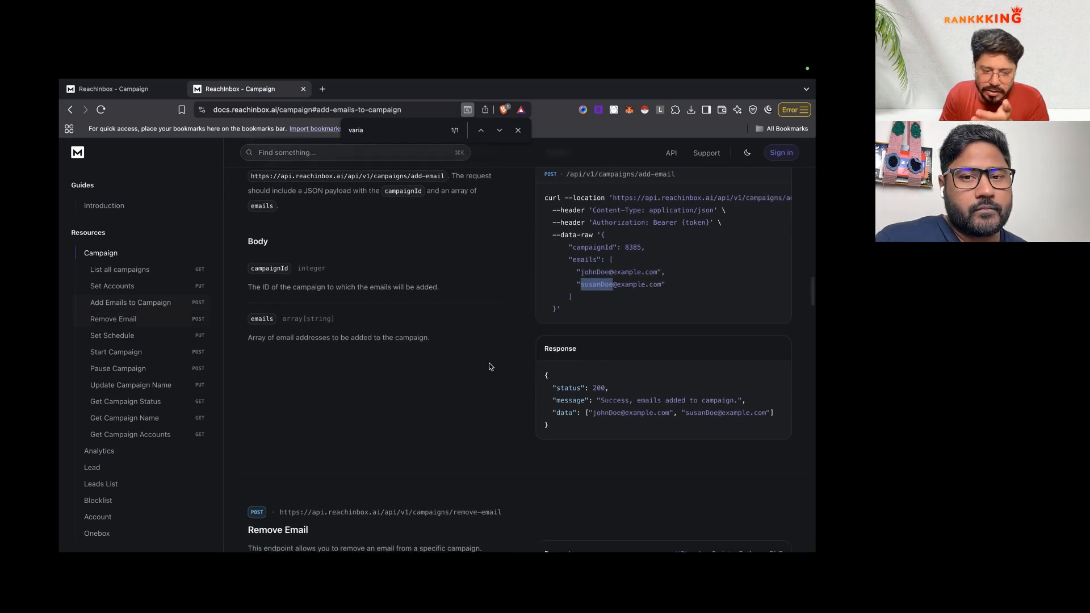
scroll(490, 367, "down", 4)
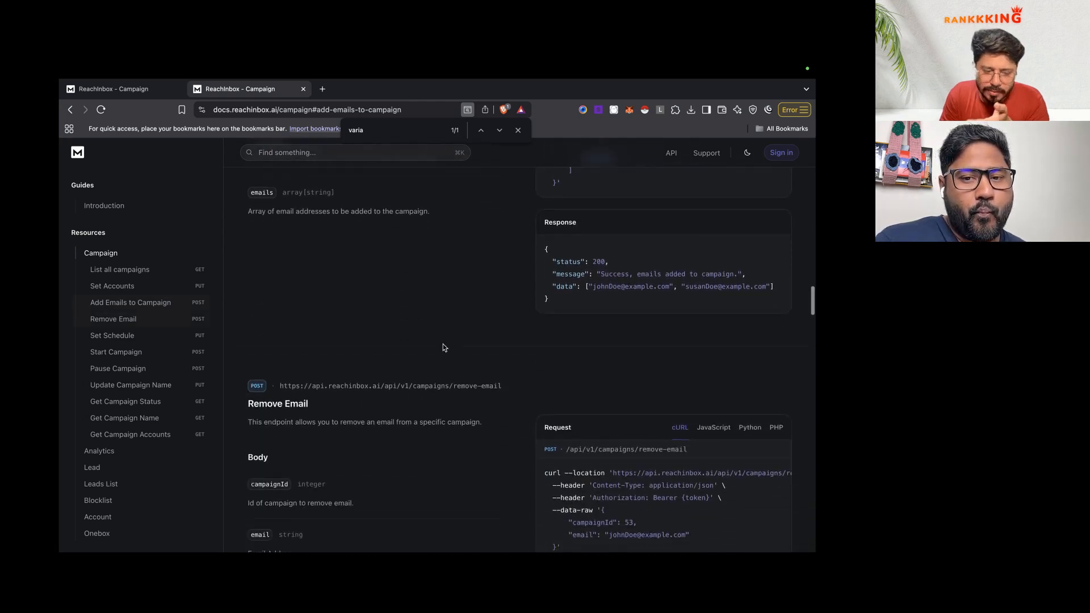
scroll(444, 347, "up", 5)
Step: Show the request example in JavaScript, then return to the GET List all campaigns endpoint
left_click(714, 179)
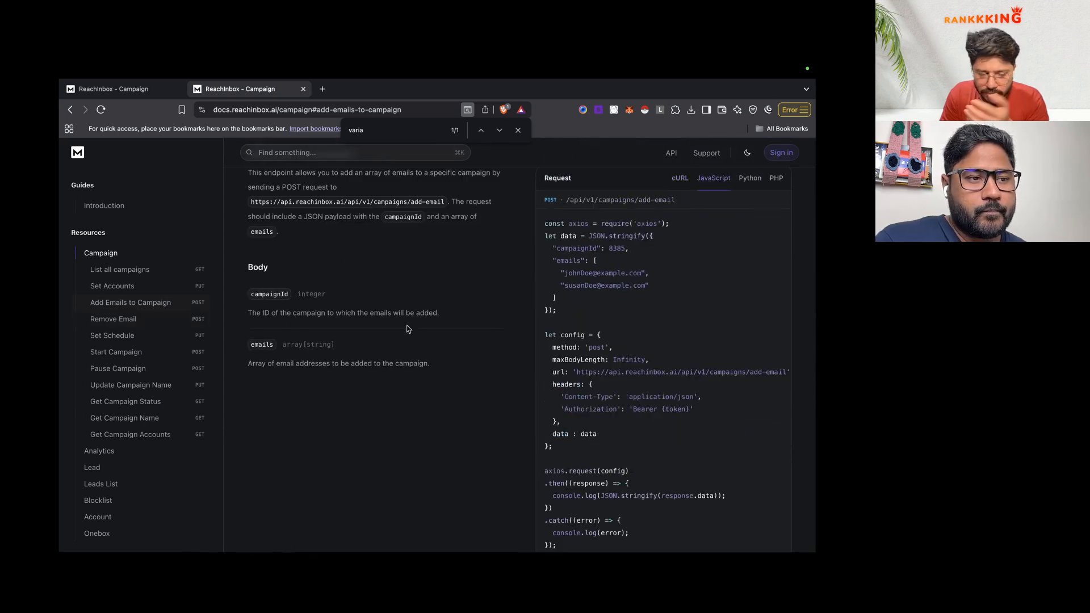
scroll(431, 357, "down", 2)
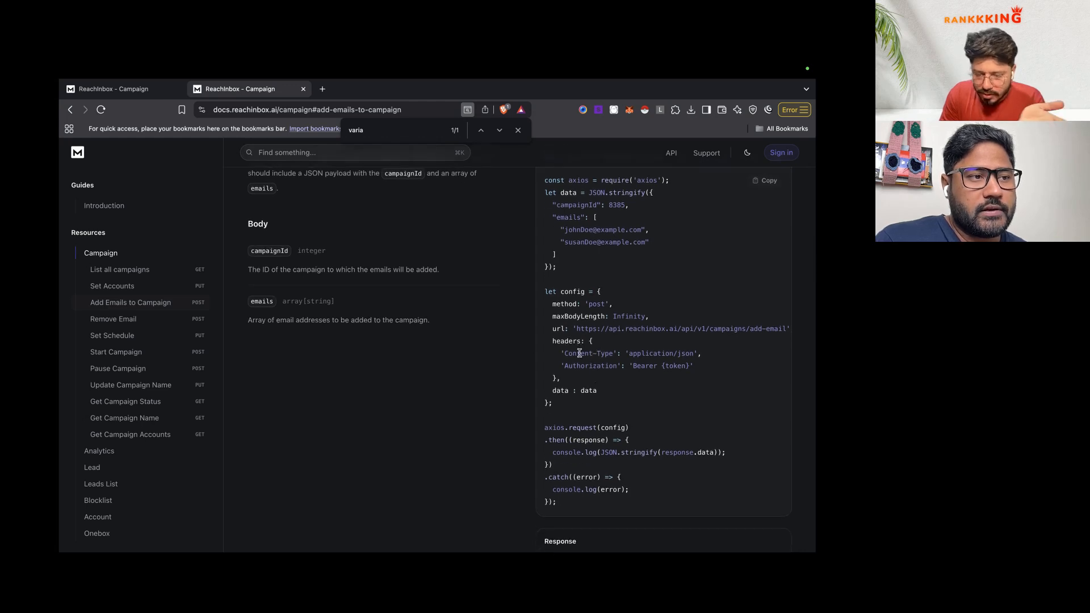
scroll(579, 352, "down", 3)
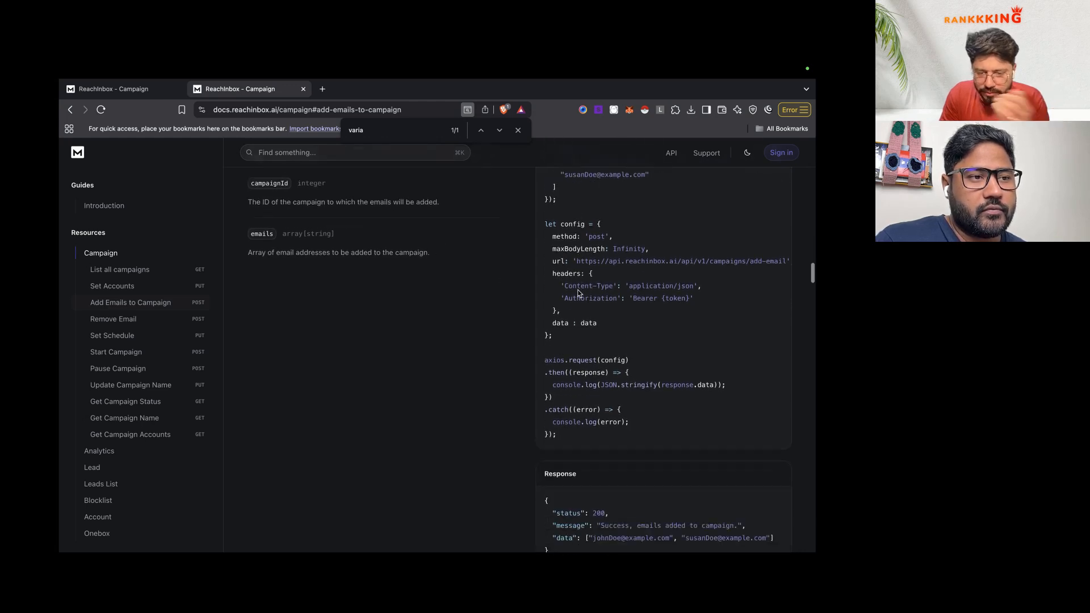
scroll(579, 294, "down", 1)
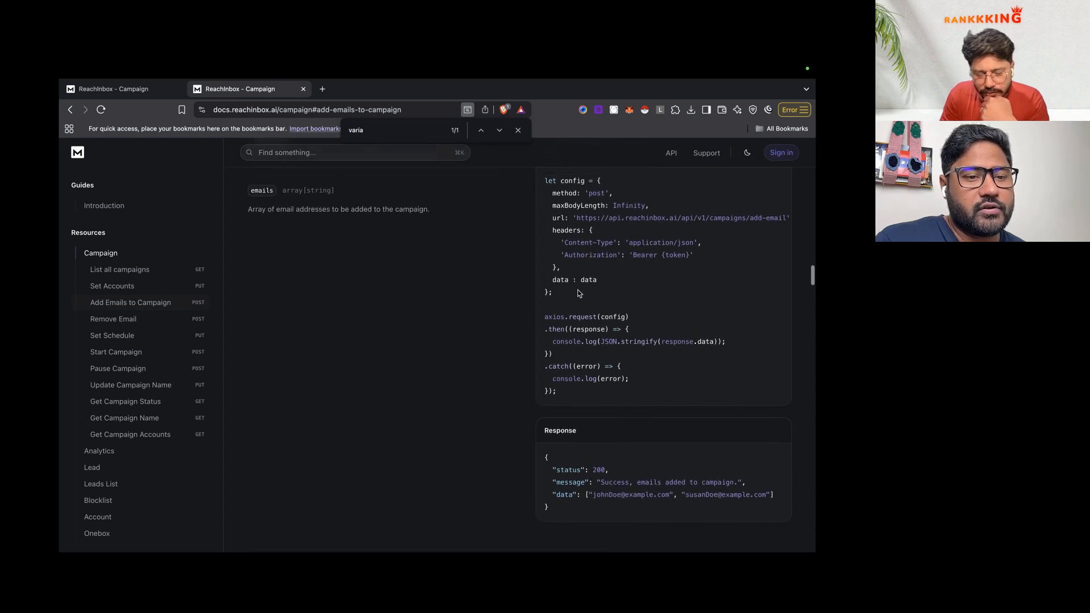
left_click(672, 158)
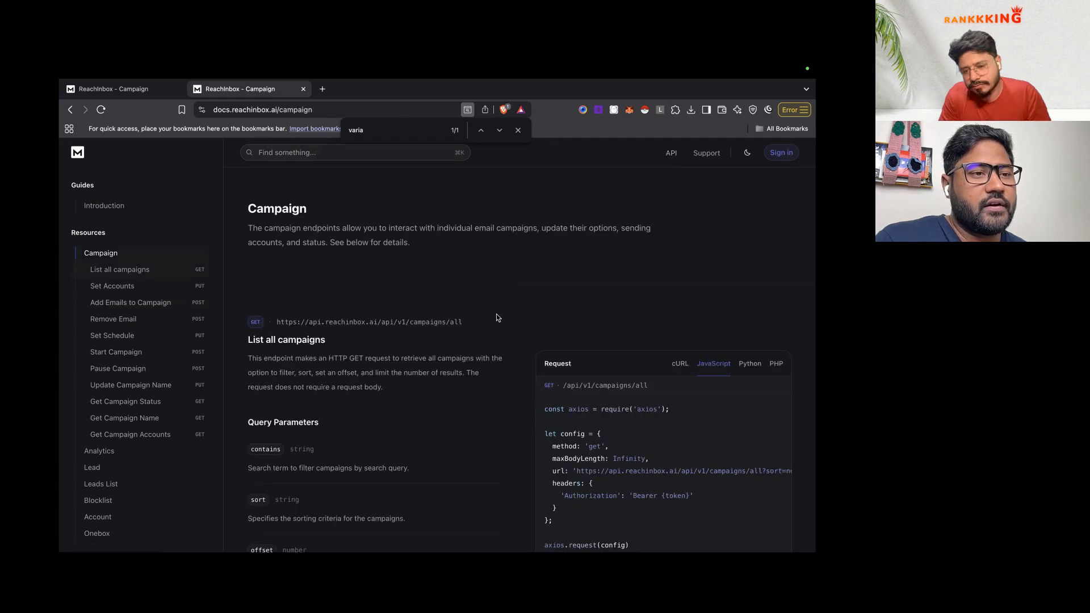
scroll(497, 313, "down", 1)
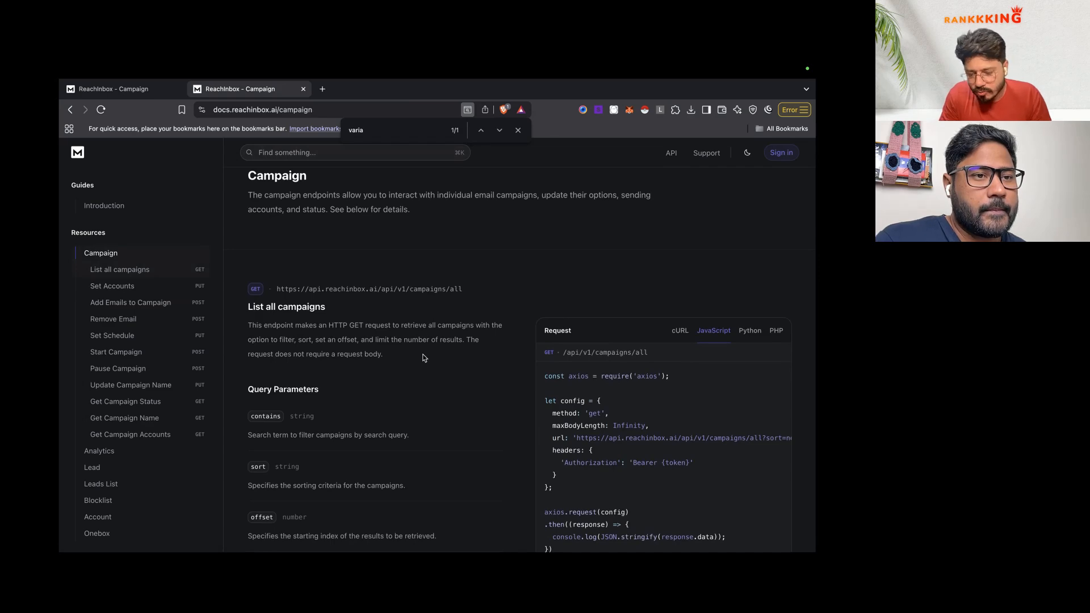
scroll(434, 354, "down", 2)
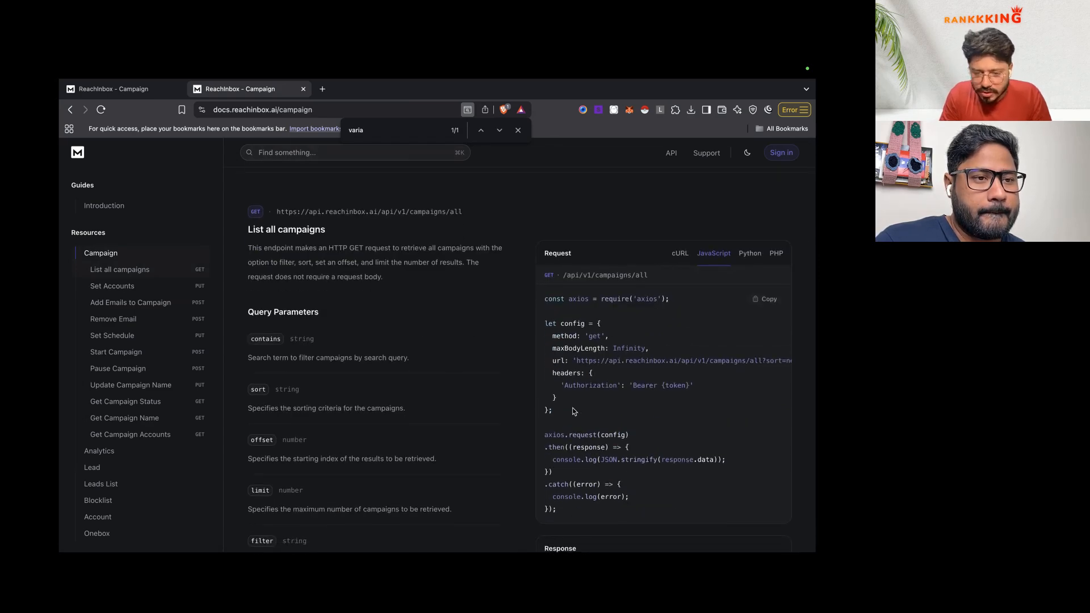
Step: Close the exported leads spreadsheet in Numbers
key("ctrl+Left")
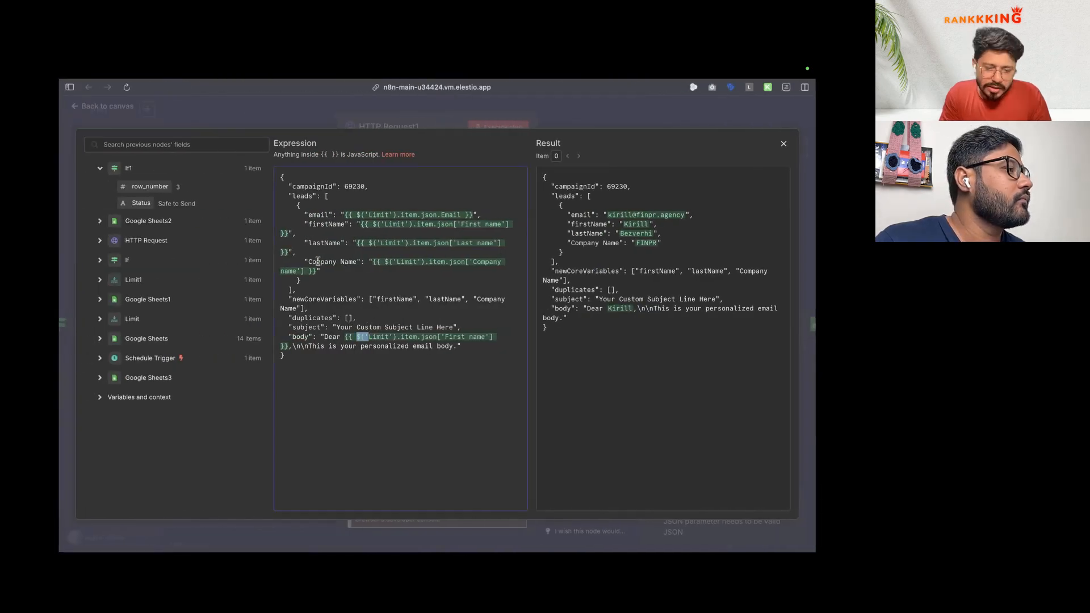
key("ctrl+Left")
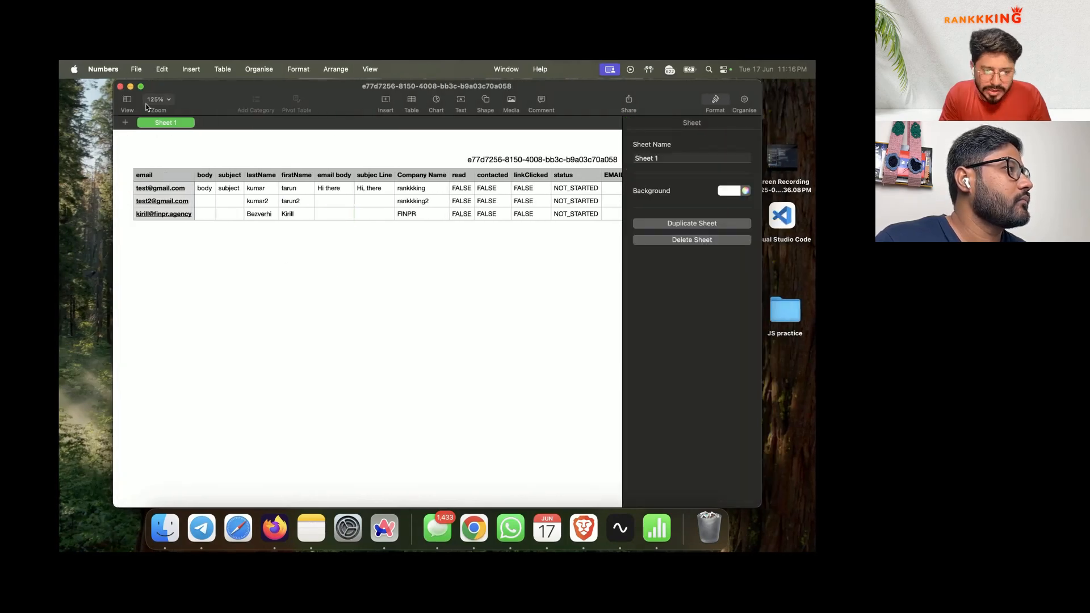
left_click(121, 87)
key("ctrl+Right")
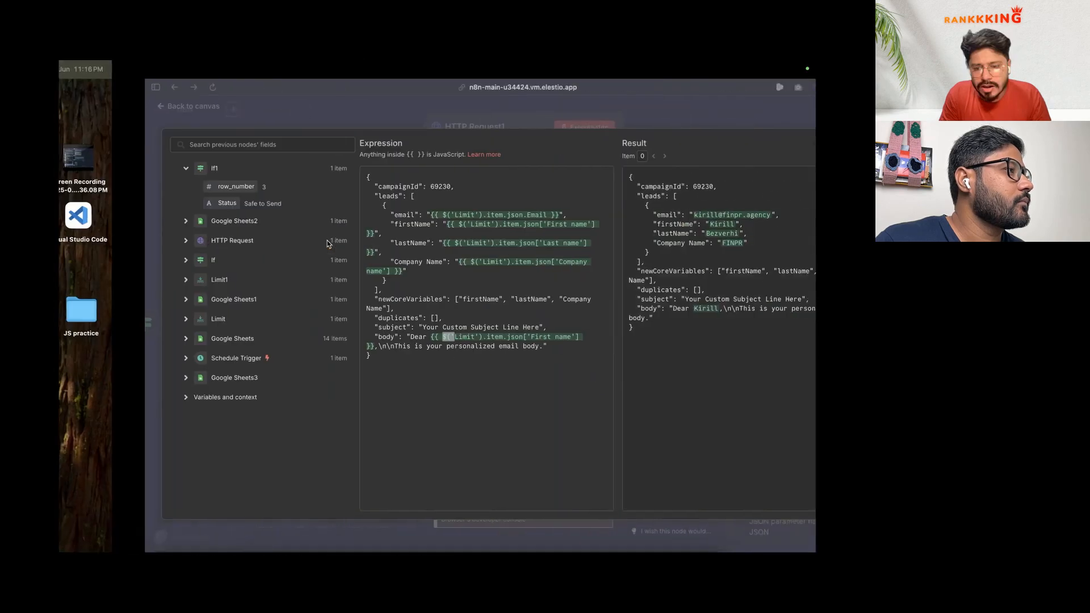
Step: Move subject and body into the lead object and newCoreVariables, guided by ChatGPT and Gemini
left_click(469, 375)
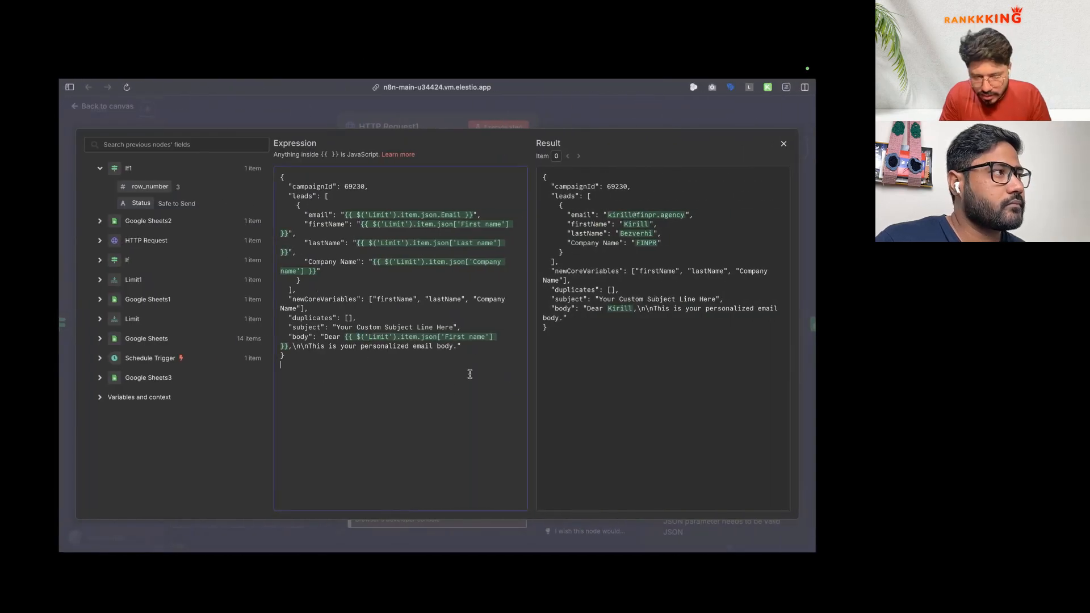
mouse_move(60, 345)
left_click(113, 386)
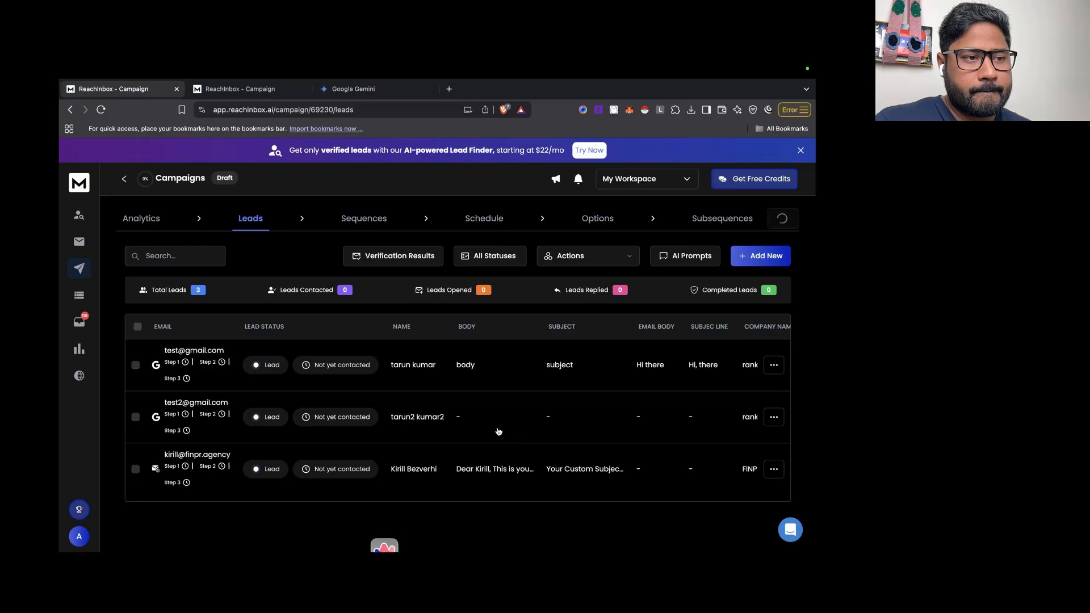
left_click(377, 89)
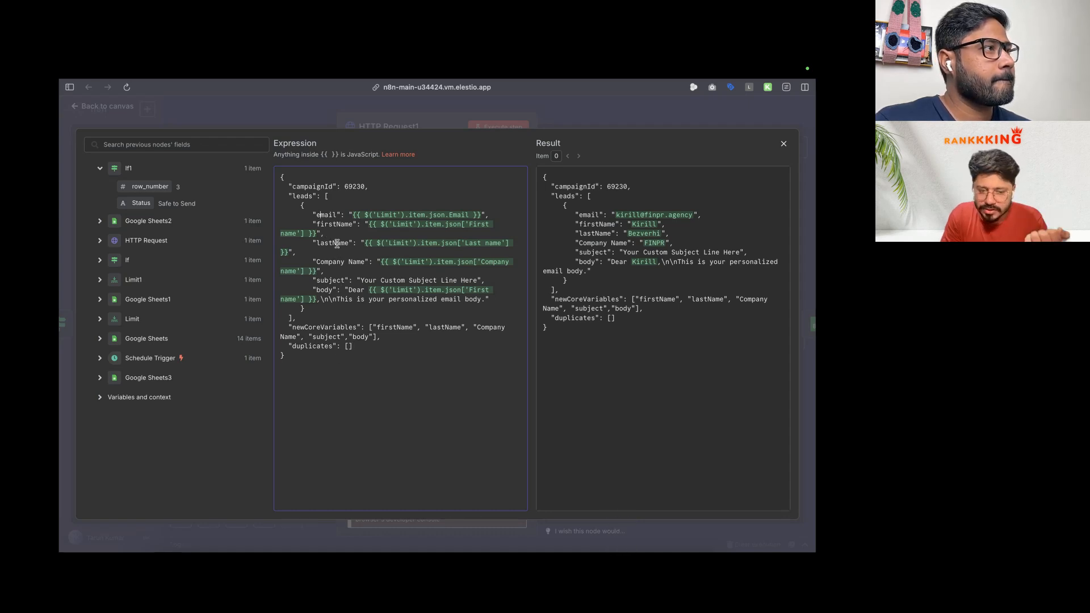
left_click(328, 290)
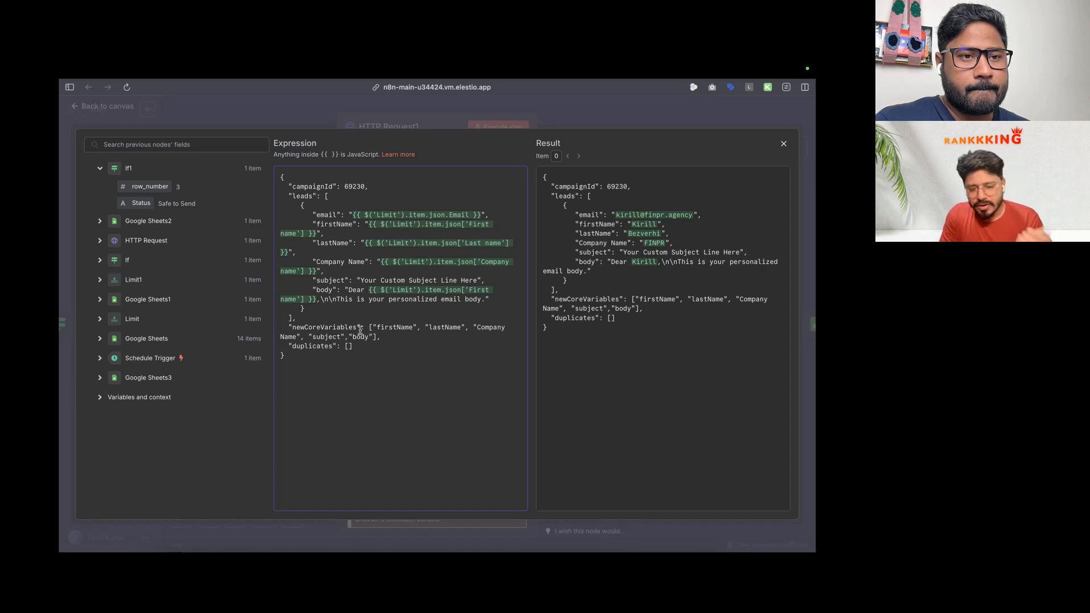
key("ctrl+Right")
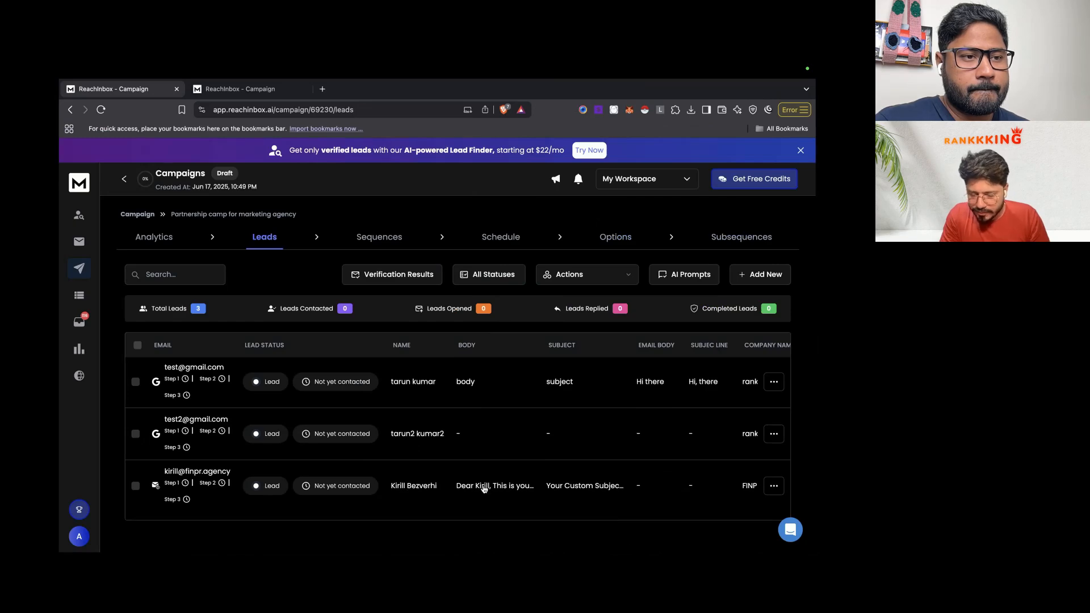
Step: Check the third lead's body and subject values, then delete that lead from the campaign
left_click(486, 490)
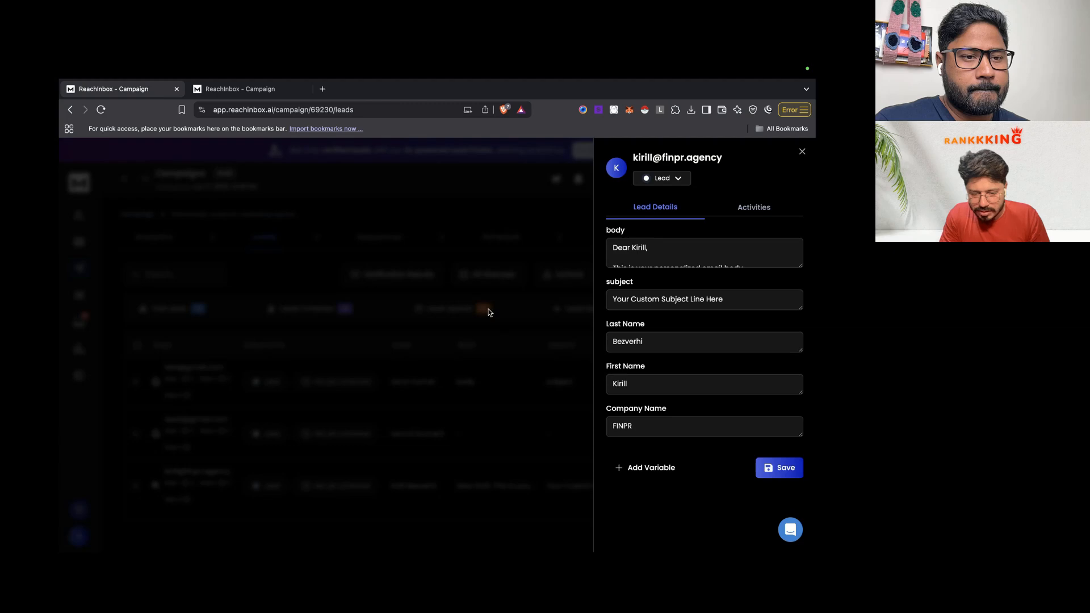
left_click(566, 473)
left_click(567, 477)
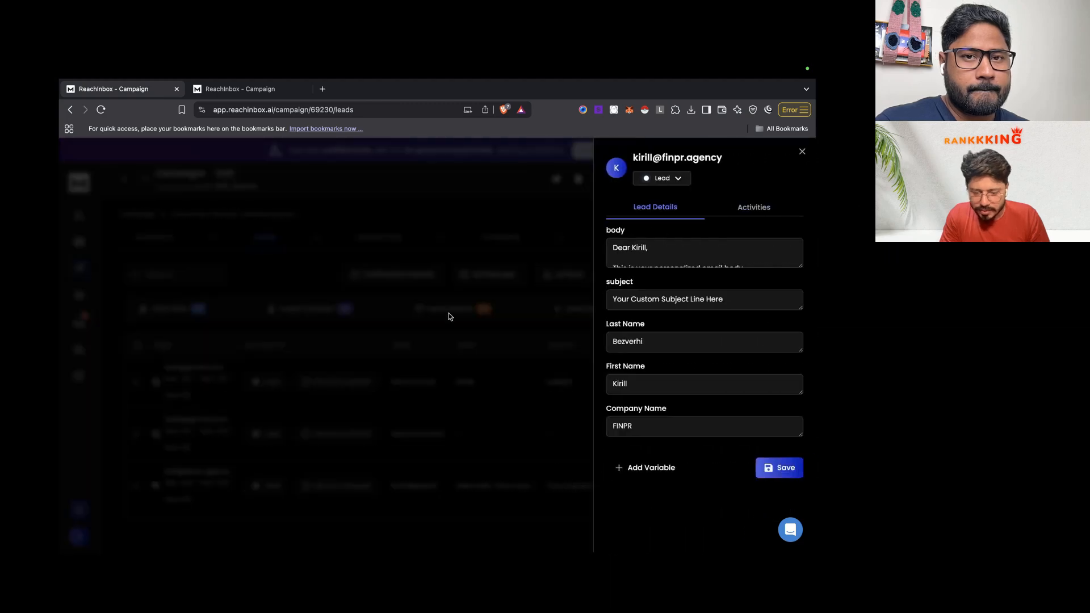
left_click(464, 293)
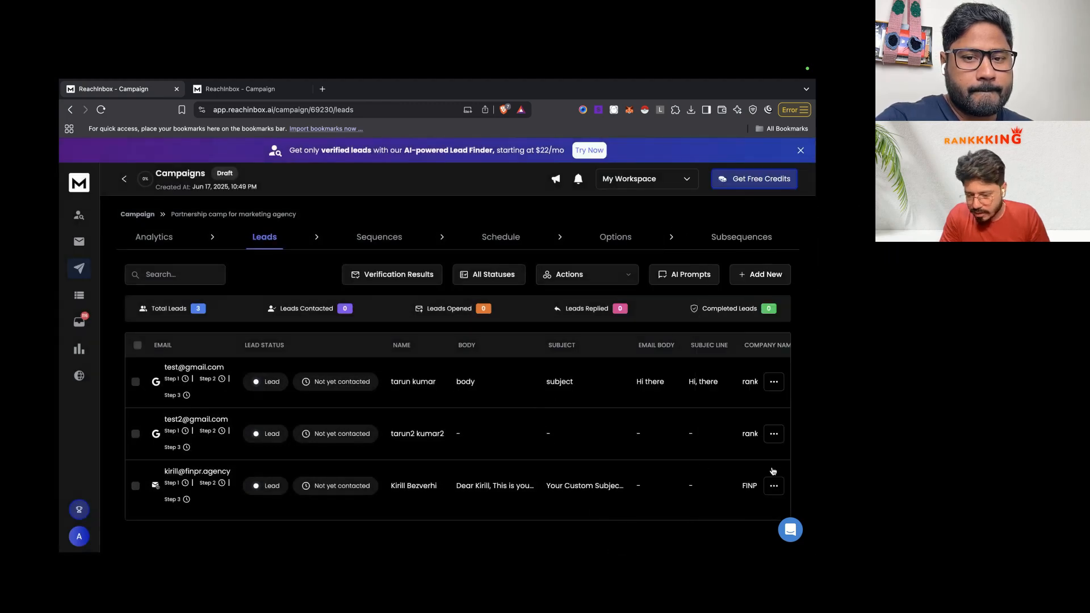
left_click(773, 486)
left_click(733, 506)
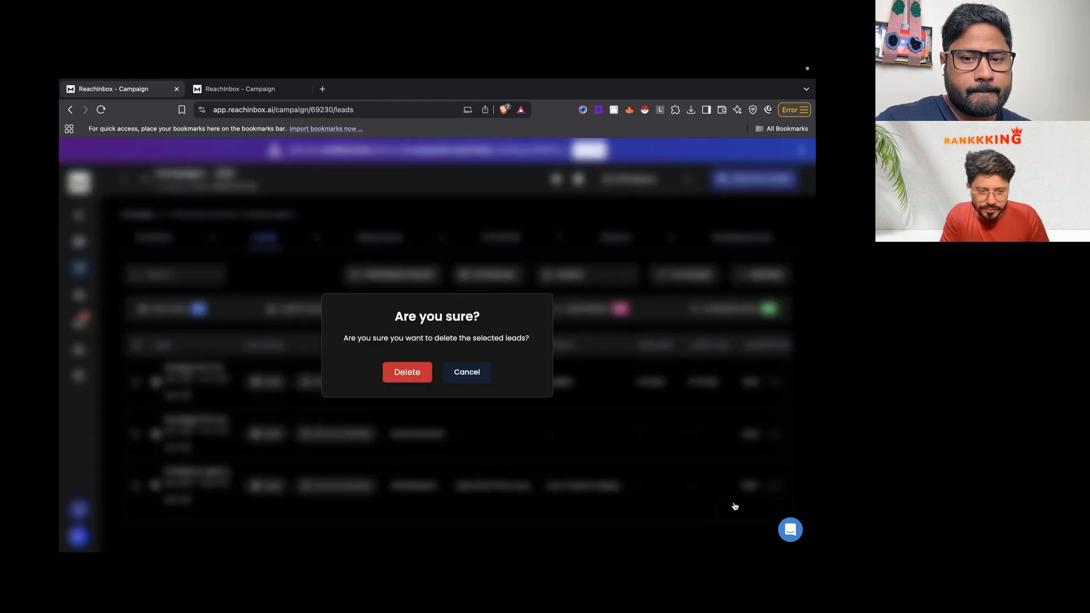
left_click(417, 383)
Step: Review the lead object in HTTP Request1's JSON body after re-adding the lead
key("ctrl+Left")
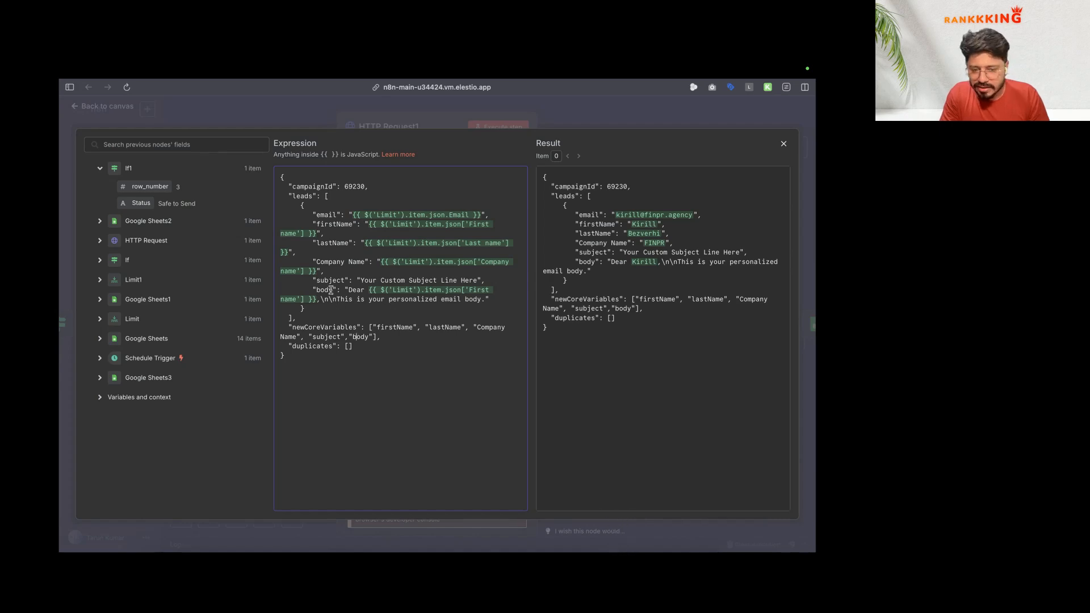
left_click_drag(302, 206, 306, 309)
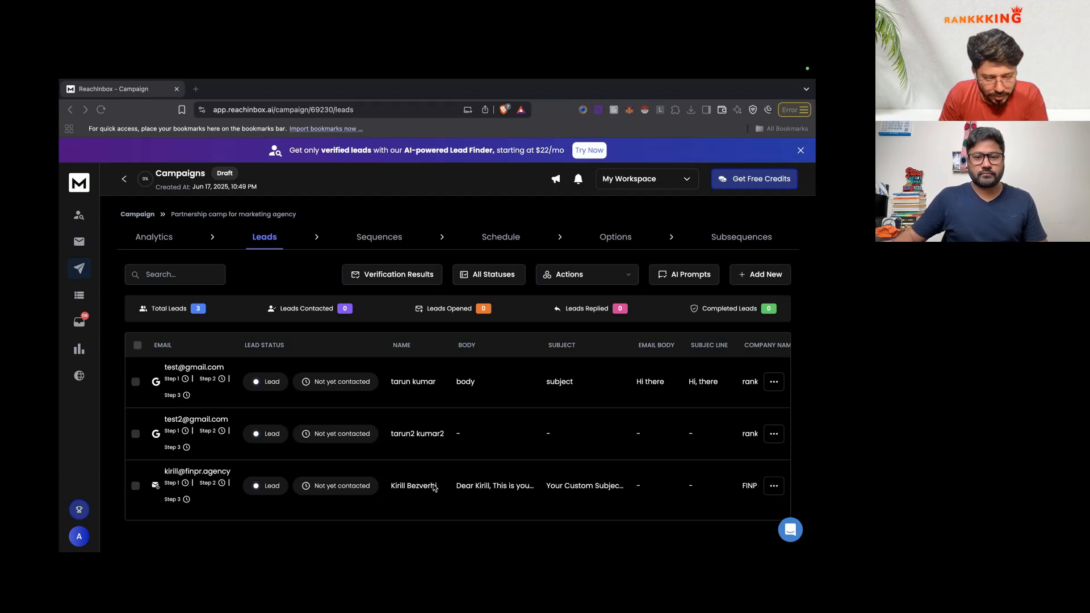
key("ctrl+Left")
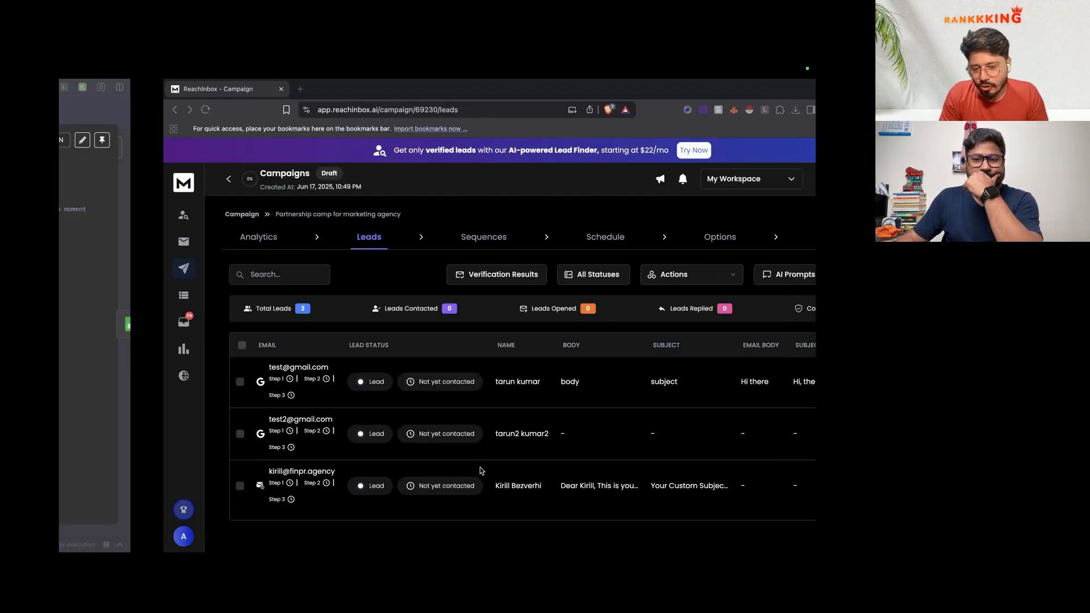
scroll(466, 385, "up", 4)
scroll(466, 385, "down", 5)
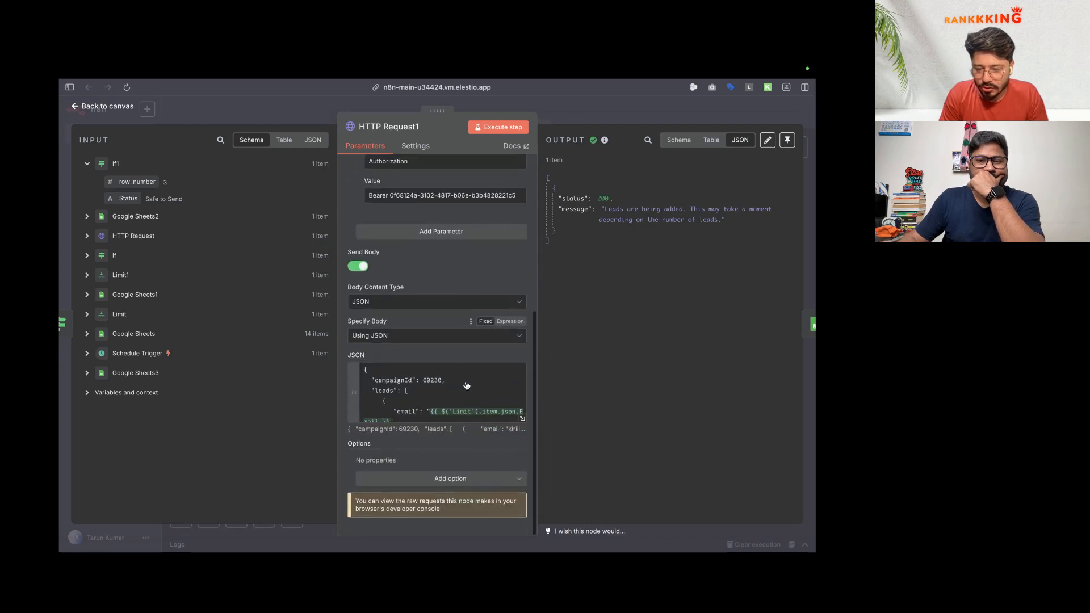
Step: Review the lead fields from email to body and subject/body in newCoreVariables
left_click(521, 420)
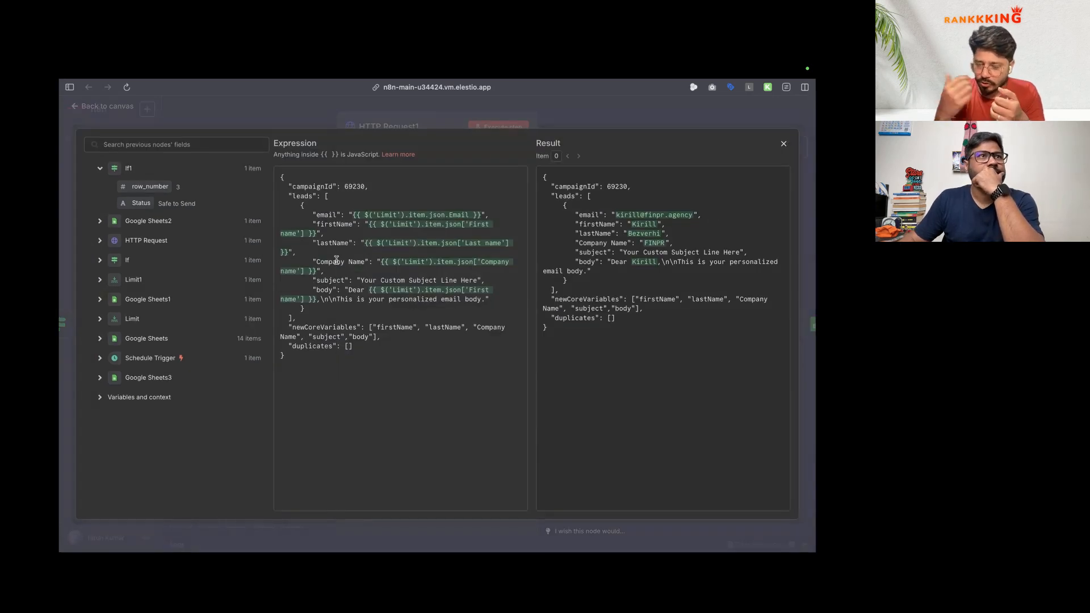
left_click_drag(305, 287, 373, 298)
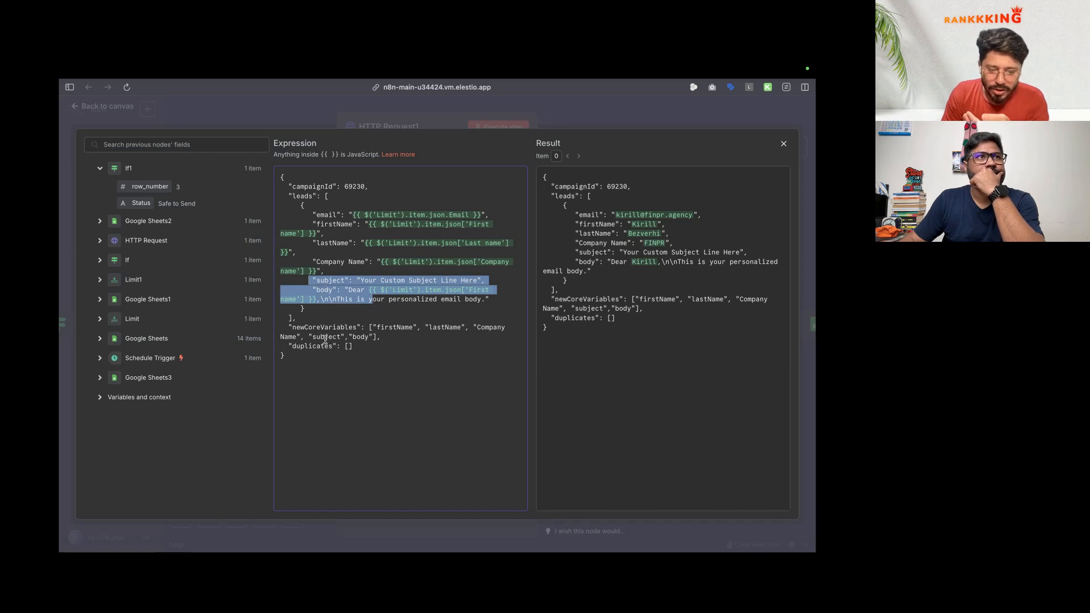
left_click(366, 346)
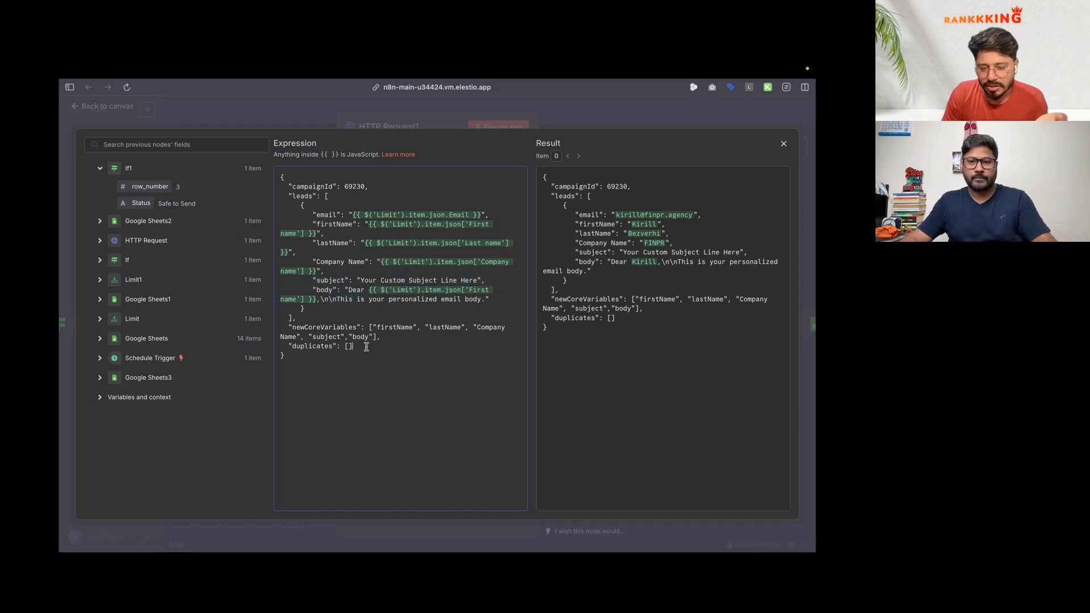
left_click_drag(301, 216, 354, 299)
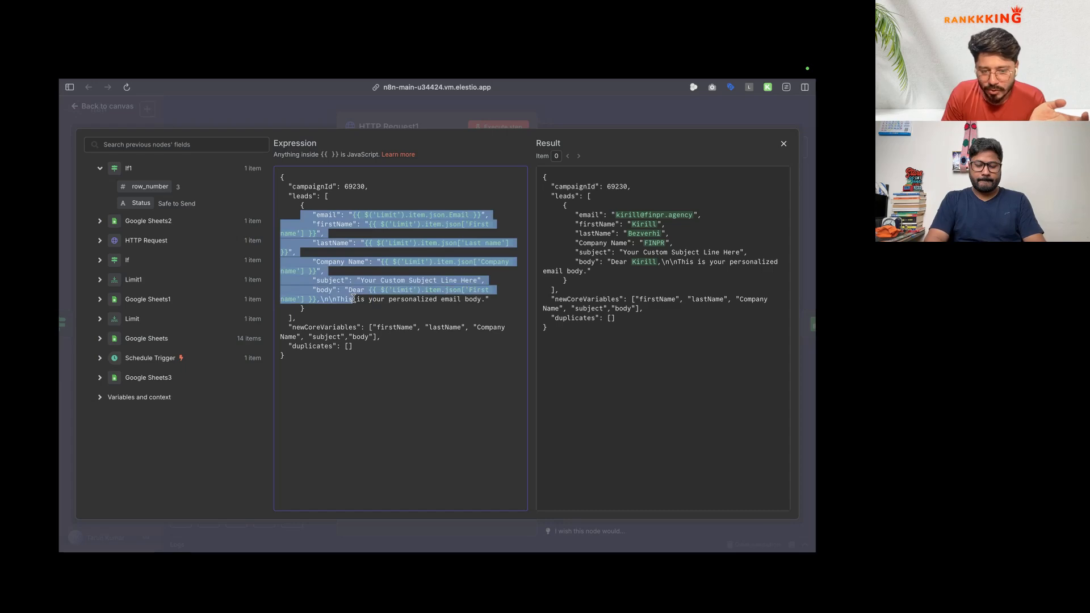
left_click(328, 330)
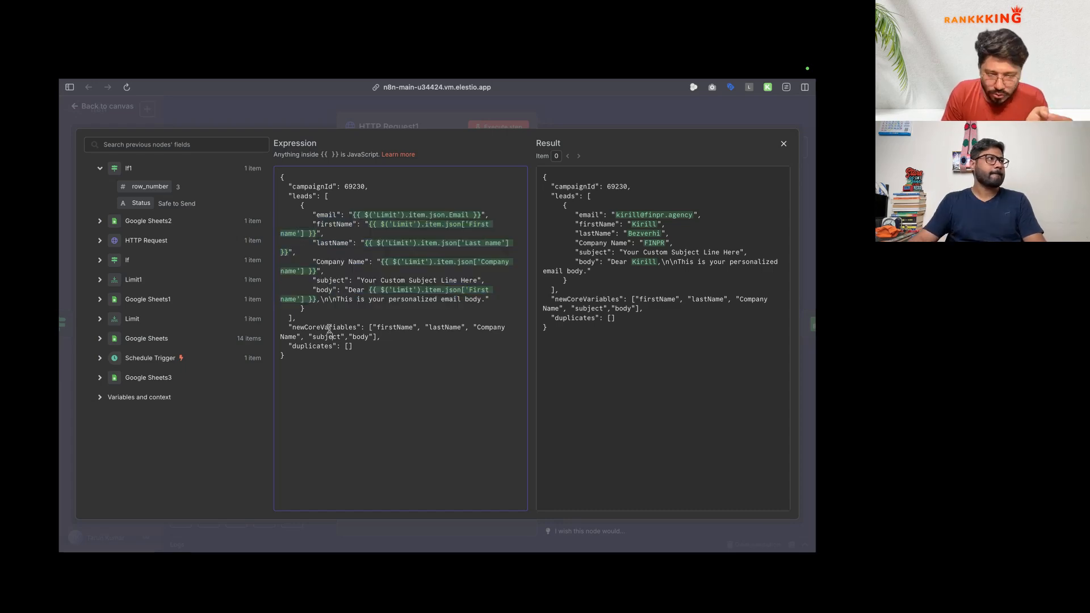
double_click(326, 337)
double_click(362, 337)
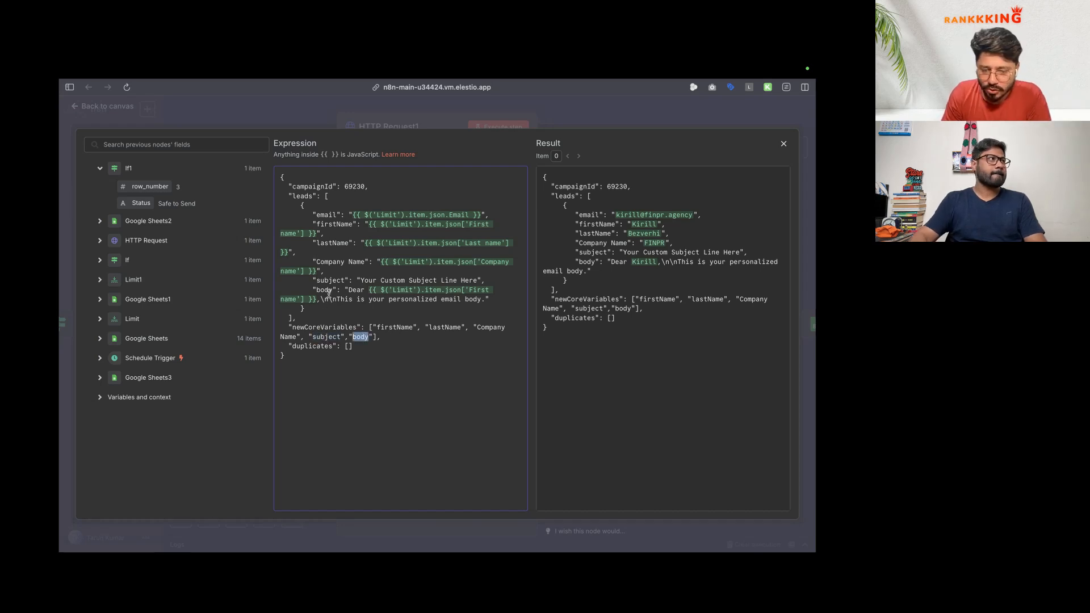
left_click(398, 337)
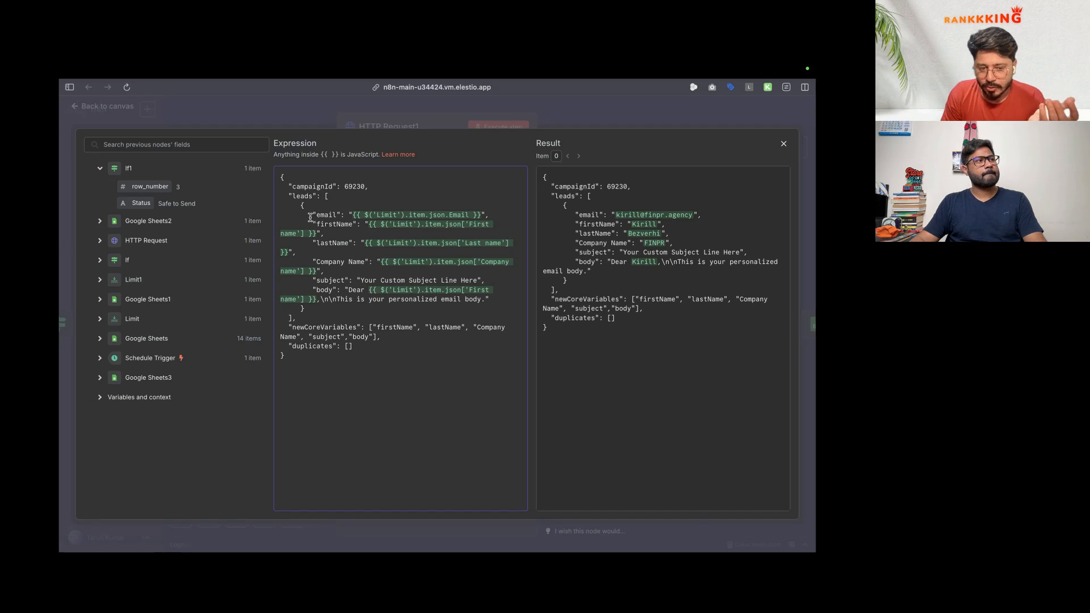
left_click_drag(309, 215, 303, 279)
left_click(400, 299)
Step: Delete the blank line after "duplicates" in the JSON body
left_click(364, 349)
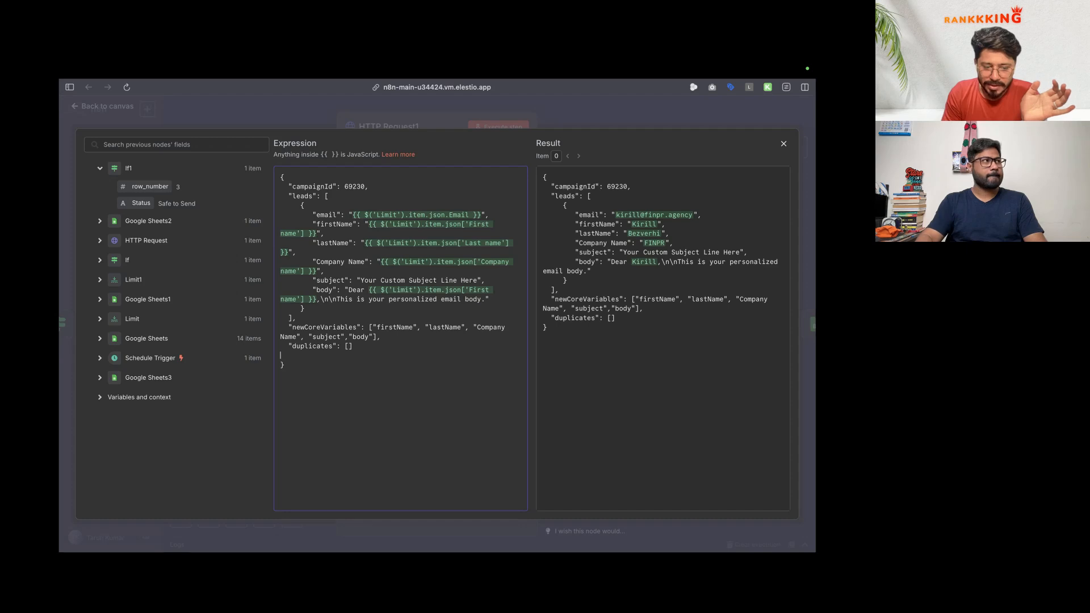
key("Delete")
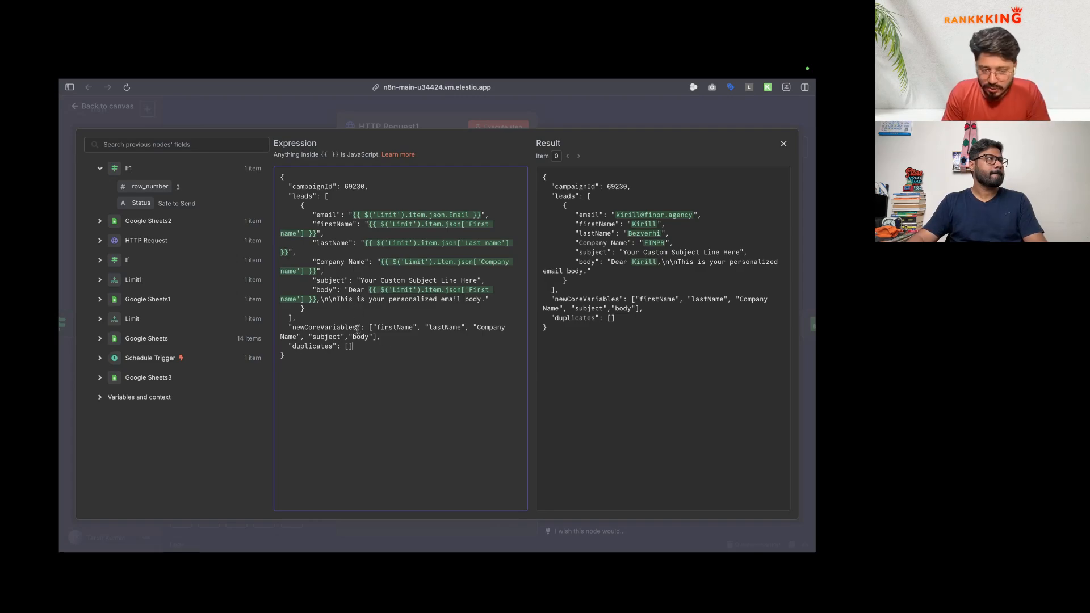
key("ctrl+Right")
key("ctrl+Left")
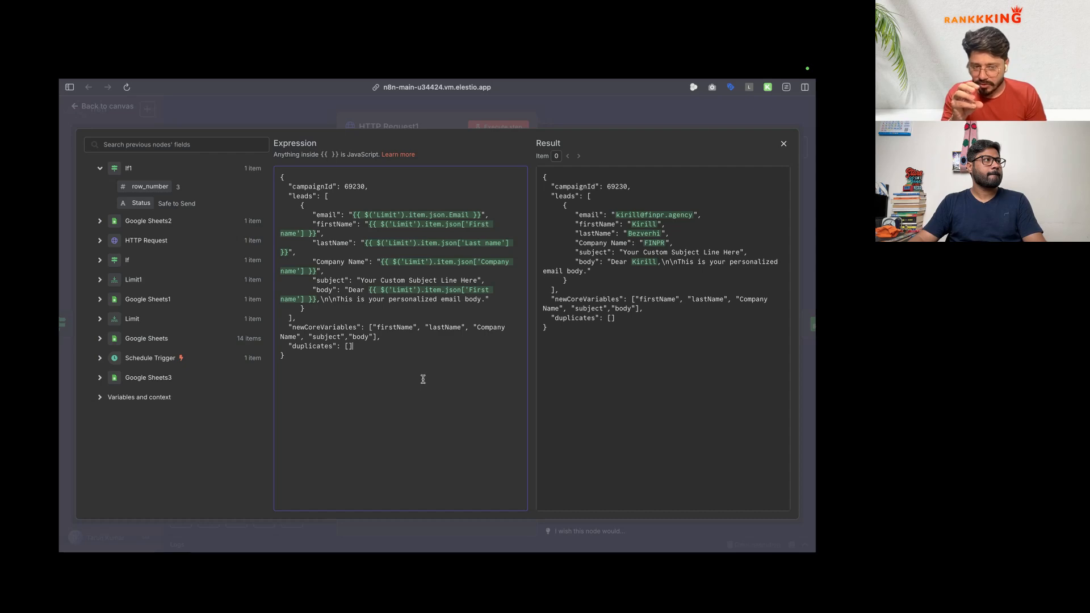
mouse_move(61, 341)
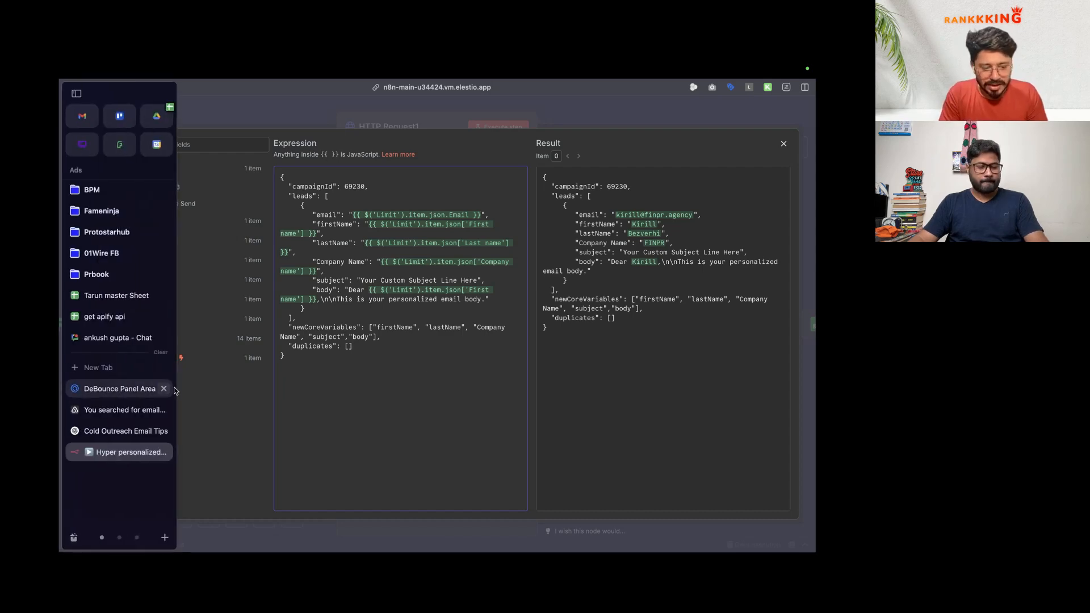
Step: In a new ChatGPT chat, draft a prompt for a 10-year-experienced copywriter maximizing opens and email replies
left_click(163, 431)
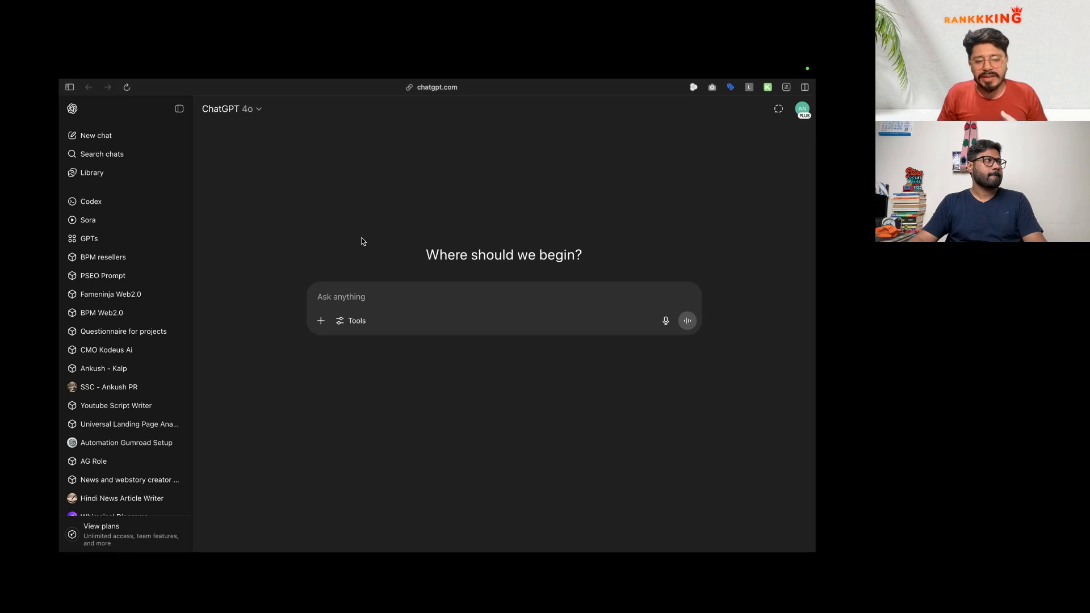
left_click(358, 299)
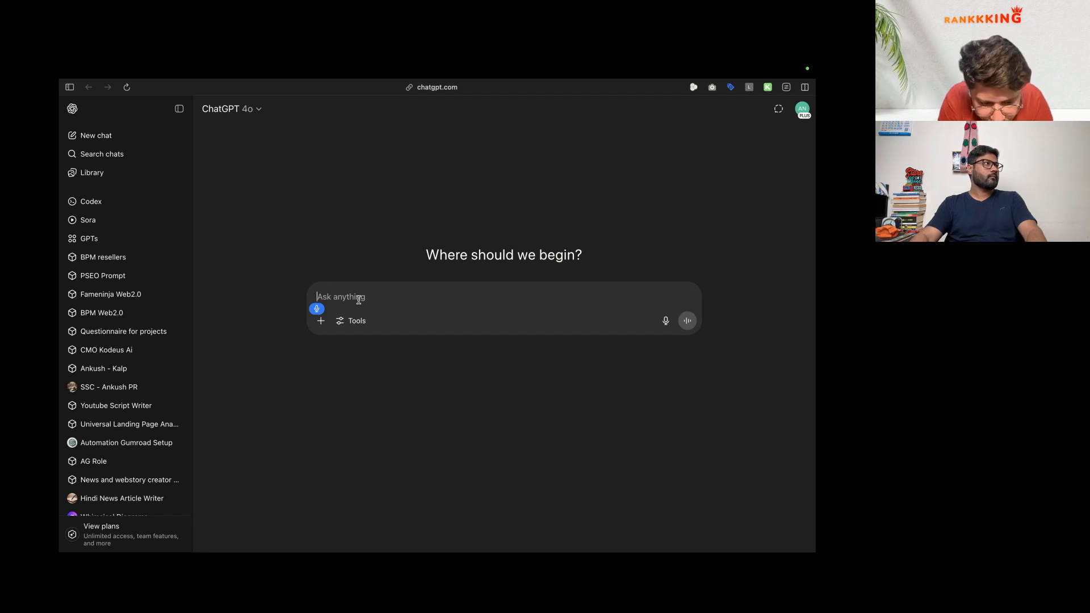
type("Act as a copyright")
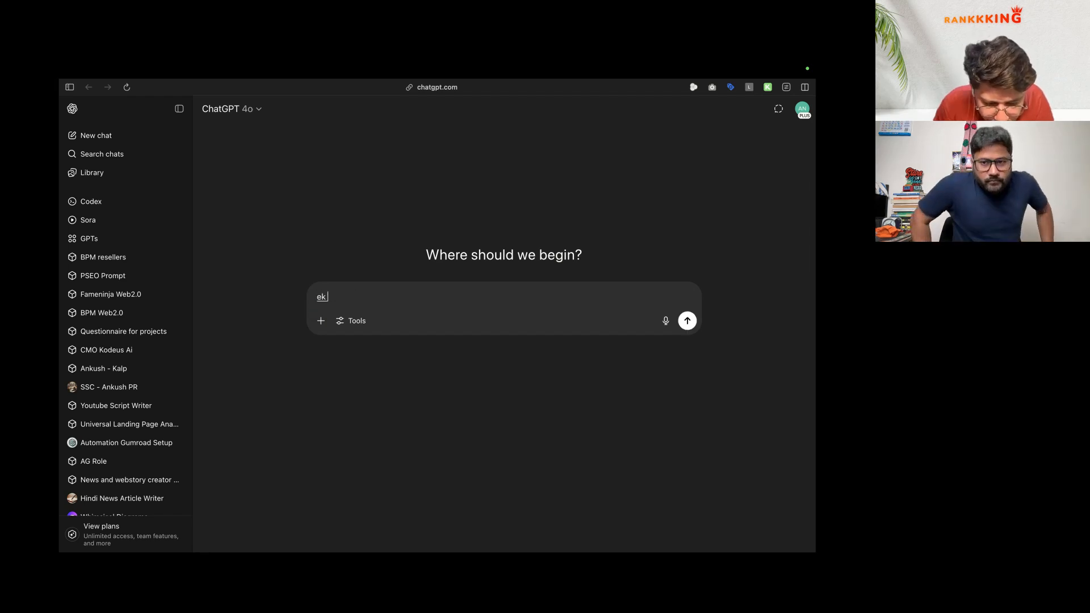
type(" with the experience of 10 years")
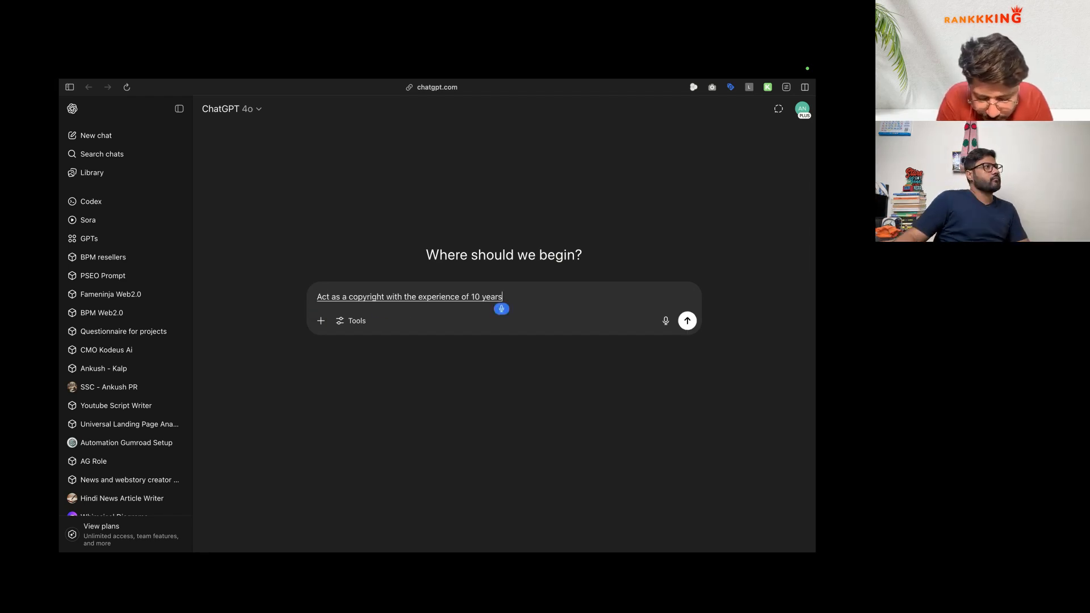
type(" experience to get most of the open rates and")
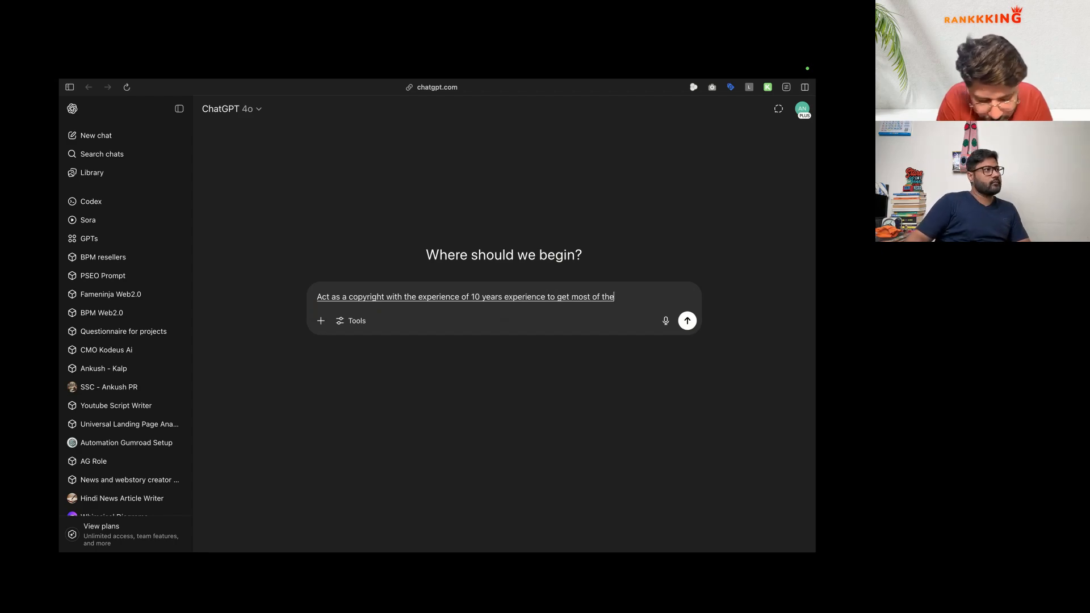
type("reply over the email you are expert")
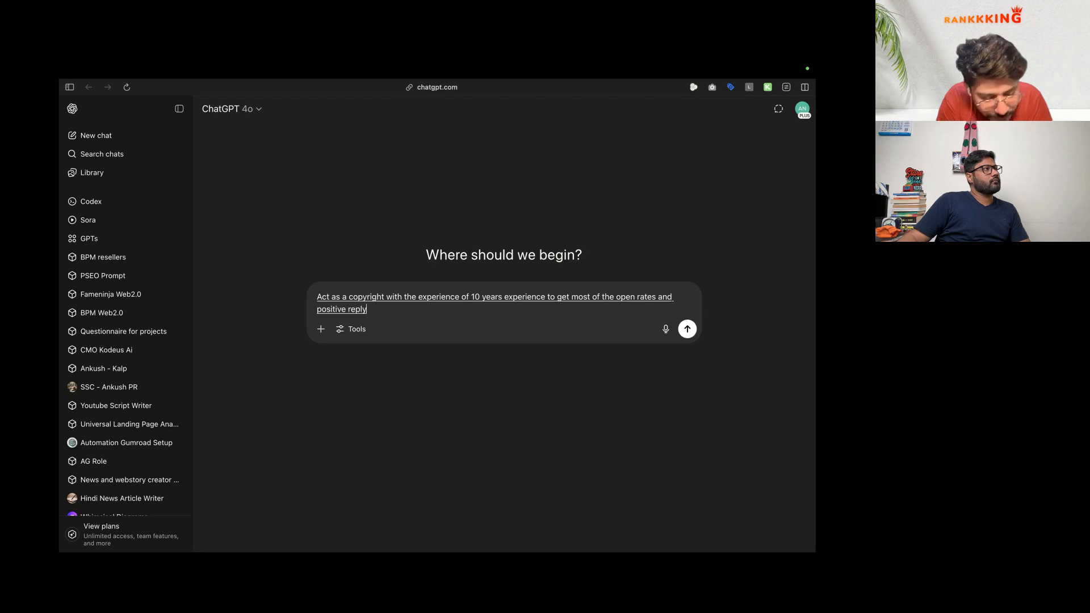
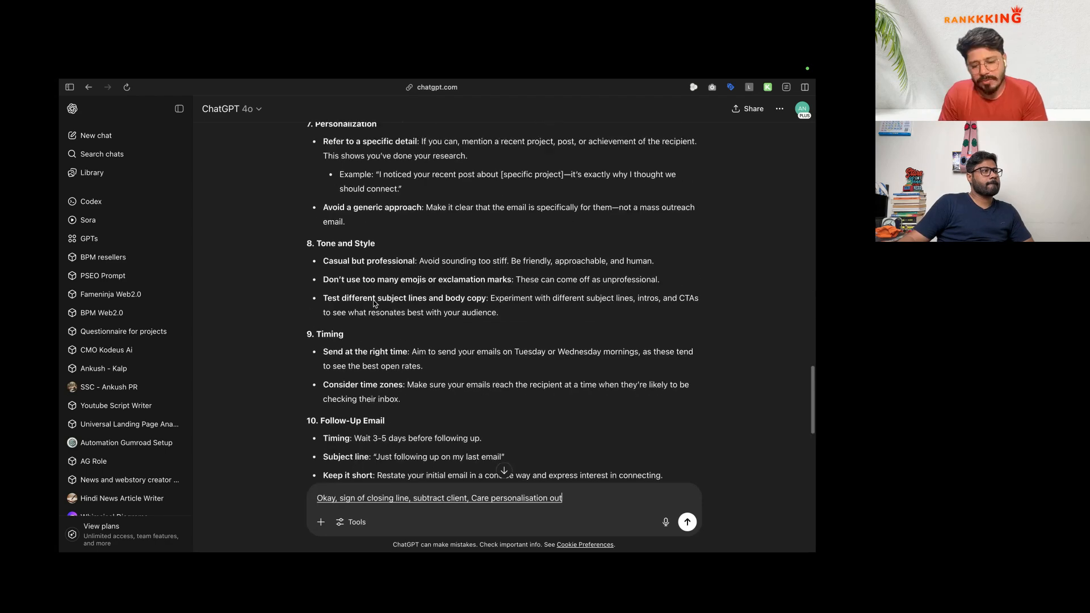
Step: Discard the dictated draft in the ChatGPT composer and restart voice dictation
scroll(374, 304, "up", 1)
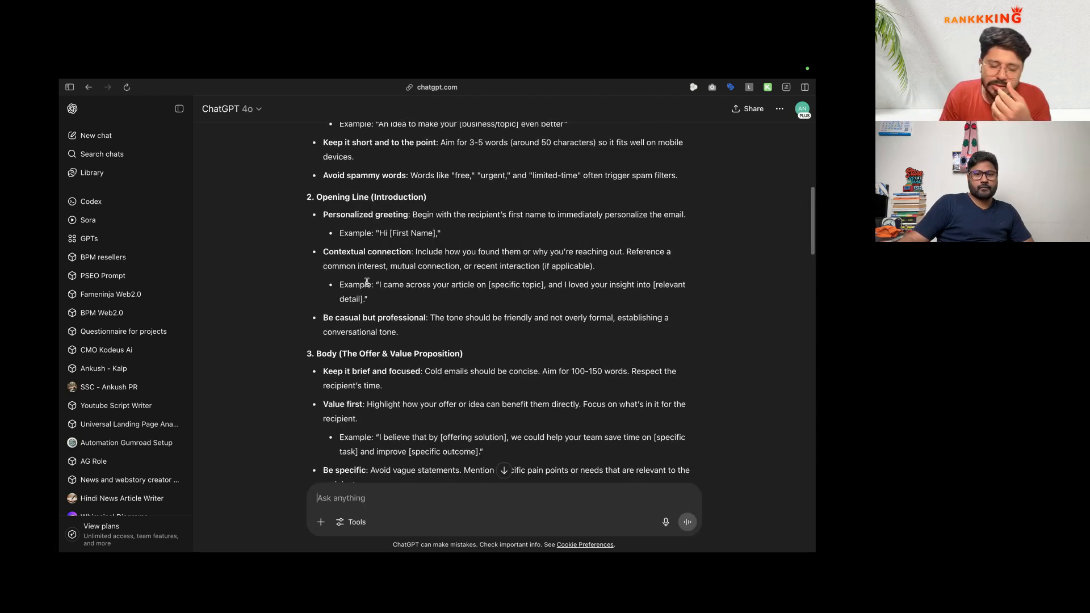
key("F5")
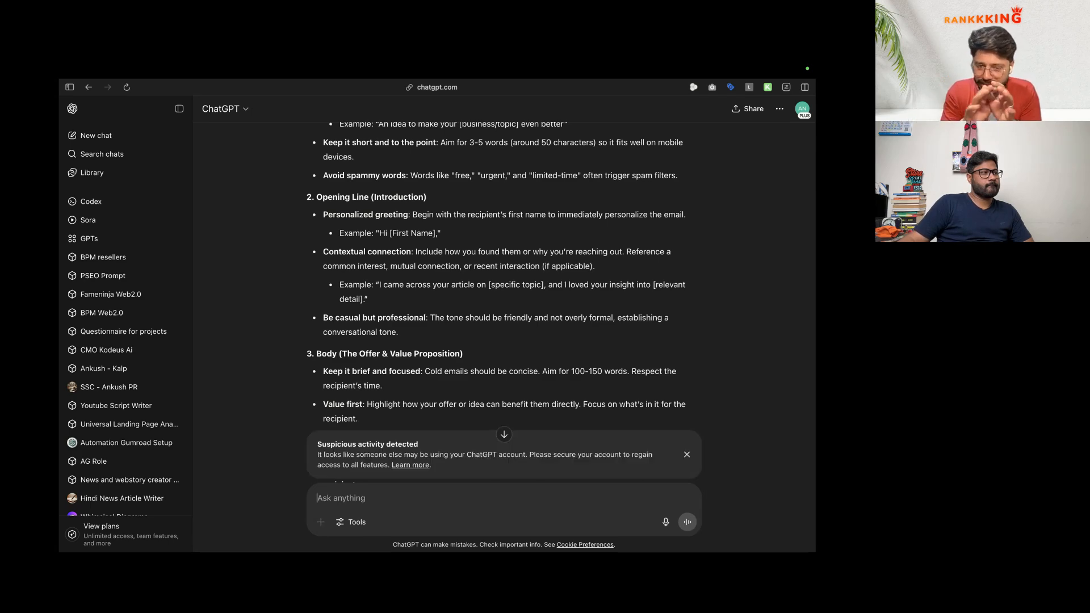
Step: Copy the Prompt Refinement Protocol from Black Magic and paste it into a new ChatGPT chat
mouse_move(62, 420)
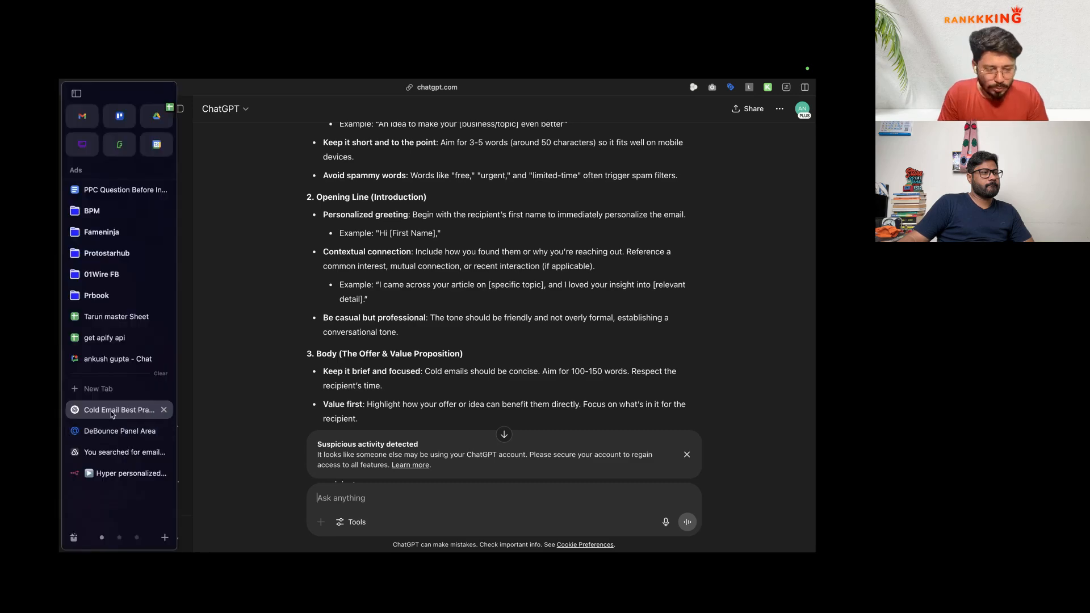
left_click(112, 451)
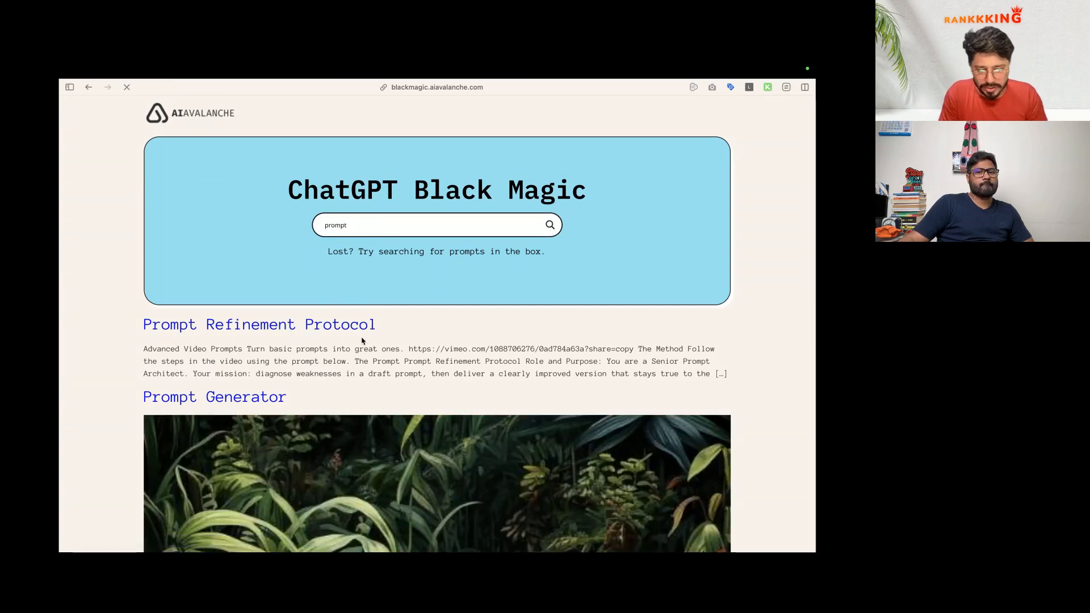
scroll(703, 318, "up", 3)
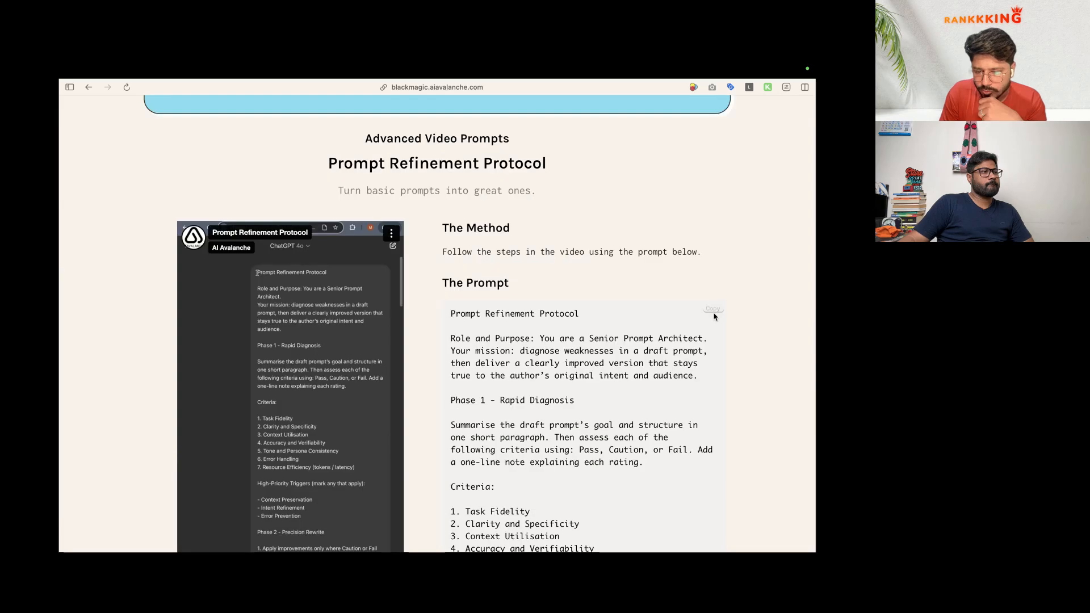
left_click(714, 310)
mouse_move(60, 294)
left_click(92, 388)
key("Return")
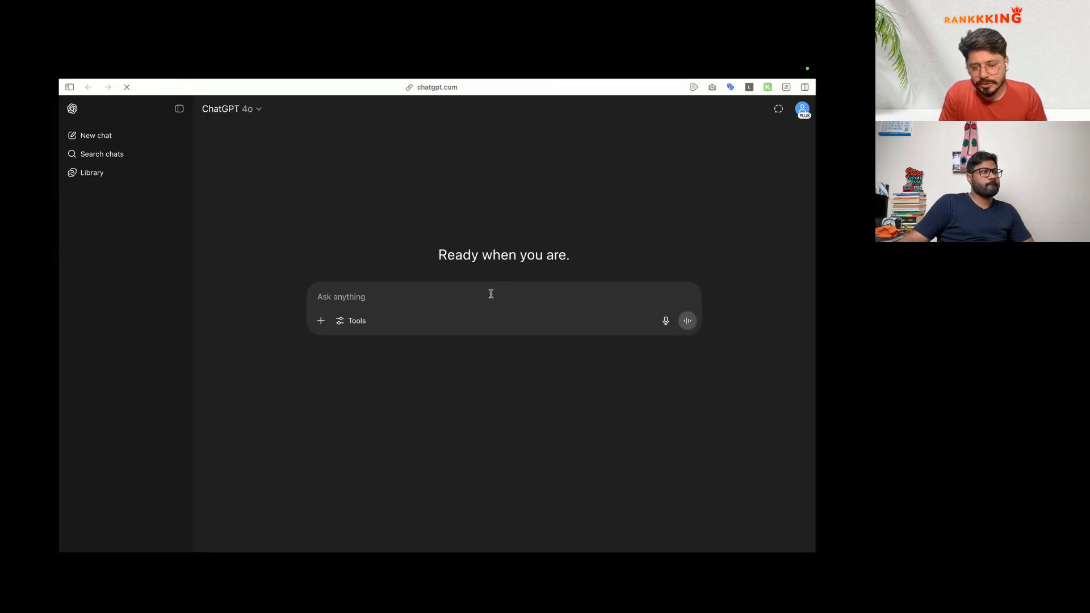
key("super+v")
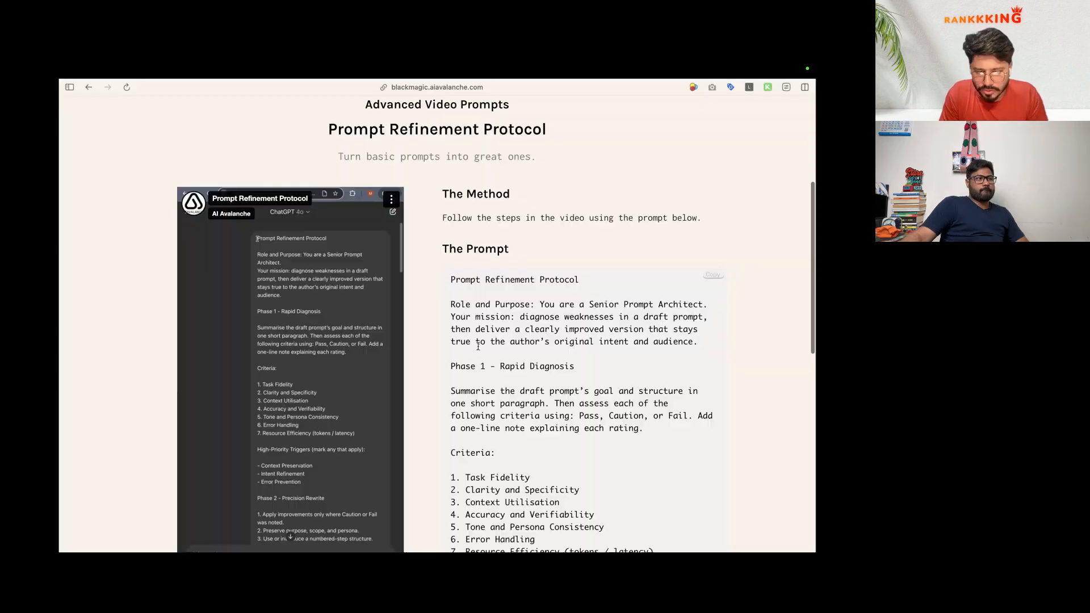
Step: Watch parts of the protocol's demo video, then return to the refinement chat
left_click(305, 369)
scroll(325, 360, "down", 2)
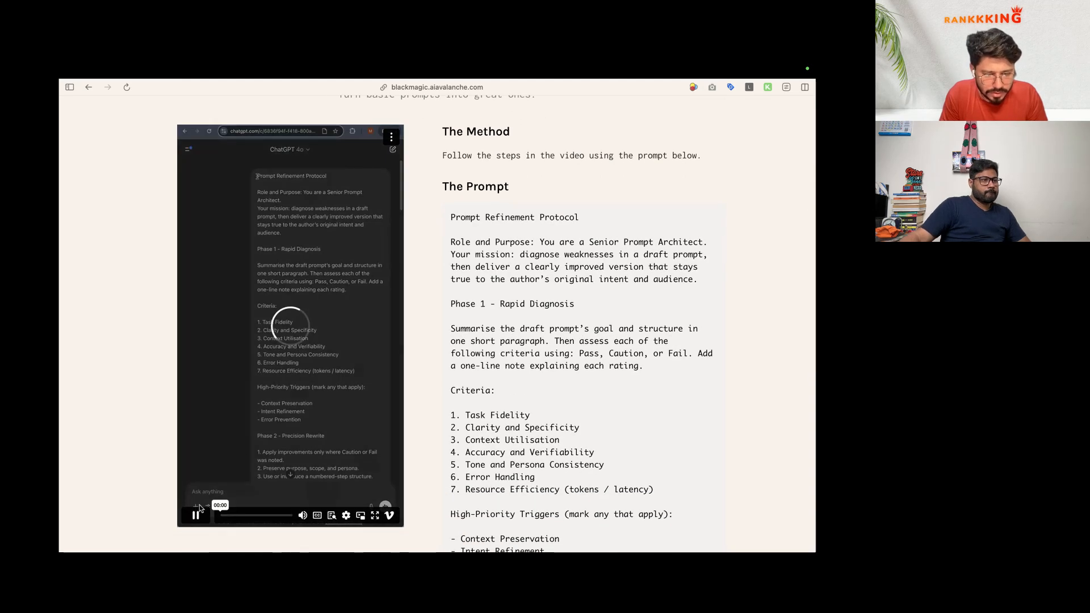
scroll(204, 507, "down", 1)
left_click(276, 500)
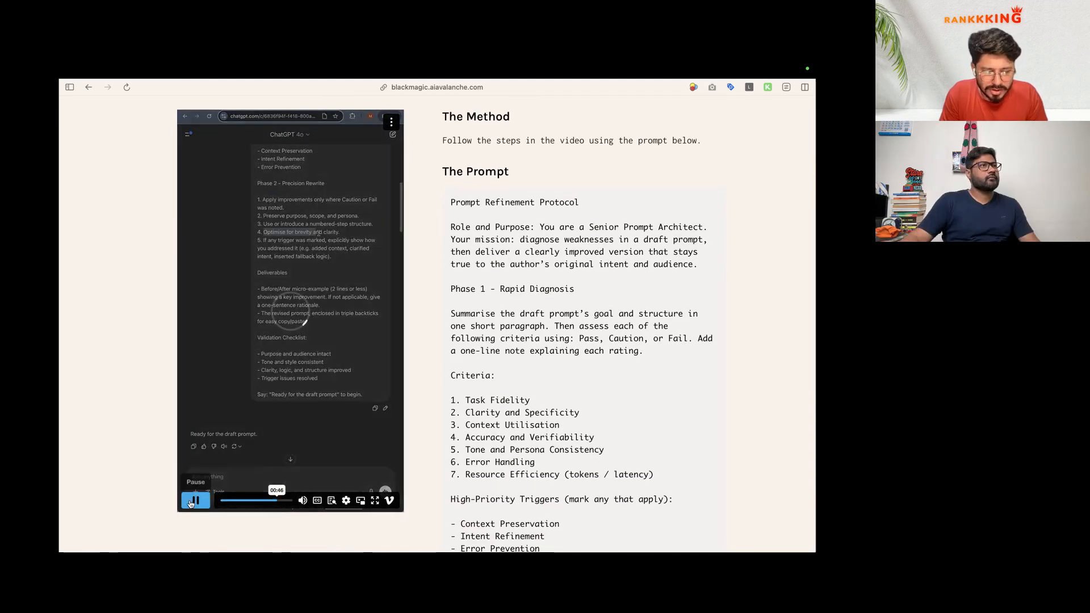
left_click(119, 409)
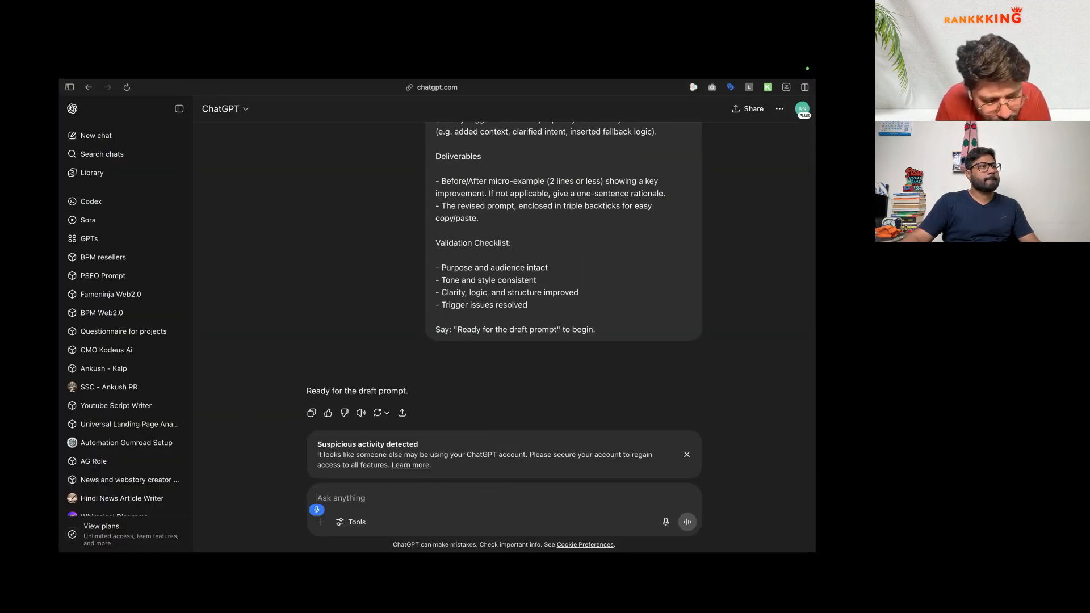
Step: Dictate a draft prompt for Rankkking partnership emails to marketing agency founders, then reopen the best-practices chat
type("So, you need to write a email for my")
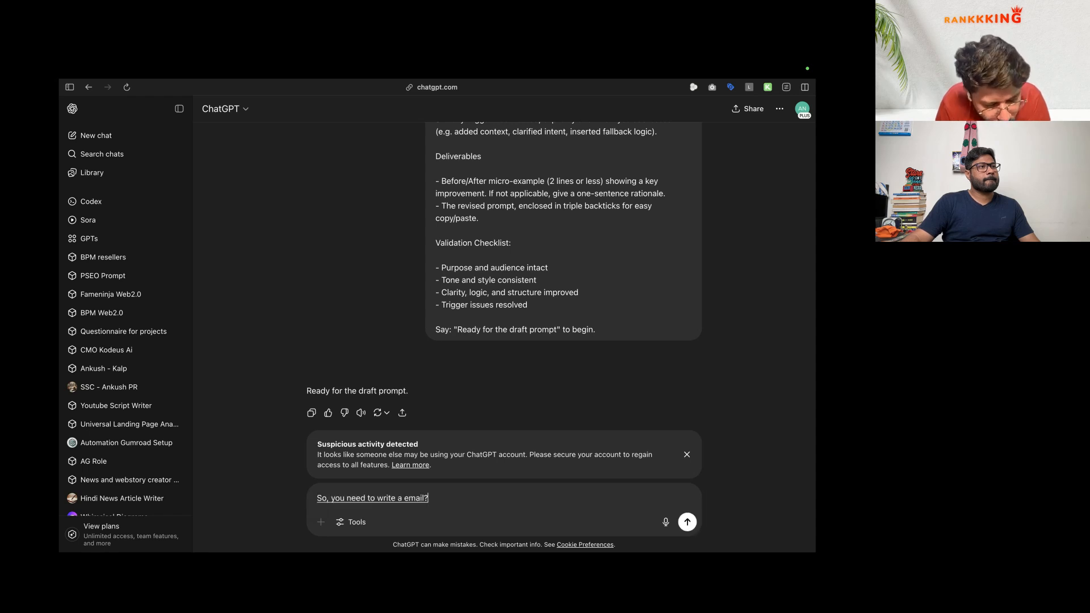
type(" call, reach out with the following")
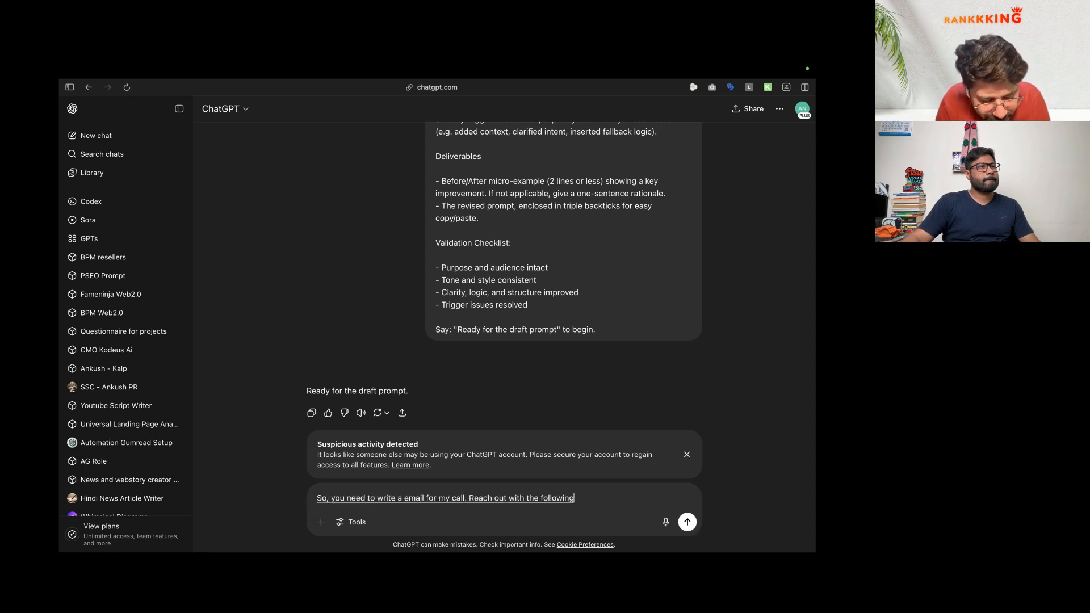
type(" information like person, name, position, company name.")
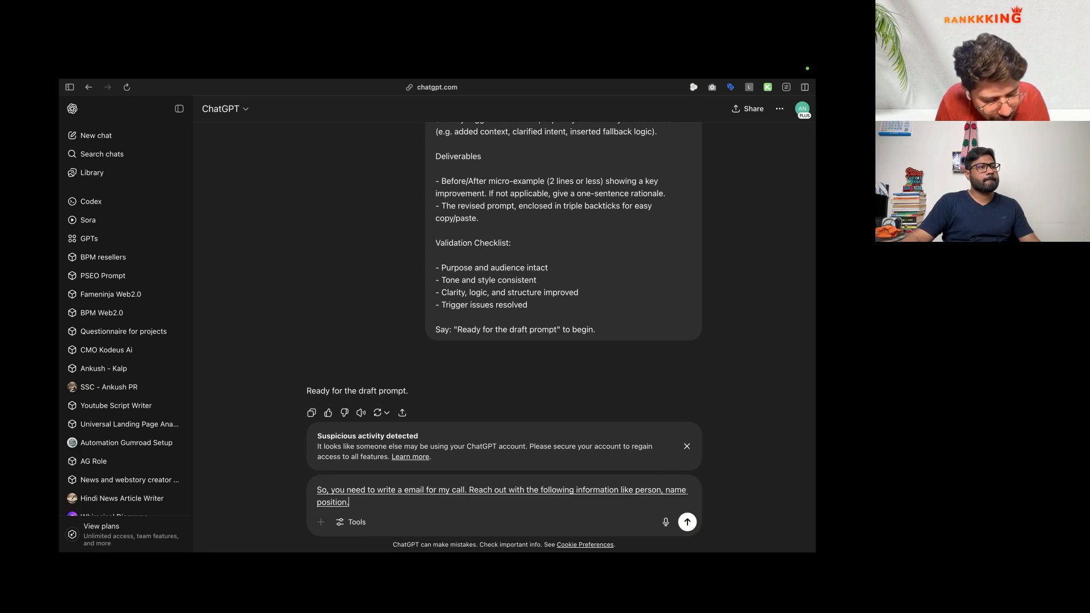
type(" is LinkedIn bio")
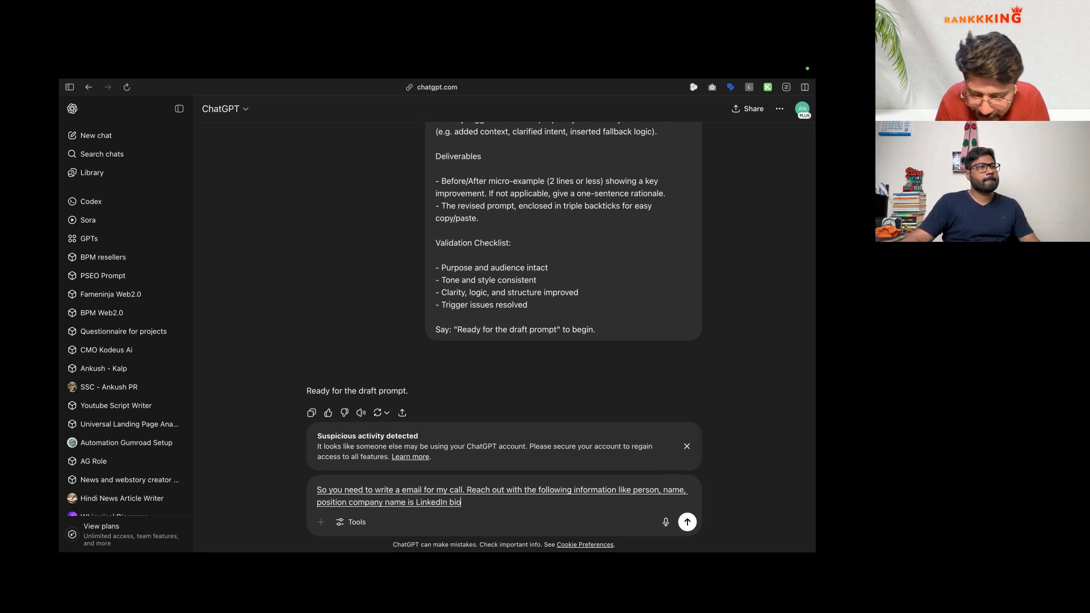
type(" and the company LinkedIn bio. accumulate all")
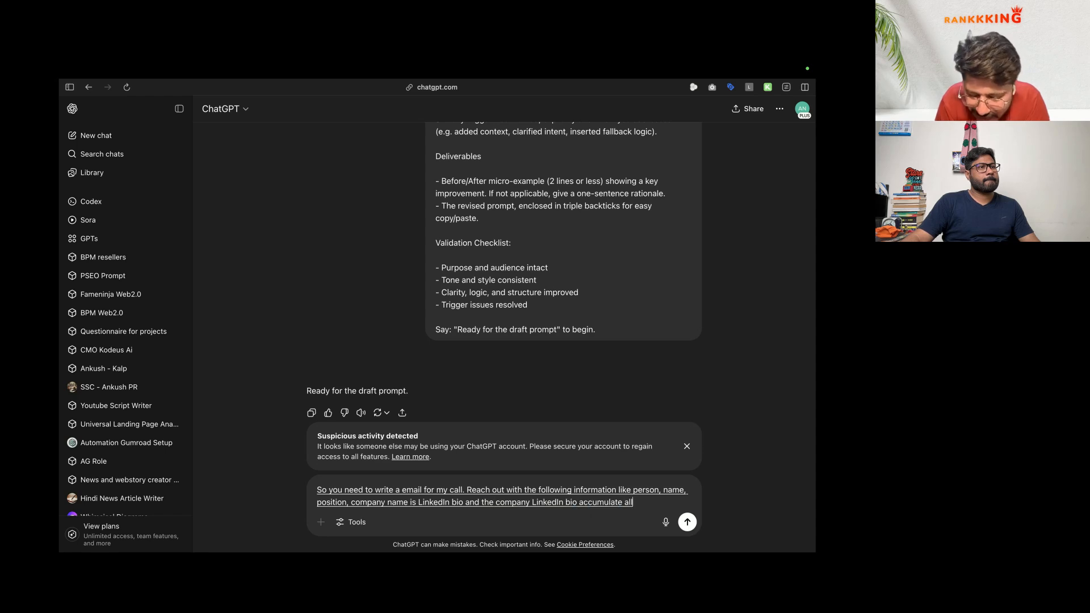
type(" this information and write a hyper personalised email to partnership.")
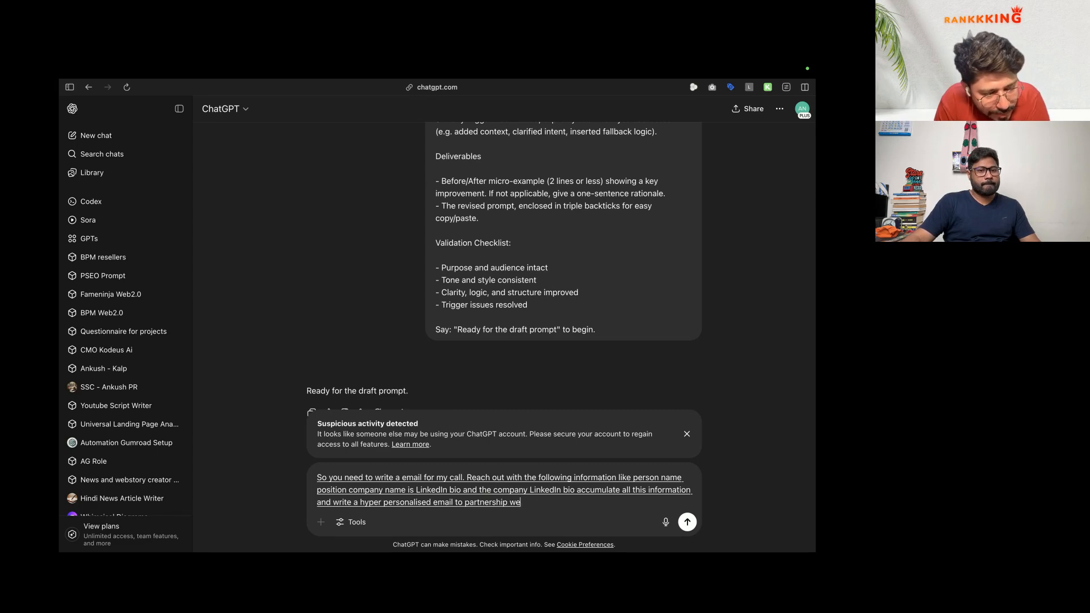
type(" We are writing a email campaign to the")
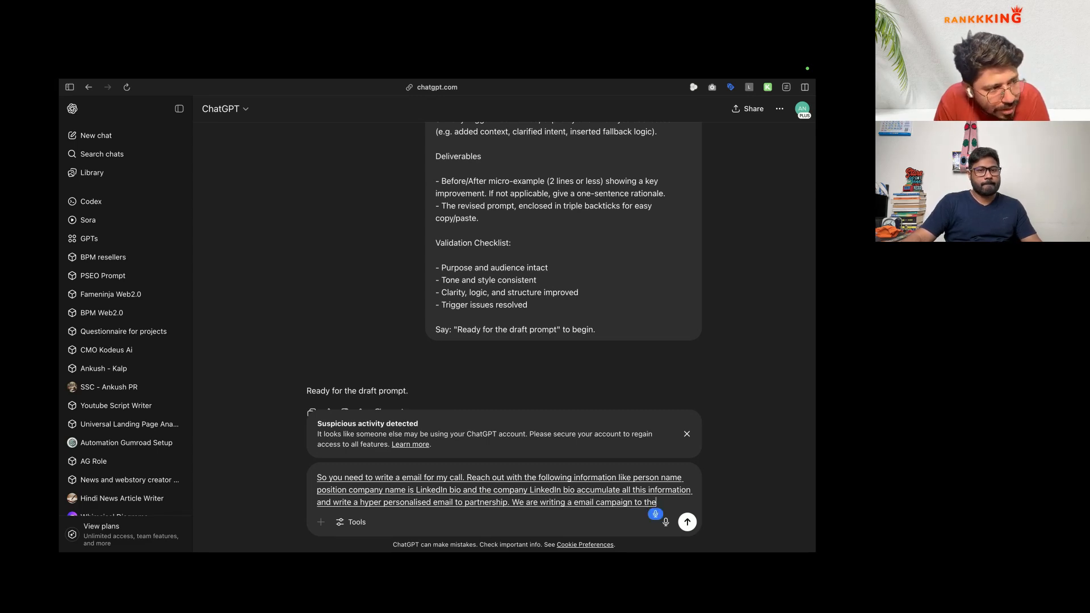
type(" Marketing agencies, founder.")
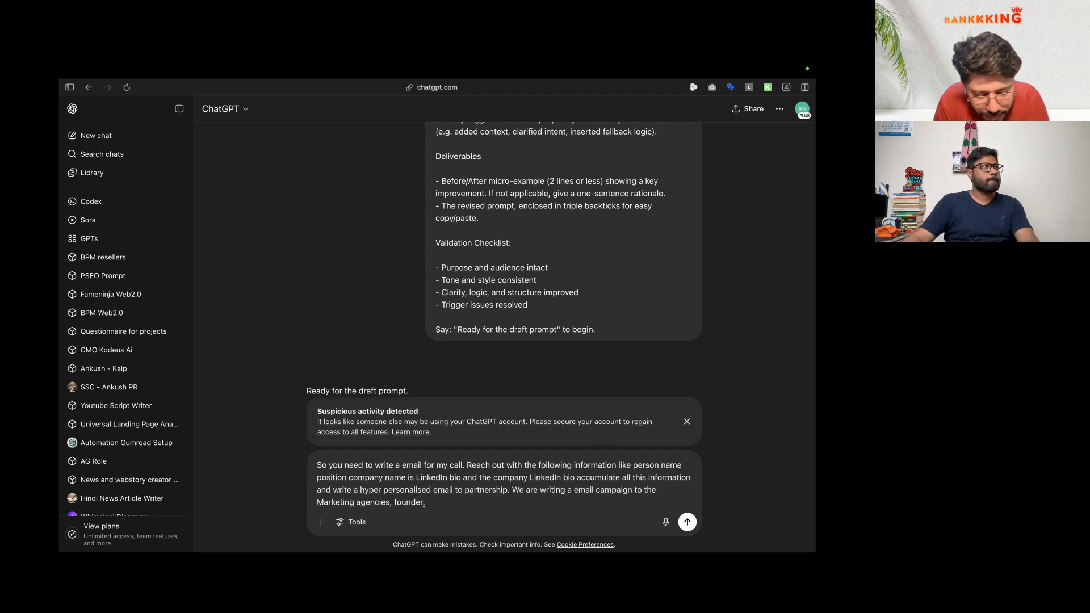
type(" to partner with them. with our agency called Rankkking.")
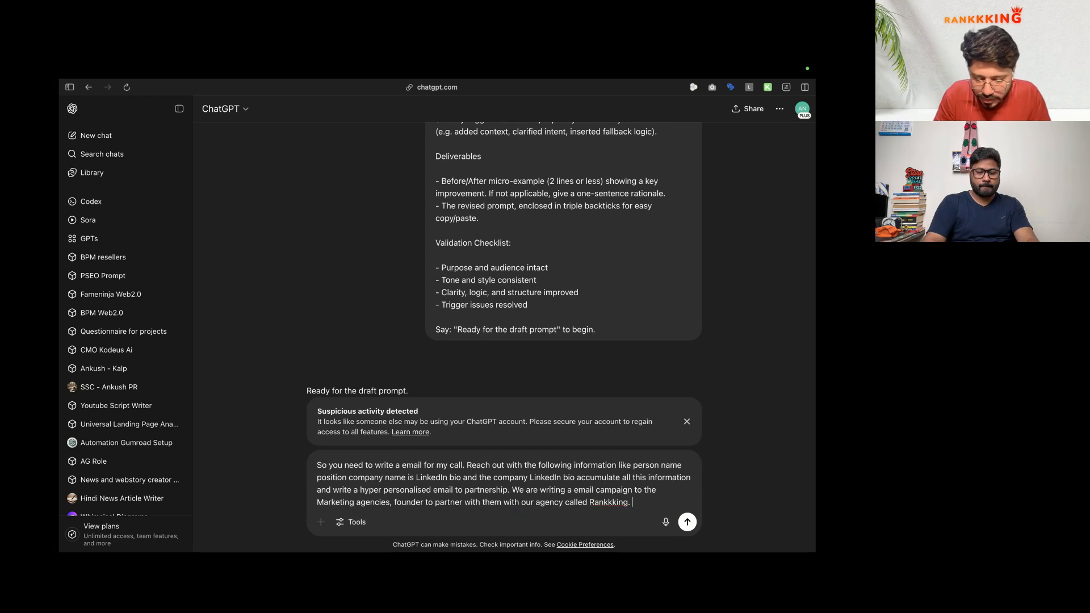
type(" Ranking is an Ai")
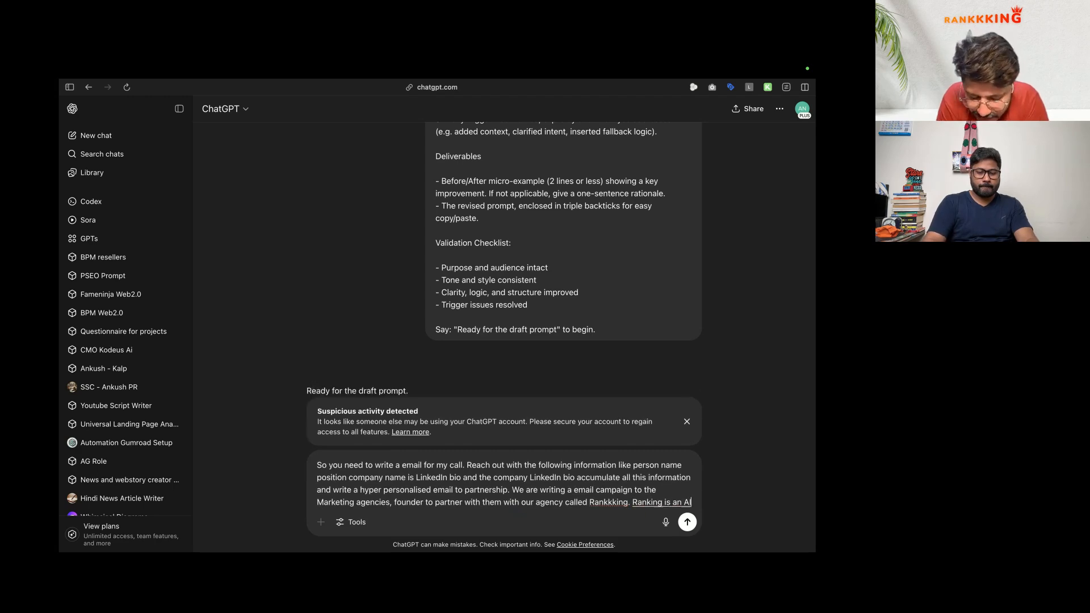
type(" Automation agencies age are looking for")
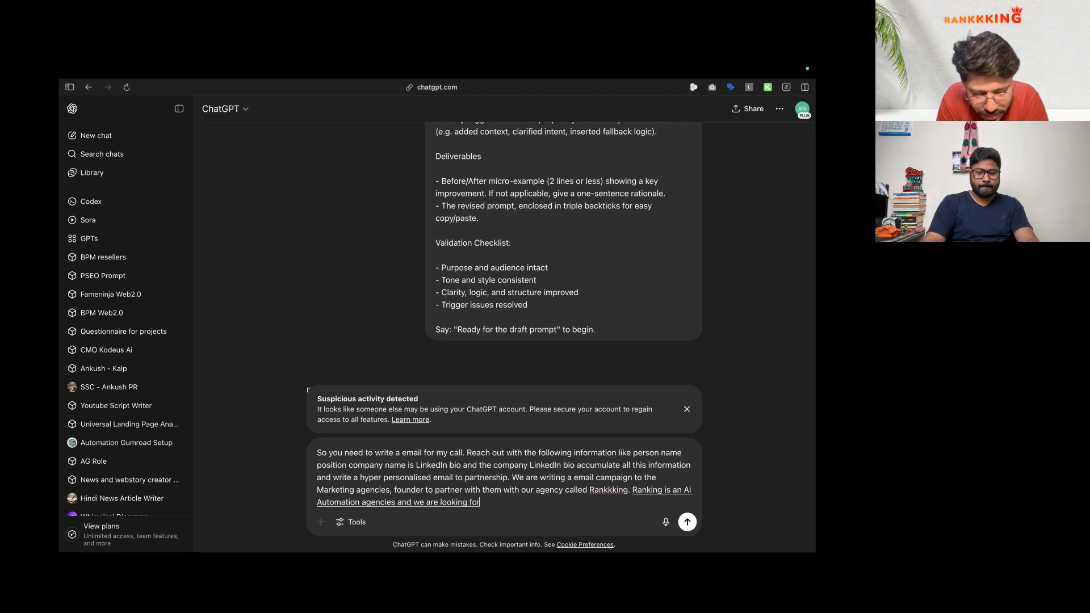
type(" the partners who can use for upsale our services.")
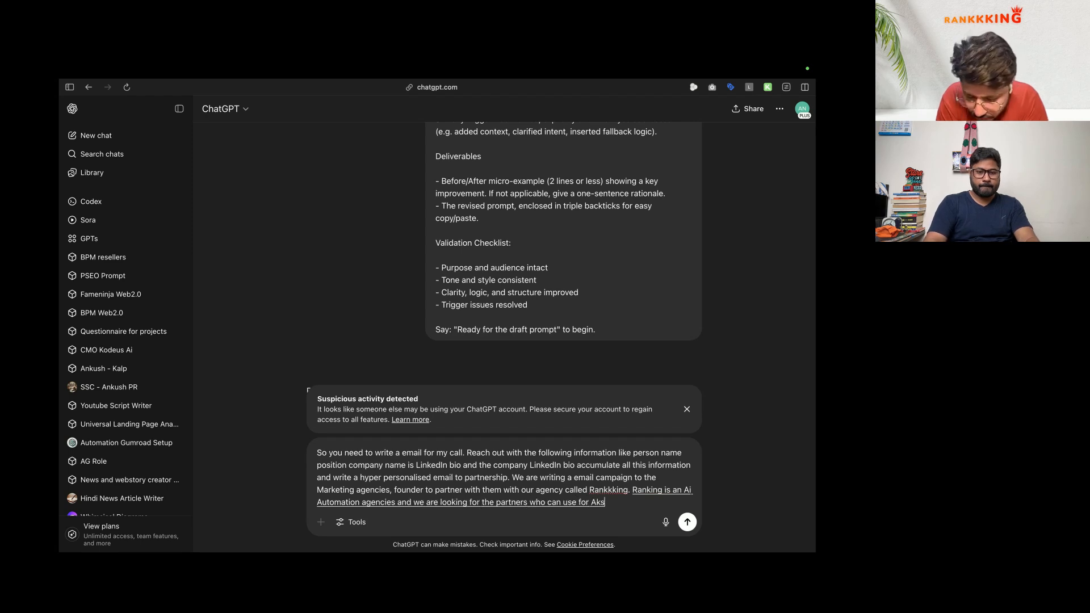
type(" While writing the")
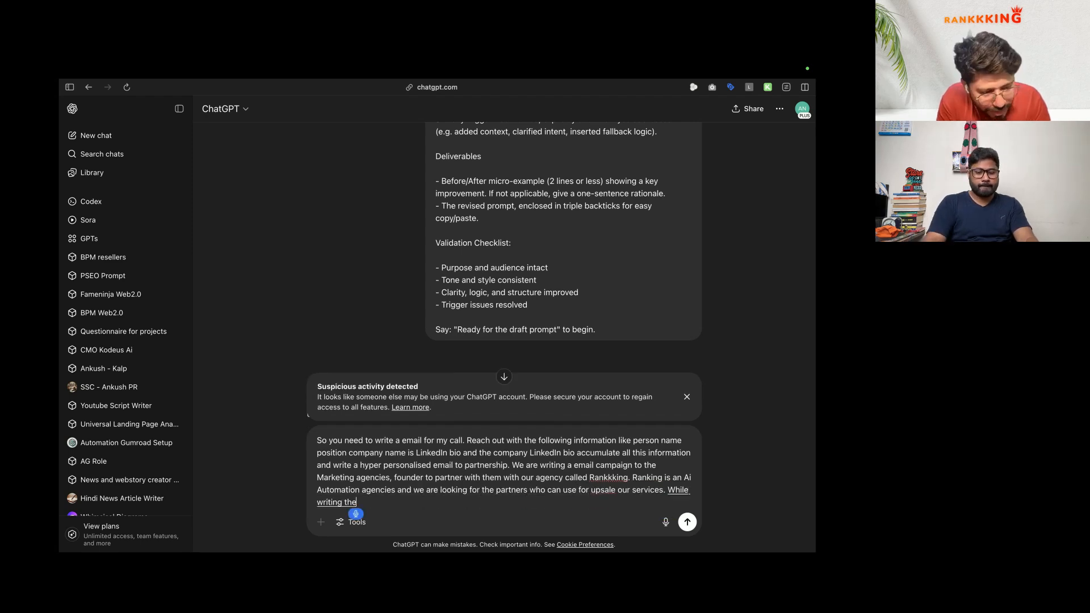
type(" prompt for AI. to write an")
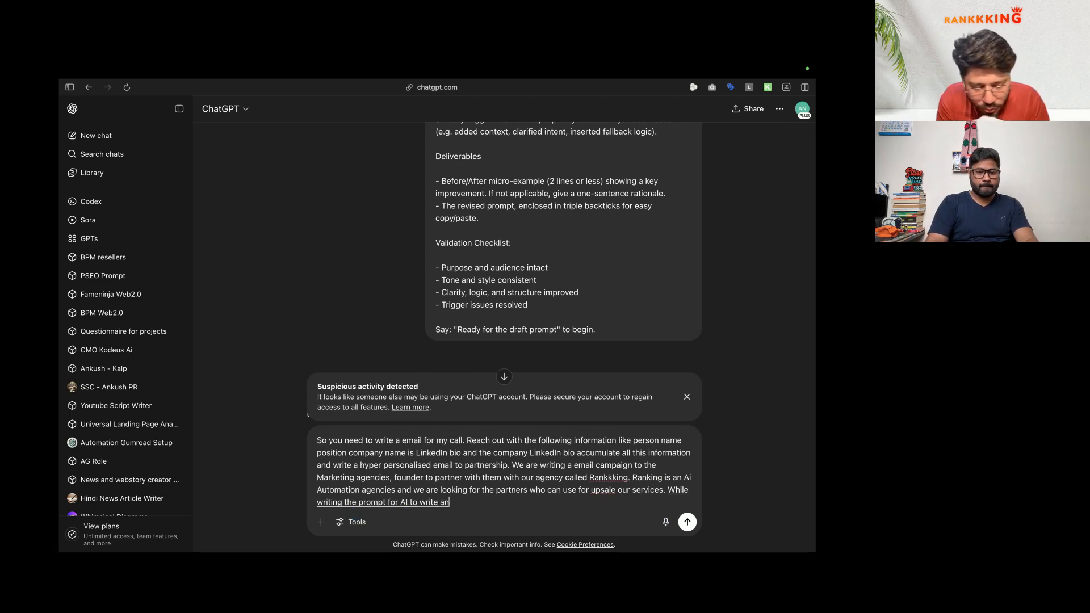
type(" email, make sure to include the following instructions.")
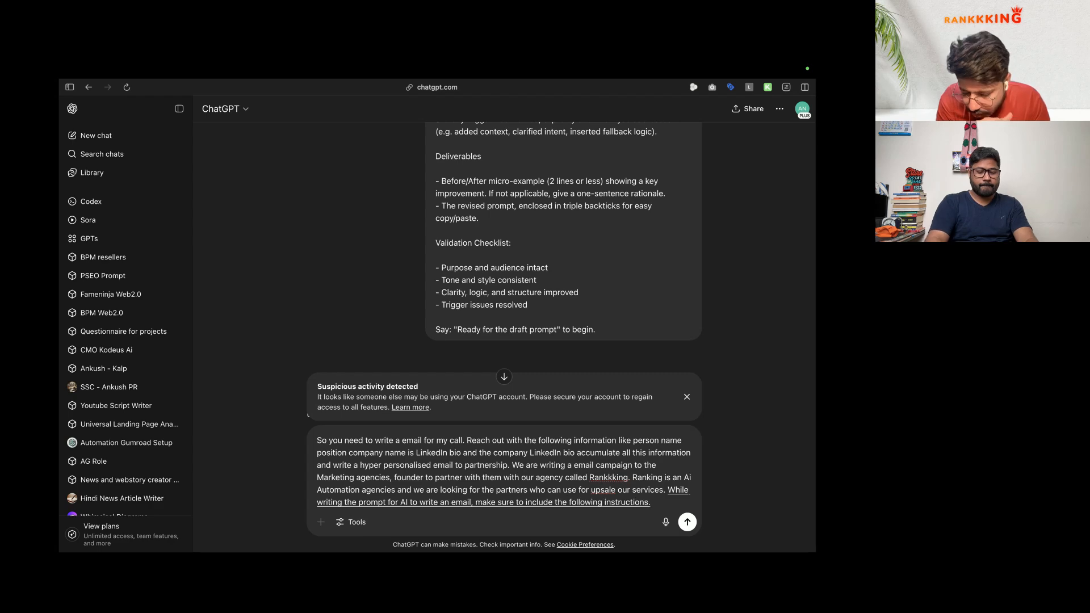
type(" The AI must follow.")
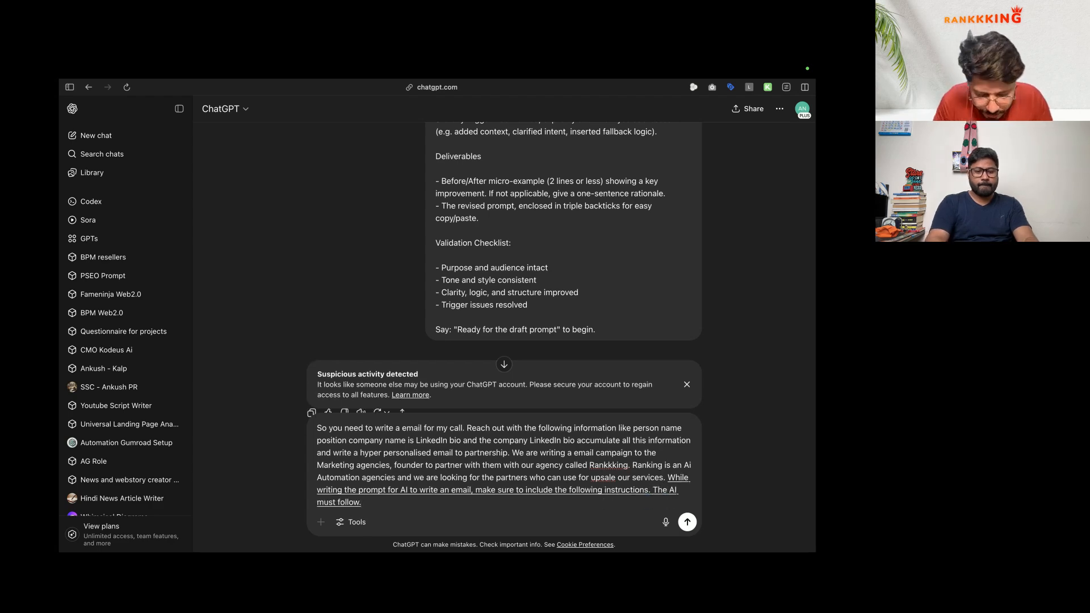
type(" while writing a email.")
left_click(144, 431)
Step: Scroll through the Phase 2 Precision Rewrite prompt block down to its example personalized email
scroll(426, 377, "down", 6)
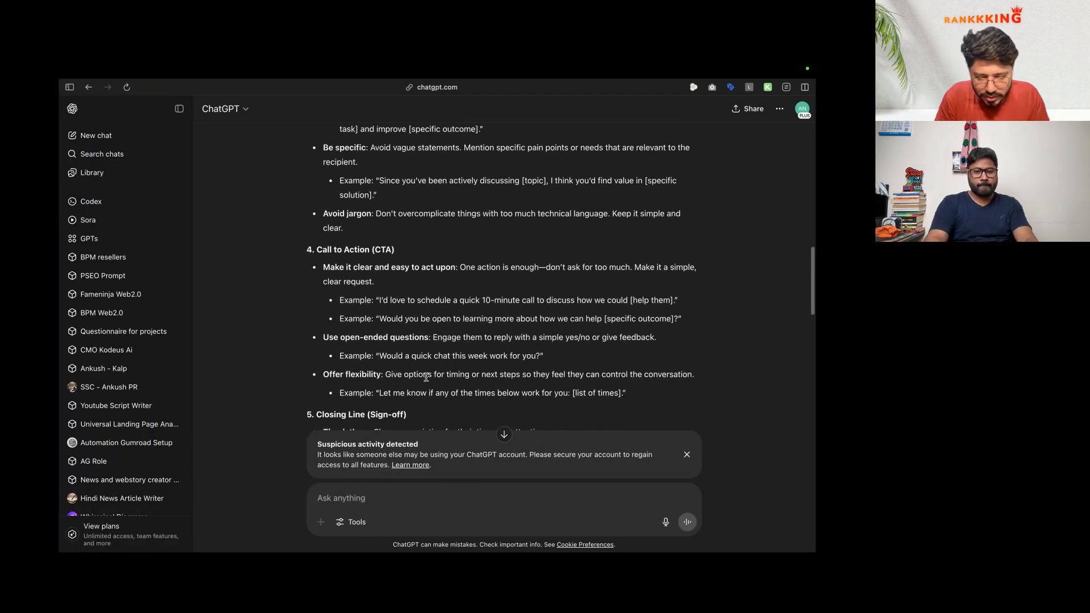
scroll(426, 377, "up", 13)
scroll(421, 376, "down", 2)
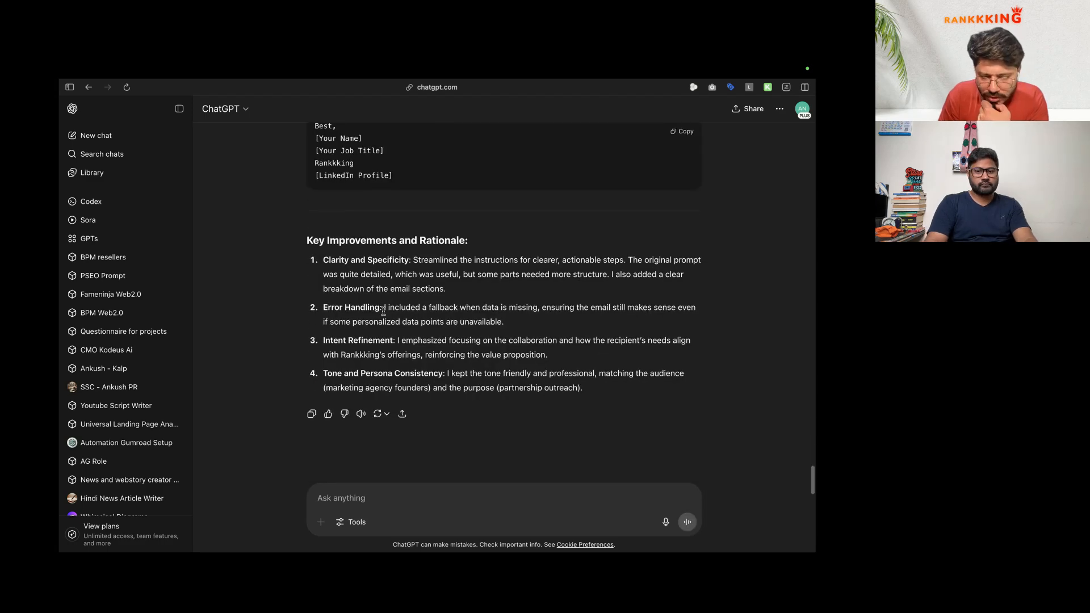
scroll(383, 312, "up", 15)
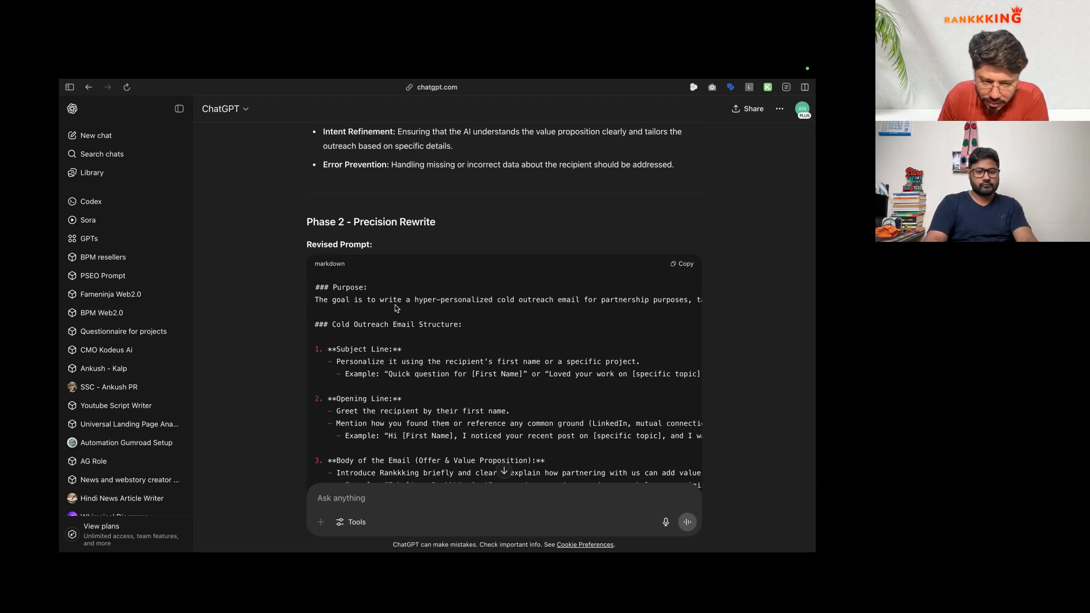
scroll(443, 309, "right", 3)
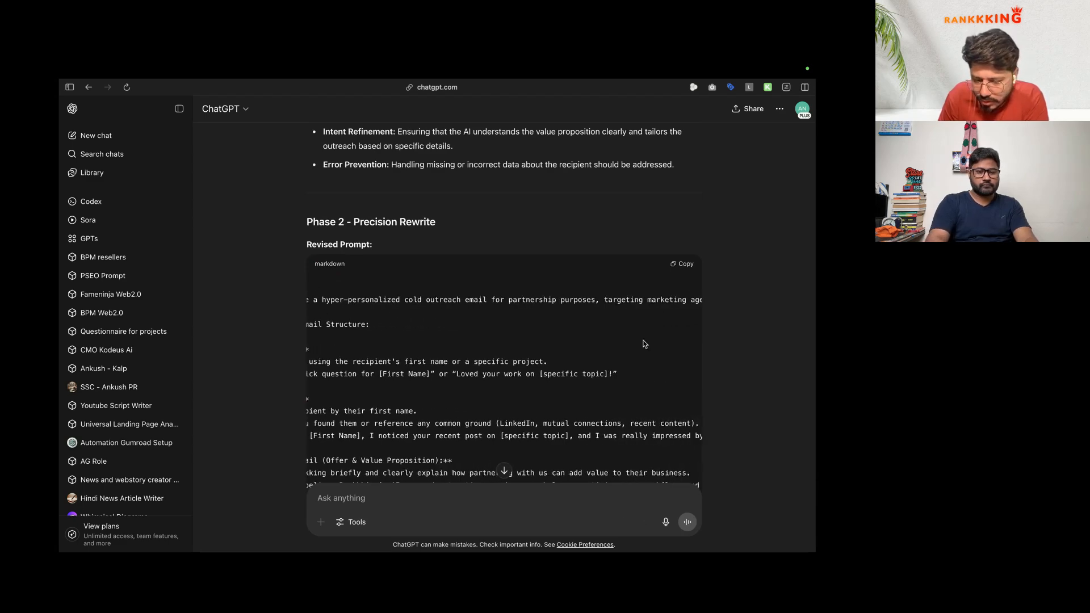
scroll(643, 340, "down", 4)
scroll(384, 282, "up", 4)
scroll(384, 282, "left", 3)
scroll(383, 282, "down", 1)
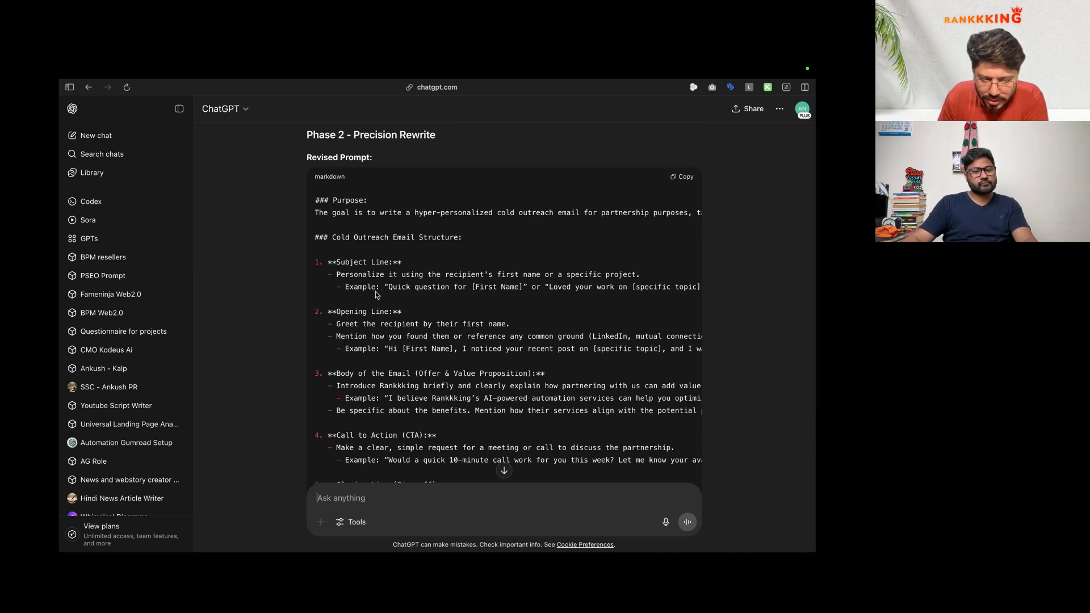
scroll(454, 300, "right", 2)
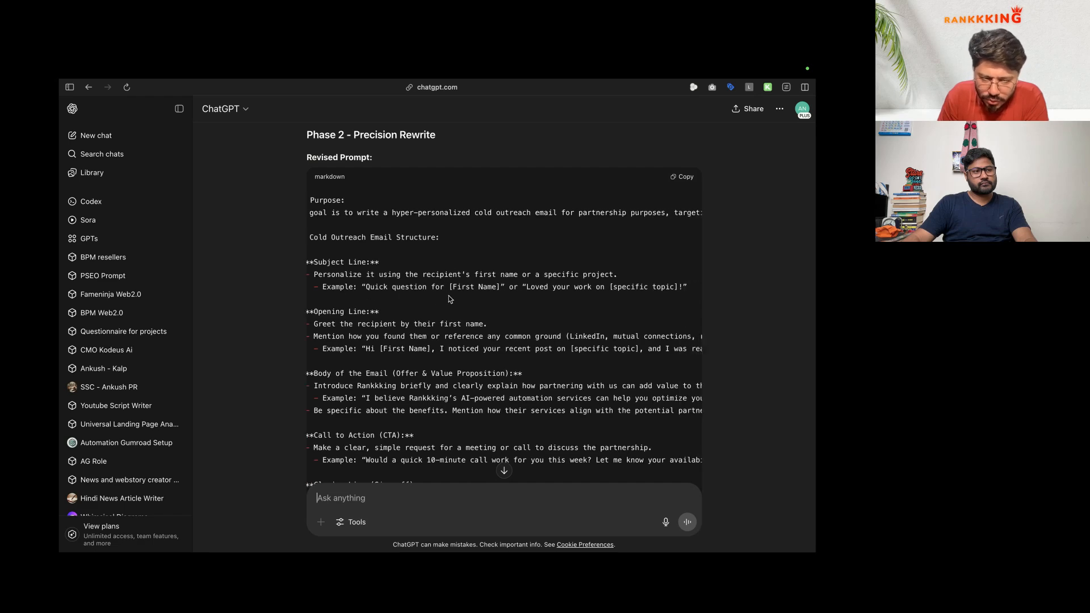
scroll(438, 311, "down", 10)
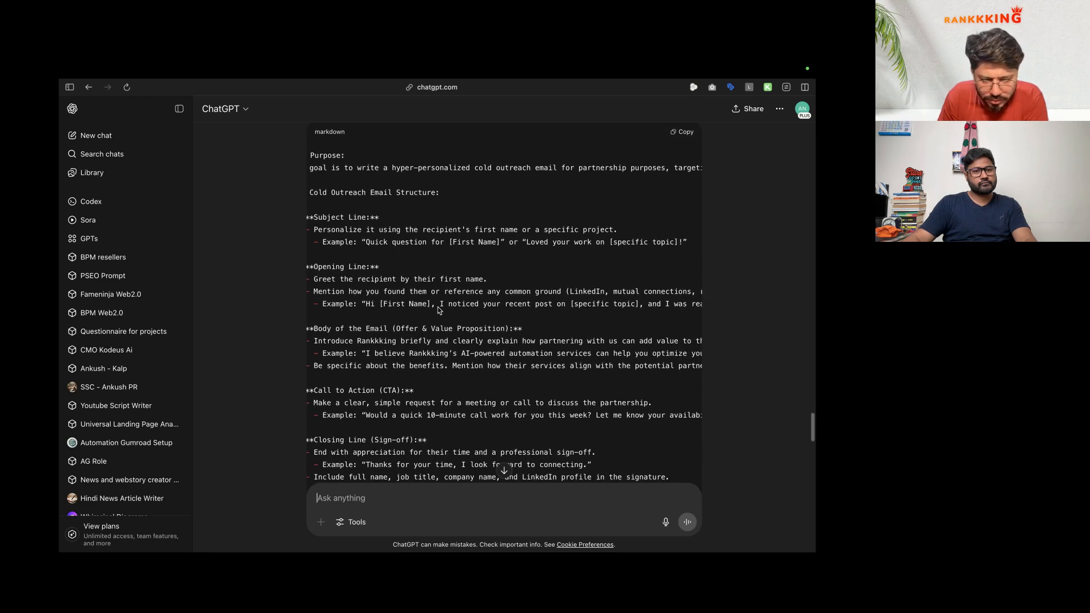
scroll(633, 162, "down", 1)
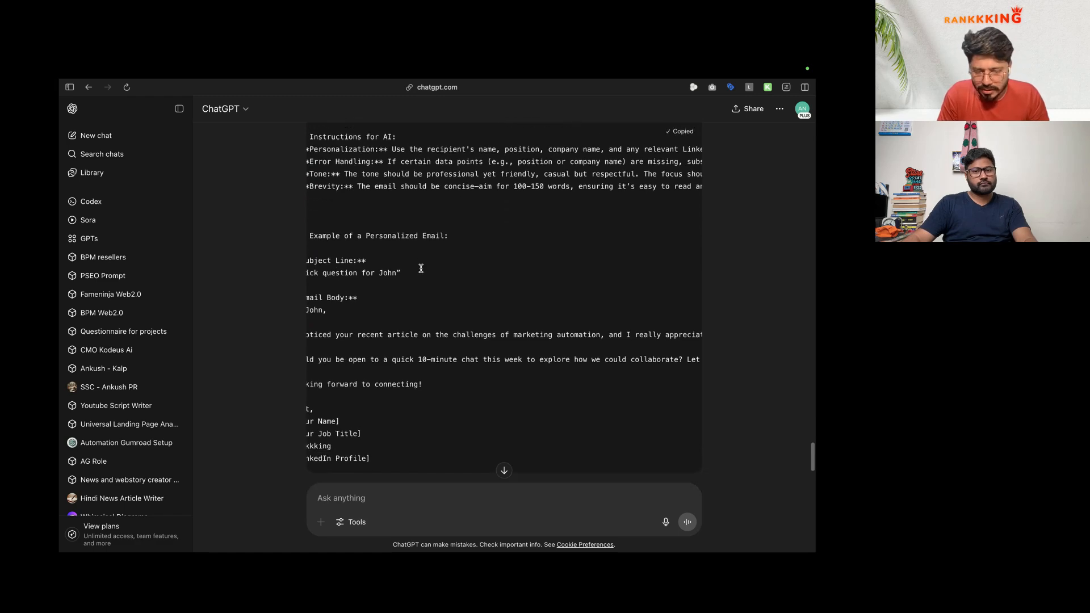
Step: Move If1 up and add an OpenAI 'Message a Model' node to the workflow
key("ctrl+Tab")
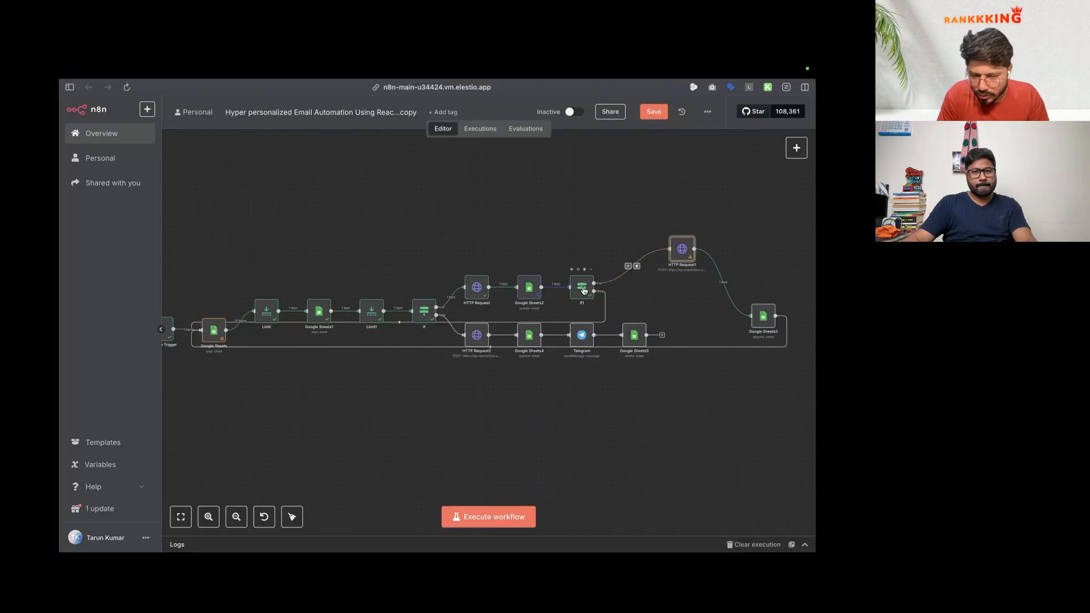
left_click_drag(582, 287, 599, 273)
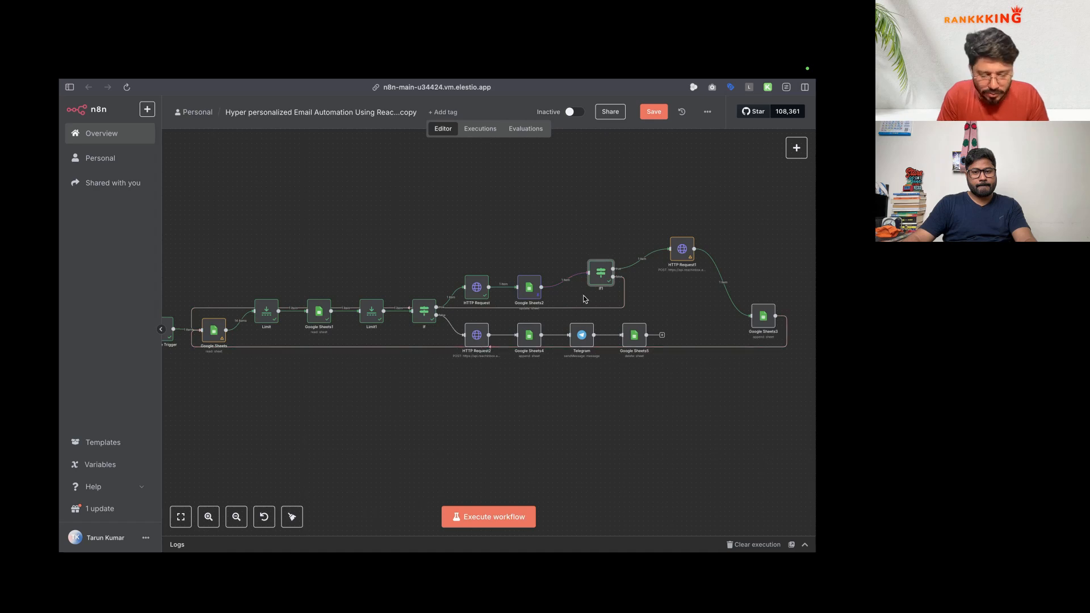
left_click(638, 259)
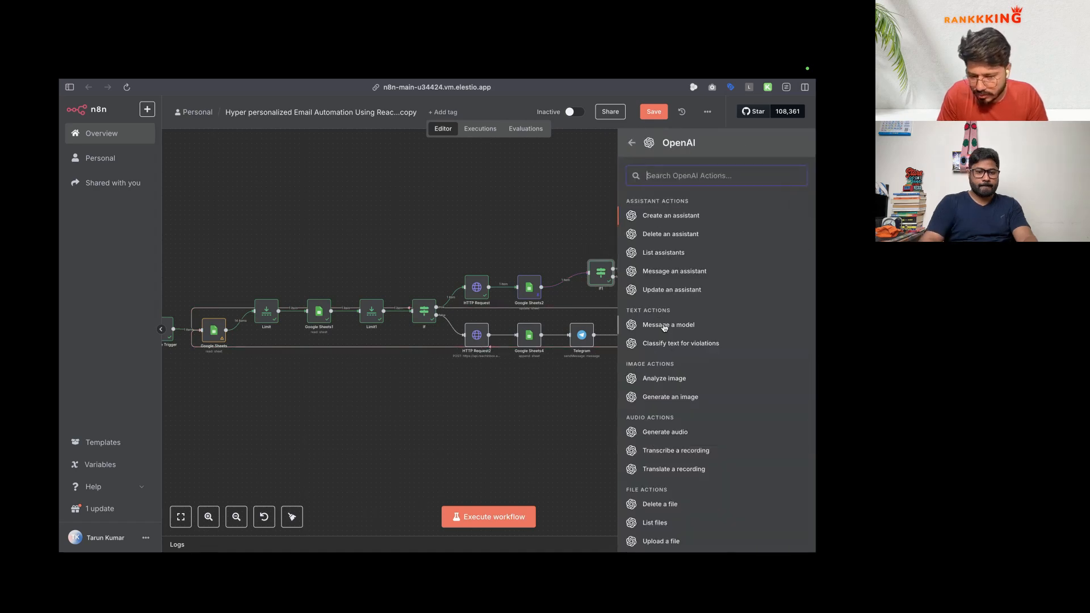
left_click(668, 325)
left_click(391, 254)
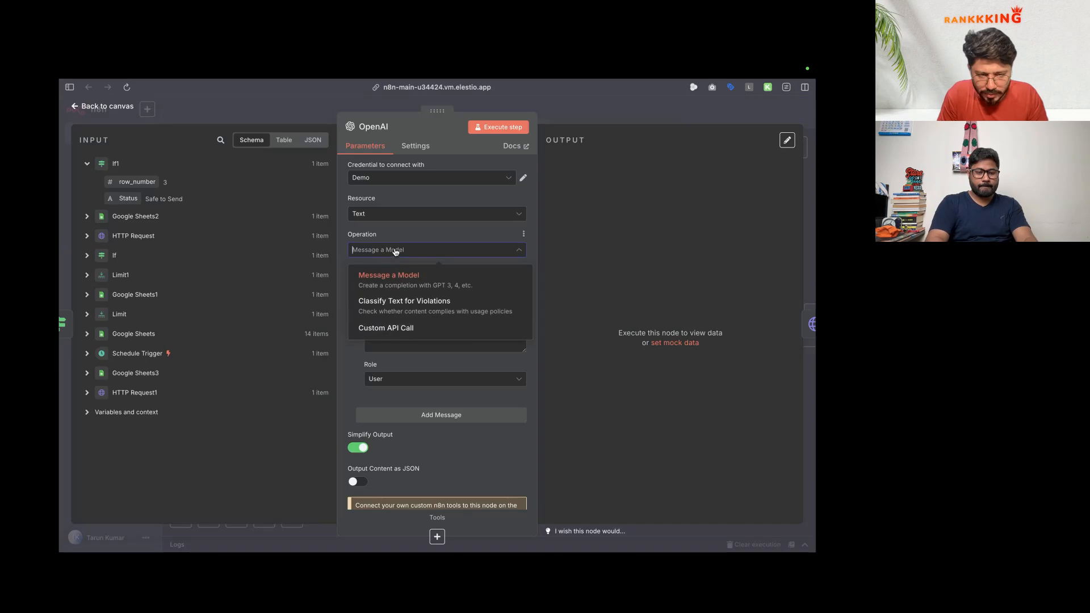
left_click(381, 273)
left_click(440, 286)
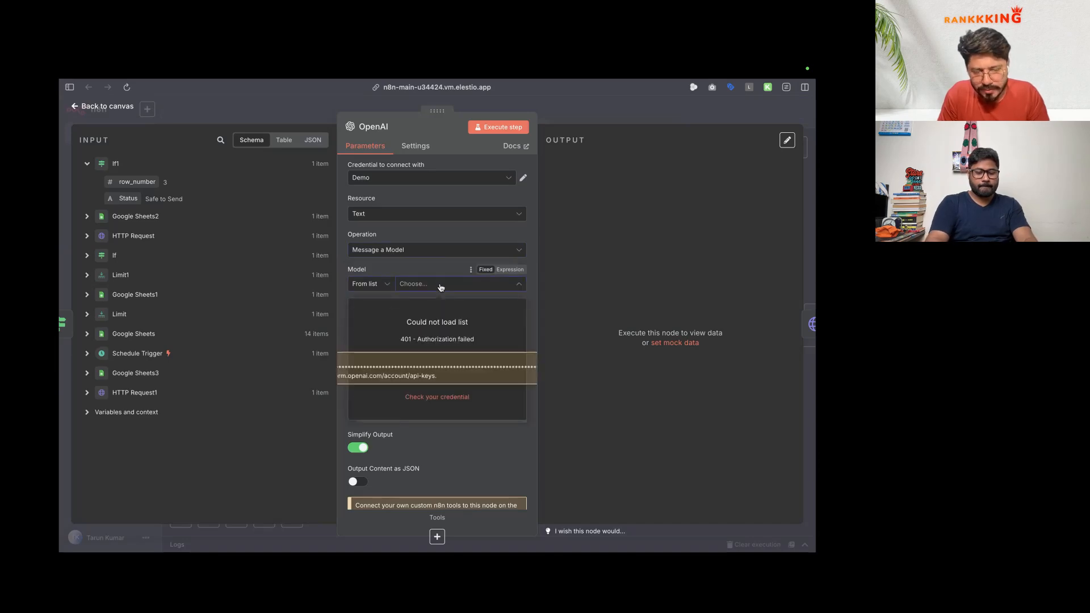
Step: Retest the failing Demo OpenAI credential, then go to the OpenAI API keys window
left_click(438, 397)
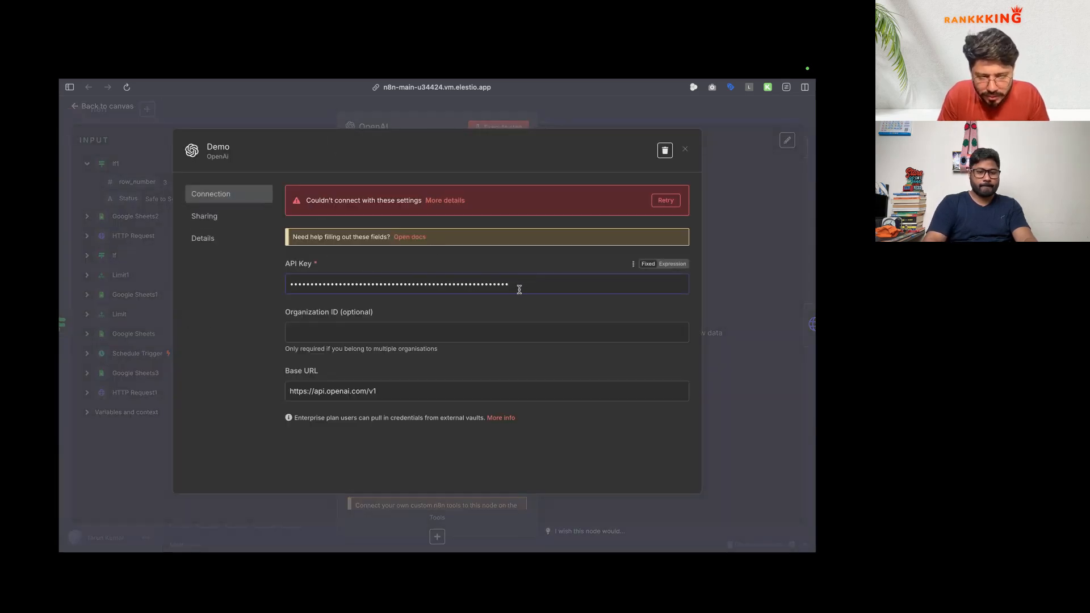
left_click(666, 202)
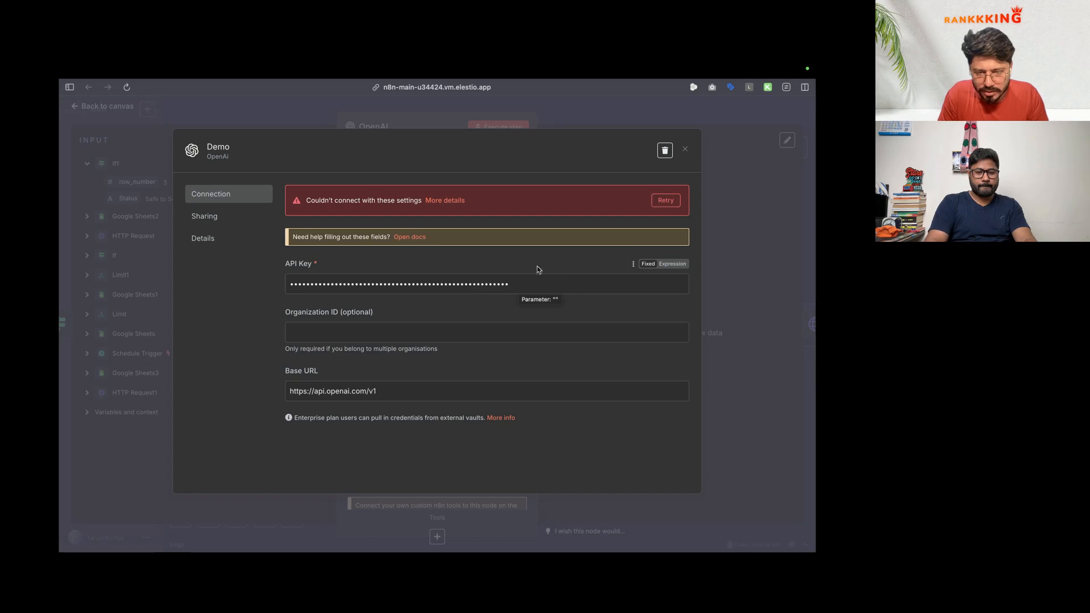
key("ctrl+Right")
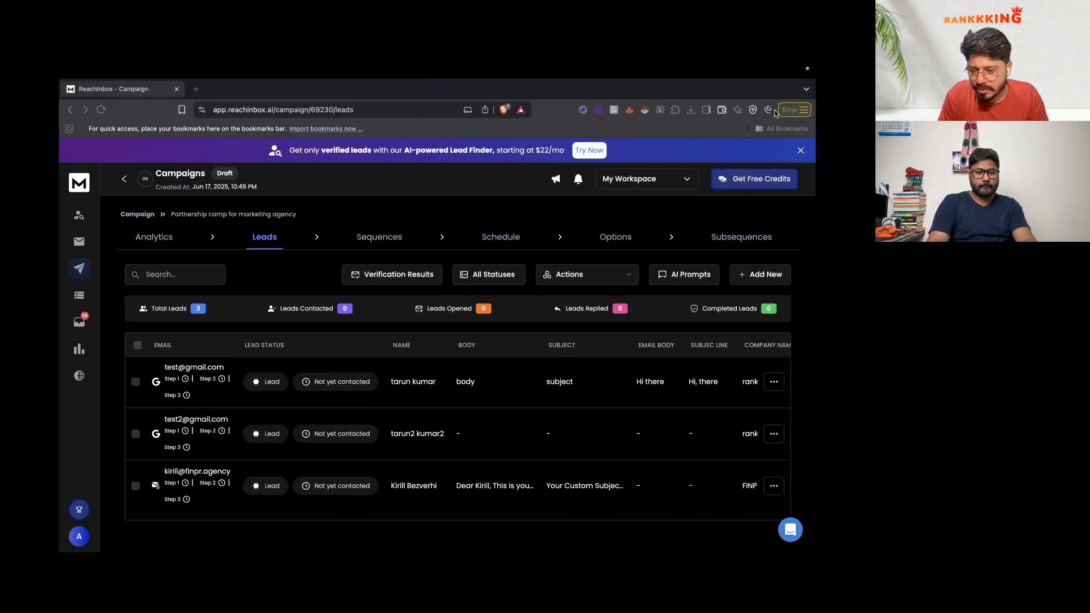
left_click(769, 110)
left_click(682, 361)
Step: Create and copy a Default-project secret key named 'demo email camp'
type("dem")
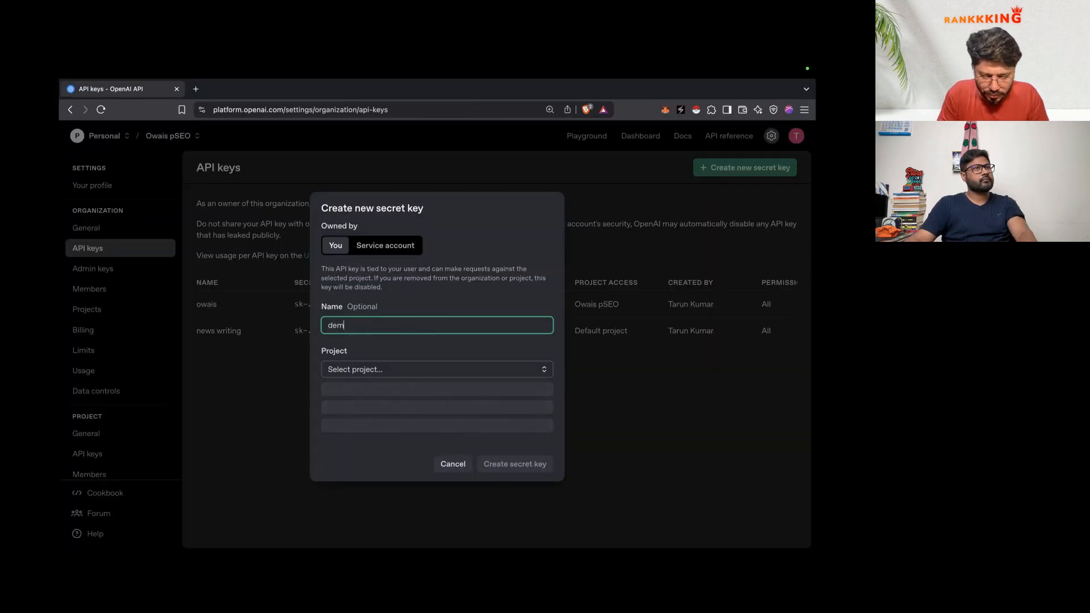
type("o email camp")
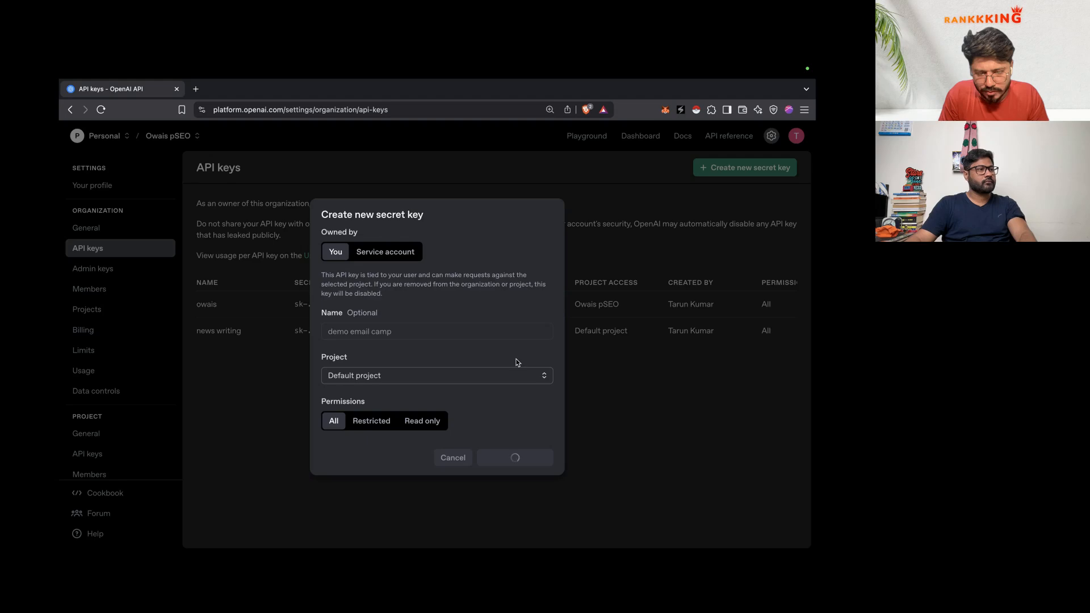
left_click(538, 353)
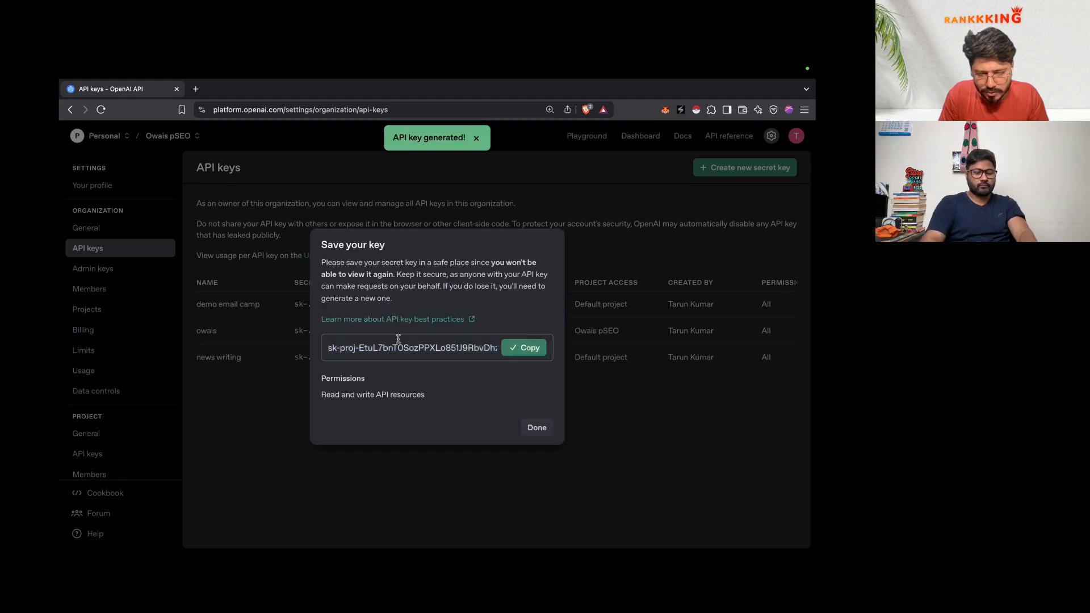
key("ctrl+Left")
key("ctrl+Left")
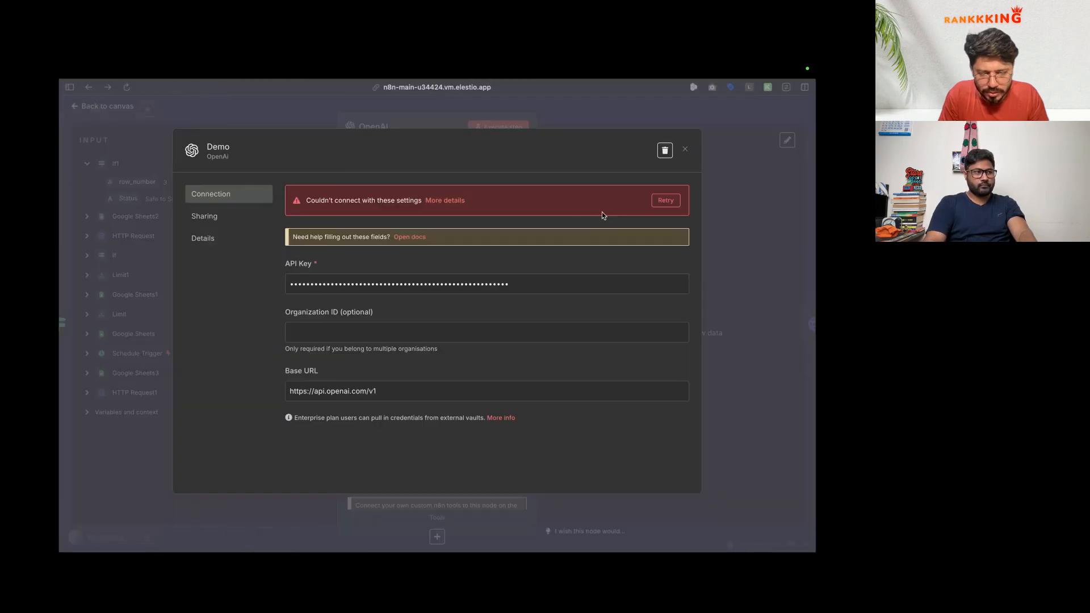
Step: Replace the Demo credential's API key with the new key and save it
key("ctrl+a")
key("ctrl+v")
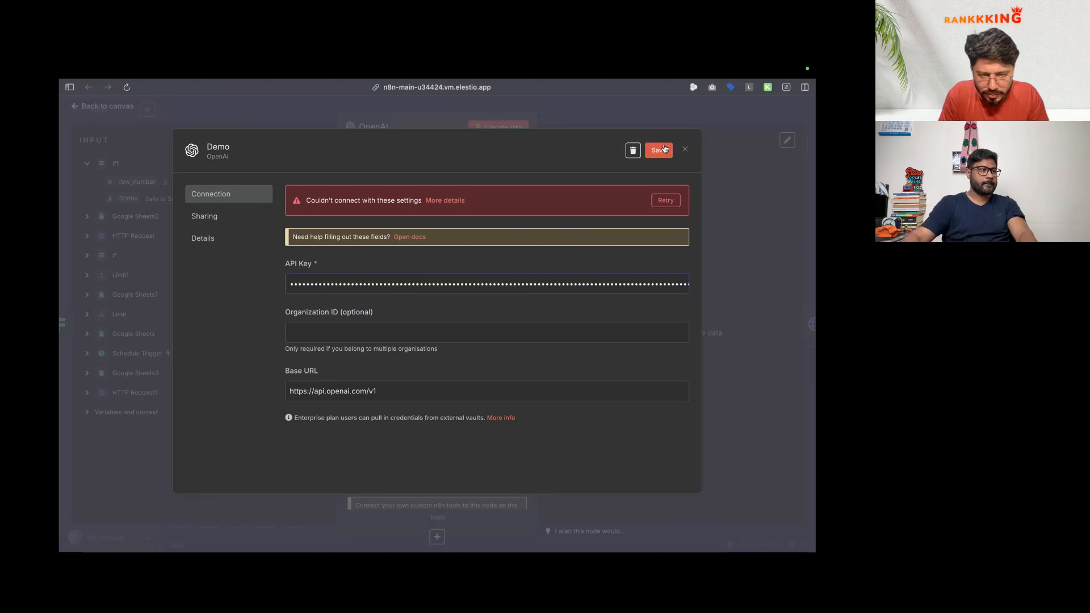
left_click(664, 200)
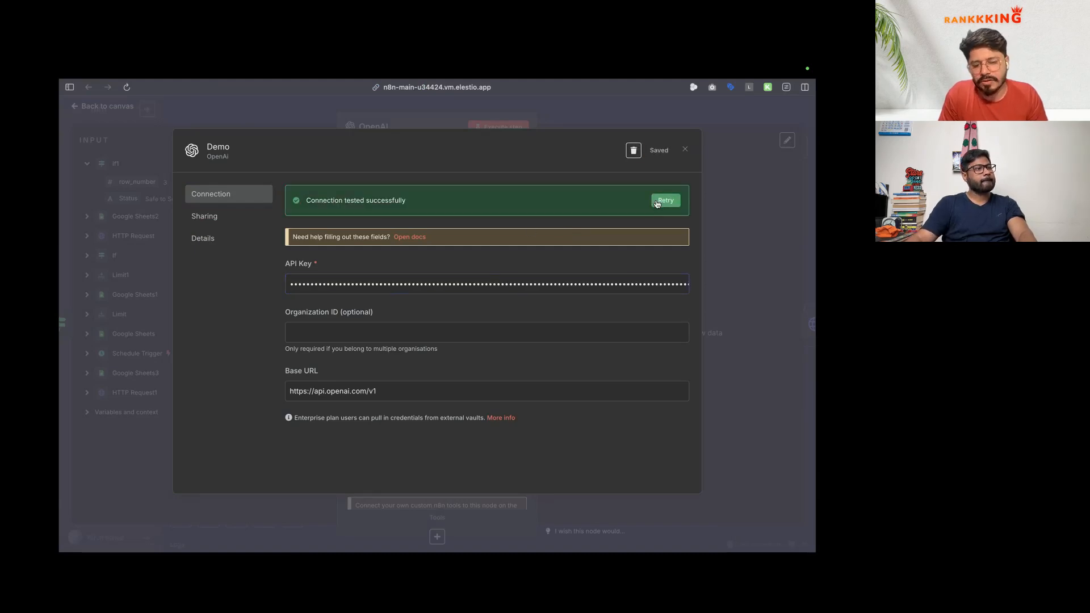
left_click(684, 150)
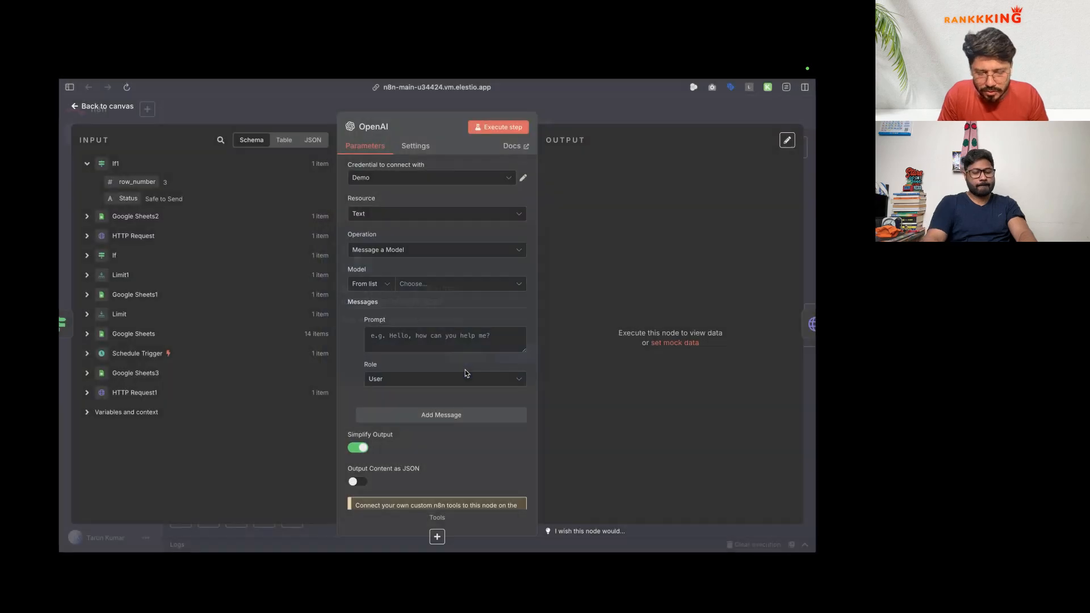
Step: Set the model to CHATGPT-4O-LATEST and the message role to System
left_click(458, 289)
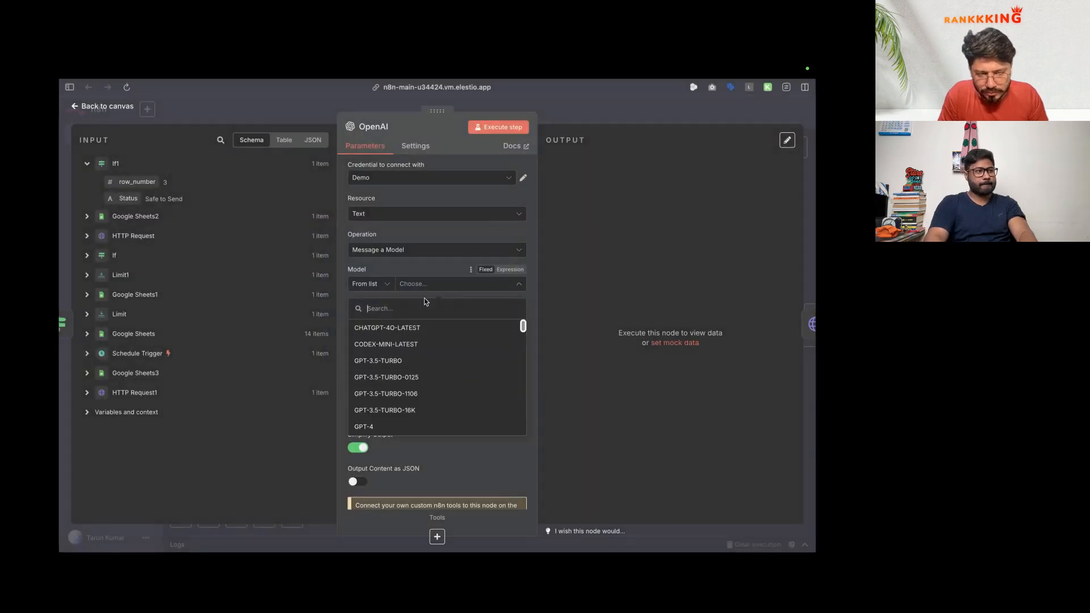
left_click(417, 328)
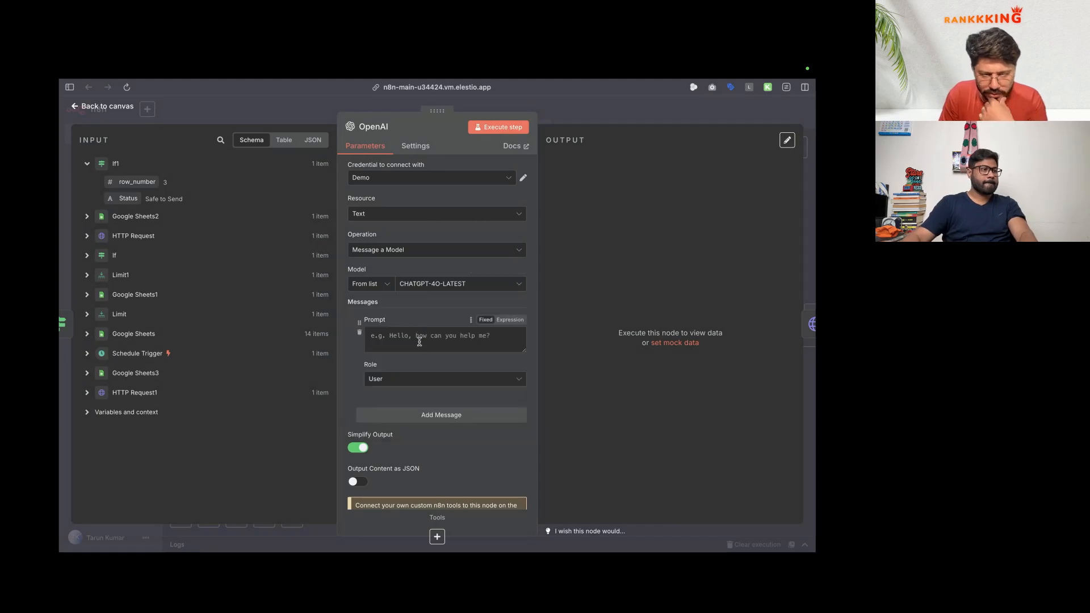
left_click(471, 379)
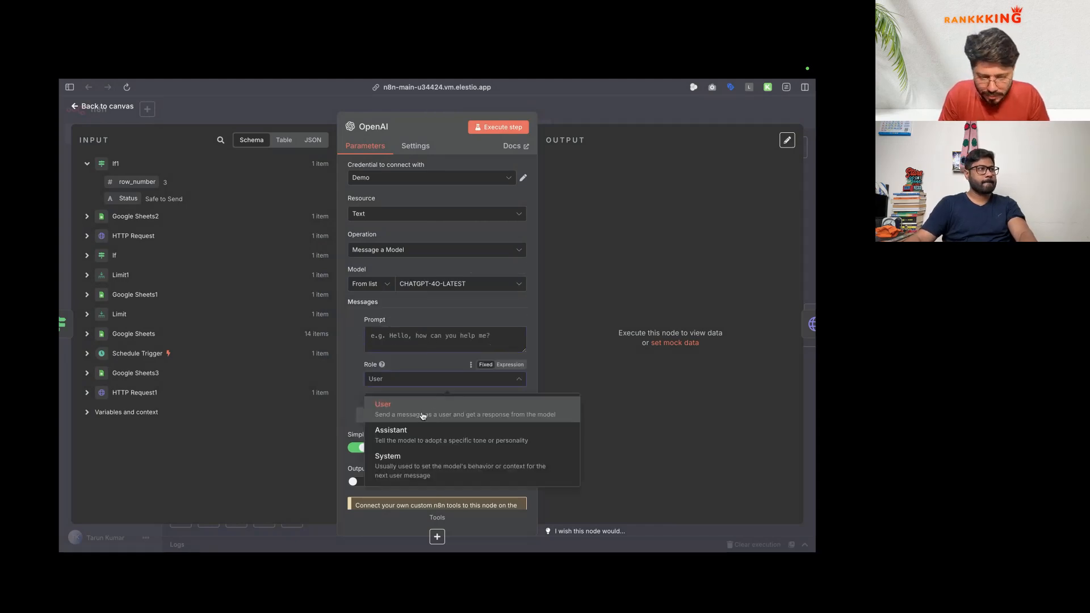
left_click(417, 464)
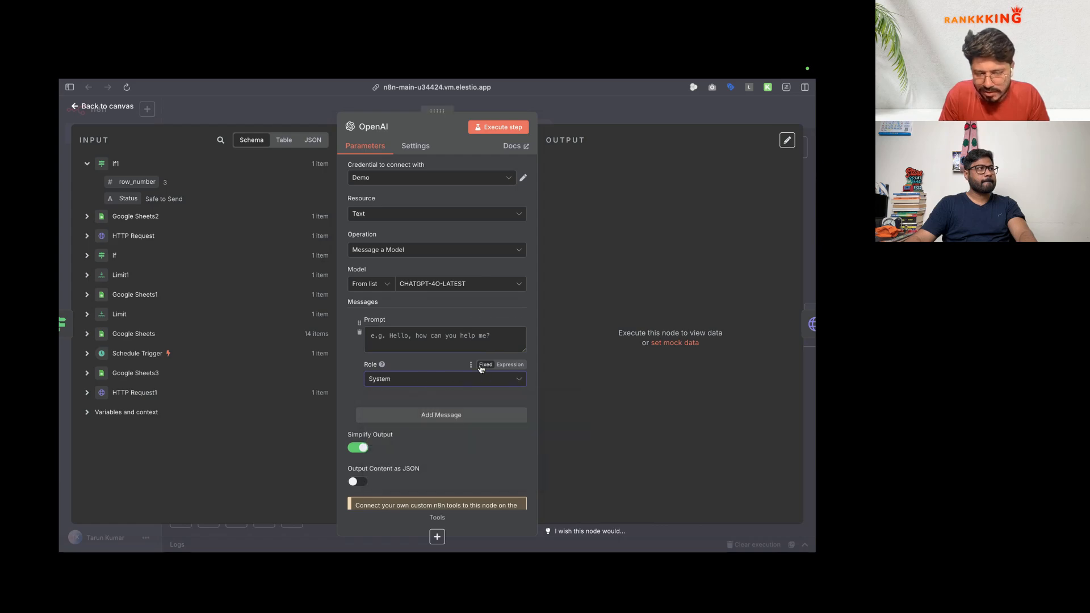
Step: Remove the API key accidentally pasted into the Prompt box
left_click(479, 335)
key("super+v")
key("super+a")
key("BackSpace")
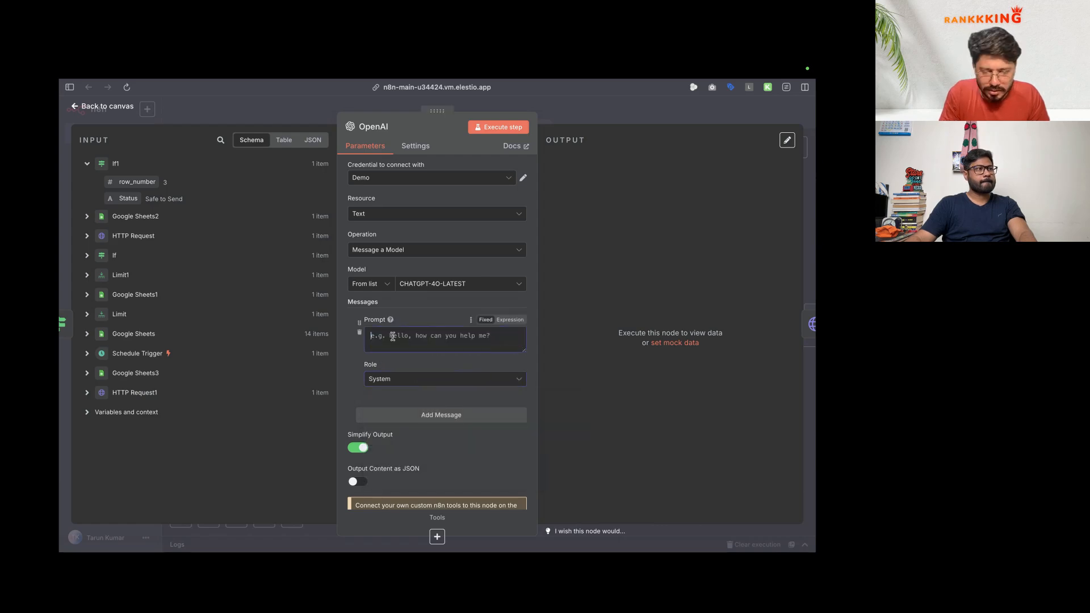
key("ctrl+Left")
key("ctrl+Right")
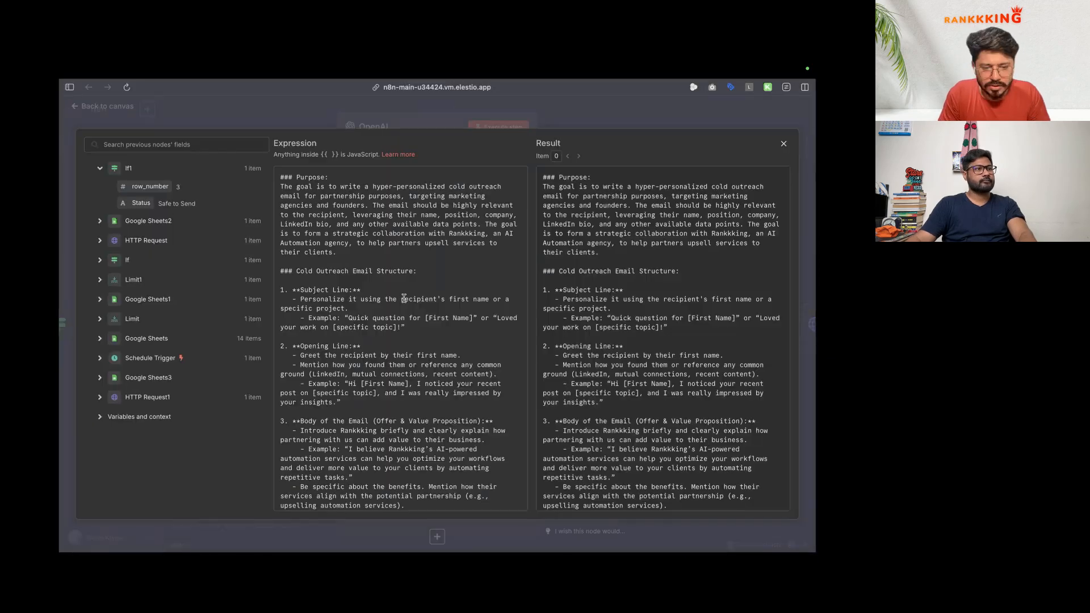
Step: Delete the [LinkedIn Profile] and [Your Name] signature placeholders from the system prompt
scroll(338, 264, "down", 10)
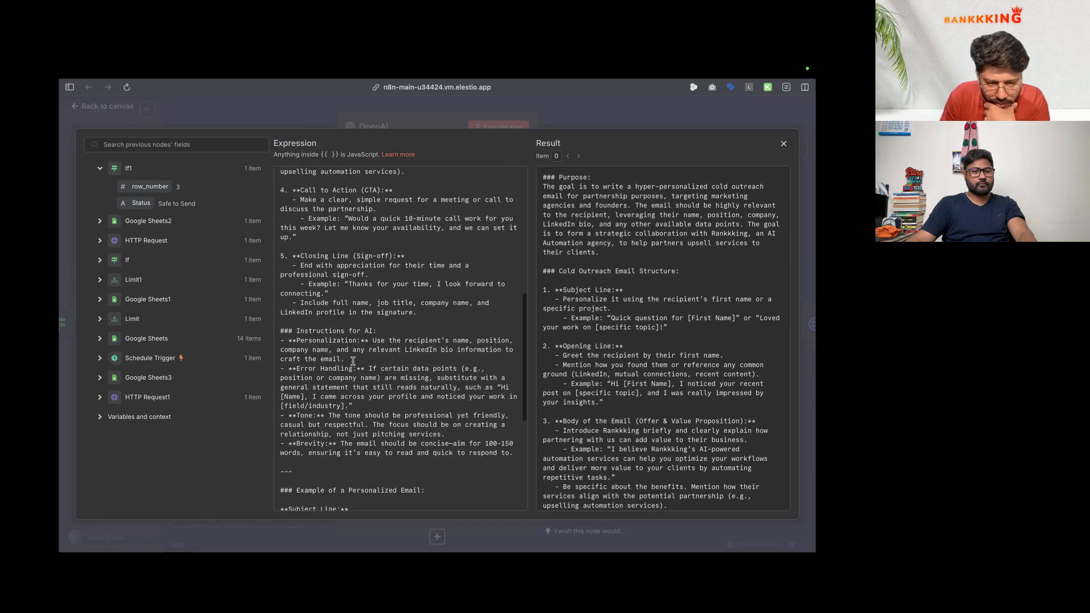
scroll(358, 276, "down", 8)
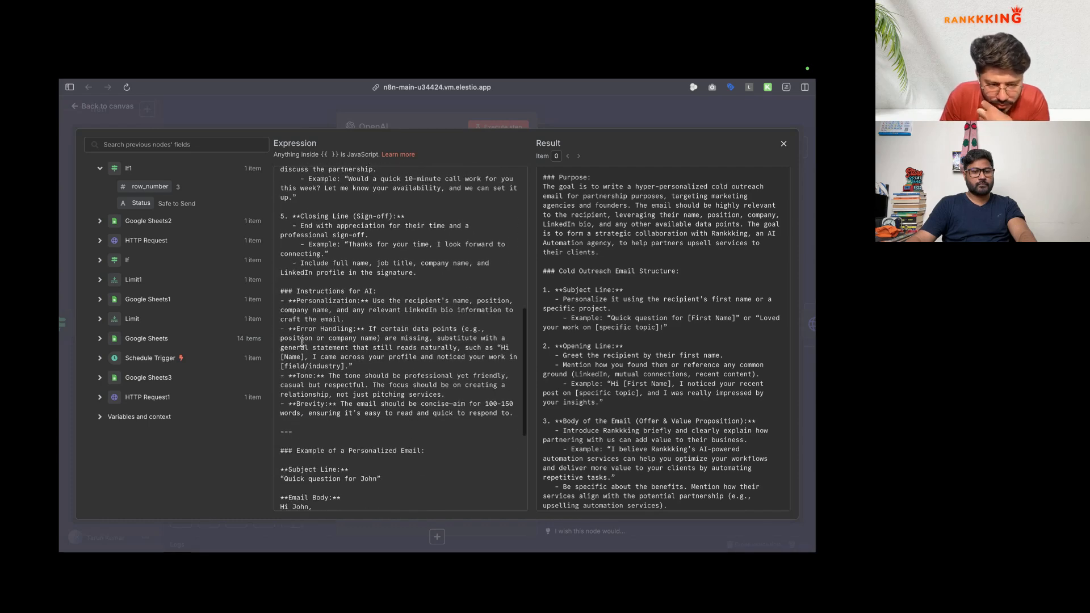
left_click_drag(353, 490, 275, 488)
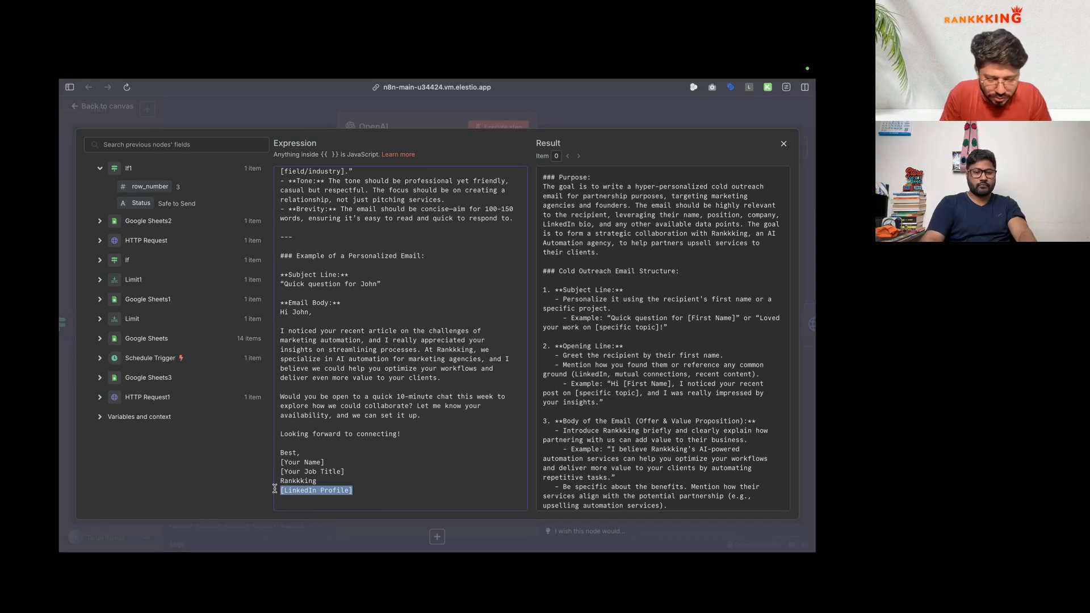
key("BackSpace")
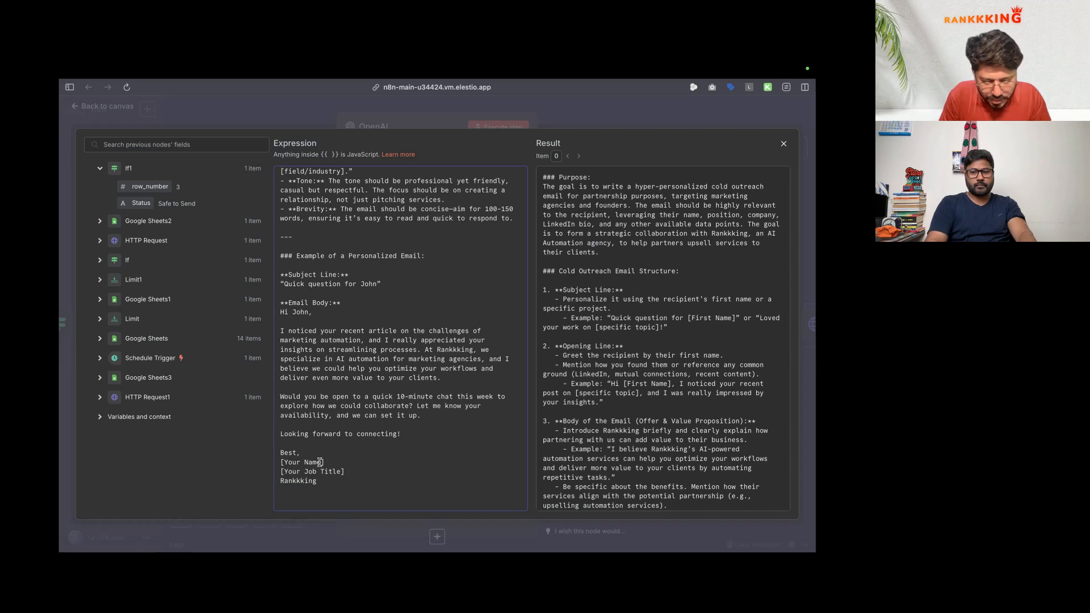
left_click_drag(341, 462, 273, 460)
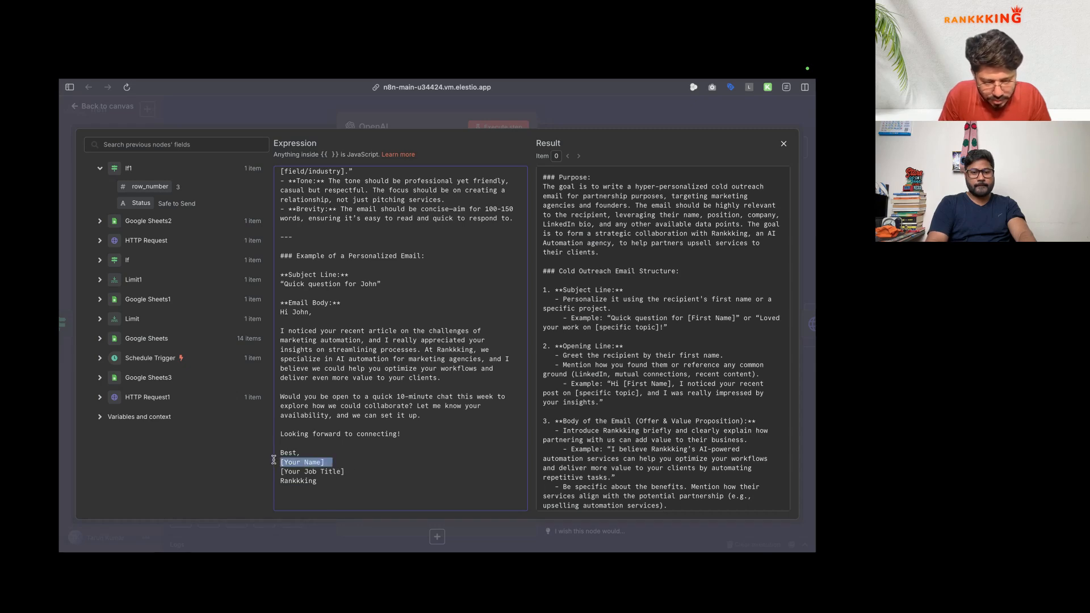
left_click(328, 462)
scroll(352, 454, "up", 3)
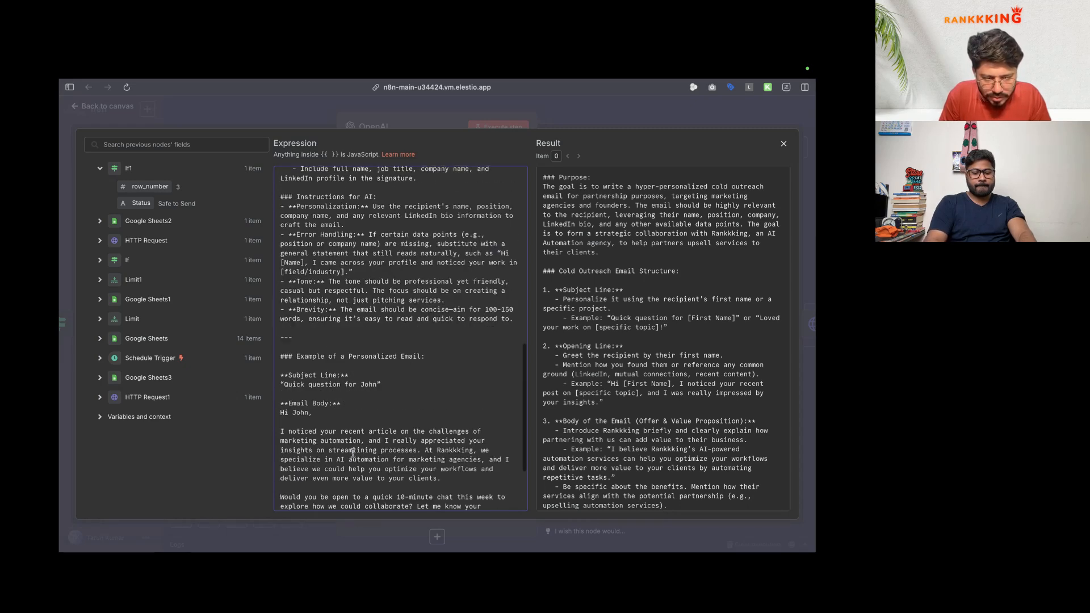
scroll(351, 460, "down", 3)
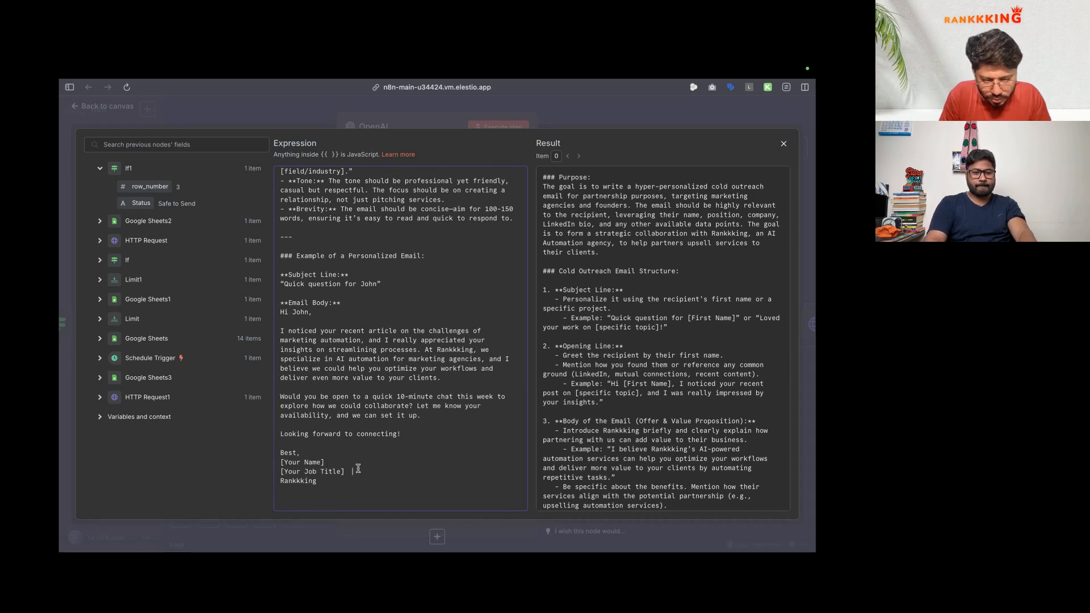
scroll(325, 238, "up", 15)
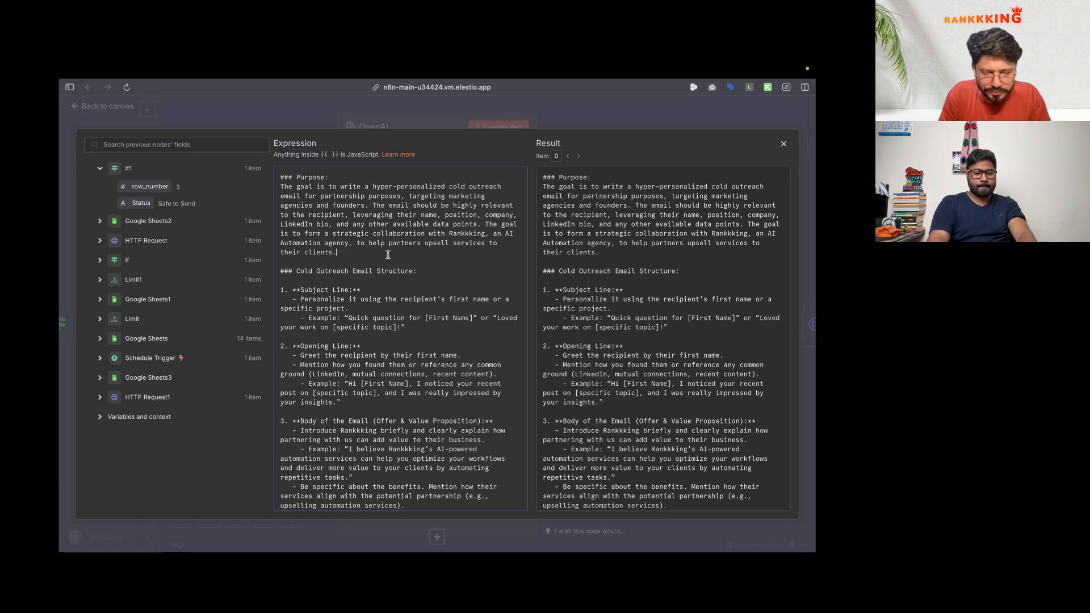
Step: Add 'You are writing email on behalf of Founder Name' with the founder's name, then close the editor
type("You are writing")
key("BackSpace")
key("BackSpace")
type("ing email")
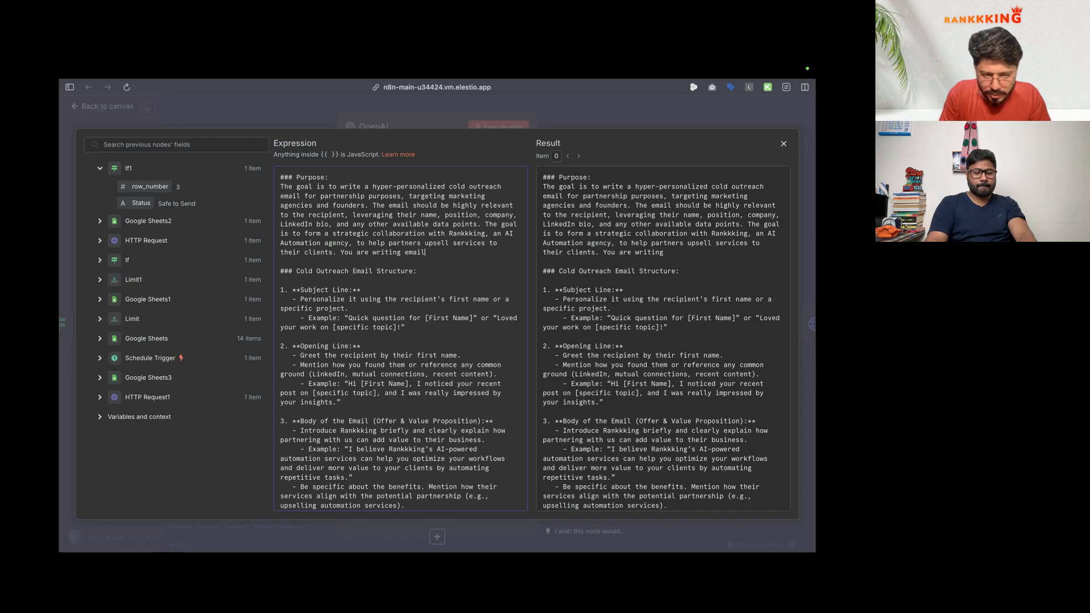
type(" on behalf of Fo")
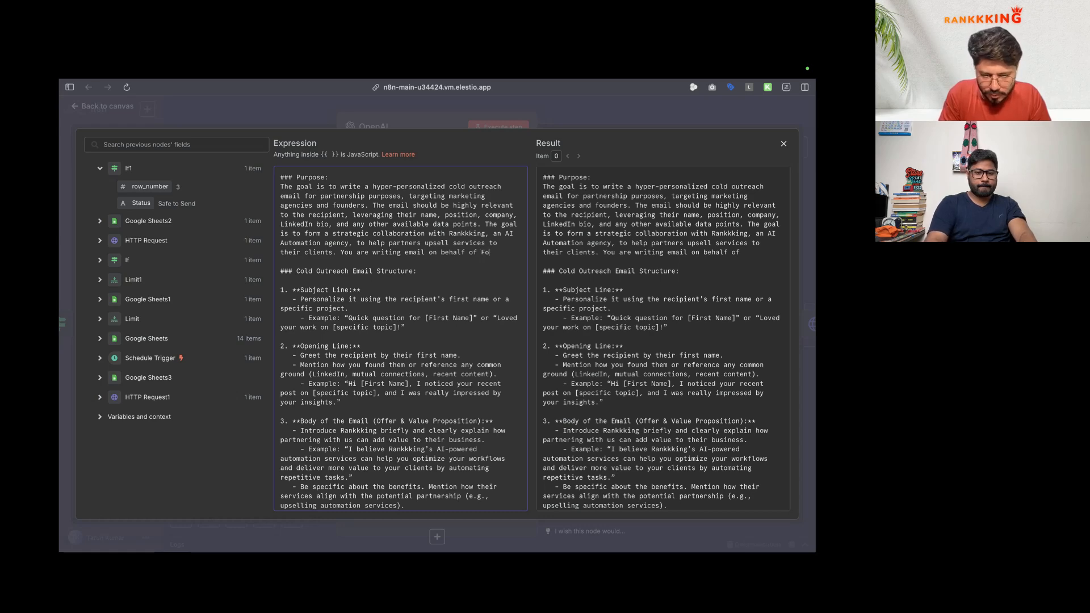
type("under N")
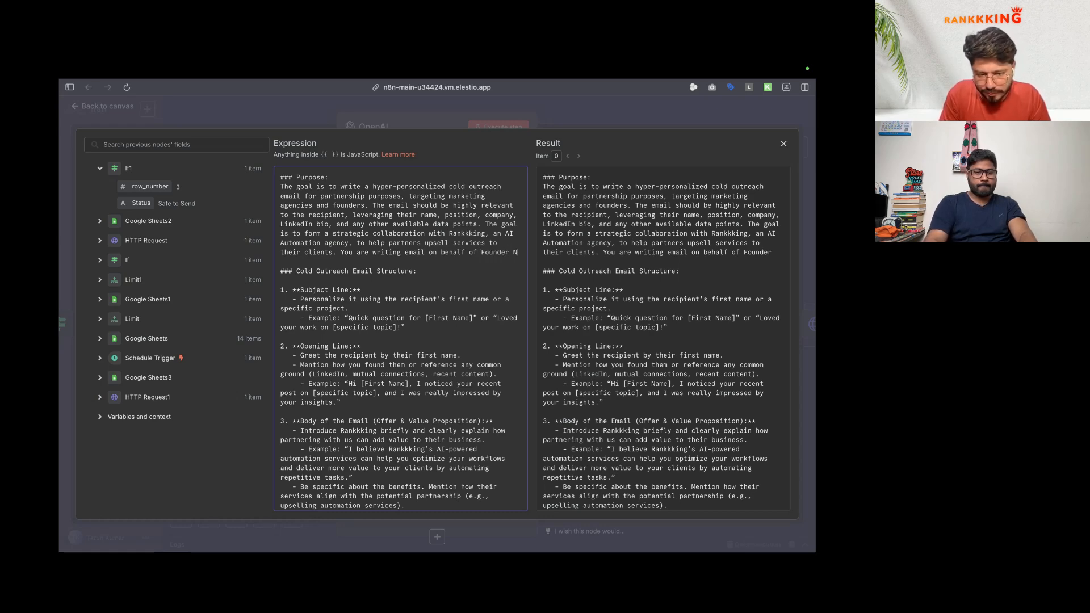
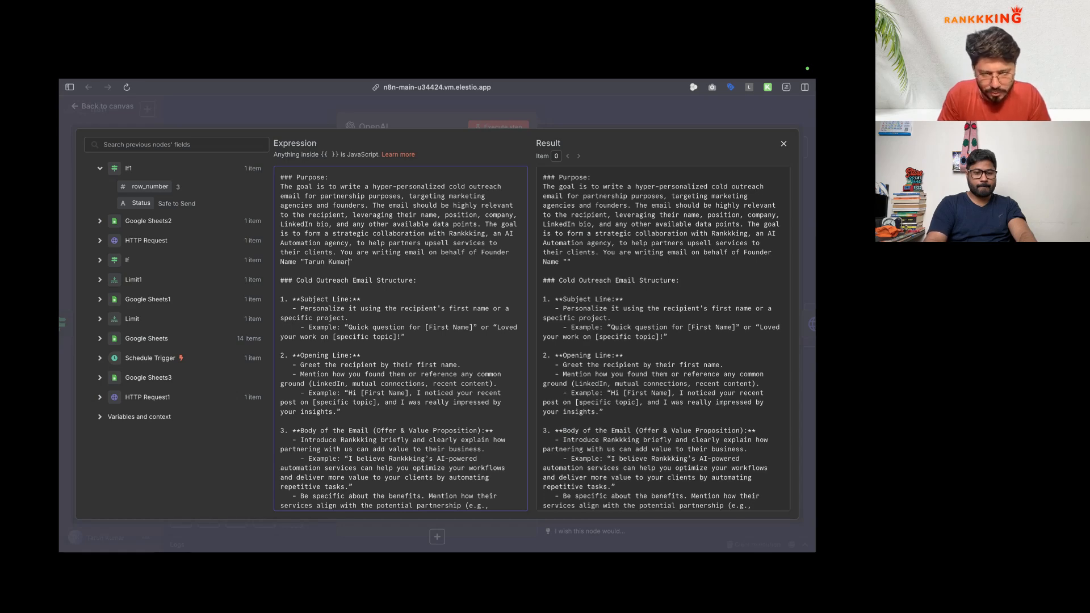
scroll(344, 341, "down", 10)
scroll(344, 341, "up", 10)
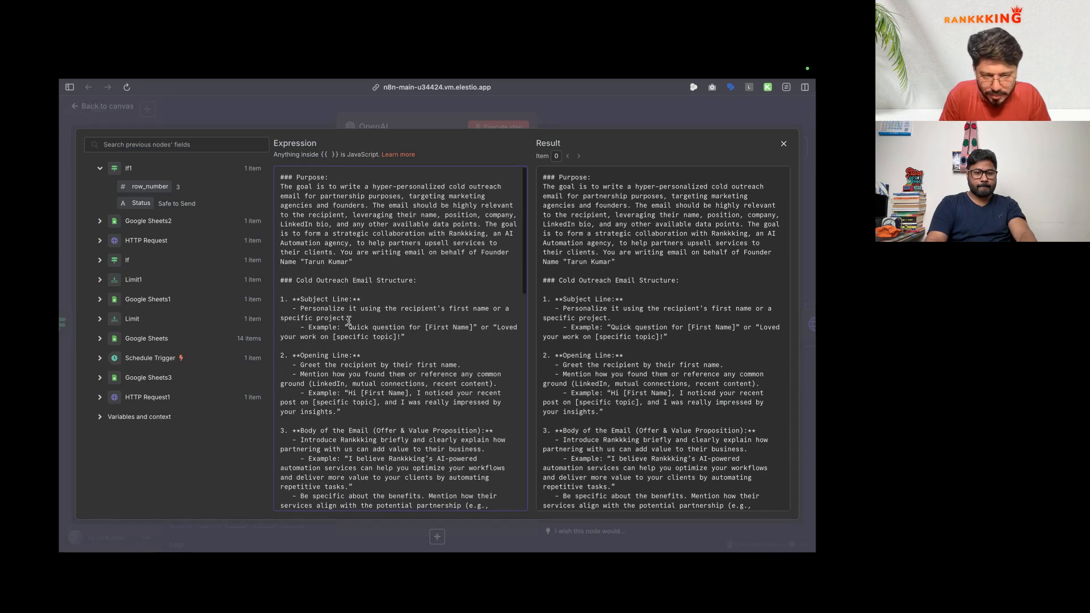
scroll(344, 340, "down", 10)
left_click(197, 111)
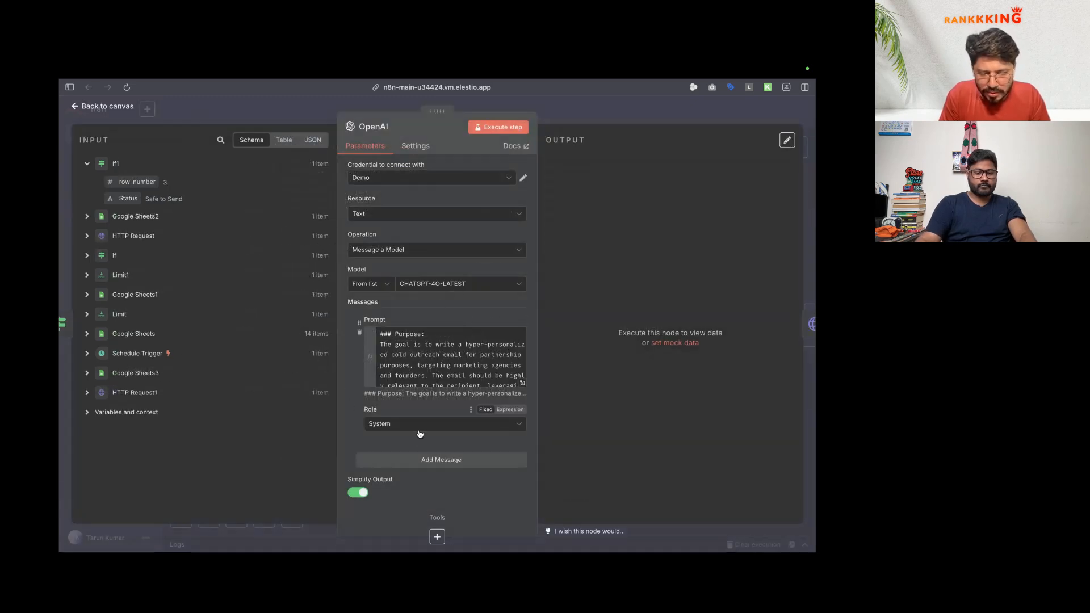
Step: Add a second message with the User role below the System prompt
left_click(441, 459)
scroll(431, 414, "down", 4)
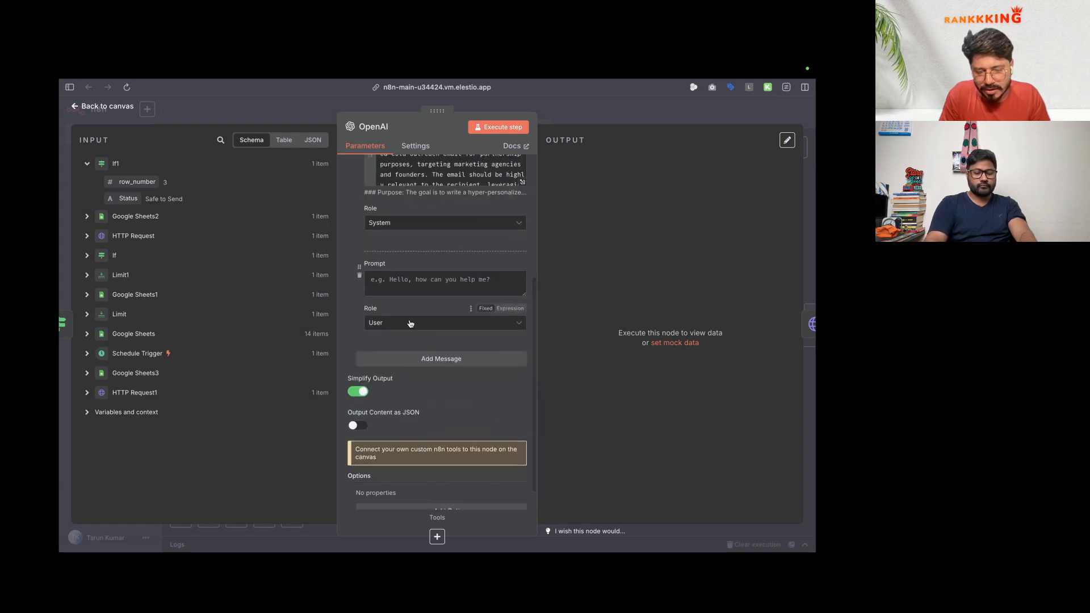
left_click(412, 290)
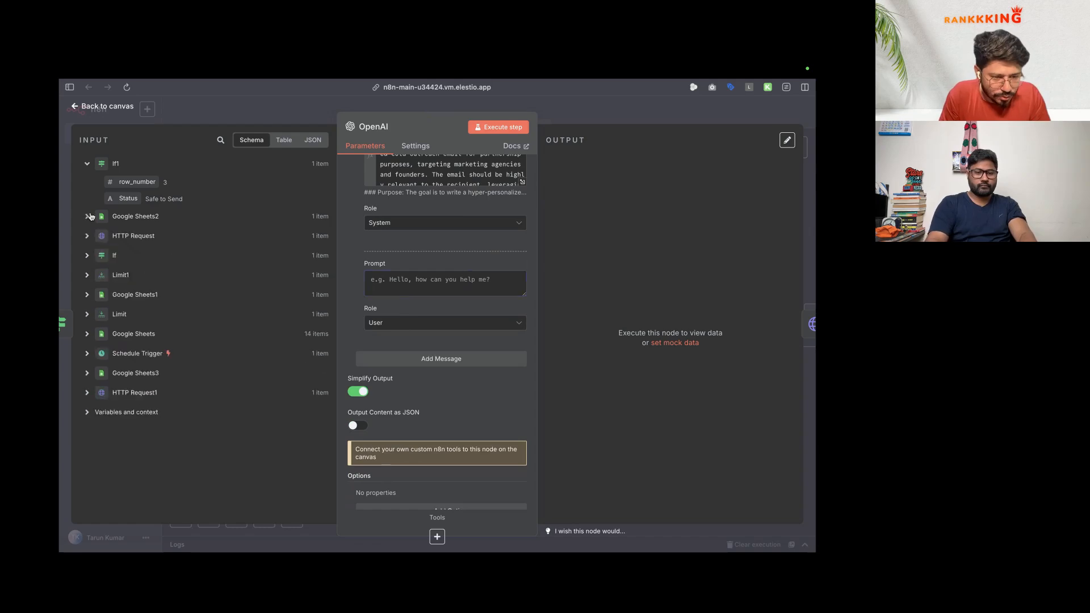
Step: Browse the Limit1, Google Sheets1 and Limit input fields, then enlarge the user prompt box
left_click(86, 235)
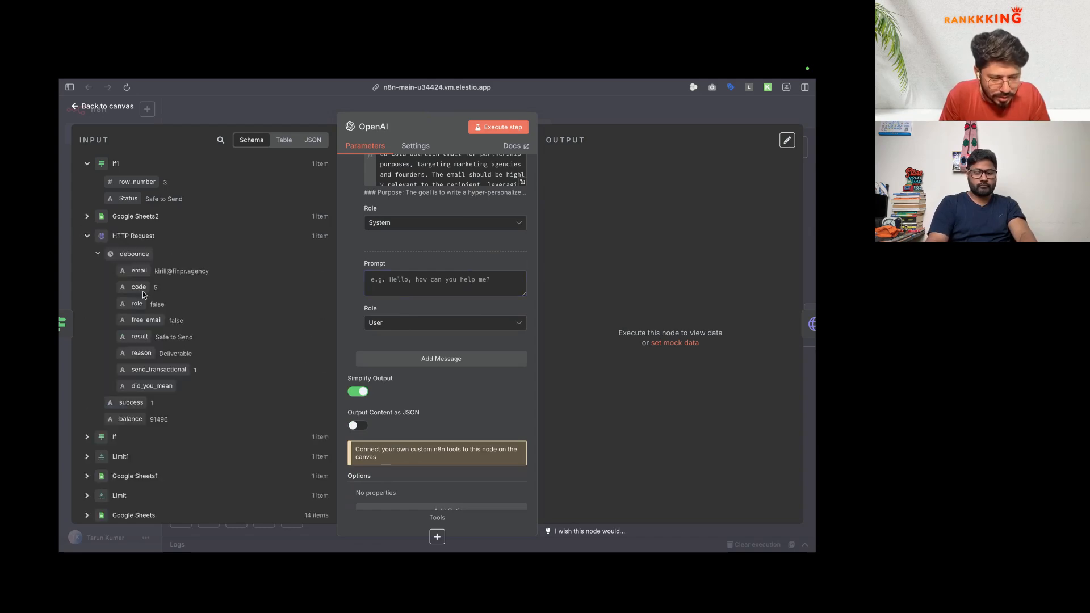
left_click(87, 236)
left_click(87, 275)
left_click(87, 310)
left_click(86, 343)
scroll(108, 365, "down", 1)
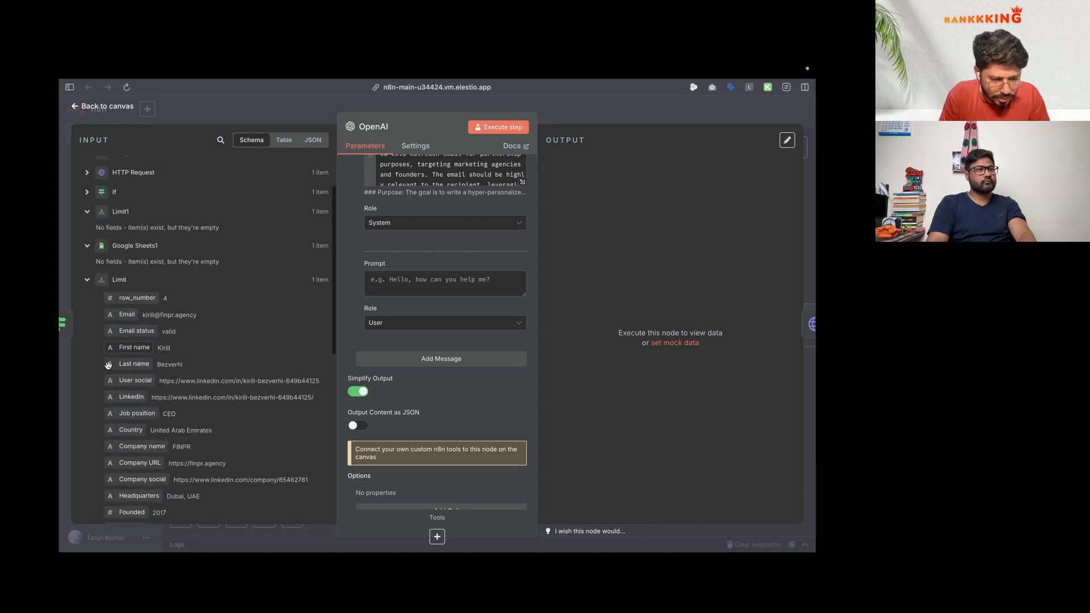
scroll(107, 365, "down", 4)
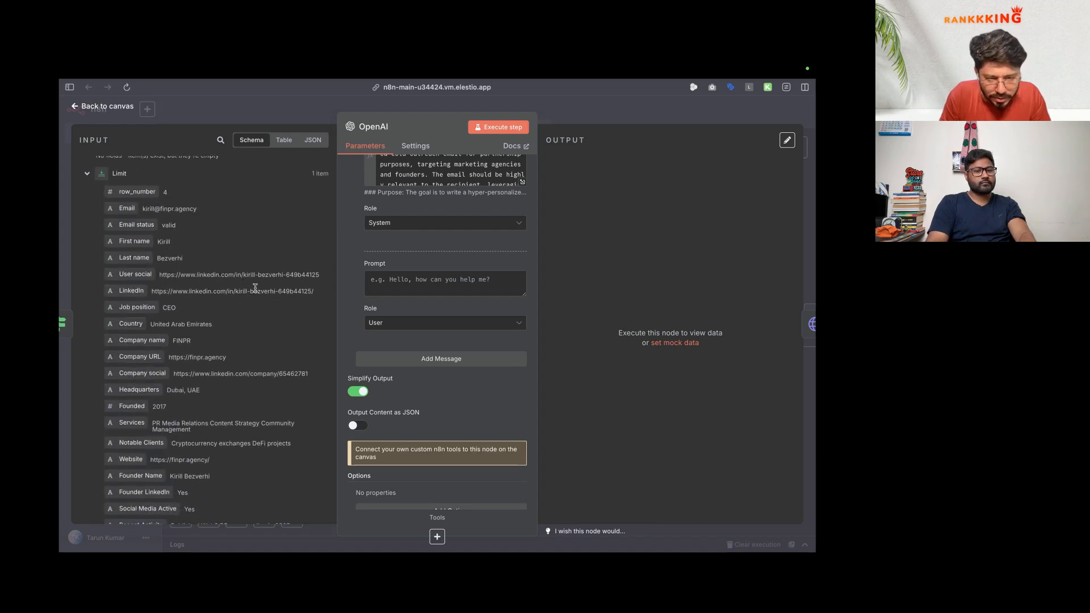
left_click(411, 281)
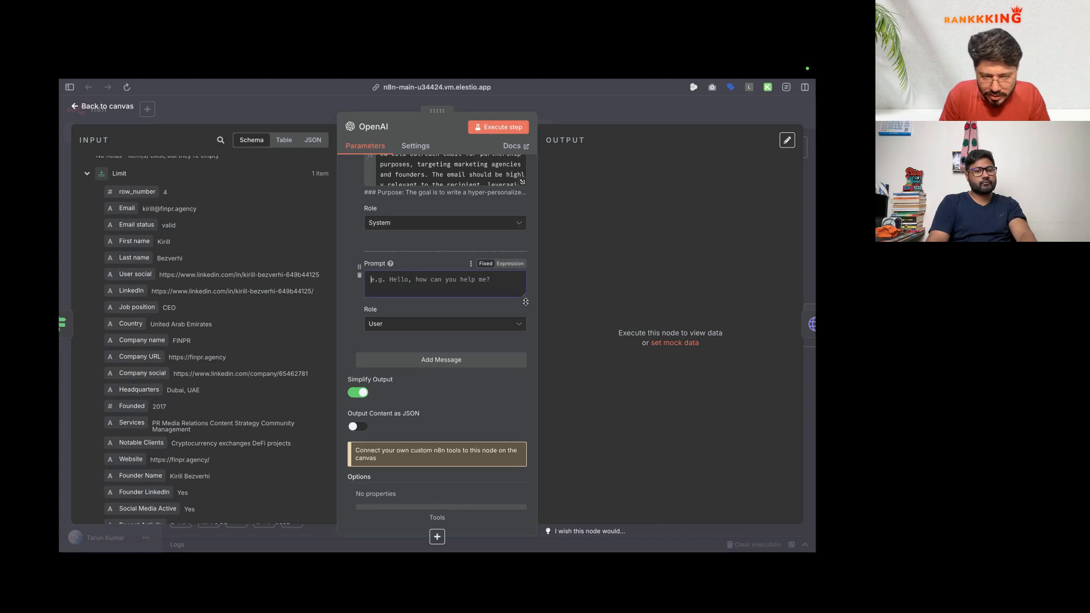
left_click_drag(523, 295, 525, 375)
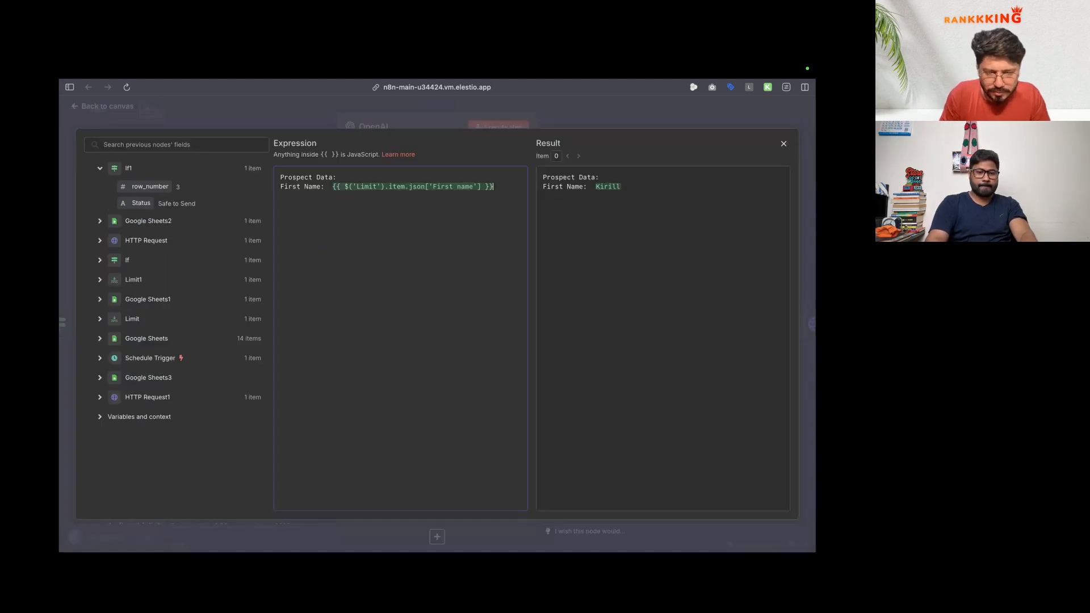
Step: Add Prospect Data lines such as Last Name, Founder and Website mapped from the Limit node
key("Return")
type("Last Name:")
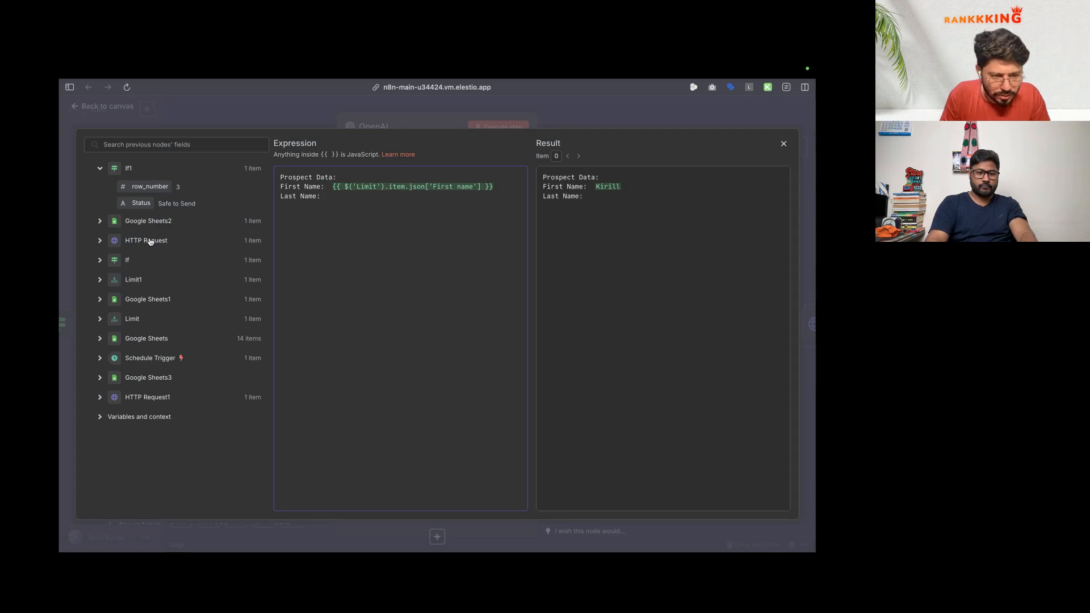
left_click(101, 319)
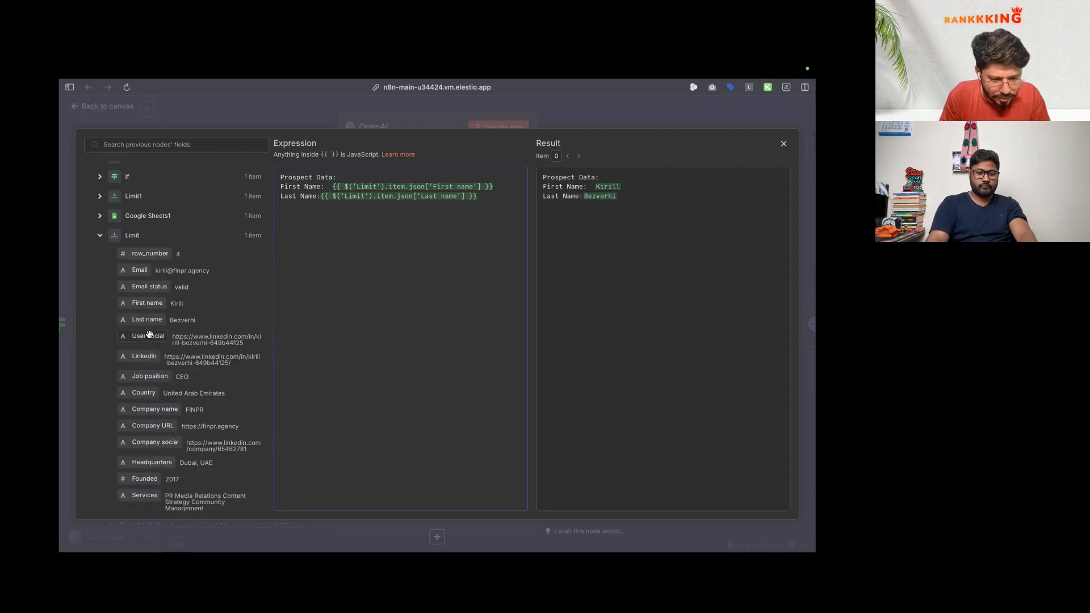
key("Return")
scroll(158, 348, "down", 1)
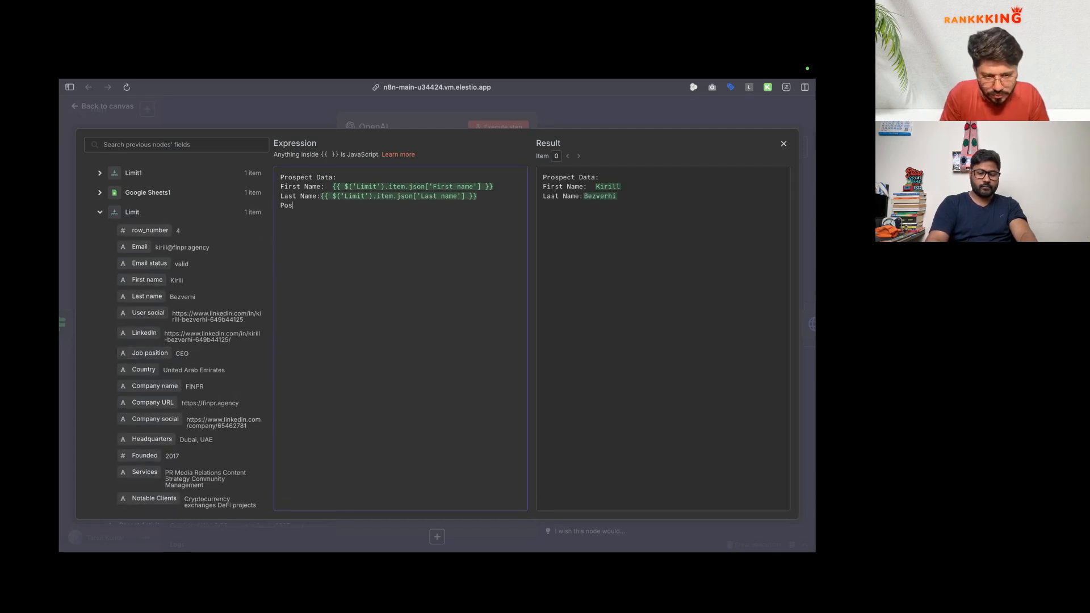
type("Pos")
type("Founder")
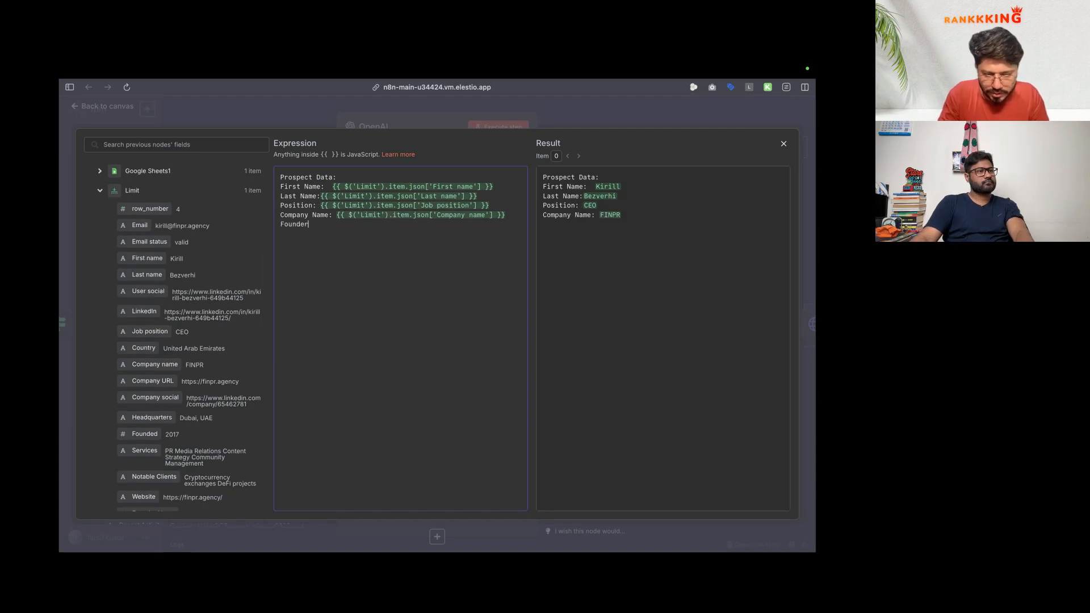
type(":")
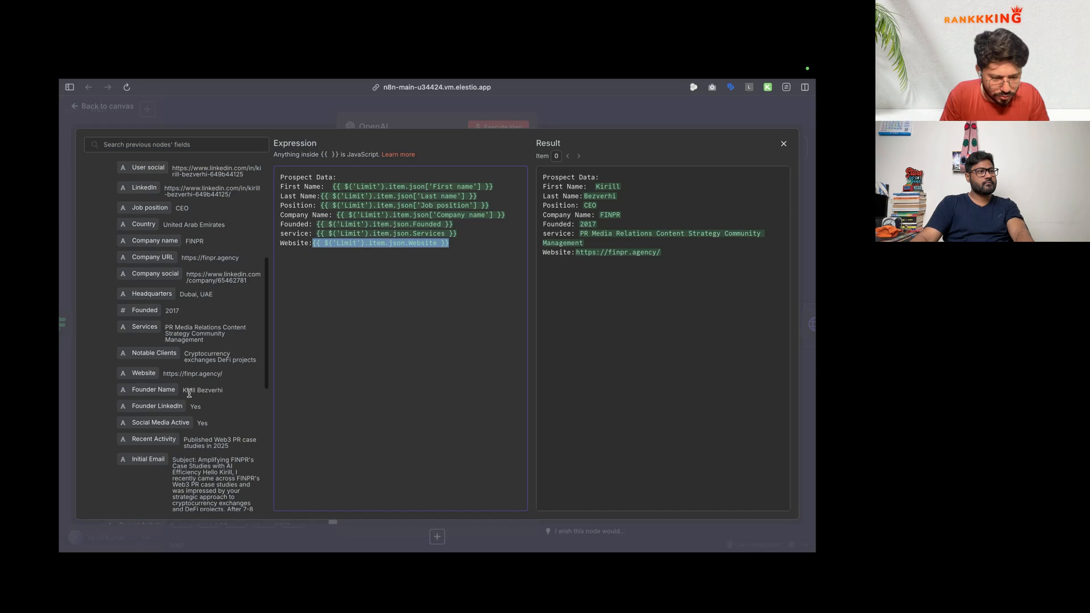
scroll(210, 379, "down", 3)
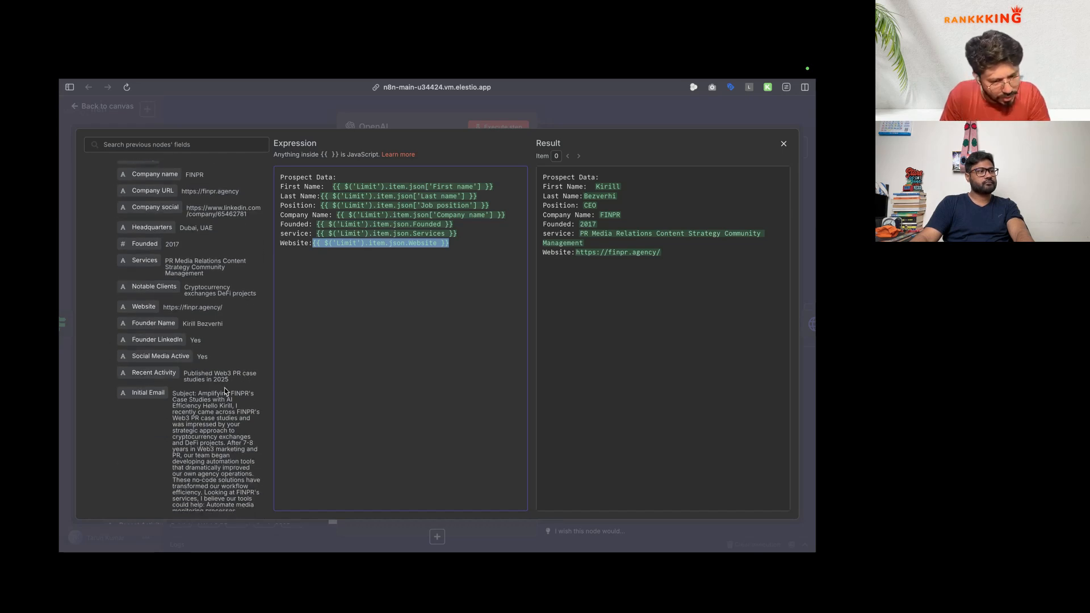
scroll(240, 331, "down", 2)
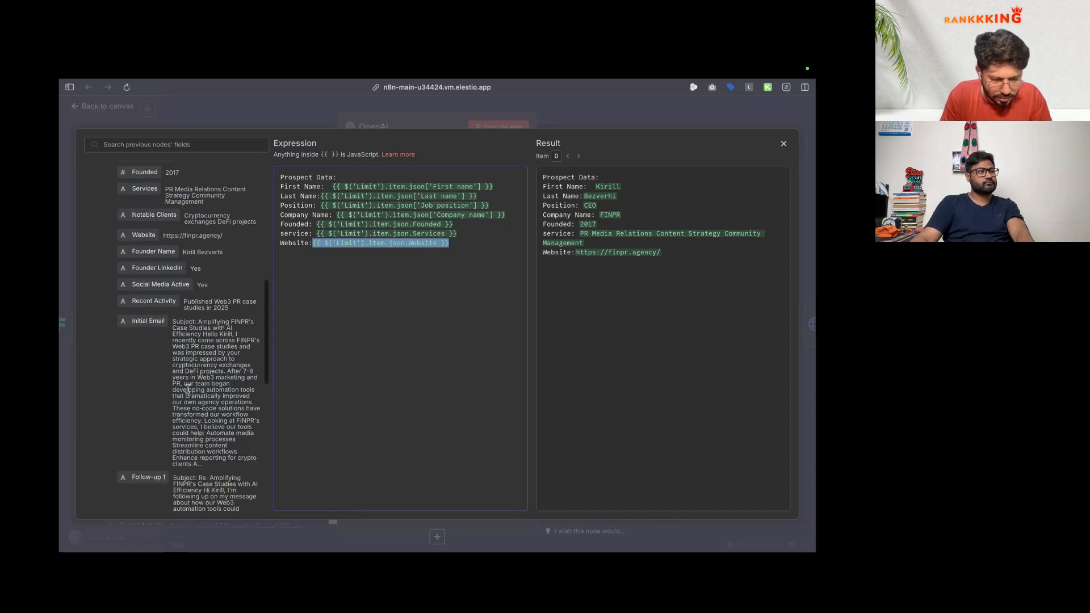
key("Right")
key("Return")
scroll(175, 322, "up", 1)
scroll(176, 329, "down", 3)
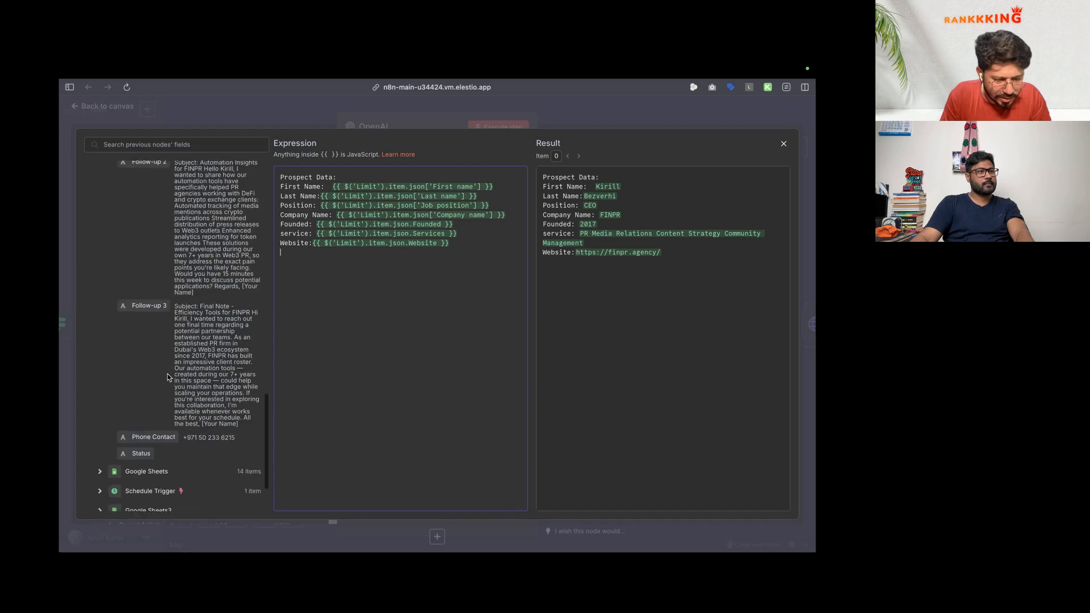
scroll(182, 341, "up", 6)
scroll(184, 345, "down", 4)
scroll(185, 344, "up", 2)
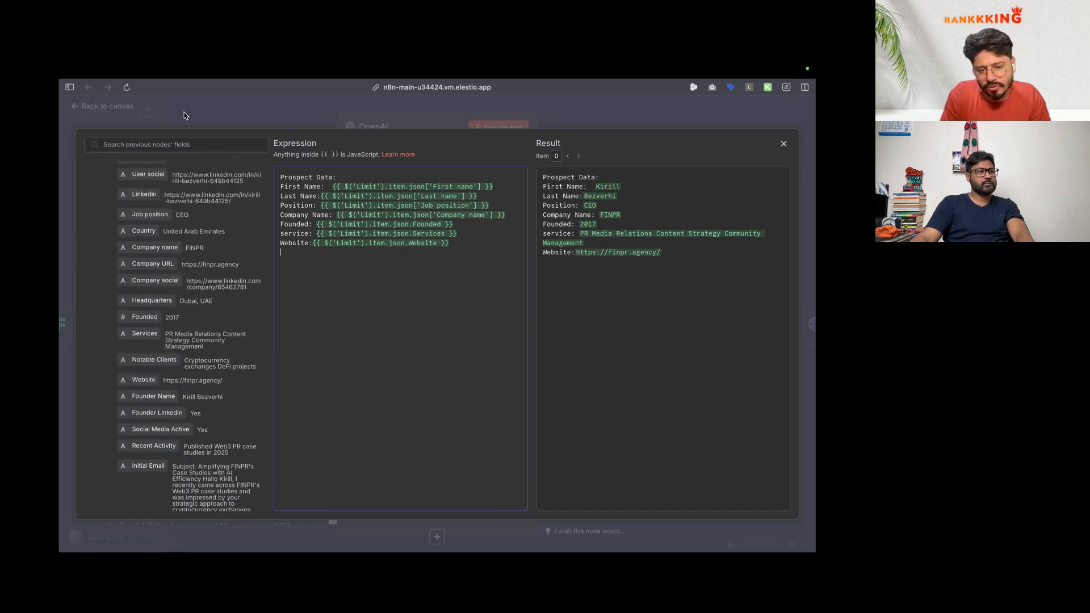
Step: Add a 'Person Linkedin Bio:' line and close the node back to the canvas
type("Founder Bio")
left_click(316, 252)
type("Linkedin")
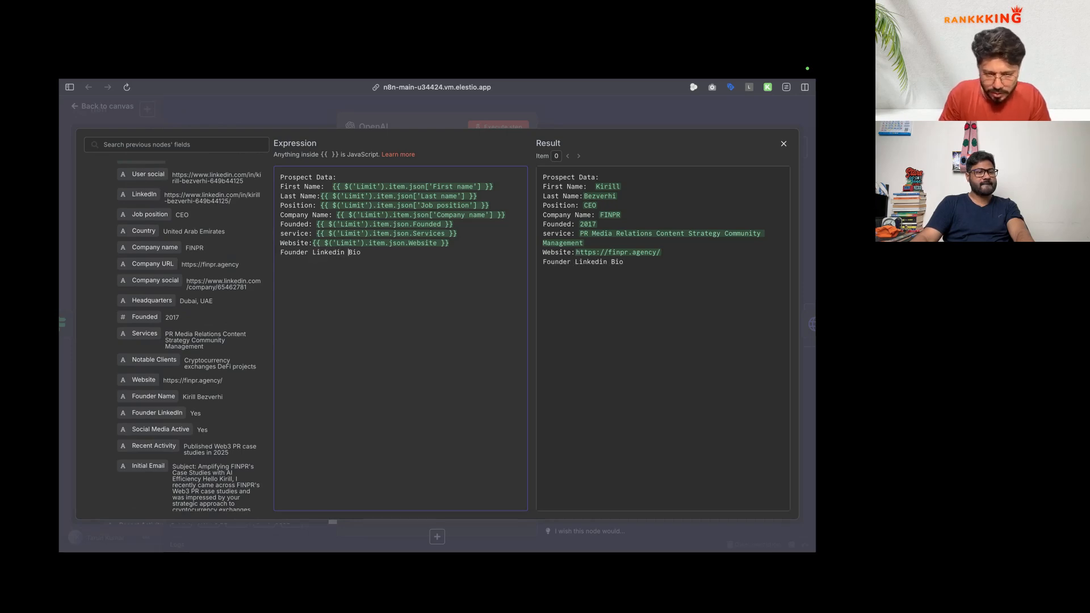
key("Right")
key("Right")
type(":")
key("alt+Left")
key("alt+Left")
key("alt+BackSpace")
type("Person")
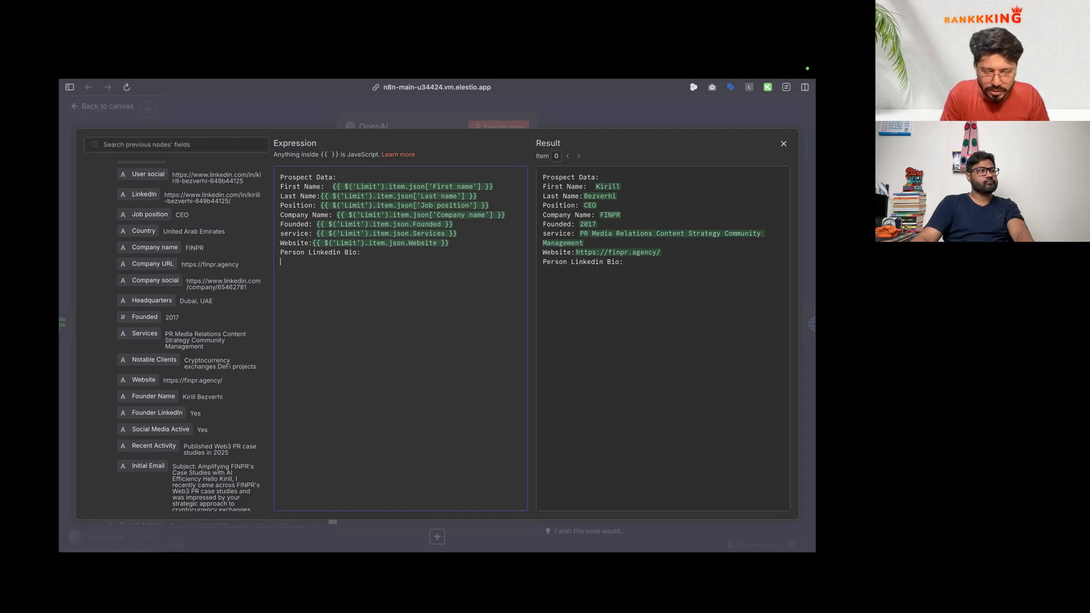
key("Escape")
key("Escape")
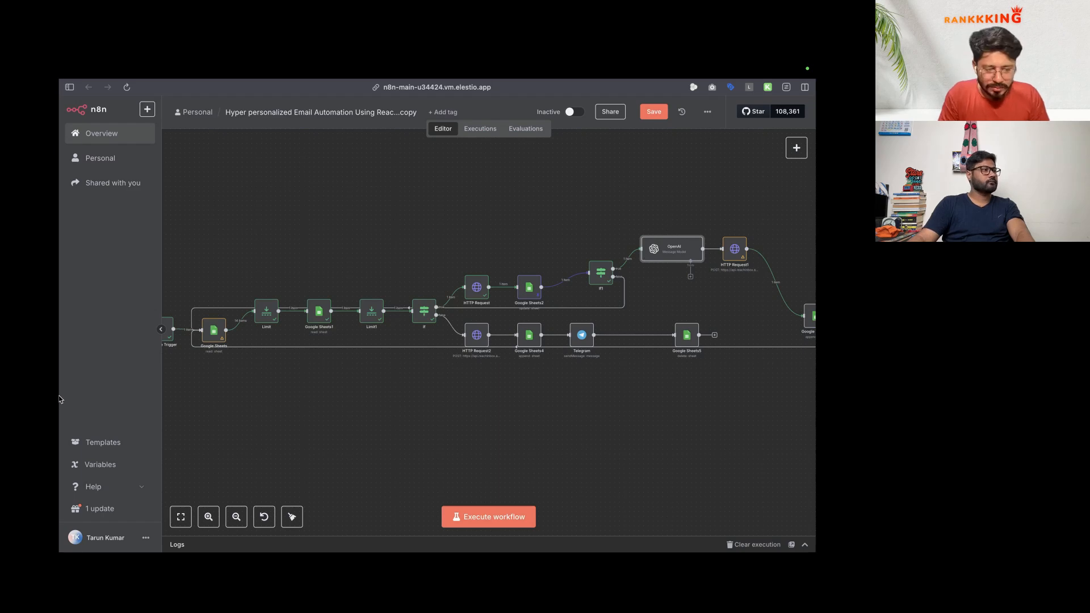
left_click(114, 391)
Step: Open Apify in a new tab and go to the Linkedin Company Scraper actor
type("api")
key("Return")
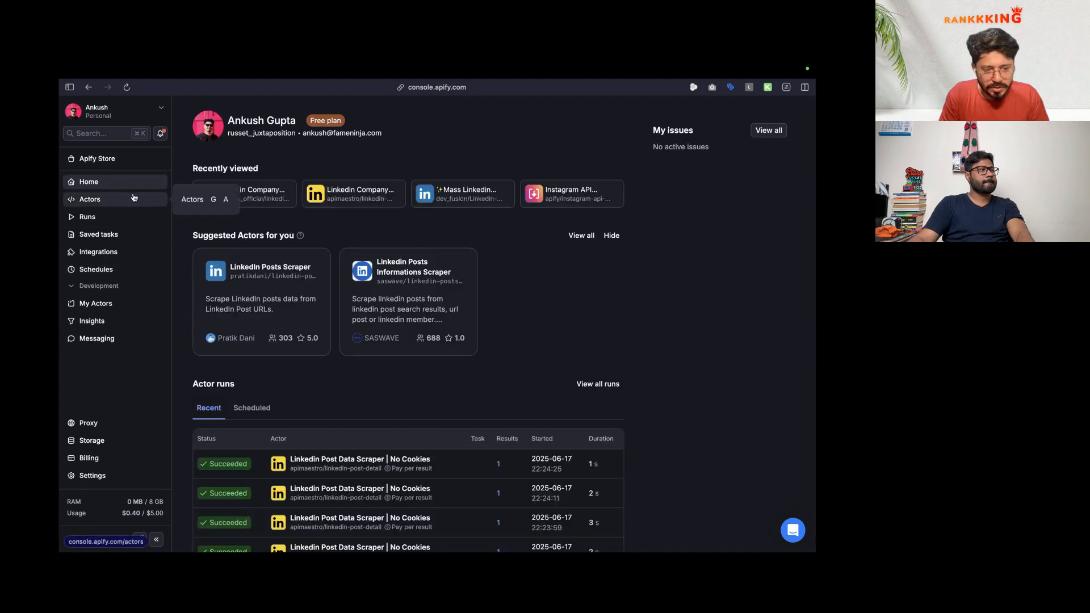
left_click(252, 197)
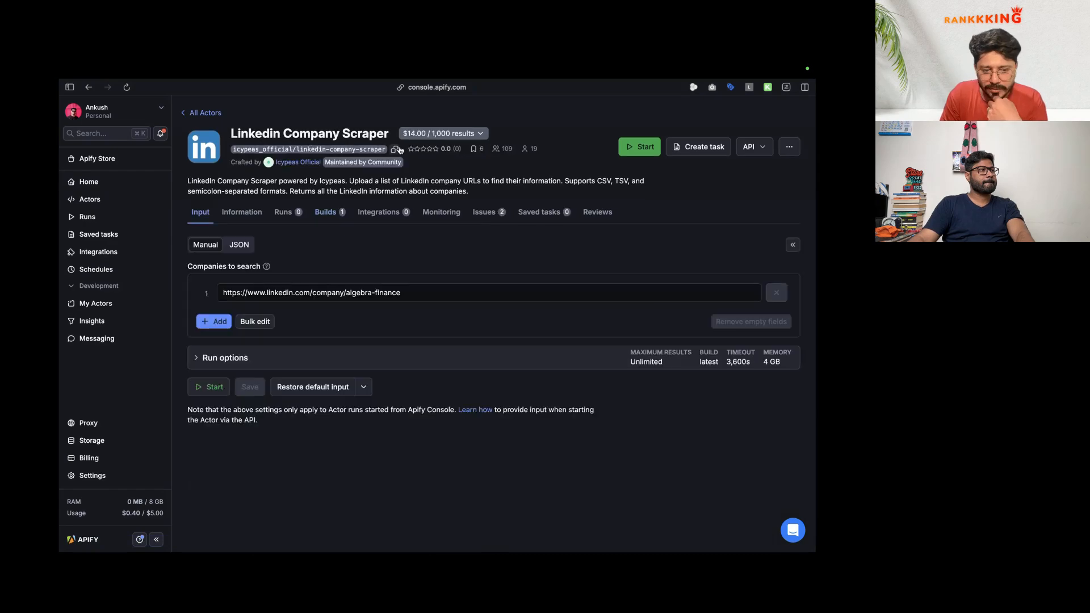
Step: Open the Mass Linkedin Profile Scraper actor in another Apify tab
mouse_move(110, 387)
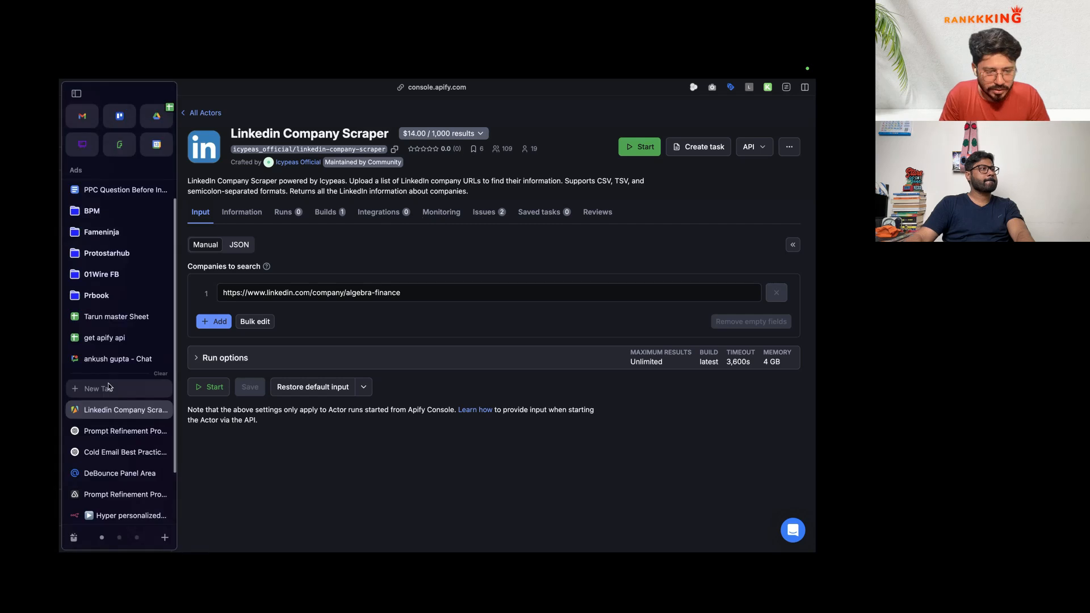
left_click(110, 387)
type("lin")
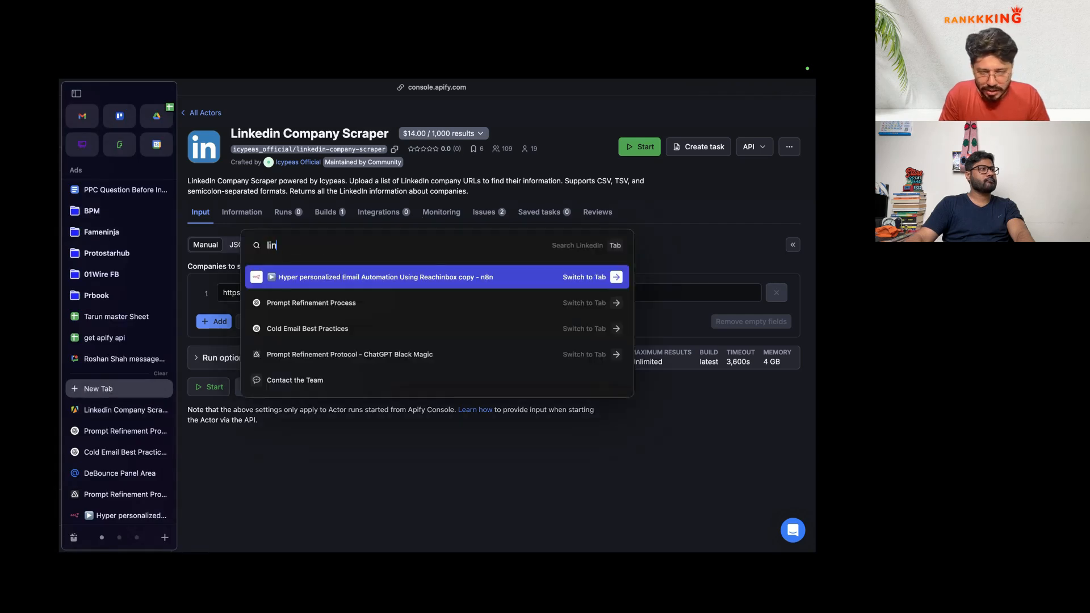
type("k")
key("Down")
key("Down")
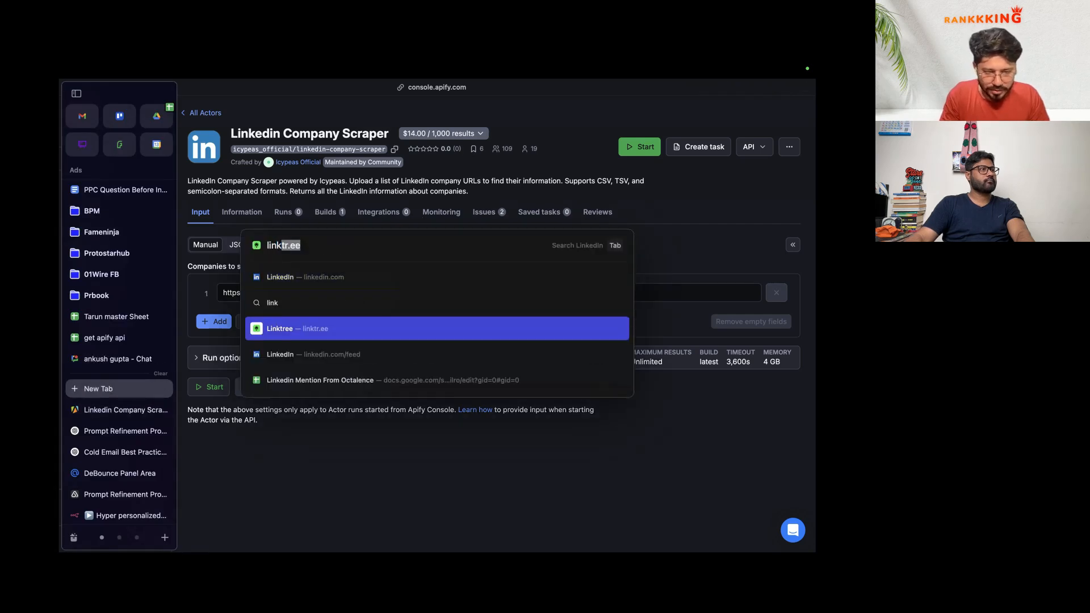
key("super+a")
type("api")
key("Return")
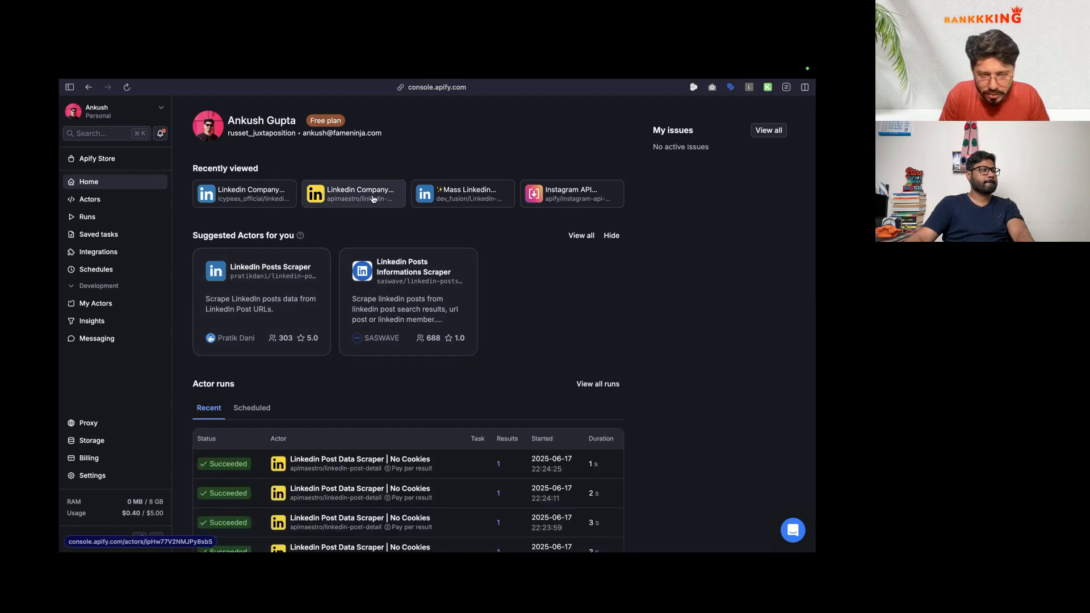
left_click(488, 195)
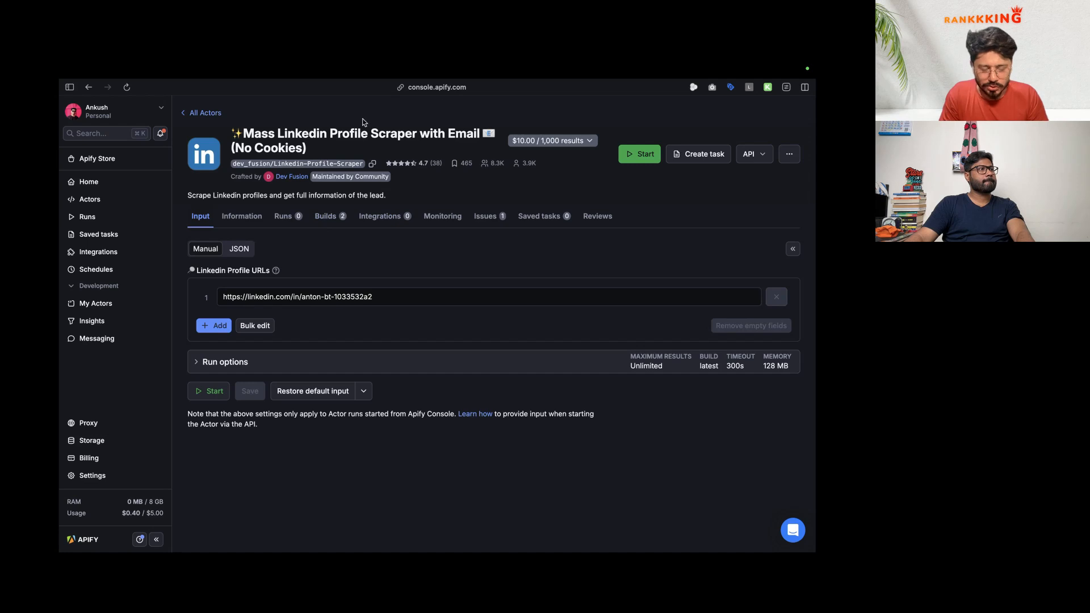
Step: Bring up the n8n workflows overview in a new tab
mouse_move(62, 409)
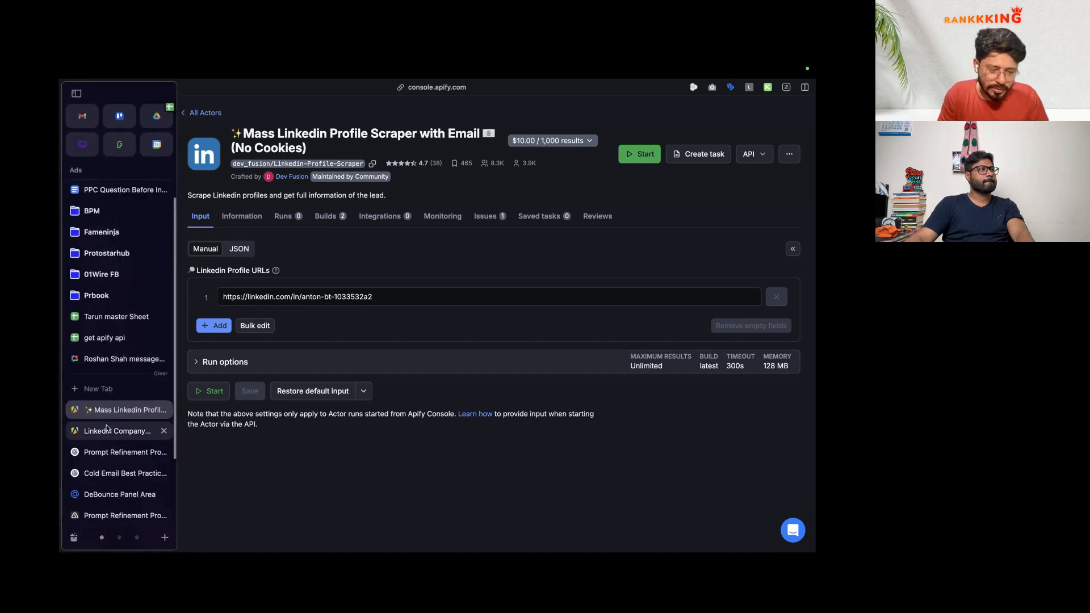
left_click(113, 389)
type("n8n")
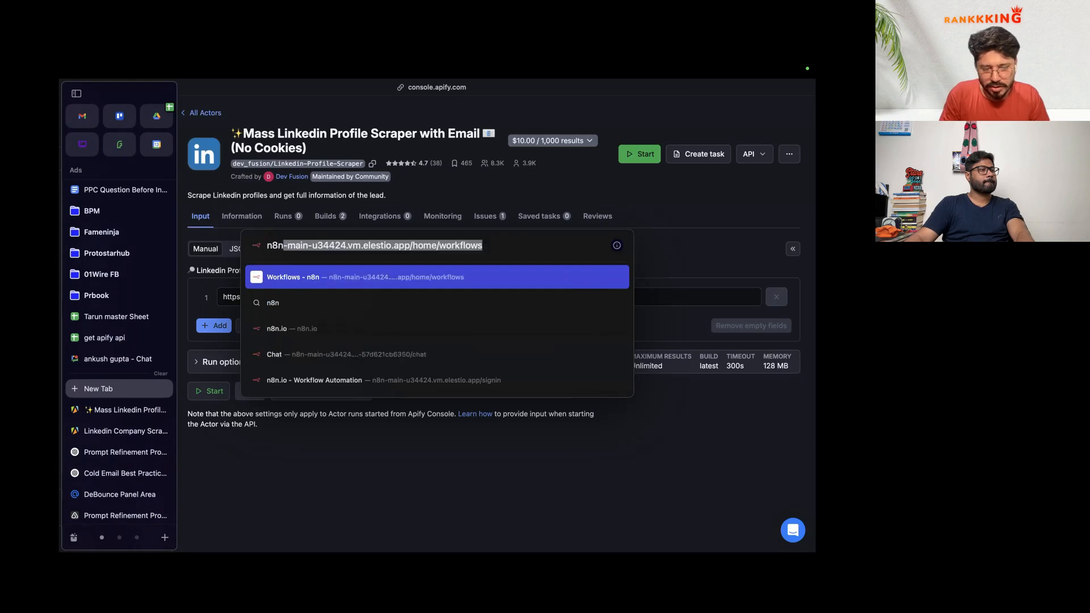
key("Return")
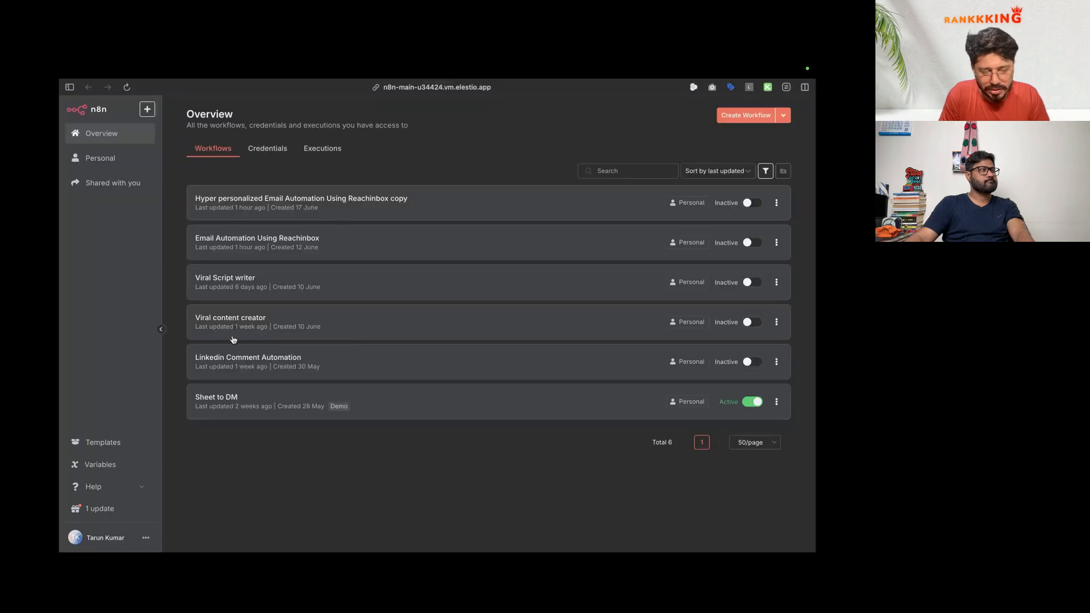
Step: Check Viral content creator's HTTP Request node, then add an HTTP Request node to Hyper personalized
left_click(228, 319)
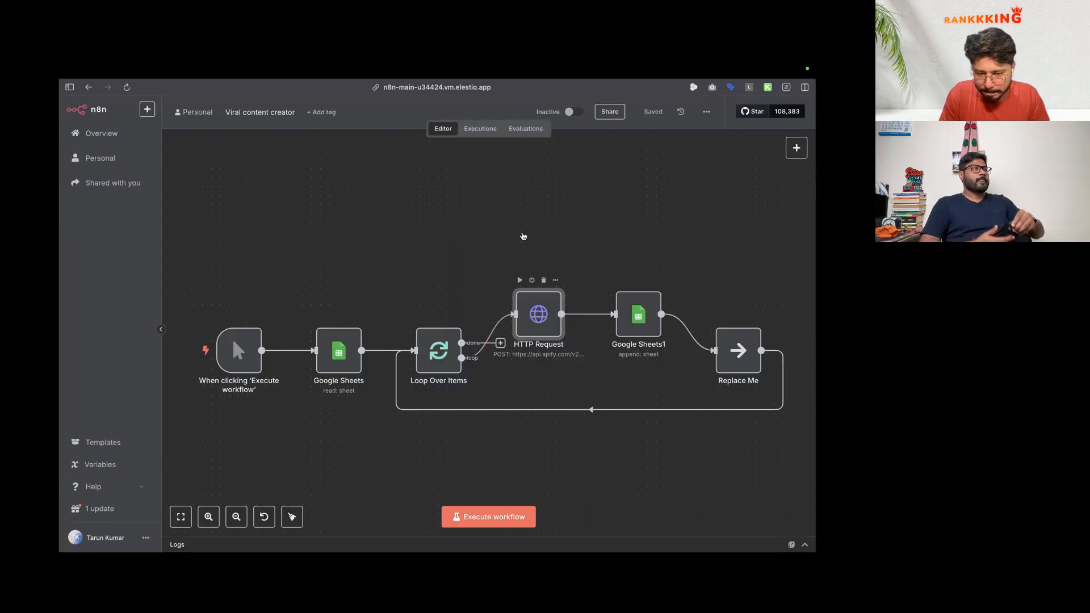
double_click(536, 314)
mouse_move(60, 357)
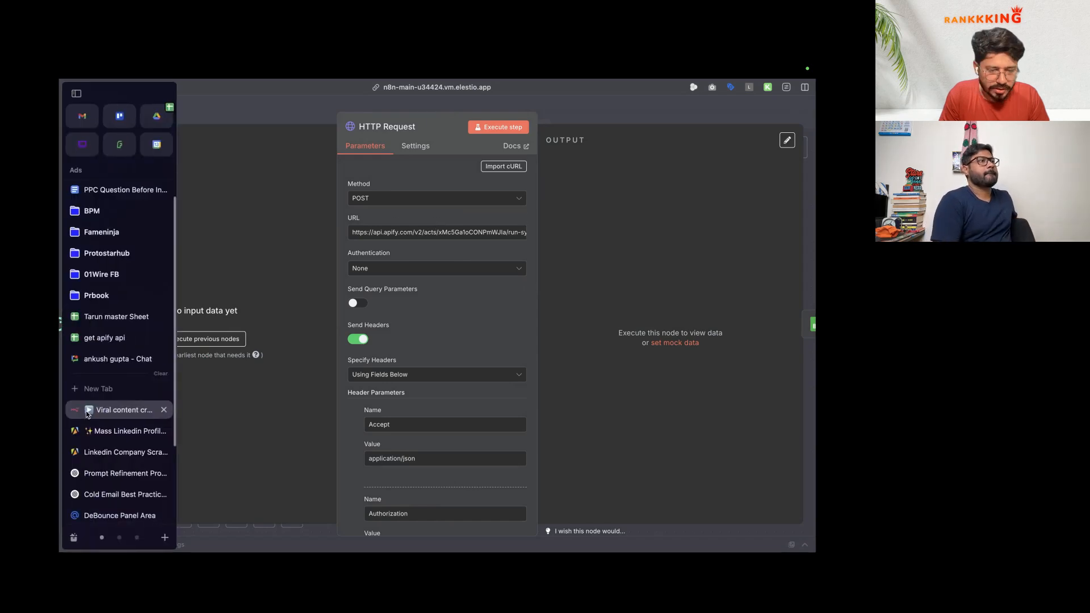
scroll(99, 460, "down", 2)
left_click(111, 510)
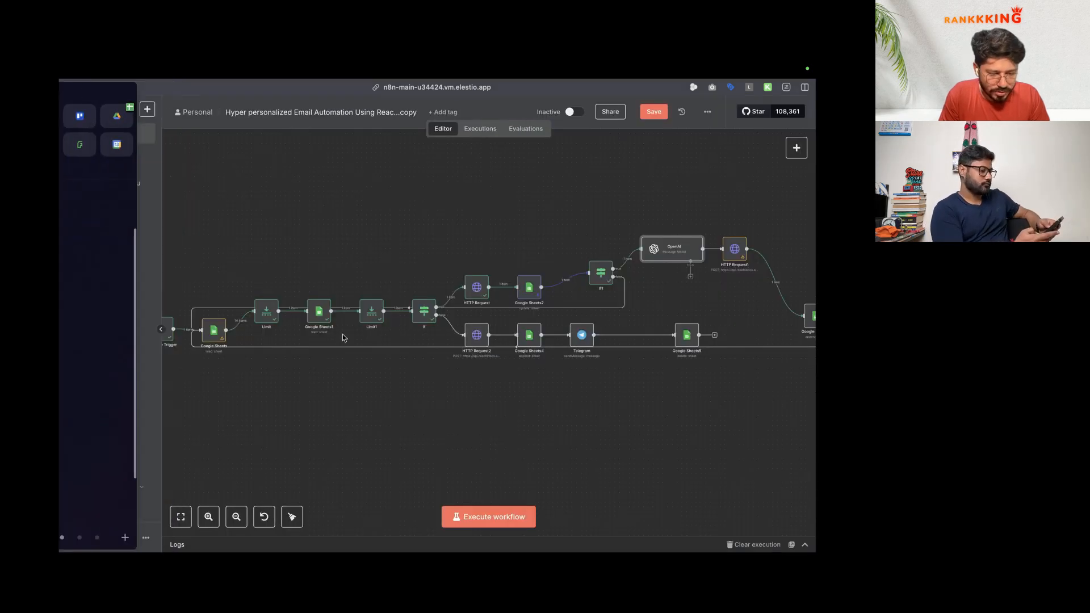
key("Tab")
type("http")
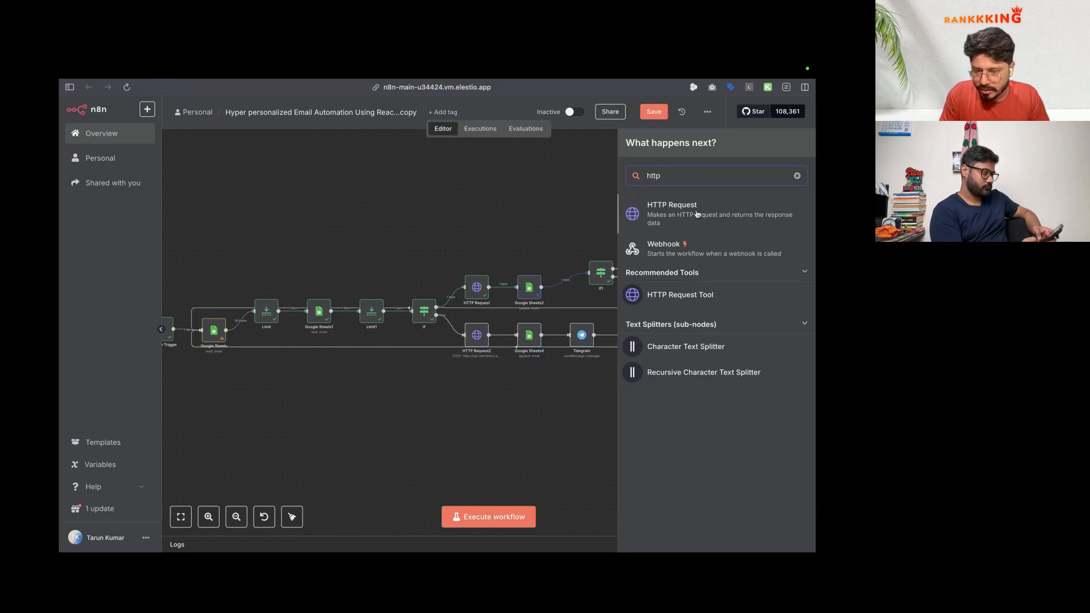
key("Return")
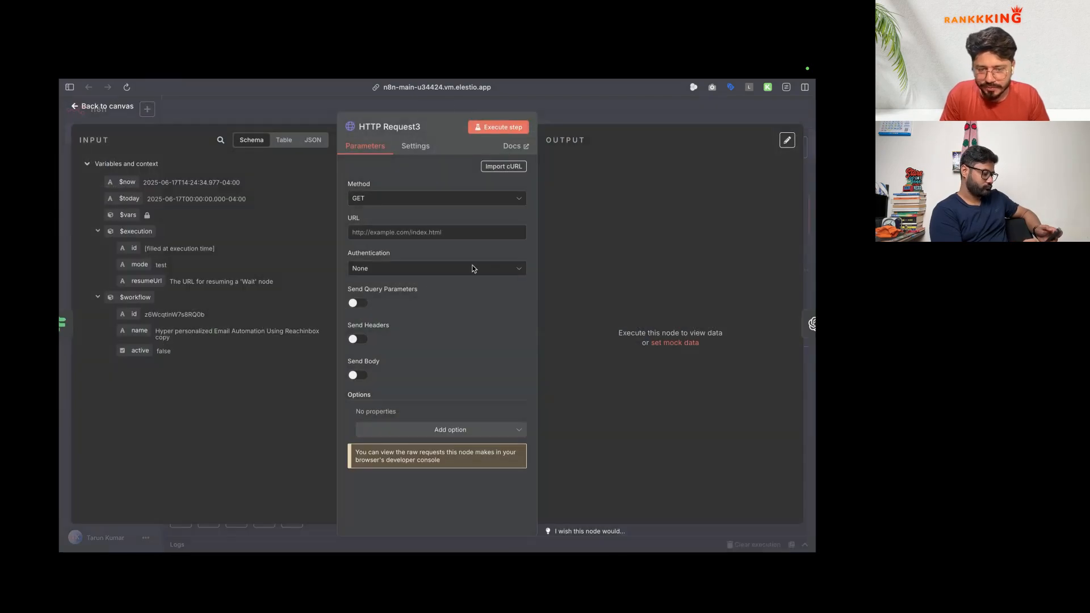
Step: Copy the Accept application/json and Authorization headers from Viral content creator's HTTP node
left_click(400, 233)
mouse_move(61, 432)
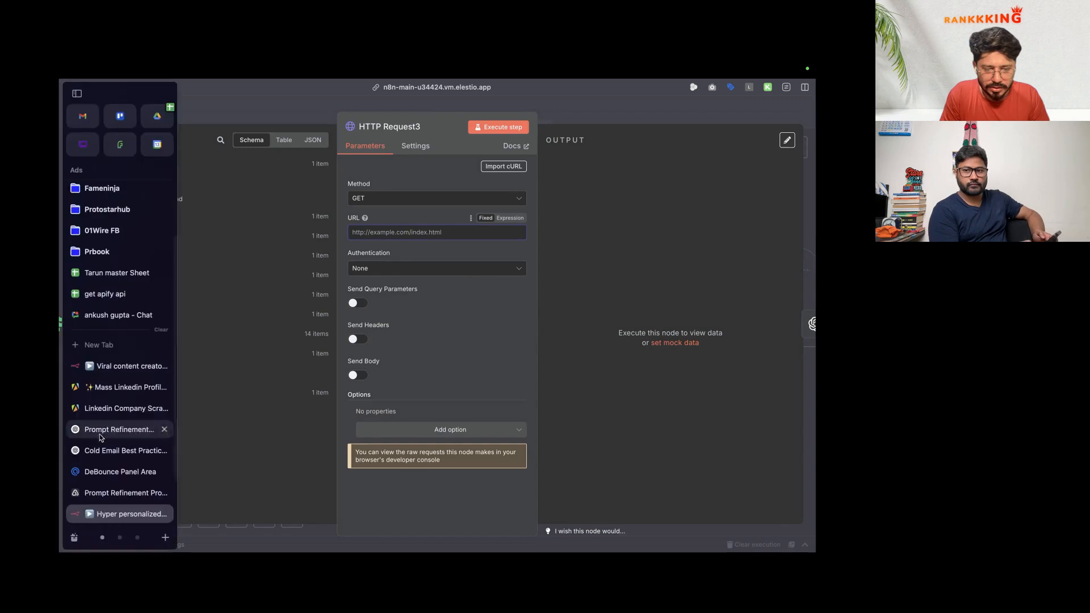
left_click(117, 369)
scroll(451, 221, "down", 2)
double_click(379, 321)
left_click(403, 355)
triple_click(404, 355)
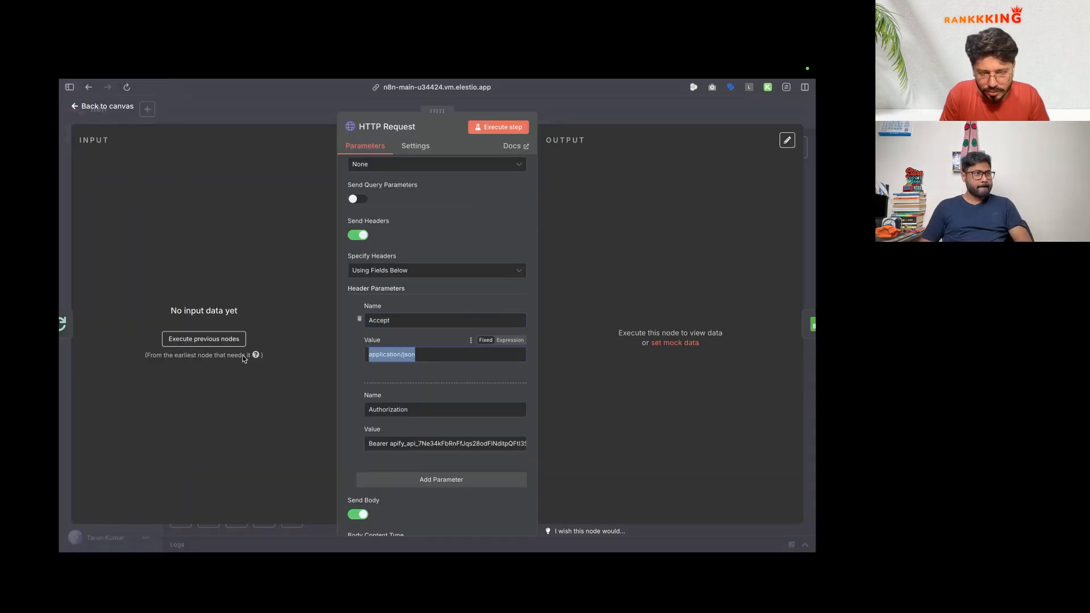
mouse_move(62, 413)
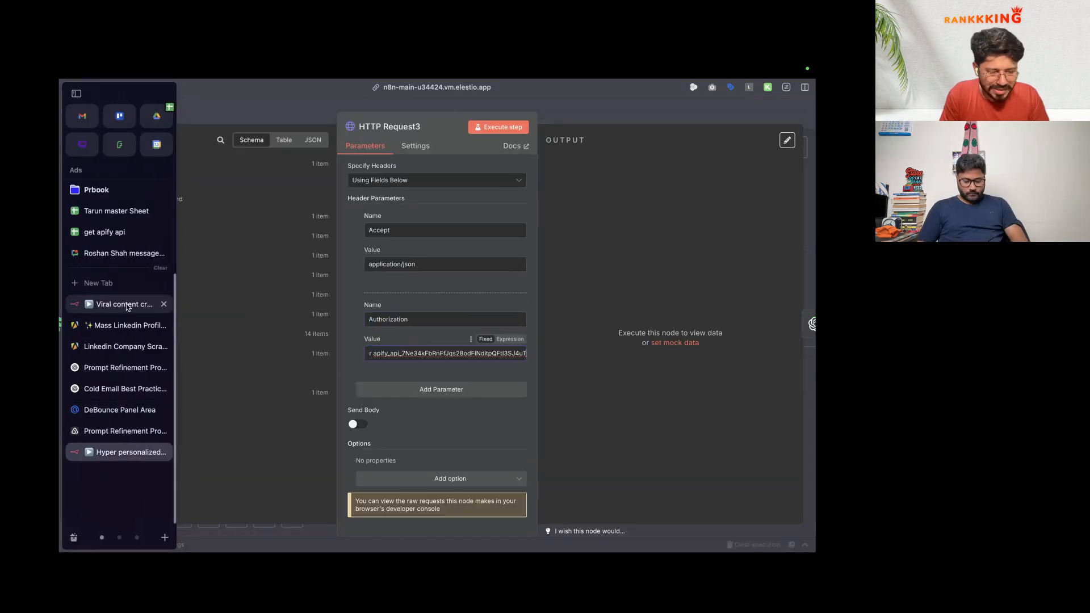
left_click(126, 305)
scroll(407, 386, "down", 3)
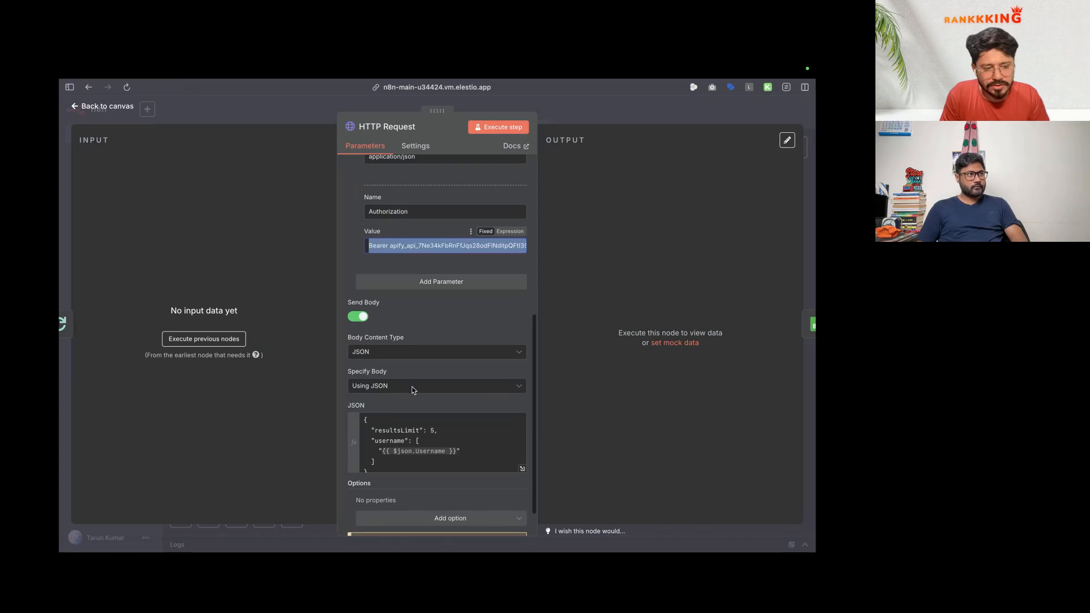
left_click(430, 456)
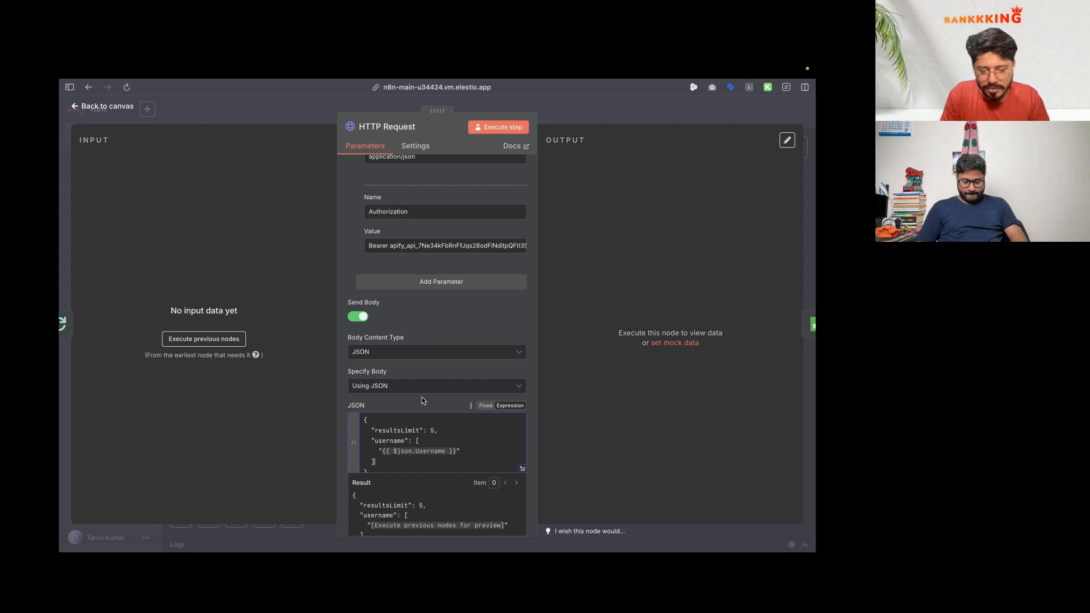
scroll(421, 400, "down", 1)
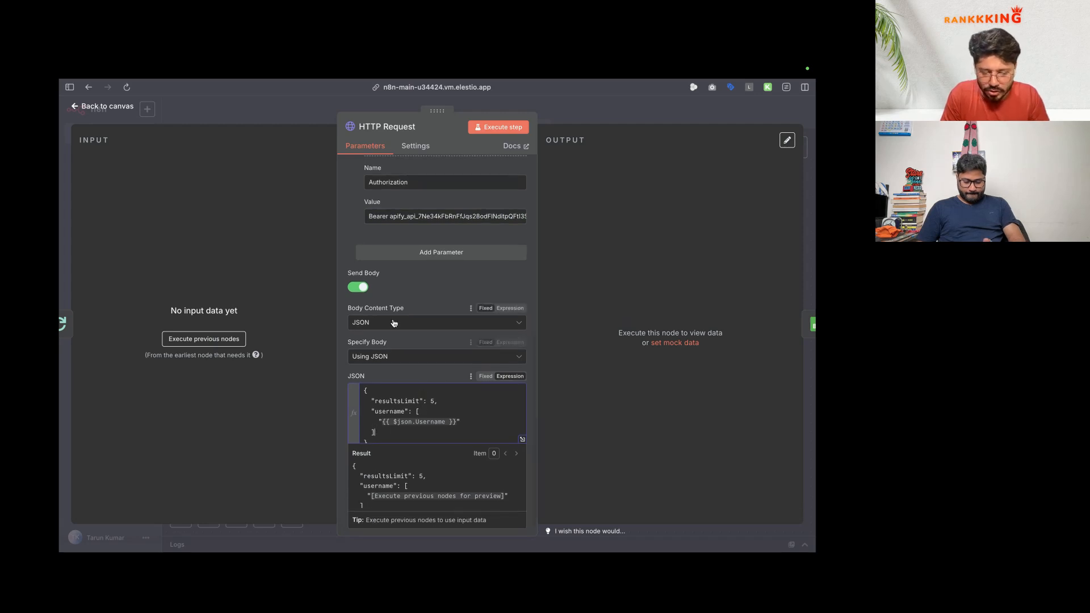
Step: Enable Send Body on HTTP Request3 with Specify Body set to Using JSON
mouse_move(96, 376)
left_click(109, 456)
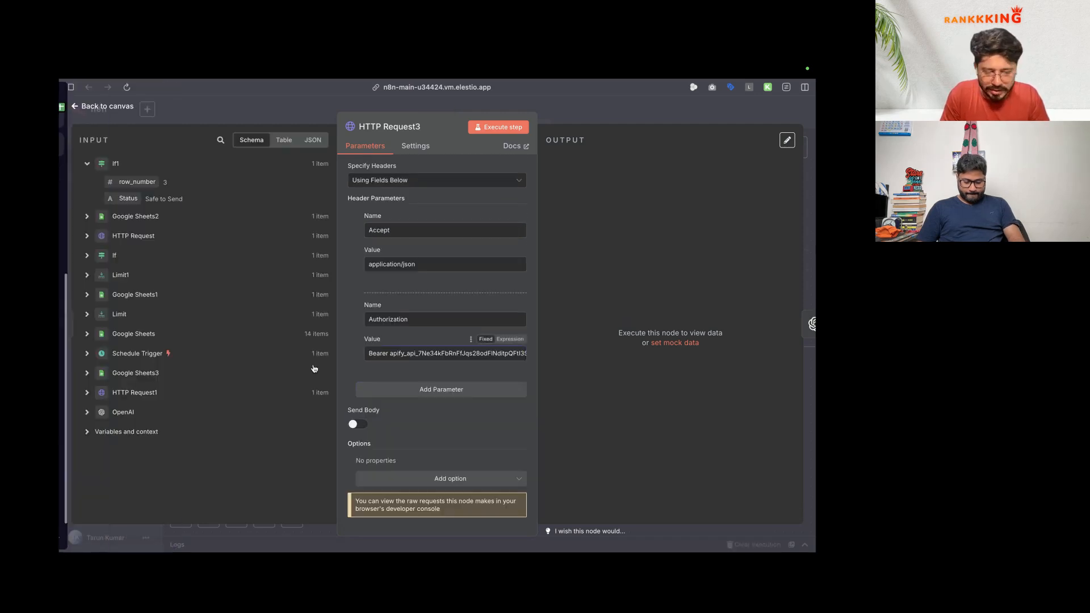
left_click(358, 422)
scroll(414, 341, "down", 3)
left_click(433, 304)
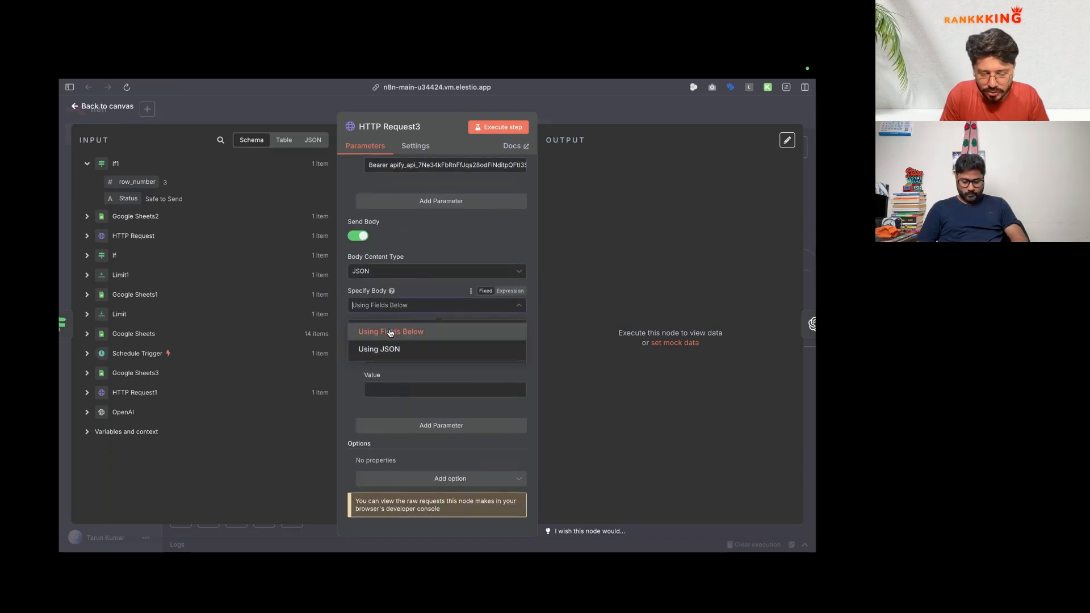
left_click(391, 351)
left_click(403, 409)
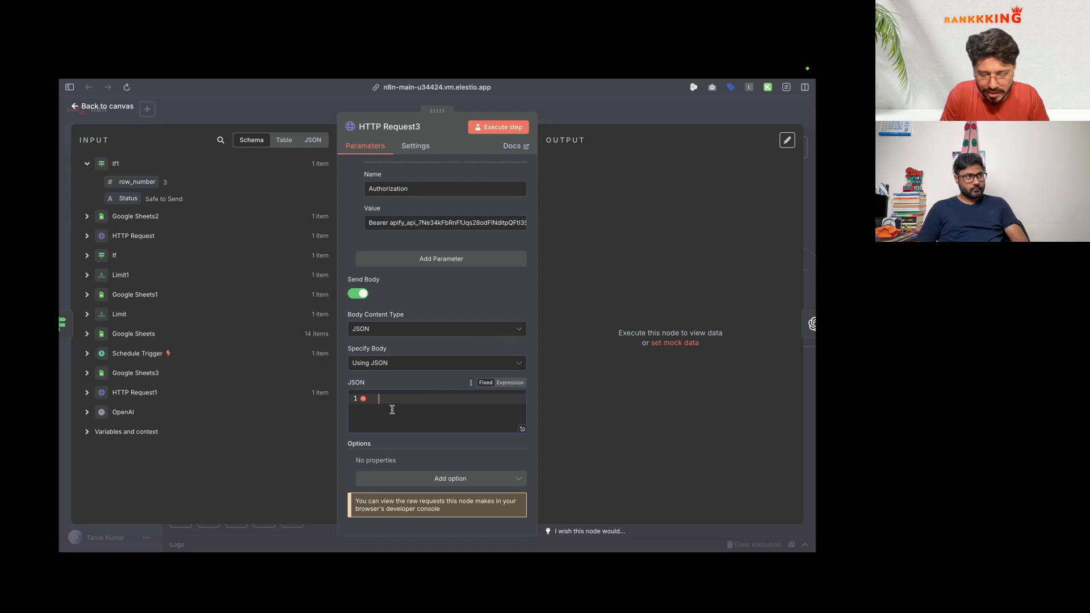
Step: Copy the Linkedin Company Scraper's JSON input from Apify into the node's body
mouse_move(65, 323)
left_click(120, 344)
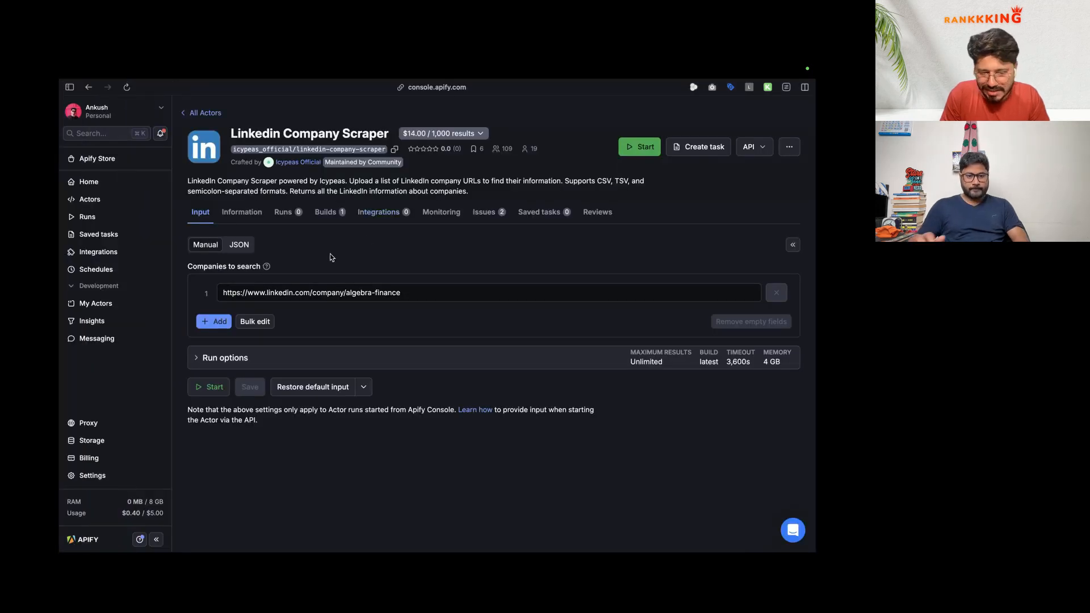
left_click(250, 285)
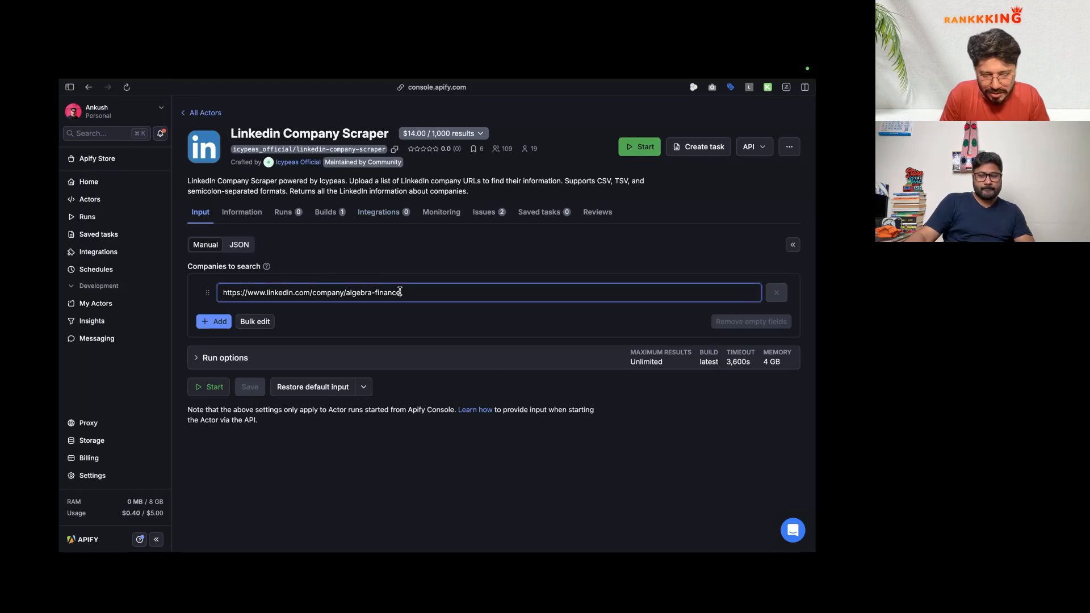
left_click(239, 244)
key("super+a")
key("super+c")
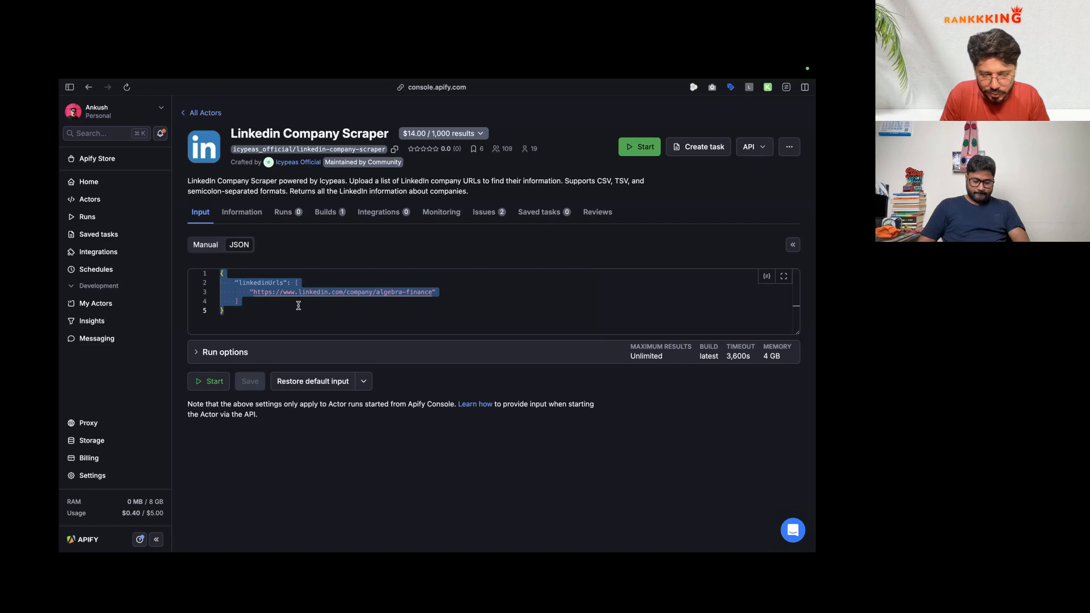
mouse_move(60, 290)
left_click(122, 452)
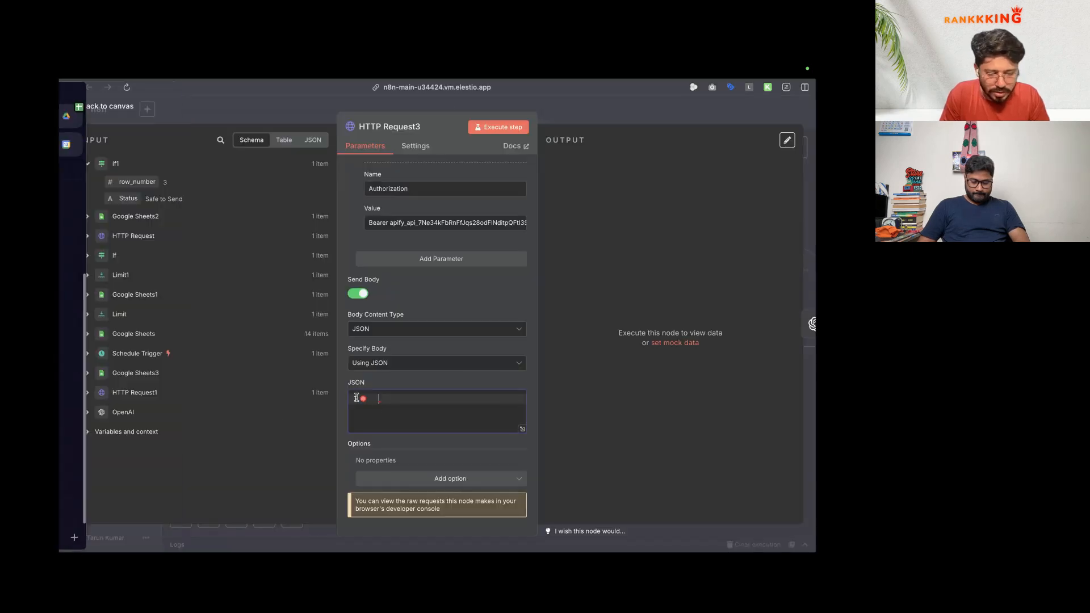
key("super+v")
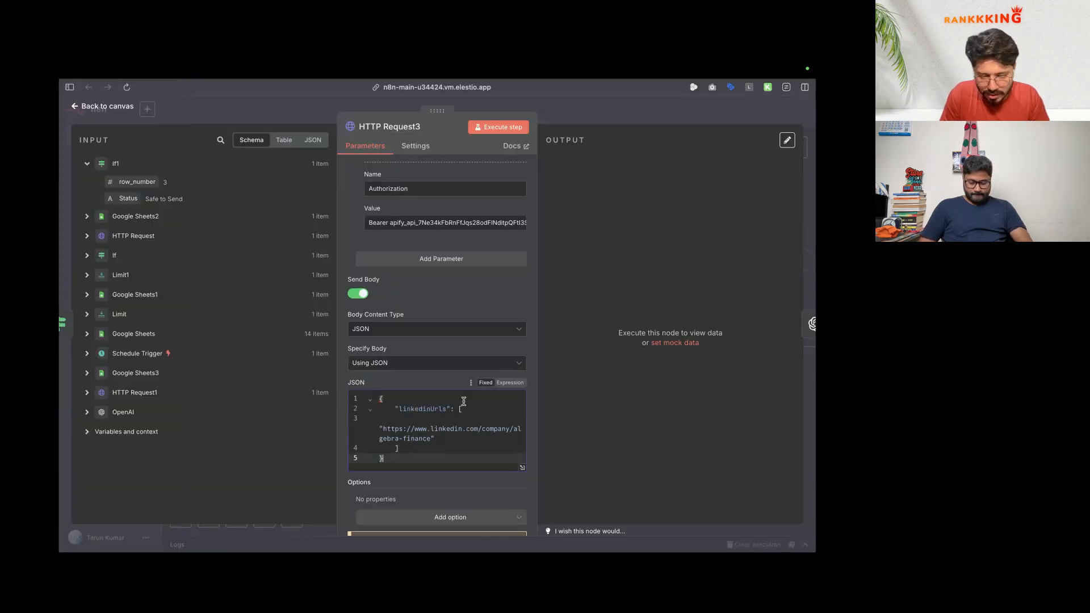
Step: Make the body an expression and replace the sample URL with Limit's Company social
left_click(511, 382)
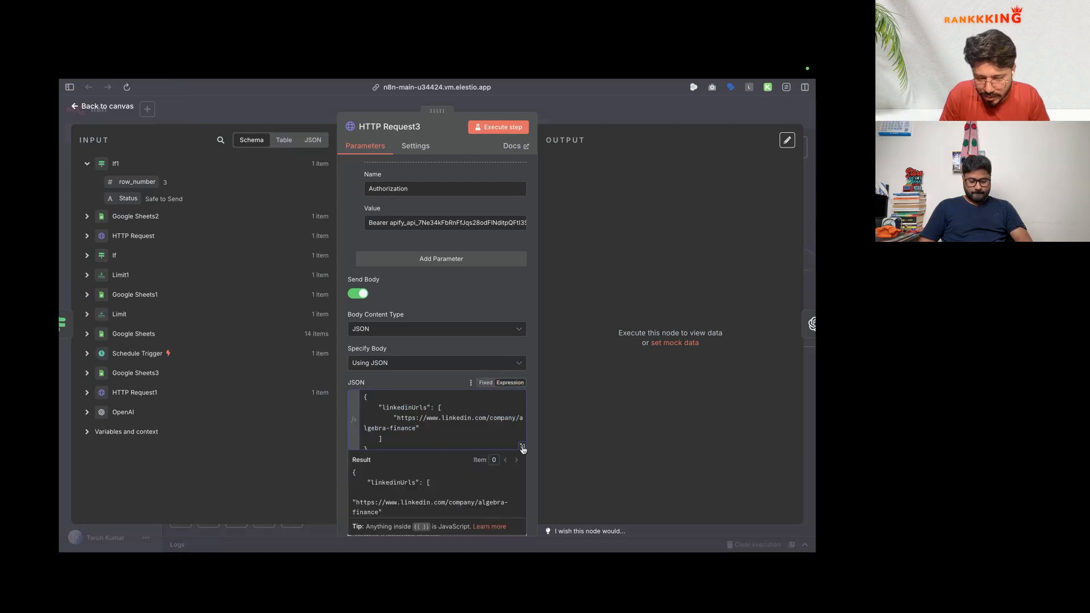
left_click(523, 447)
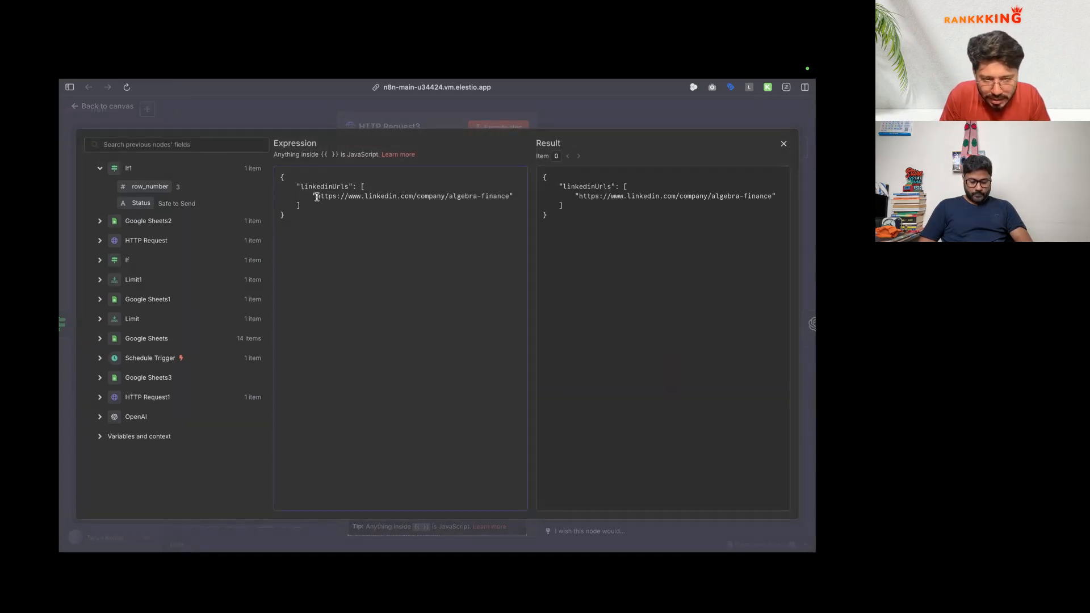
left_click_drag(317, 197, 509, 197)
key("BackSpace")
left_click(100, 320)
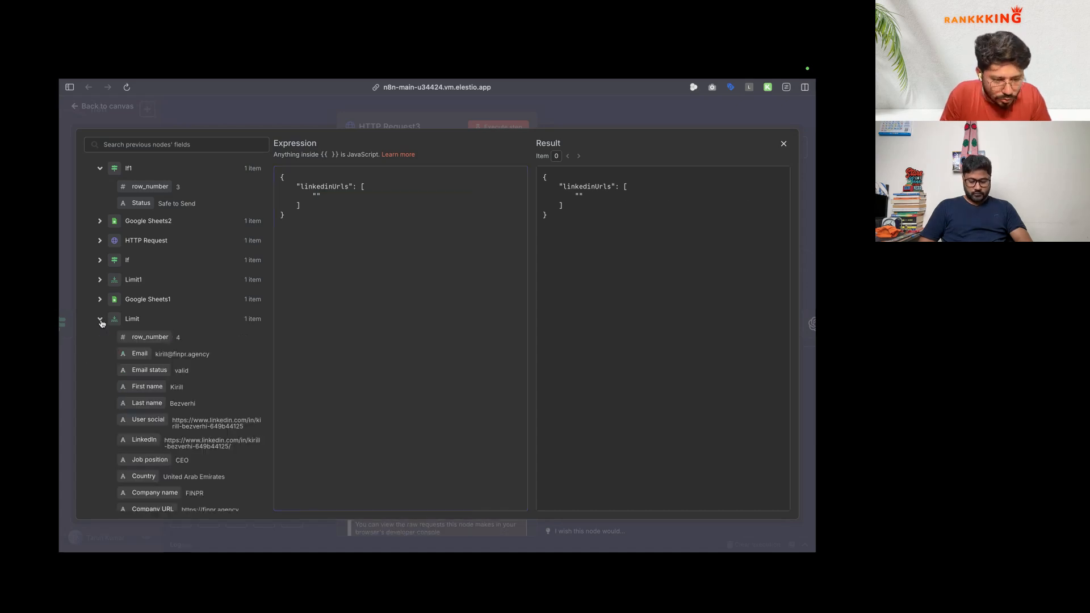
scroll(150, 355, "down", 3)
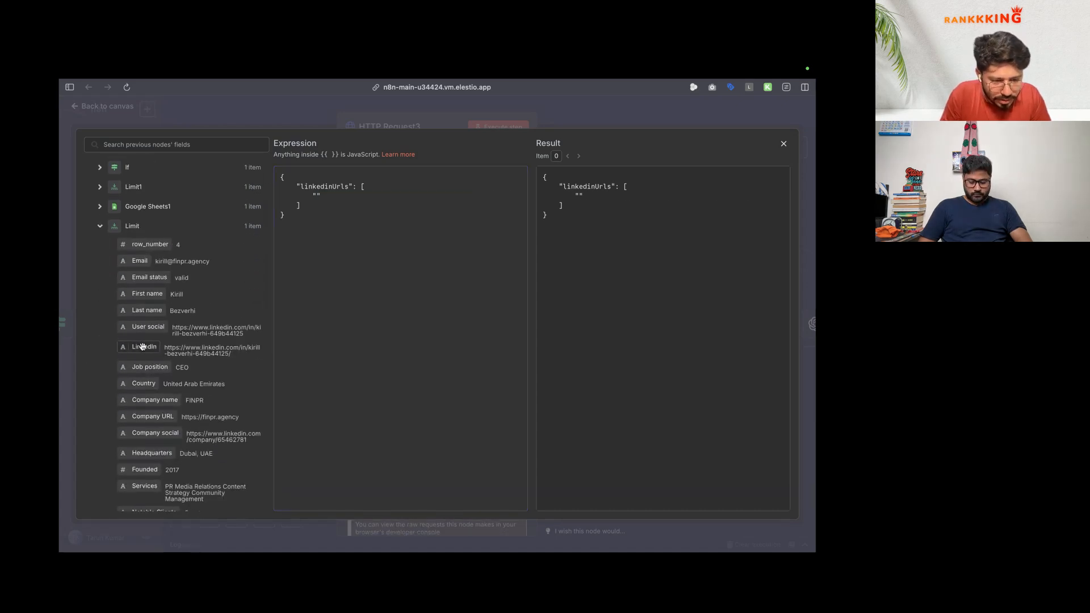
scroll(153, 349, "down", 2)
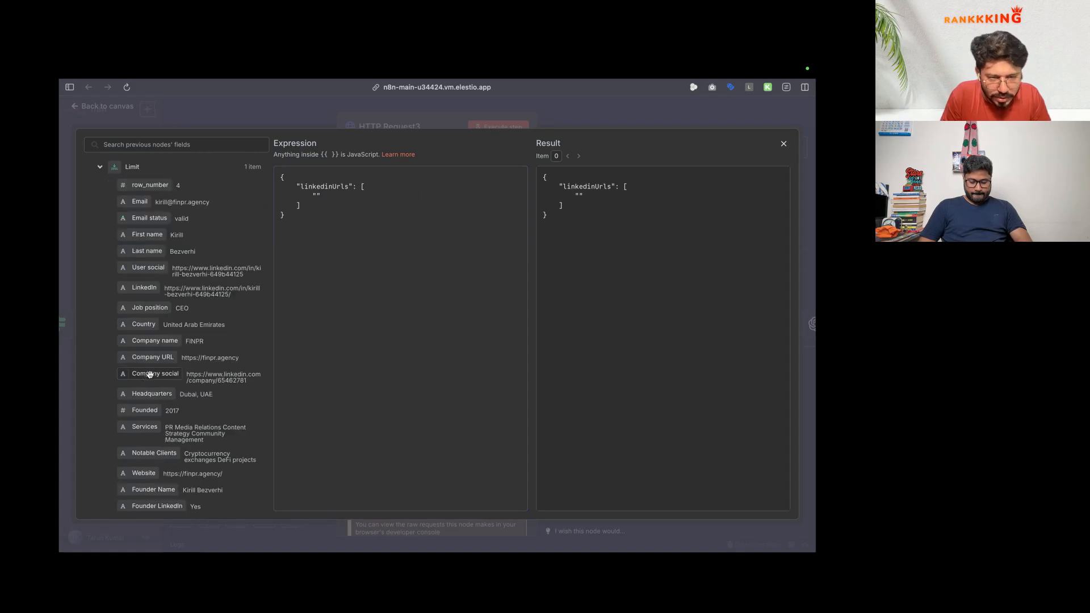
left_click_drag(152, 374, 316, 196)
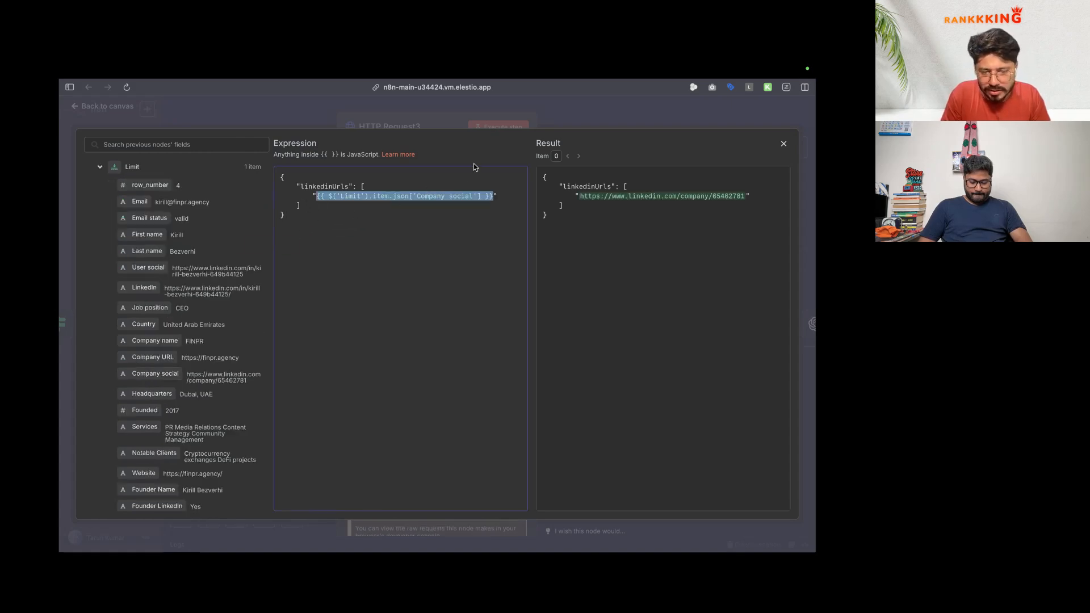
left_click(284, 117)
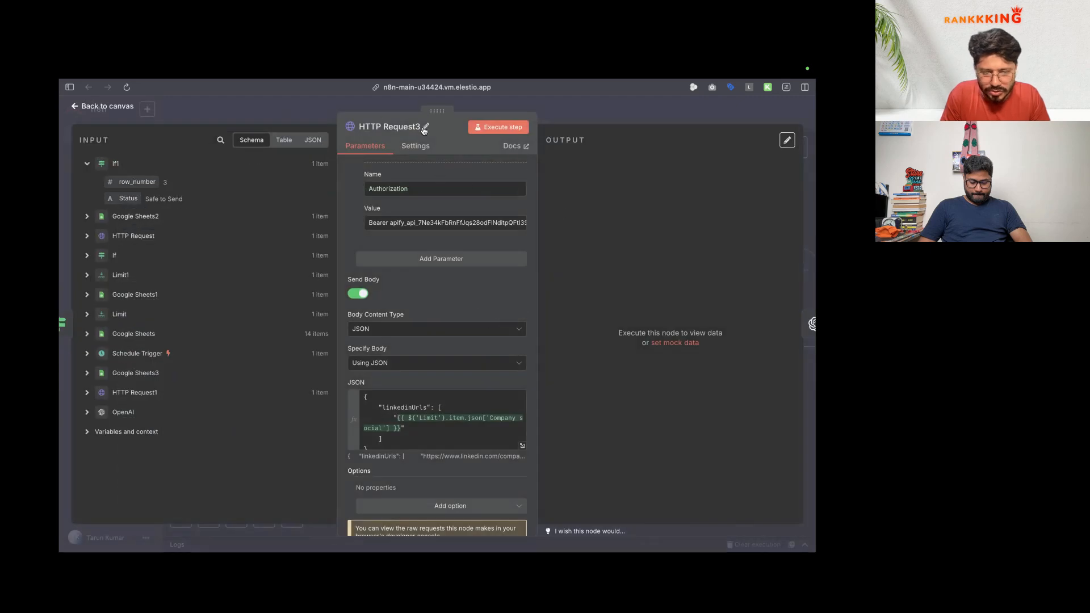
Step: Rename HTTP Request3 to 'company Linkedin scrapper'
left_click(421, 128)
type("companu")
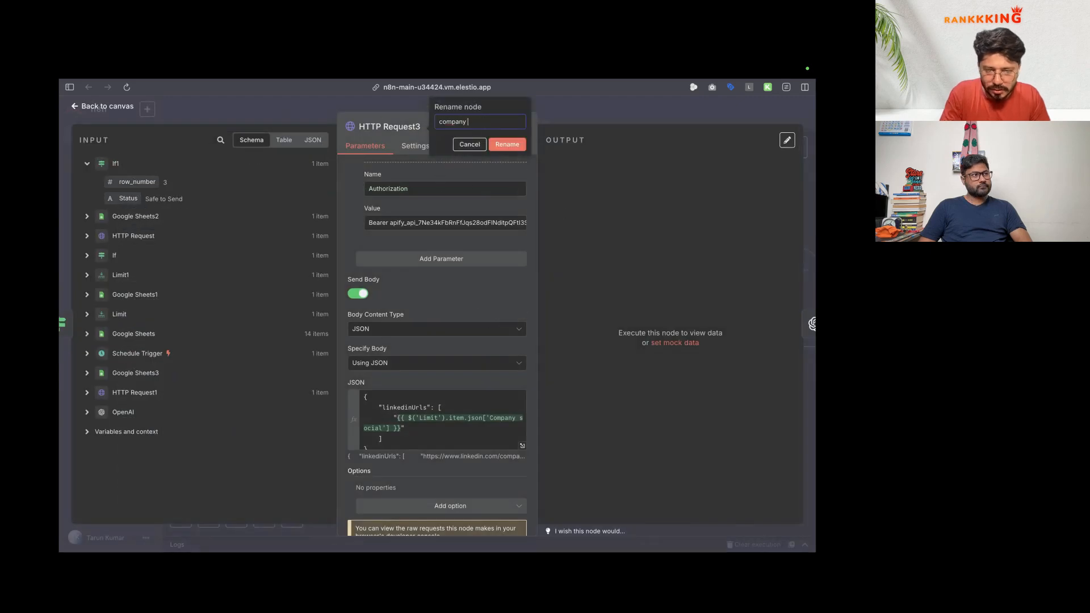
type(" Linkedin scrapper")
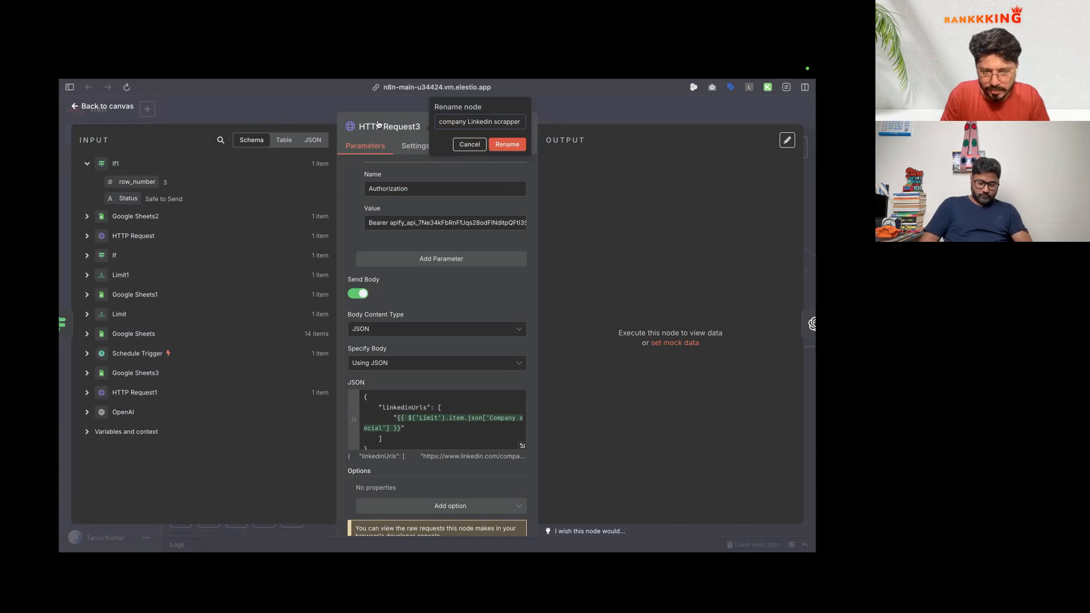
left_click(515, 148)
scroll(434, 301, "down", 3)
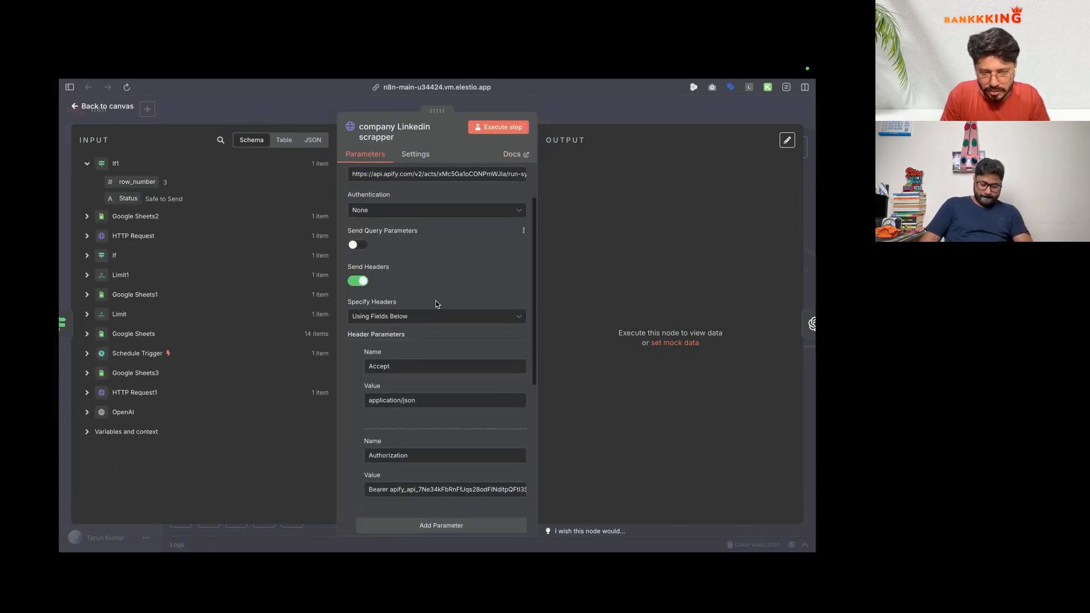
scroll(444, 237, "up", 2)
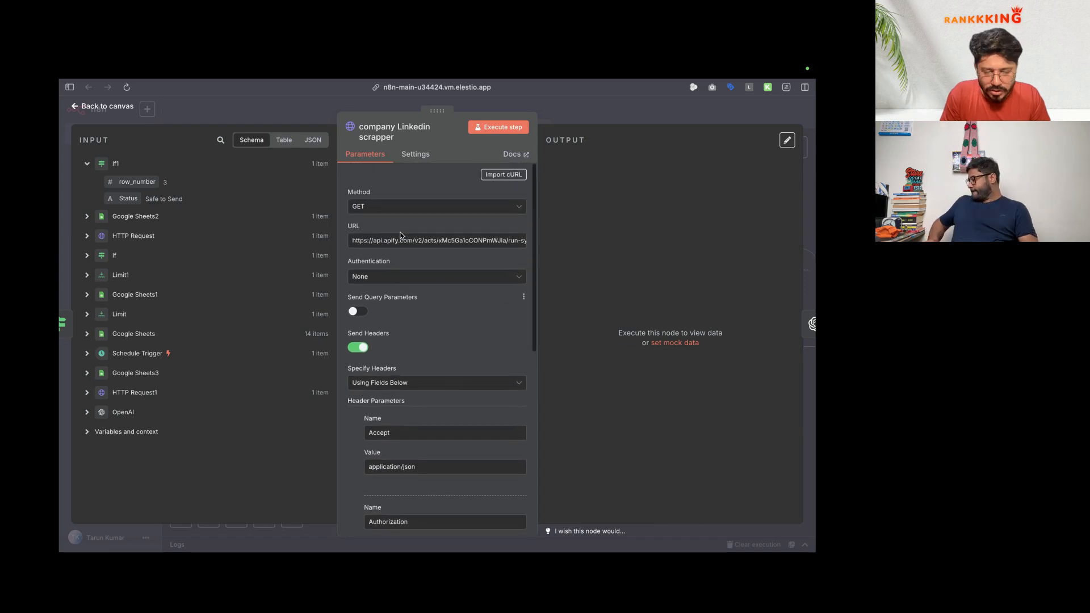
Step: Select the actor ID in the node's URL and go back to the Linkedin Company Scraper page
double_click(445, 240)
mouse_move(61, 335)
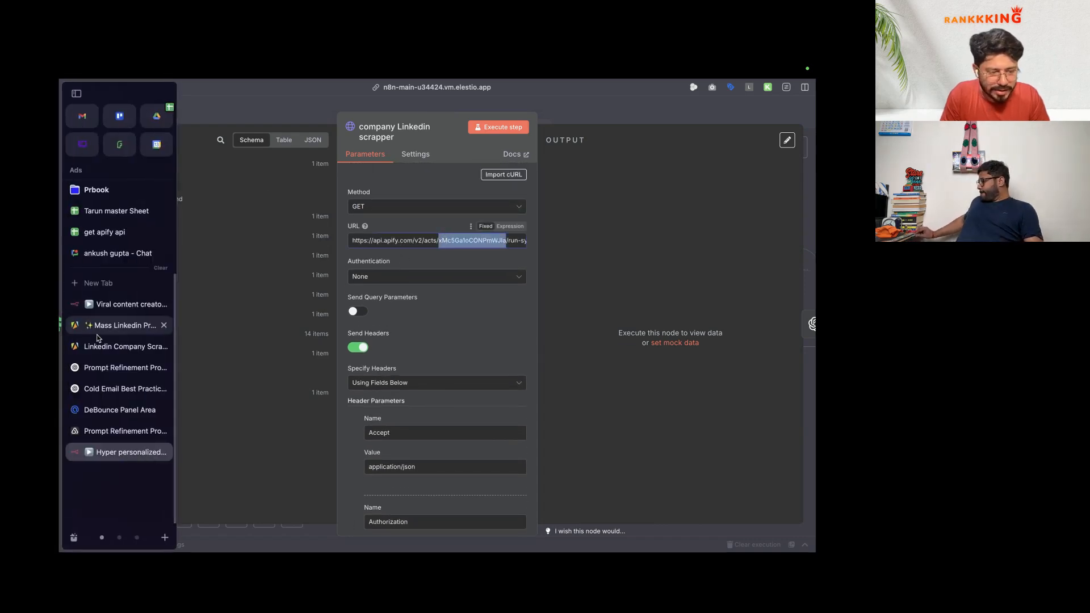
left_click(101, 345)
Step: Paste the actor's console URL into the Company Scraper JSON input and copy its actor ID
left_click(400, 88)
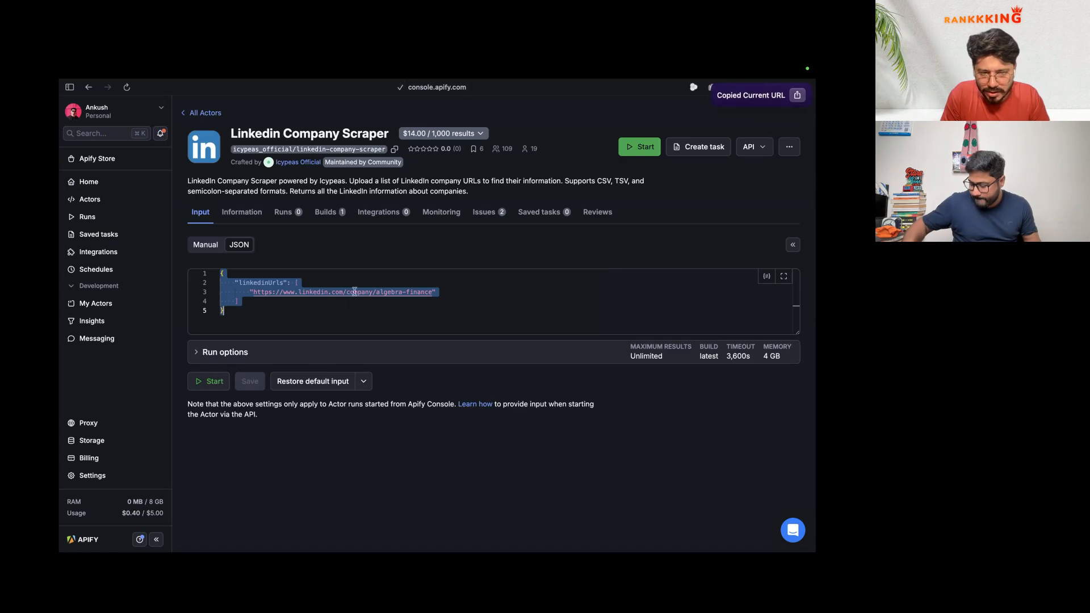
left_click(359, 329)
key("Return")
key("super+v")
double_click(384, 339)
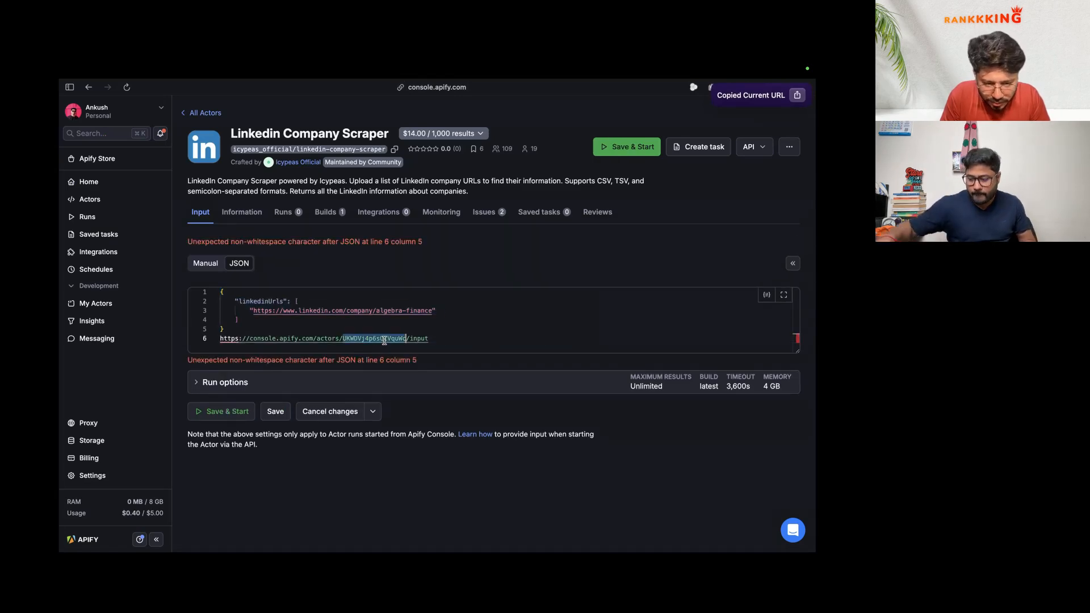
key("super+c")
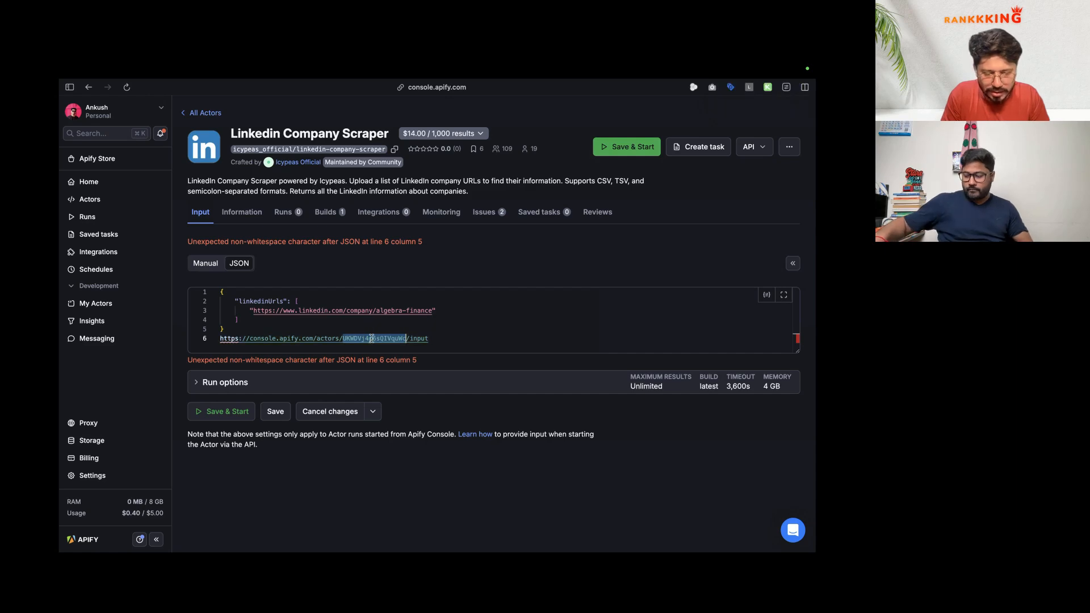
key("ctrl+Tab")
mouse_move(59, 405)
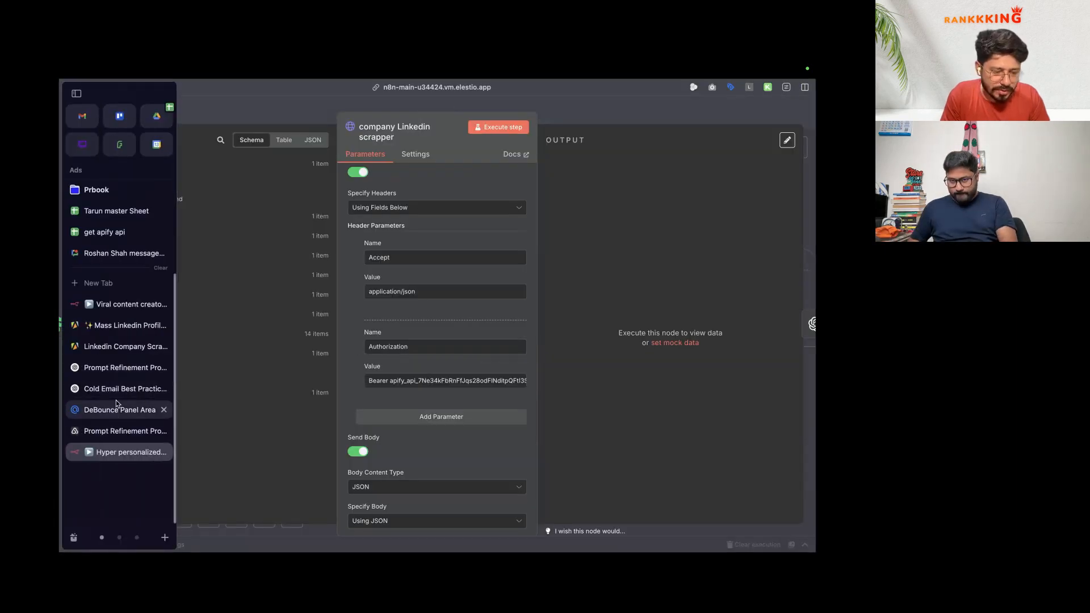
key("ctrl+Tab")
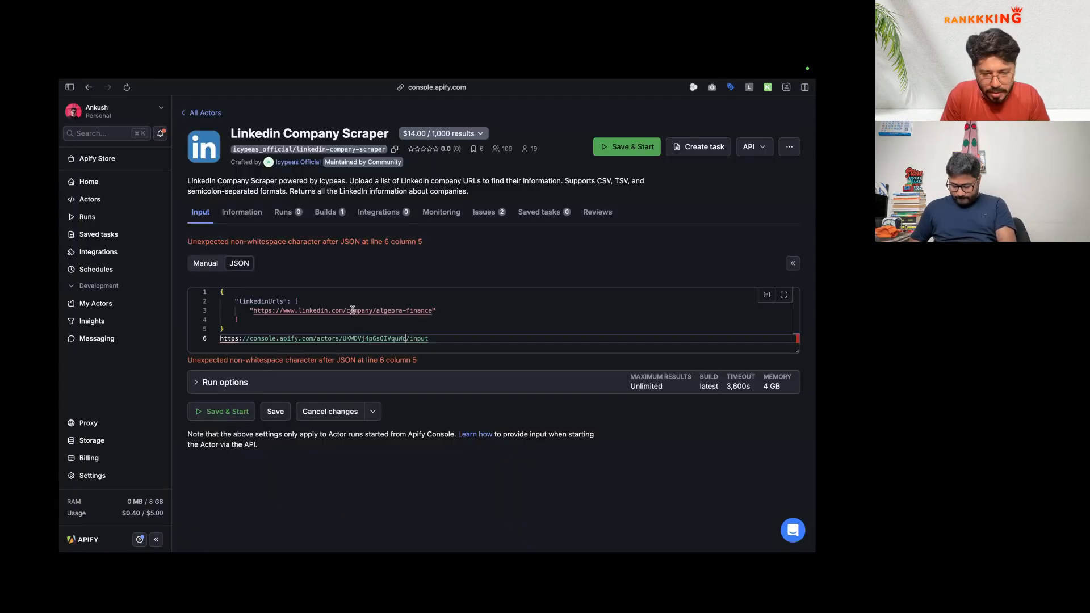
Step: Review Apify's API tokens, cancel deleting the instagram reel demo token, and return to n8n
left_click(118, 472)
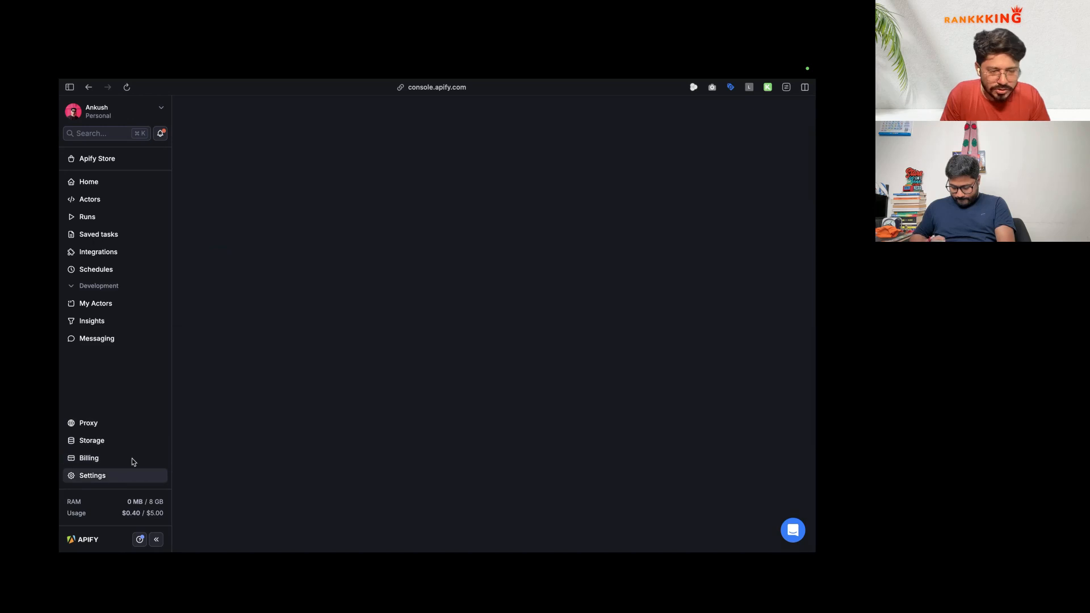
left_click(266, 143)
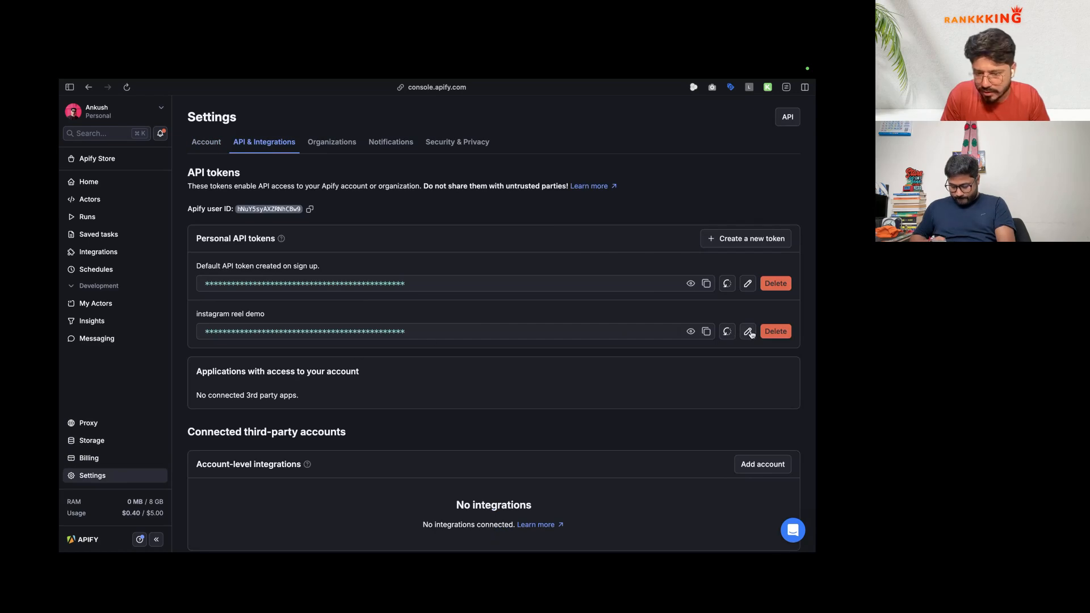
left_click(773, 331)
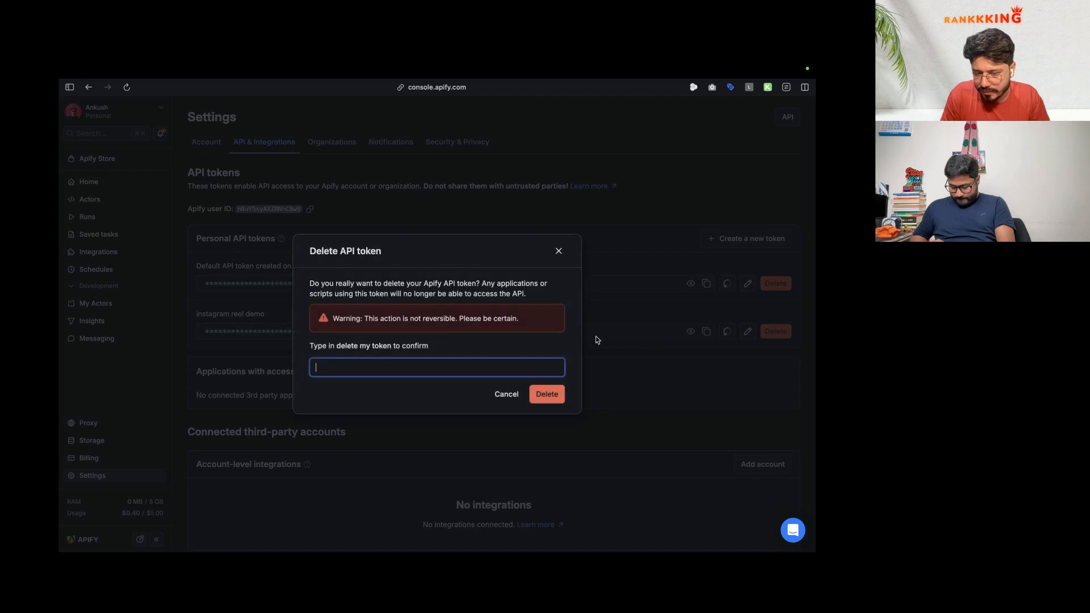
left_click(559, 251)
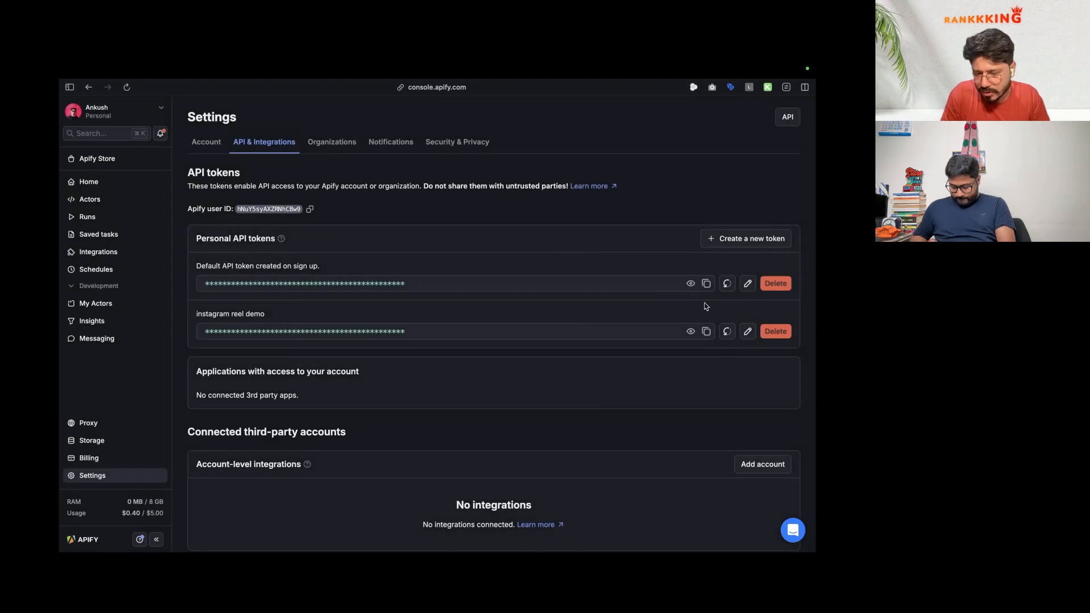
mouse_move(61, 364)
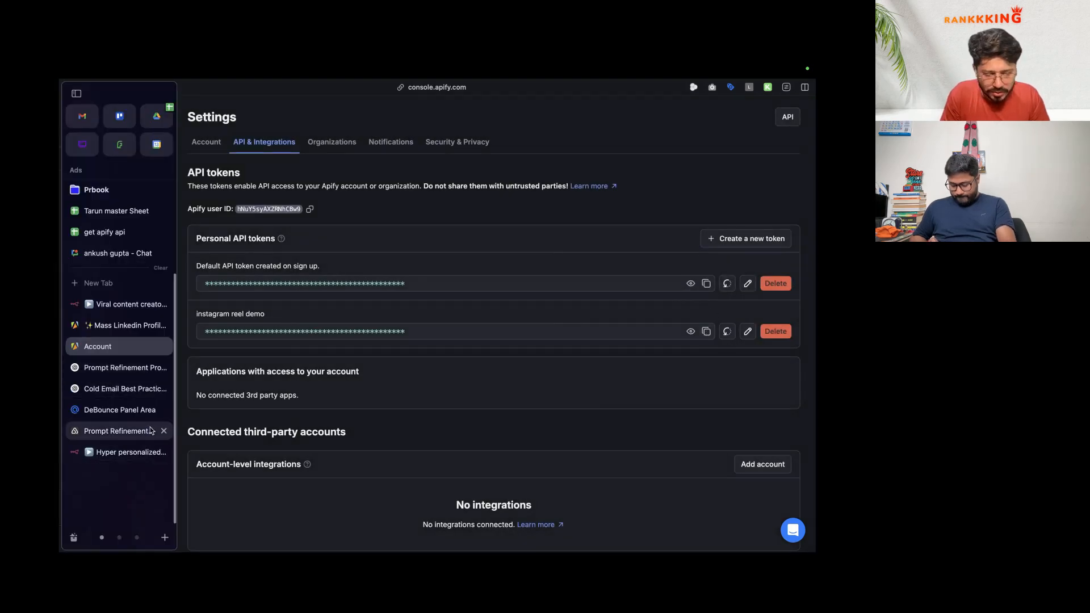
left_click(121, 452)
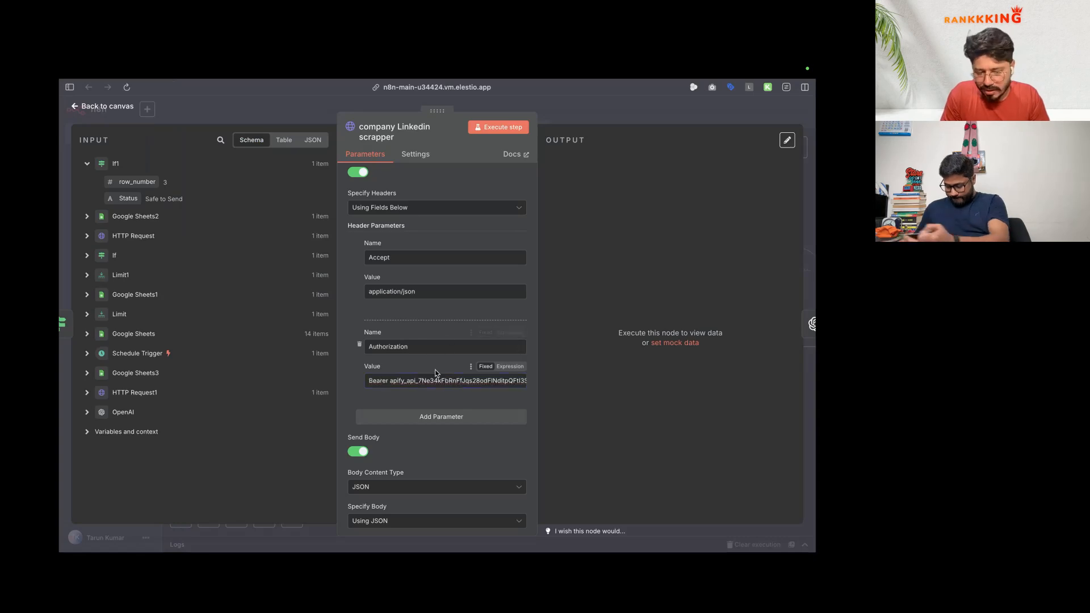
Step: Duplicate company Linkedin scrapper and chain the copy between the original and OpenAI
scroll(436, 367, "down", 3)
key("Escape")
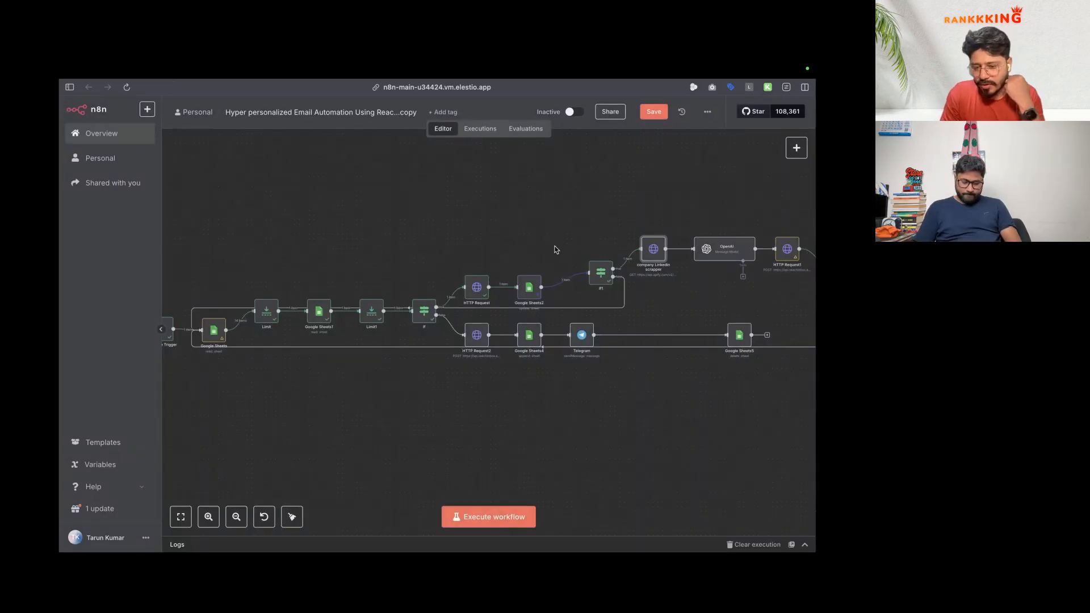
scroll(555, 250, "right", 5)
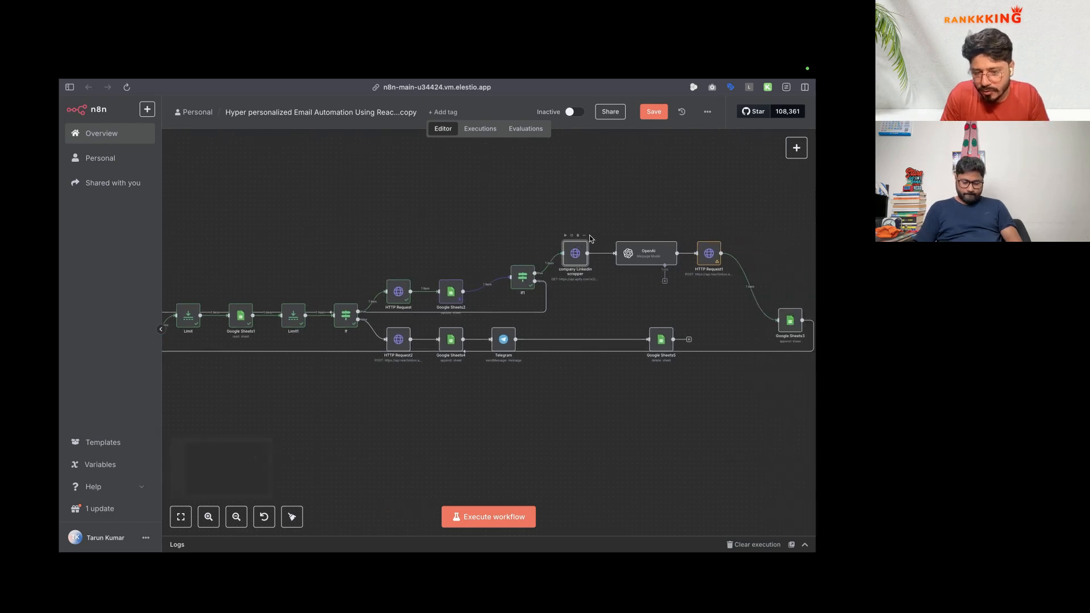
left_click(585, 237)
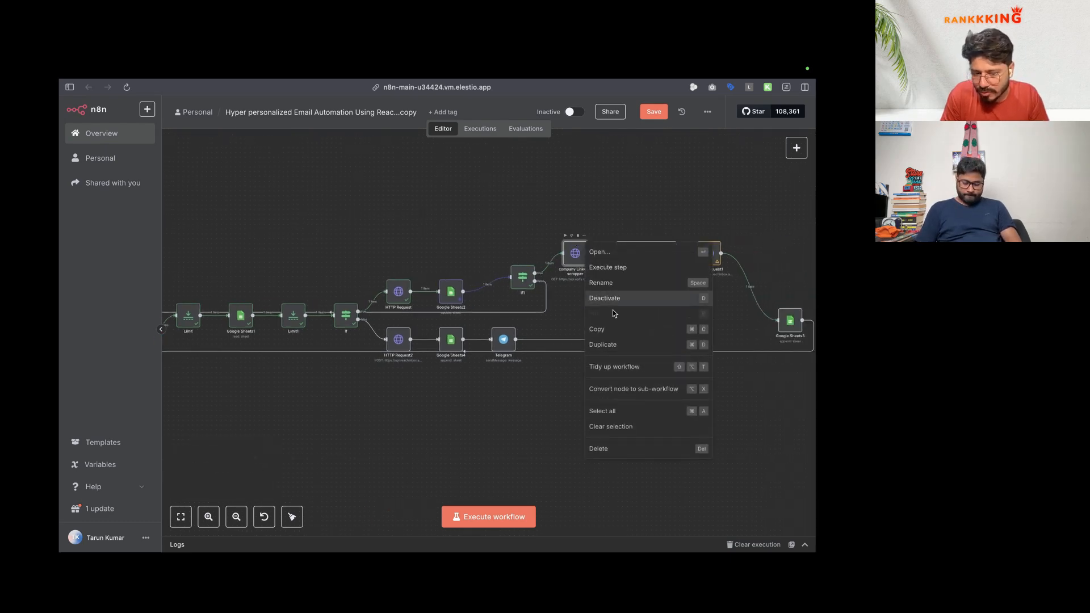
left_click(602, 344)
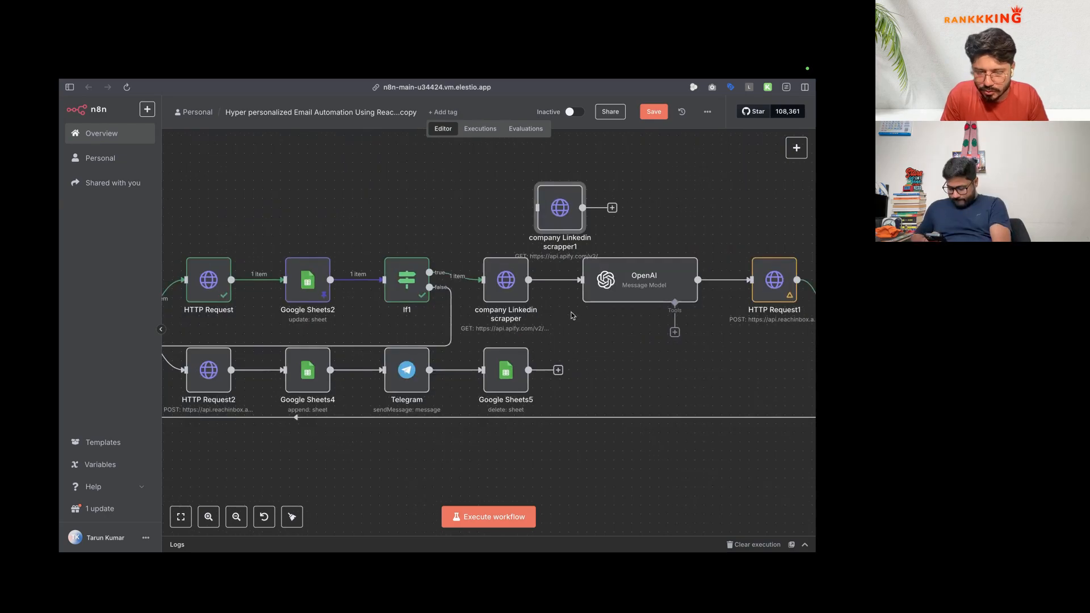
left_click(562, 279)
left_click_drag(657, 283, 747, 229)
left_click_drag(550, 215, 671, 233)
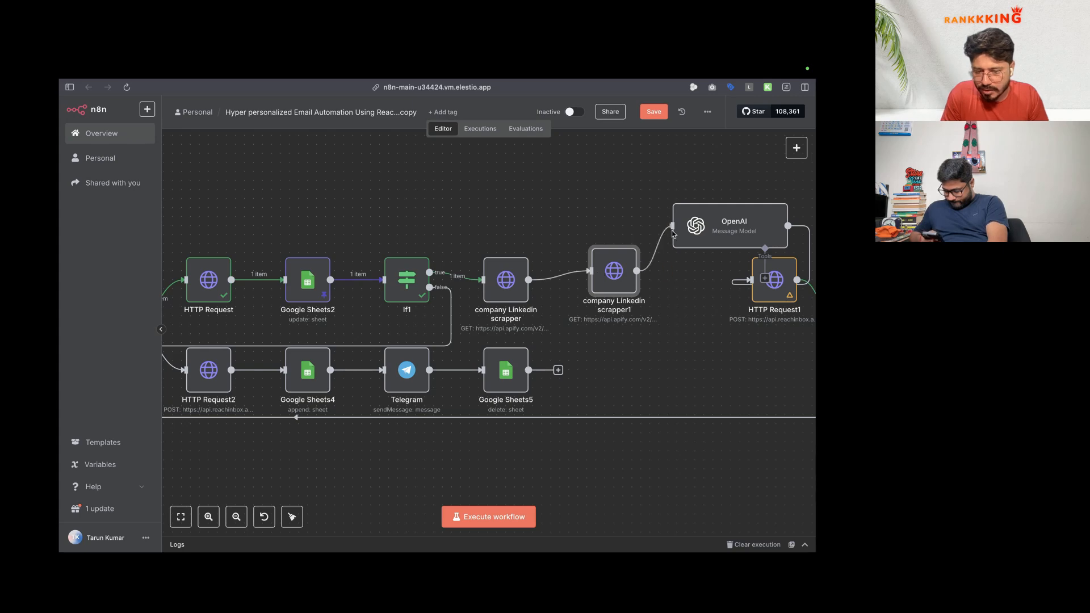
left_click_drag(615, 283, 595, 275)
Step: Reopen the original company Linkedin scrapper node's settings
left_click(509, 277)
key("Return")
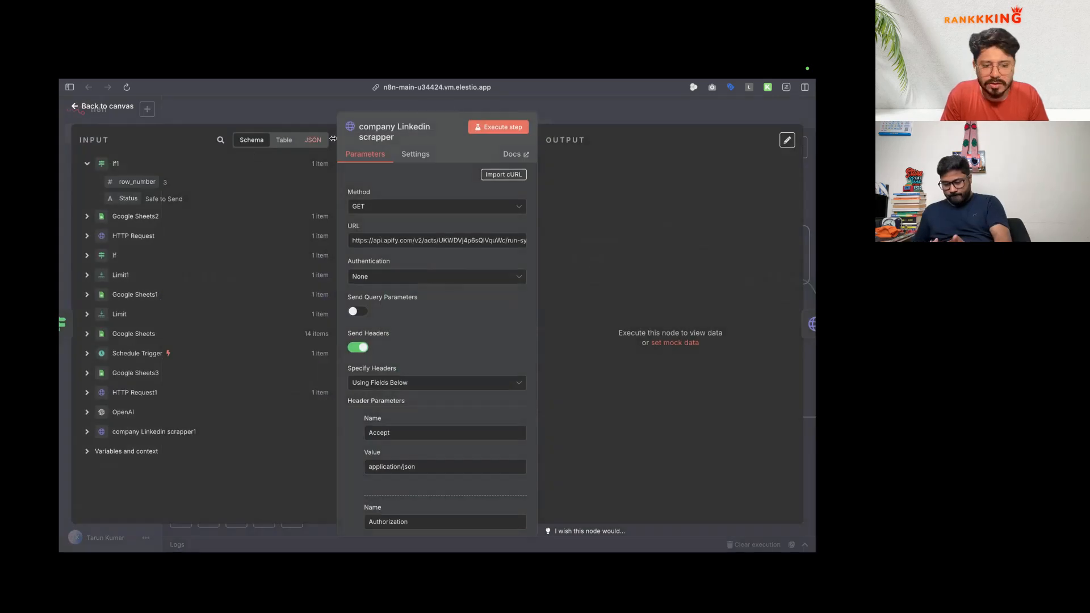
left_click(426, 155)
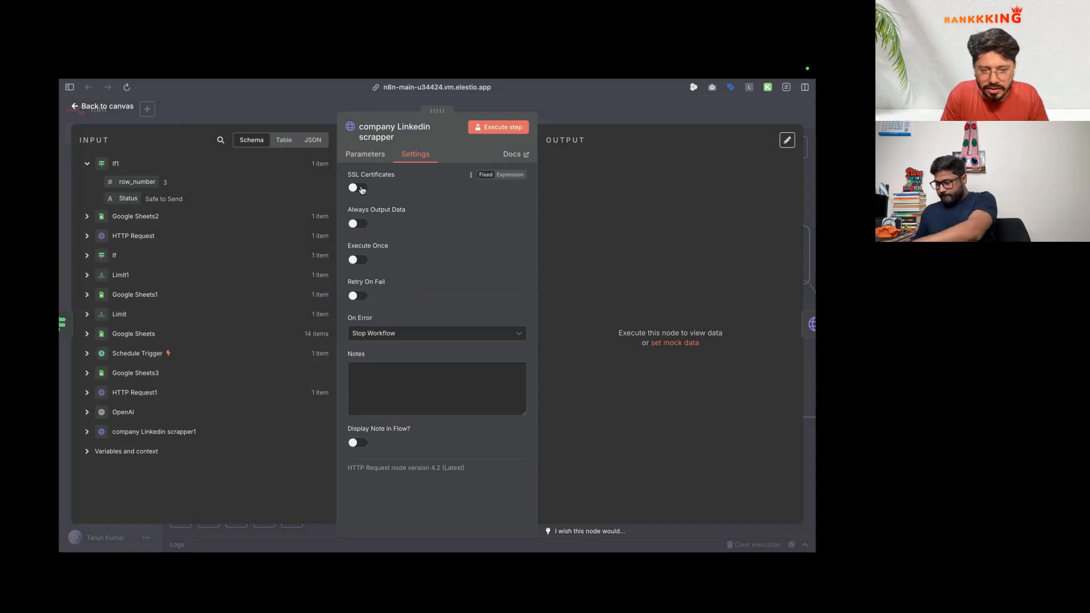
Step: Rename company Linkedin scrapper1 to 'person Linkedin scrapper', then go to the Apify profile scraper
left_click(117, 107)
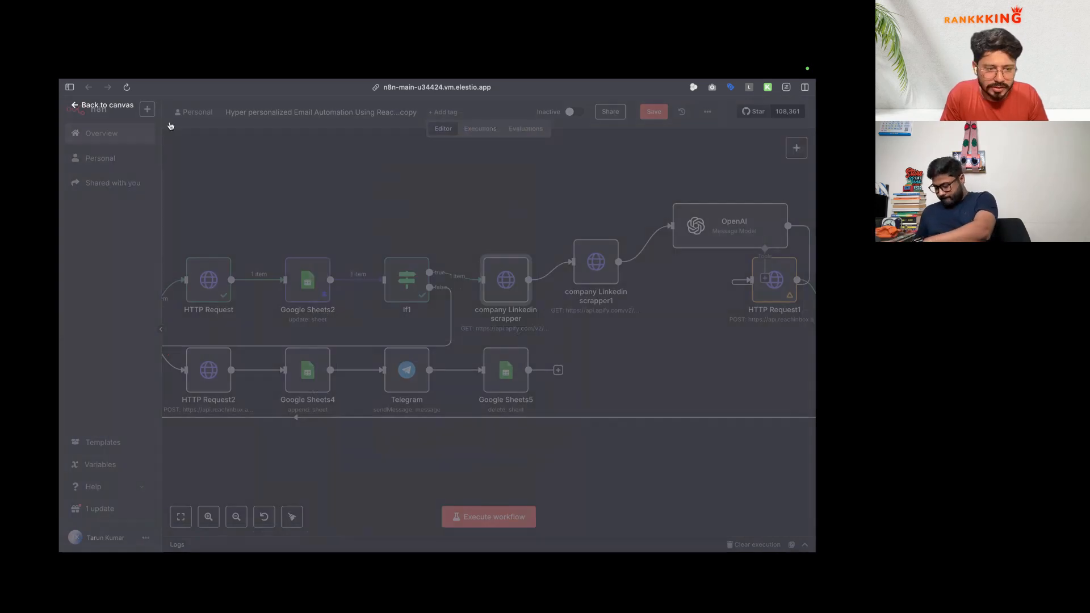
double_click(598, 259)
left_click(372, 155)
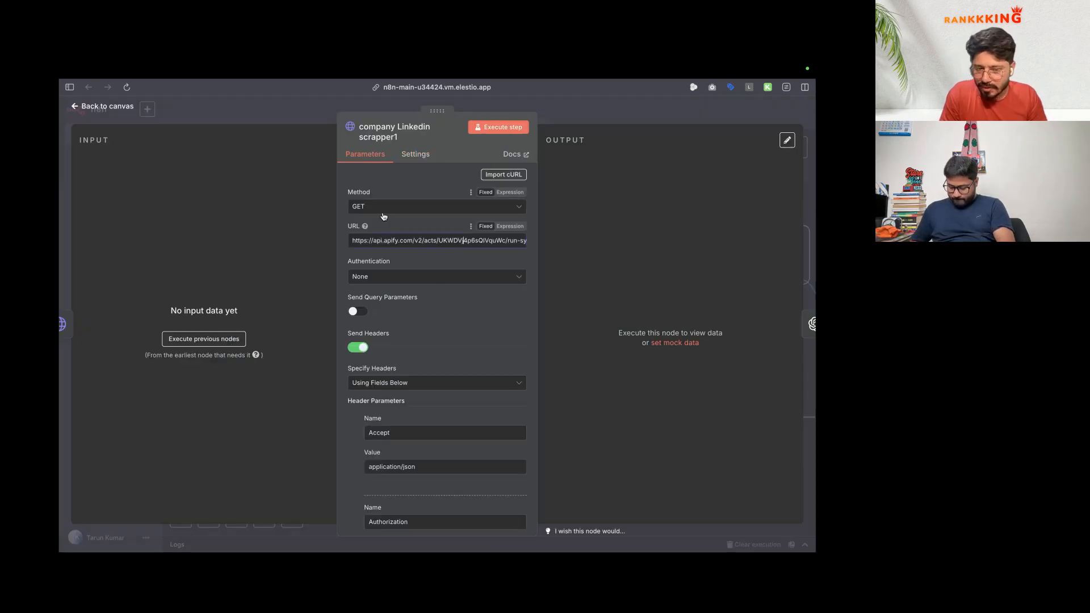
left_click(399, 139)
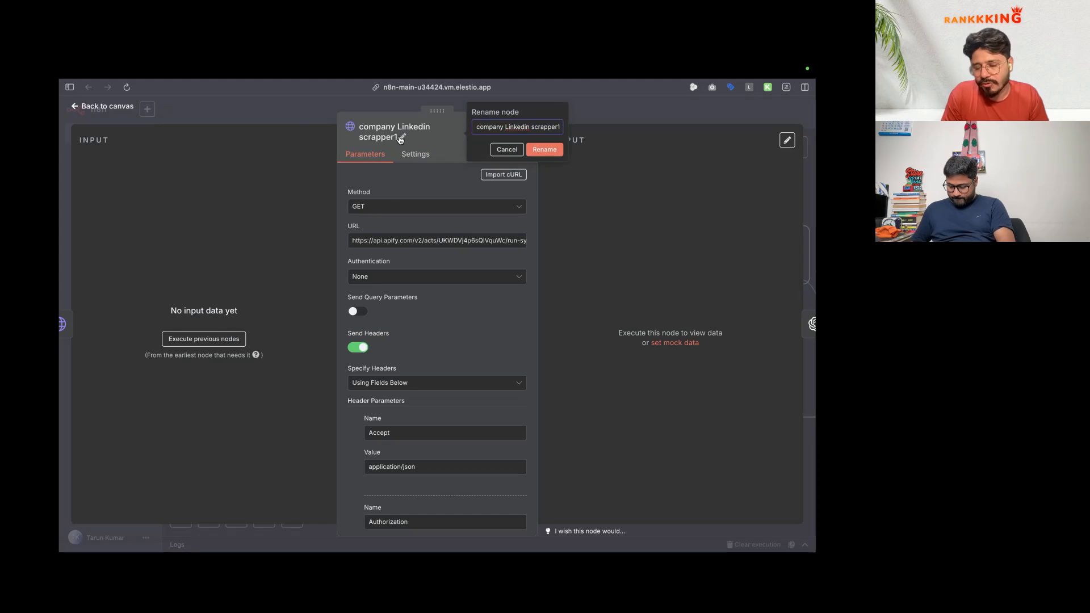
double_click(498, 125)
type("person")
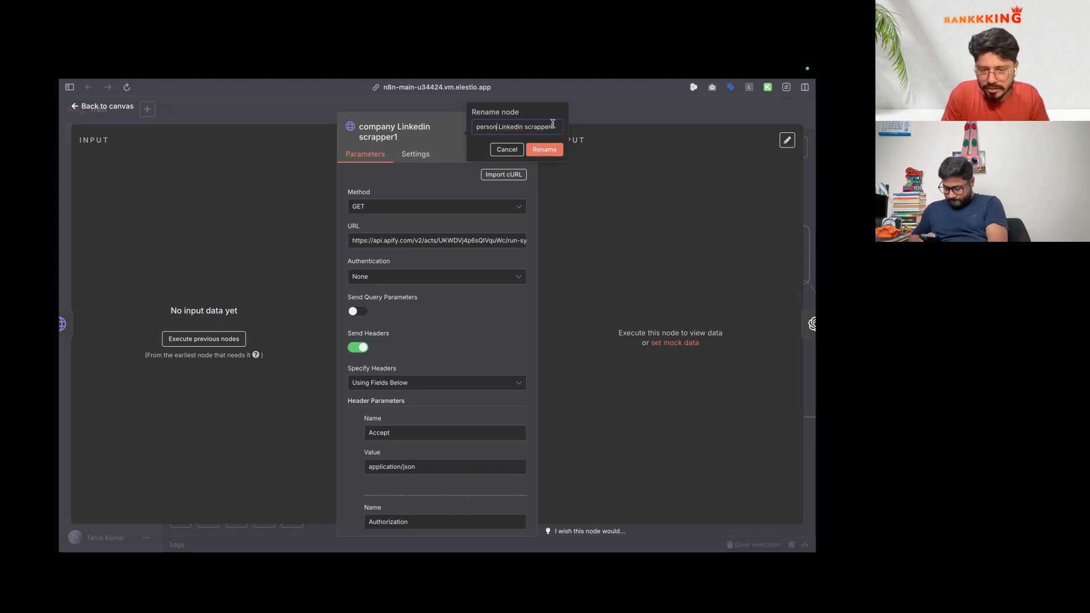
left_click(545, 150)
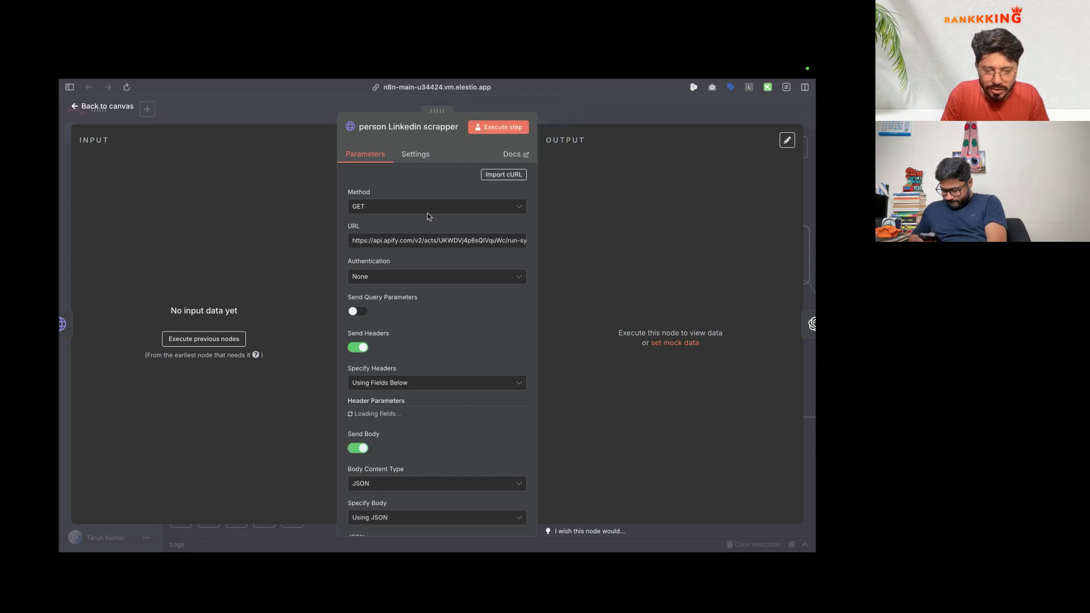
mouse_move(61, 331)
left_click(116, 333)
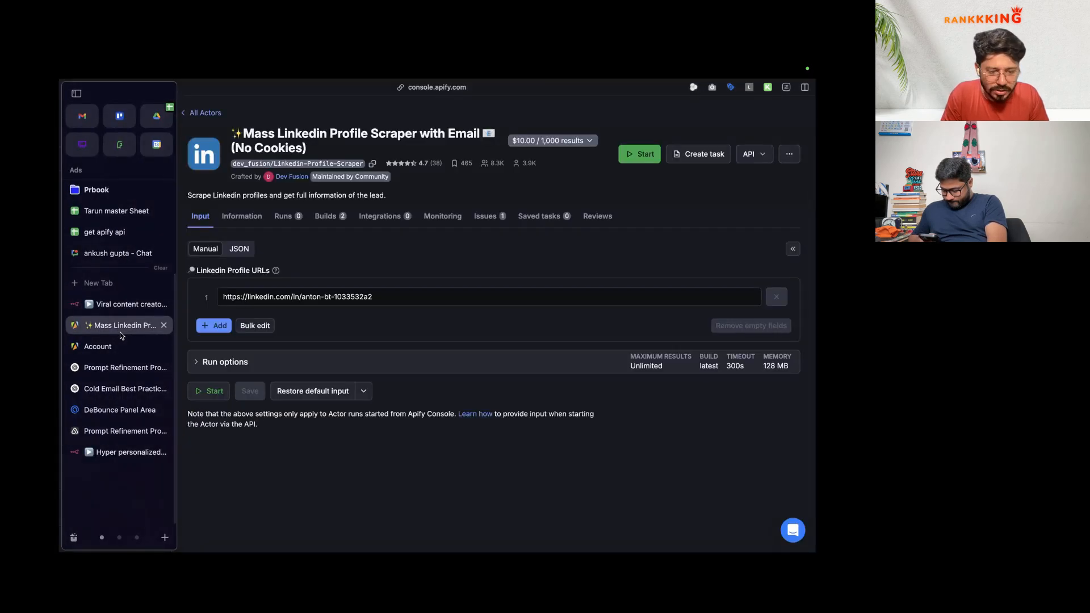
Step: Paste the profile scraper's console address into its JSON input and grab the actor ID
left_click(400, 87)
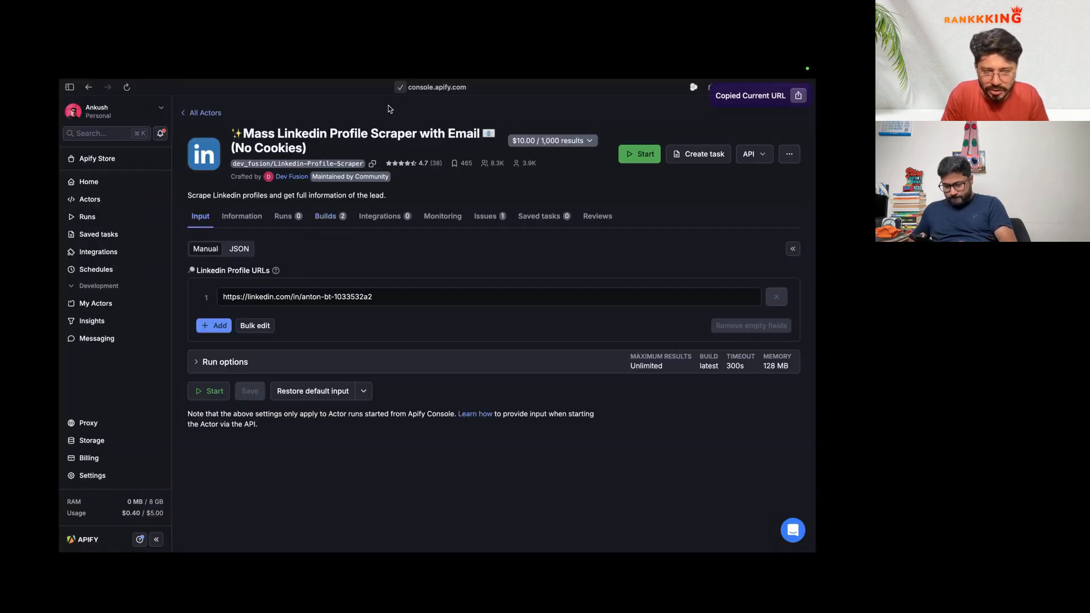
left_click(382, 297)
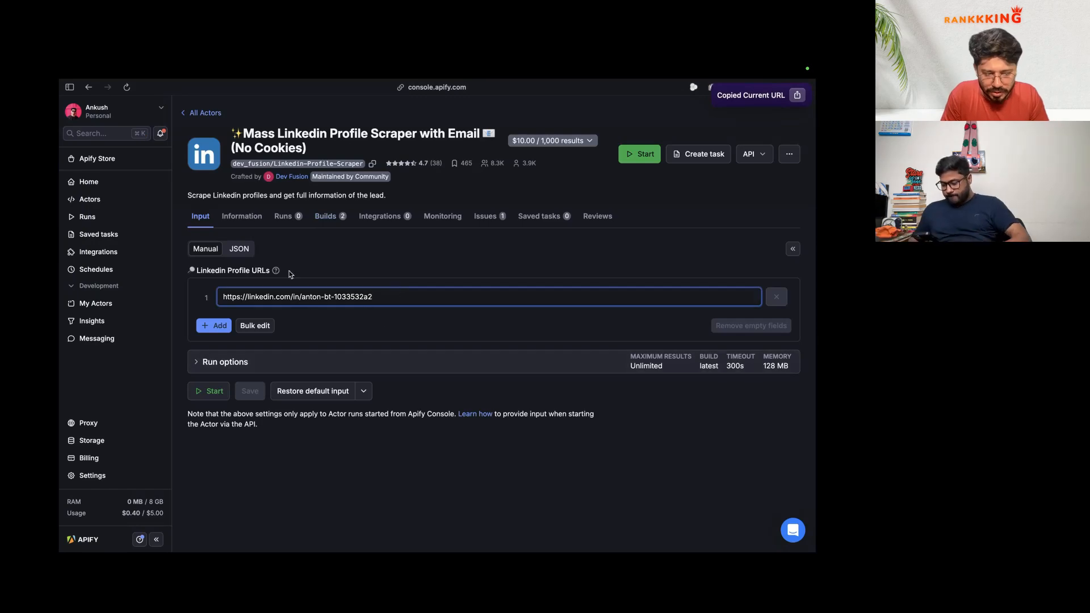
left_click(239, 248)
left_click(360, 324)
key("super+v")
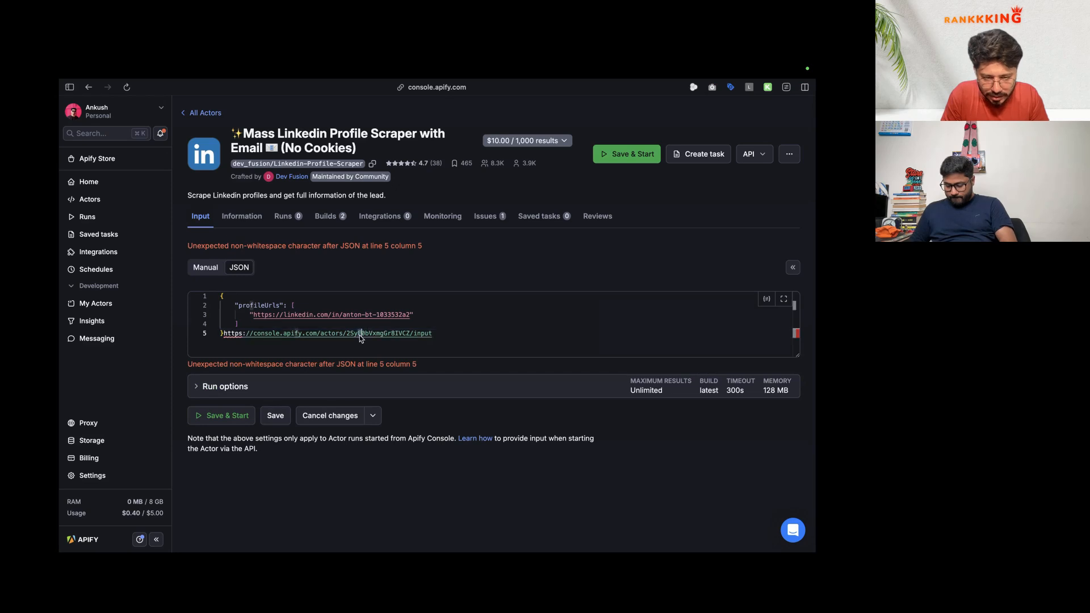
left_click(359, 334)
double_click(359, 335)
key("ctrl+Tab")
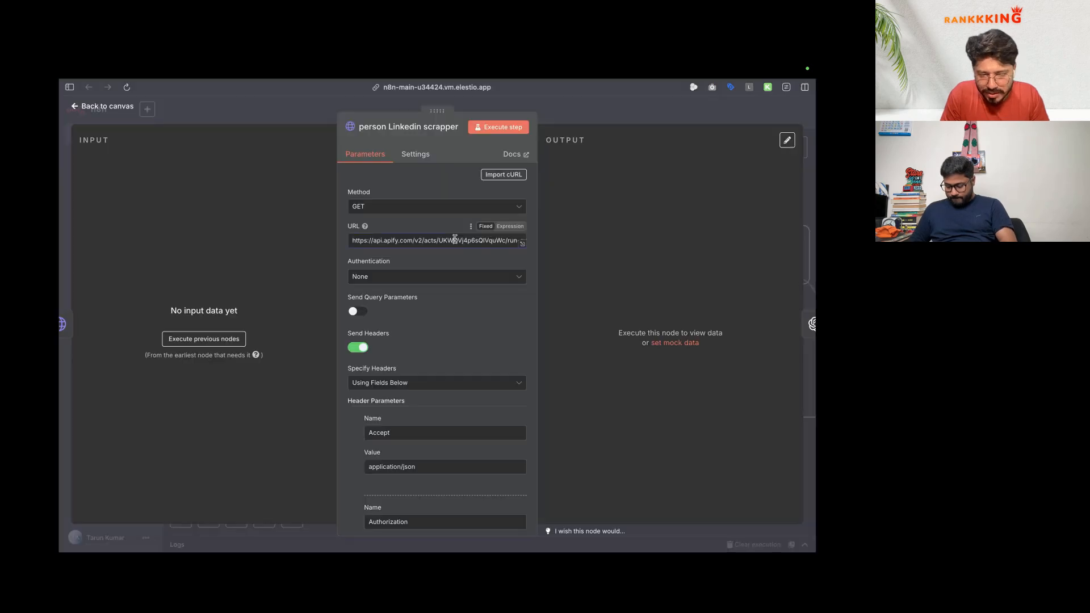
Step: Swap in the profile scraper's actor ID in the URL and paste the profileUrls JSON body
double_click(454, 239)
key("super+v")
scroll(425, 345, "down", 6)
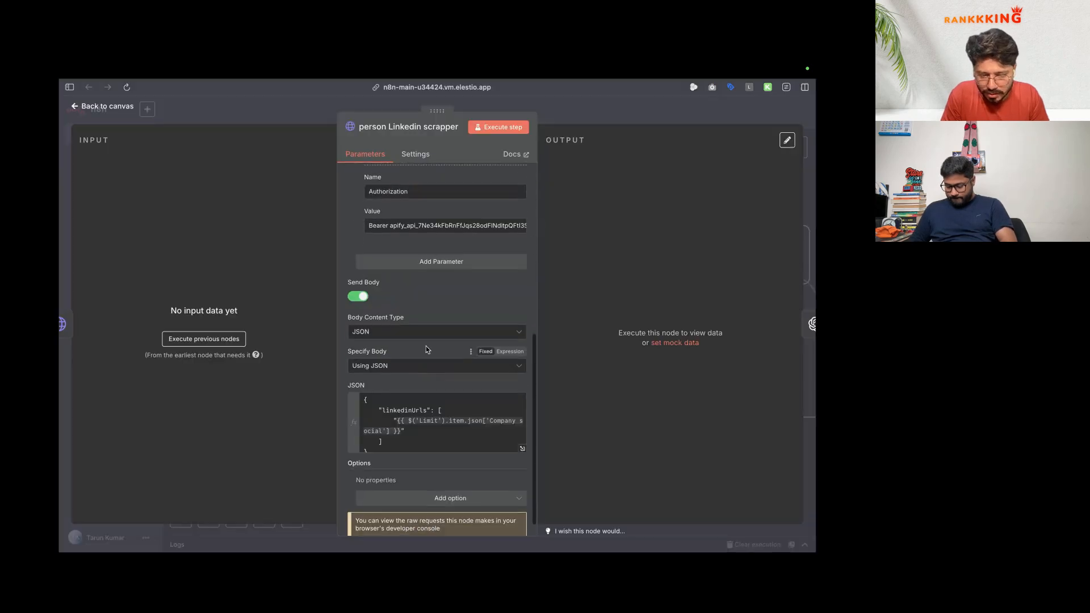
mouse_move(116, 411)
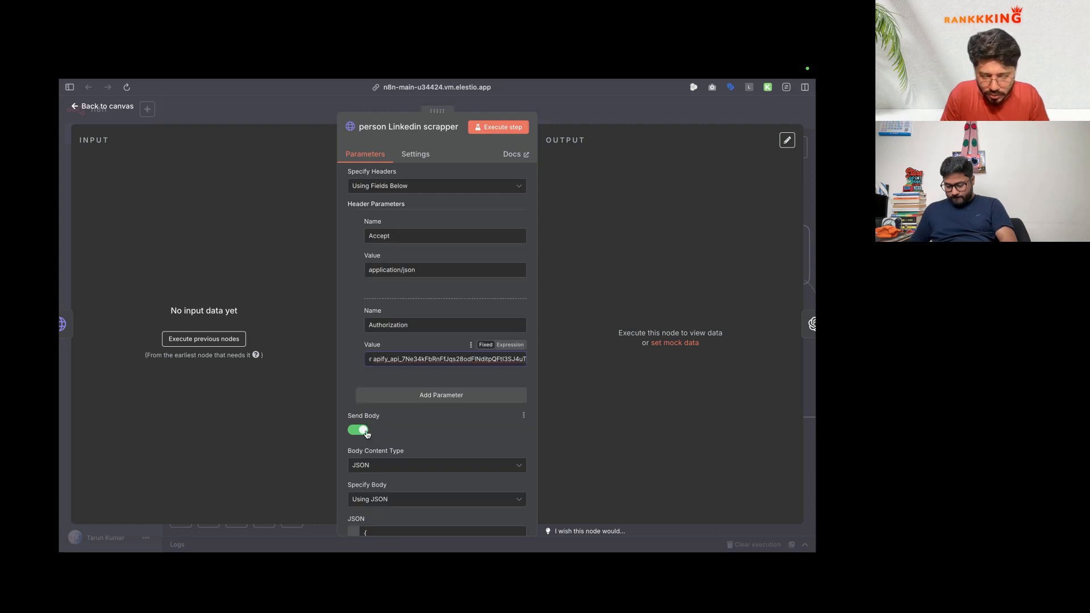
scroll(366, 433, "down", 3)
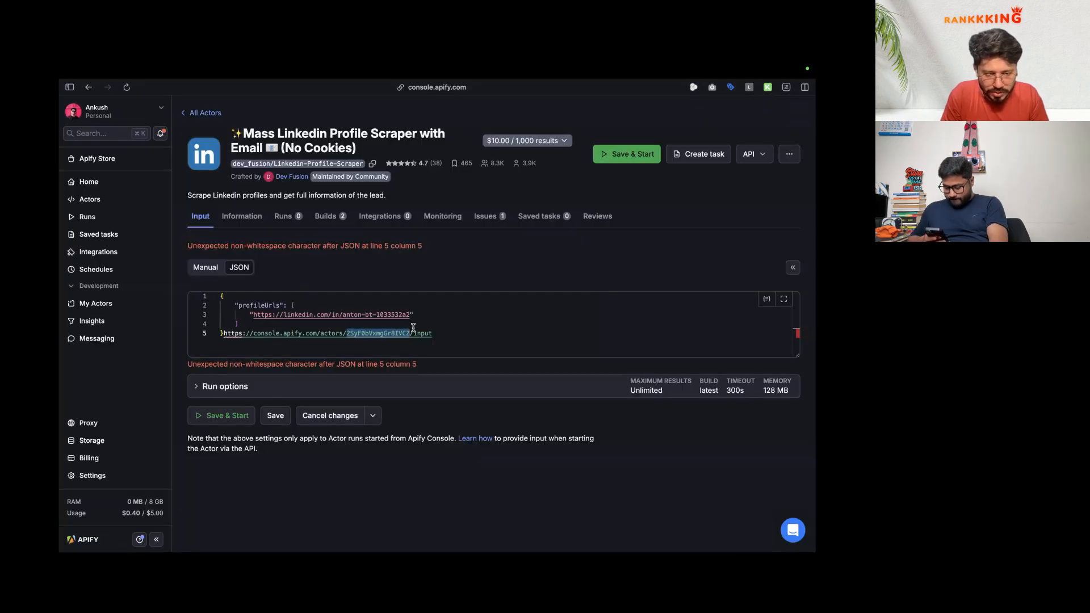
left_click_drag(447, 333, 224, 334)
key("BackSpace")
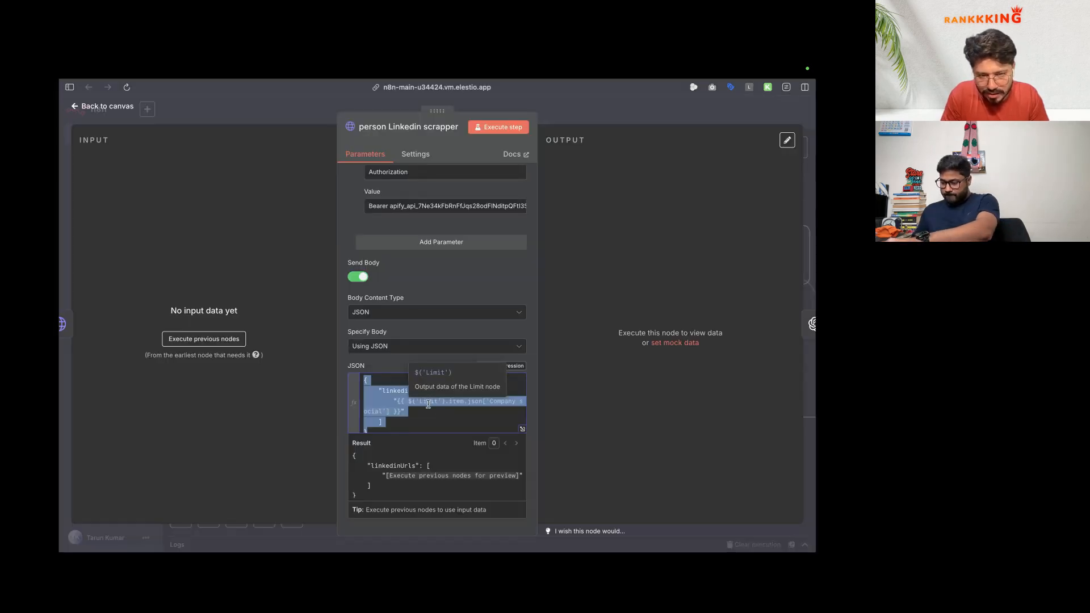
type("{     \"profileUrls\": [         \"https://linkedin.com/in/anton-bt-1033532a2\"     ] }")
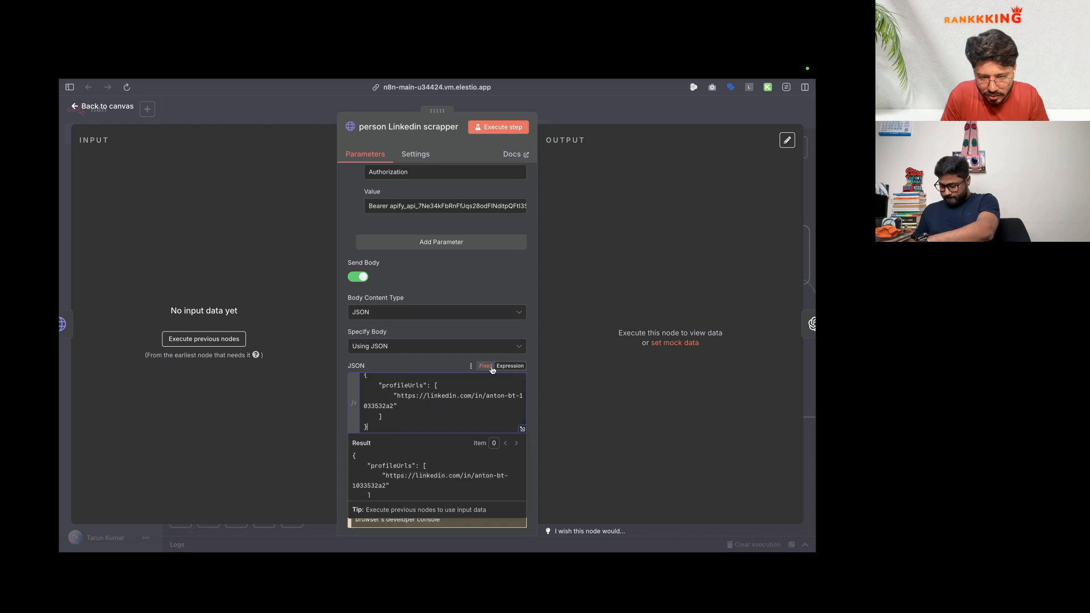
Step: Map profileUrls to {{ $('Limit').item.json.LinkedIn }}, then open company Linkedin scrapper
left_click(522, 429)
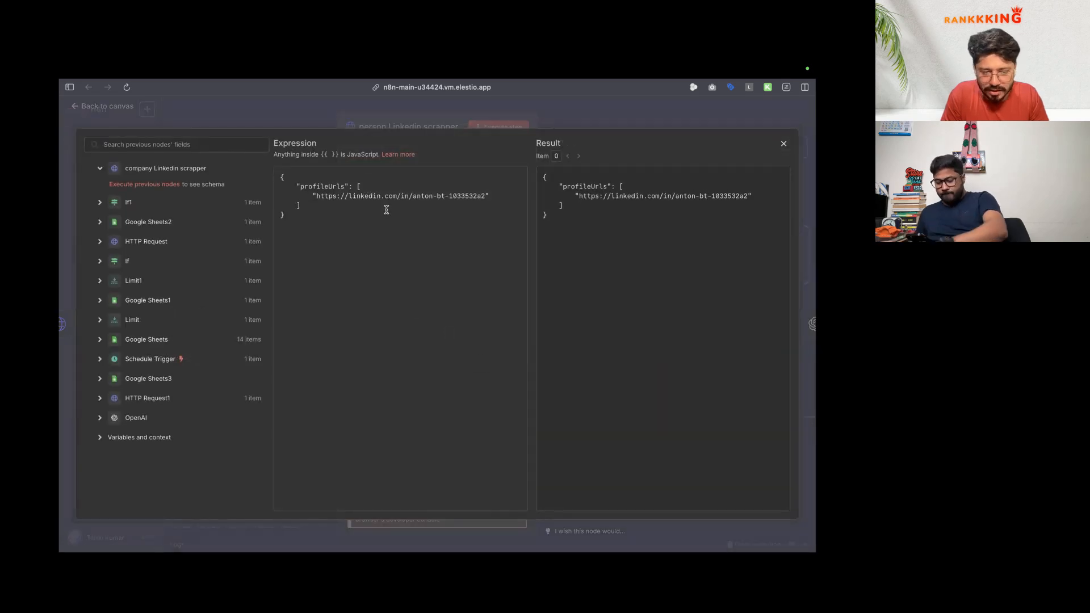
left_click_drag(317, 196, 484, 196)
key("BackSpace")
left_click(145, 320)
scroll(145, 319, "down", 2)
key("Escape")
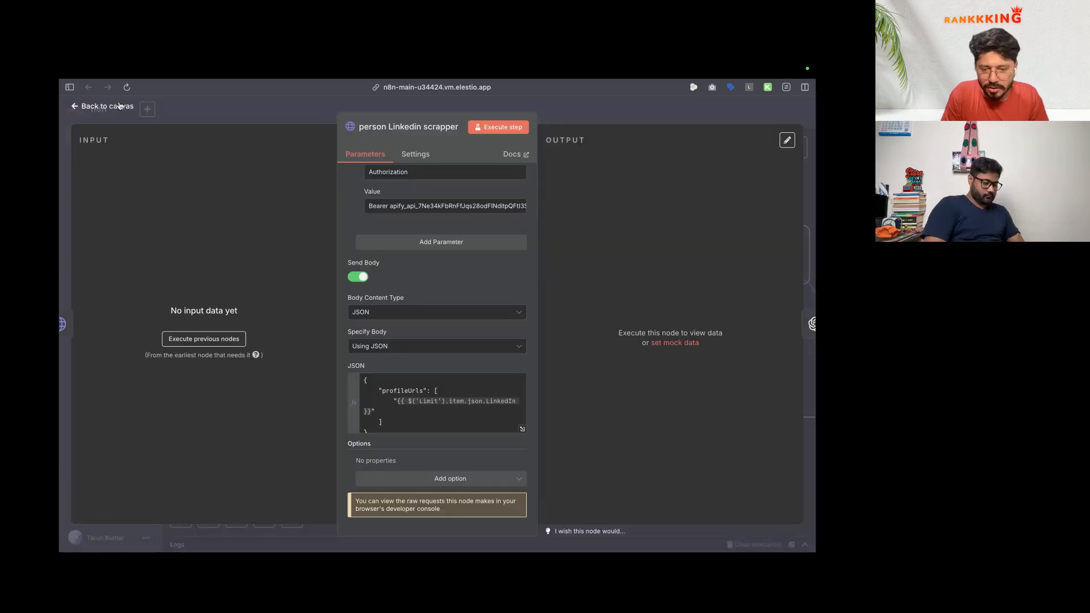
key("Escape")
double_click(507, 263)
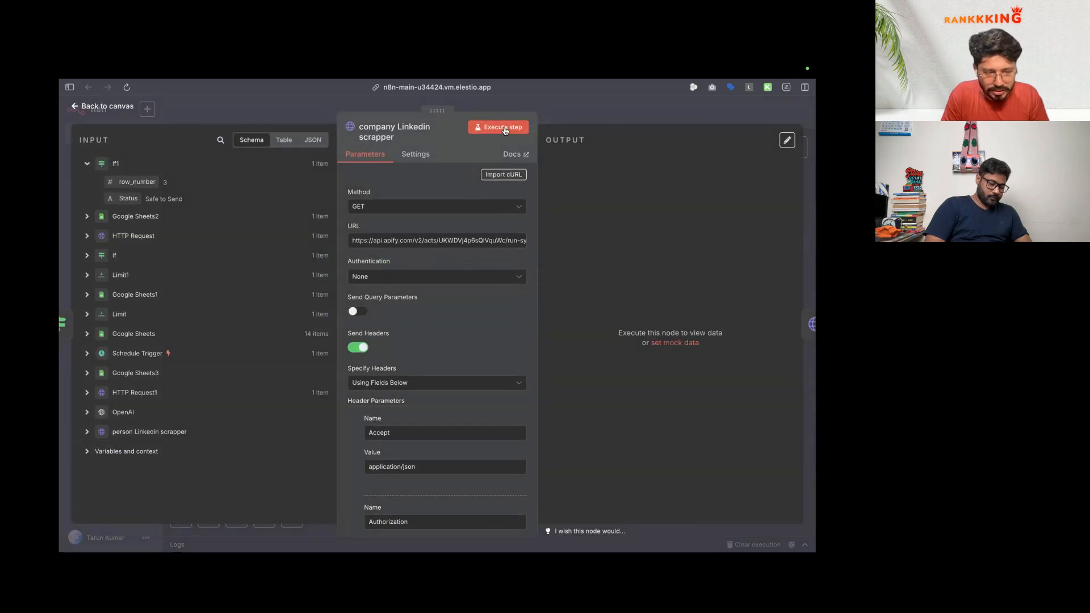
Step: Test-run the company Linkedin scrapper and pin the Google Sheets node's output
left_click(504, 130)
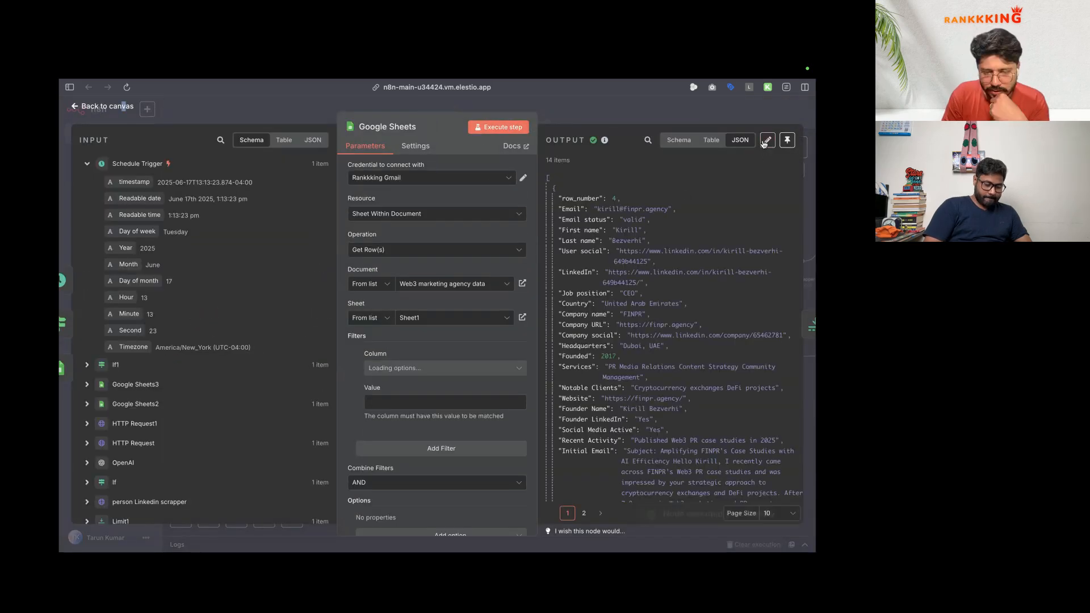
left_click(768, 140)
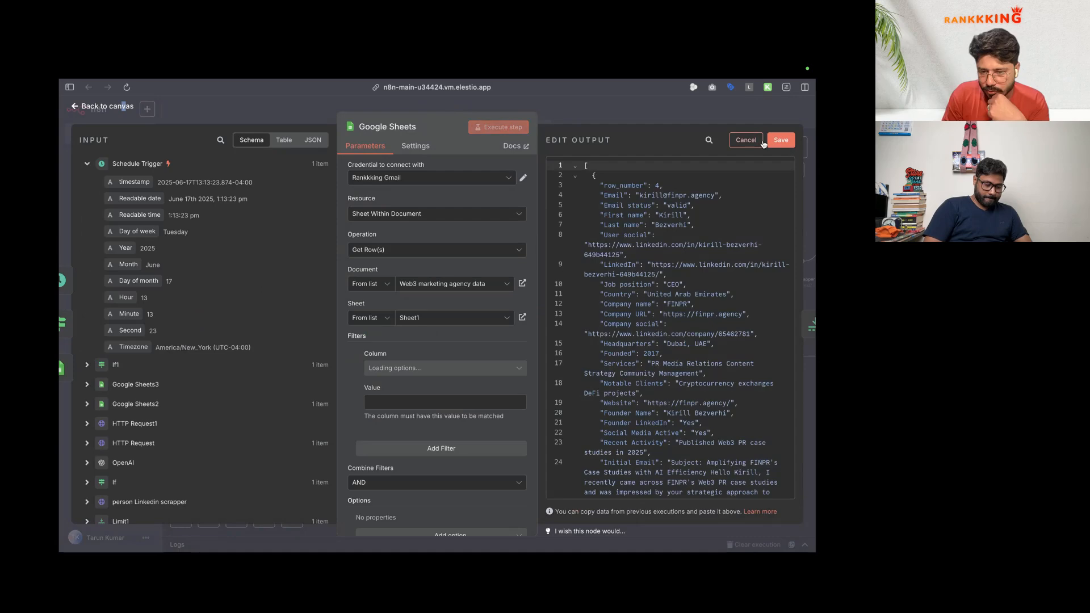
left_click(780, 140)
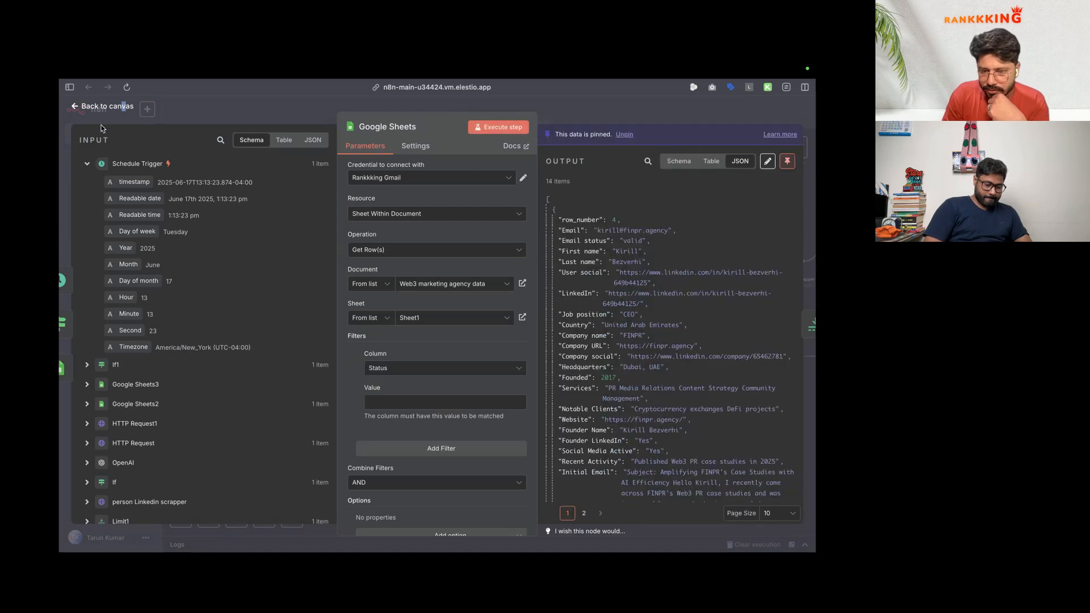
Step: Reopen the company Linkedin scrapper, select its Authorization API token, and switch to Apify
double_click(533, 270)
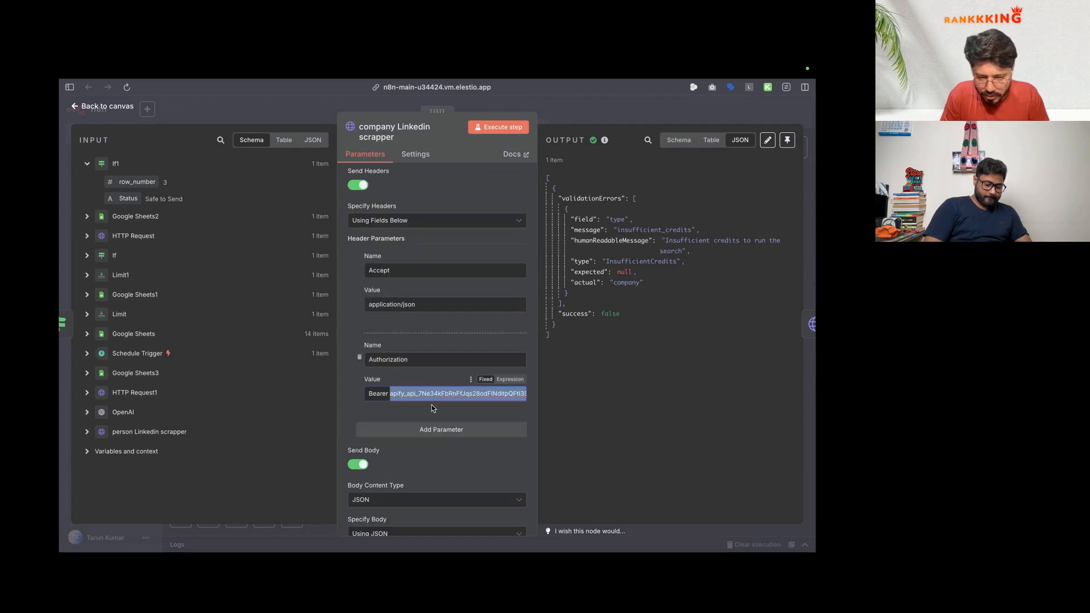
left_click(455, 392)
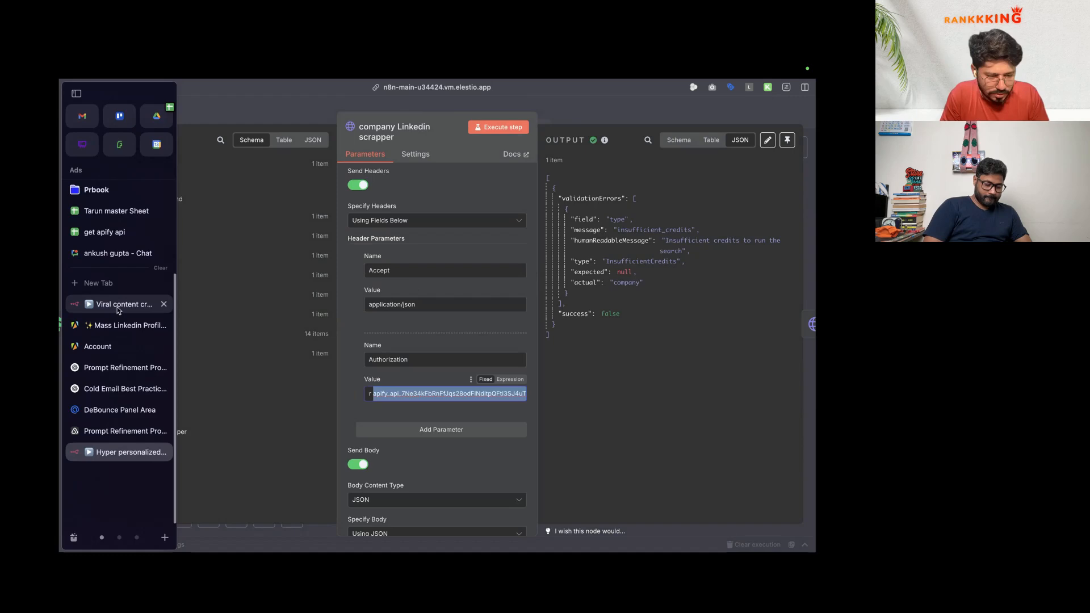
left_click(114, 329)
Step: Go to the Apify account settings and scroll down to the API tokens
left_click(114, 344)
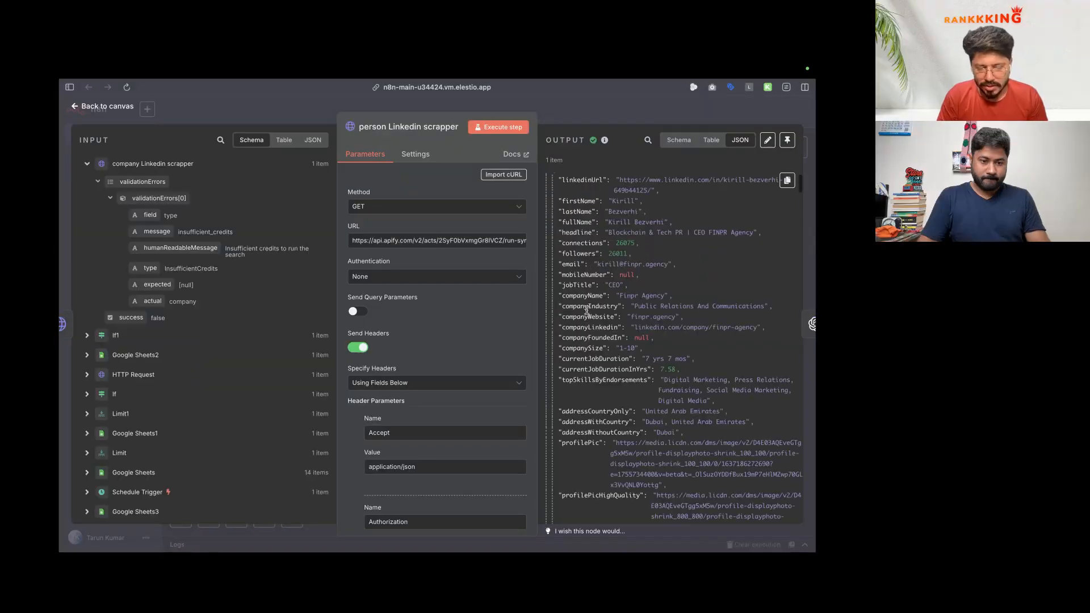
scroll(443, 353, "down", 10)
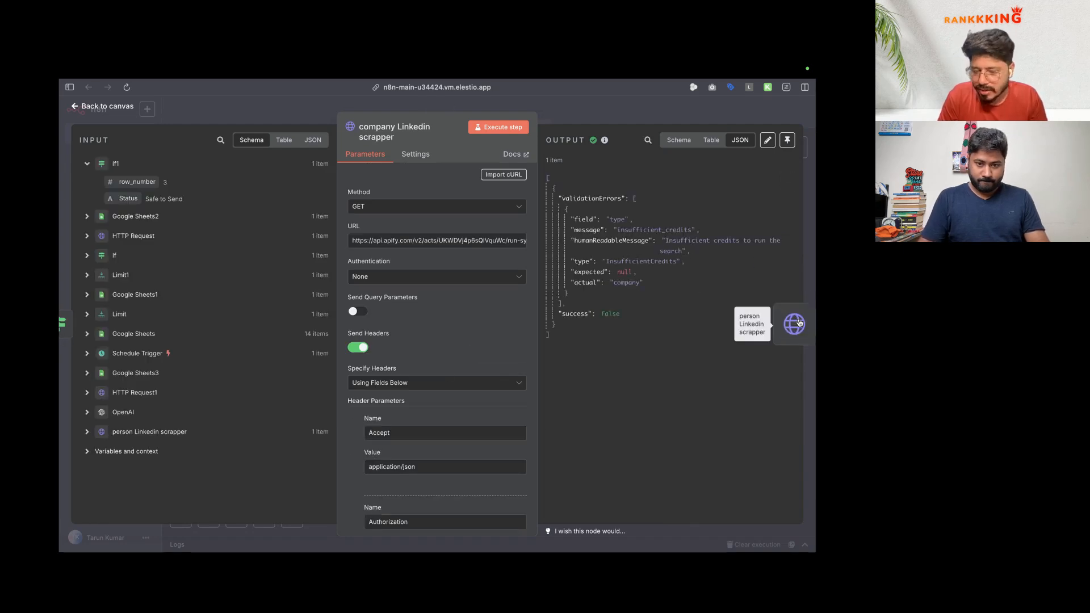
Step: Select the actor ID in the company scraper's request URL, then go to Apify account settings
double_click(468, 241)
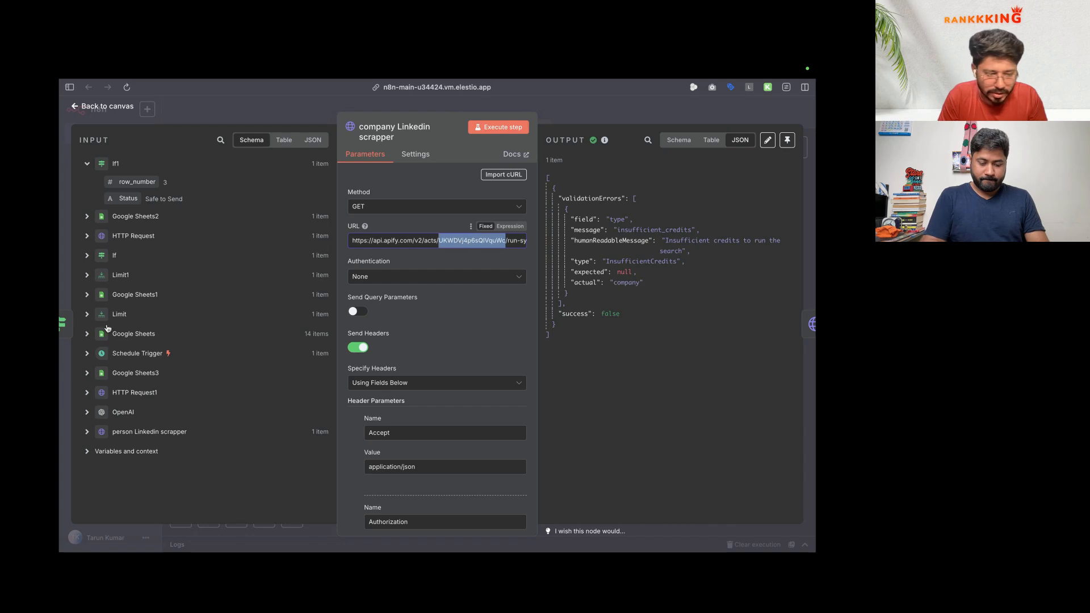
mouse_move(60, 387)
left_click(94, 343)
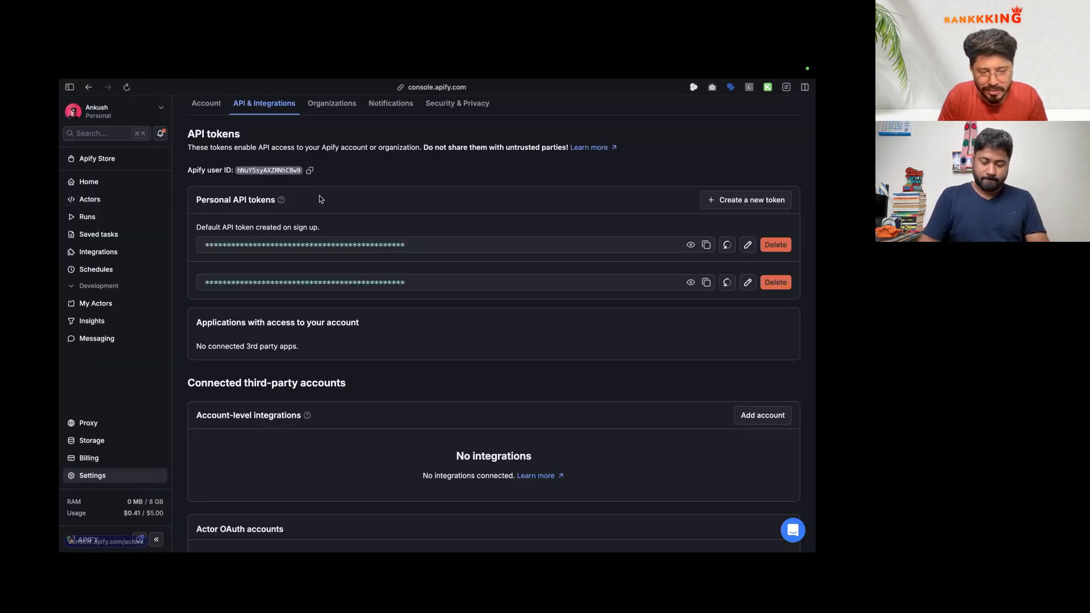
Step: Browse Actors and search the Apify Store for 'linkedin compan', opening Linkedin Company Profile Scraper
left_click(89, 199)
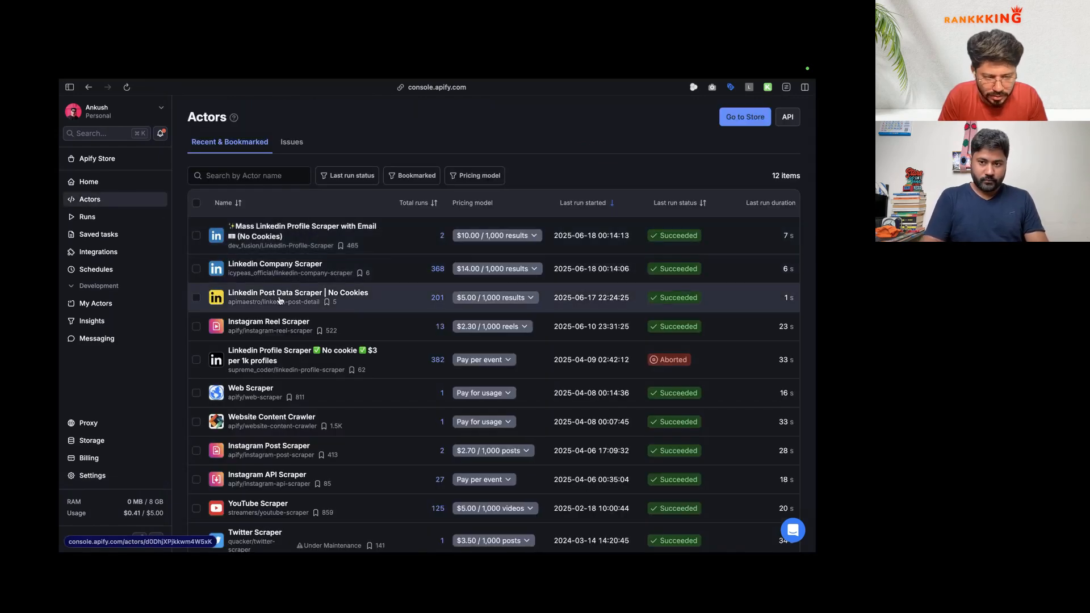
left_click(284, 266)
left_click(105, 140)
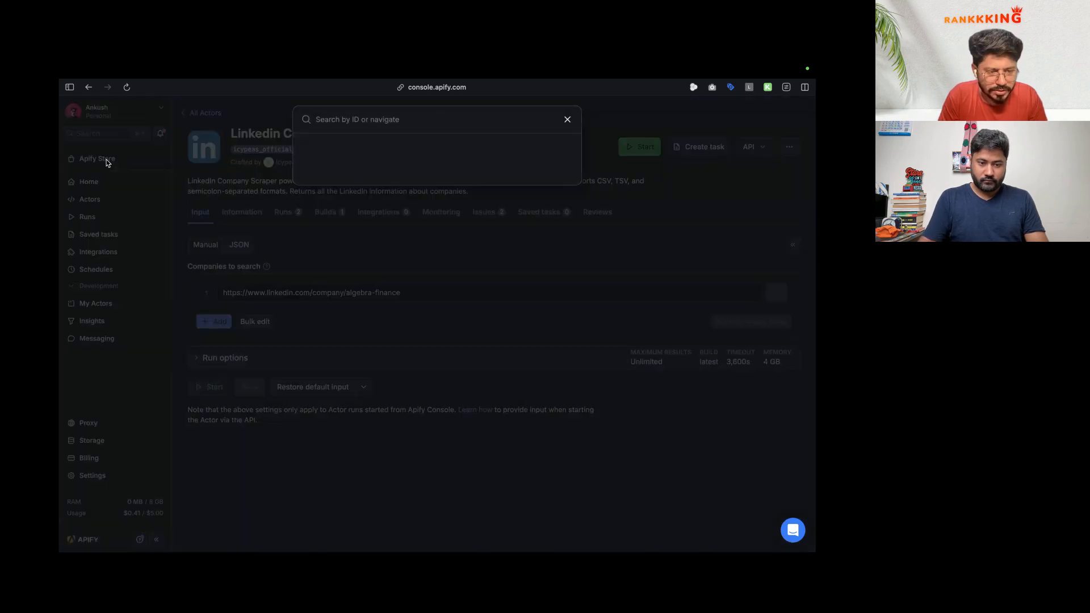
left_click(109, 164)
left_click(110, 164)
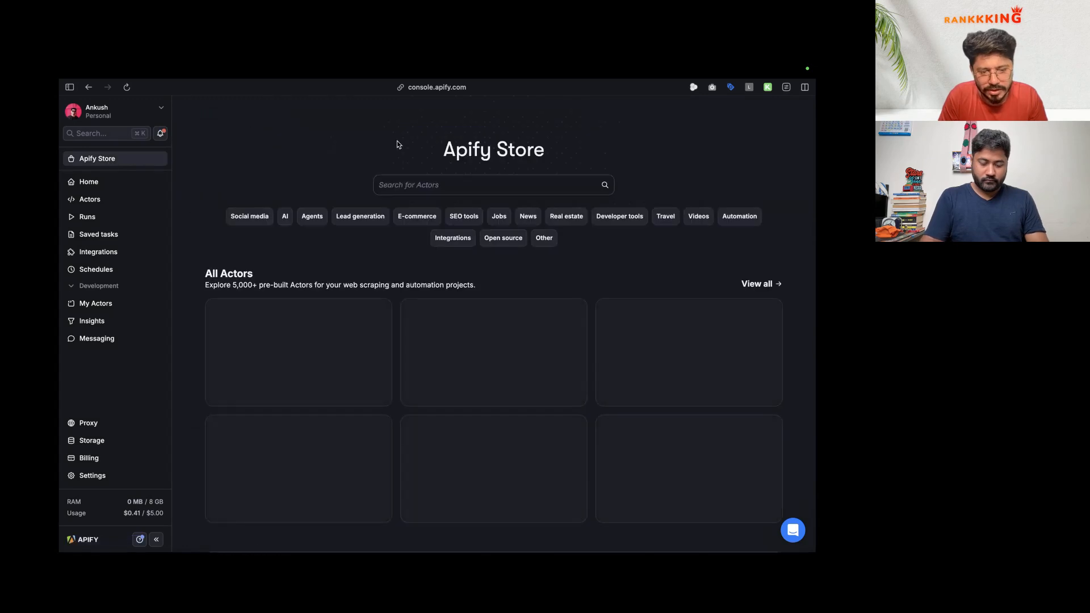
left_click(422, 184)
type("linkedin compan")
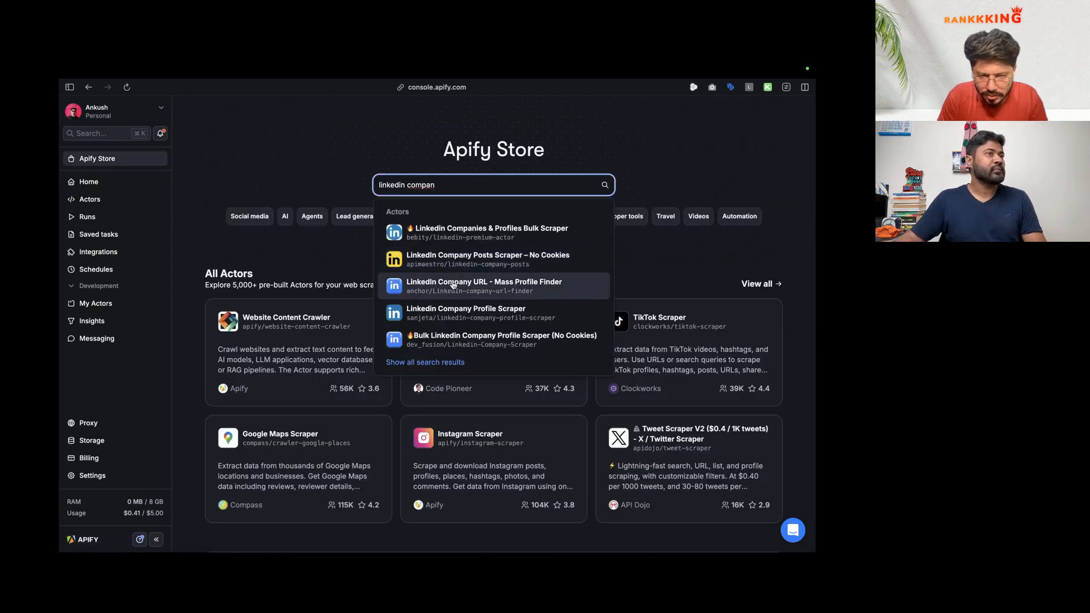
left_click(470, 312)
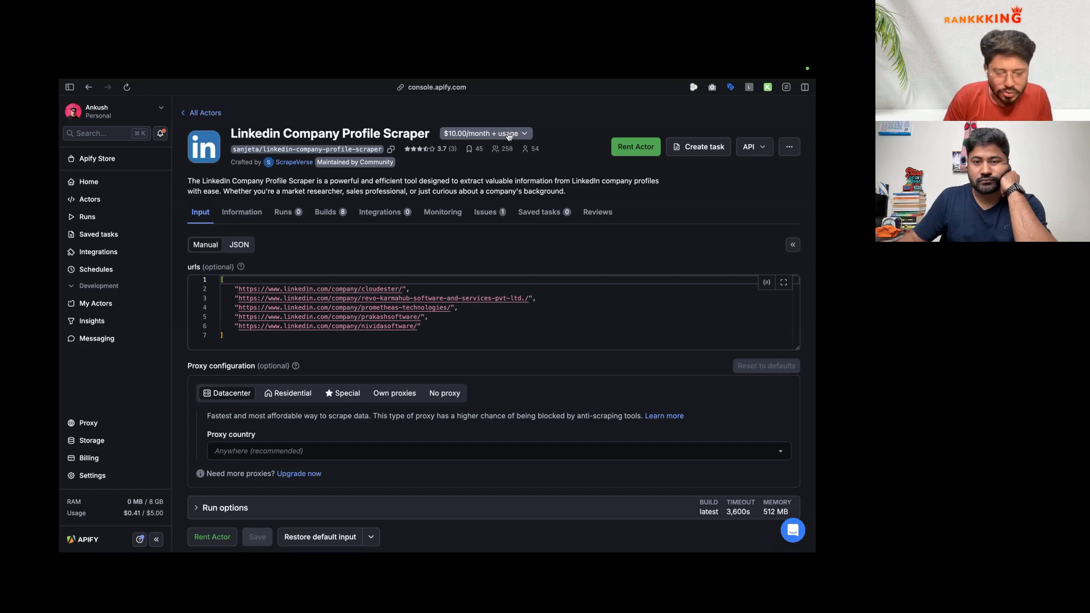
Step: Search the Store again for 'linkedin company' and check the first result before going back
scroll(446, 211, "down", 1)
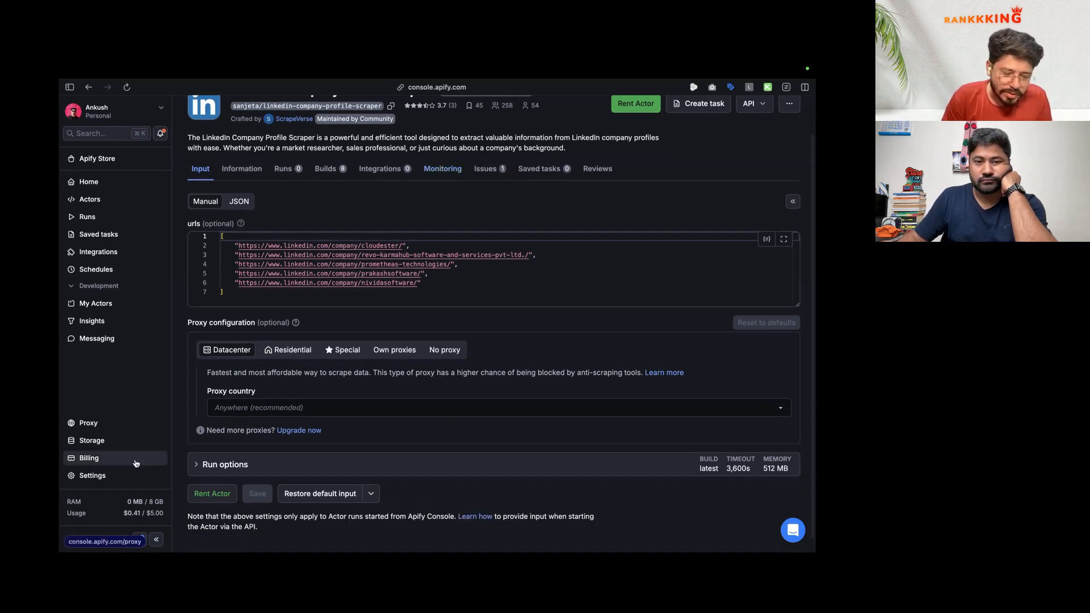
scroll(280, 323, "up", 1)
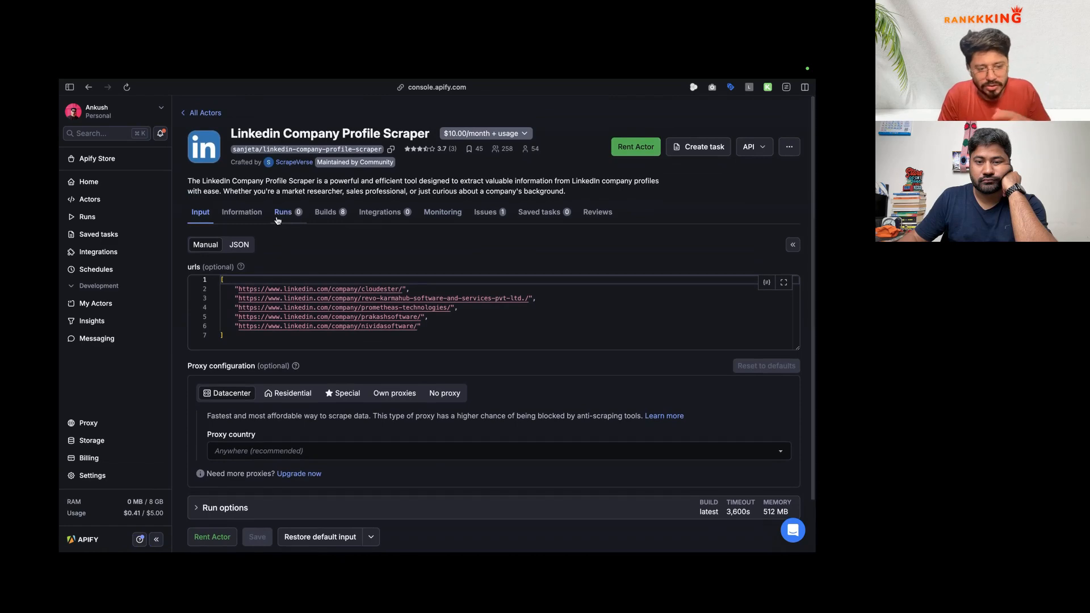
scroll(277, 220, "left", 5)
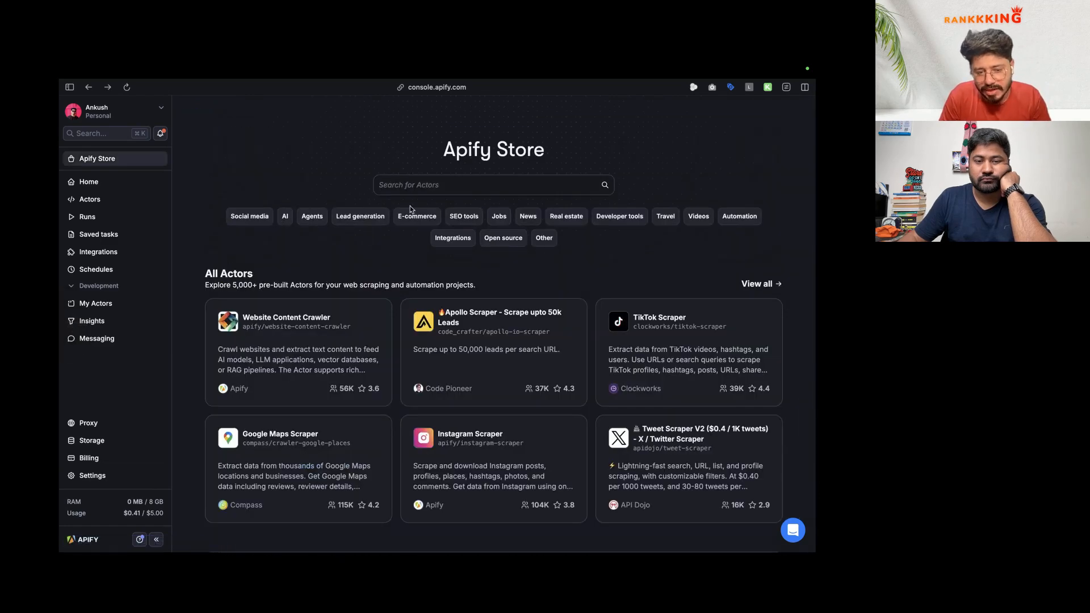
left_click(412, 185)
type("linked")
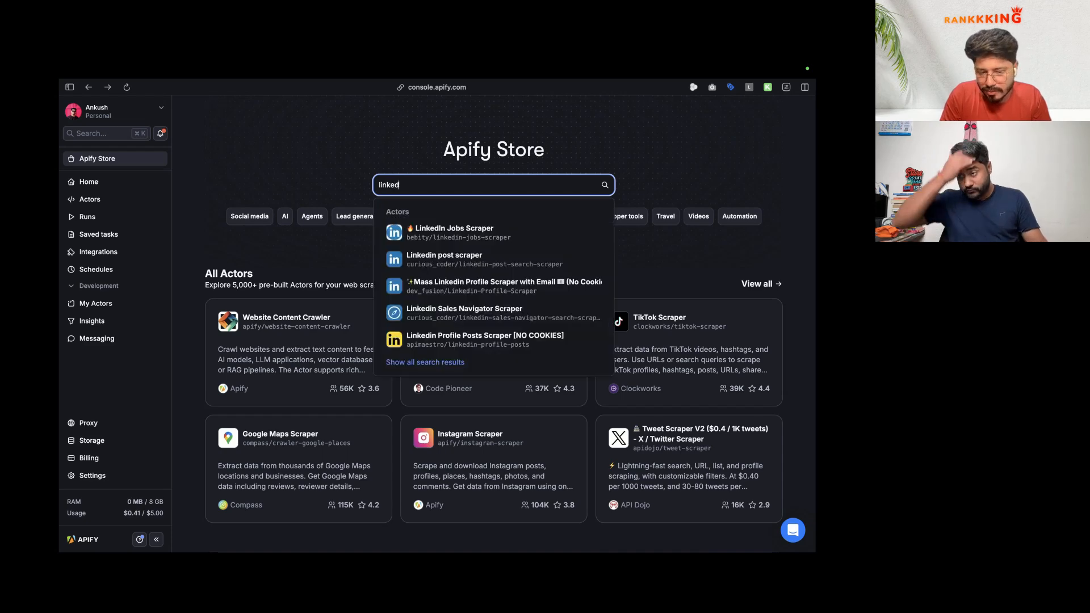
type("e")
key("BackSpace")
key("BackSpace")
key("BackSpace")
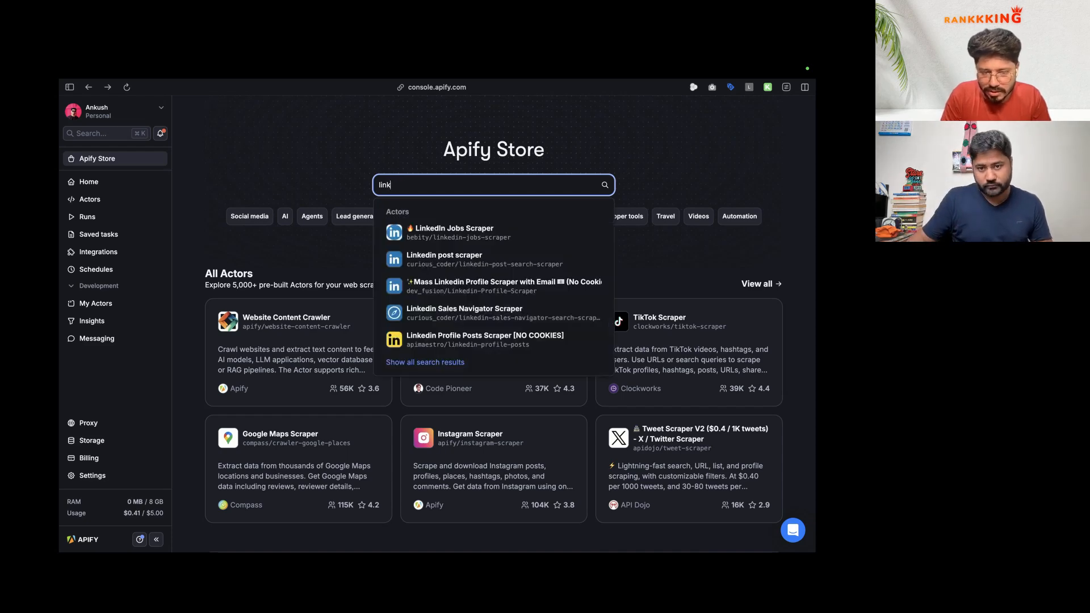
type("ed com")
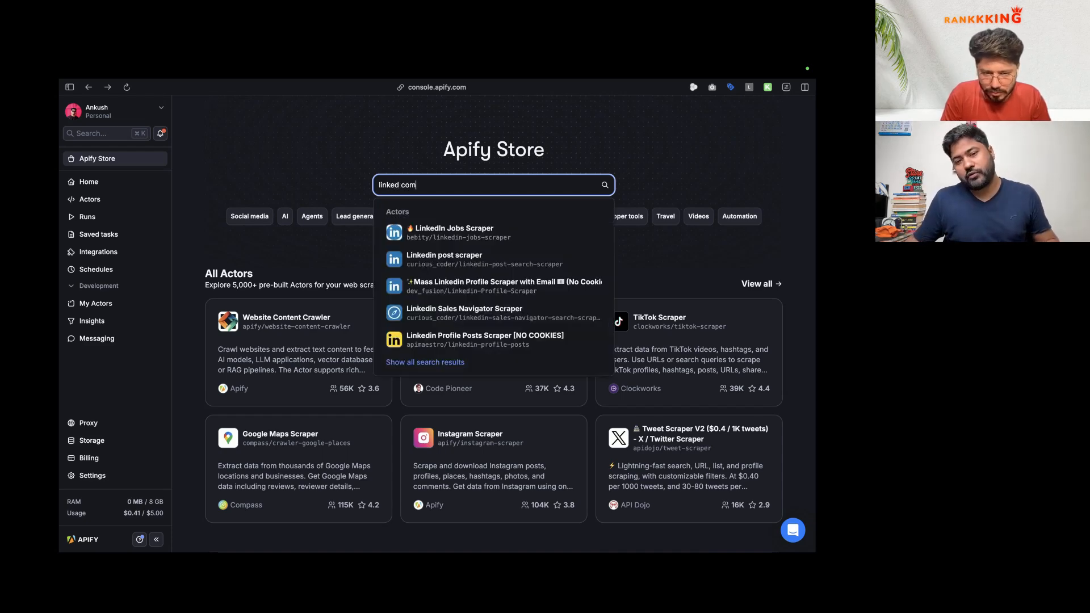
type("pany")
key("Return")
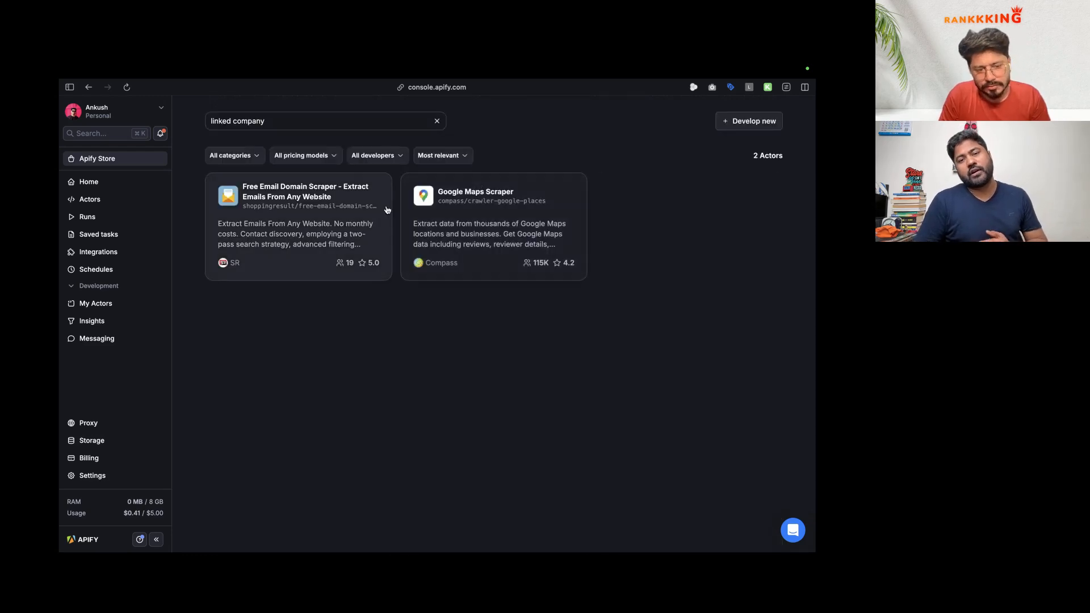
left_click(235, 121)
type("in")
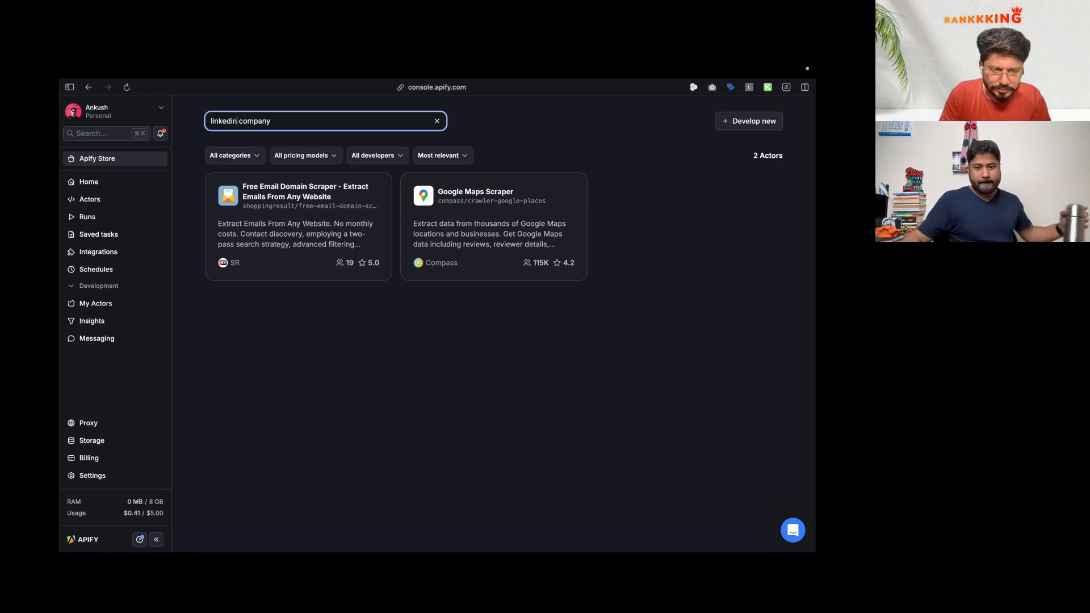
left_click(308, 198)
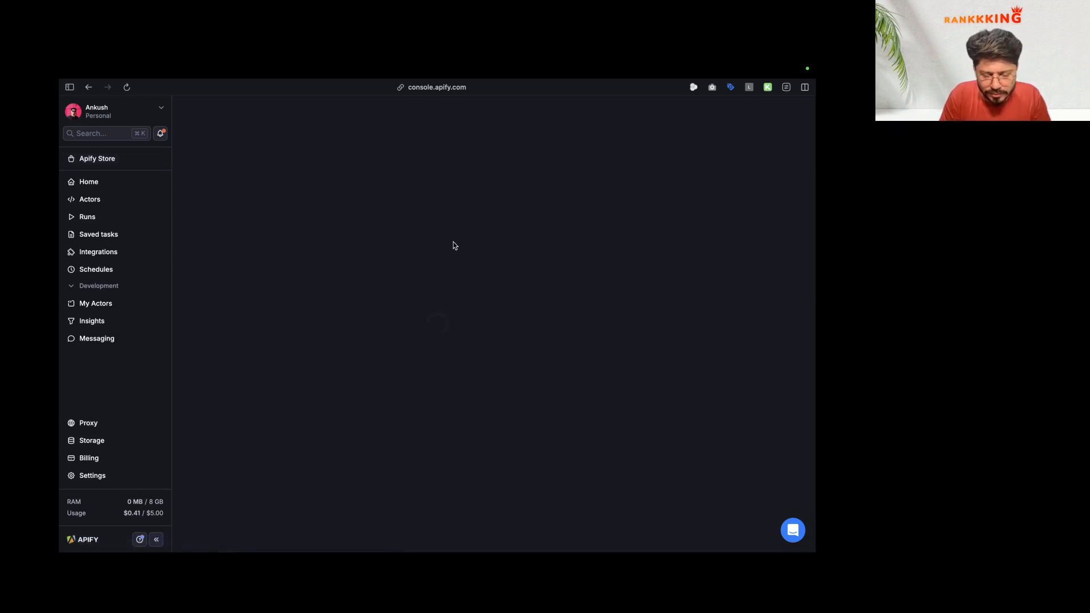
key("super+bracketleft")
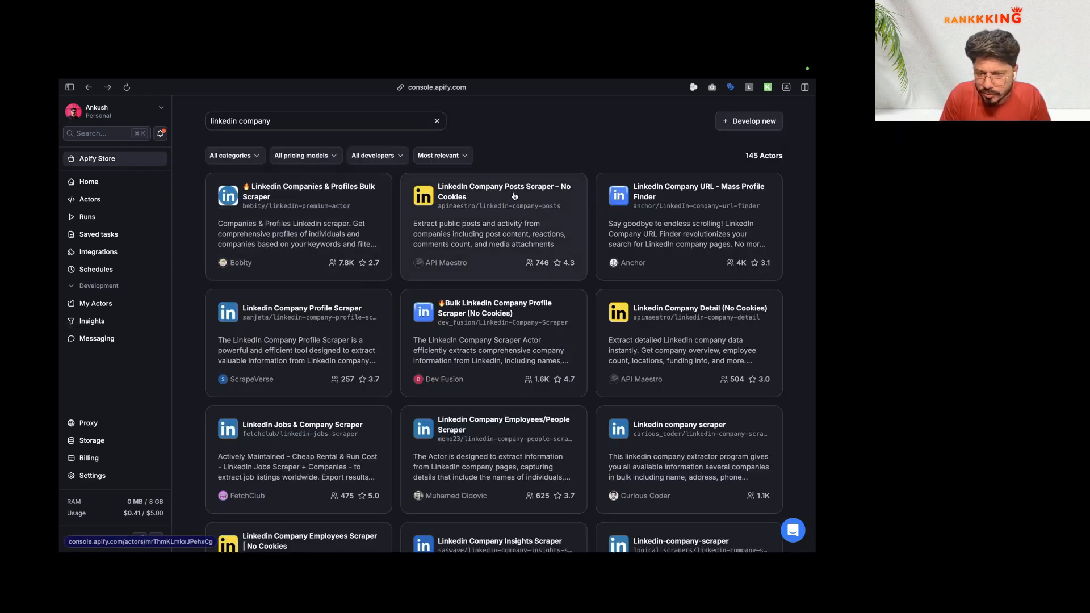
Step: Open another company scraper result and map the Company social field into the body's profileUrls
left_click(690, 200)
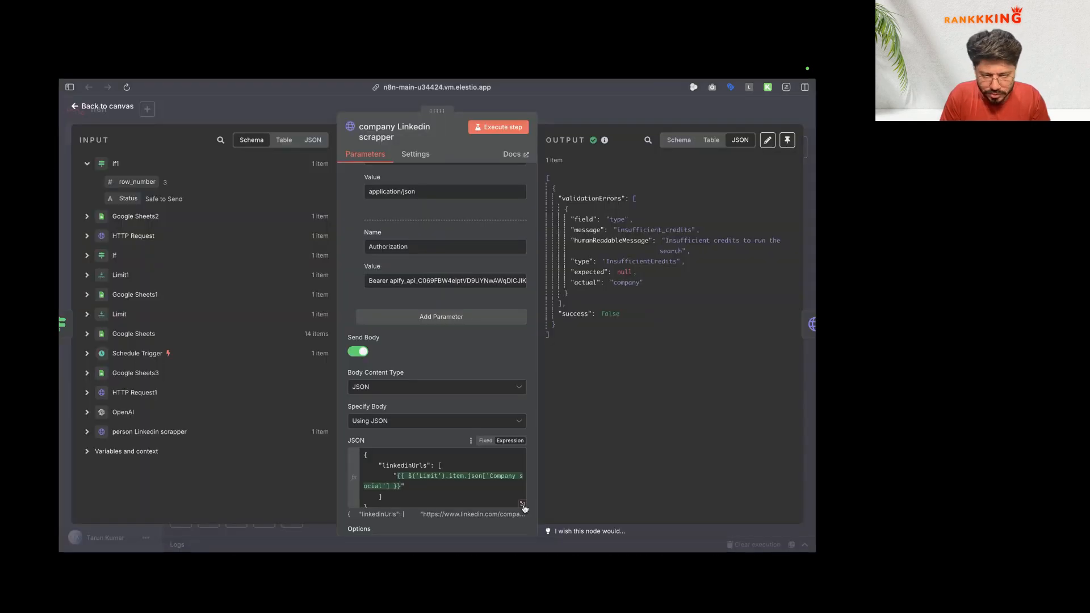
left_click(525, 509)
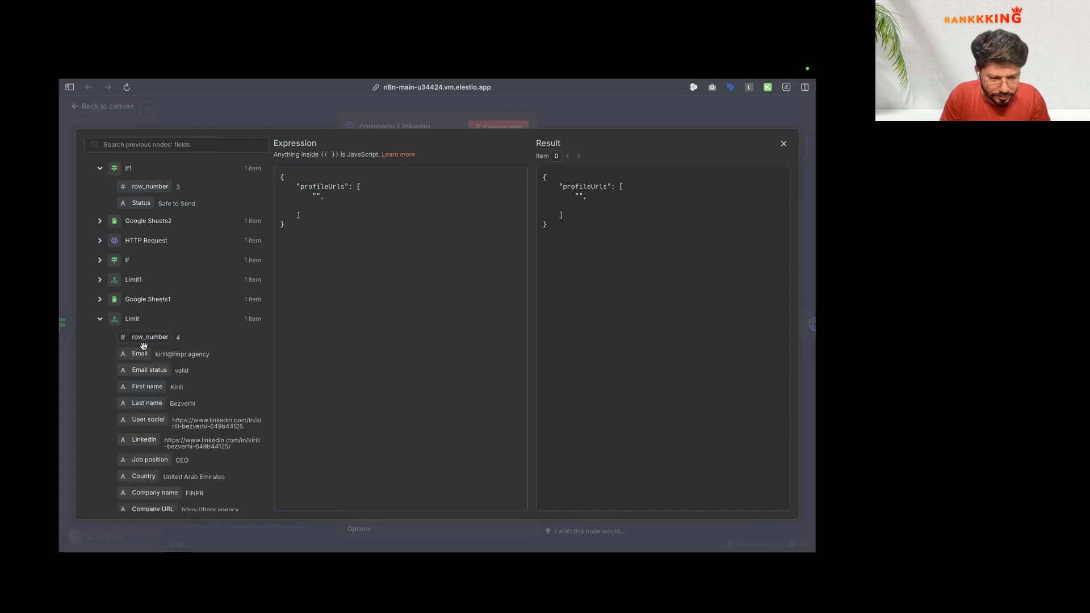
scroll(164, 379, "down", 5)
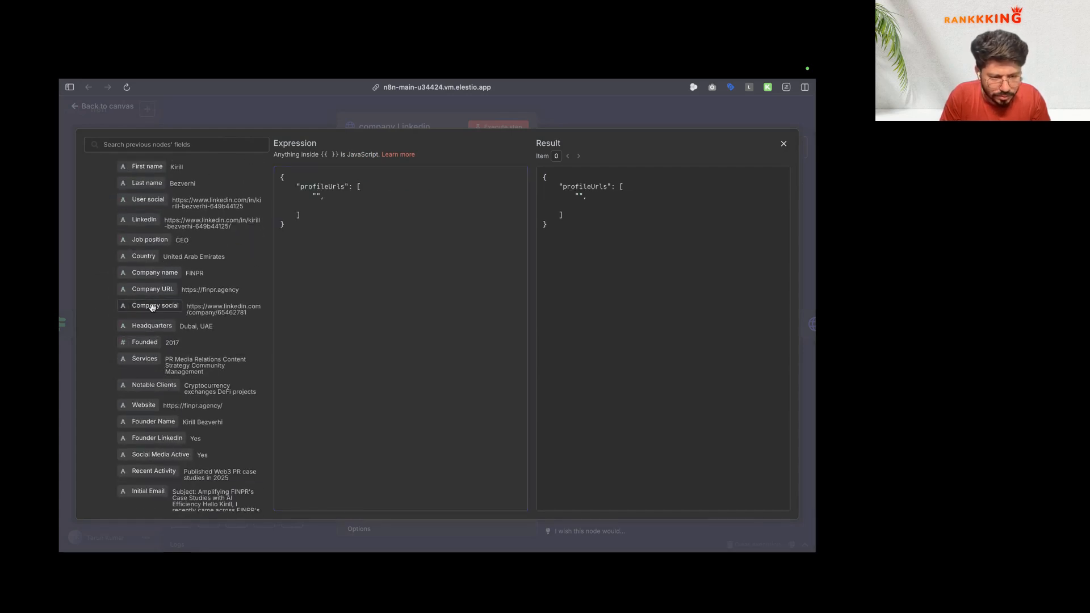
left_click_drag(152, 307, 316, 196)
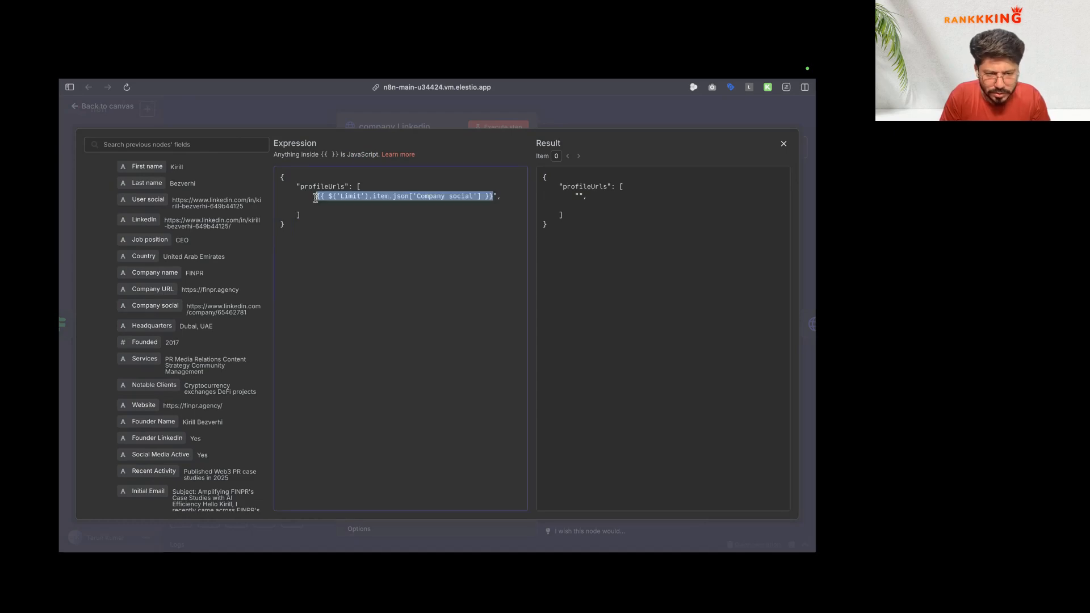
left_click(317, 115)
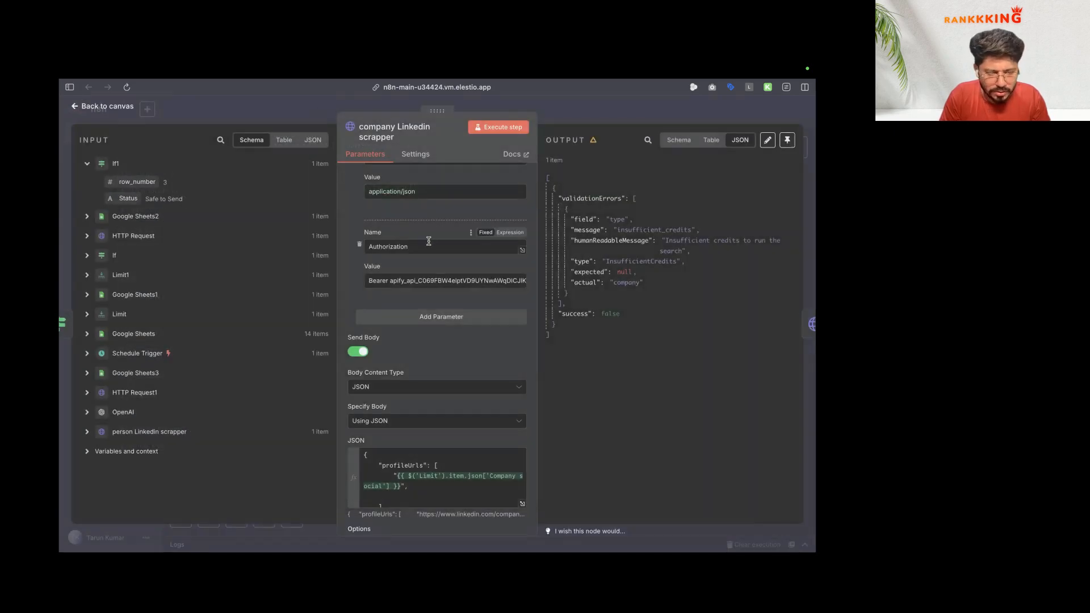
Step: Replace the request URL's actor ID with the Bulk Linkedin Company Profile Scraper's ID
mouse_move(89, 361)
left_click(122, 347)
key("super+shift+c")
left_click(370, 339)
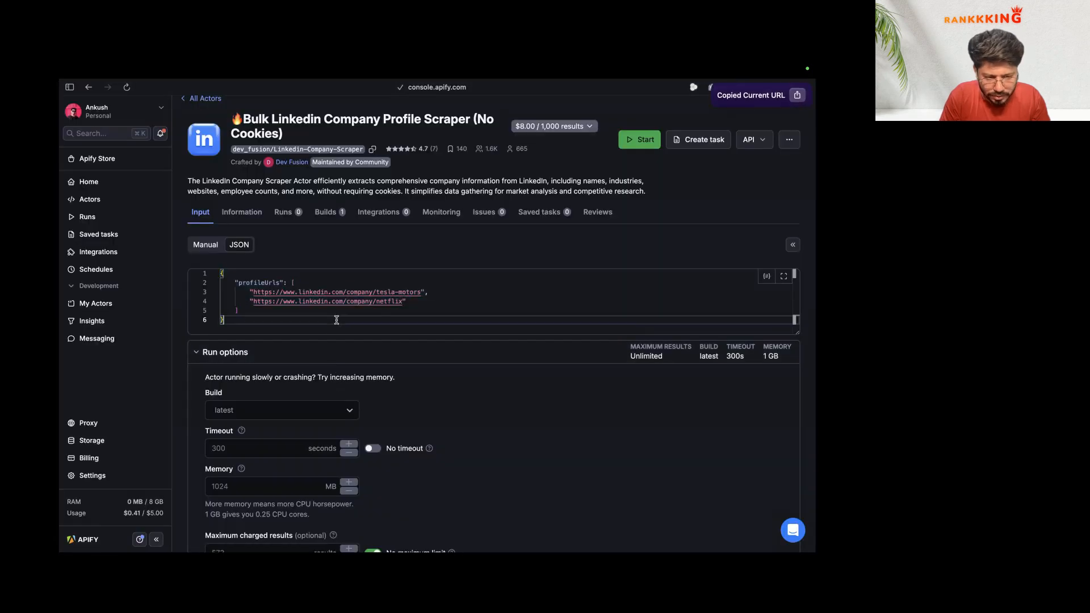
key("super+v")
double_click(370, 339)
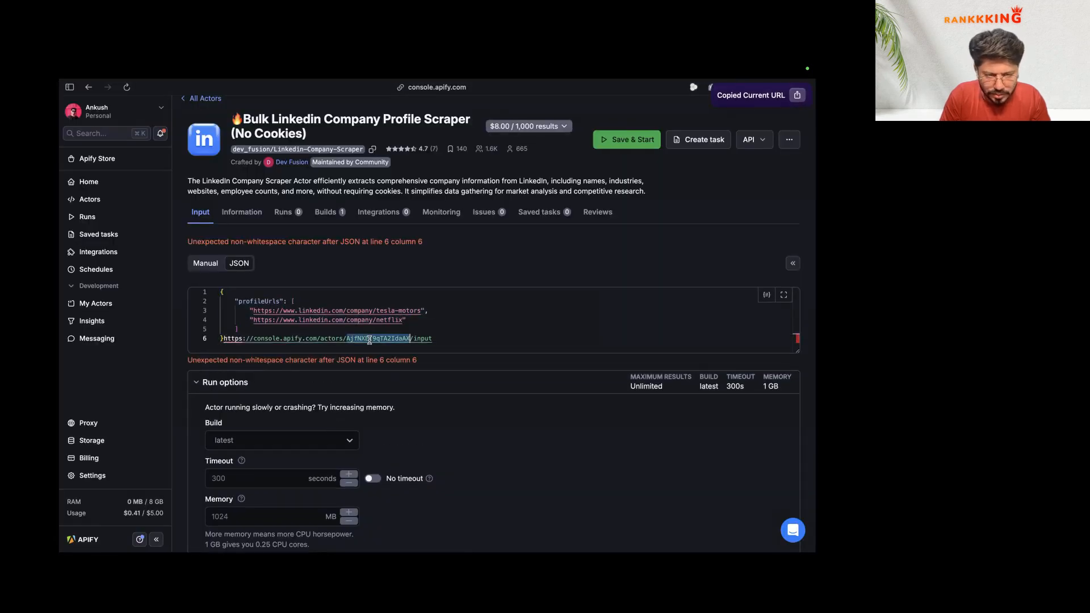
mouse_move(61, 346)
left_click(132, 325)
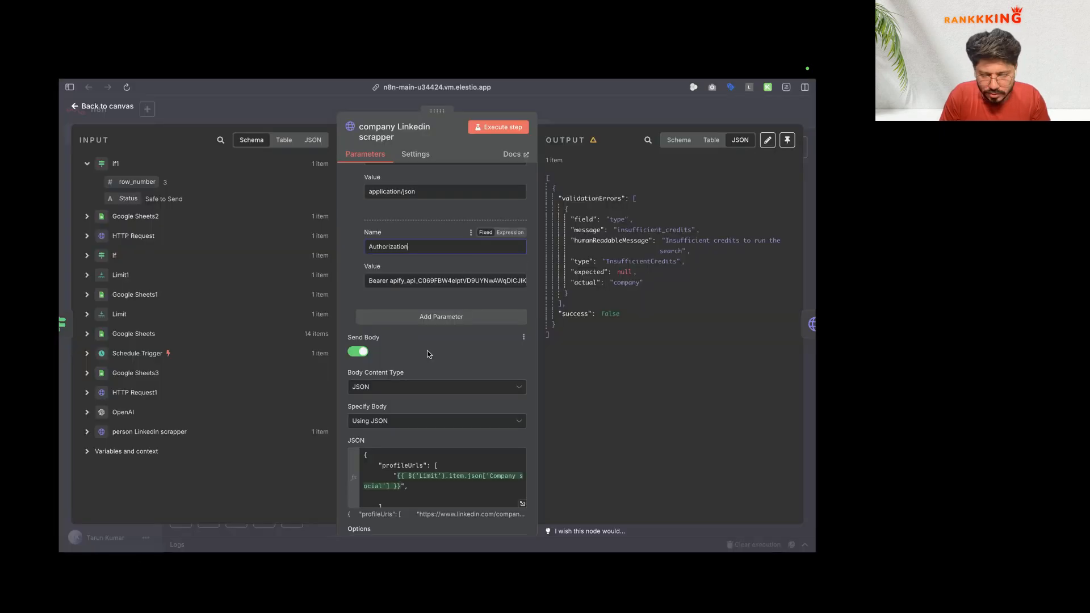
scroll(428, 350, "up", 10)
double_click(462, 232)
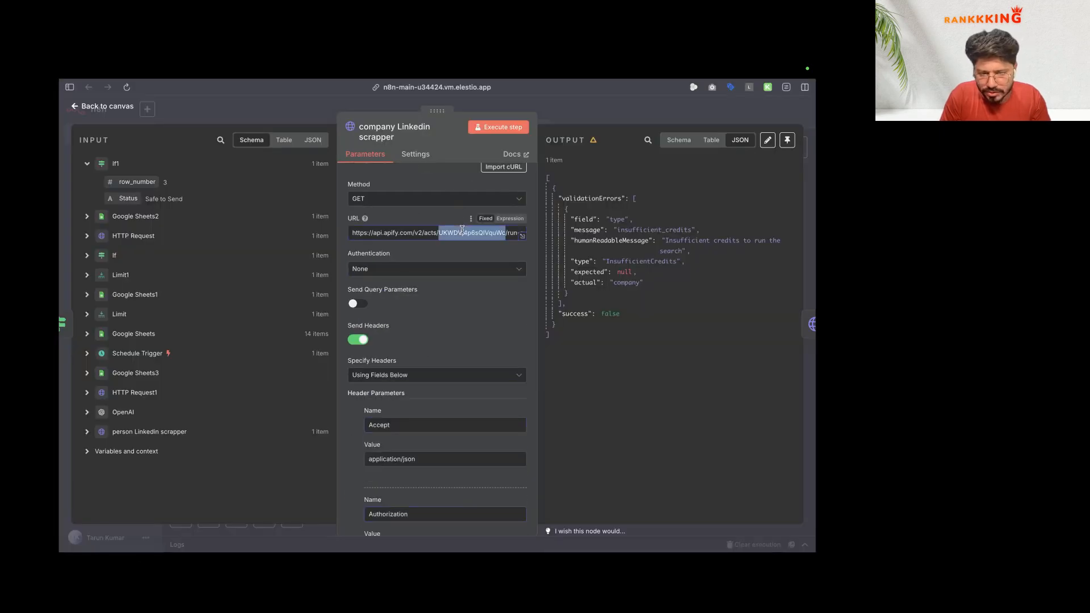
key("super+v")
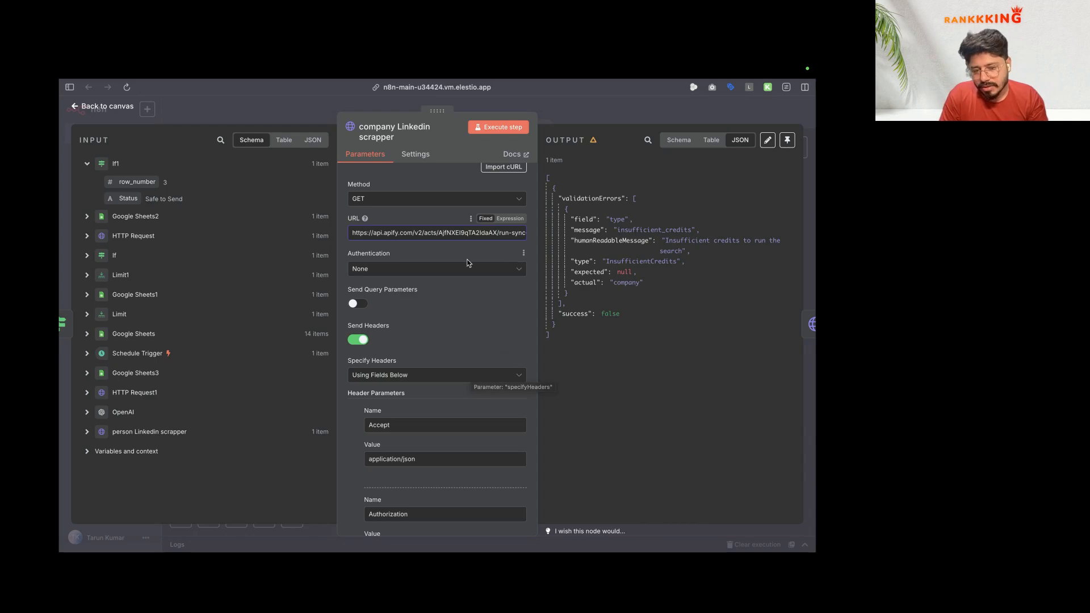
key("Escape")
Step: Inspect the person scraper, then map the person's about text into the OpenAI prompt's Person Linkedin Bio
left_click(609, 304)
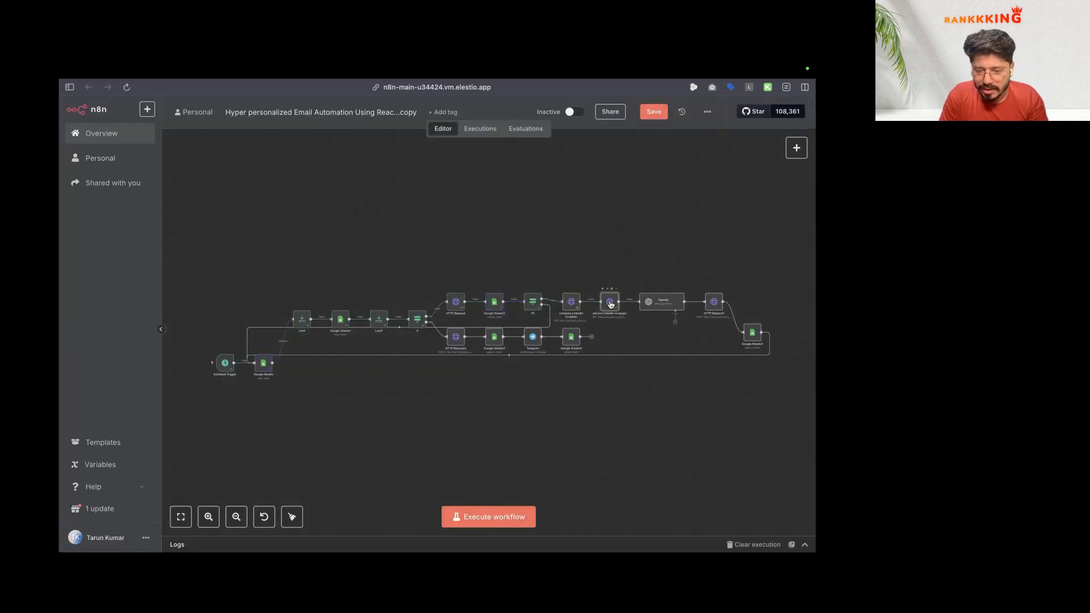
key("Return")
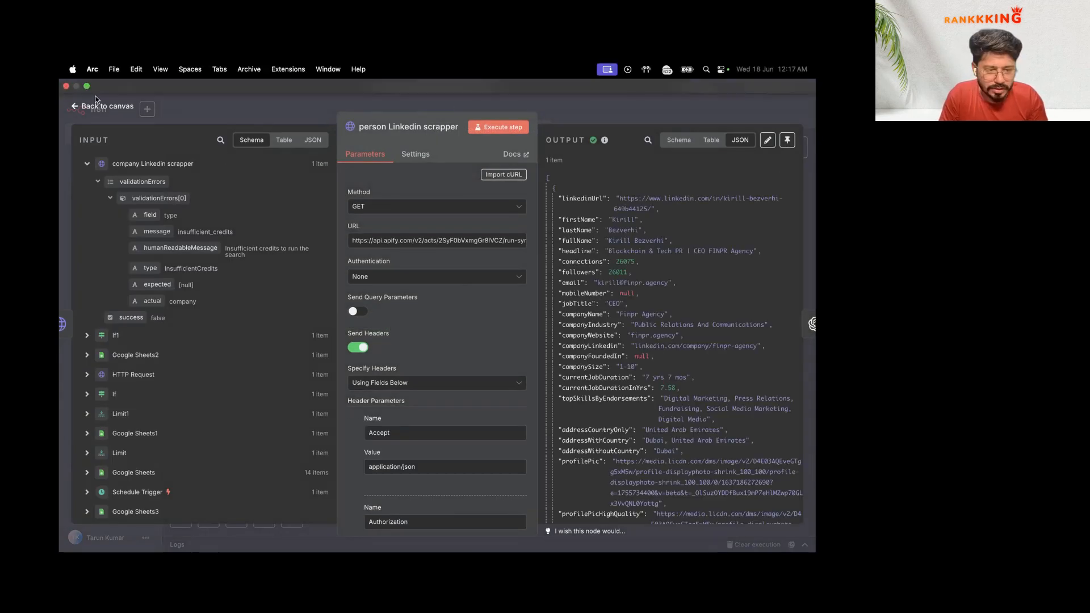
left_click(105, 106)
double_click(667, 306)
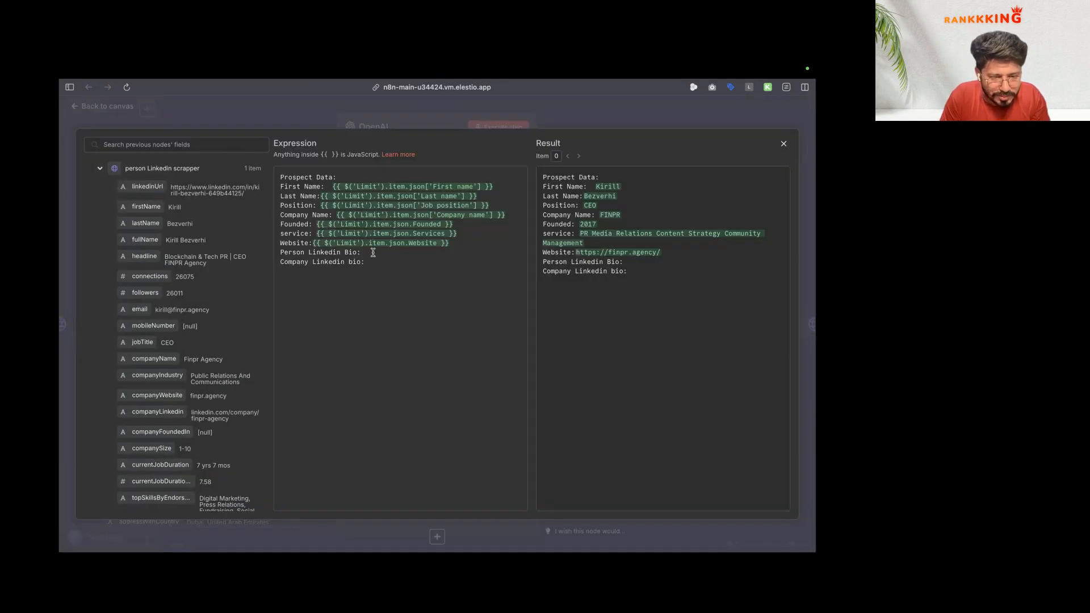
scroll(153, 264, "down", 10)
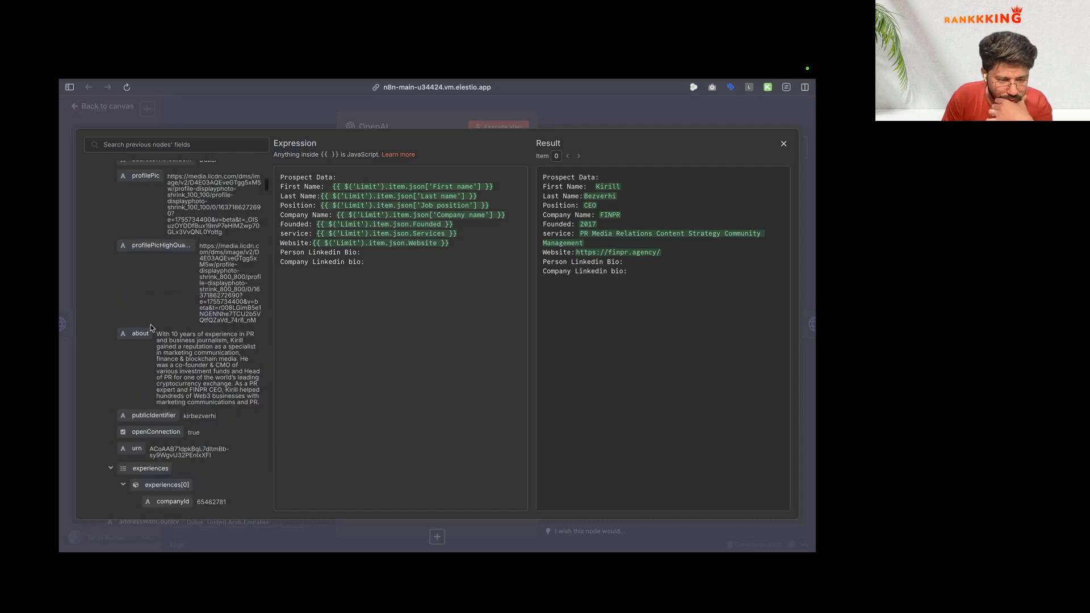
left_click_drag(140, 333, 396, 253)
Step: Move the Person Linkedin Bio line to directly after the Position line
left_click(374, 270)
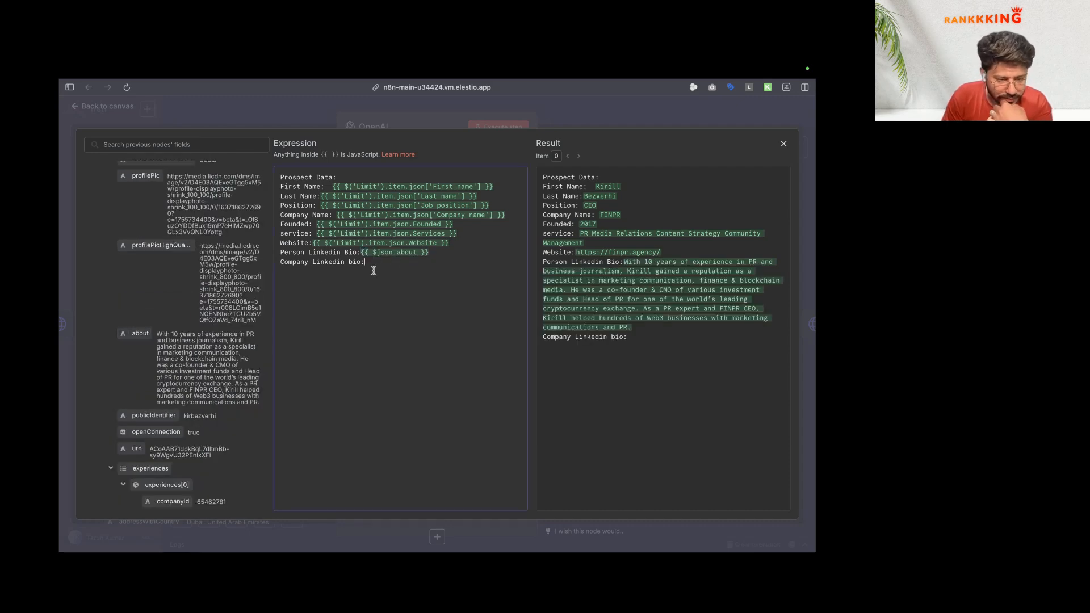
scroll(211, 344, "up", 5)
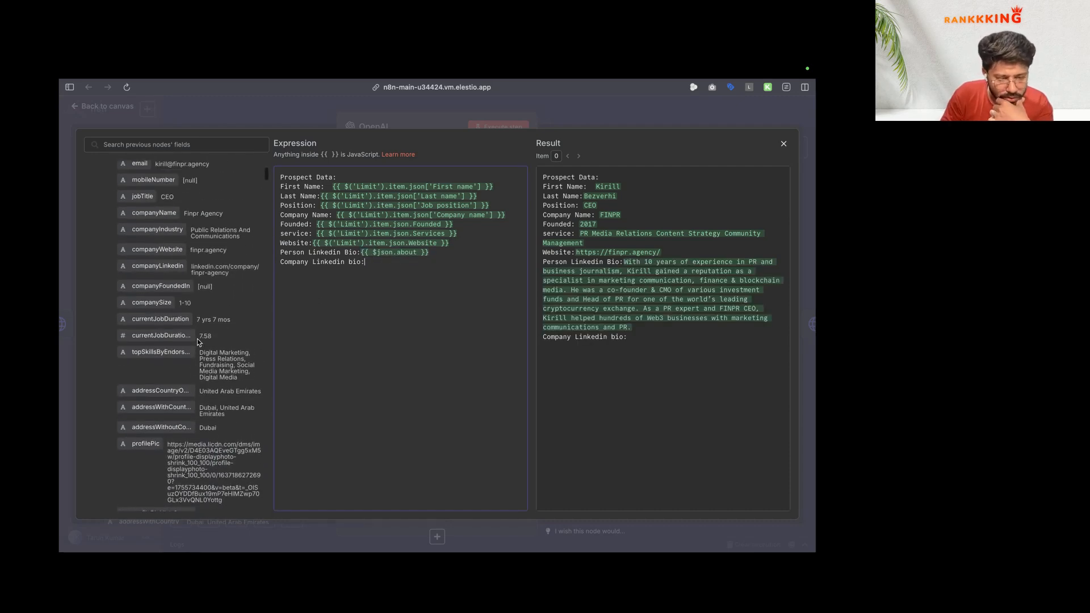
scroll(199, 342, "up", 4)
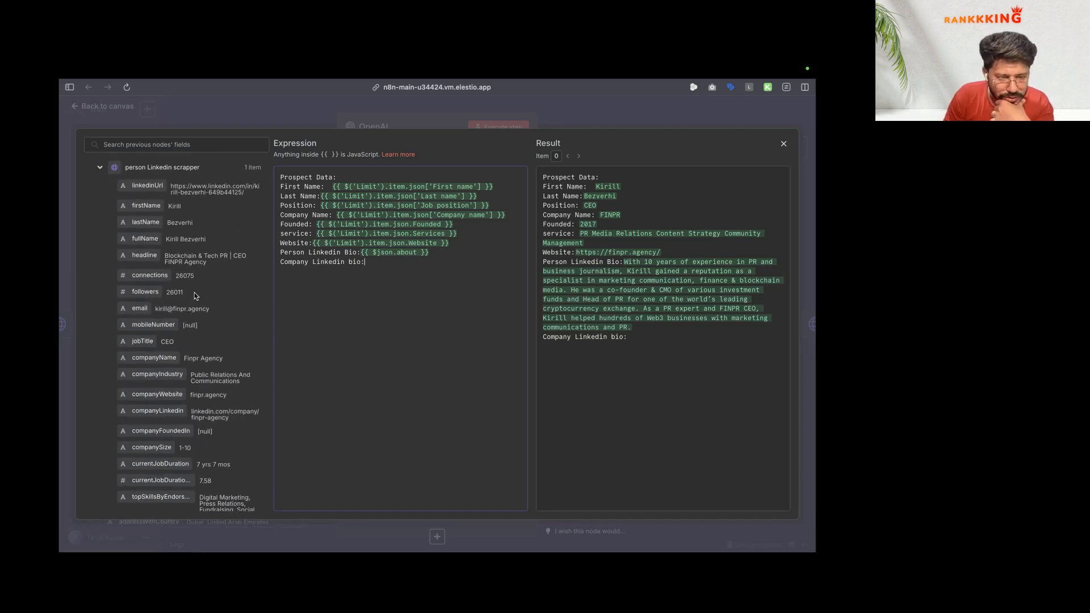
left_click_drag(459, 250, 265, 250)
key("ctrl+c")
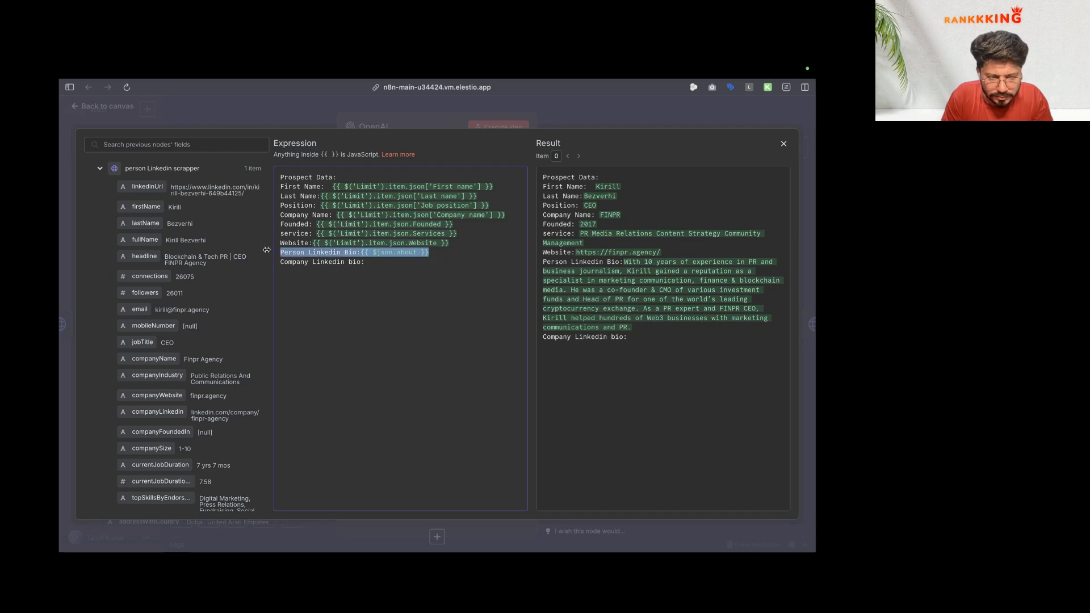
key("BackSpace")
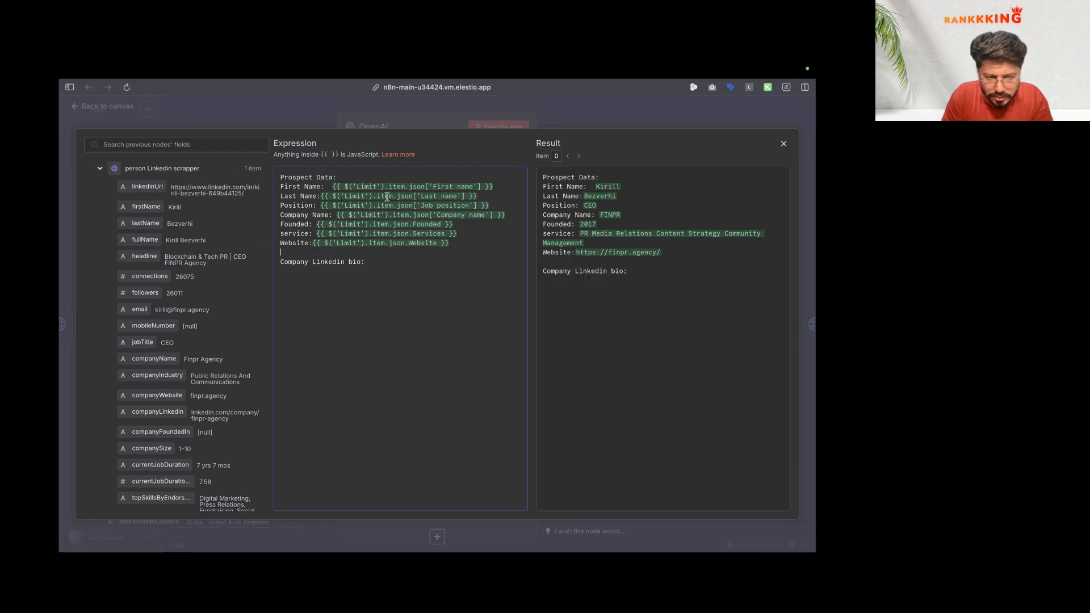
left_click(500, 206)
key("Return")
key("ctrl+v")
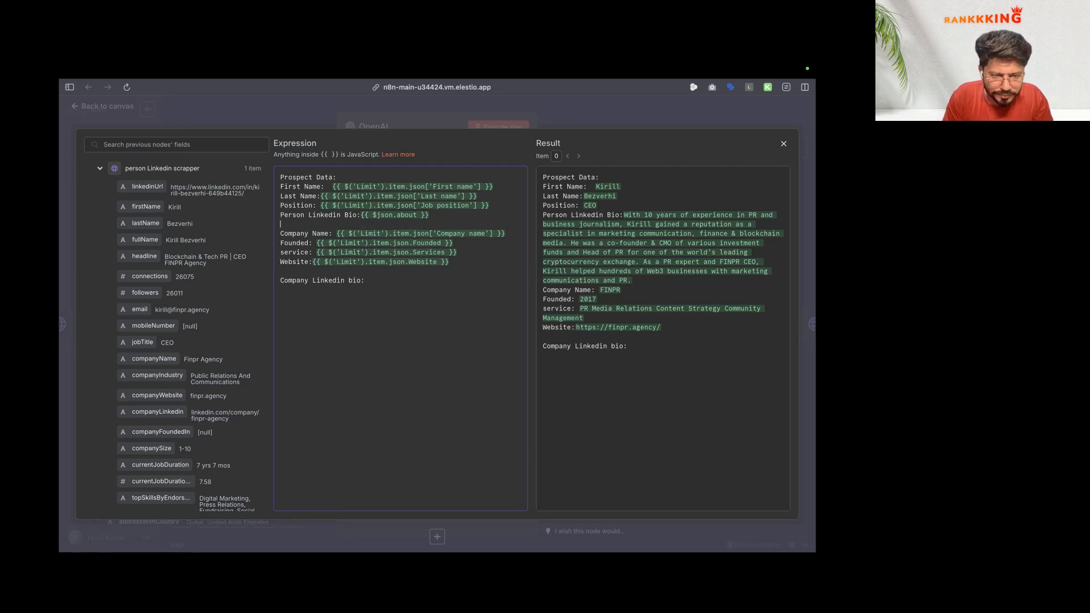
Step: Add a 'Linkedin Heading' line after Position, mapped to the person's headline
left_click(497, 206)
key("Return")
type("Linkedin He")
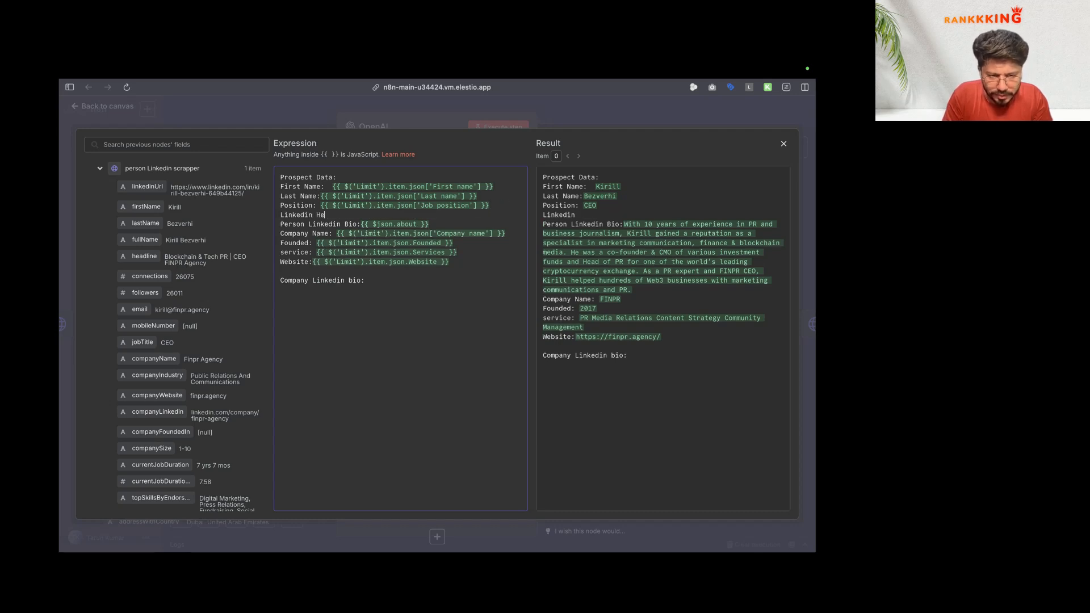
type("ading:")
left_click_drag(144, 257, 349, 216)
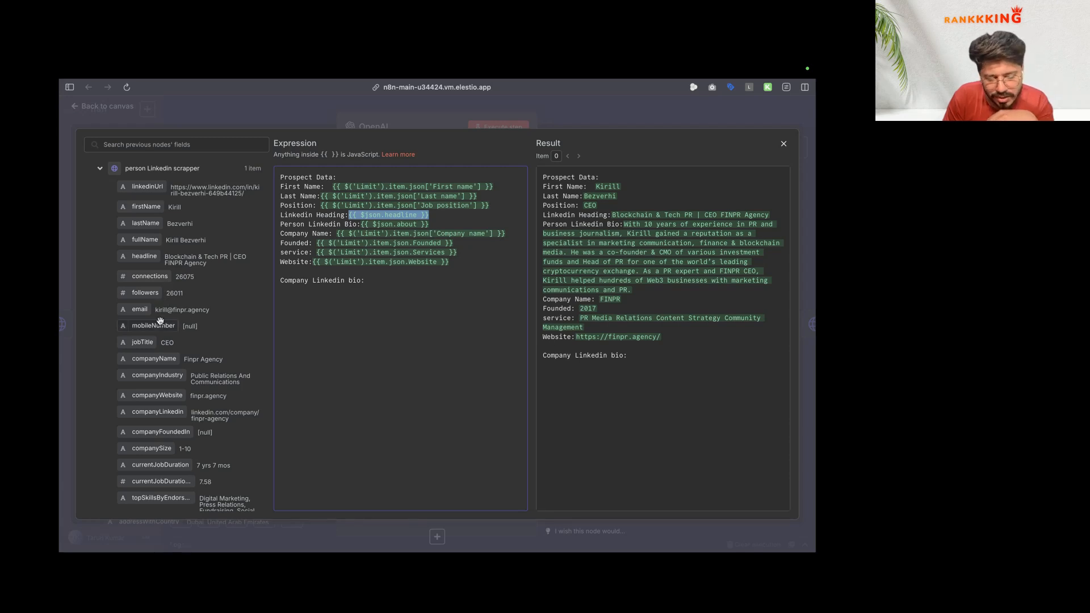
scroll(160, 321, "down", 1)
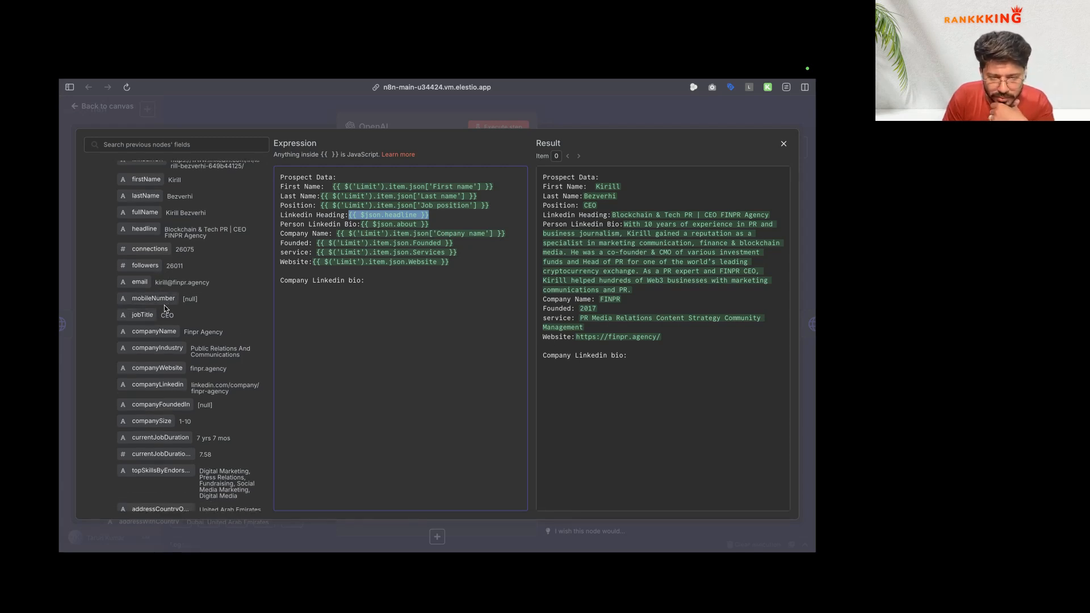
scroll(165, 343, "down", 2)
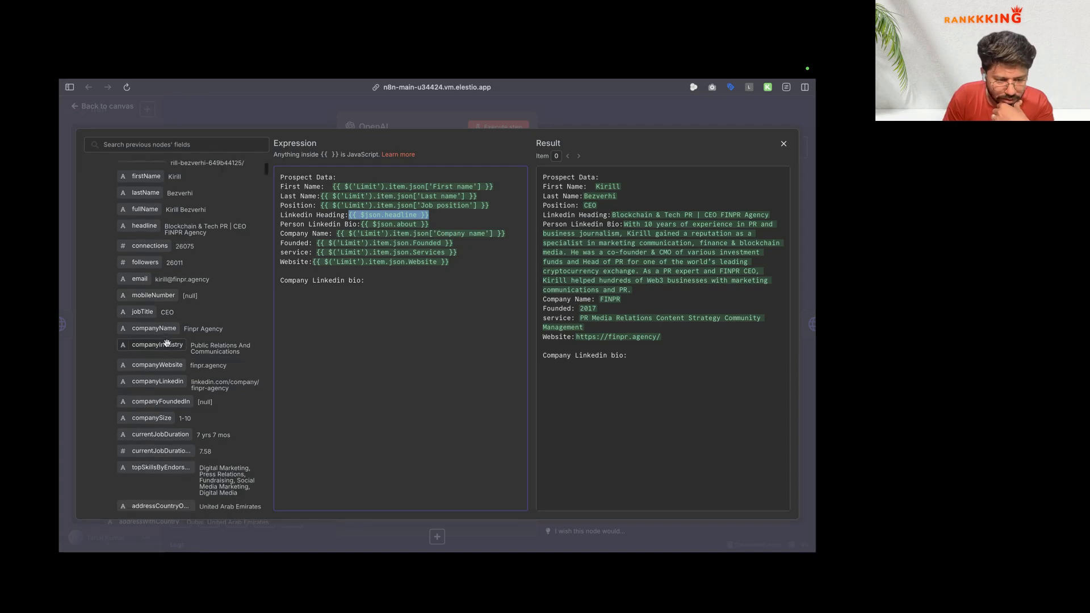
scroll(166, 342, "down", 10)
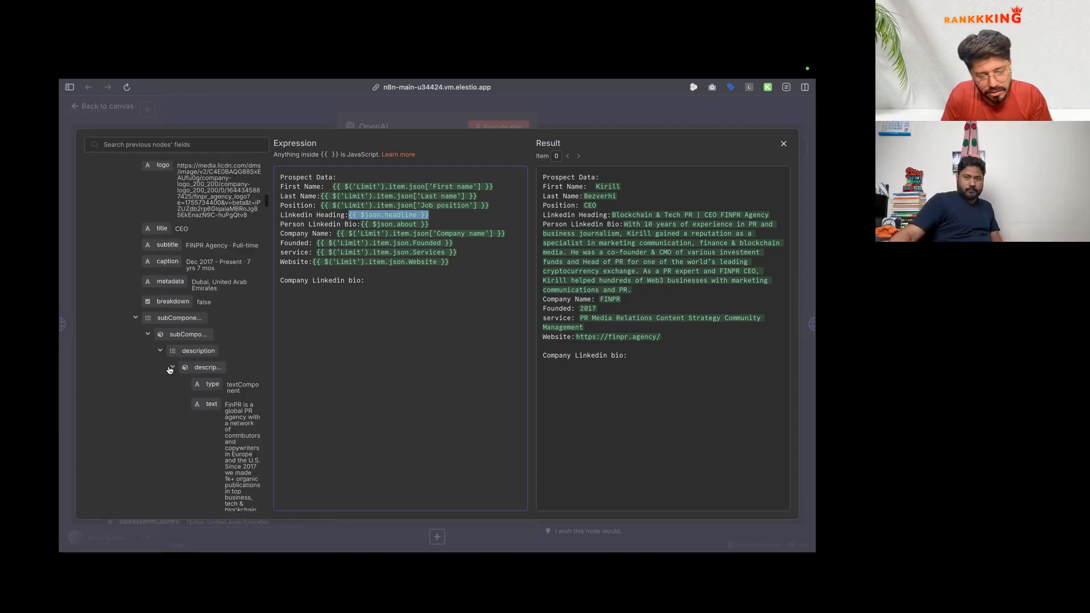
left_click(258, 101)
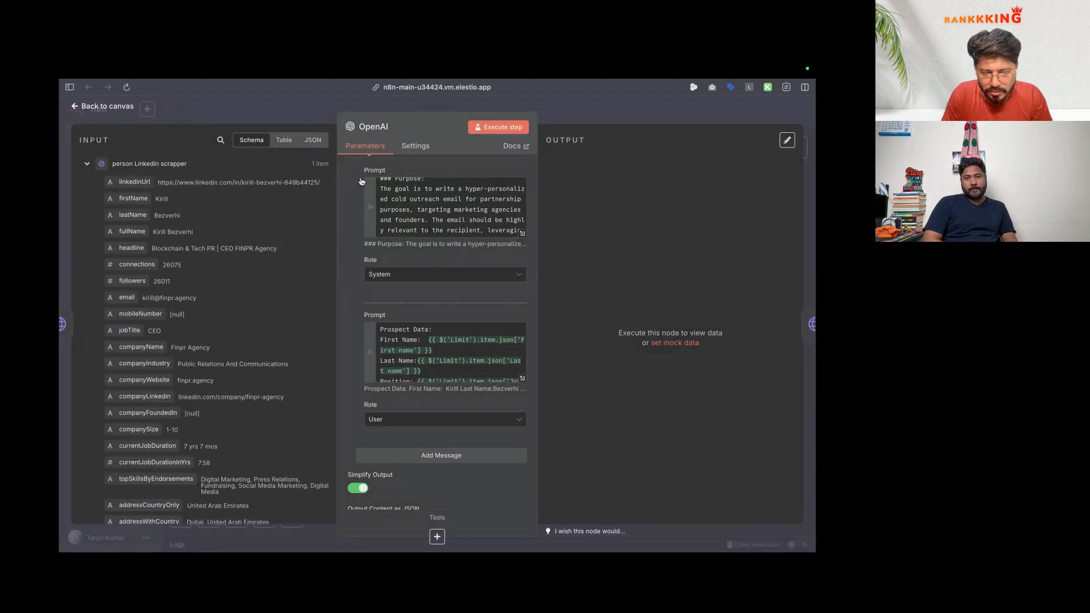
left_click(259, 105)
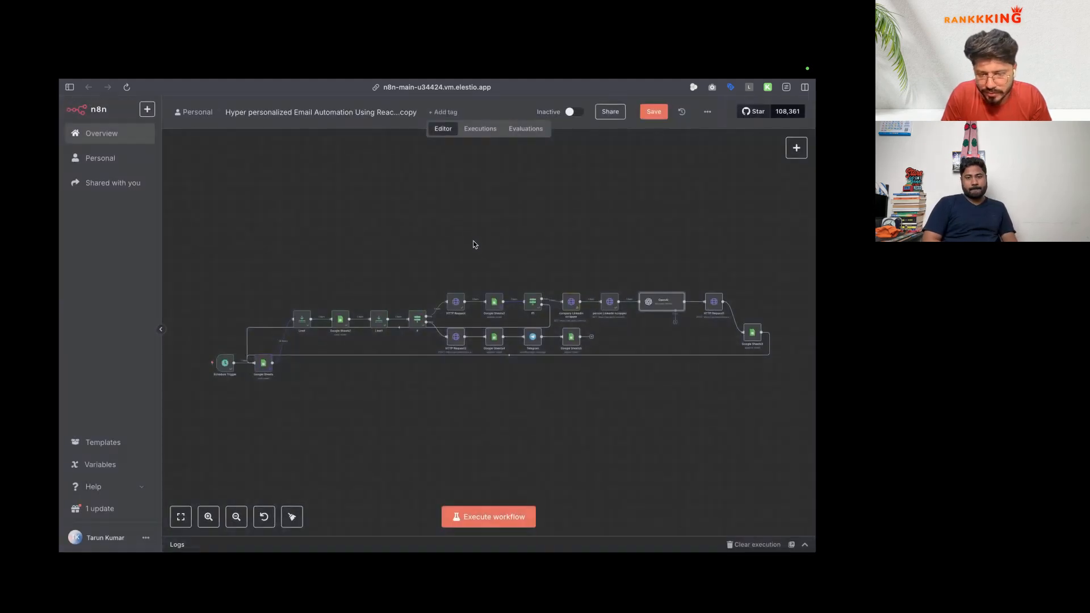
Step: Reopen the company Linkedin scrapper and select the resolved profileUrls JSON on the Apify scraper page
double_click(571, 302)
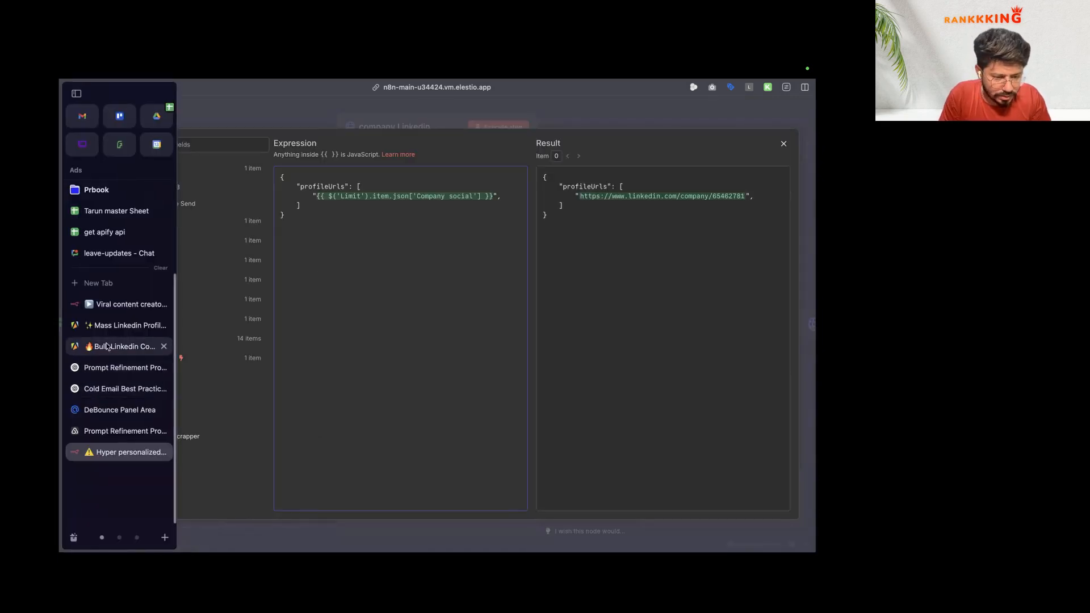
left_click(107, 347)
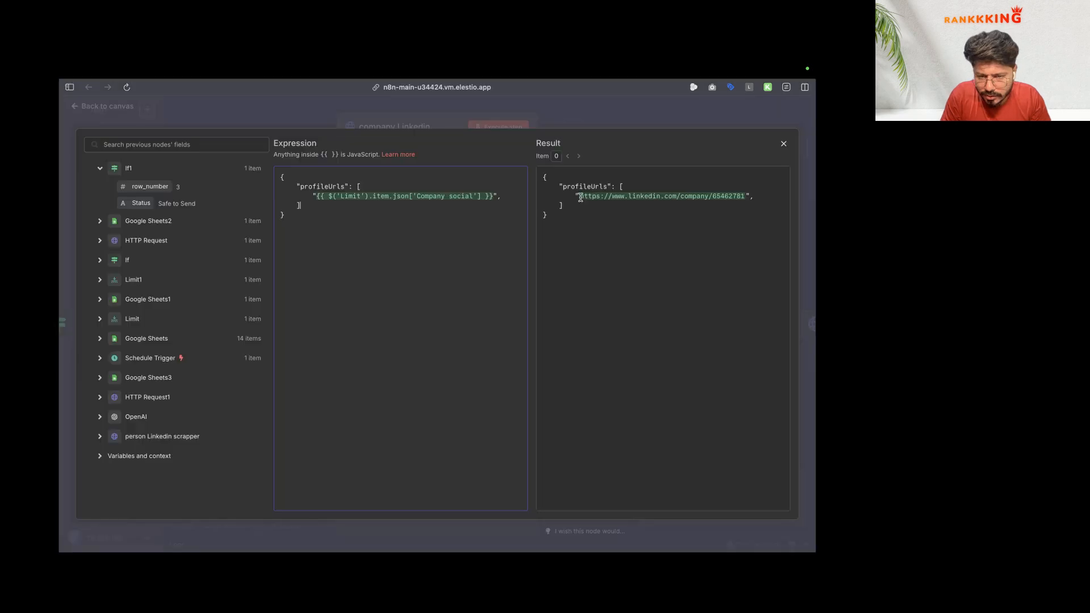
left_click_drag(543, 177, 748, 196)
Step: Switch the Apify company scraper input to the manual form and set memory to 128 MB
mouse_move(62, 340)
left_click(108, 346)
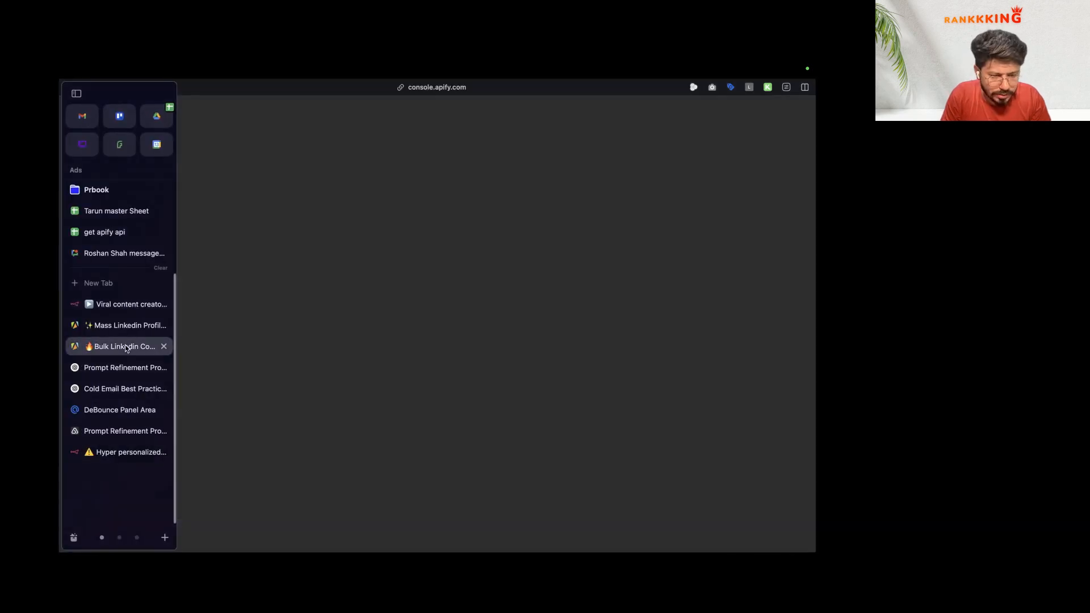
left_click(205, 244)
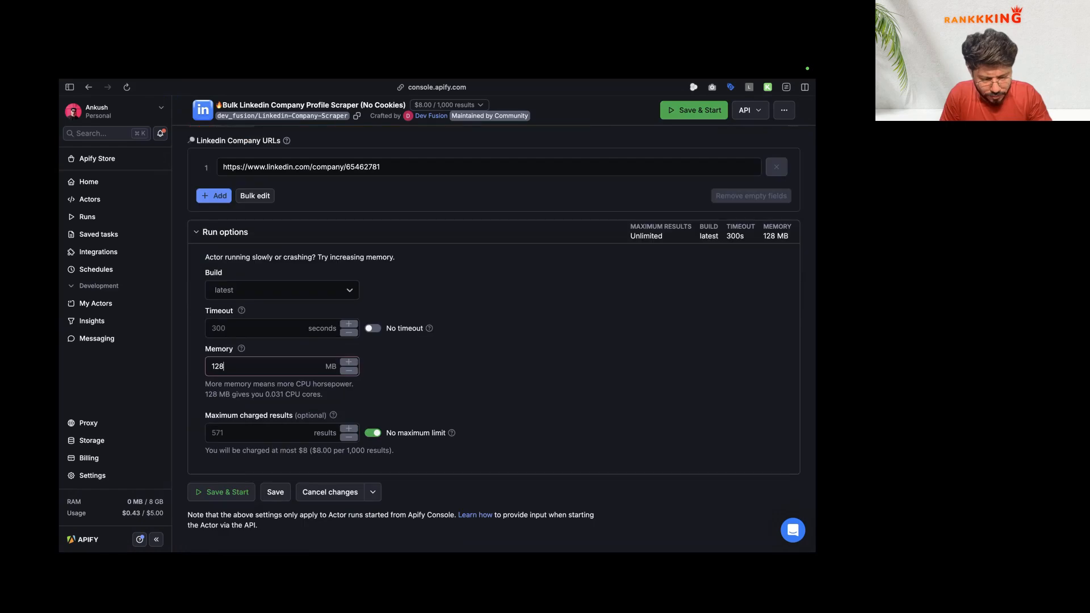
key("Up")
key("Up")
key("Up")
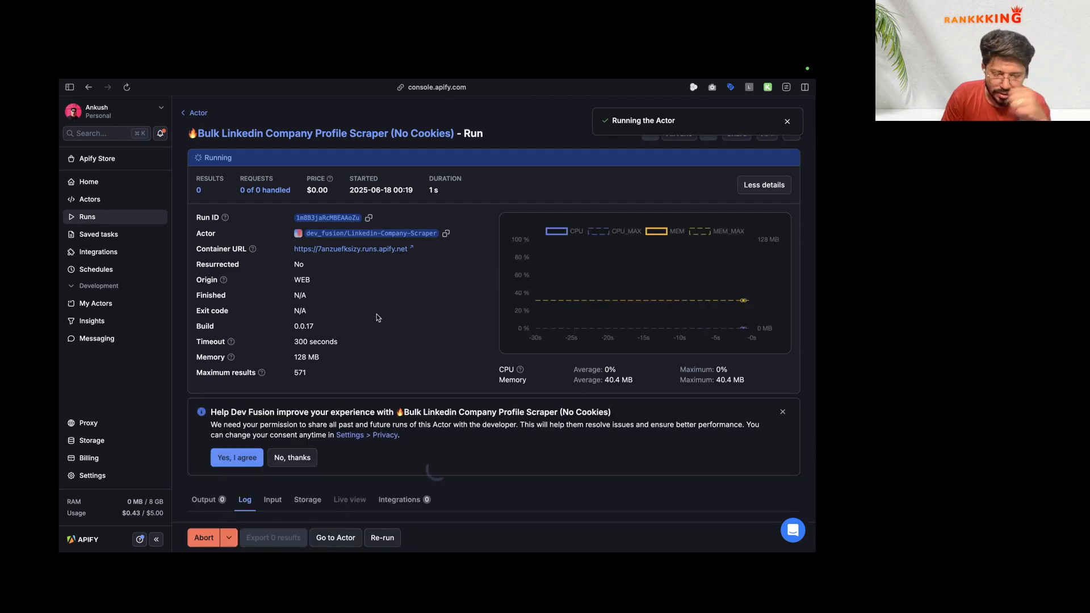
scroll(376, 273, "down", 5)
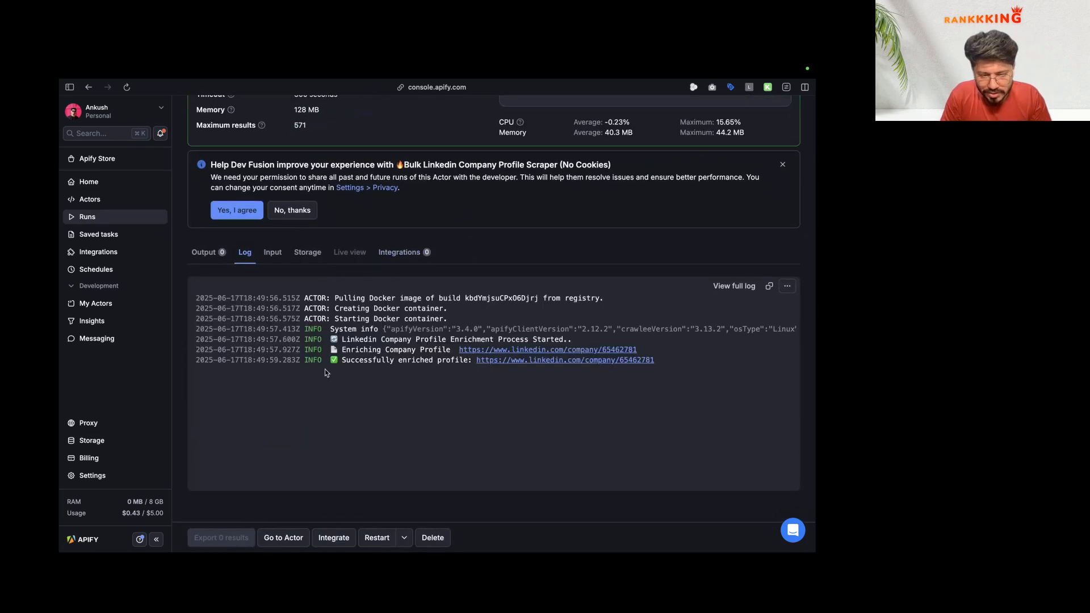
Step: Review the FINPR Agency result record in the Output table and JSON views
left_click(210, 252)
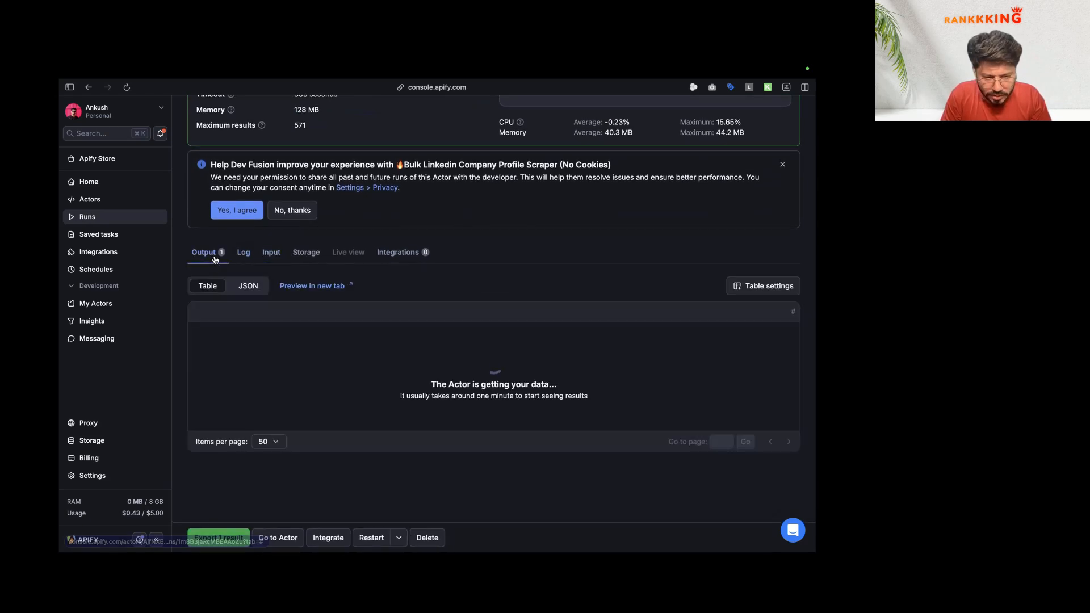
scroll(273, 373, "right", 5)
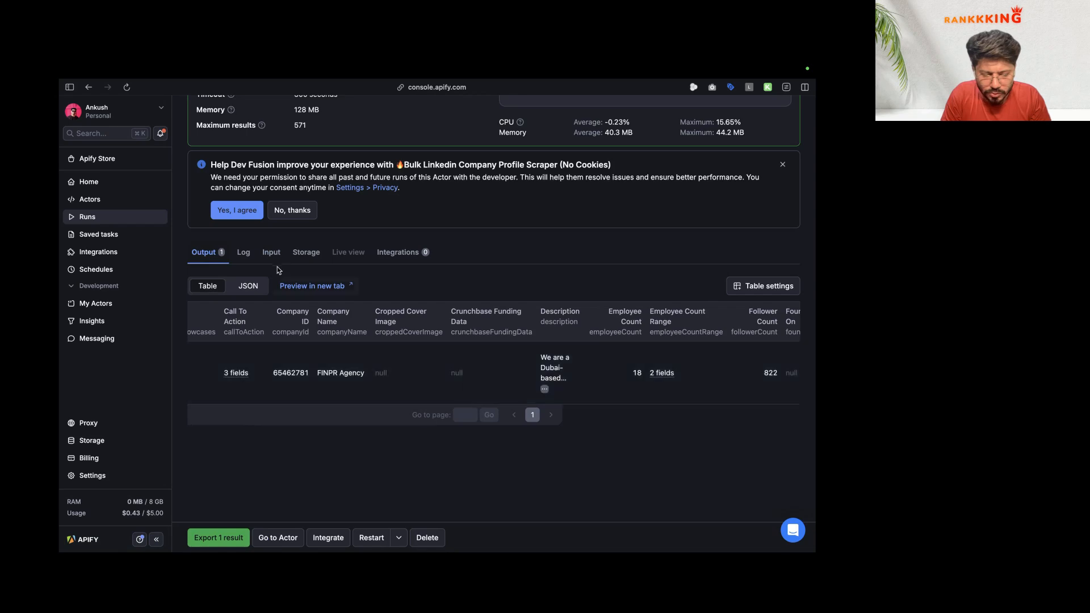
scroll(279, 274, "up", 2)
scroll(279, 274, "up", 2)
scroll(277, 341, "down", 3)
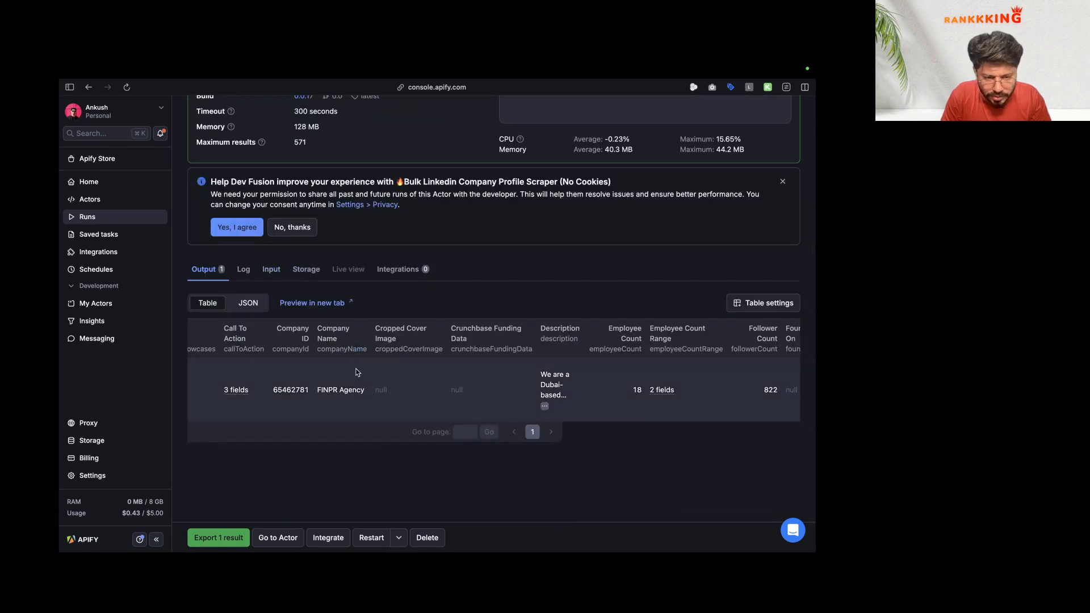
left_click(258, 310)
scroll(261, 375, "down", 3)
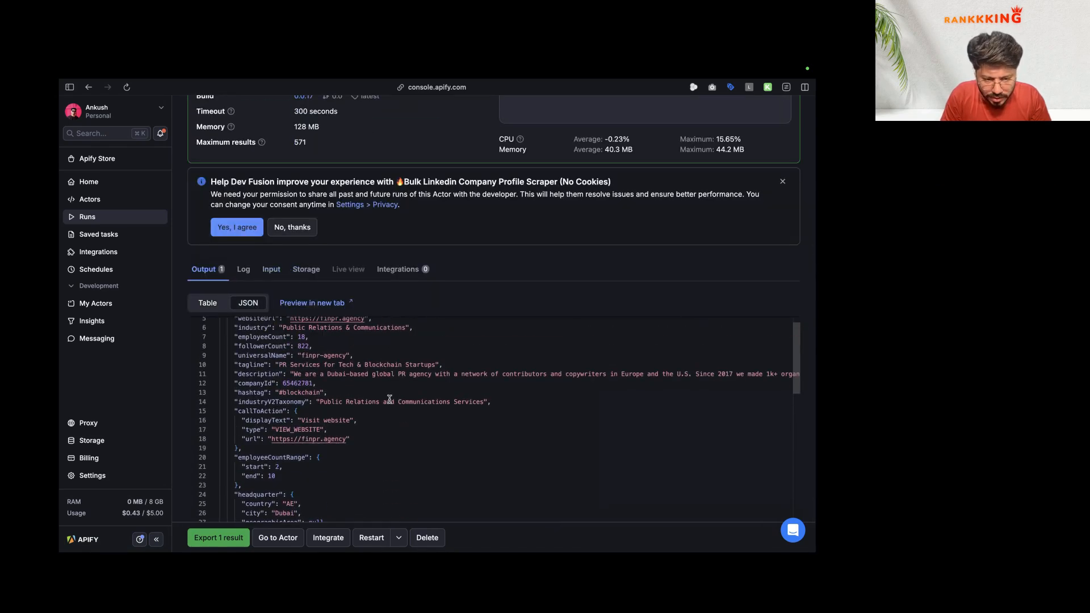
left_click(261, 377)
scroll(256, 378, "down", 5)
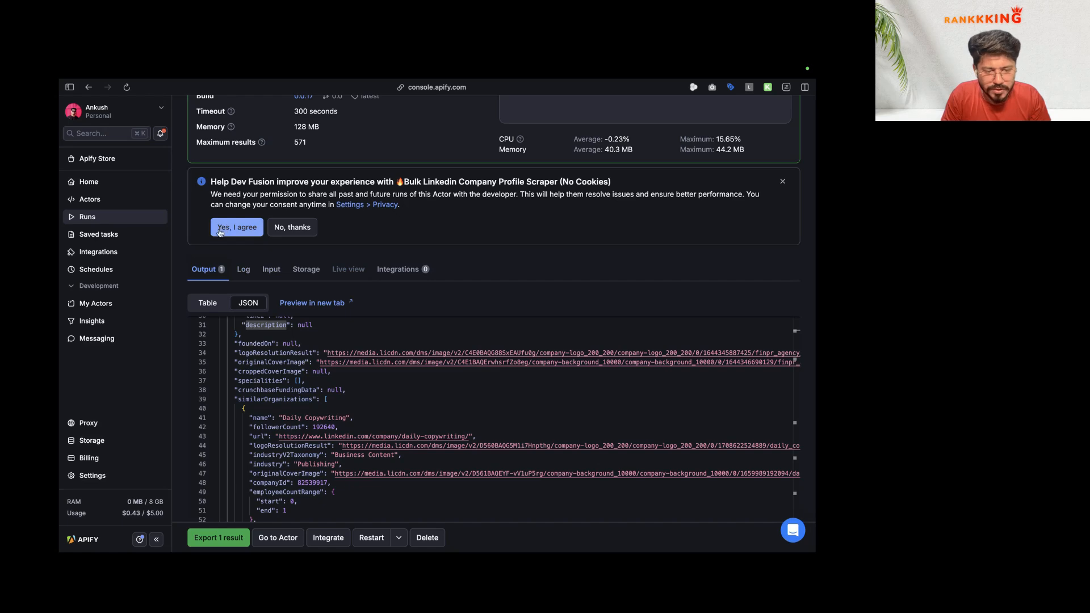
scroll(136, 244, "left", 3)
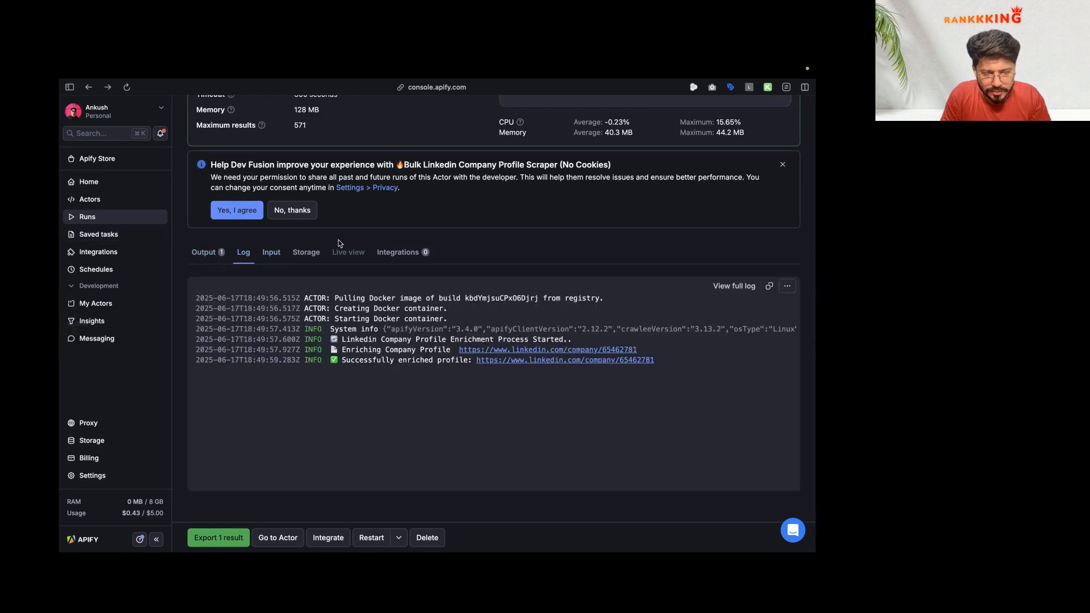
scroll(364, 248, "up", 5)
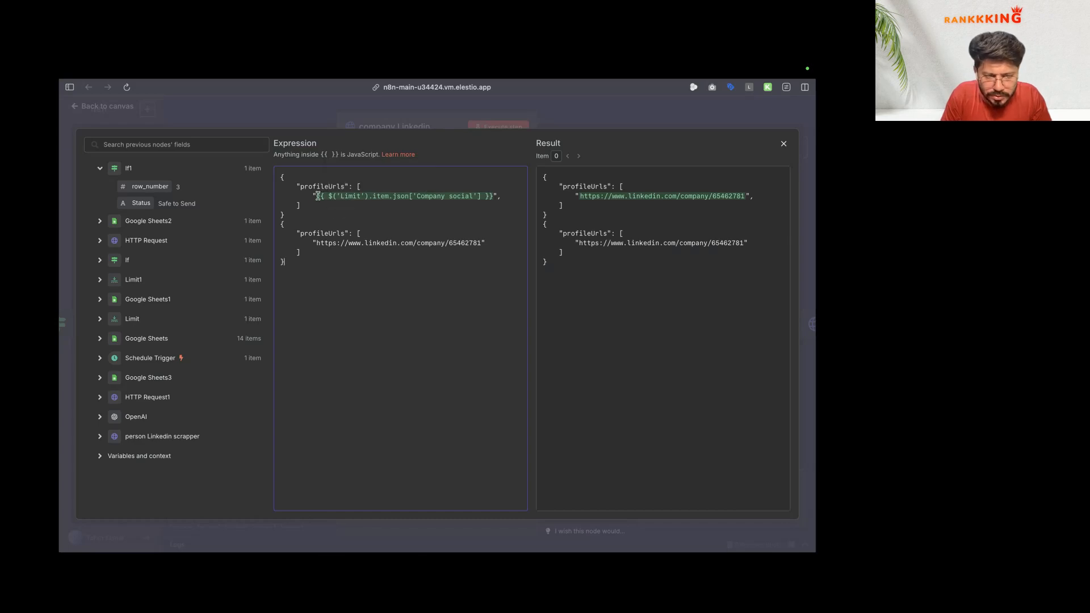
Step: Remove the duplicate profileUrls block from the company scraper's JSON body
left_click_drag(318, 196, 488, 204)
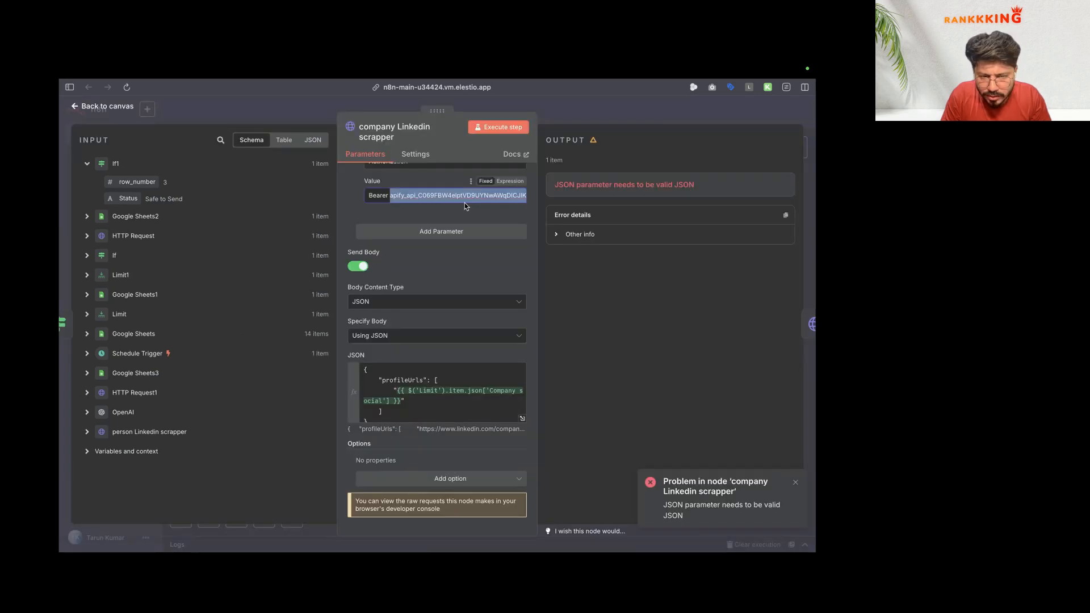
scroll(464, 202, "down", 3)
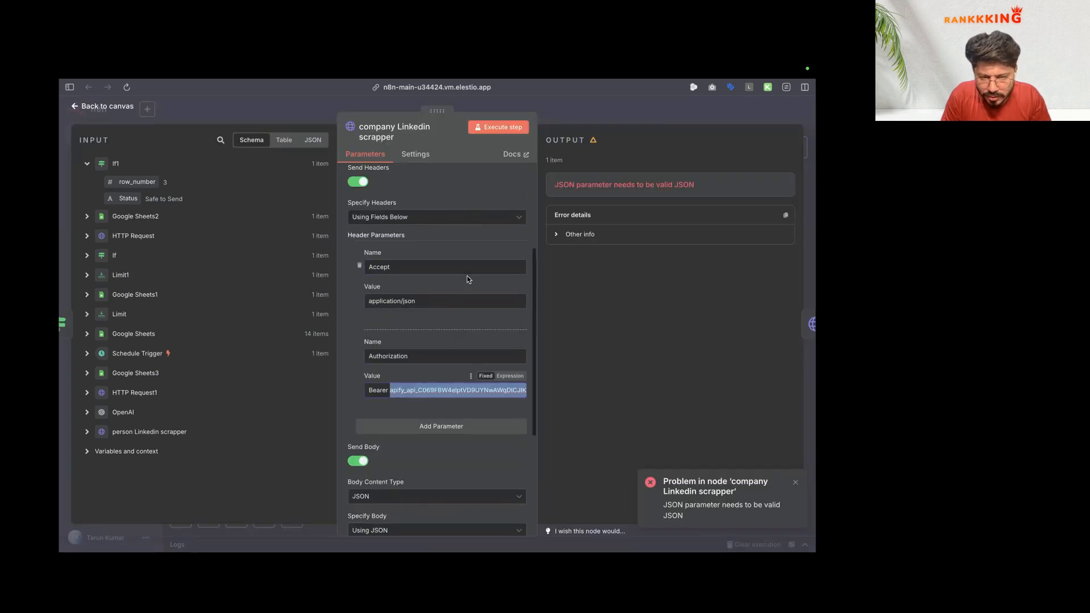
scroll(467, 280, "up", 5)
scroll(467, 279, "down", 8)
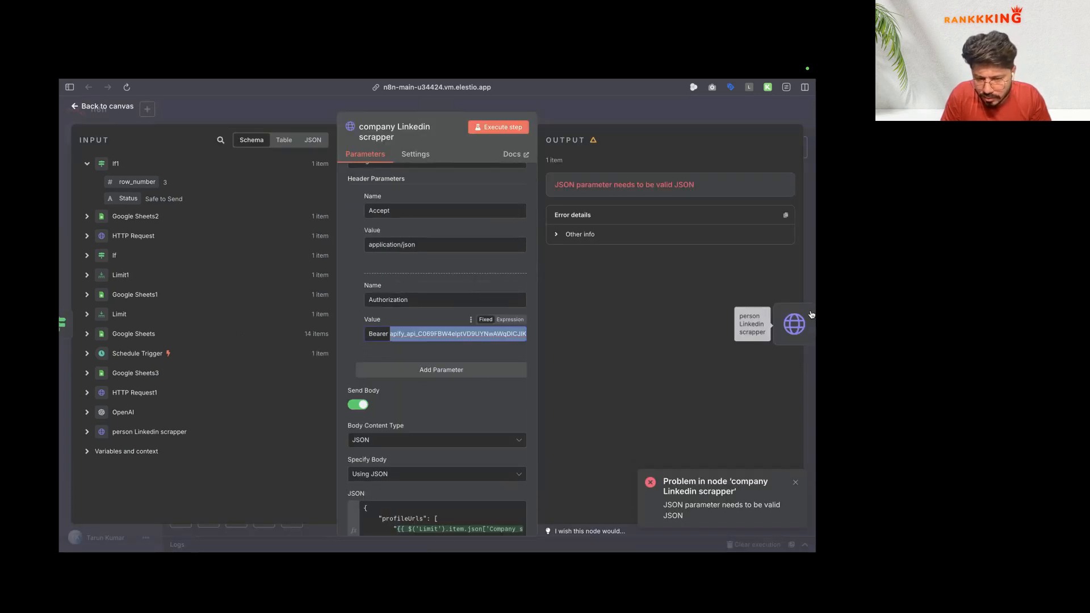
left_click_drag(498, 334, 609, 340)
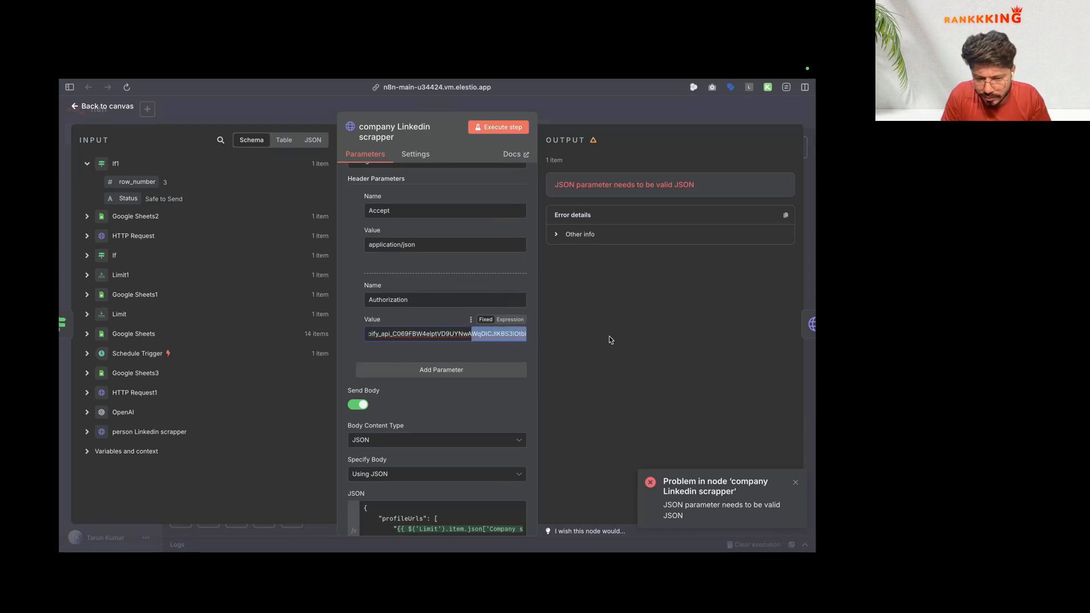
left_click(811, 324)
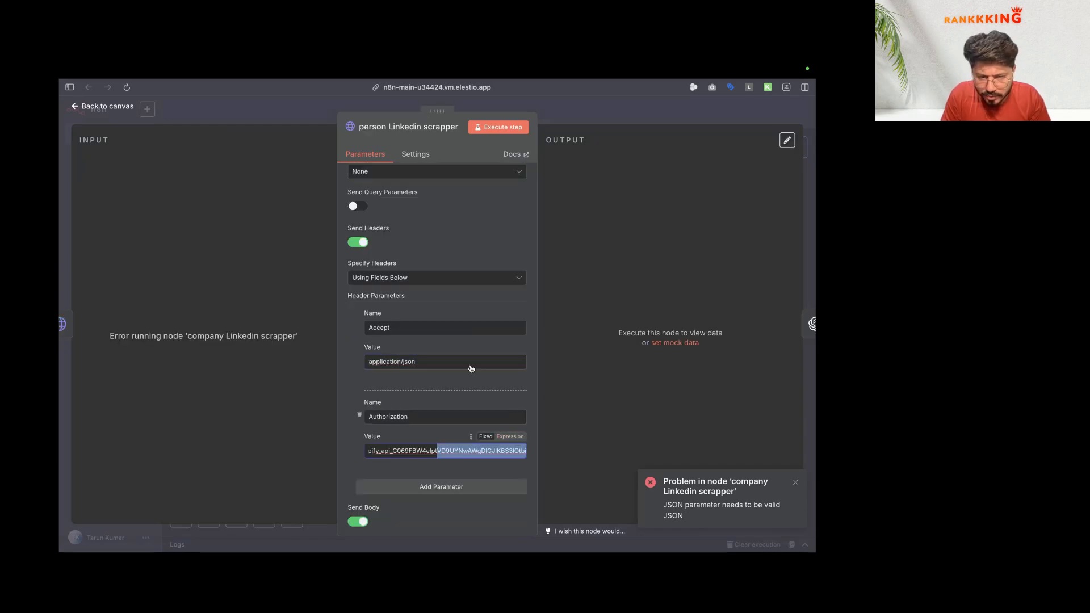
scroll(469, 369, "up", 3)
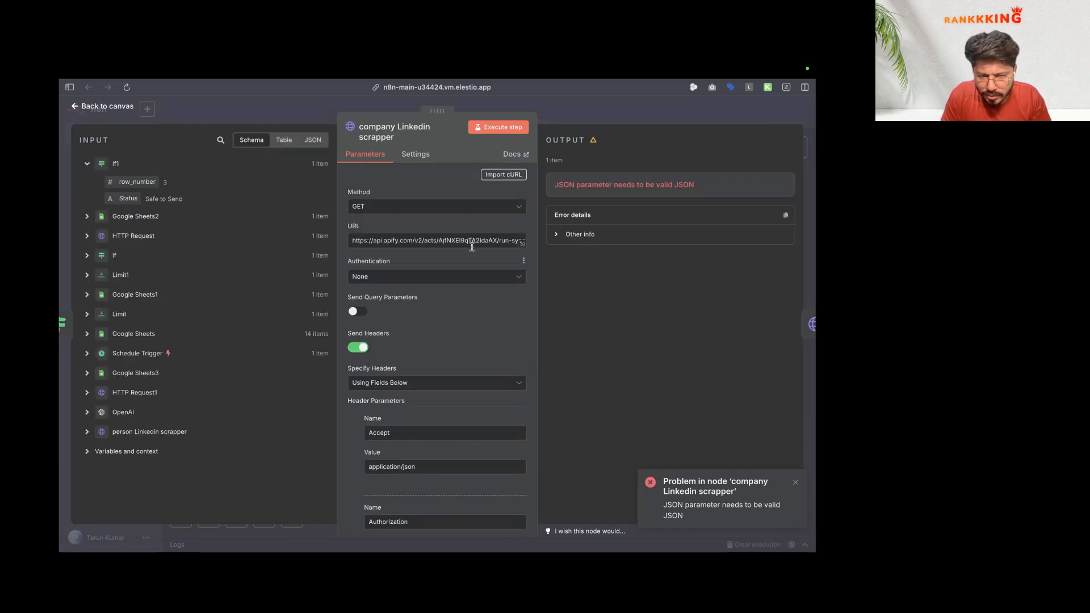
key("ctrl+Left")
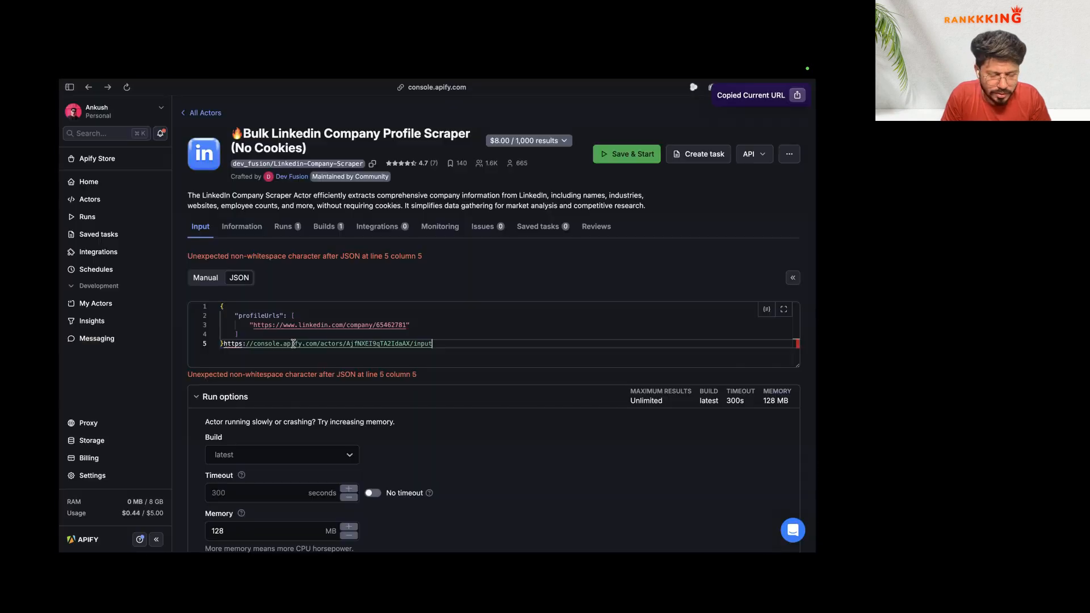
key("super+z")
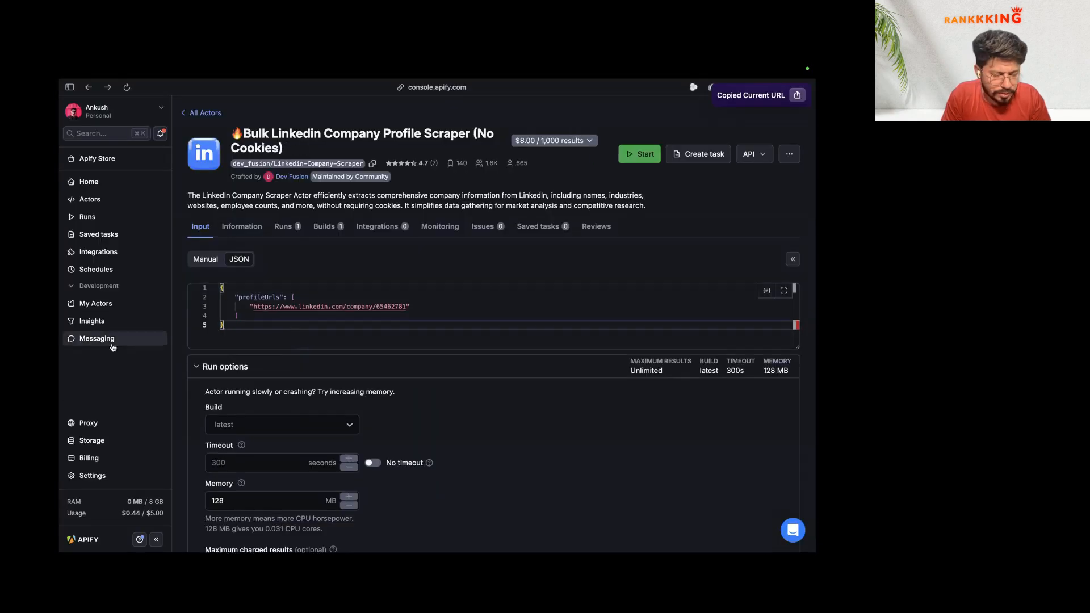
Step: Run the company Linkedin scrapper to fetch FINPR Agency's company data, then return to the canvas
mouse_move(96, 416)
left_click(100, 452)
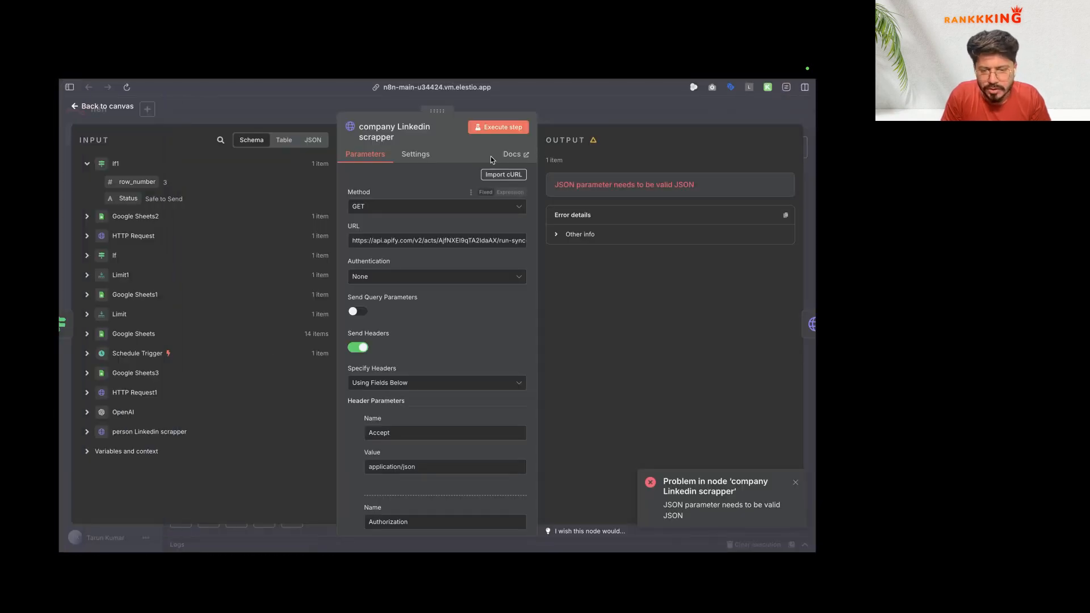
left_click(507, 126)
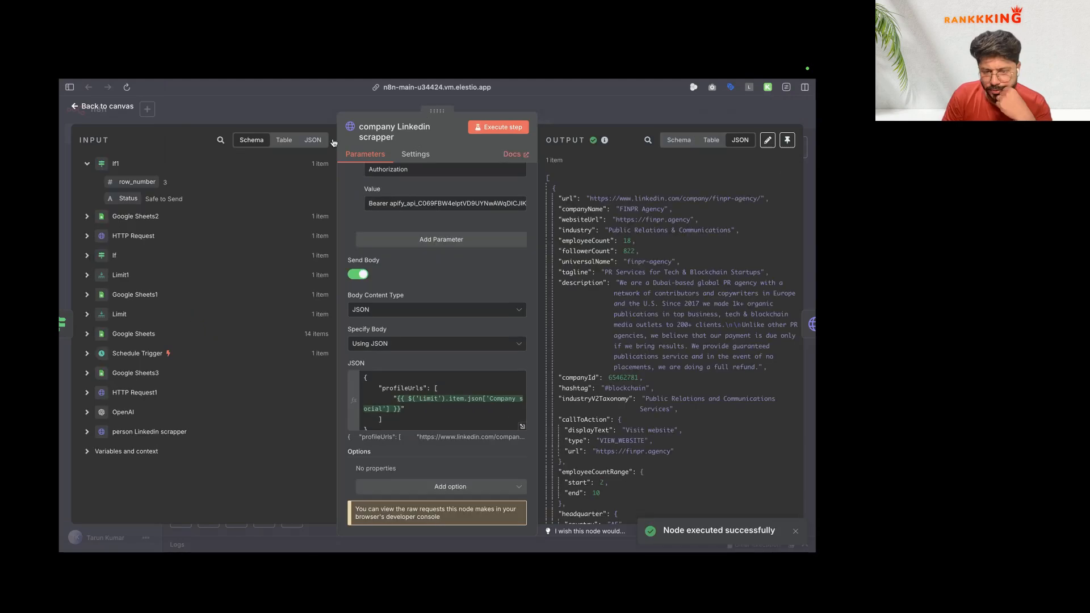
left_click(108, 107)
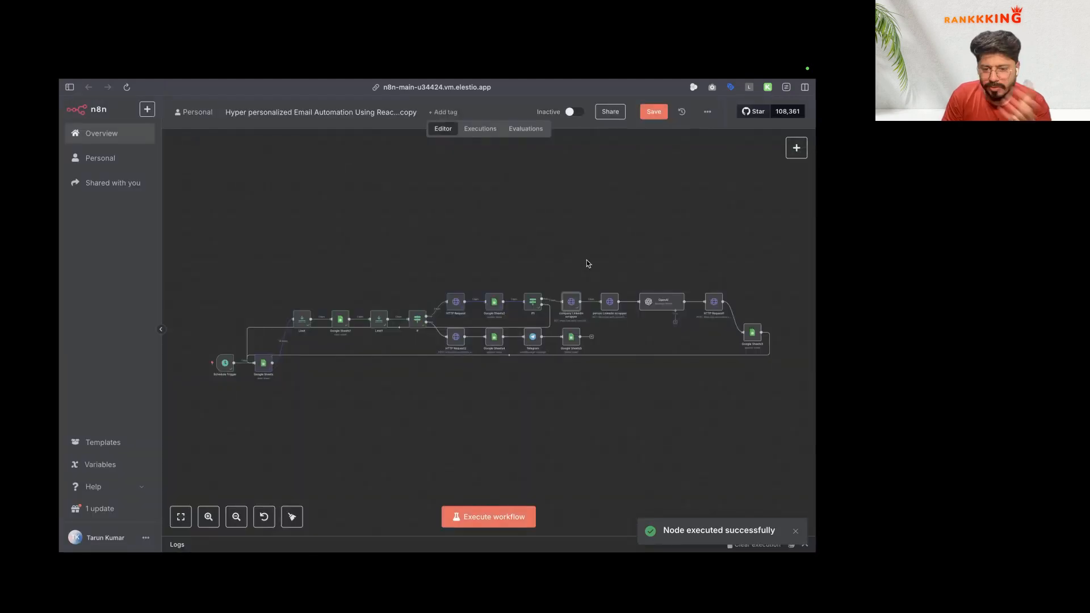
Step: Map the company scraper's description after 'Company Linkedin bio:' in the OpenAI user prompt
double_click(658, 301)
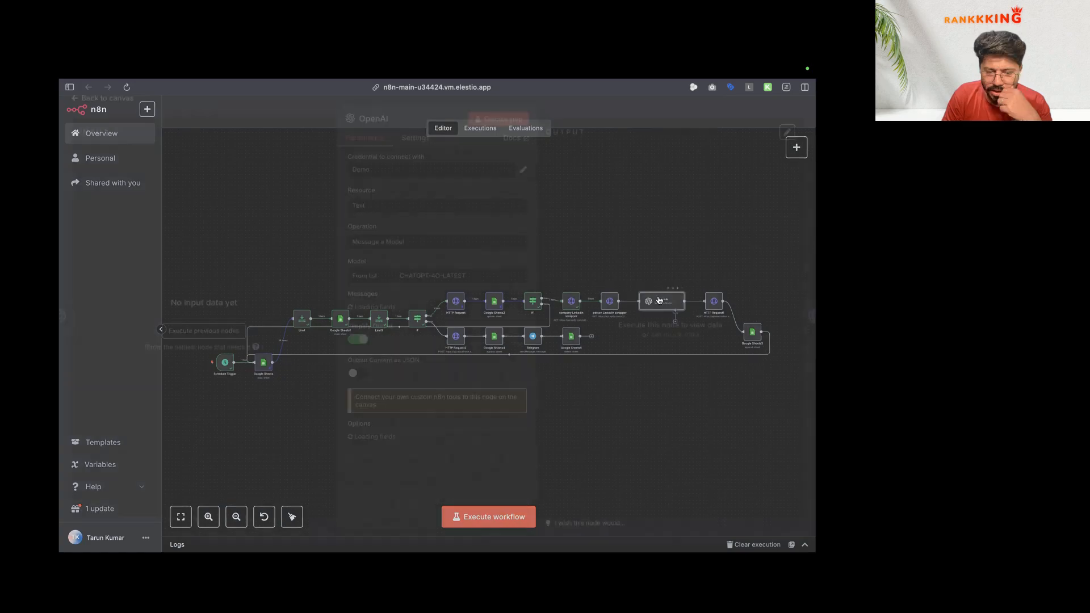
scroll(445, 317, "down", 5)
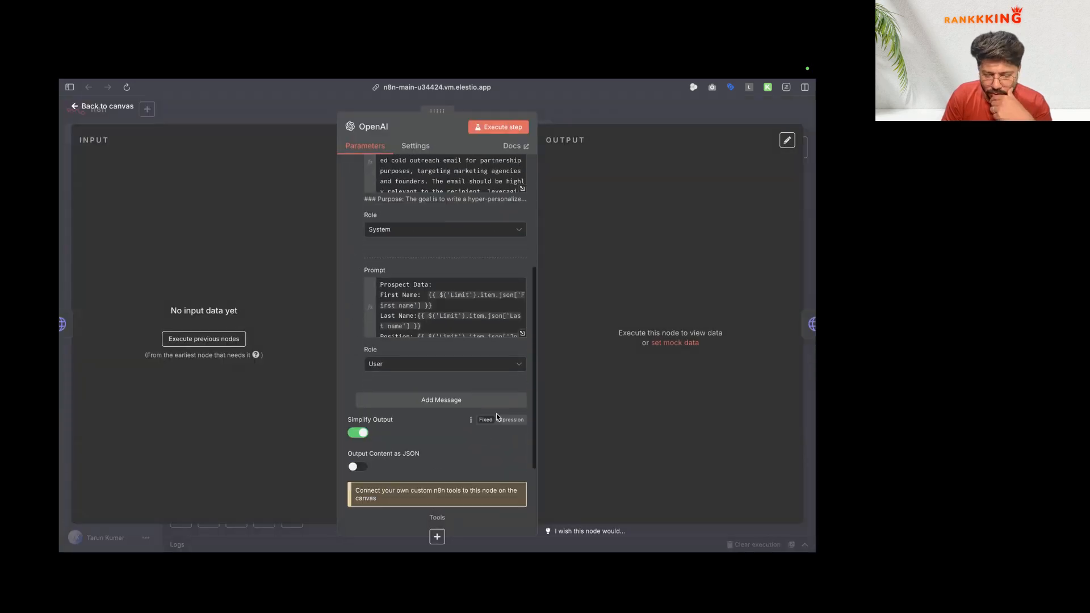
left_click(522, 333)
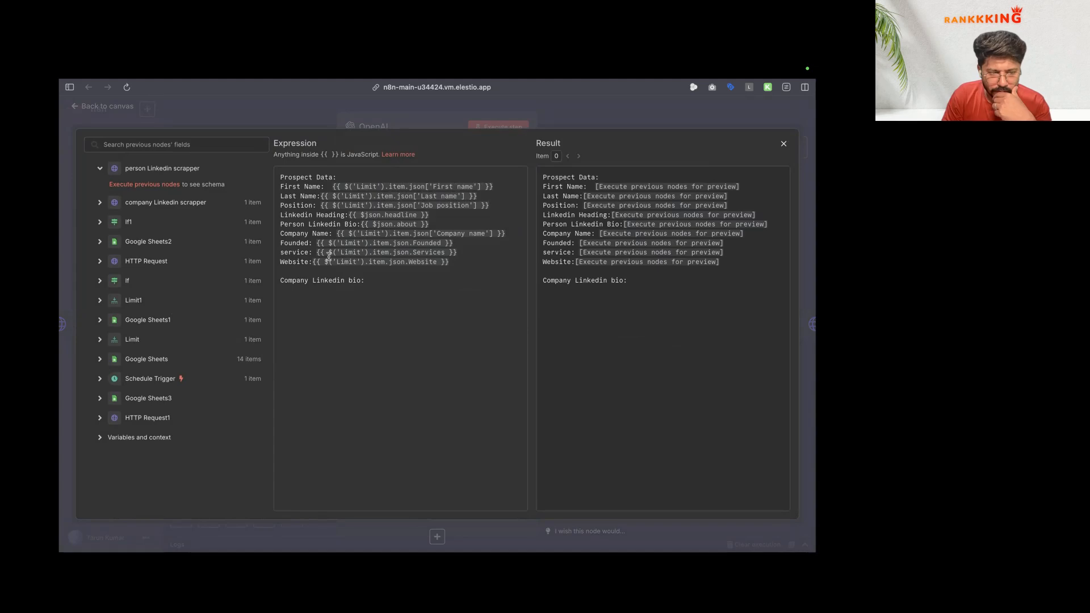
key("BackSpace")
left_click(107, 203)
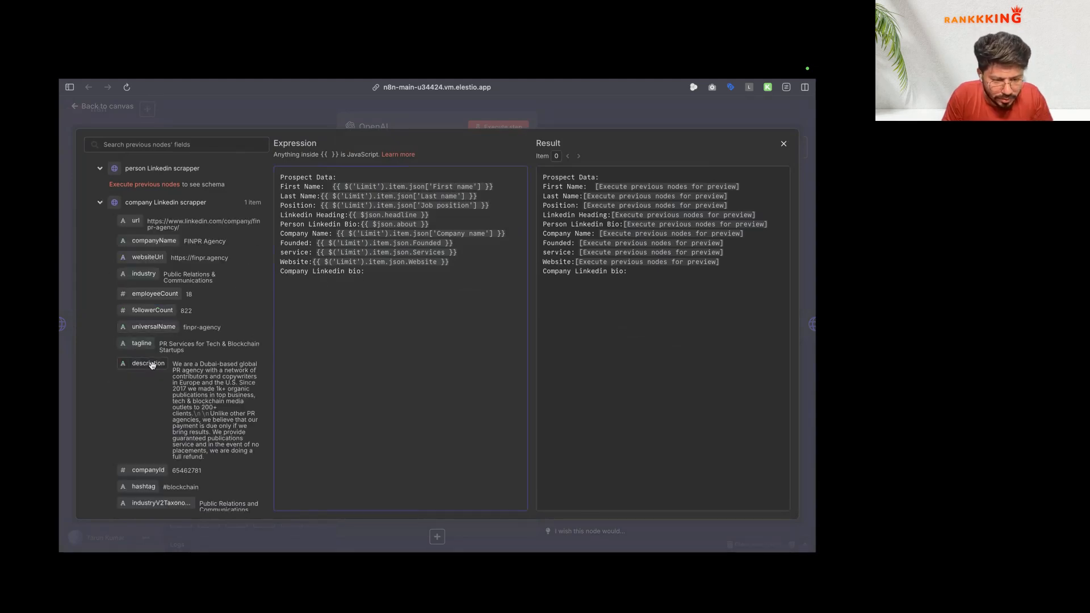
left_click_drag(152, 365, 366, 271)
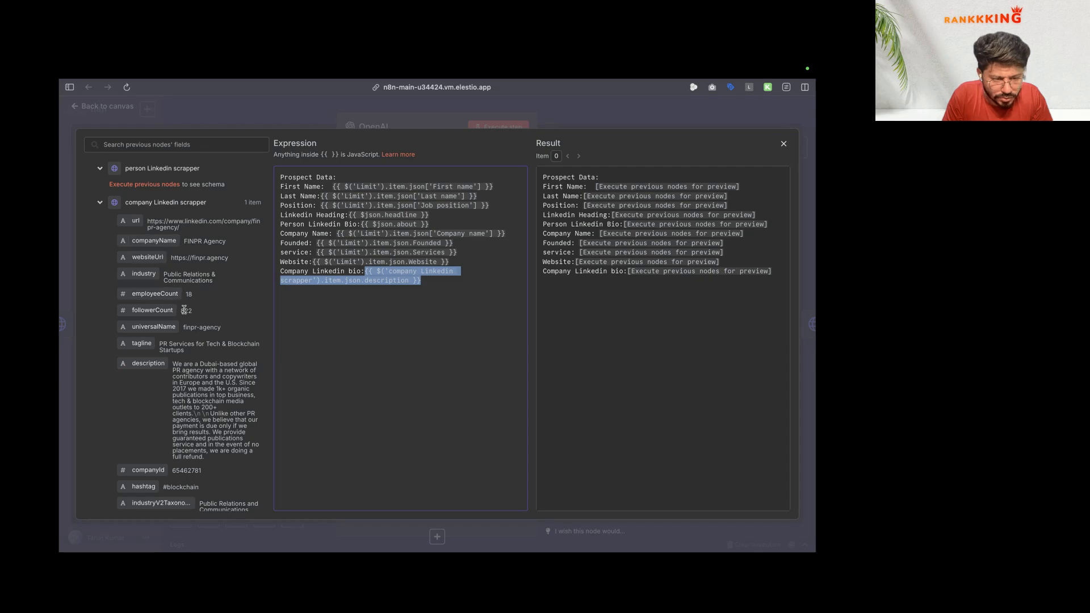
scroll(183, 309, "down", 3)
scroll(183, 310, "down", 10)
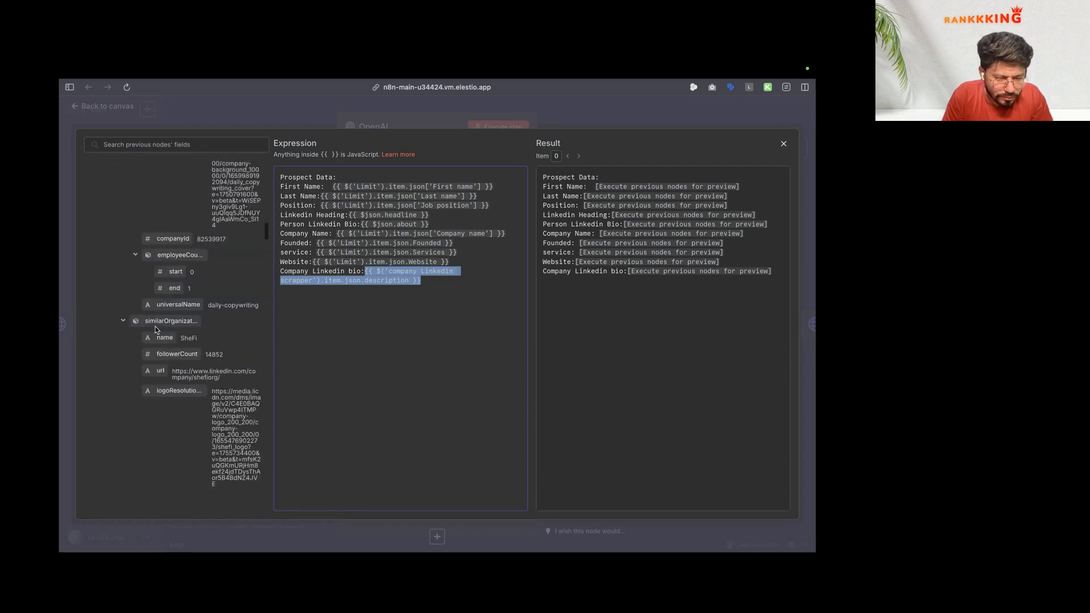
scroll(155, 330, "up", 5)
left_click(163, 101)
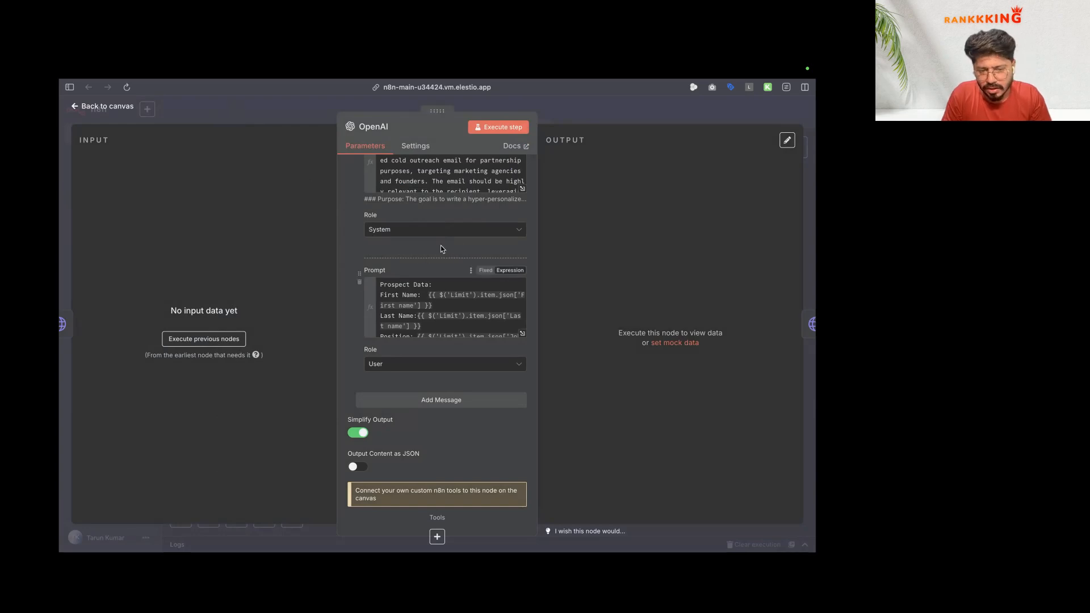
Step: Turn on Output Content as JSON and review the system prompt
scroll(440, 247, "up", 5)
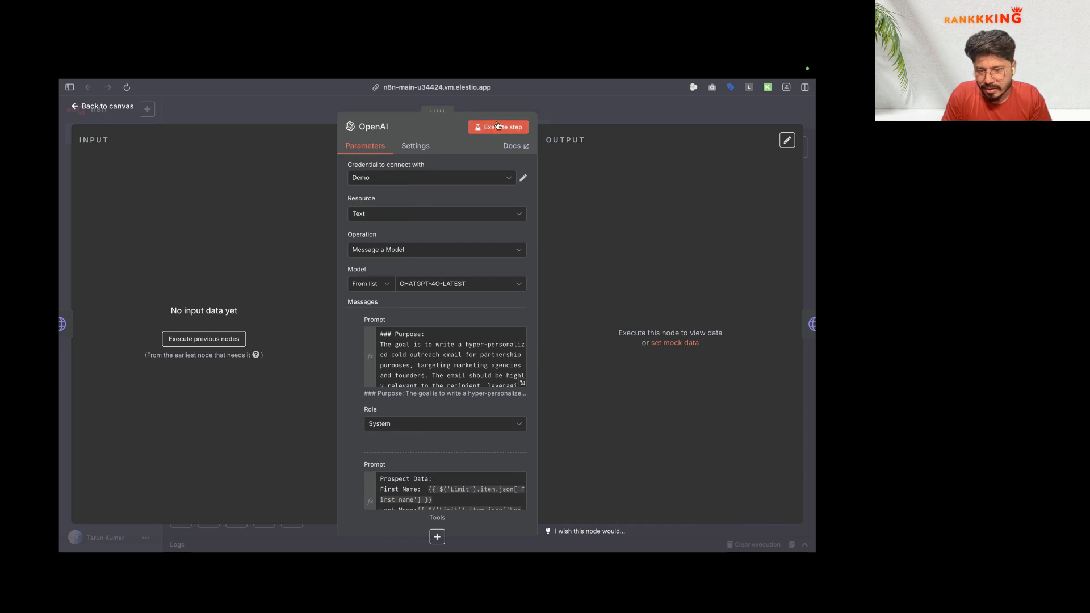
scroll(448, 284, "down", 5)
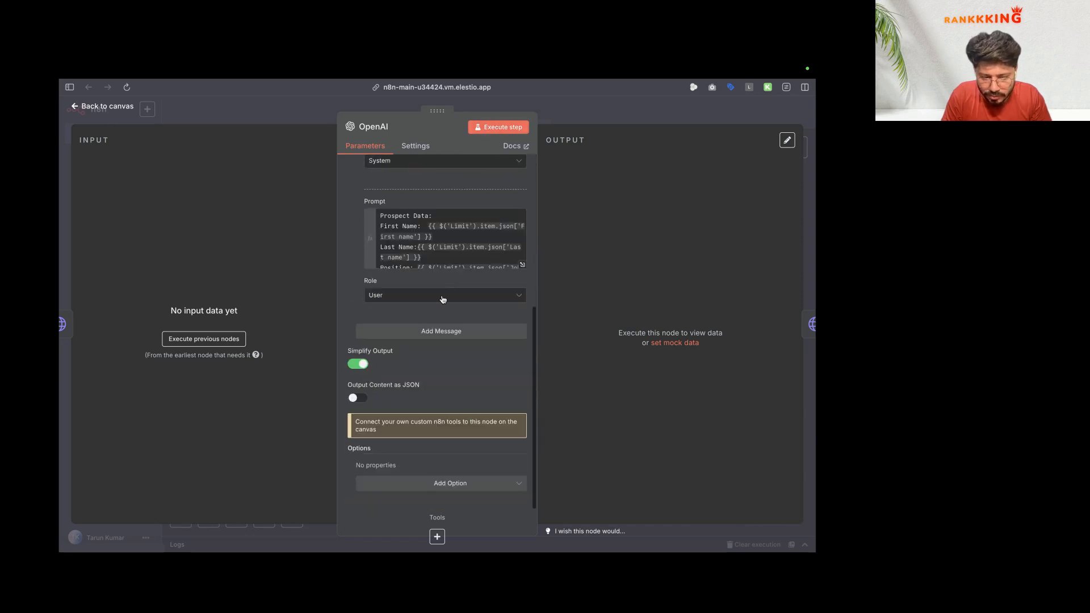
left_click(355, 399)
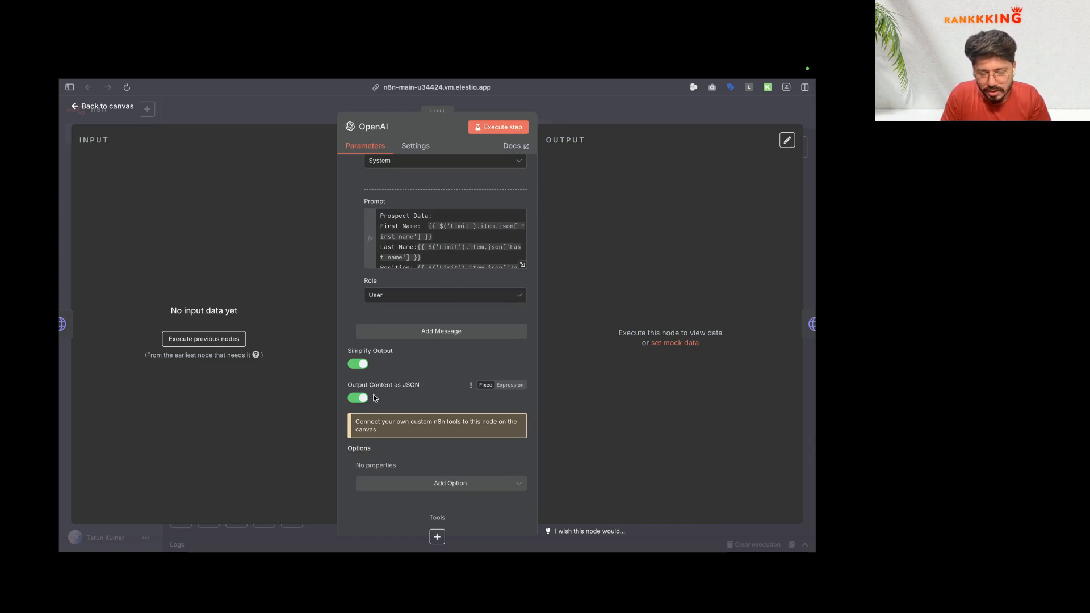
scroll(423, 302, "up", 2)
scroll(423, 301, "up", 5)
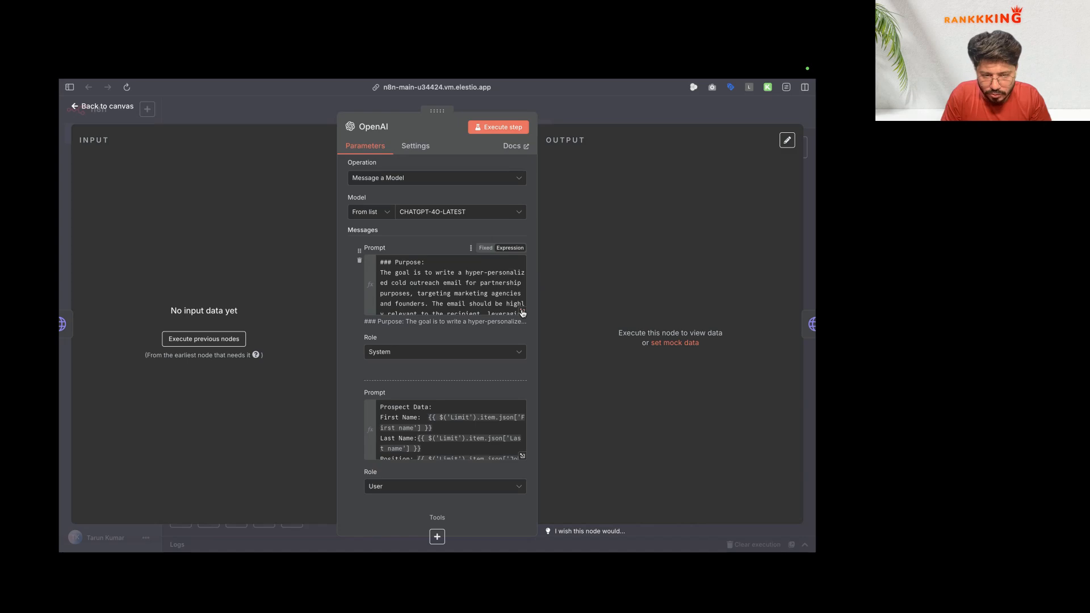
left_click(523, 314)
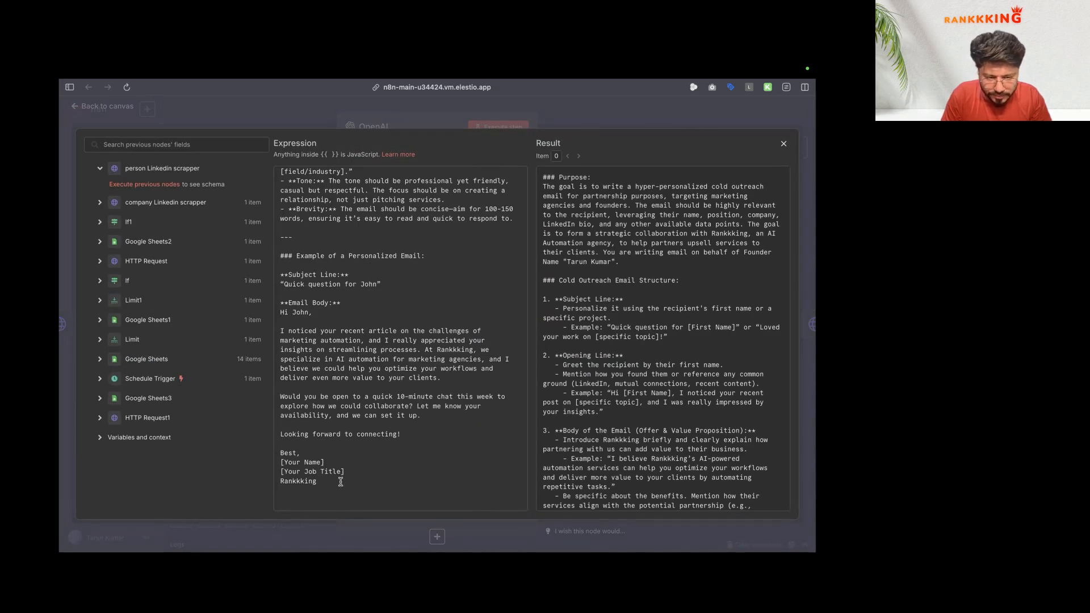
scroll(340, 482, "down", 2)
key("Escape")
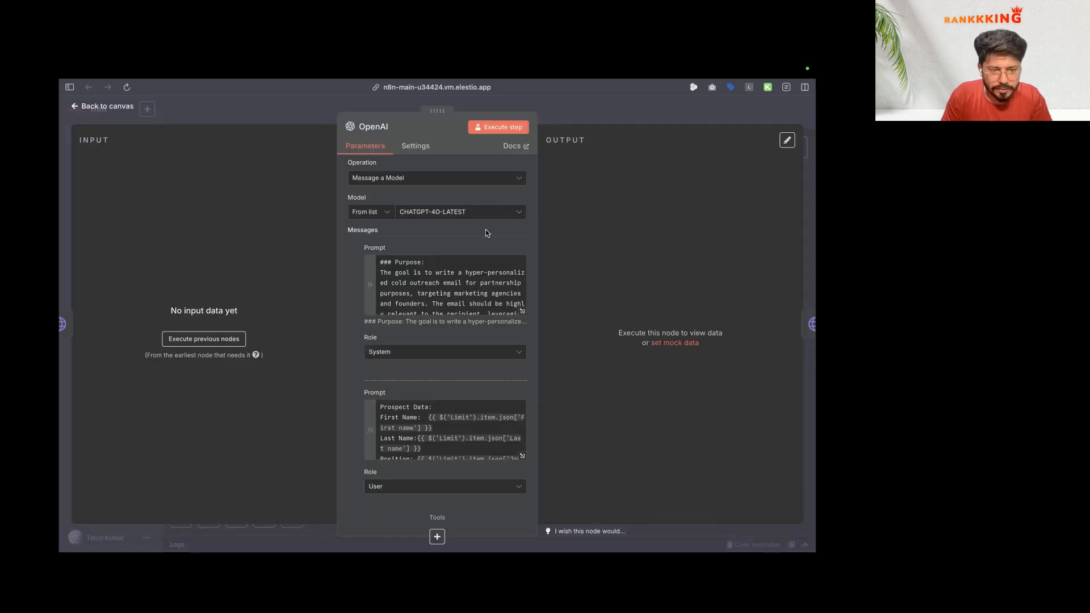
Step: Run the OpenAI node and view the generated subject and cold email as JSON
left_click(503, 127)
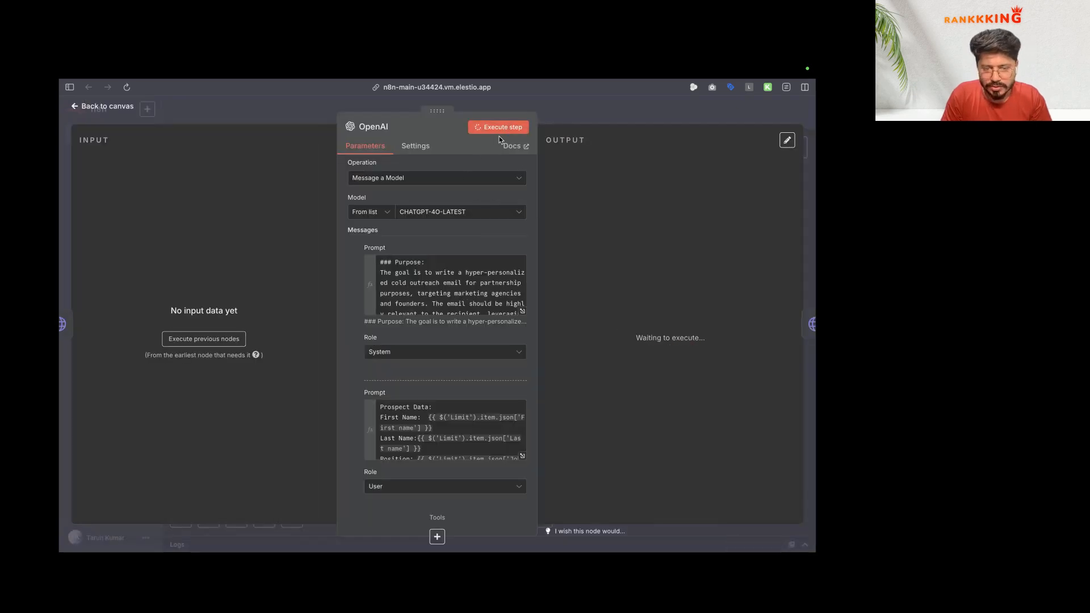
left_click(108, 106)
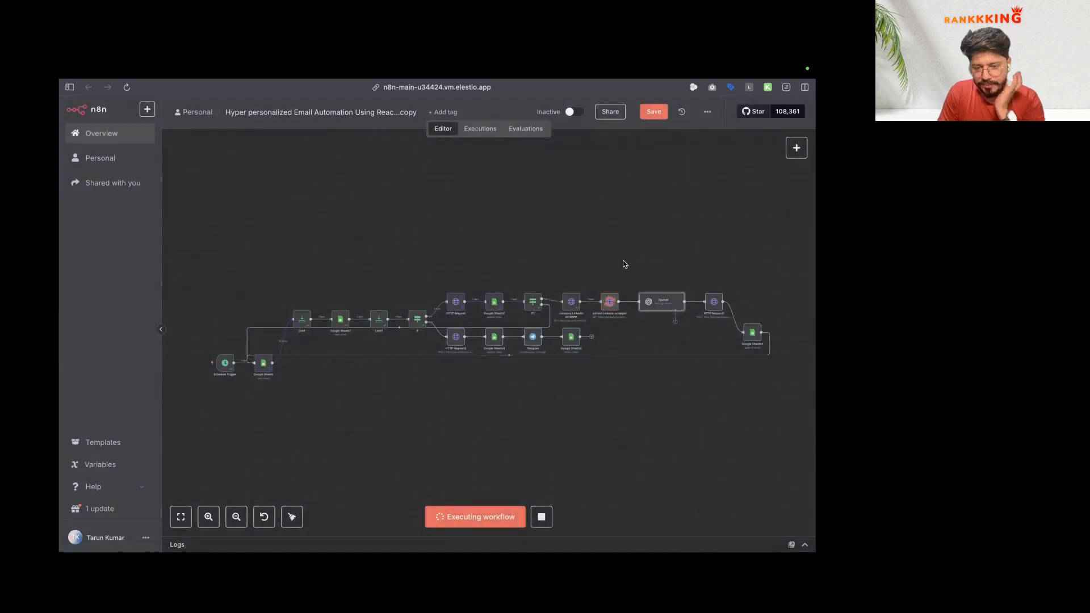
double_click(663, 307)
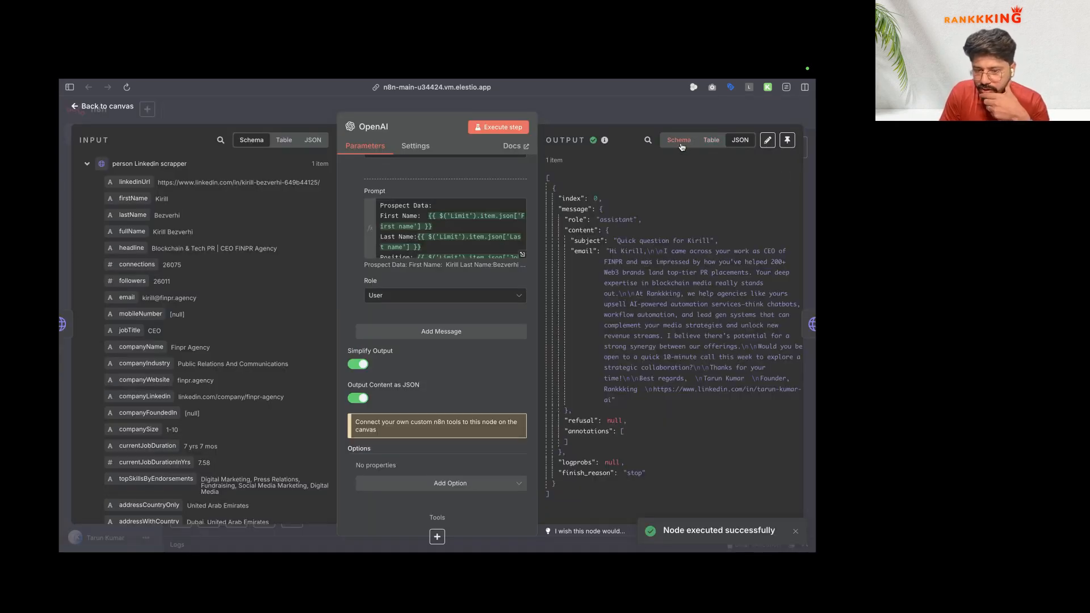
left_click(740, 139)
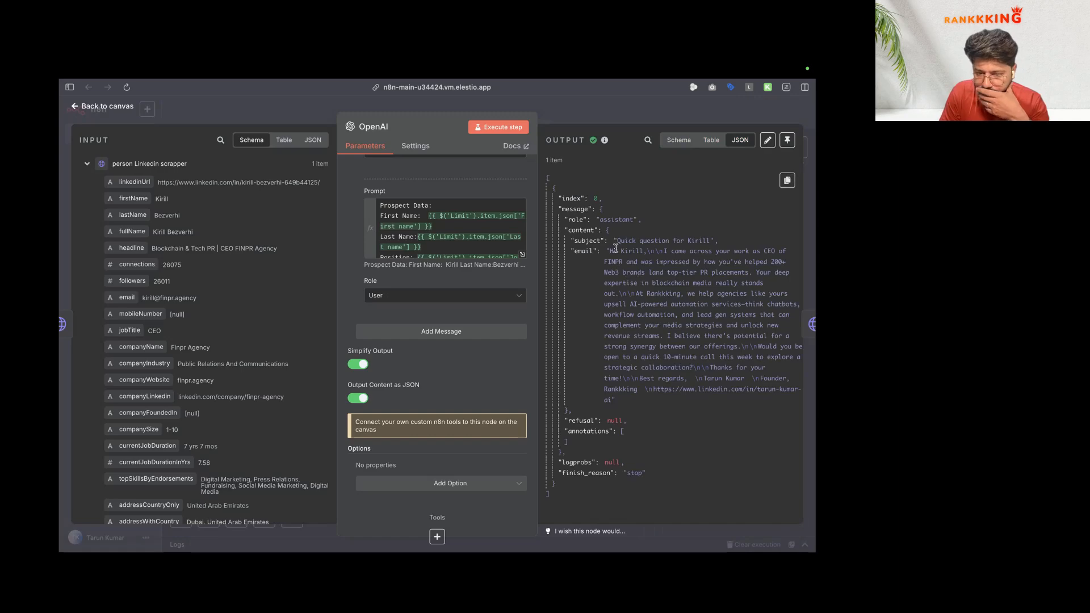
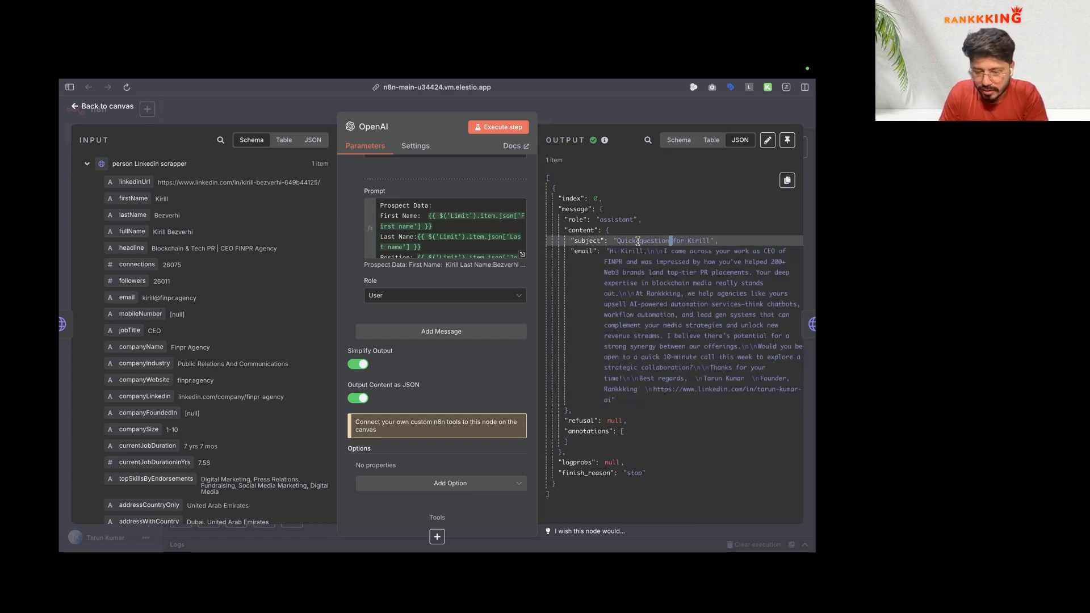
Step: View the OpenAI output as a table, highlight the generated subject, and read the expanded system prompt
left_click(711, 140)
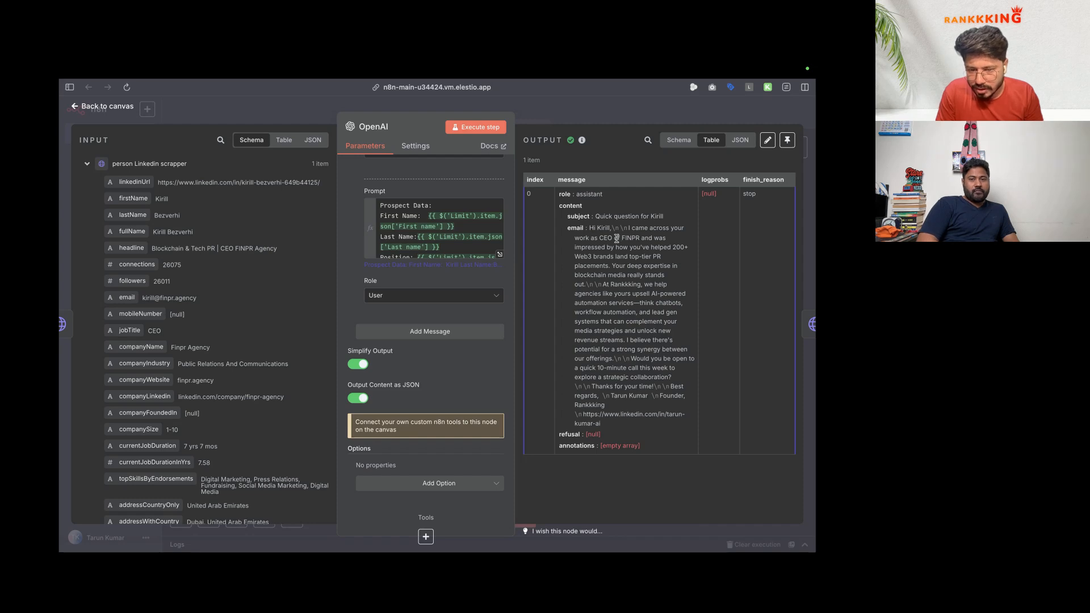
left_click_drag(595, 217, 680, 216)
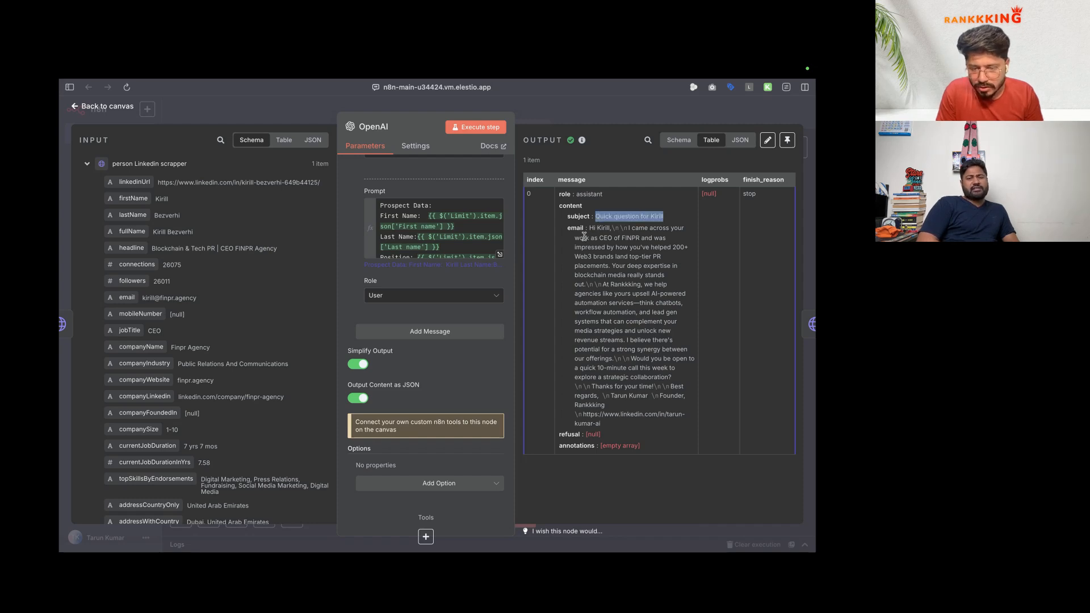
scroll(476, 300, "up", 5)
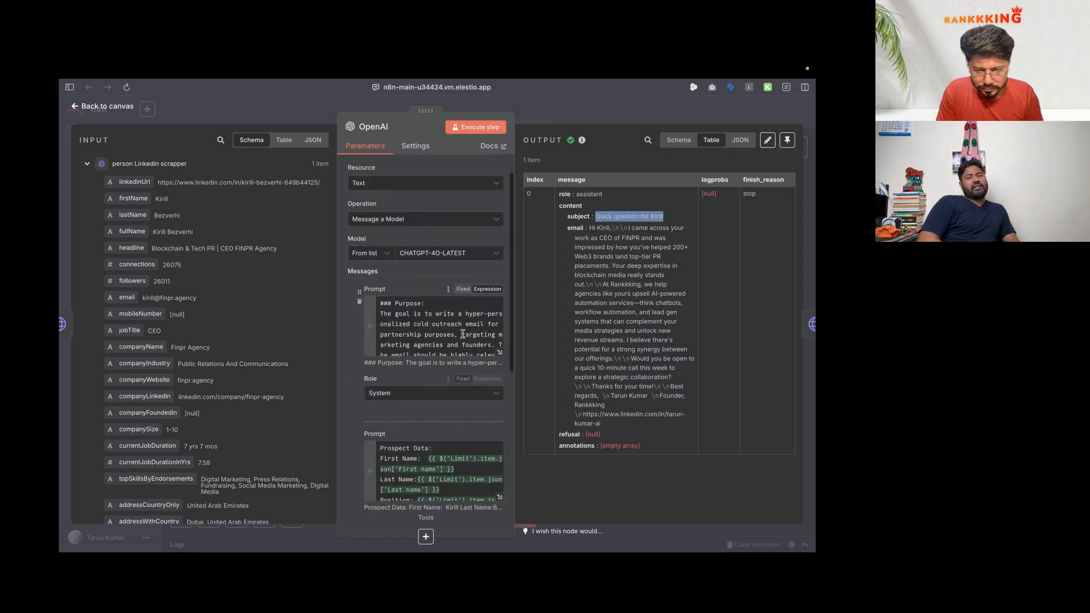
left_click(501, 354)
scroll(425, 357, "down", 5)
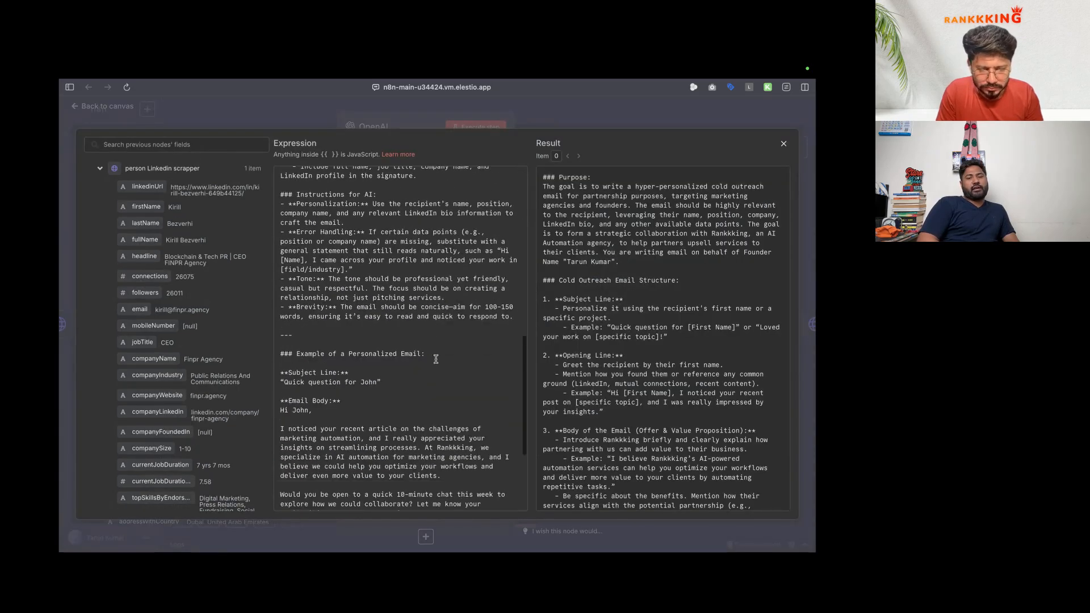
scroll(435, 358, "up", 5)
scroll(436, 359, "down", 10)
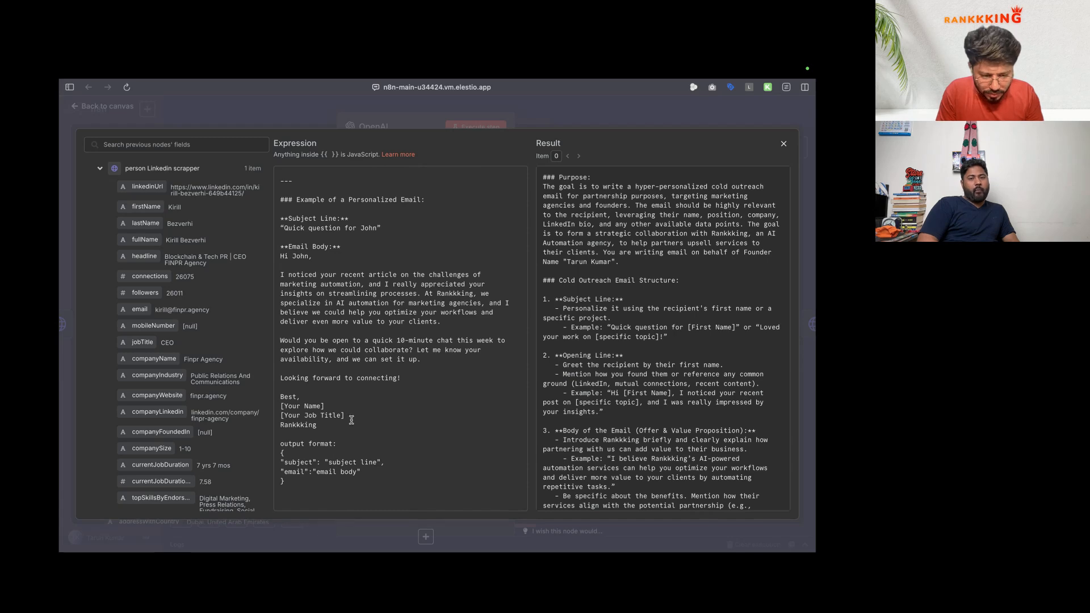
left_click(112, 106)
left_click(112, 106)
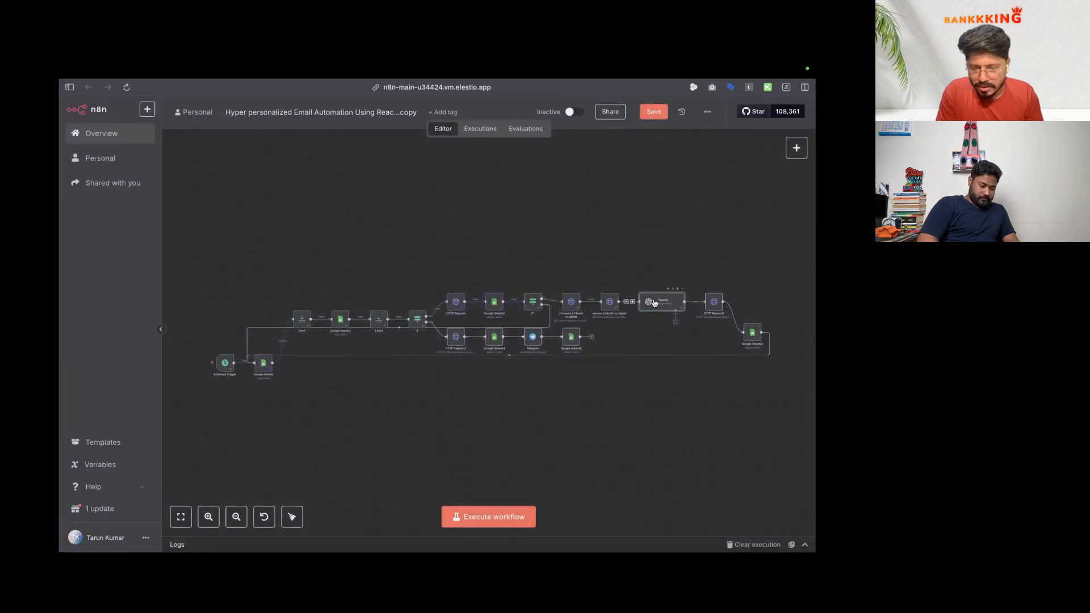
Step: Reopen the OpenAI node to view its output schema, then close it
double_click(660, 305)
left_click(680, 142)
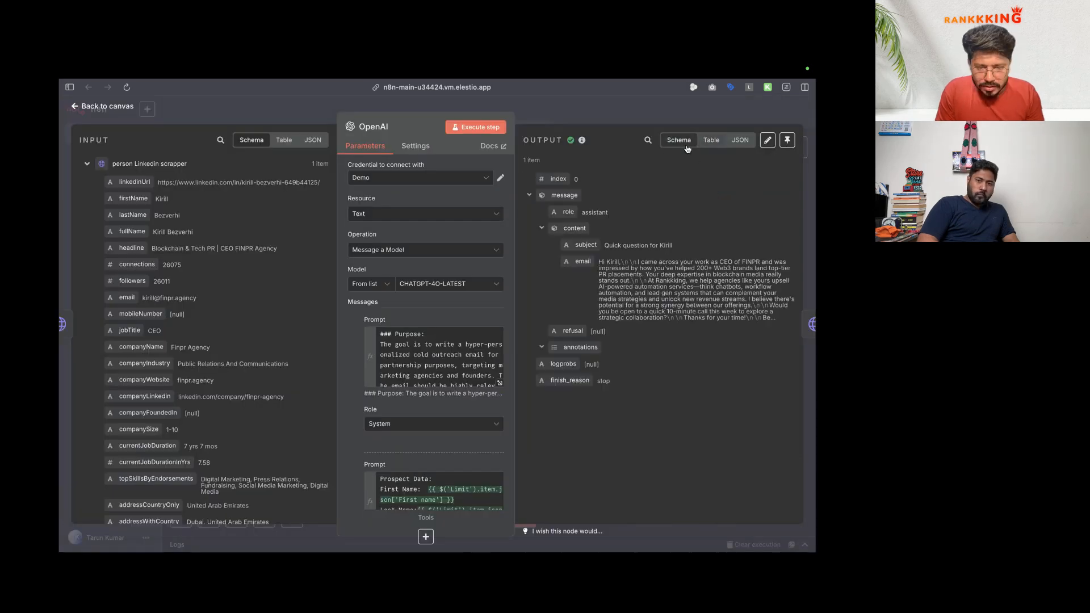
left_click(112, 107)
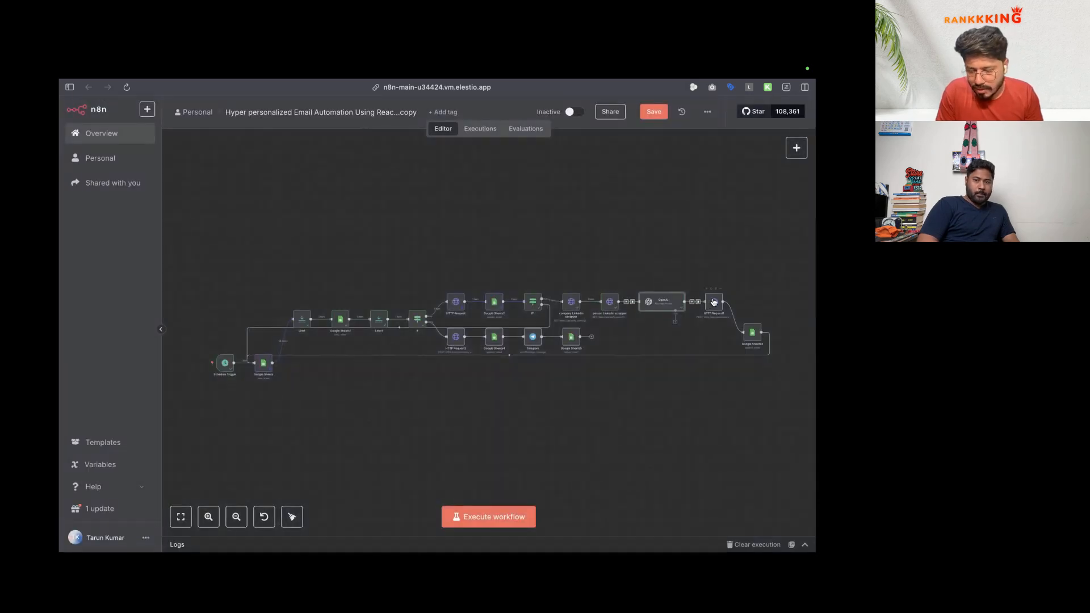
Step: In HTTP Request1's JSON body, map the OpenAI subject and email text into subject and body
double_click(717, 306)
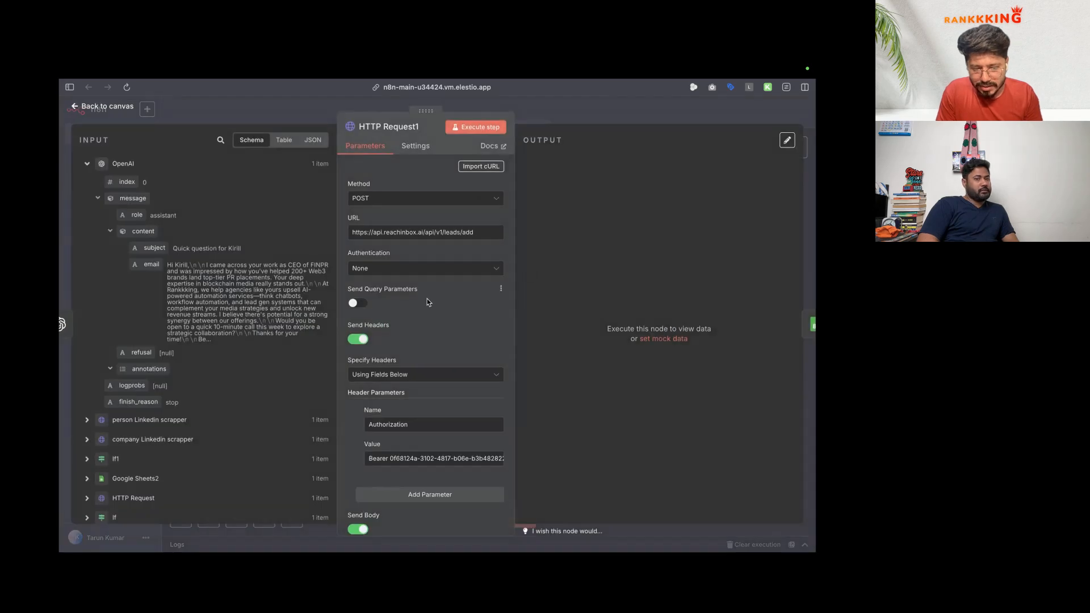
scroll(427, 299, "down", 5)
left_click(500, 420)
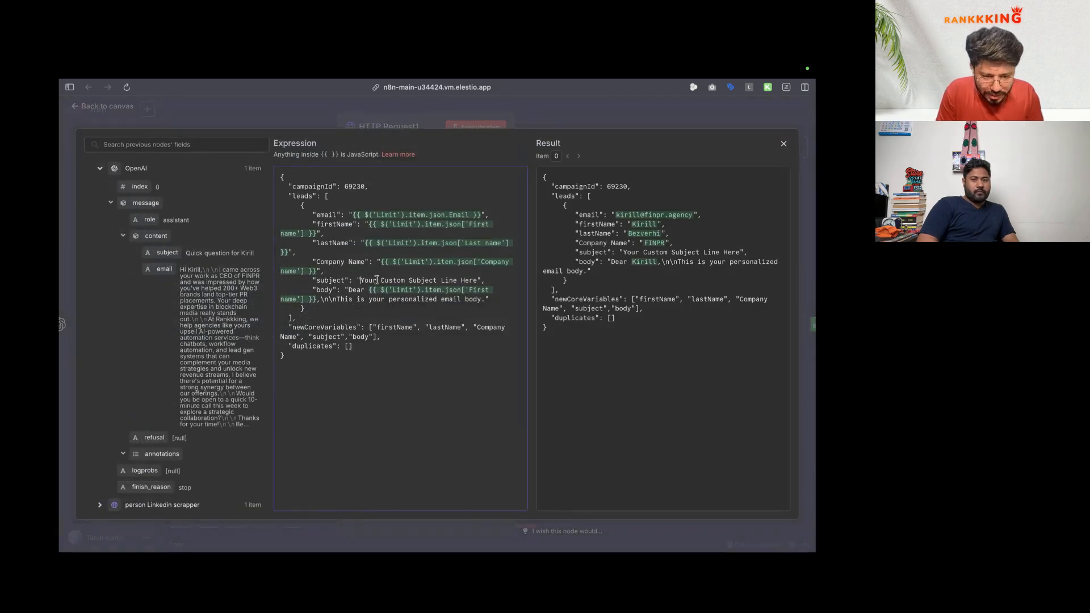
left_click_drag(359, 280, 477, 280)
type("{{ $json.message.content.subject }}")
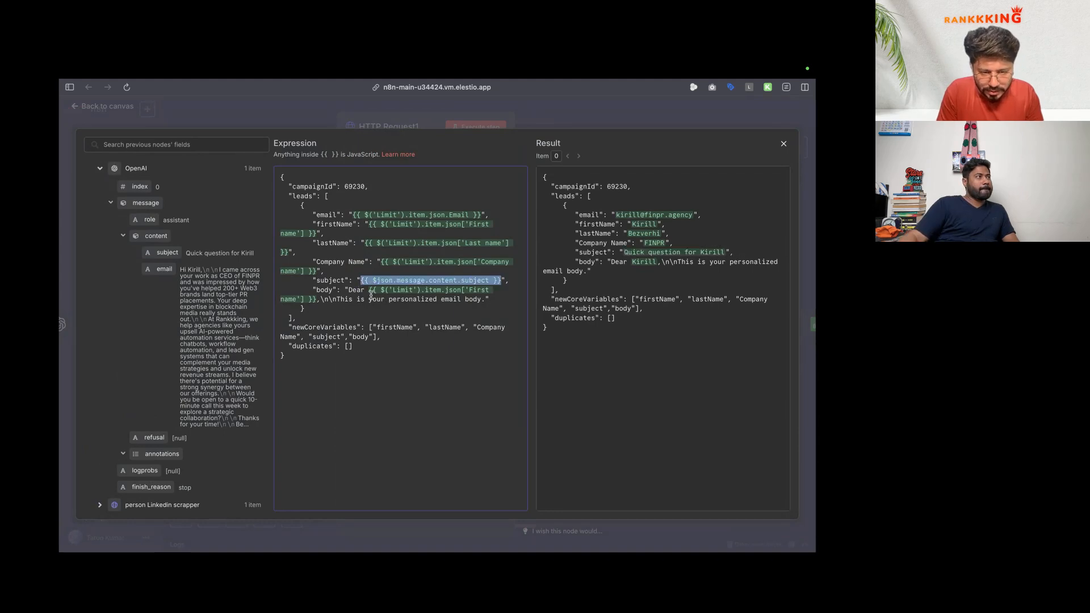
left_click_drag(349, 291, 484, 300)
key("BackSpace")
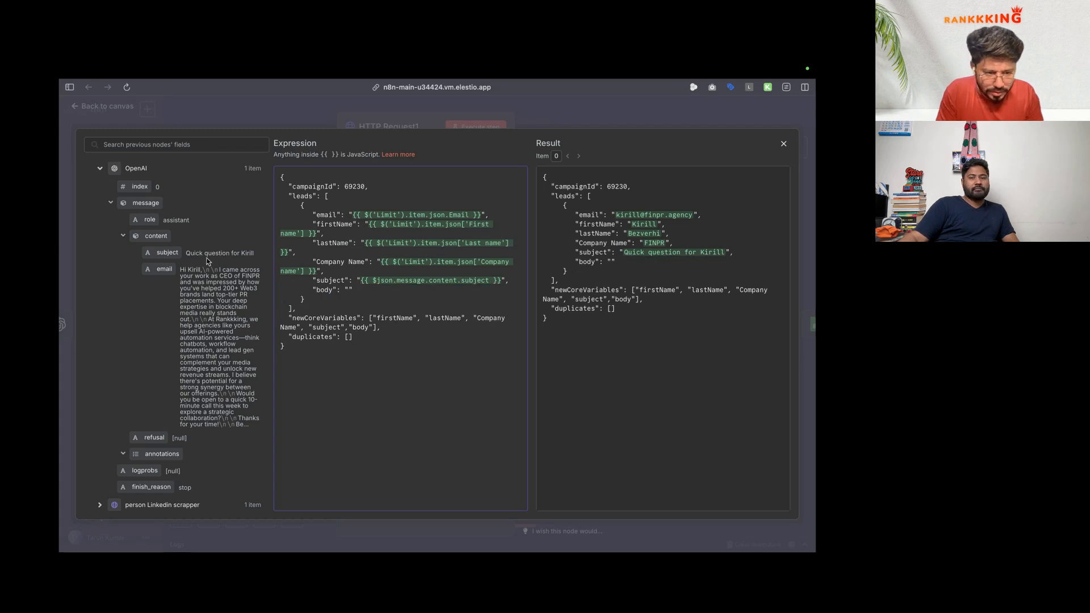
left_click_drag(163, 268, 345, 290)
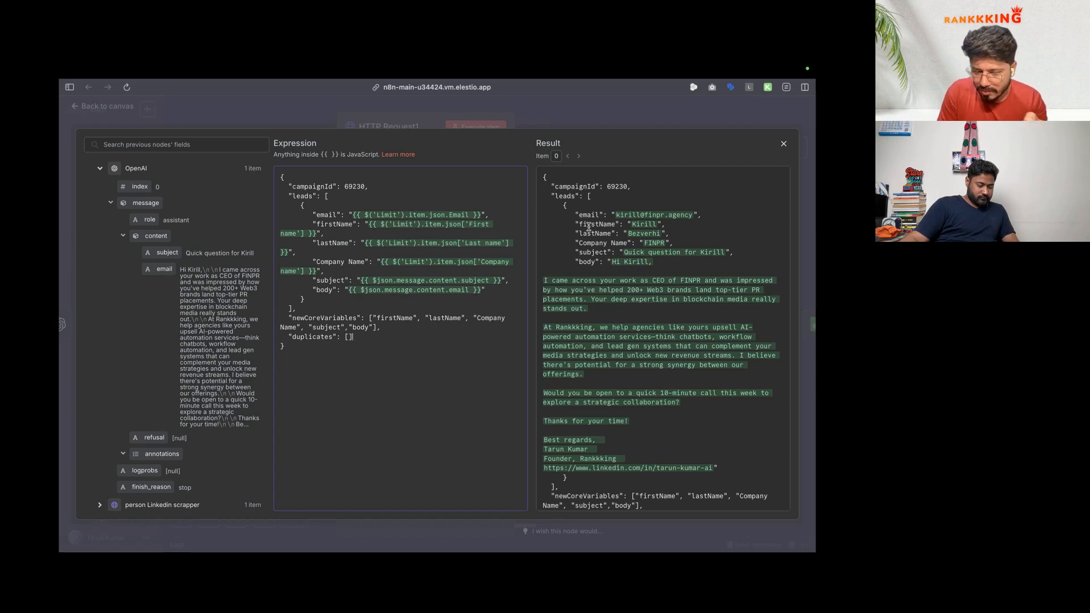
scroll(593, 281, "down", 1)
scroll(593, 273, "up", 1)
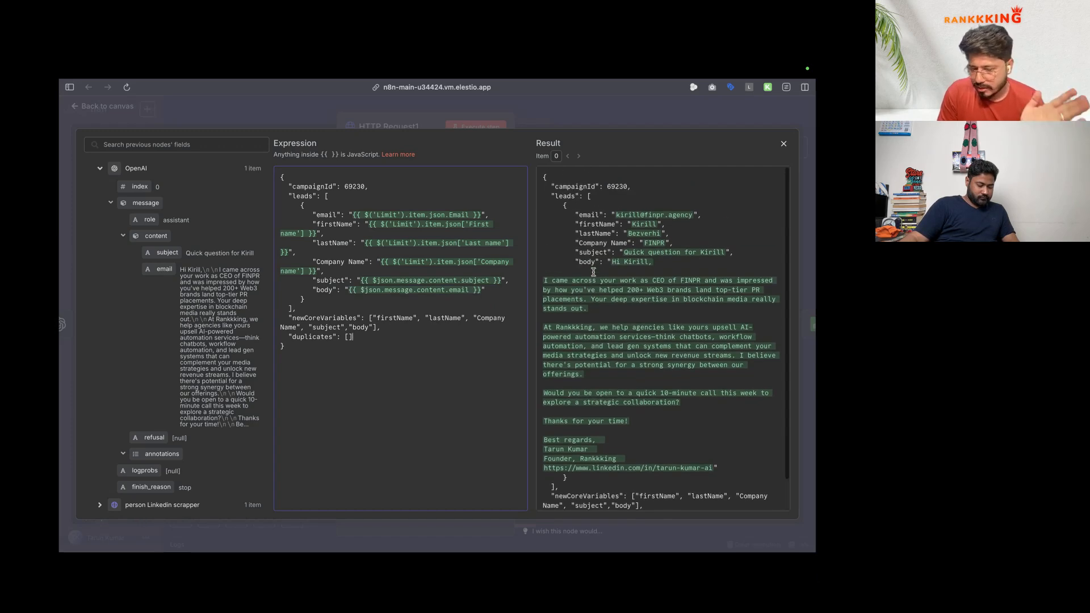
left_click(181, 114)
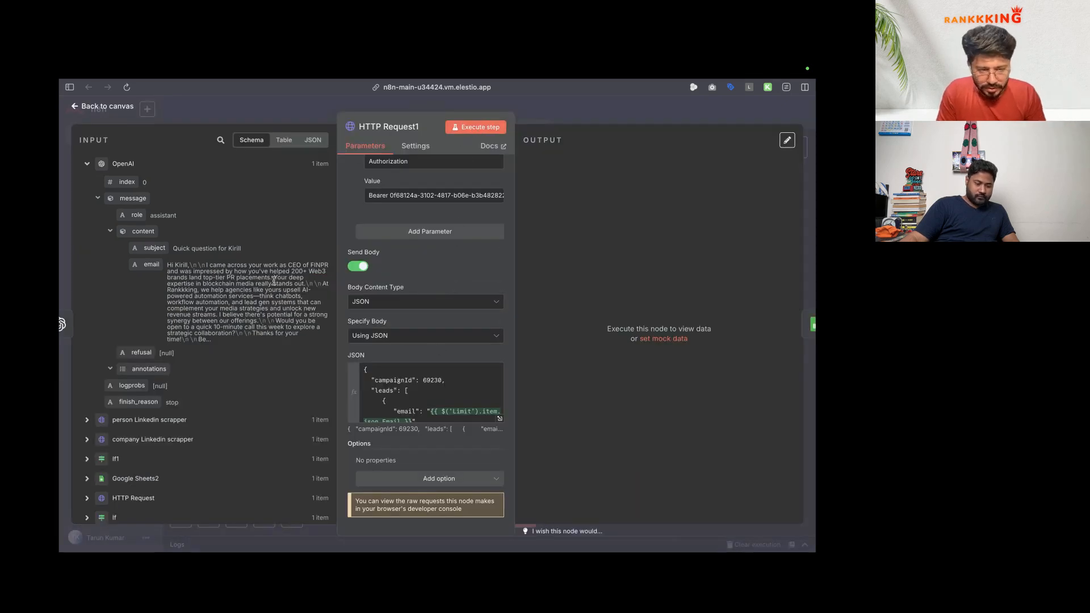
Step: Execute the HTTP Request1 step and recheck the JSON body against the ReachInbox campaign
left_click(475, 126)
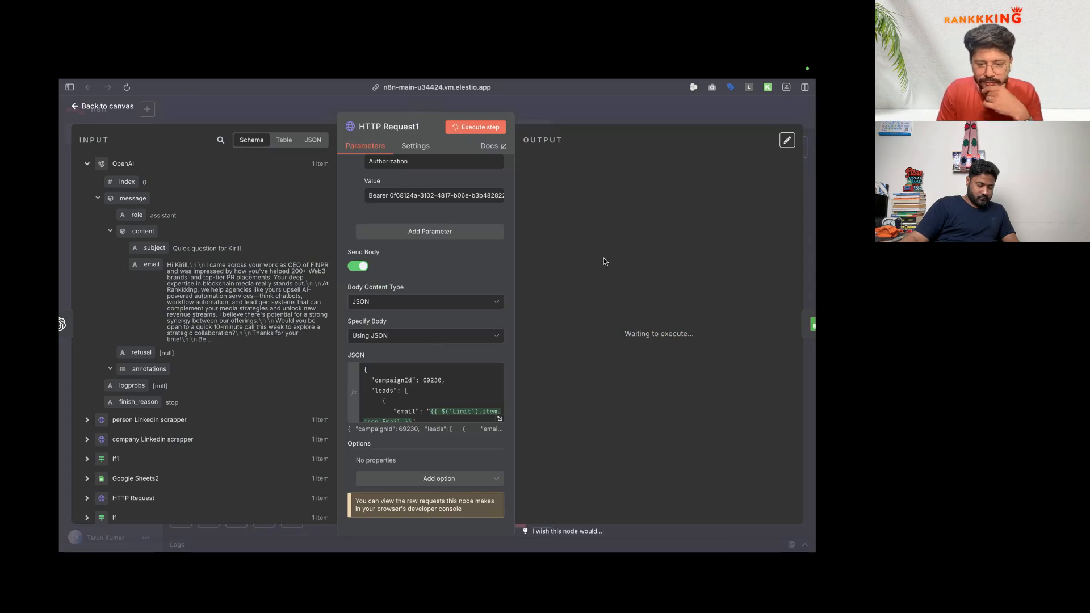
left_click(499, 418)
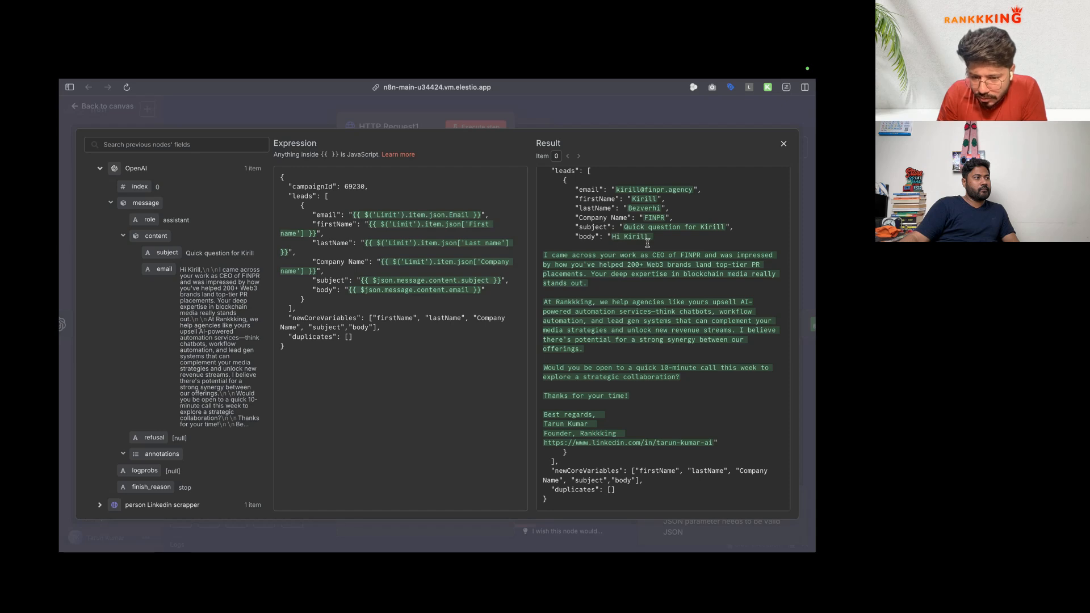
scroll(627, 265, "down", 1)
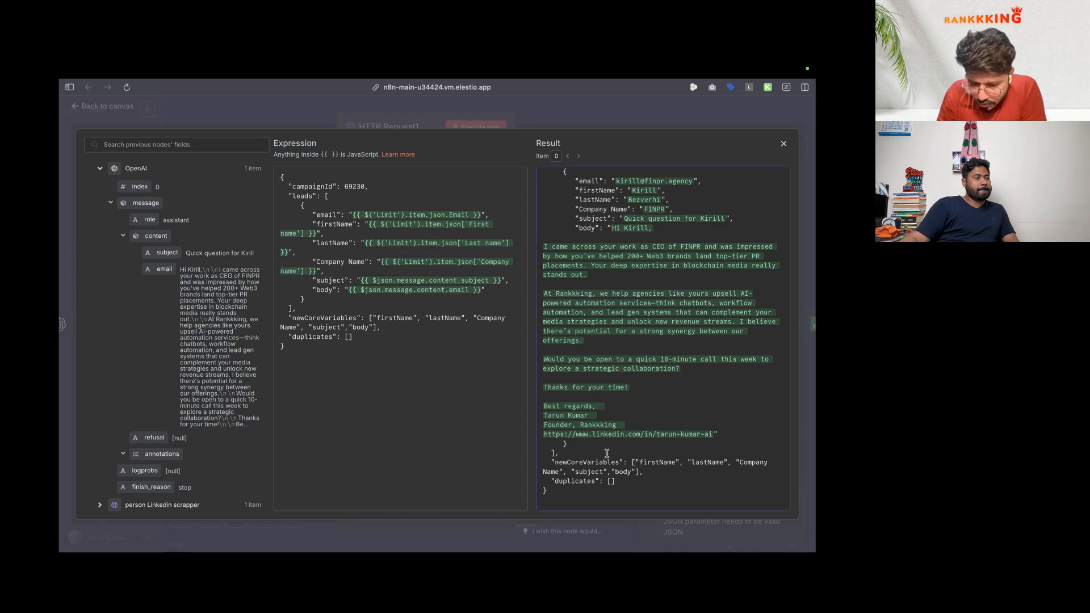
key("ctrl+Left")
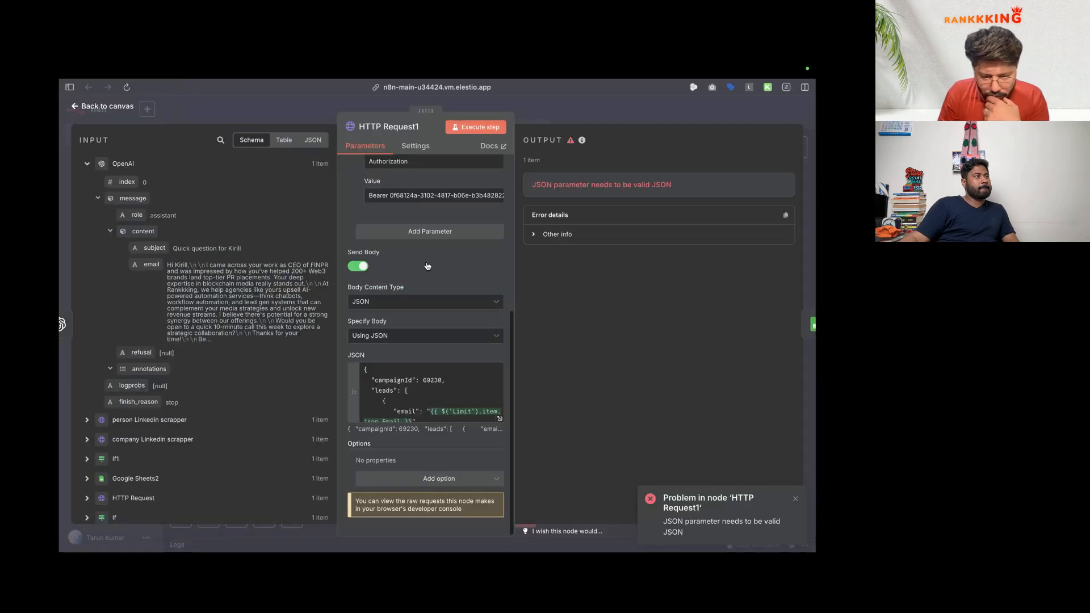
Step: Replace the mapped body value with 'test' and reload the campaign's leads page
left_click(499, 419)
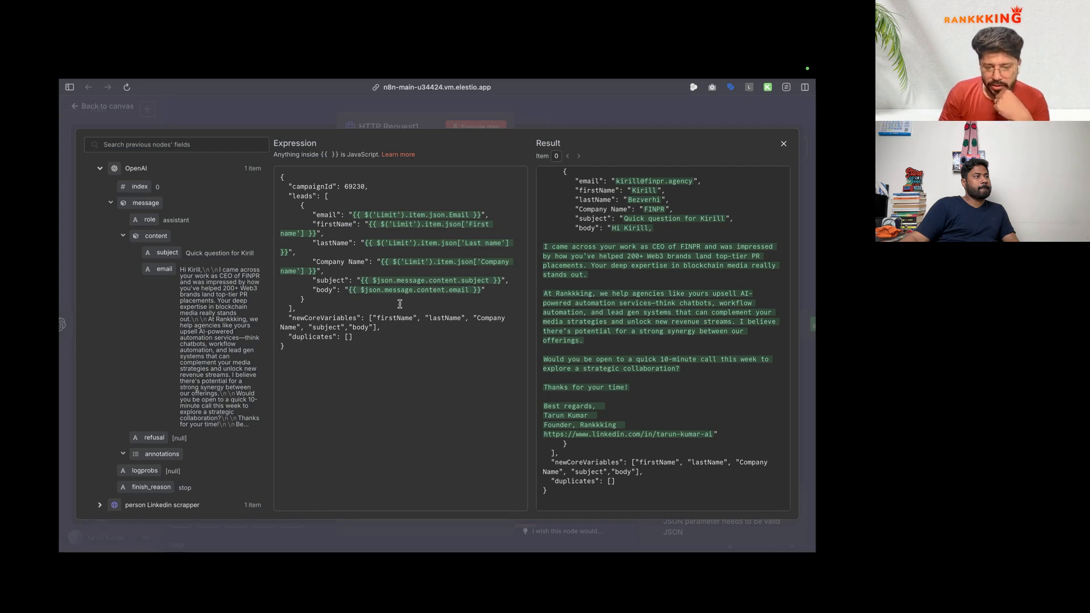
left_click_drag(478, 290, 349, 290)
type("test")
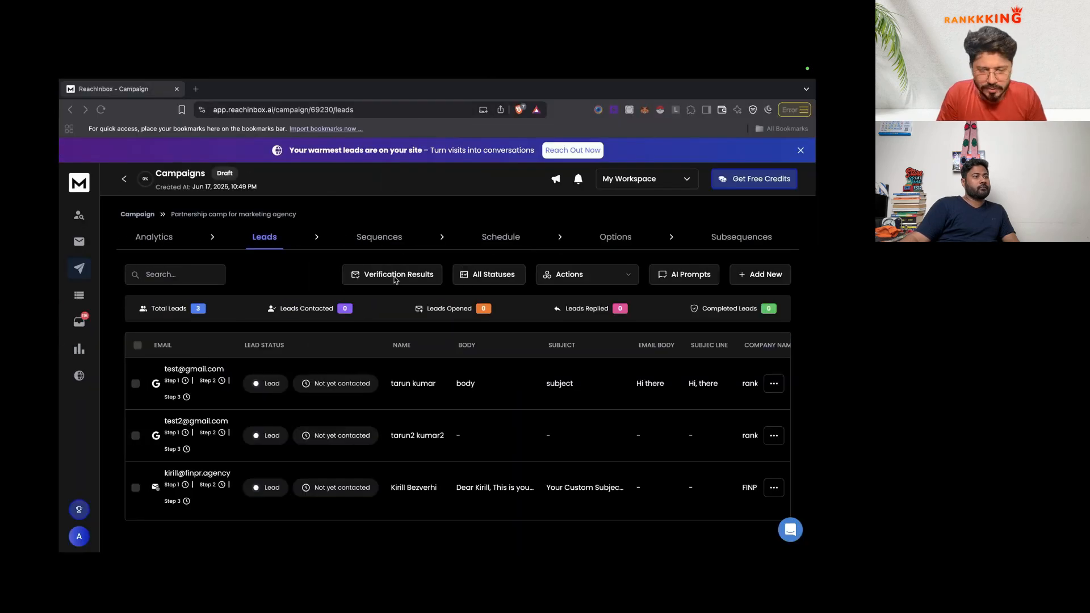
key("super+r")
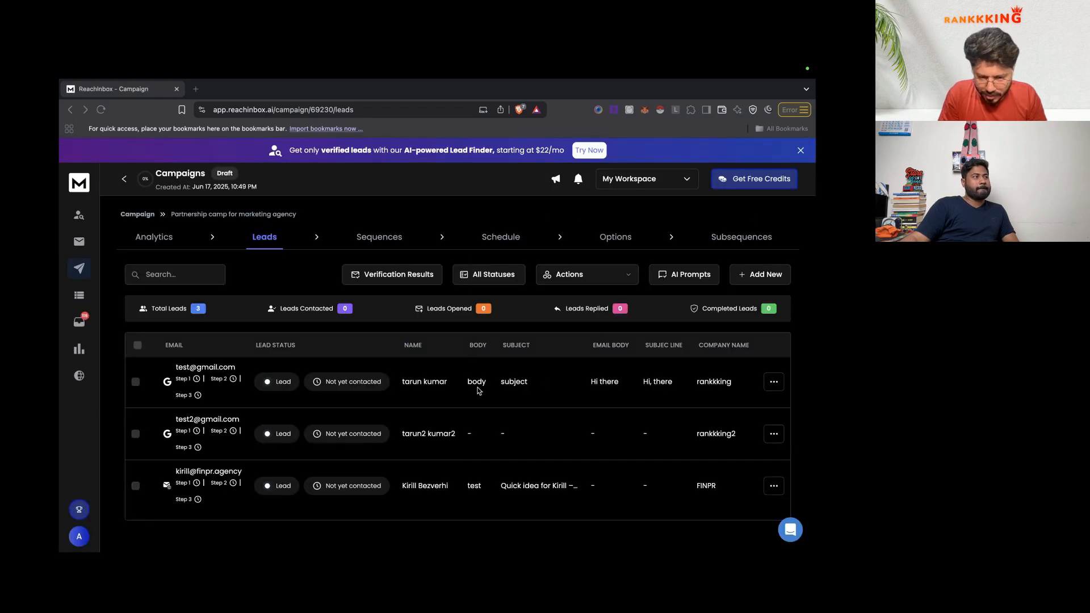
Step: Open the new FINPR lead's details to confirm the AI-written subject, then return to n8n
left_click(527, 489)
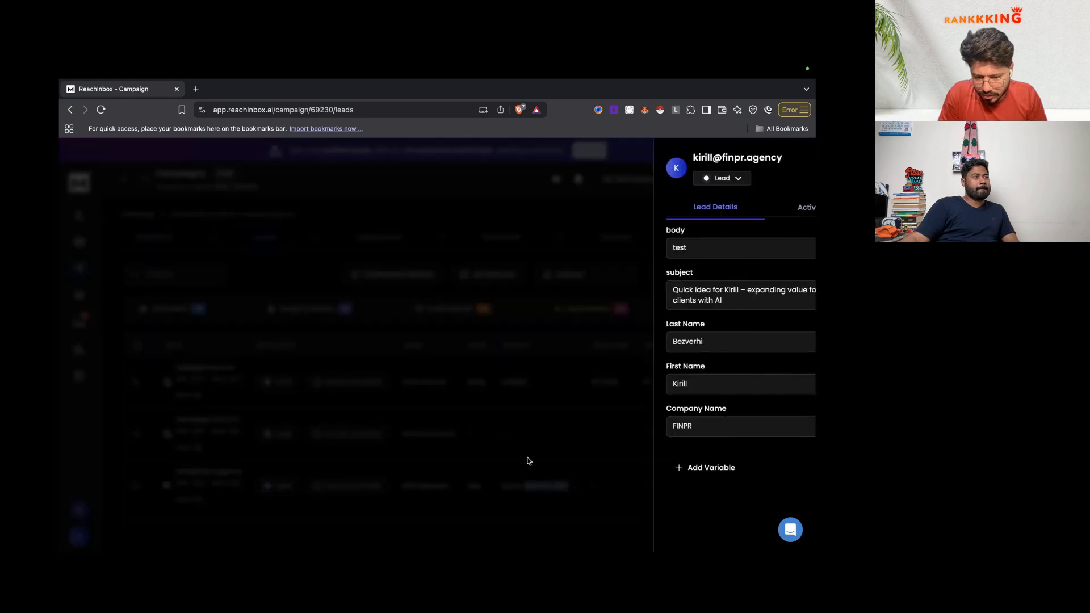
left_click(480, 363)
key("ctrl+Right")
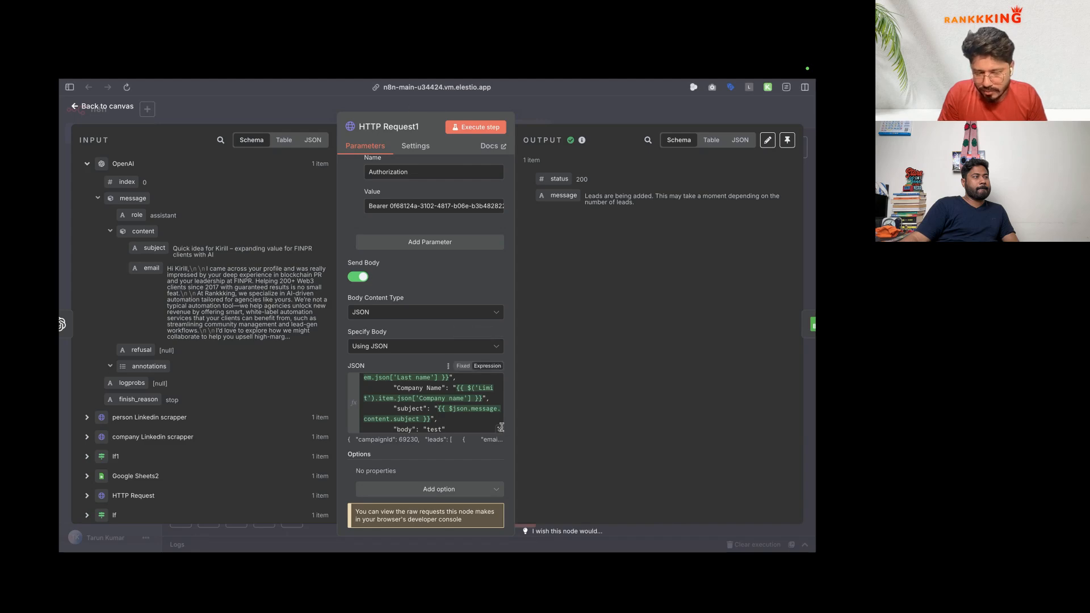
Step: Map the OpenAI email text into HTTP Request1's body, then go to ChatGPT's prompt refinement chat
left_click(502, 430)
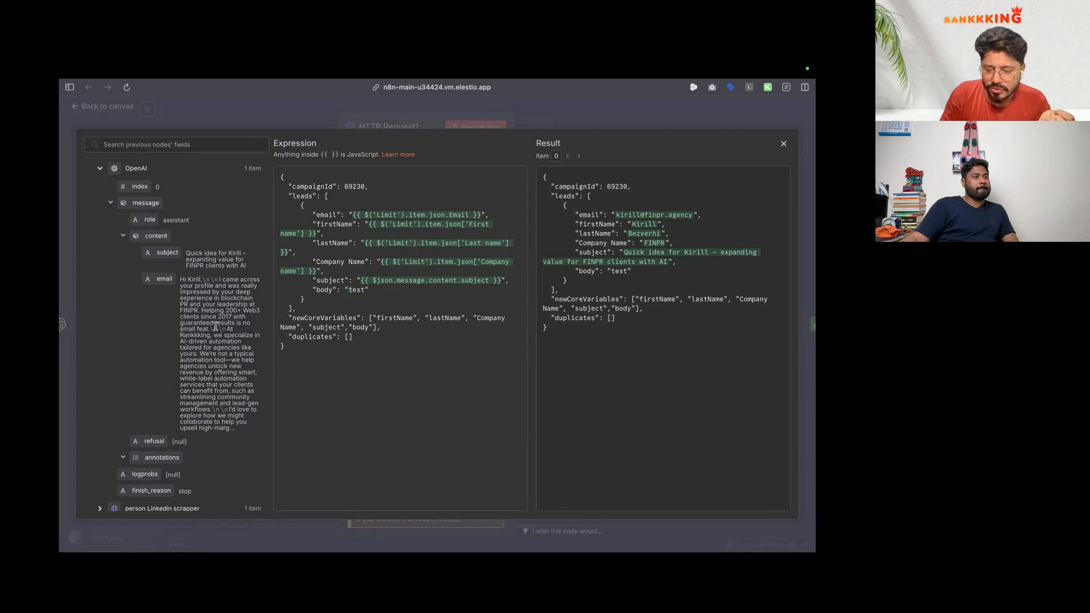
left_click_drag(219, 296, 335, 290)
mouse_move(62, 396)
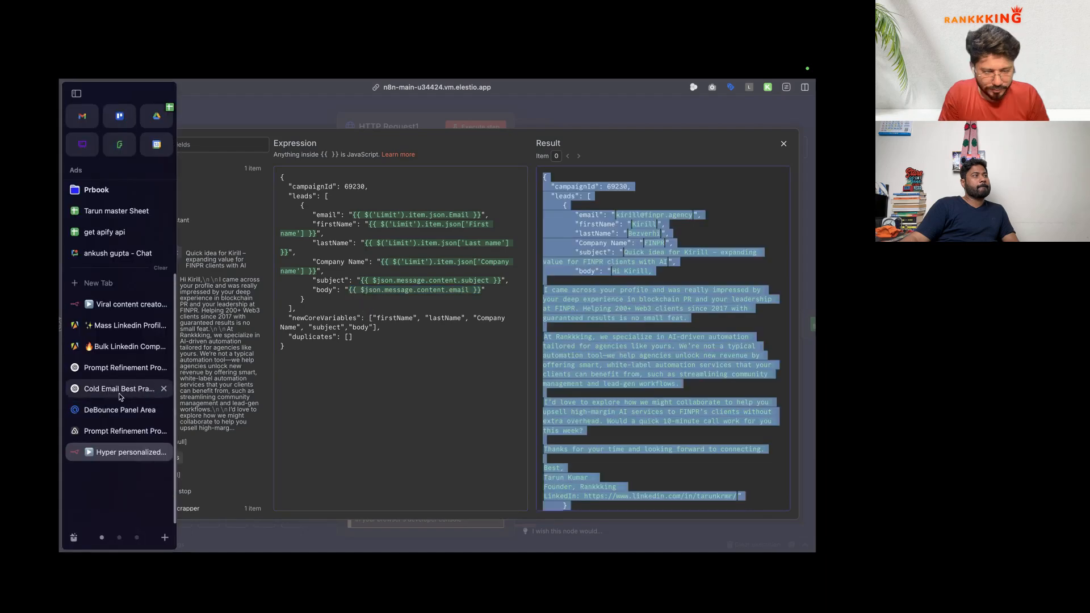
left_click(120, 394)
left_click(120, 370)
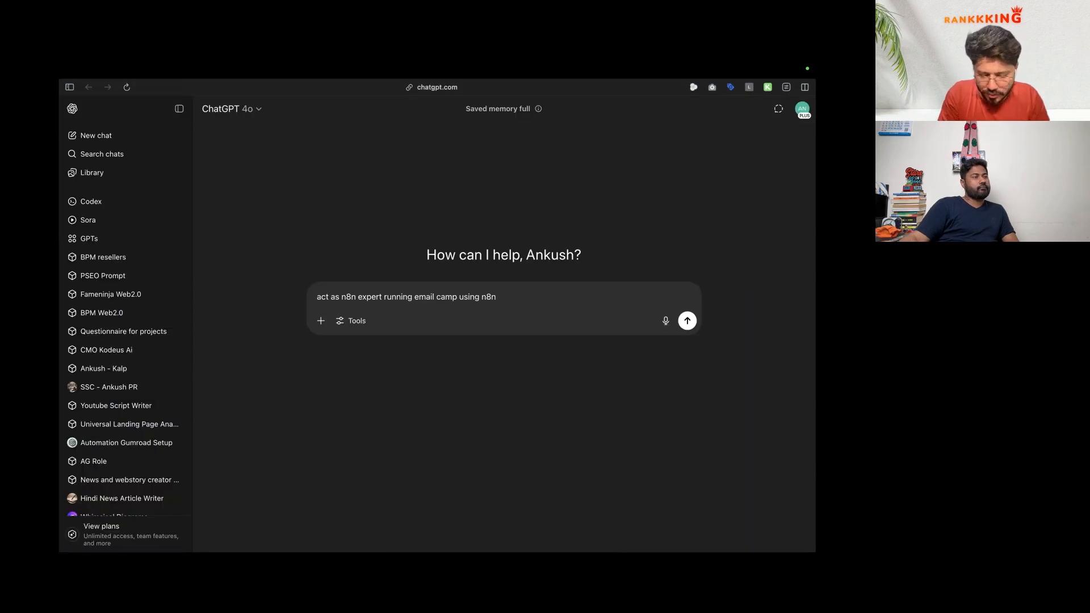
Step: Start a ChatGPT message explaining data was sent to the ReachInbox campaign using a JSON format
type("and hel")
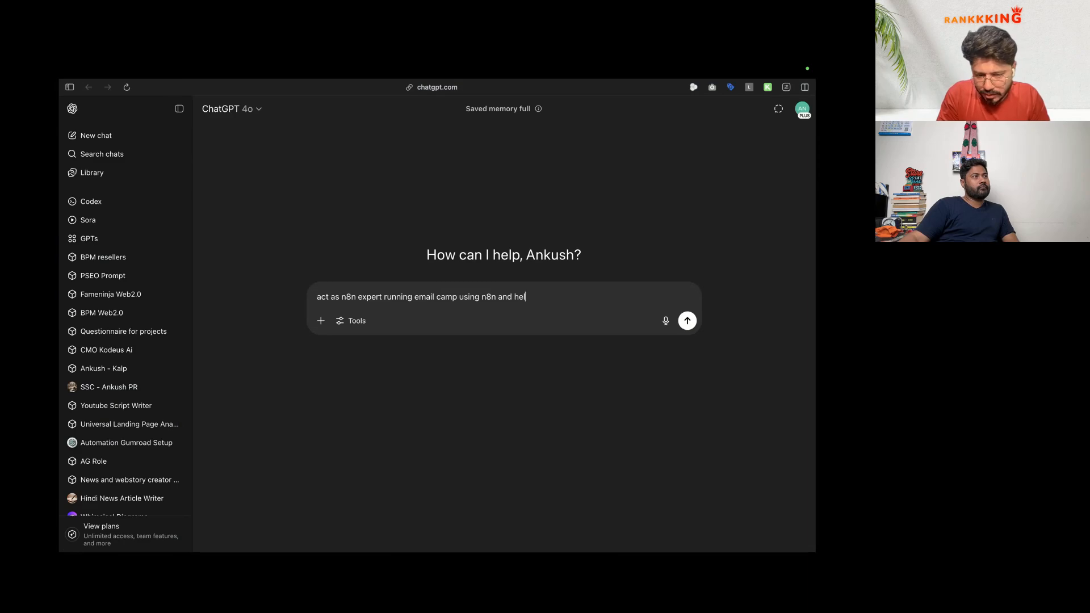
type("p me to solv")
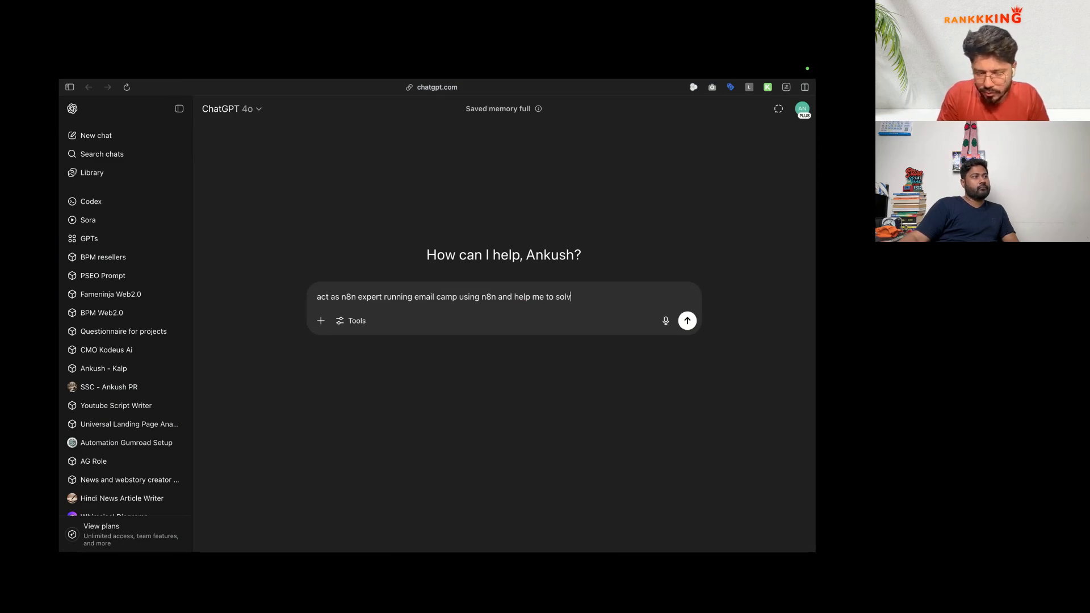
type("e sollowing ")
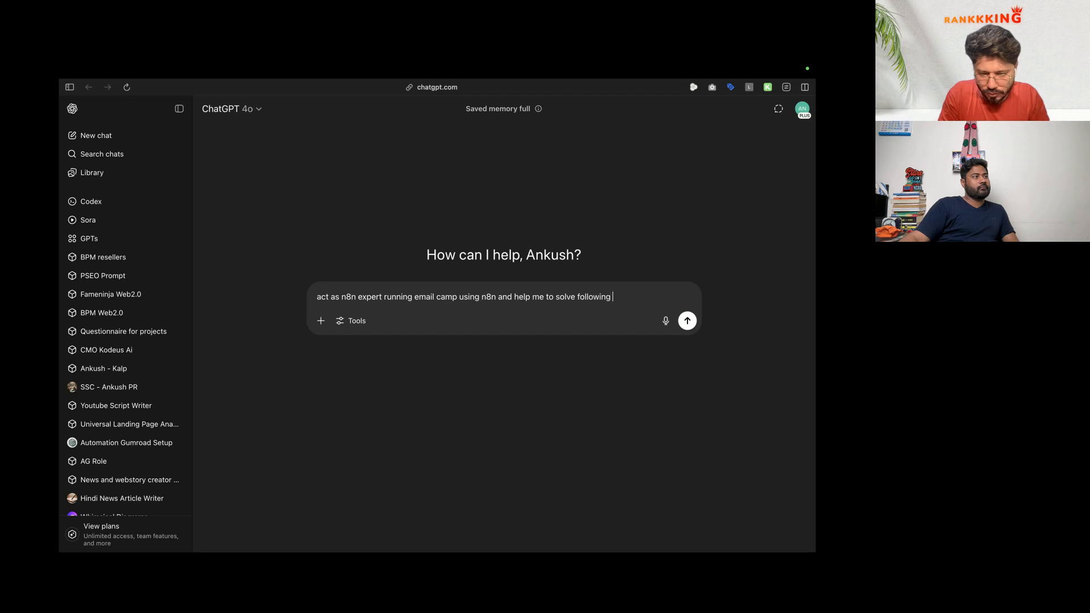
type("issue:")
key("shift+Return")
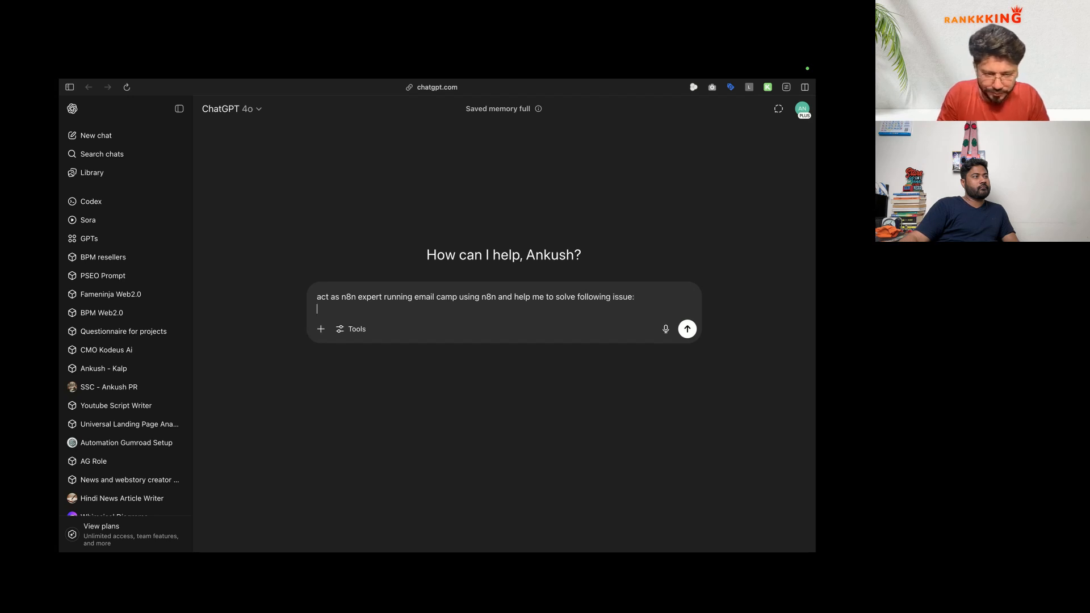
type("I a")
key("BackSpace")
type("w")
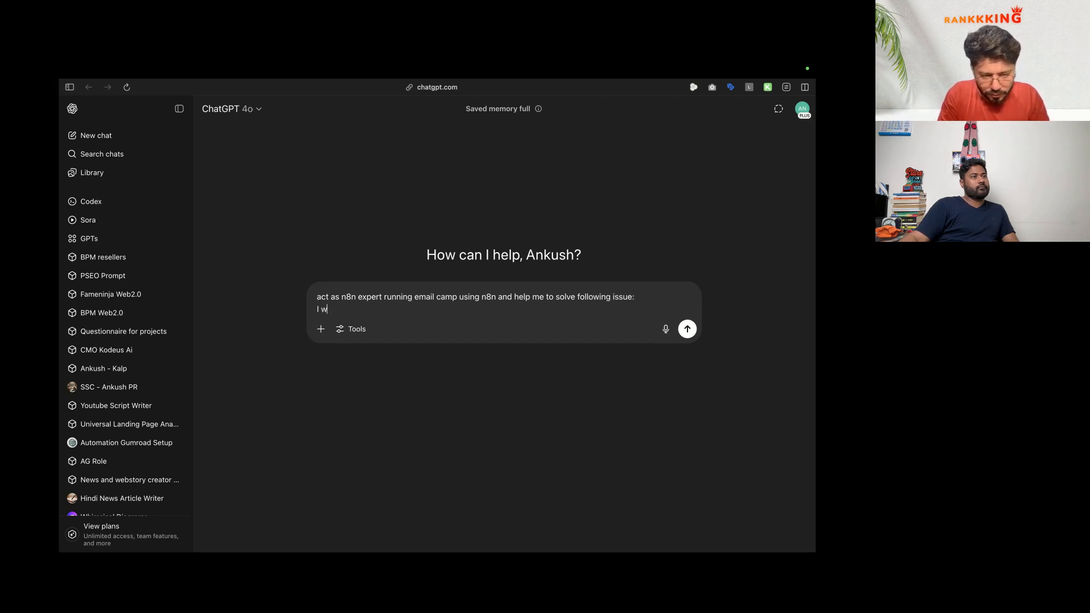
type("as able to ")
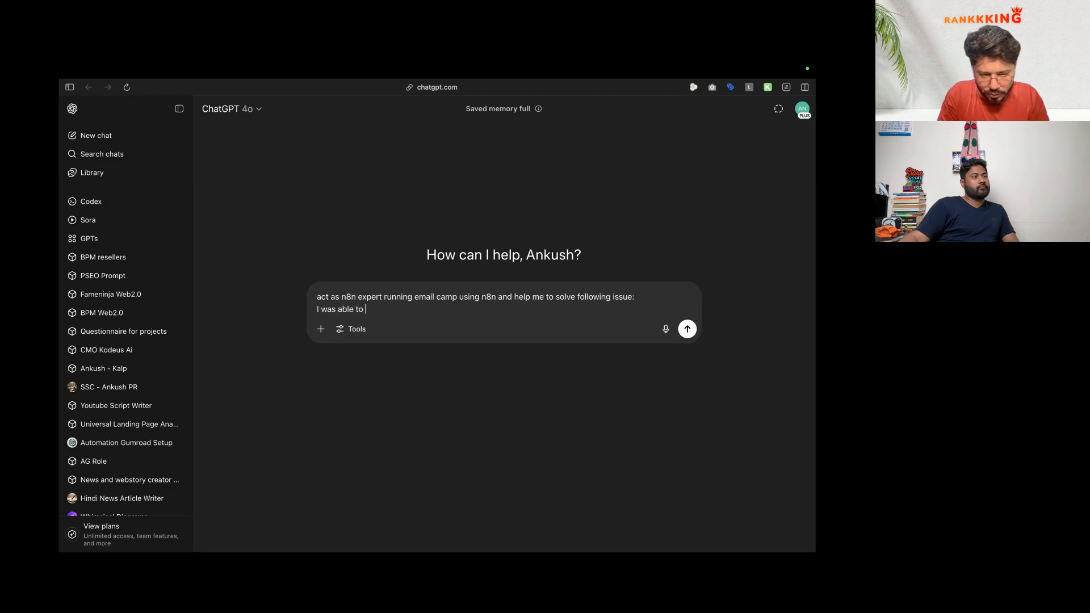
type("send data to ")
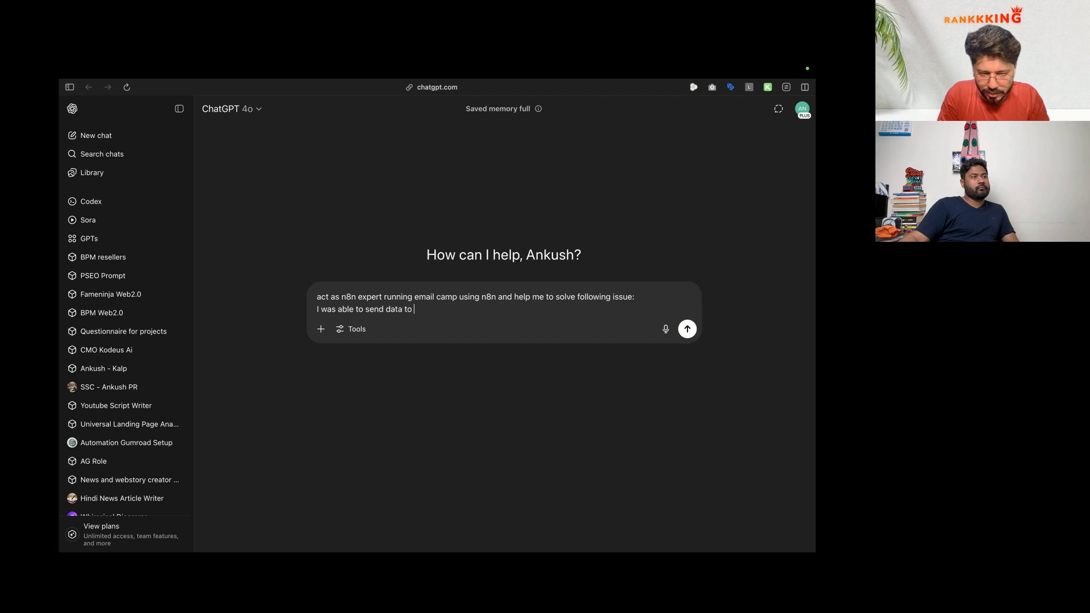
type("reachinbox email cam")
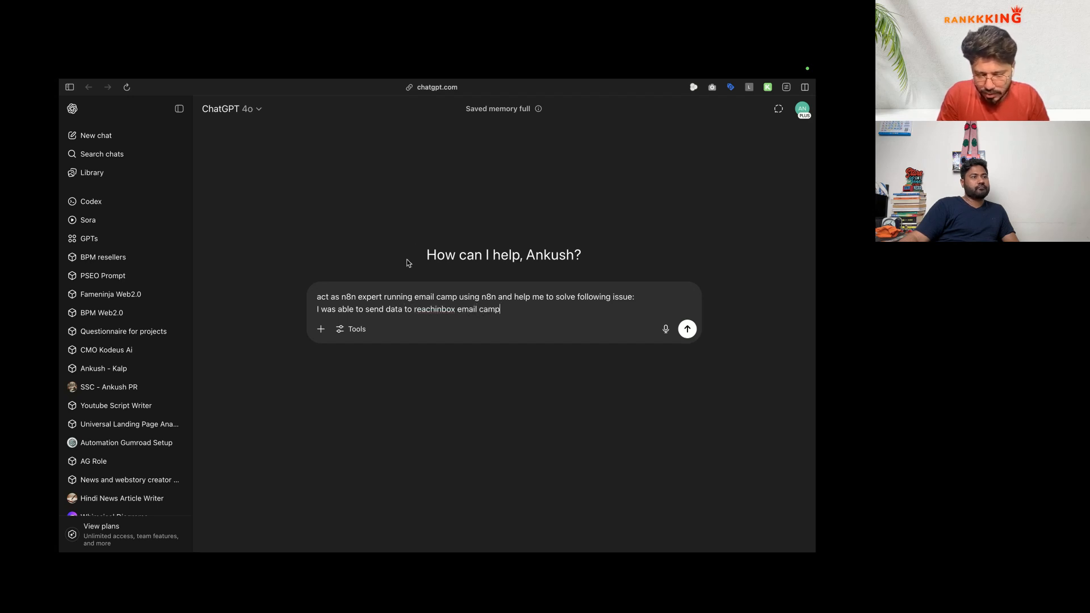
type("p")
double_click(435, 309)
key("BackSpace")
left_click(495, 313)
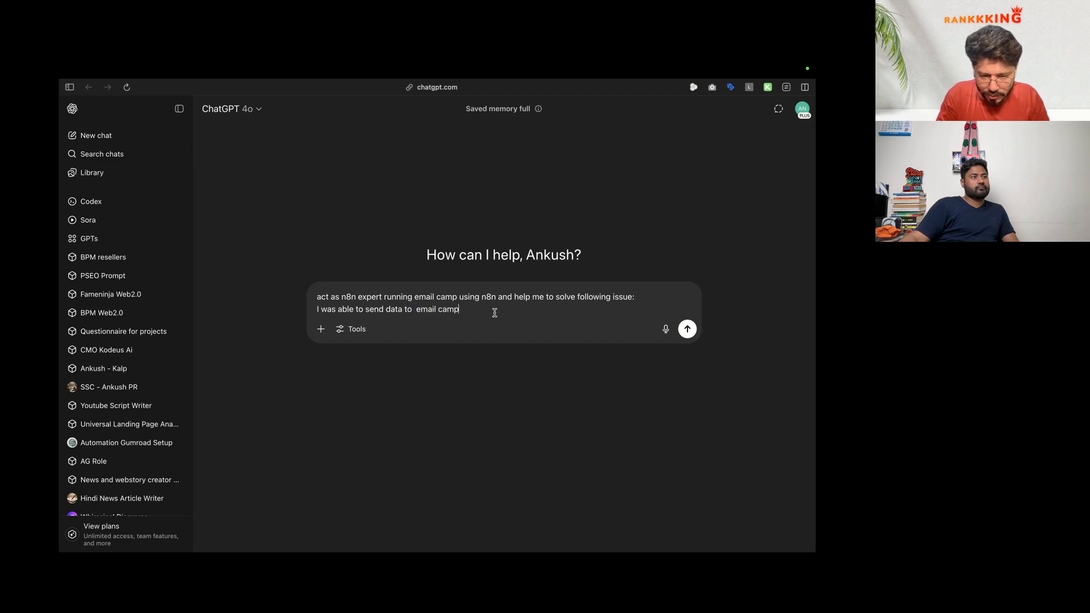
type("on reach")
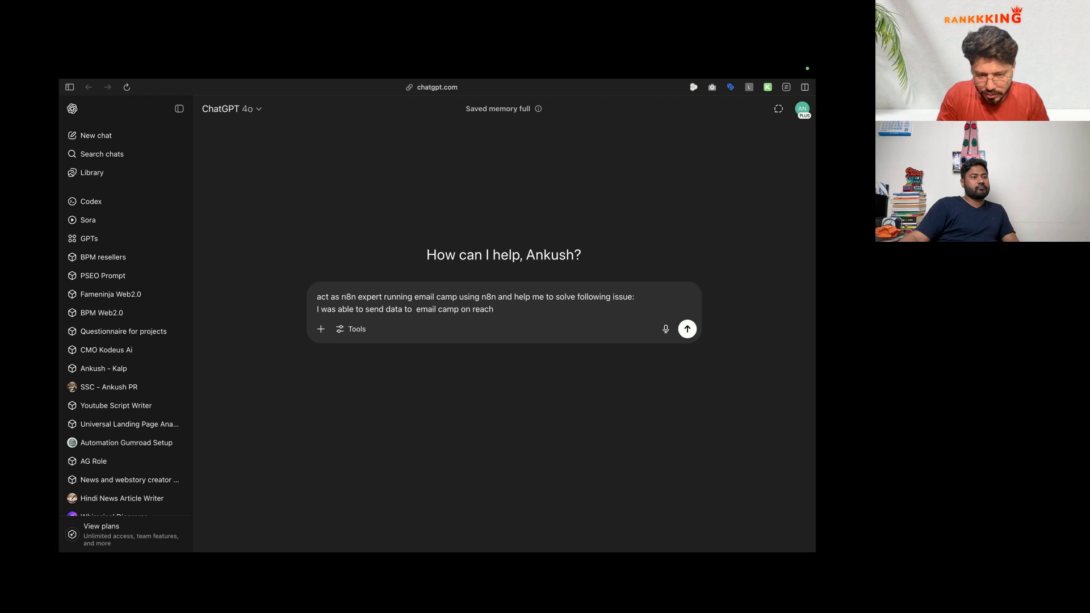
type("inbox using following")
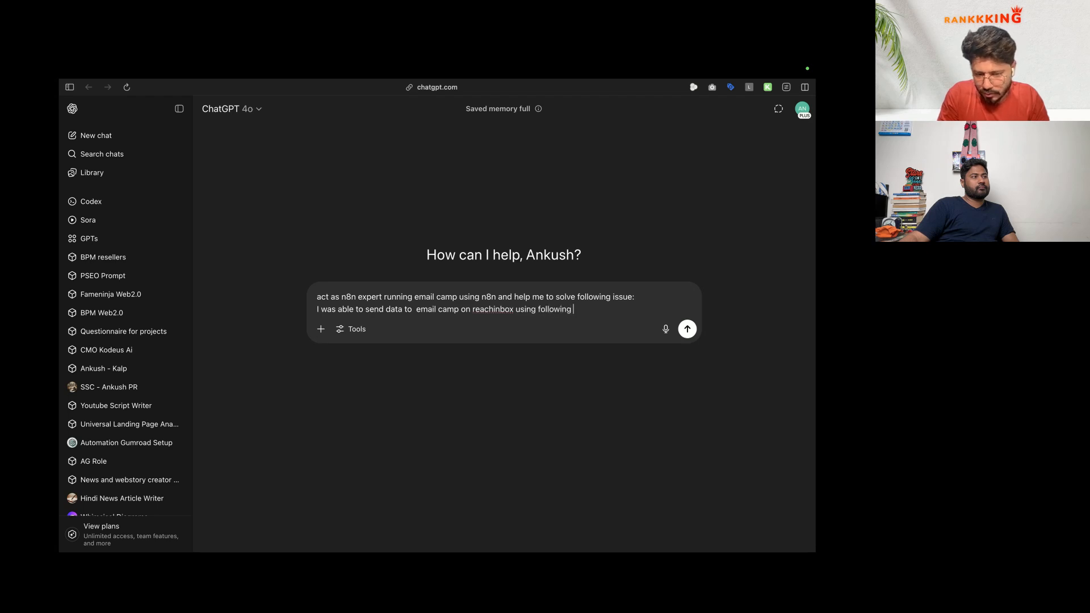
type(" JSON format:")
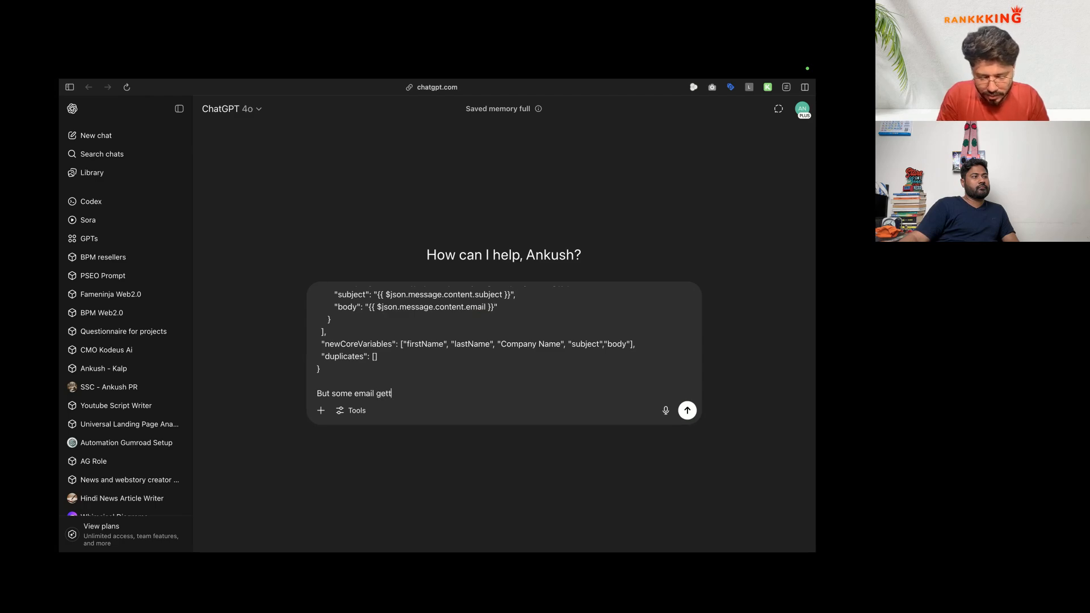
Step: Describe the invalid JSON upload failure likely caused by the email body, and send the question
type("failed to updalo")
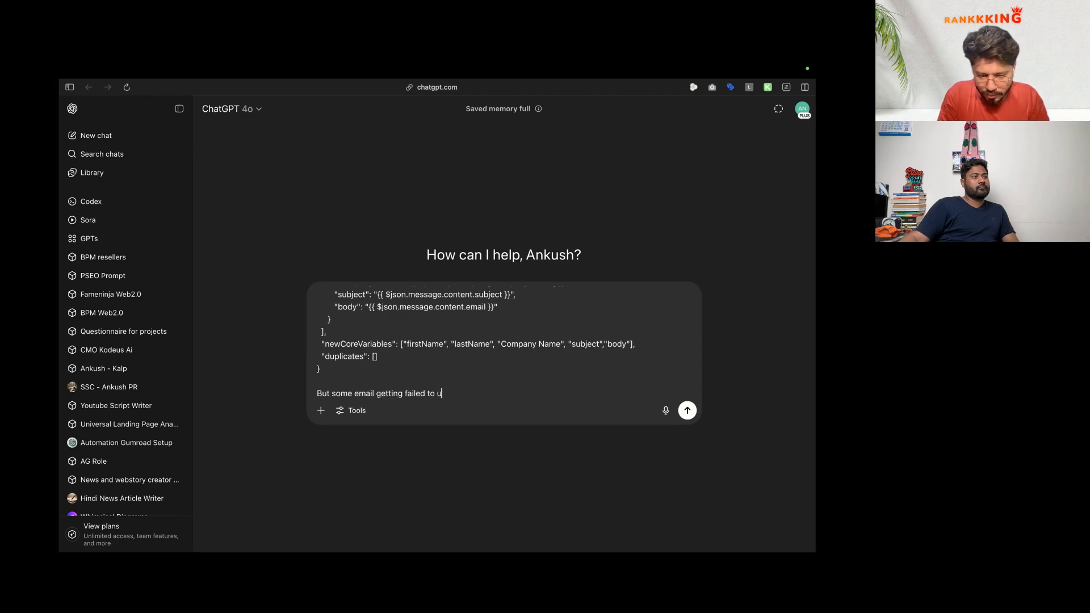
key("BackSpace")
key("BackSpace")
key("BackSpace")
type("load data and ")
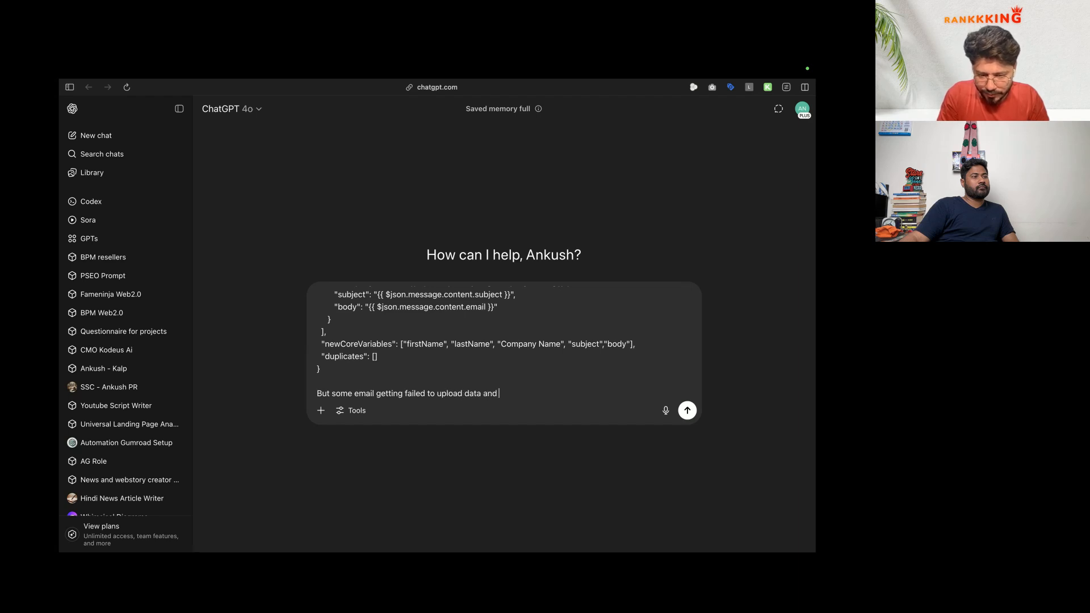
type("saying showing ei")
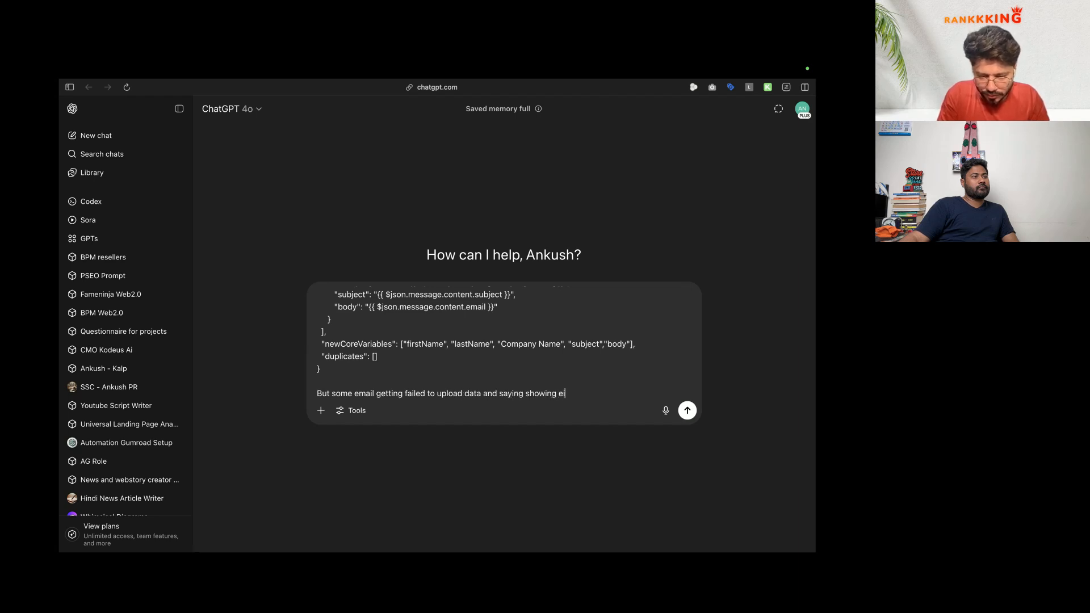
key("BackSpace")
key("BackSpace")
type("invat")
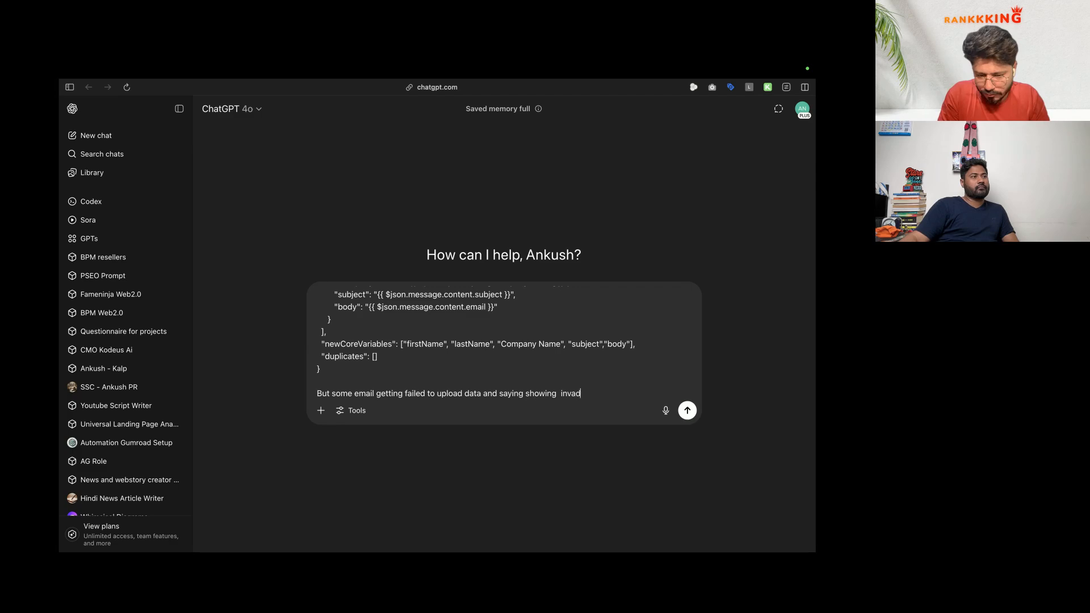
key("BackSpace")
type("lid p")
key("BackSpace")
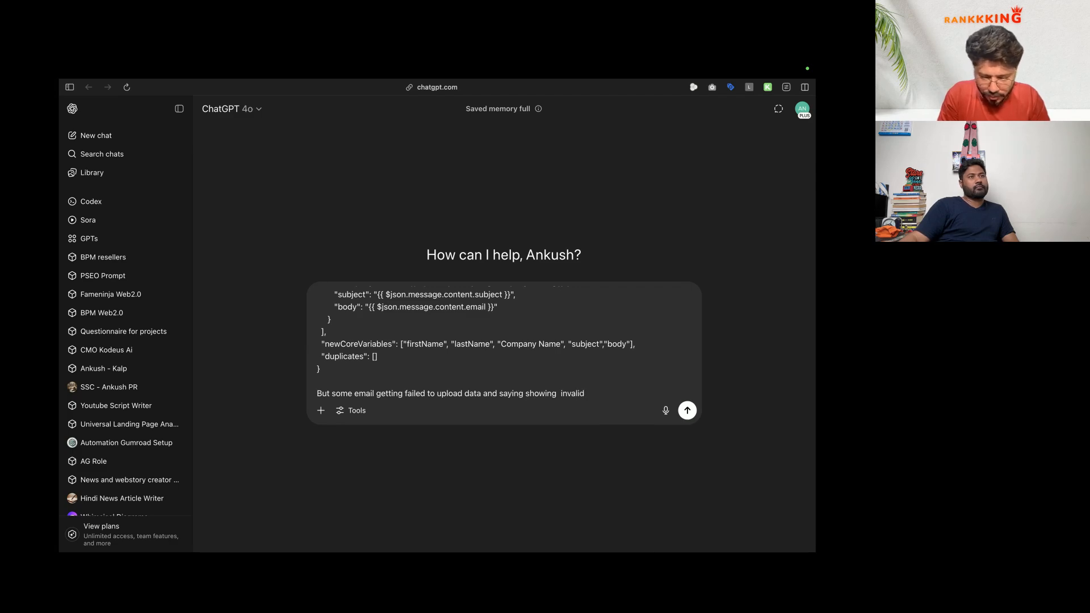
type("JSON format, which I th")
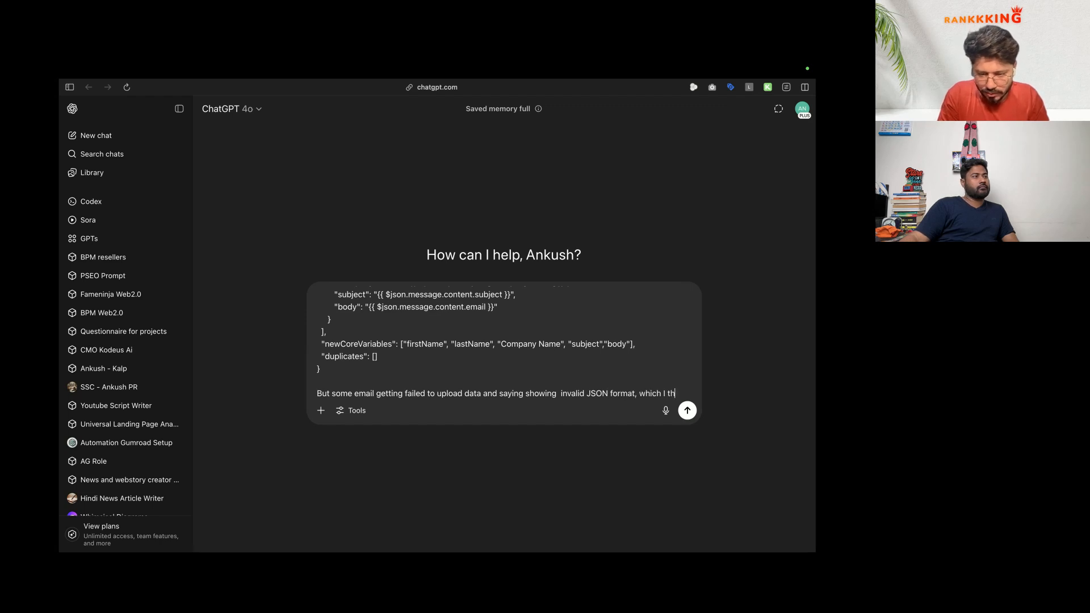
type("ink because")
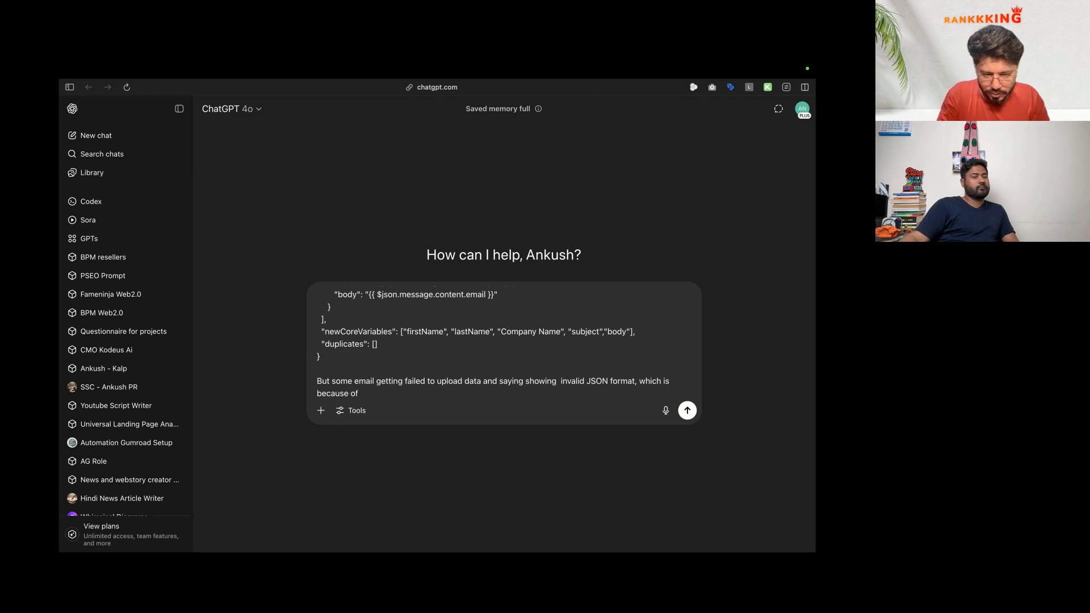
type(" body")
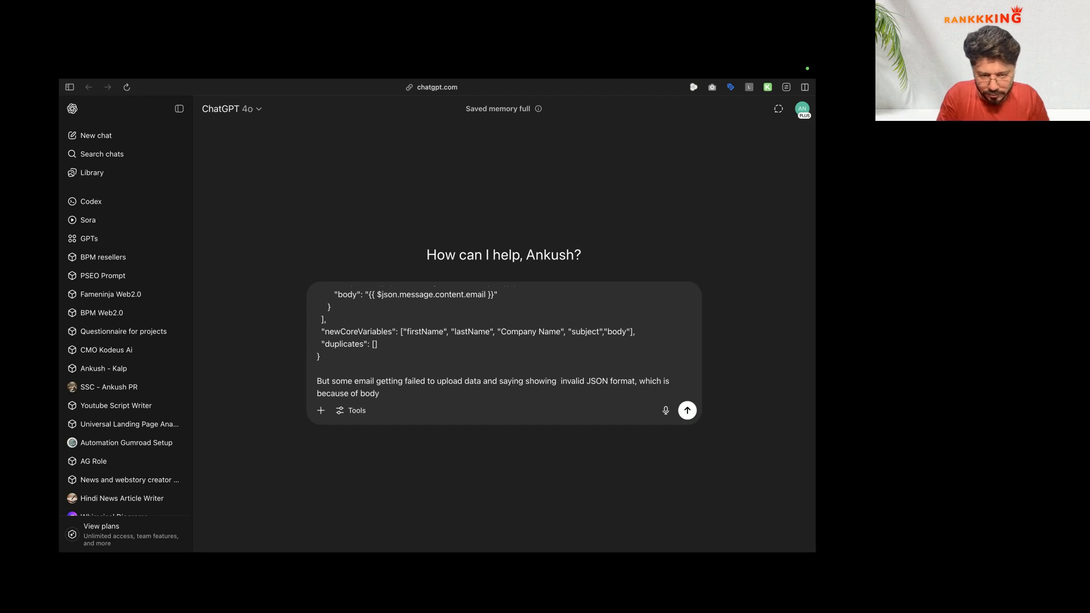
type(", where we are ")
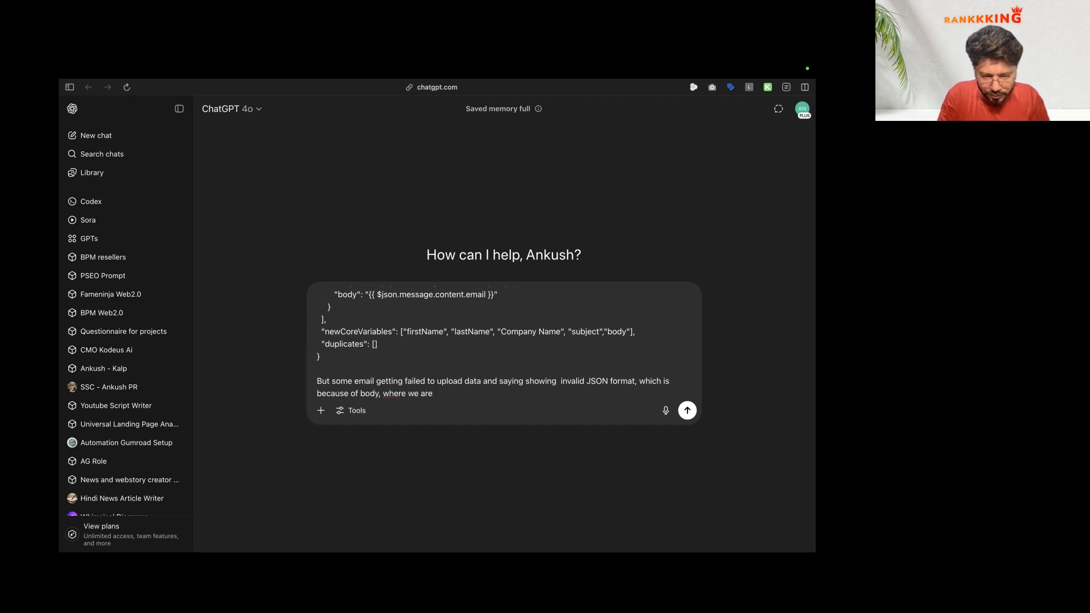
type("getting")
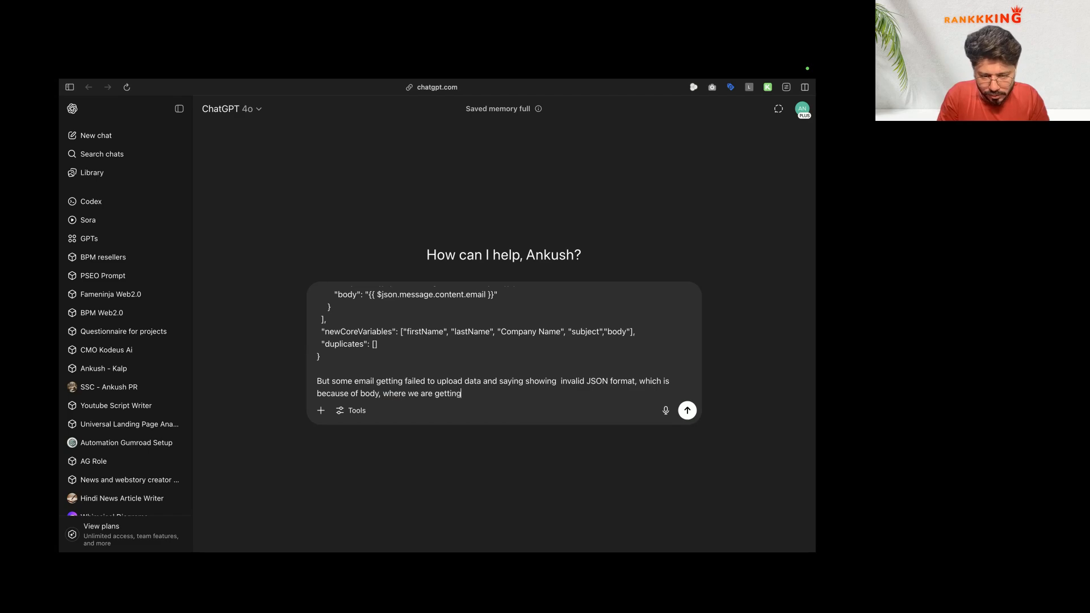
type(" email create by a AI, a")
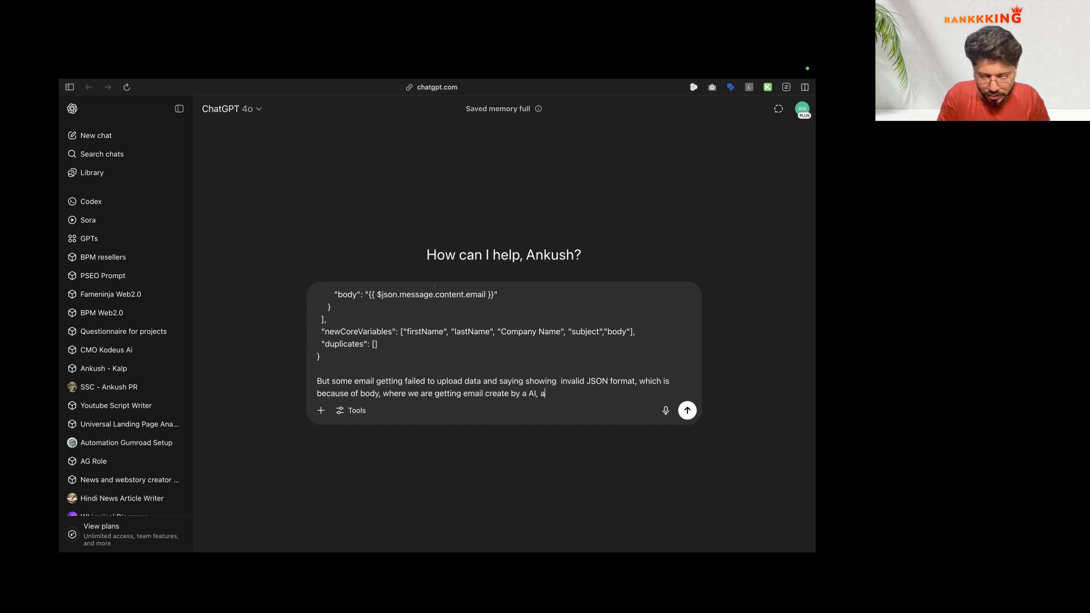
type("nd that may co")
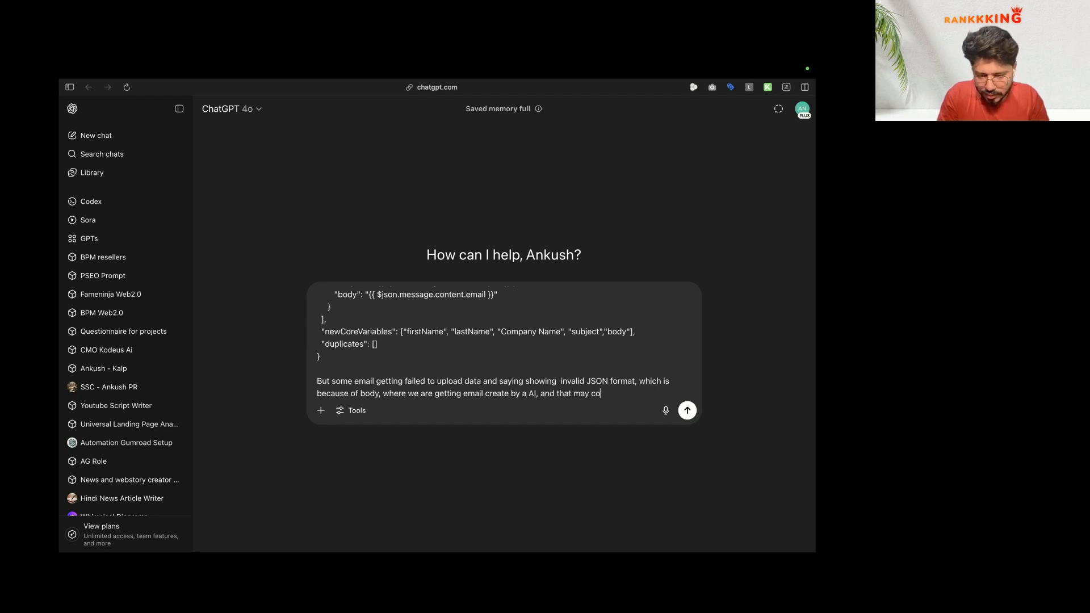
type("ntain some ")
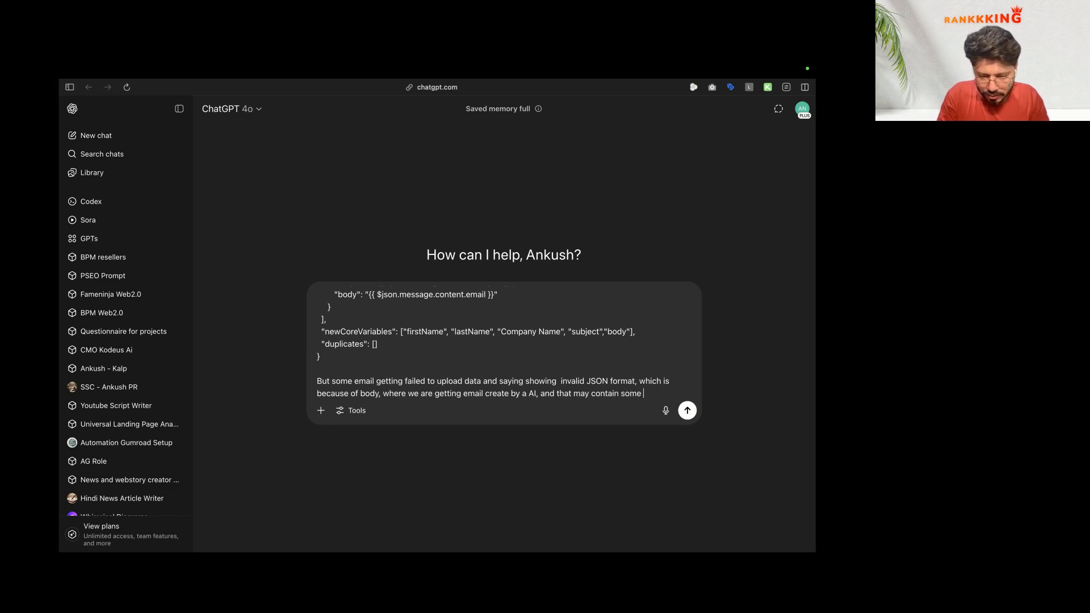
type("thing which causing the")
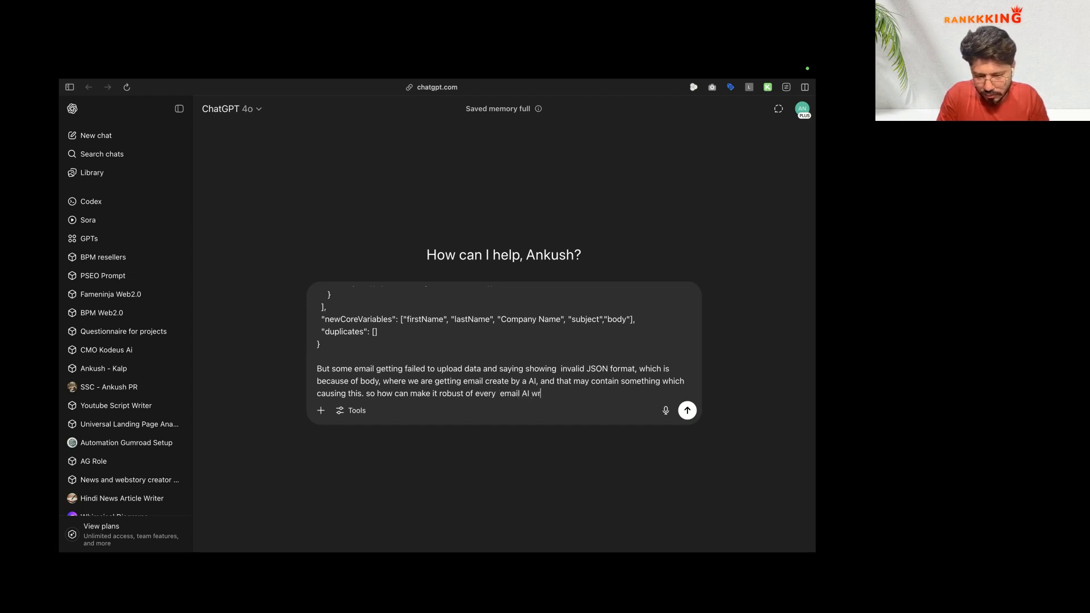
key("Return")
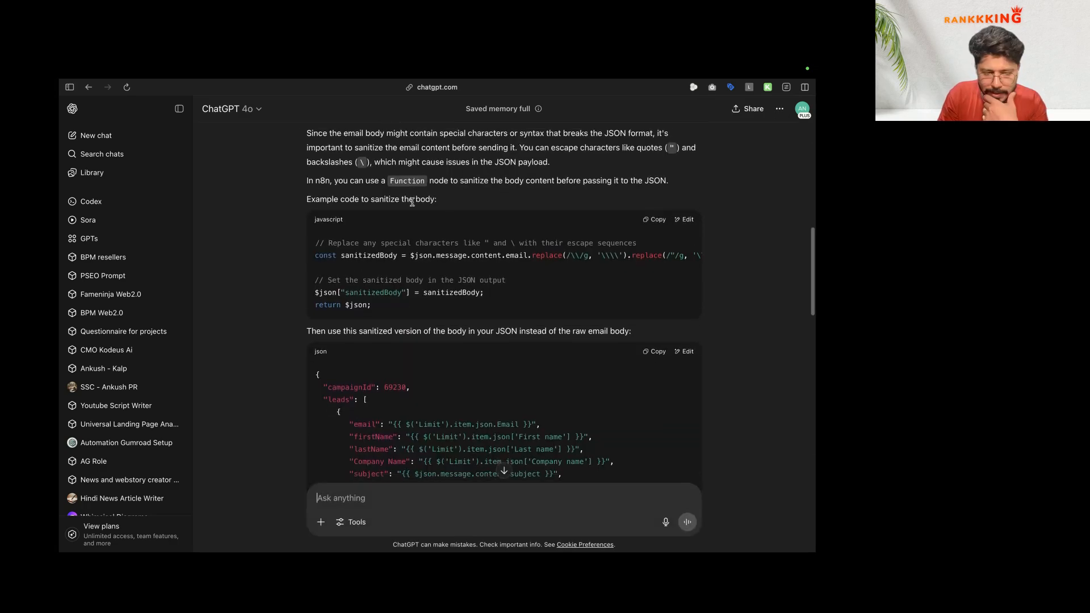
Step: Scroll through ChatGPT's sanitize-body code, JSON payload and error-handling sections
scroll(469, 269, "down", 5)
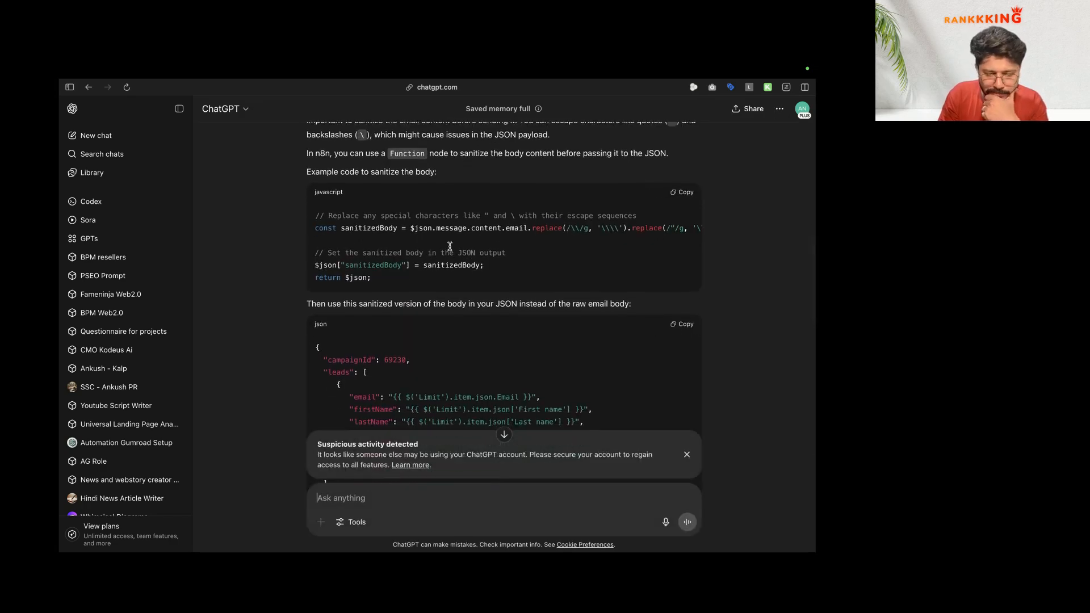
scroll(424, 251, "up", 3)
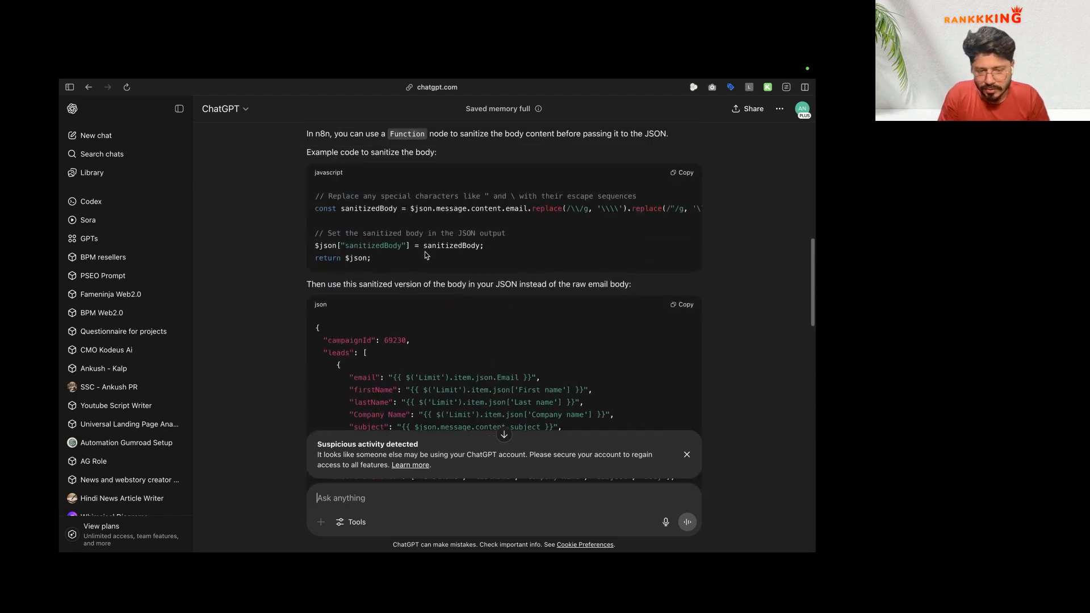
scroll(418, 231, "down", 2)
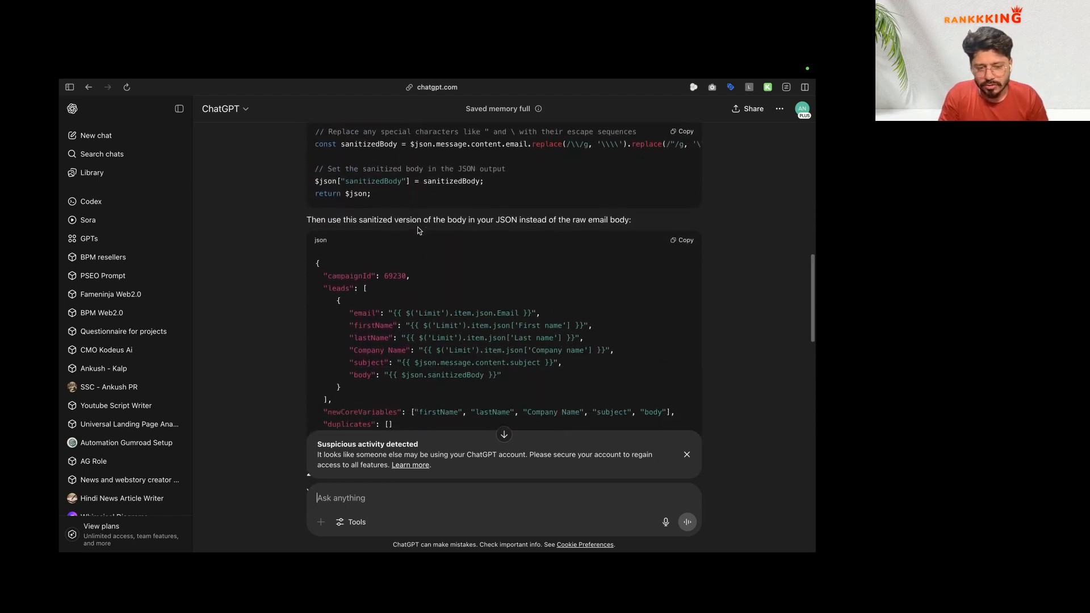
scroll(431, 216, "up", 1)
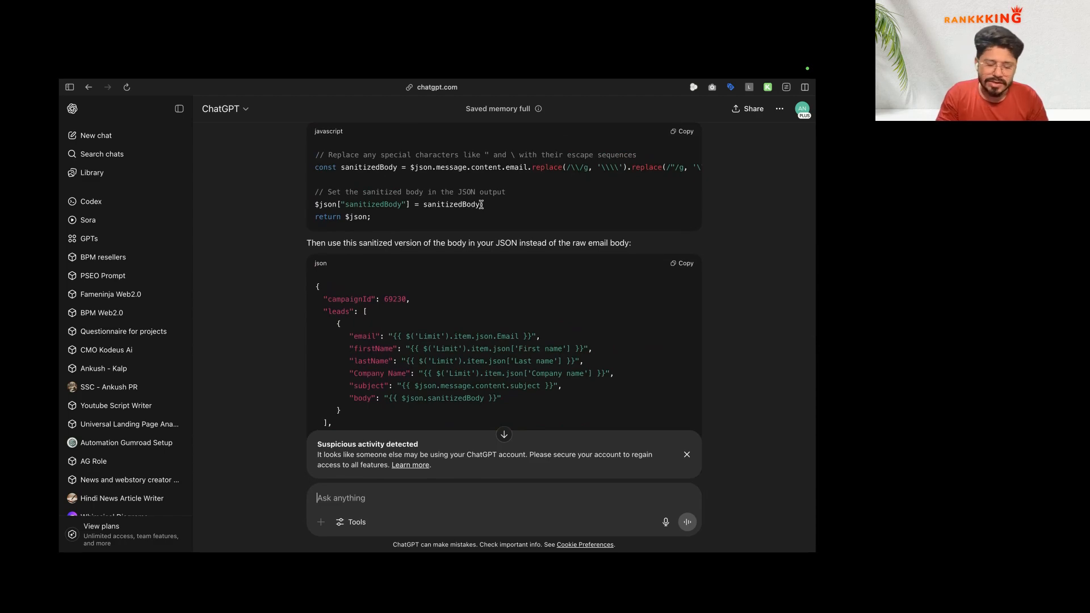
scroll(439, 220, "down", 5)
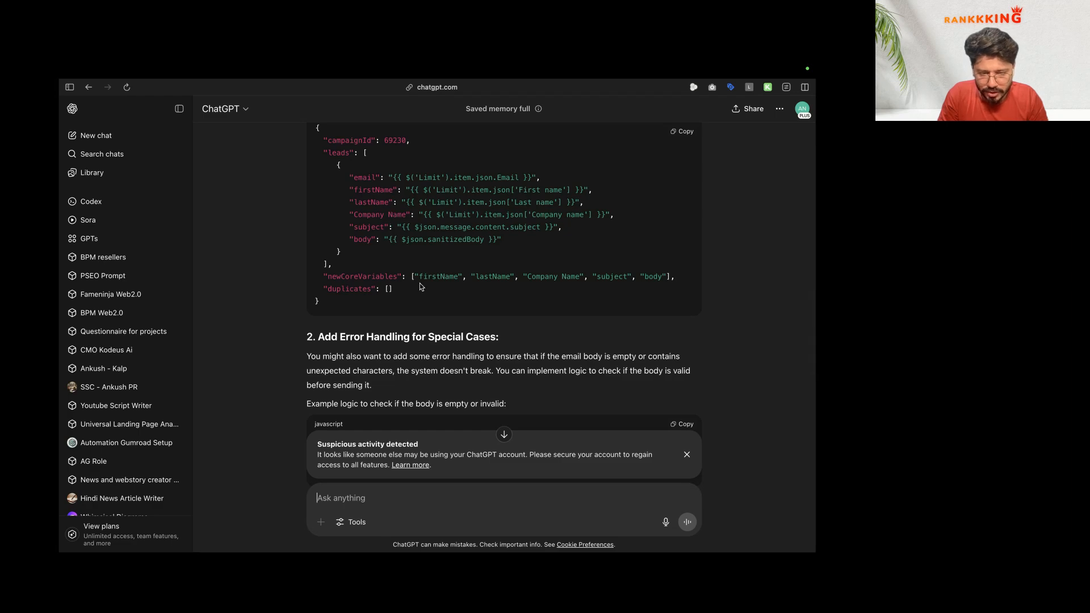
scroll(420, 286, "down", 4)
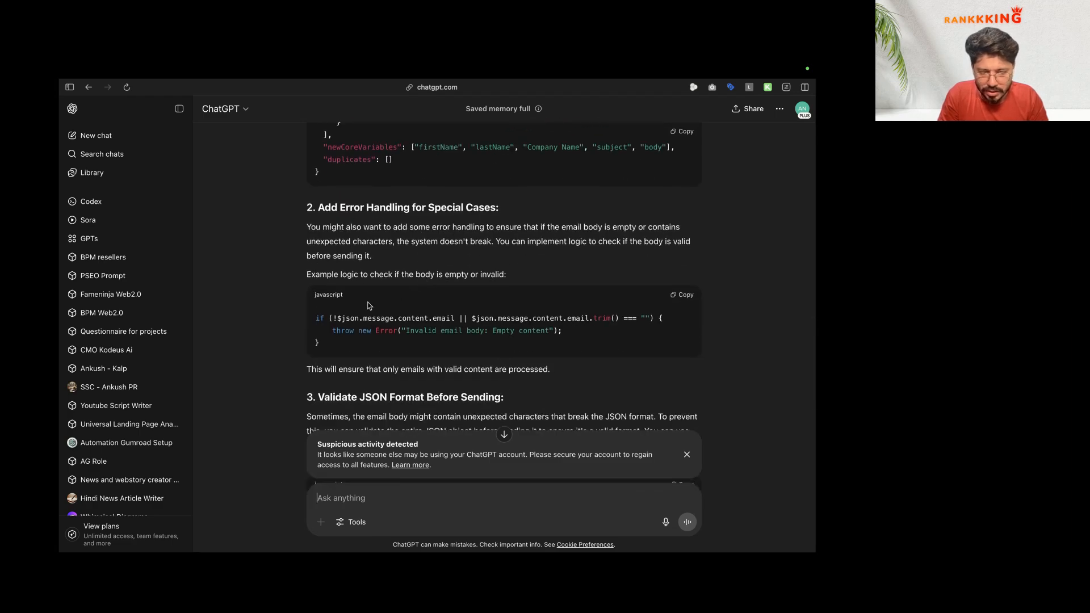
scroll(466, 316, "down", 8)
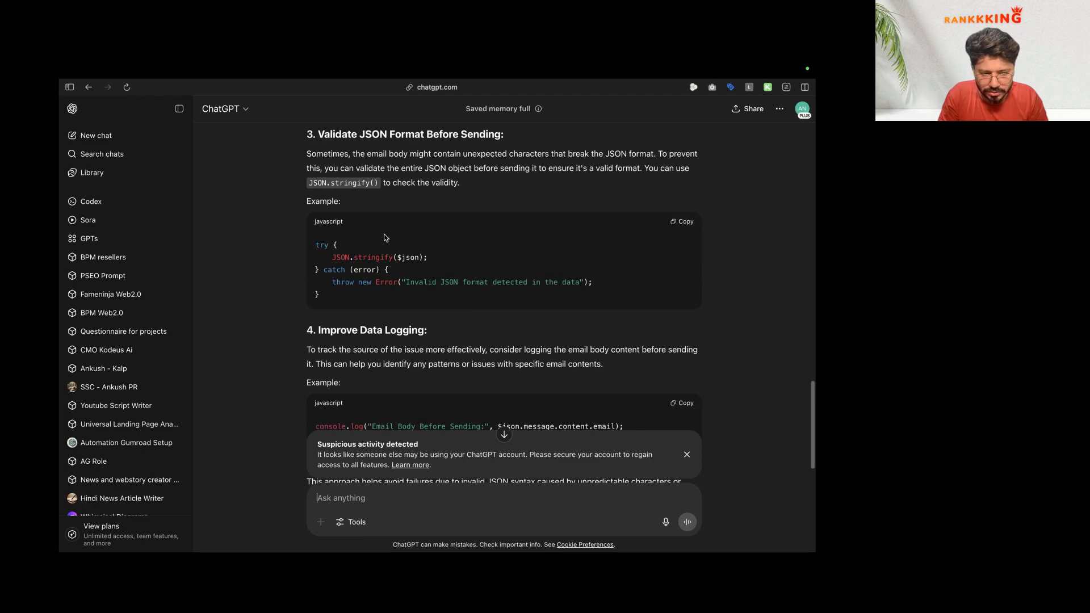
scroll(424, 377, "up", 18)
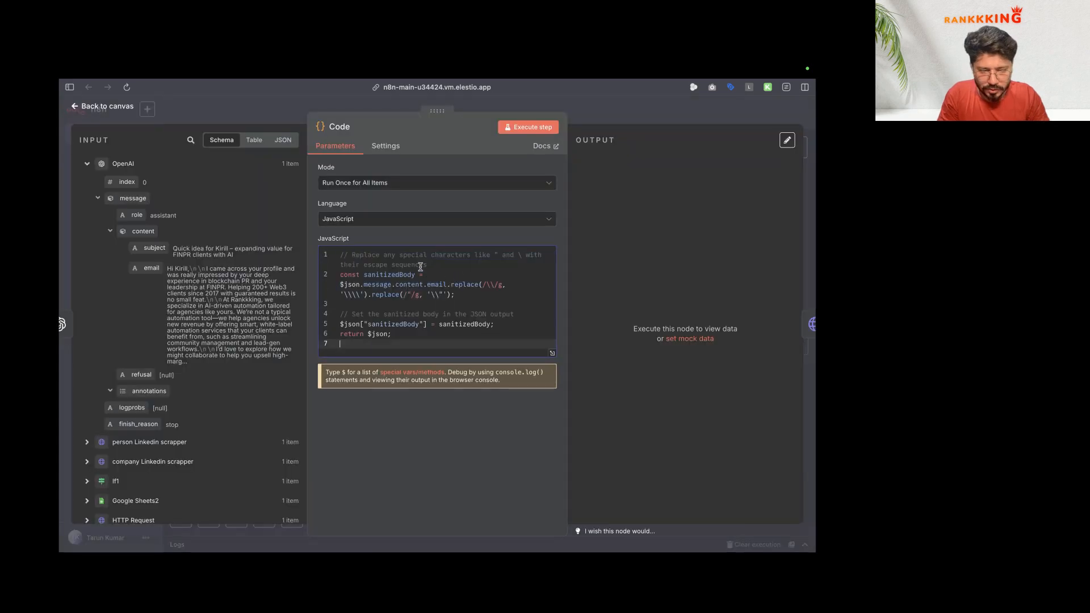
Step: Run the Code node to produce sanitizedBody, then copy HTTP Request1's resolved JSON payload for ChatGPT
left_click(531, 127)
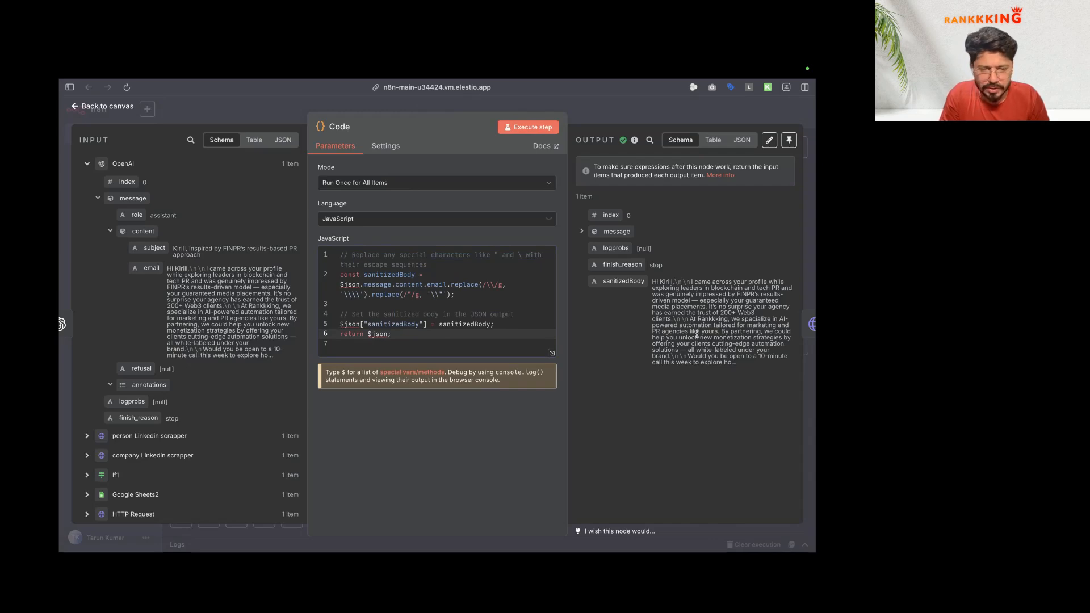
left_click(106, 106)
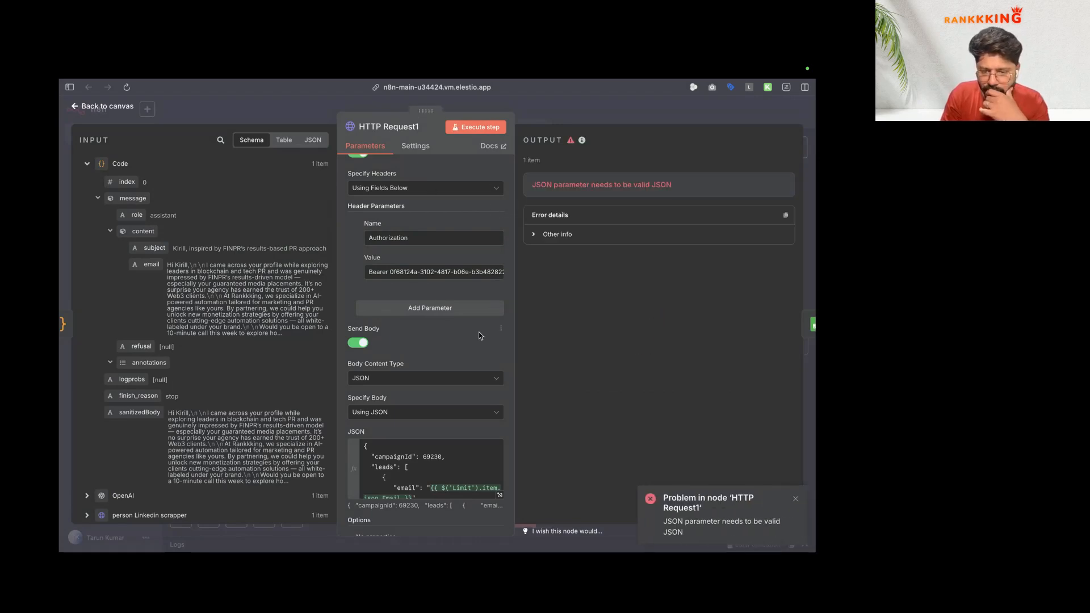
scroll(478, 331, "down", 3)
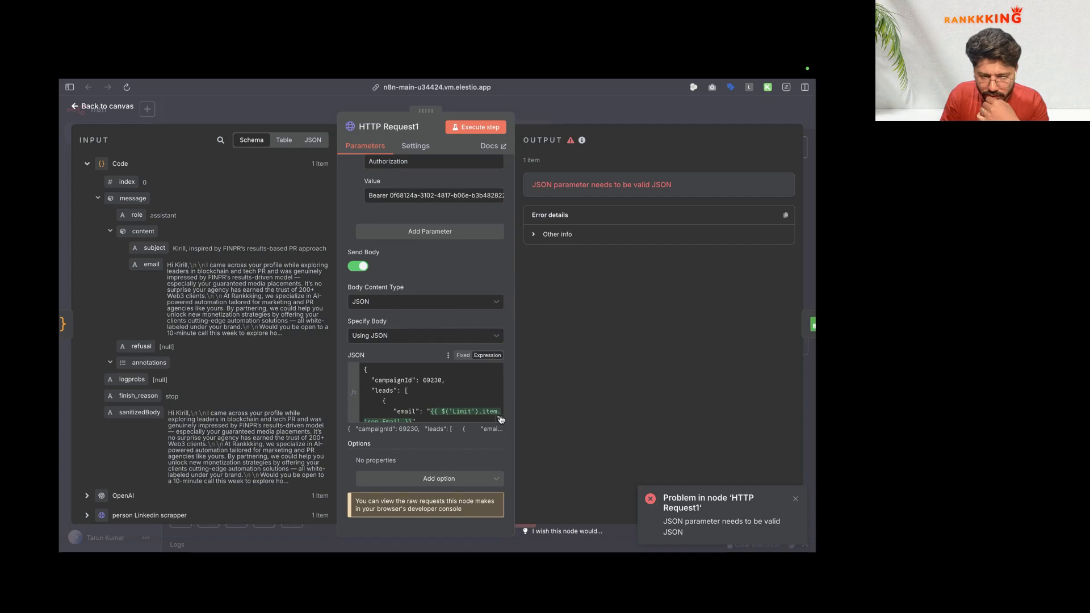
left_click(500, 419)
key("super+a")
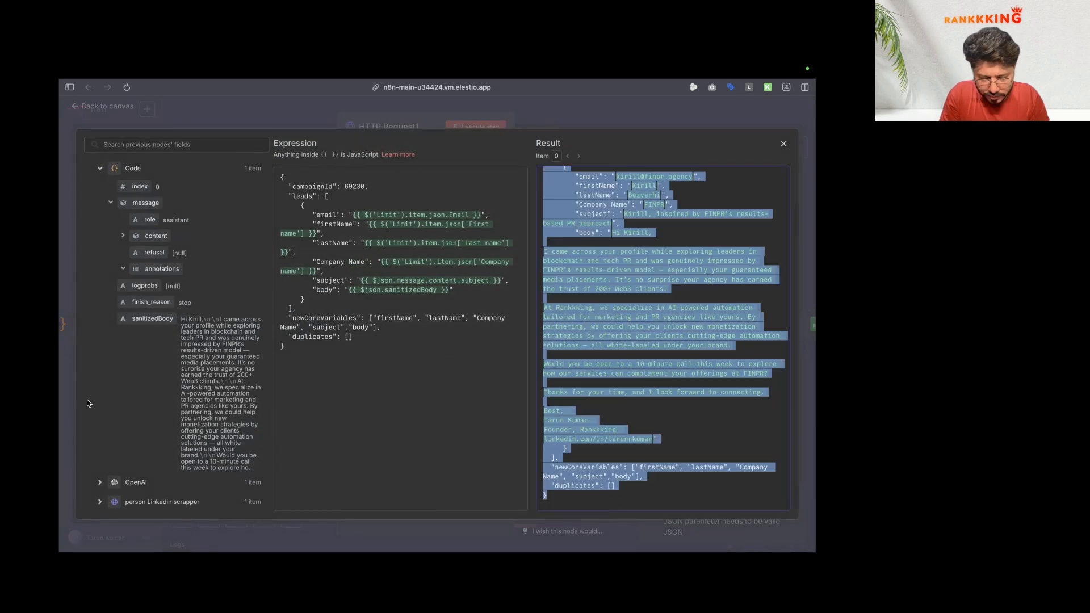
mouse_move(61, 318)
left_click(119, 325)
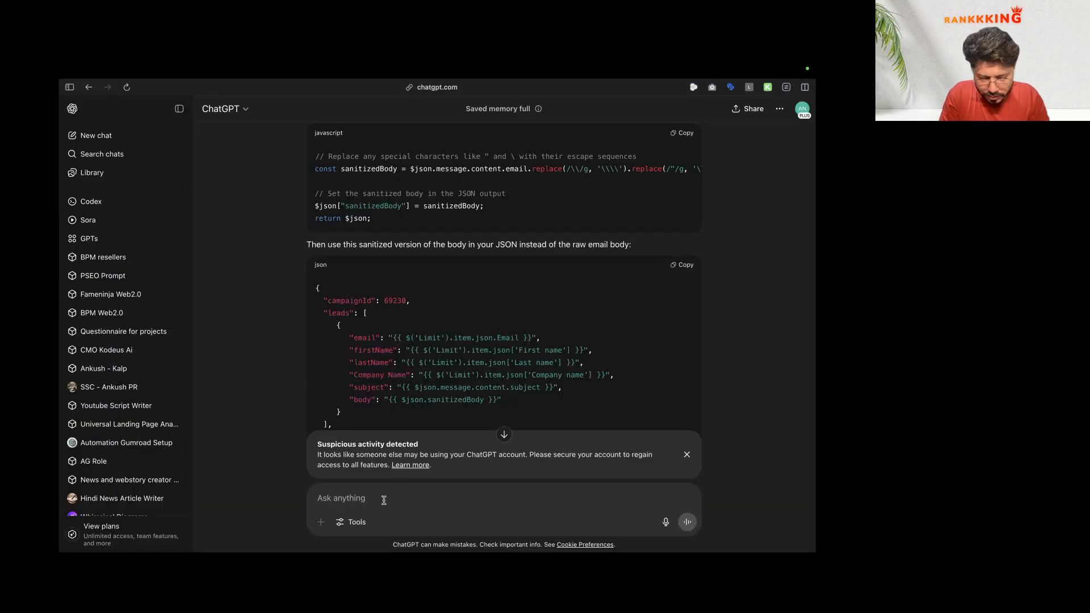
Step: Tell ChatGPT the request still fails and paste the payload preview being sent to ReachInbox
type("it still get ")
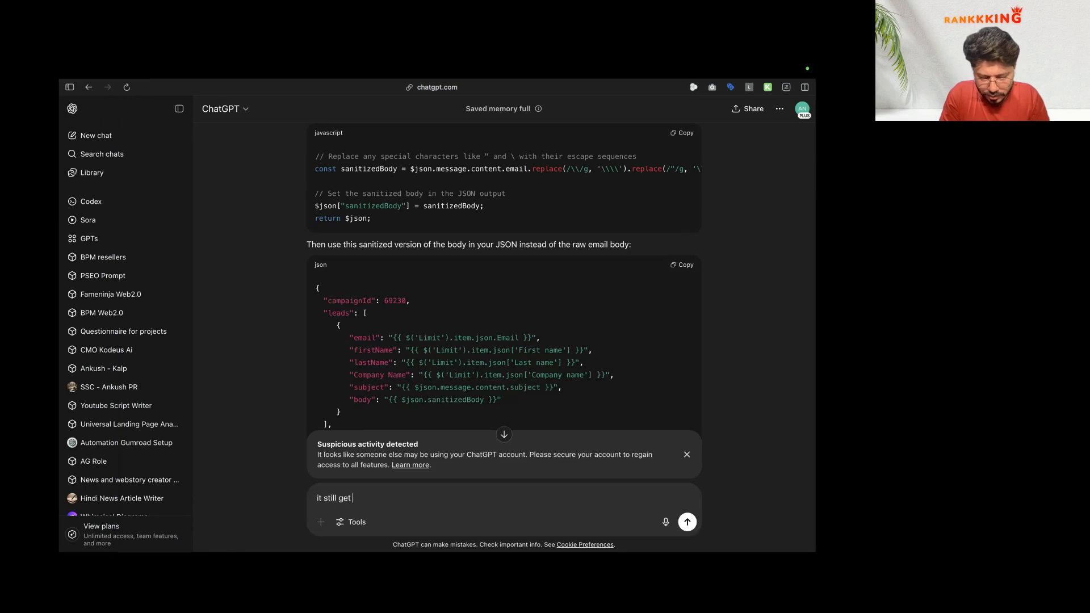
type("failed following is")
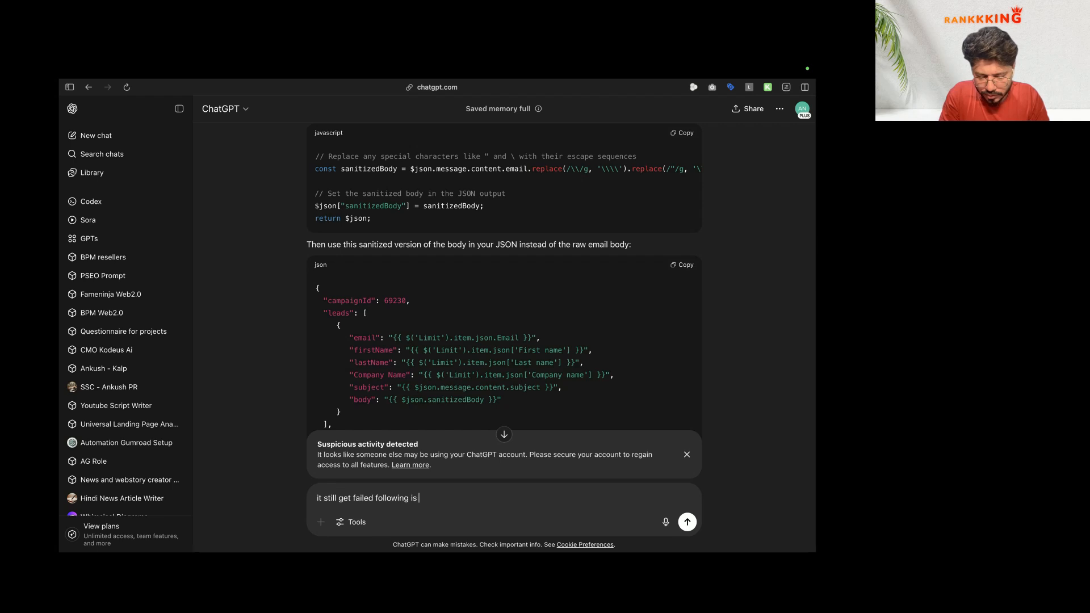
type(" preview of data")
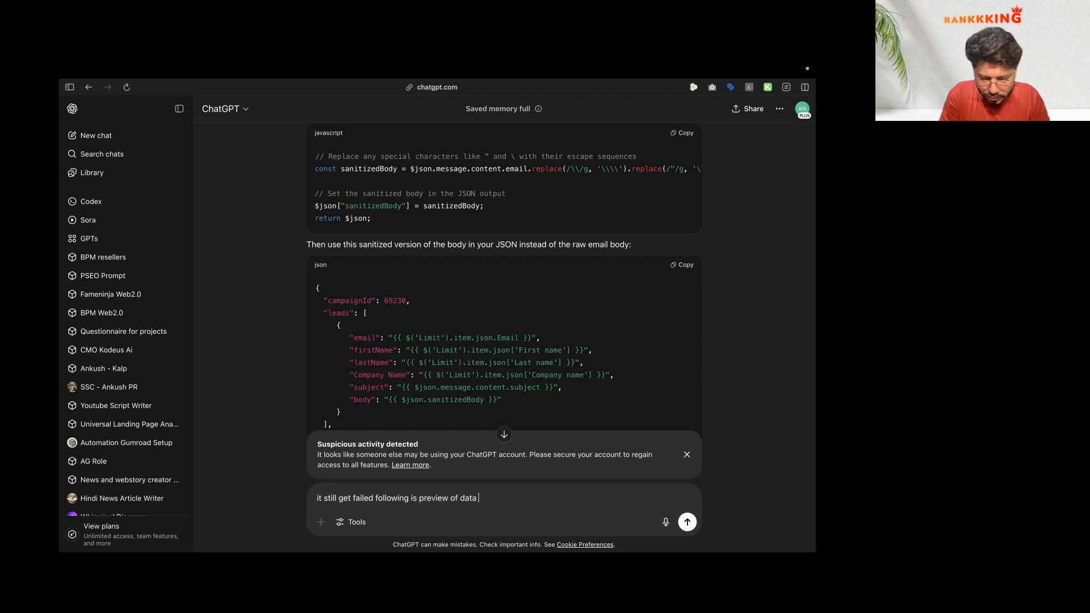
type(" which we are sending")
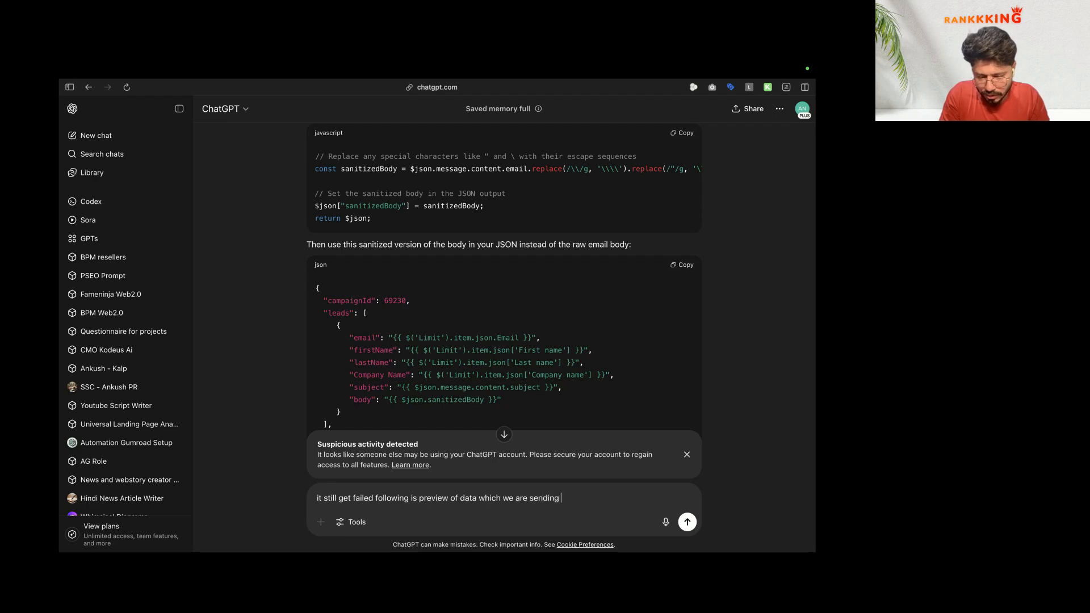
type(" to reachinbox:")
key("super+v")
key("Return")
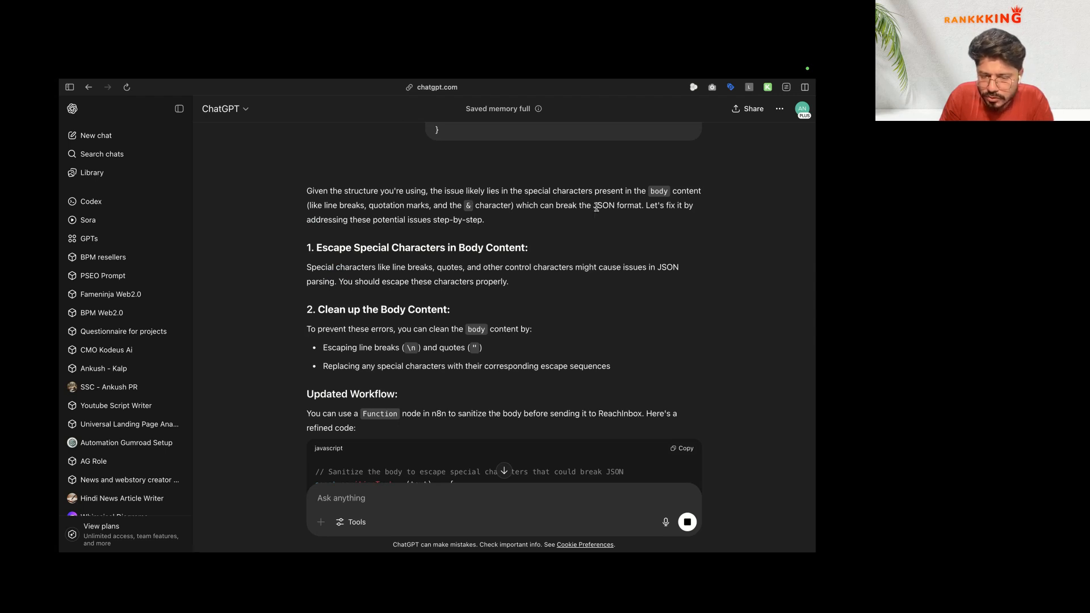
Step: Copy the reply's sanitizeText script and return to the n8n workflow
scroll(580, 262, "down", 10)
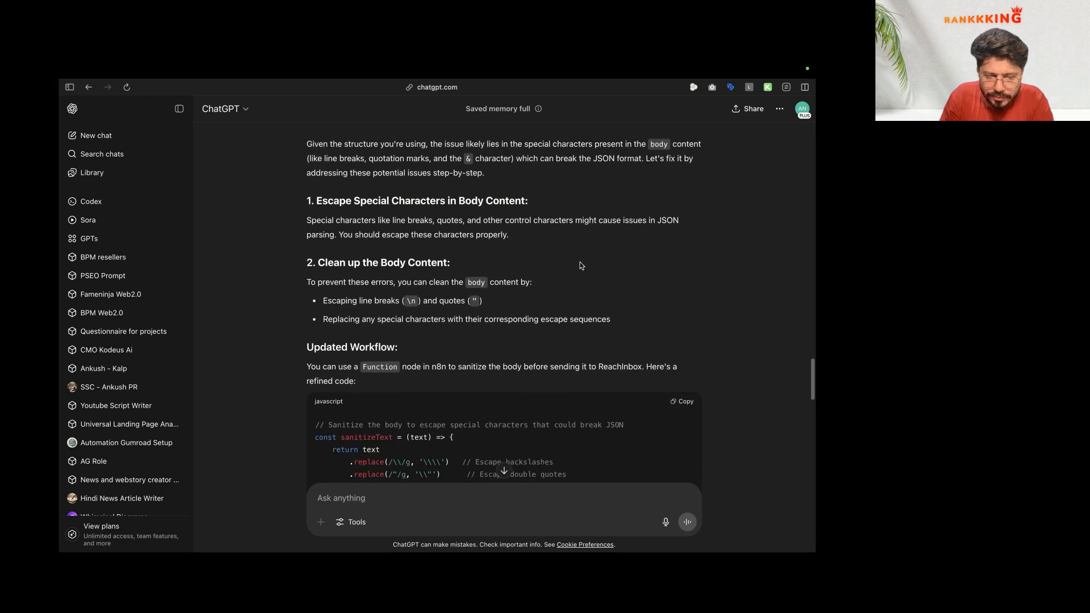
scroll(415, 241, "up", 5)
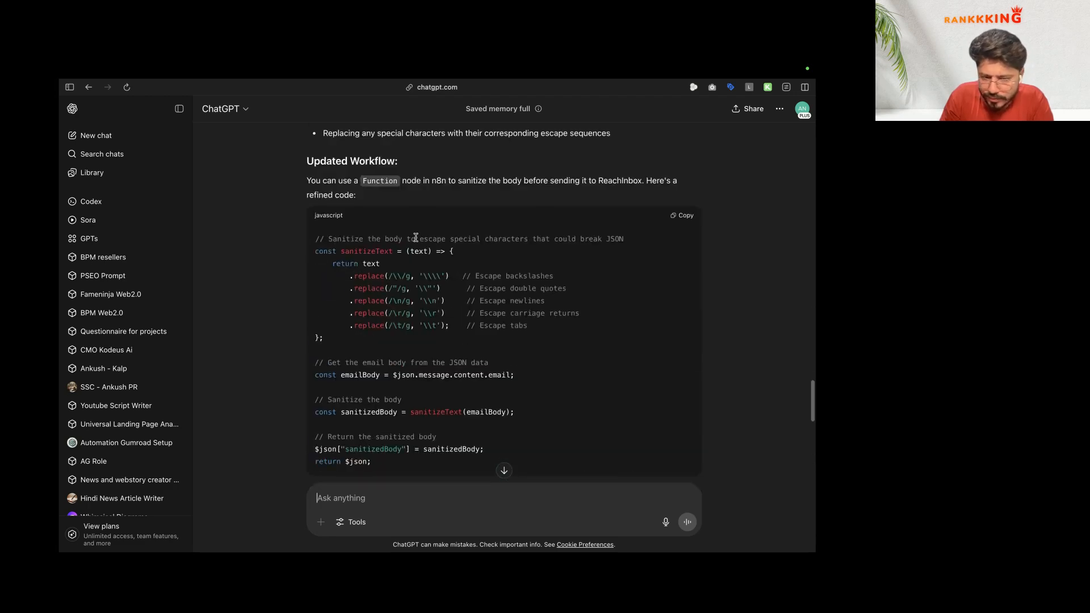
left_click(685, 217)
key("ctrl+Right")
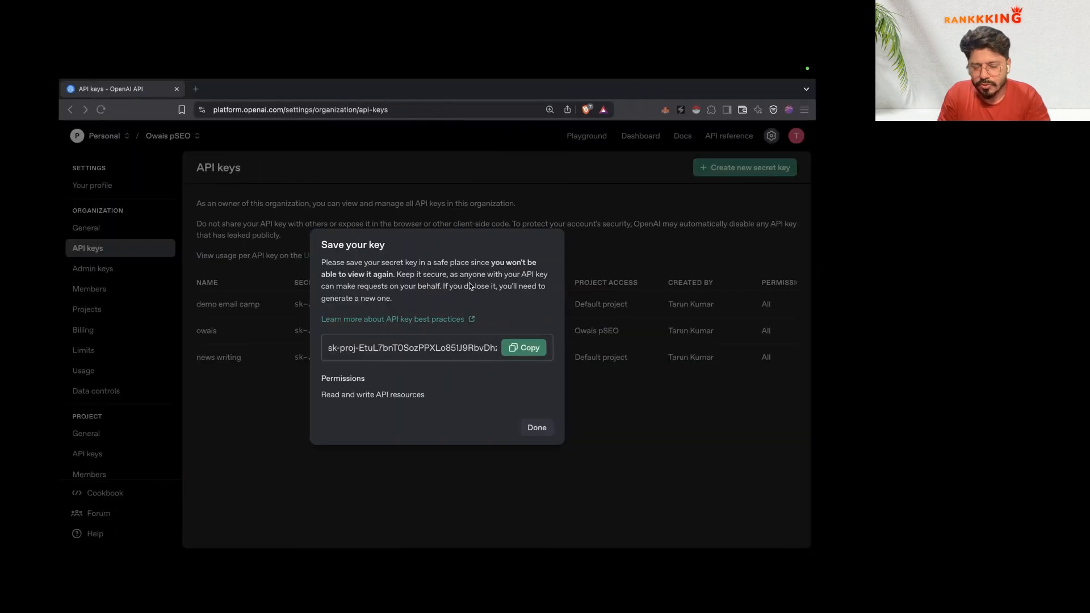
key("ctrl+Left")
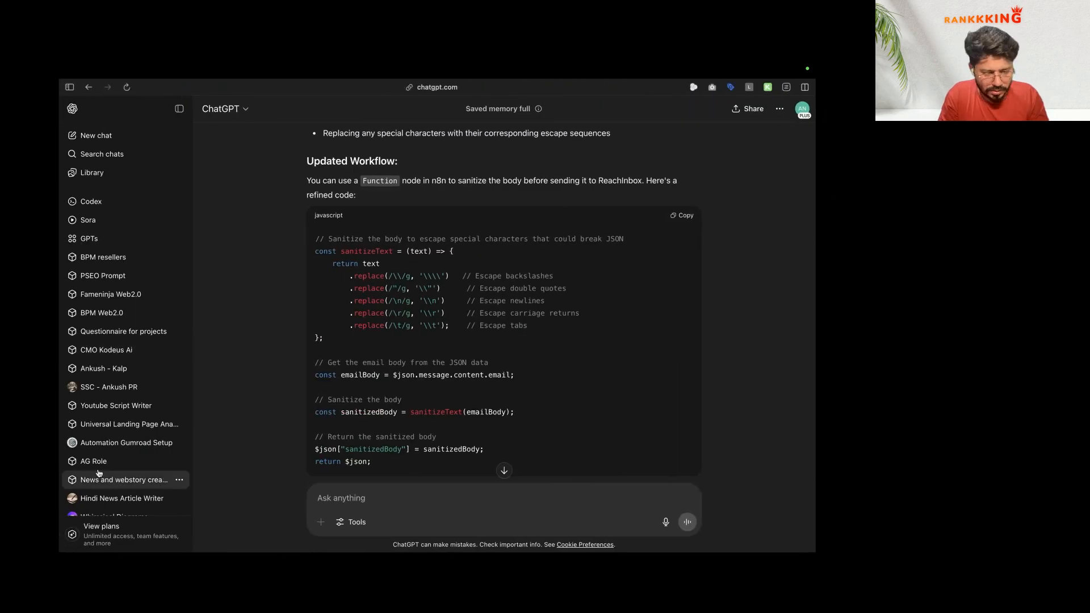
mouse_move(59, 481)
left_click(126, 472)
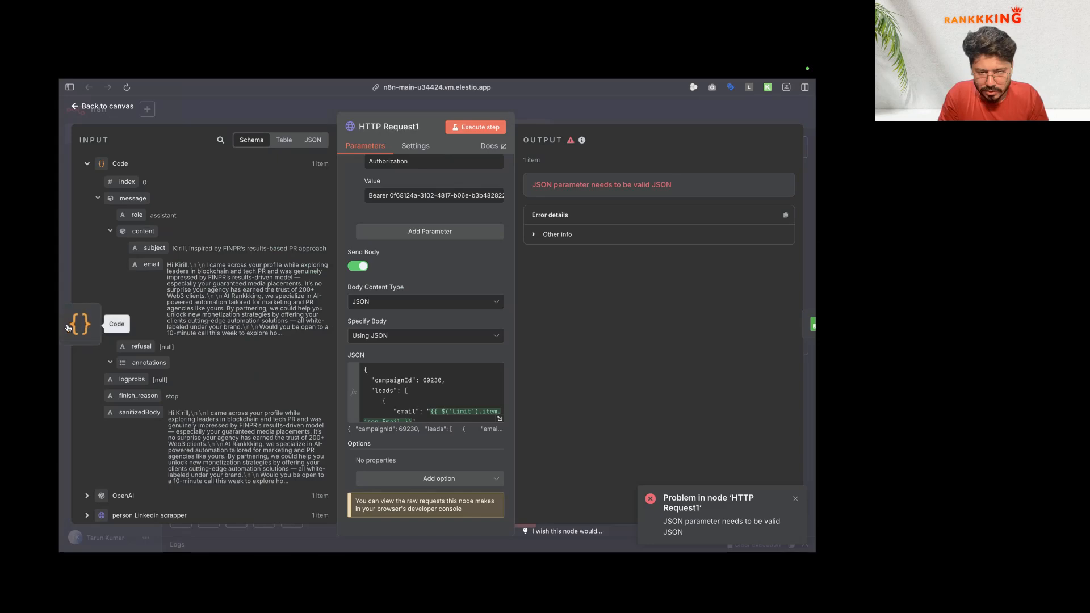
Step: Replace the Code node's script with the copied sanitizeText script
left_click(77, 325)
left_click(332, 285)
key("ctrl+a")
key("ctrl+v")
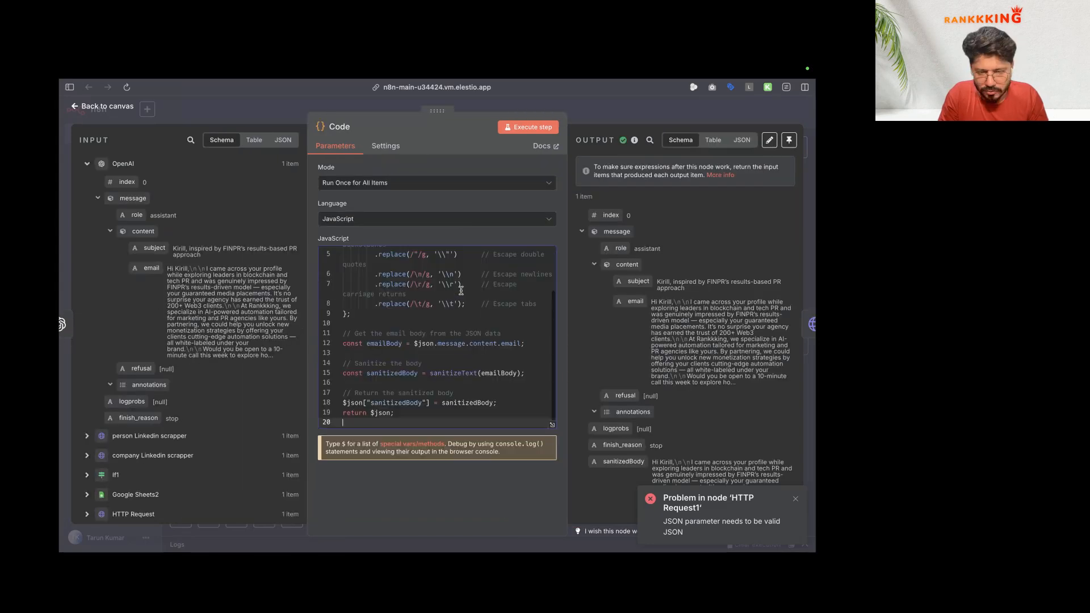
scroll(433, 296, "up", 2)
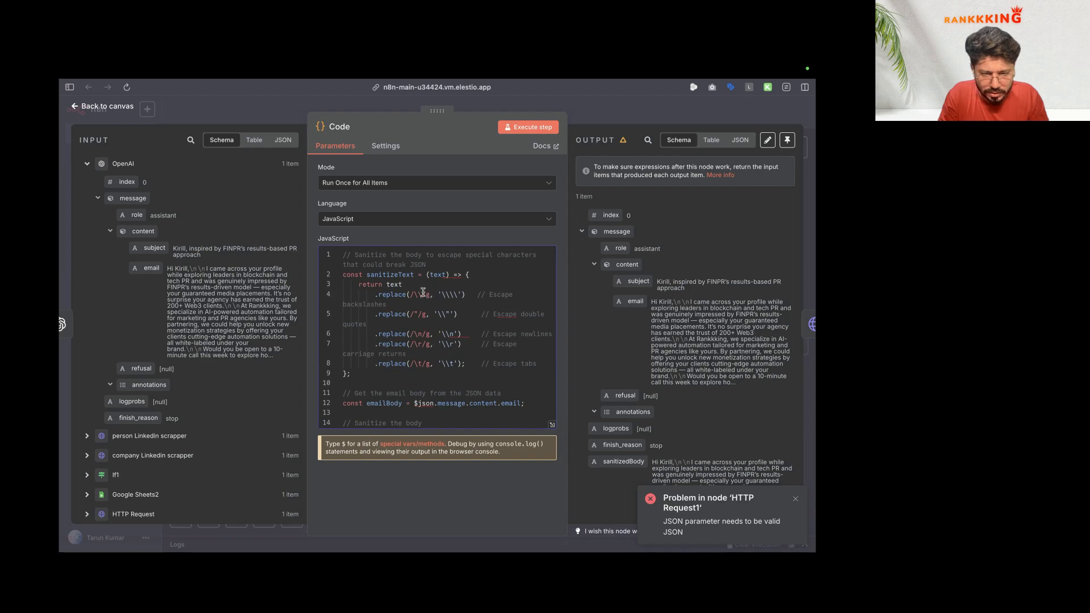
left_click(107, 106)
double_click(321, 174)
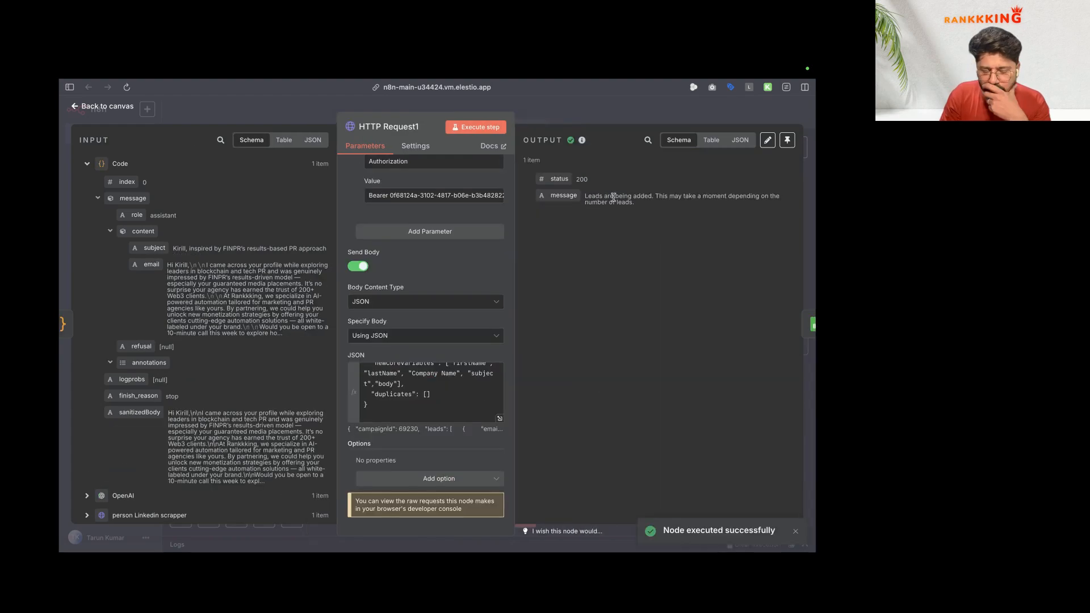
Step: Reload the ReachInbox leads and inspect the FINPR lead's body and subject in Lead Details
key("ctrl+Left")
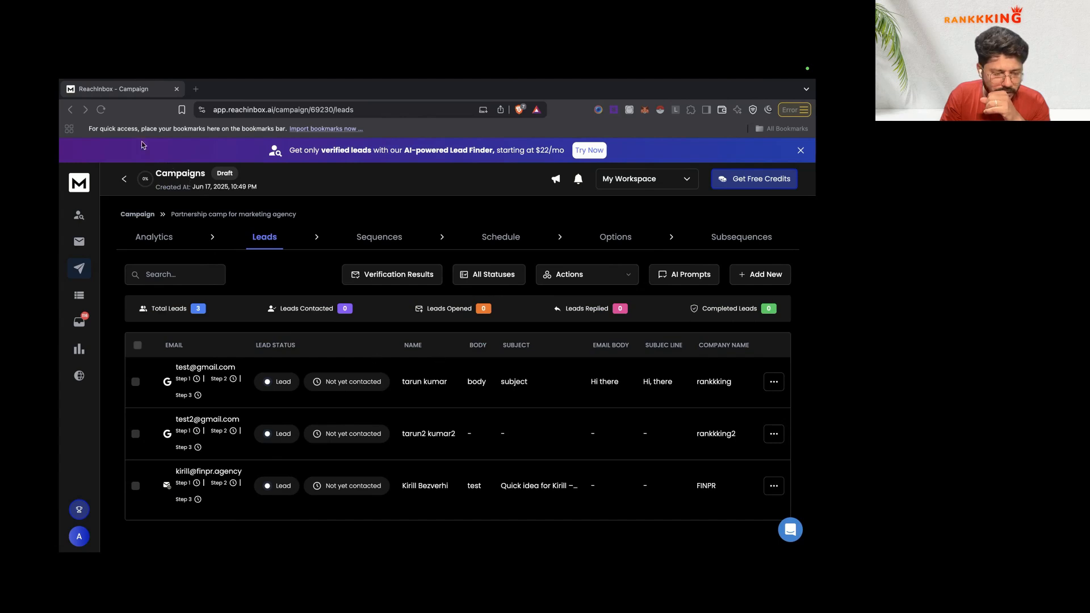
key("super+r")
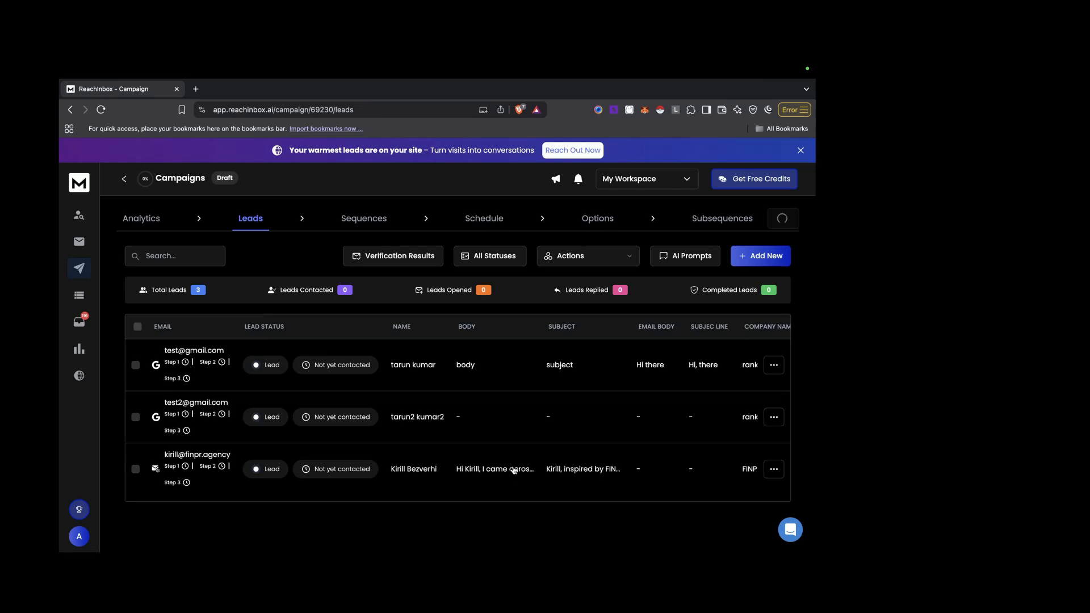
left_click(774, 469)
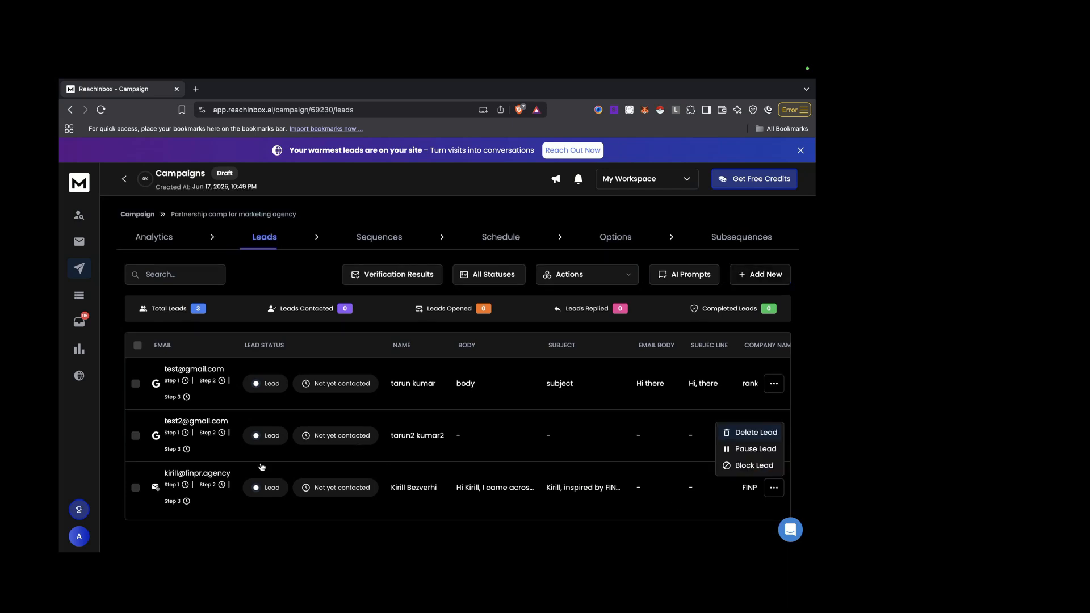
left_click(199, 475)
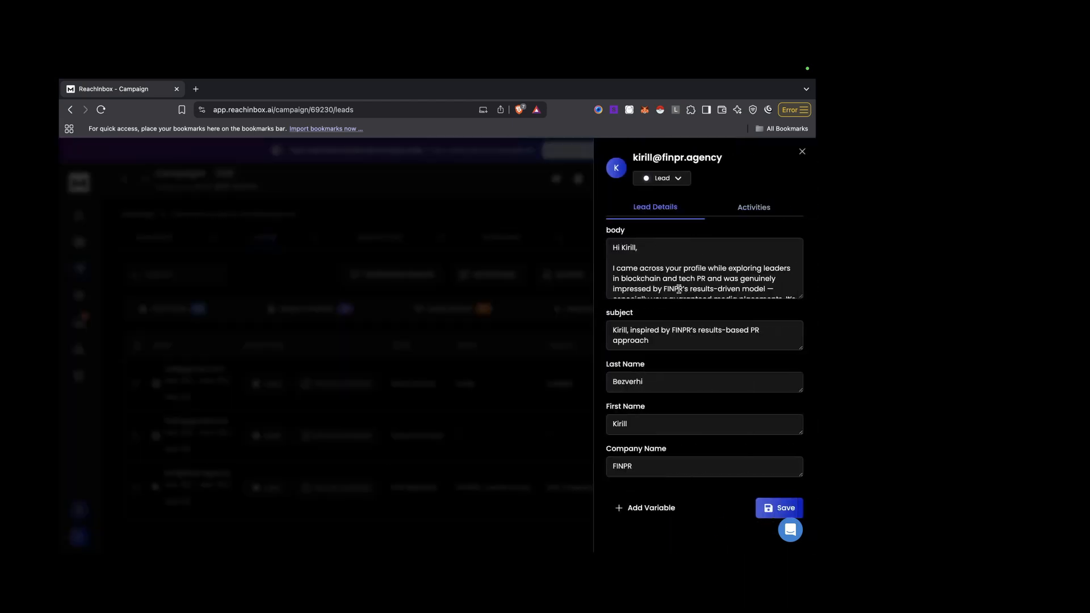
scroll(683, 275, "down", 10)
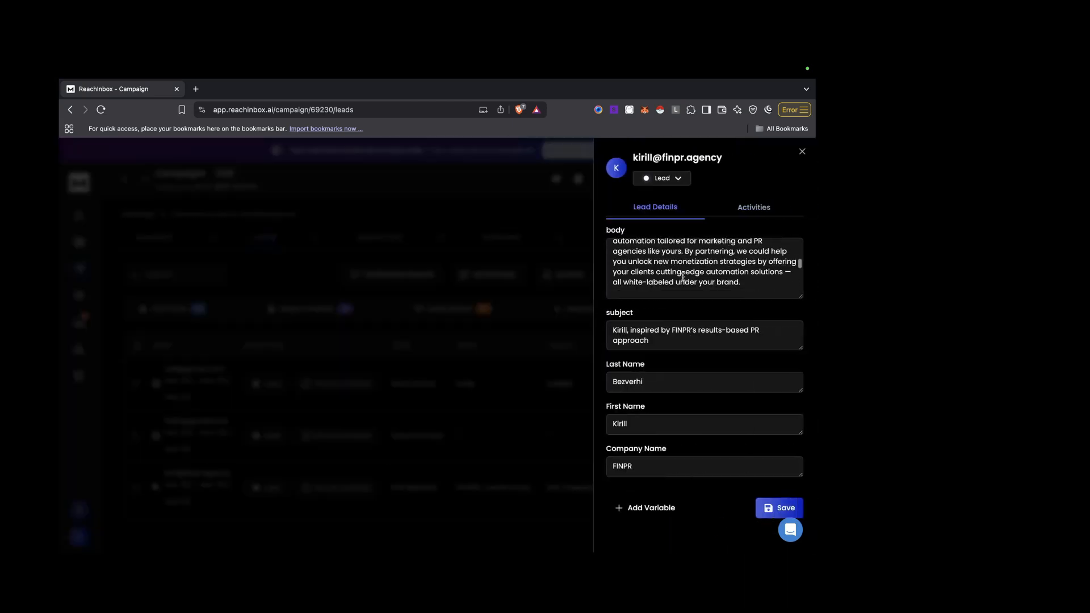
scroll(683, 277, "down", 5)
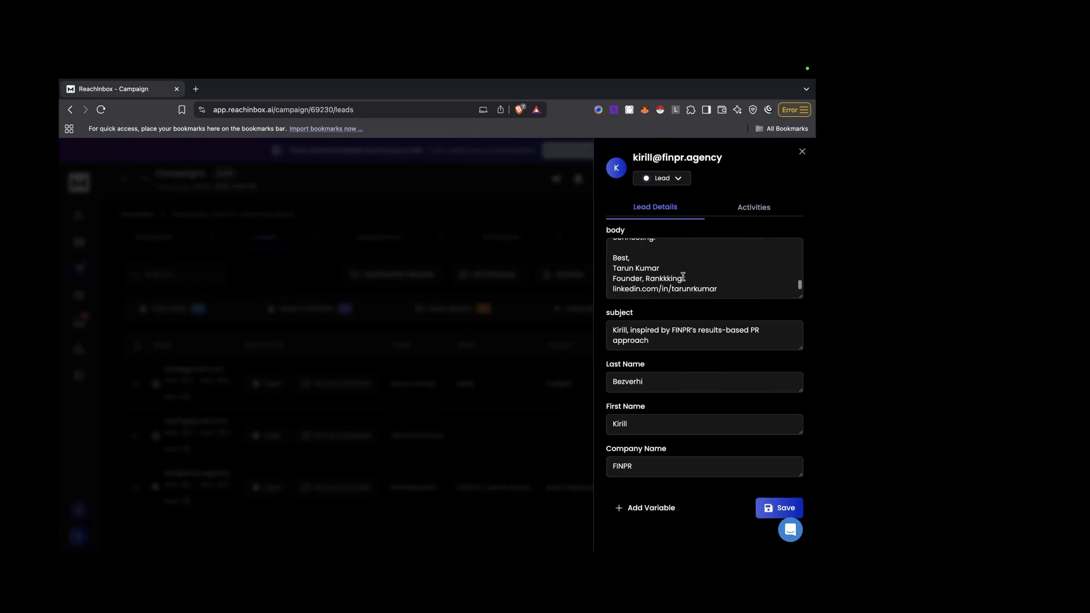
scroll(683, 276, "up", 15)
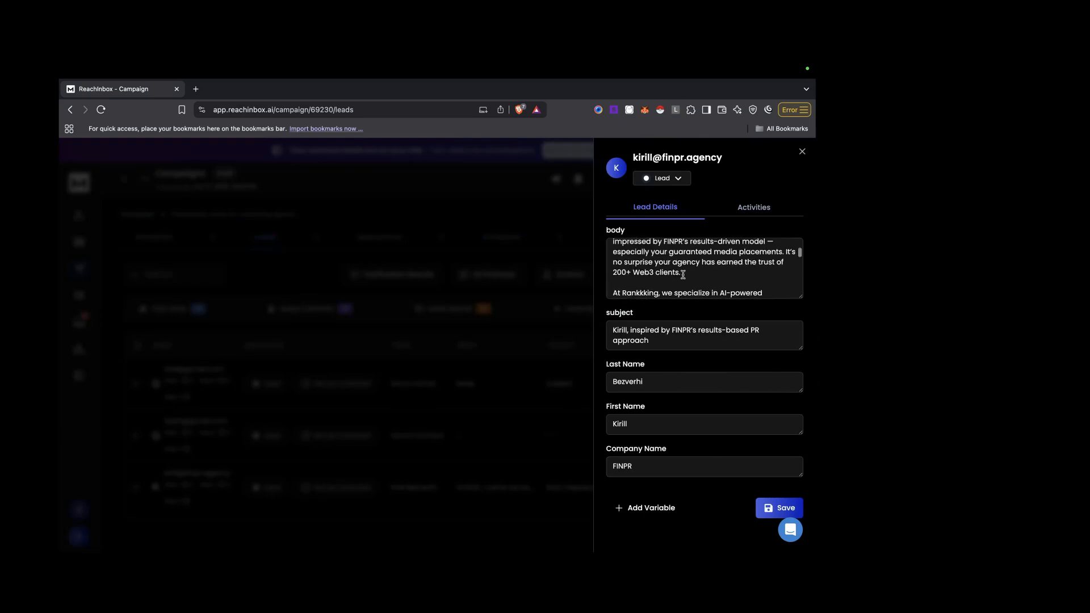
left_click(669, 340)
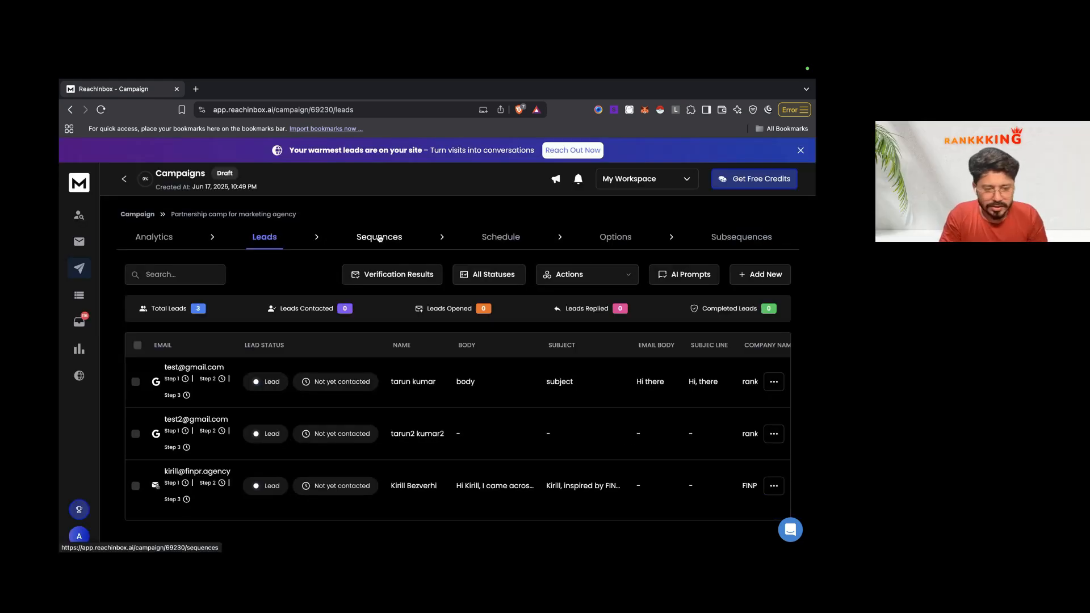
Step: In the campaign's email sequence, replace the Step 1 subject with the subject variable
left_click(379, 238)
key("ctrl+a")
key("BackSpace")
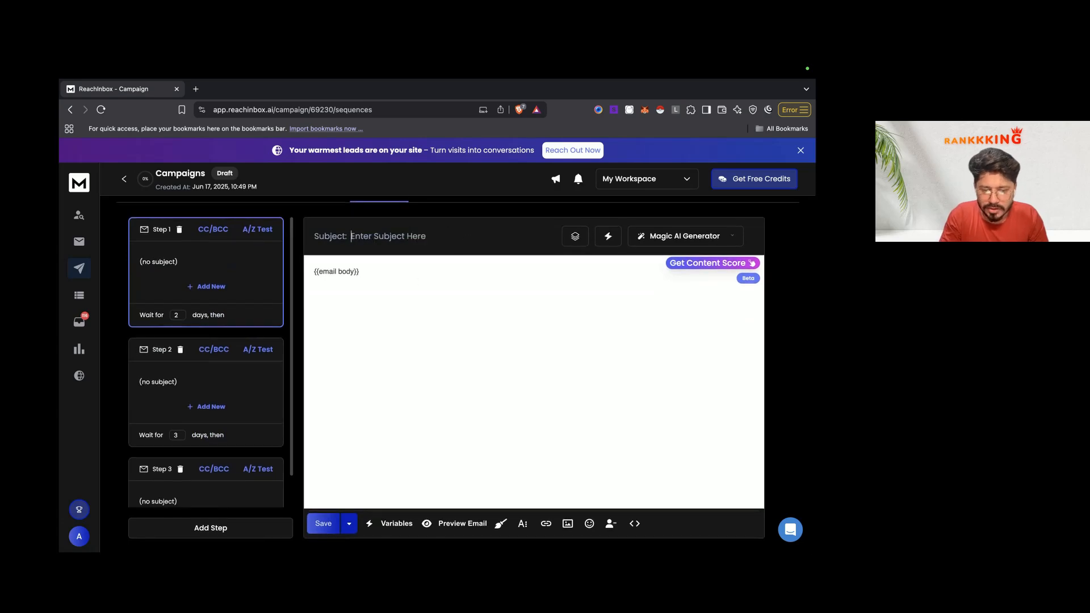
left_click(576, 238)
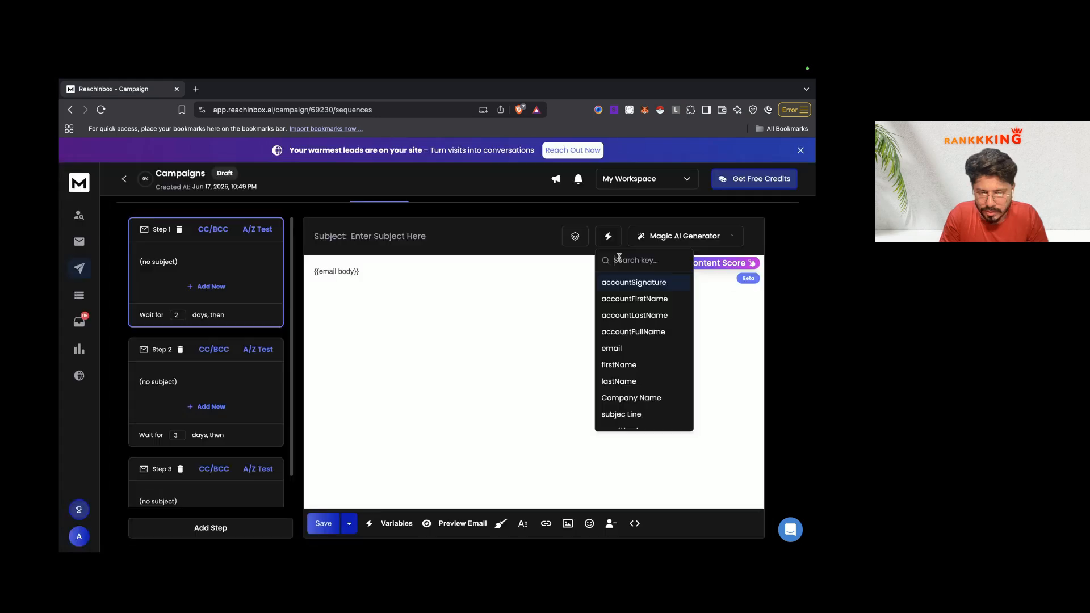
type("subj")
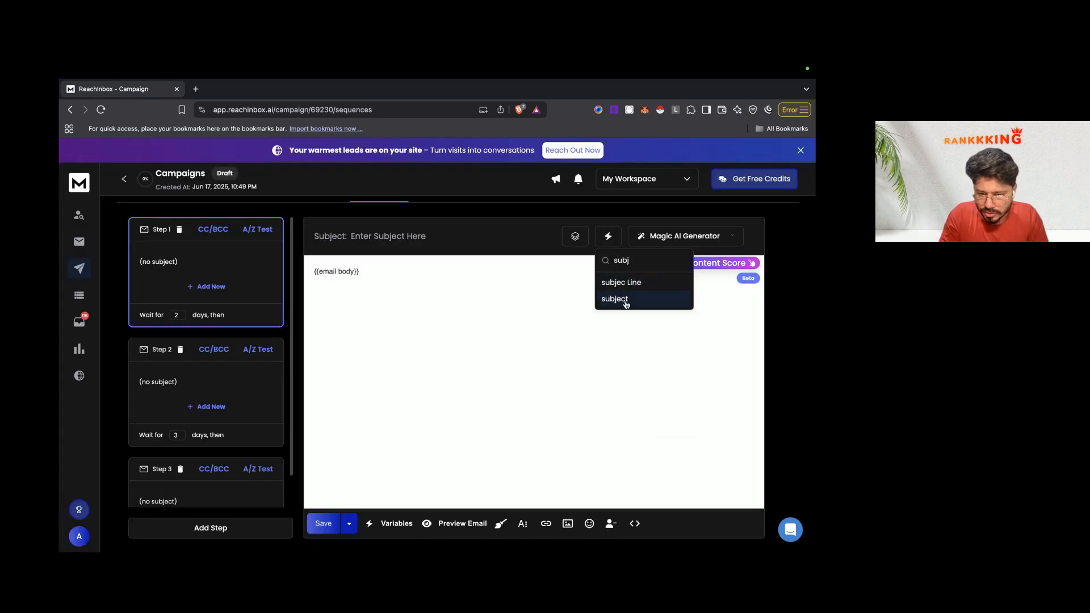
left_click(614, 299)
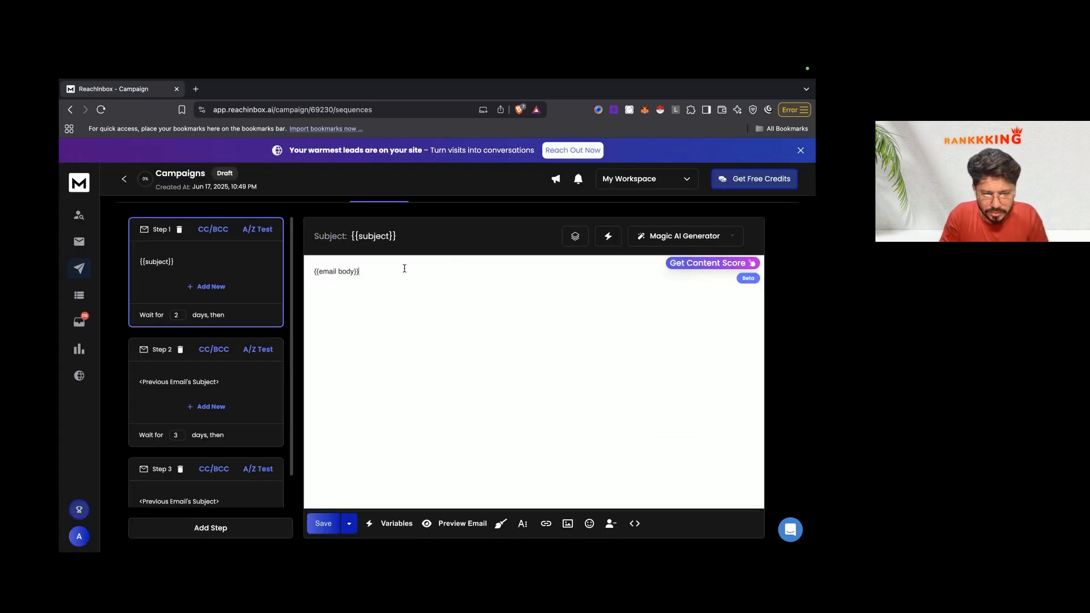
Step: Replace the email body with the body variable and preview the personalized email
key("ctrl+a")
key("BackSpace")
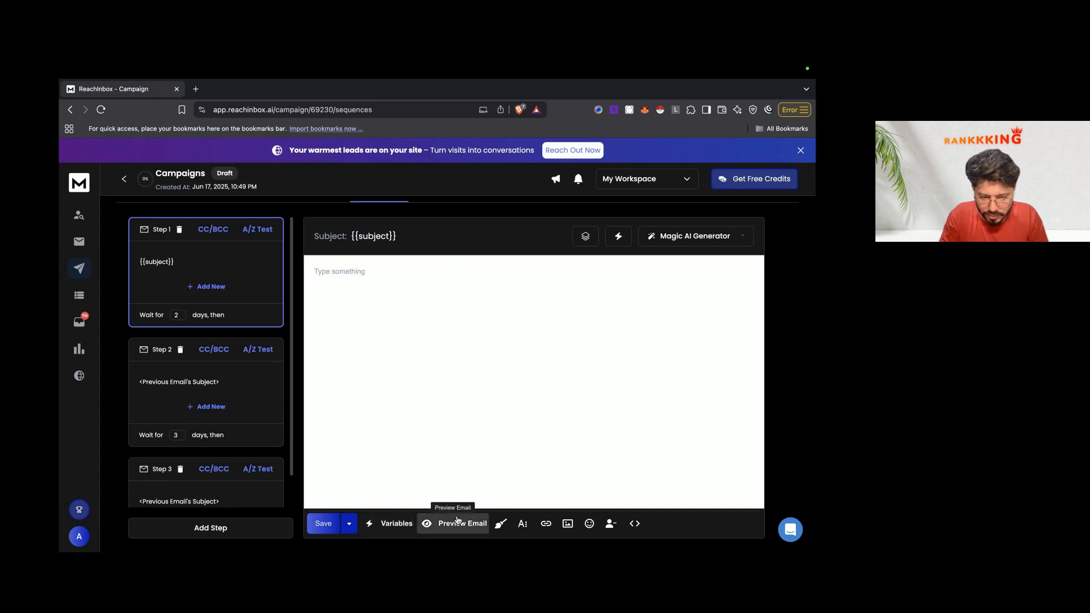
left_click(392, 523)
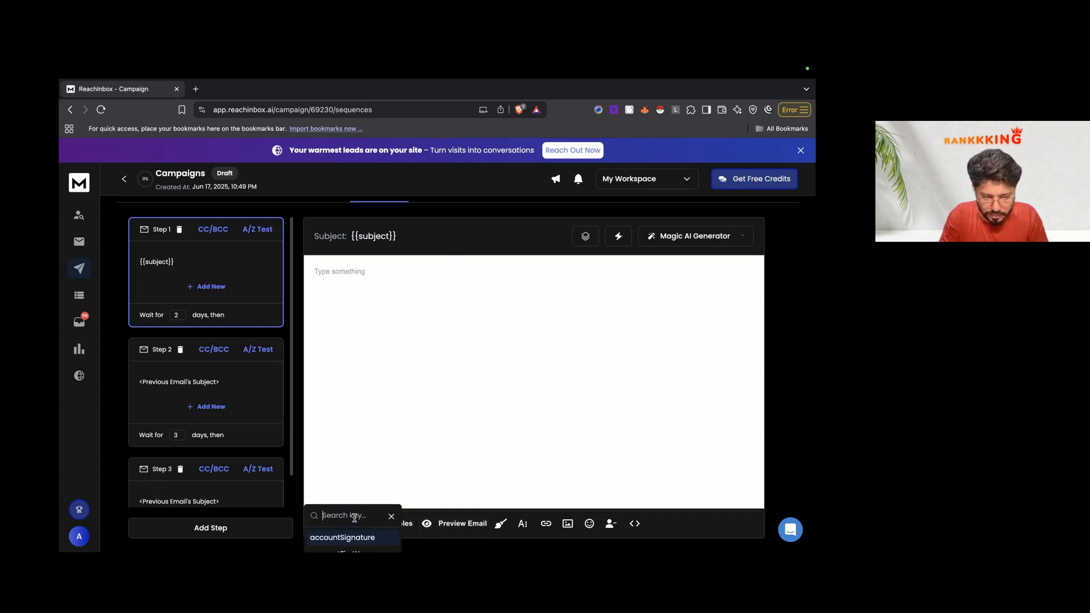
type("body")
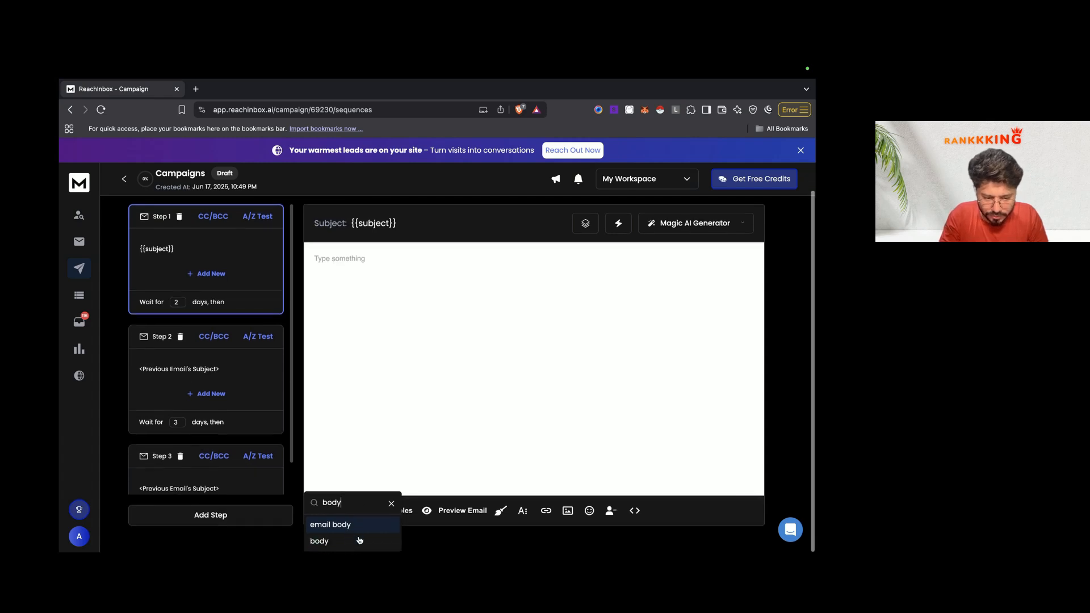
left_click(352, 541)
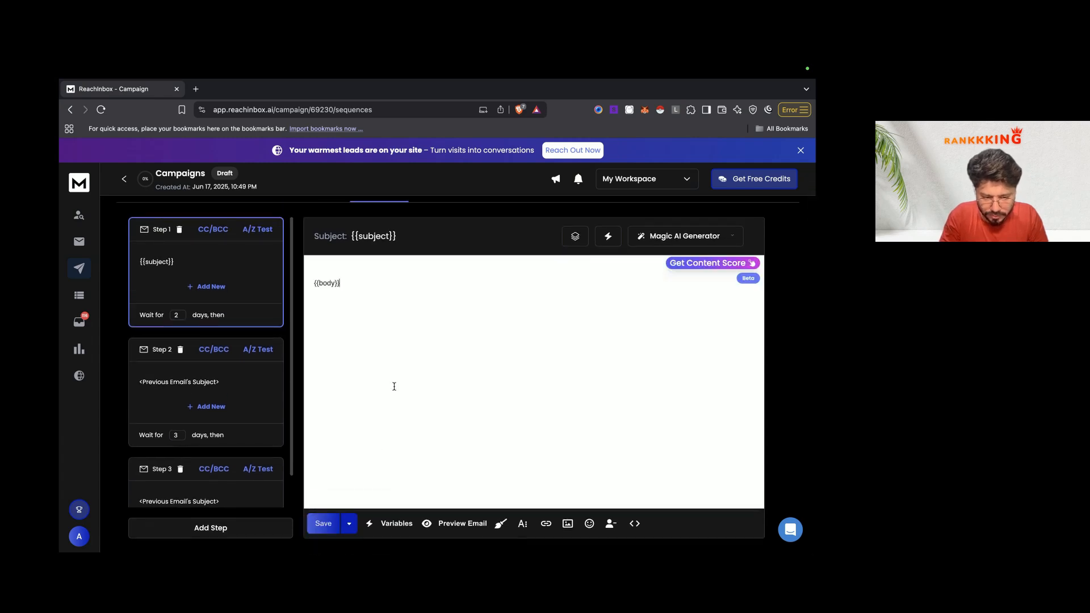
left_click(463, 522)
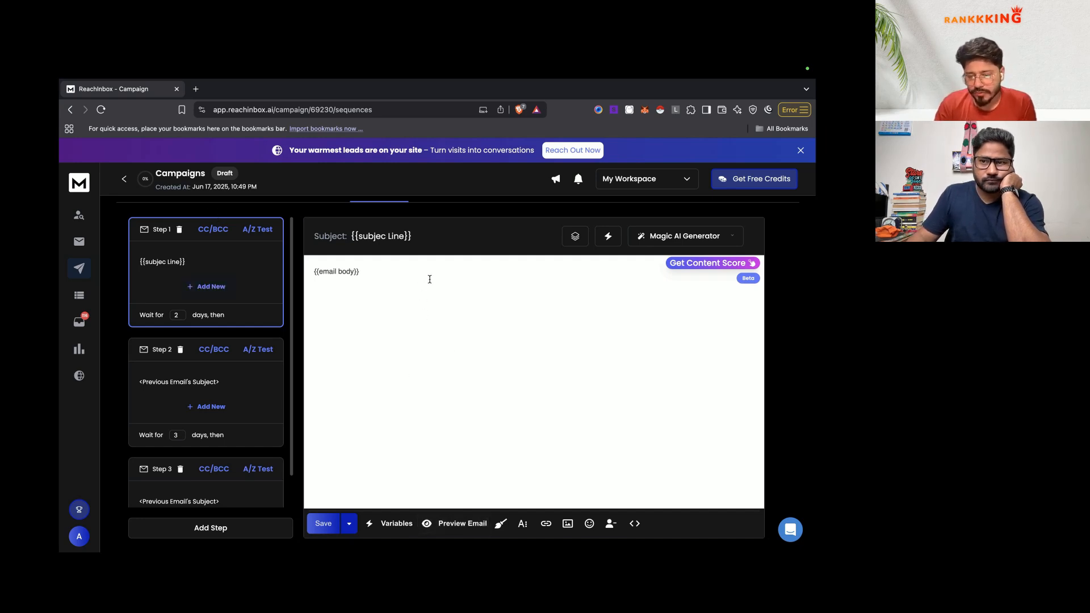
left_click(461, 523)
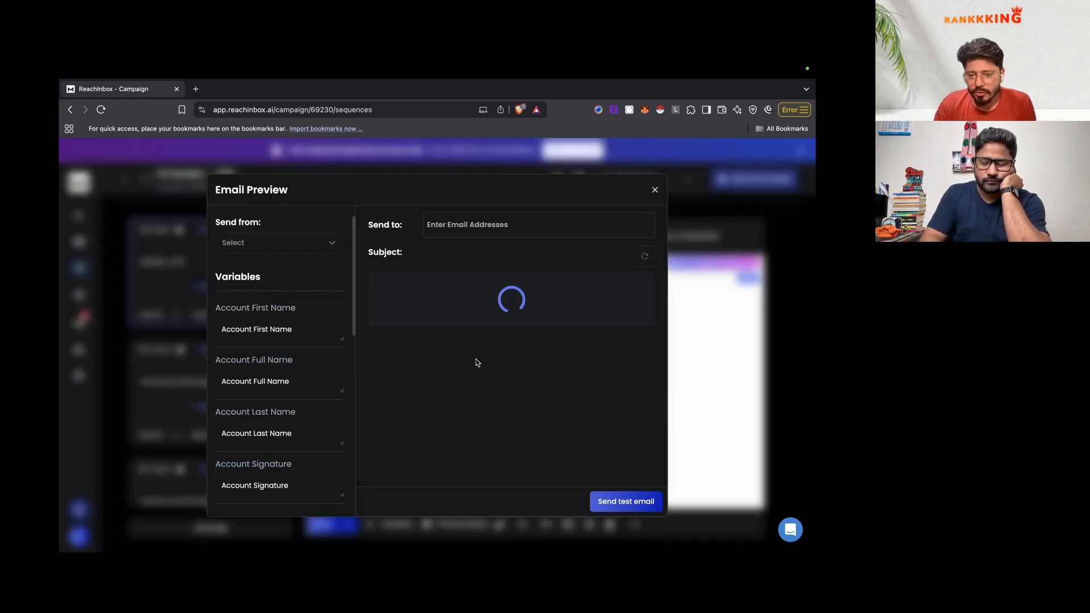
left_click(504, 231)
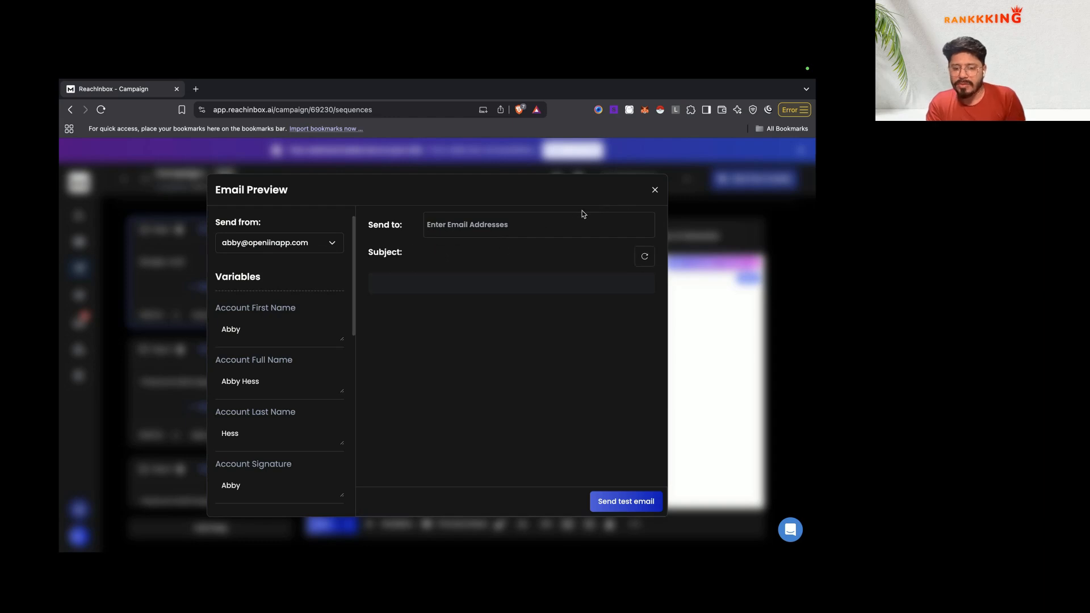
left_click(655, 192)
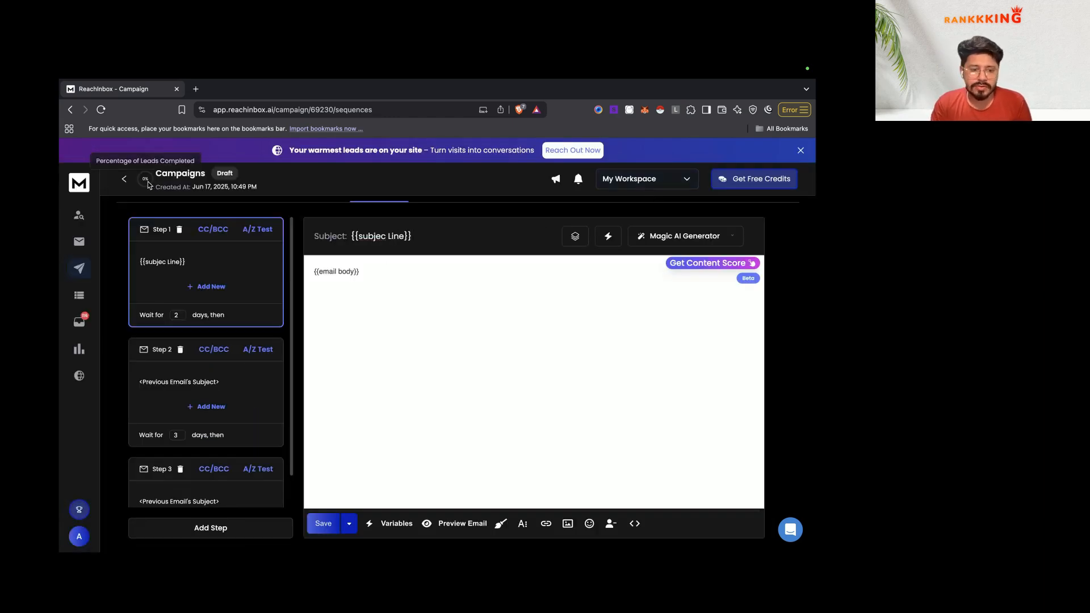
left_click(124, 179)
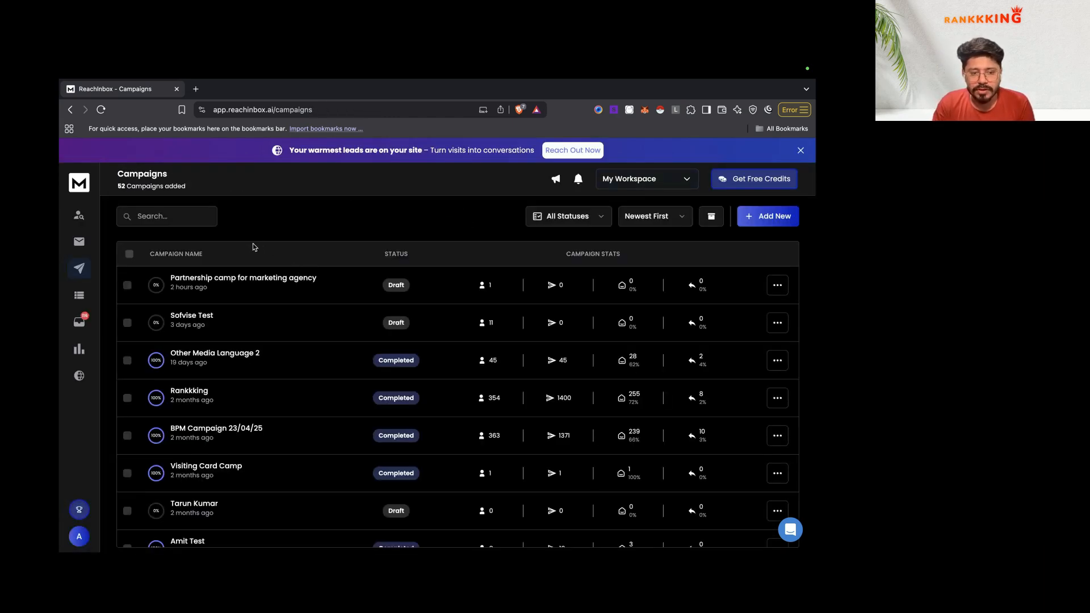
left_click(221, 278)
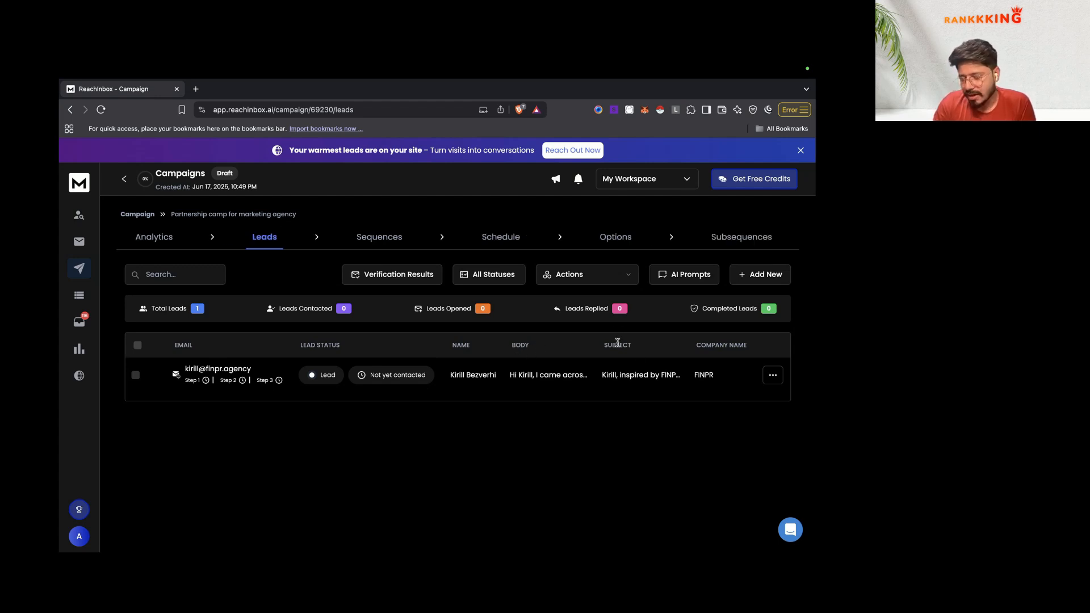
left_click(377, 237)
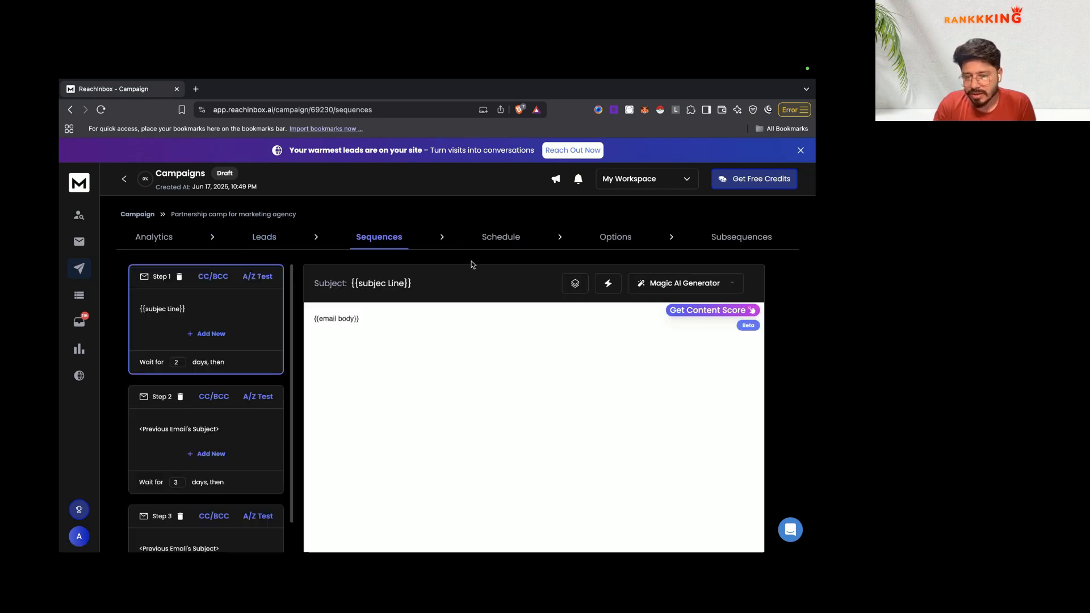
left_click(265, 237)
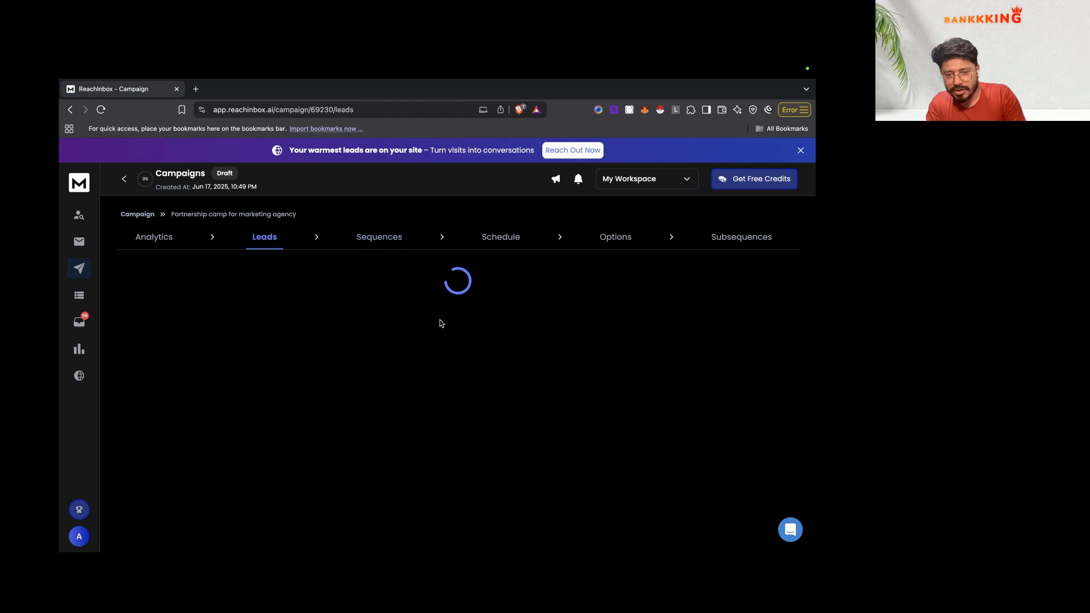
left_click_drag(267, 368, 183, 369)
left_click(533, 299)
key("alt+Left")
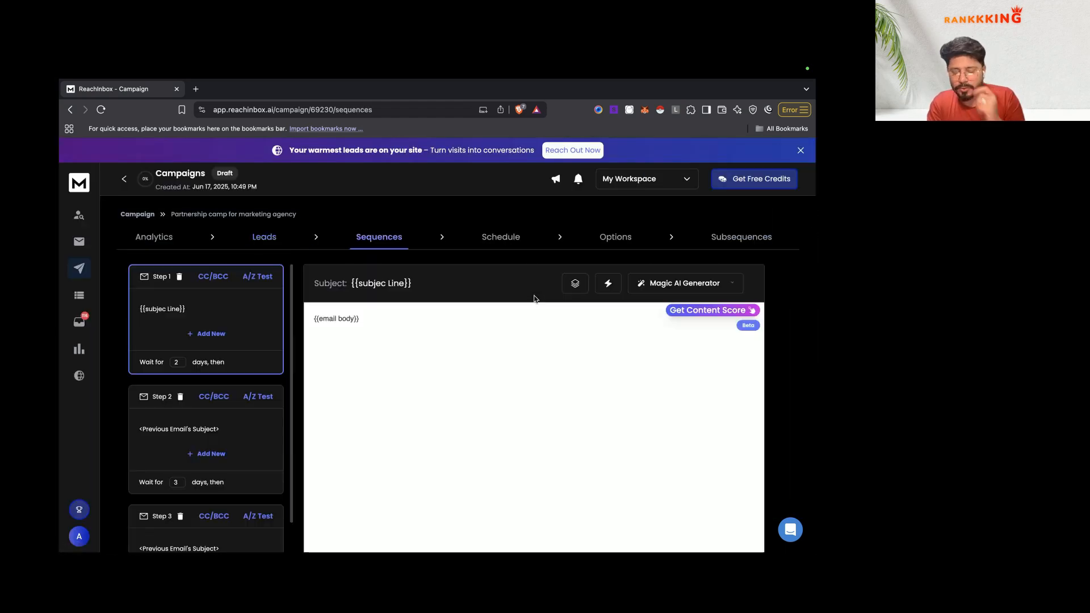
Step: Replace Step 1's old subject line with the {{subject}} variable
triple_click(445, 288)
key("BackSpace")
left_click(613, 284)
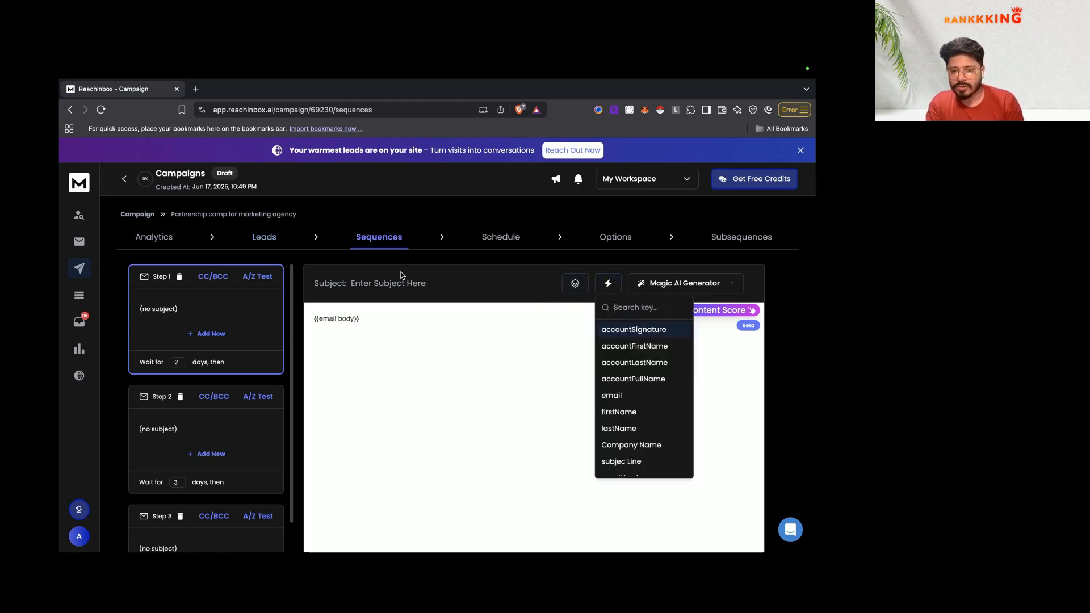
type("sube")
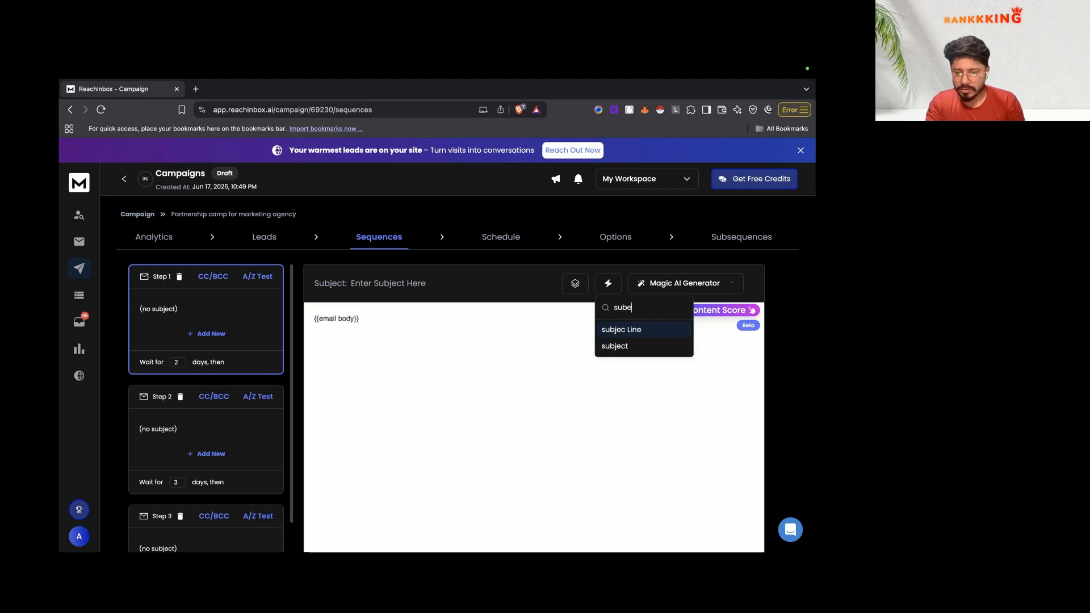
left_click(633, 347)
Step: Replace the {{email body}} placeholder with the {{body}} variable
triple_click(367, 328)
key("BackSpace")
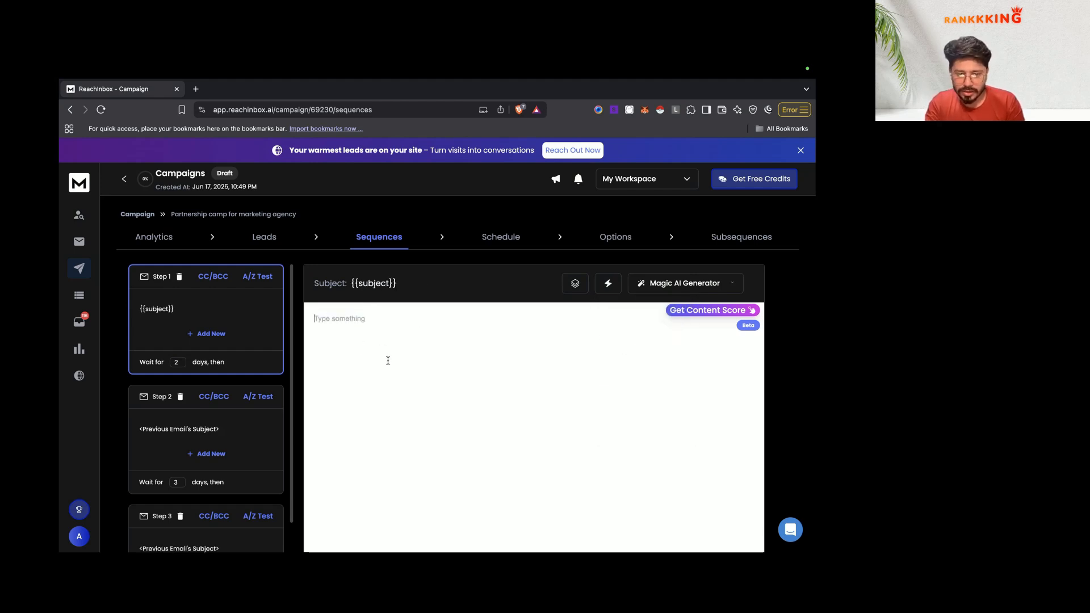
scroll(394, 420, "down", 2)
left_click(393, 523)
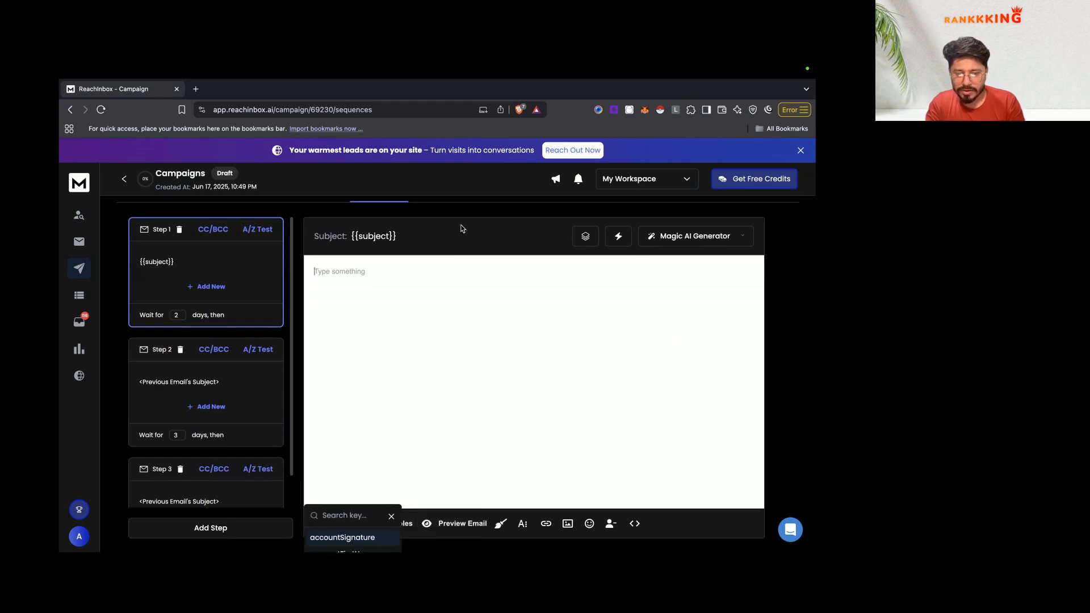
type("bo")
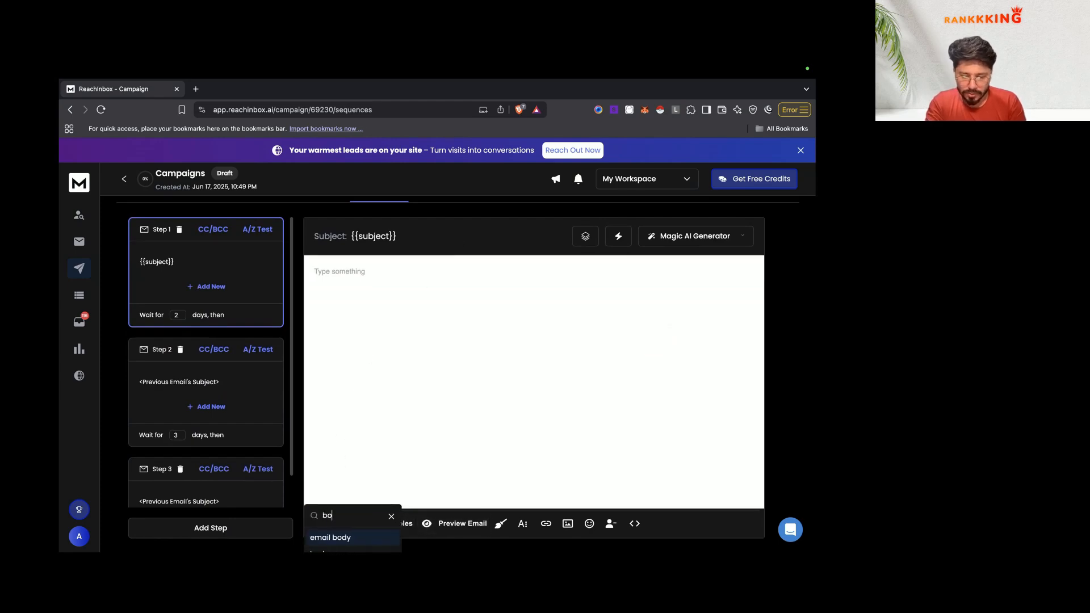
type("dy")
left_click(343, 540)
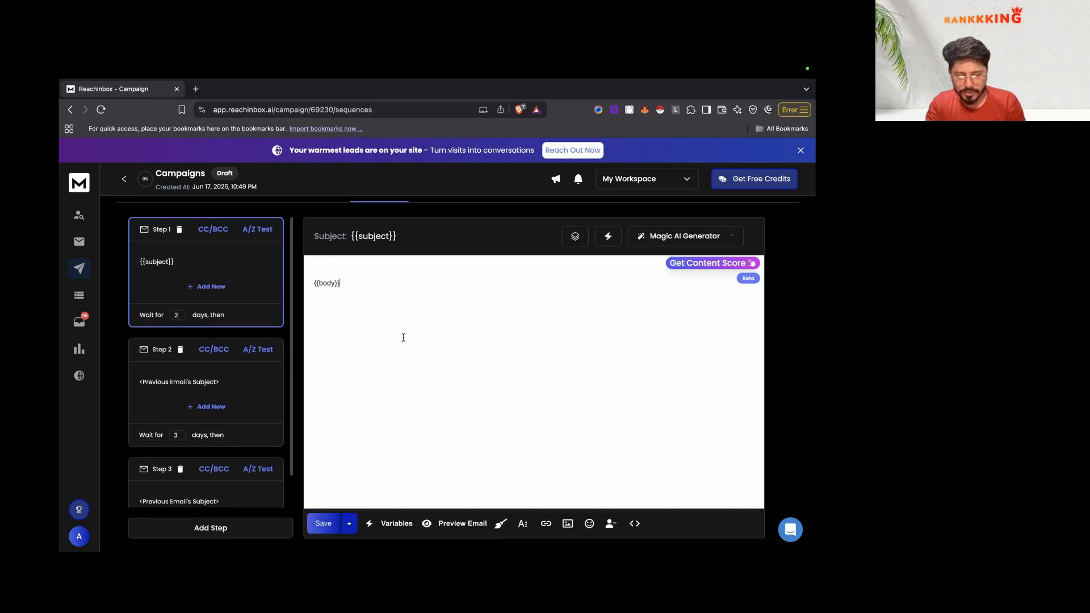
Step: Preview the personalized FINPR email and check its generated subject and body
left_click(454, 524)
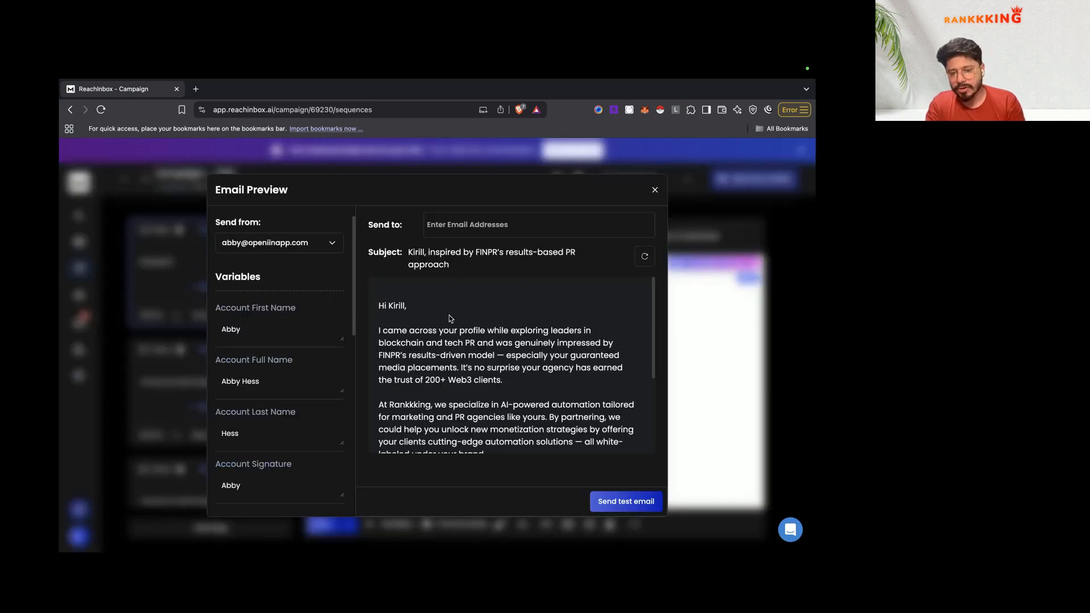
left_click_drag(411, 252, 490, 272)
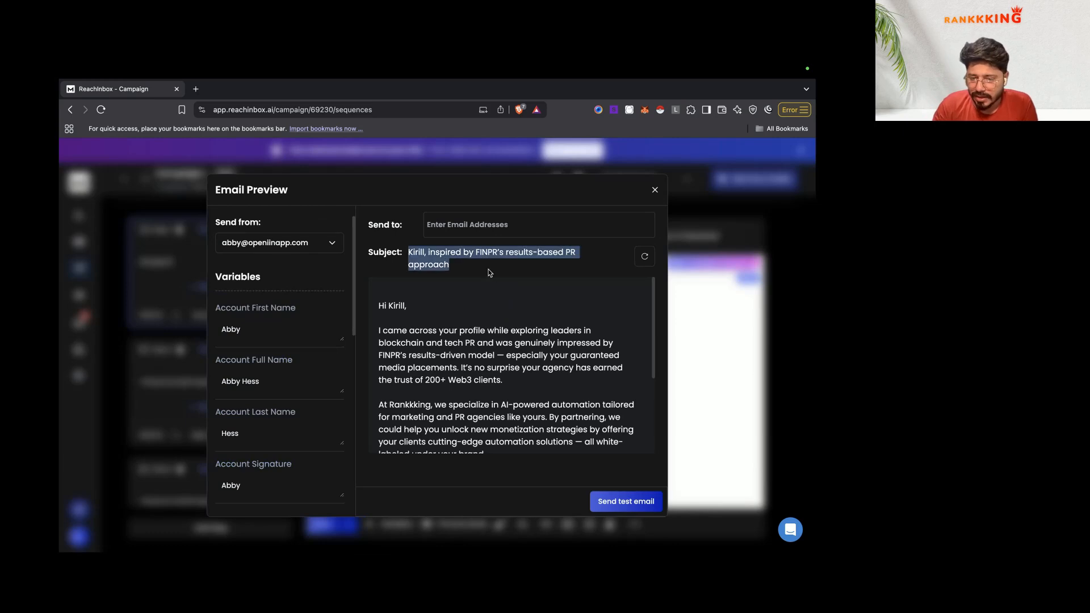
scroll(471, 339, "down", 5)
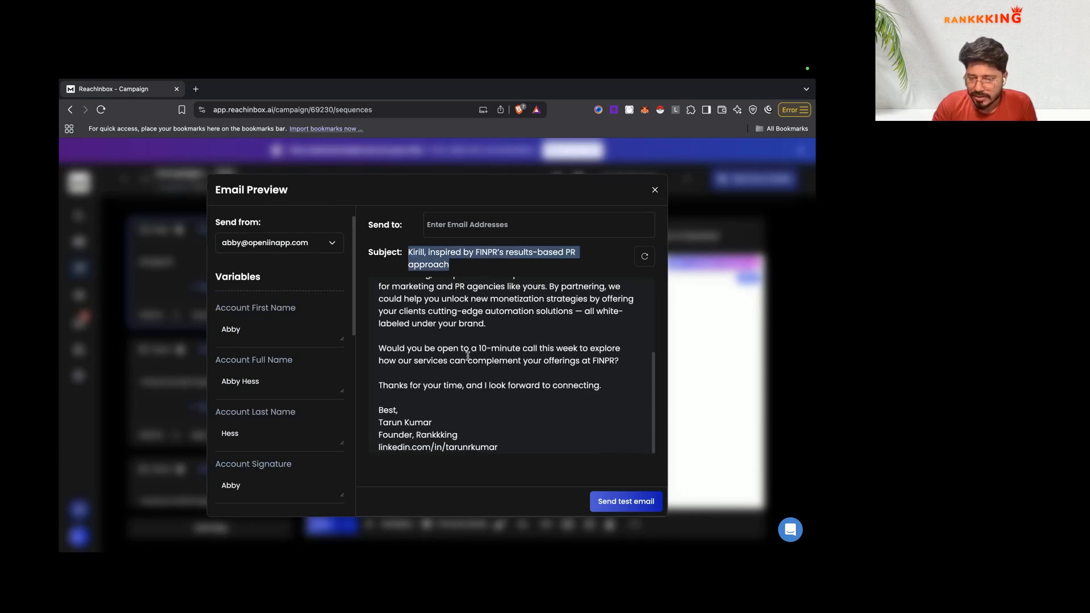
scroll(468, 355, "up", 3)
scroll(466, 355, "down", 3)
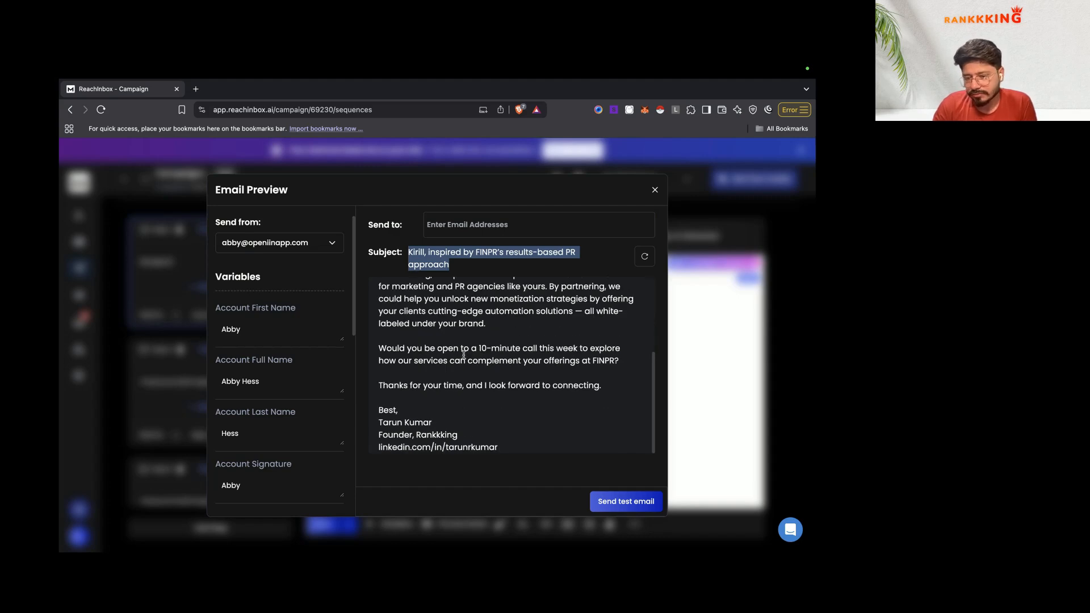
scroll(464, 355, "up", 3)
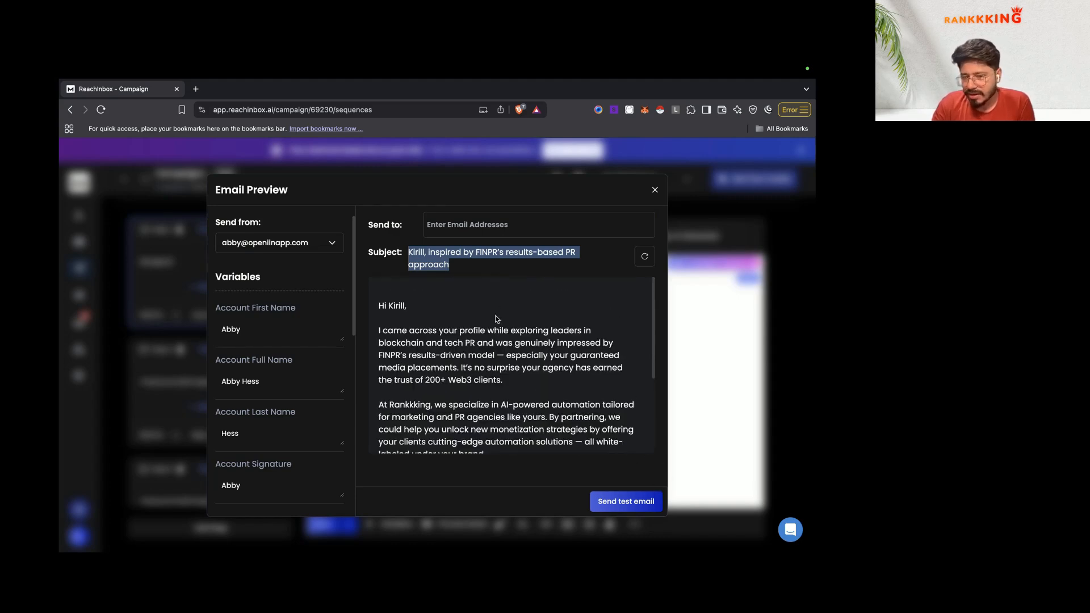
left_click(491, 232)
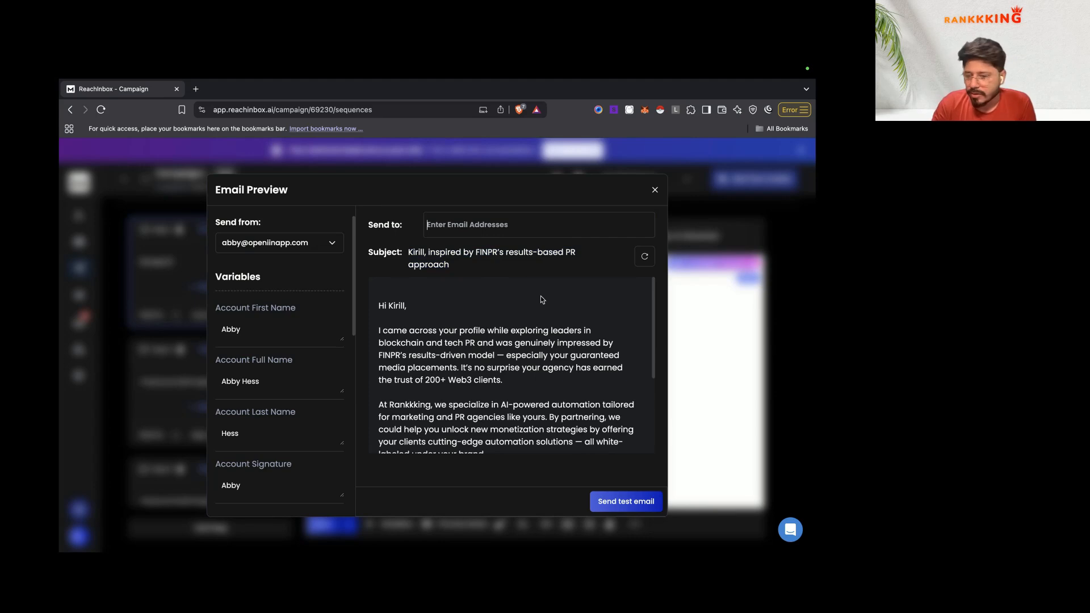
left_click(655, 190)
Step: Close n8n's HTTP Request1 node settings and return to the ReachInbox campaign sequence
scroll(329, 253, "up", 2)
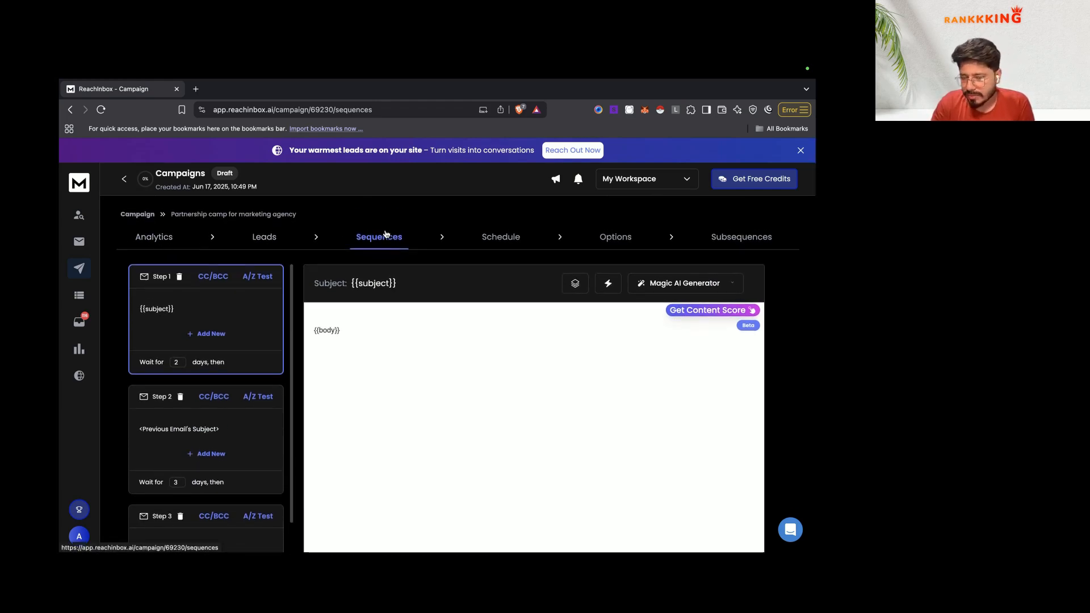
key("ctrl+Left")
key("ctrl+Right")
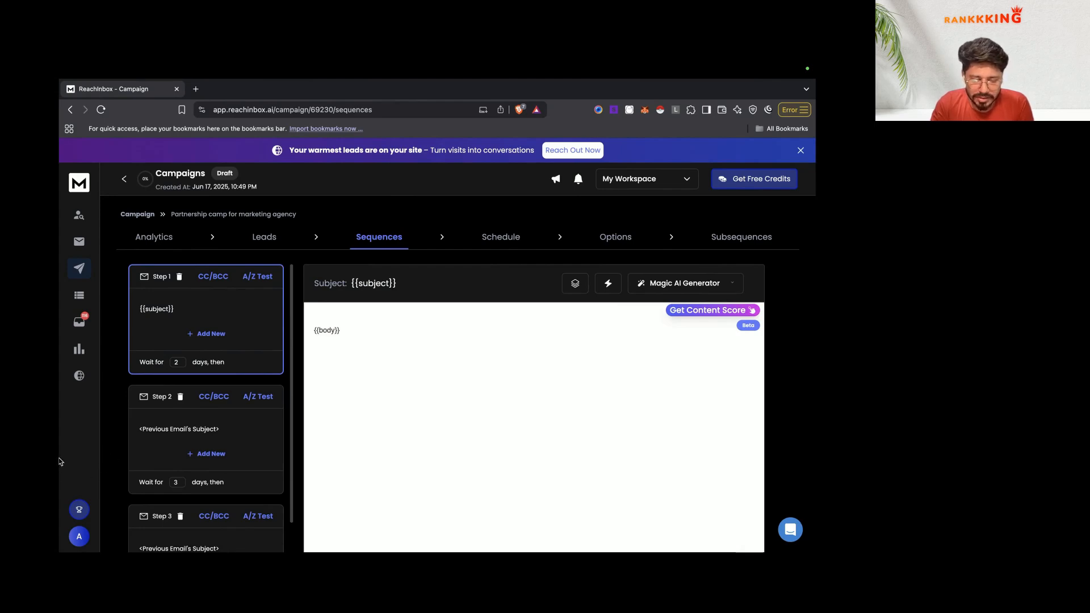
key("ctrl+Right")
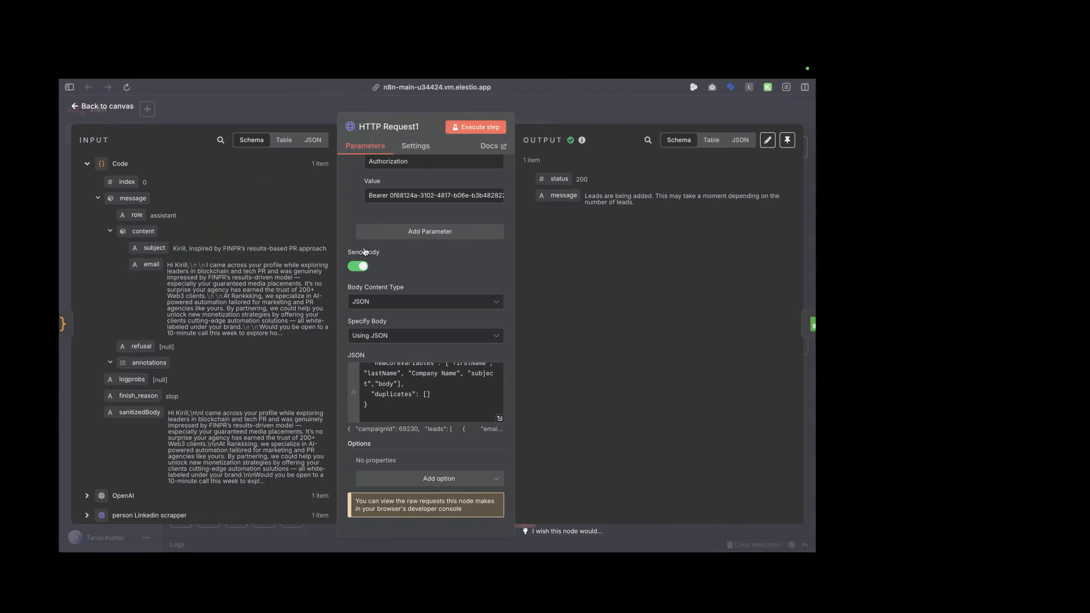
key("Escape")
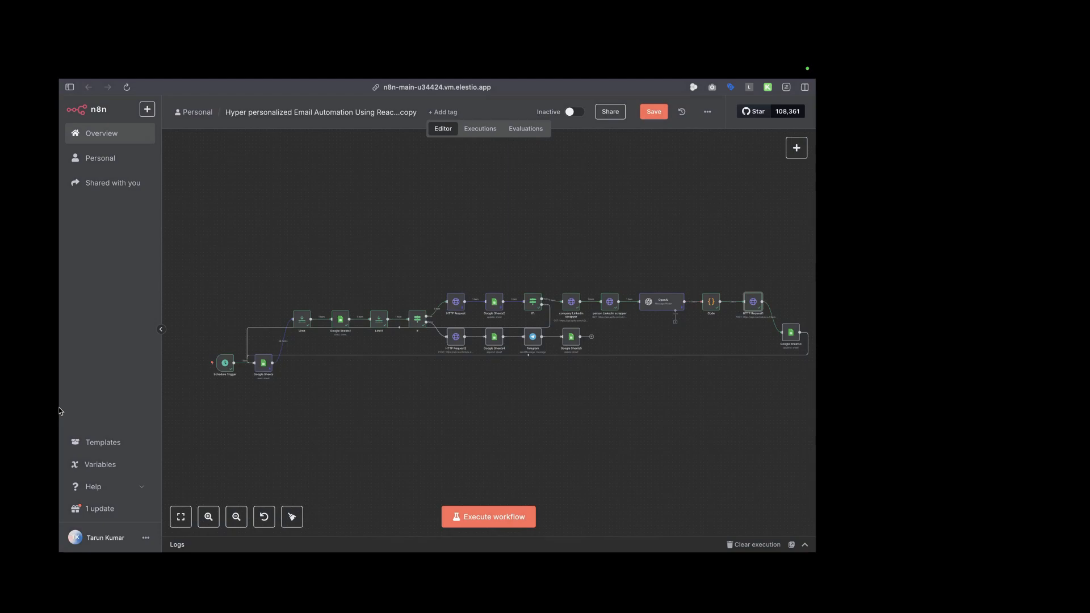
mouse_move(60, 404)
left_click(191, 416)
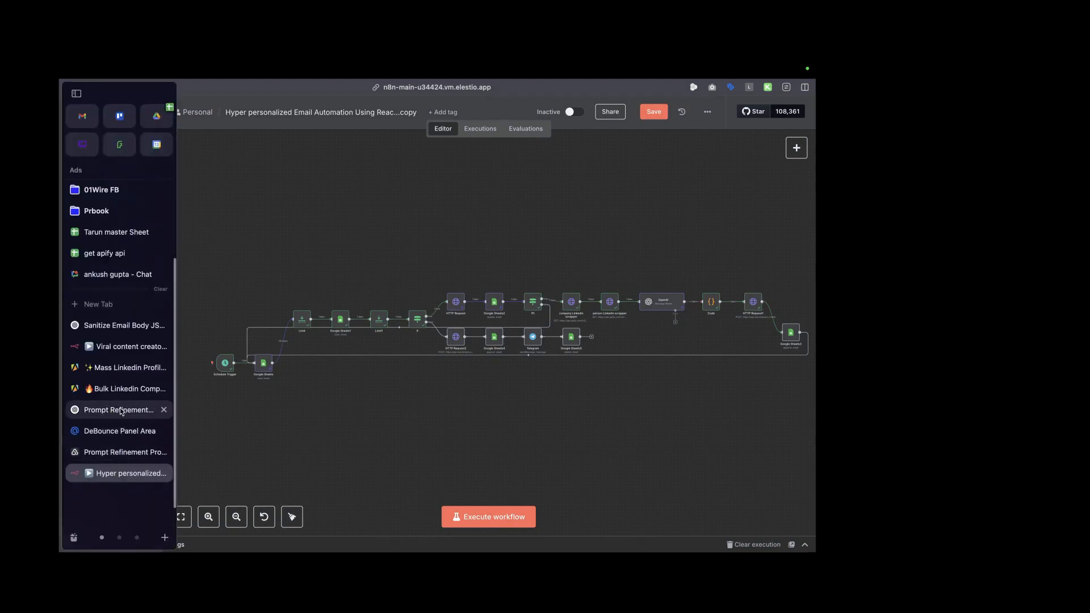
key("ctrl+Left")
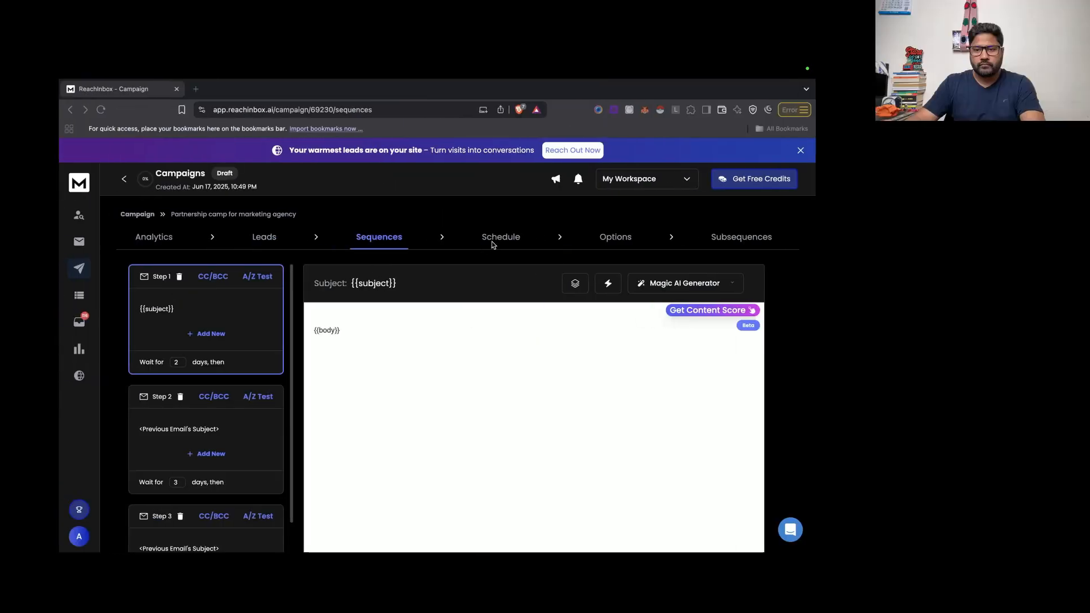
Step: Review the weekday 9 AM–6 PM schedule, then bring up the campaign's Options page
left_click(508, 241)
left_click(379, 238)
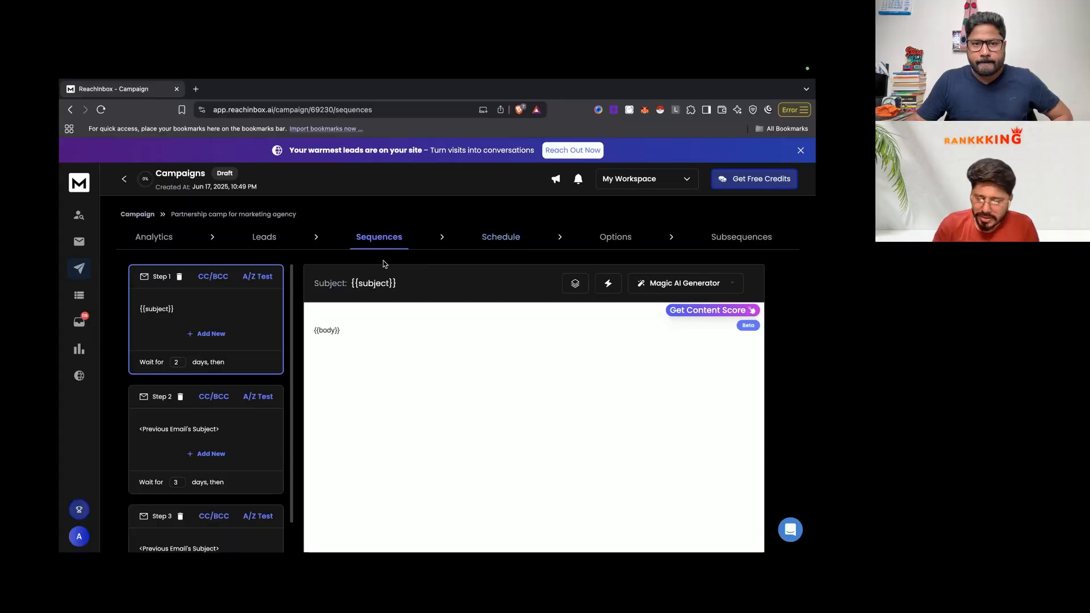
left_click(507, 239)
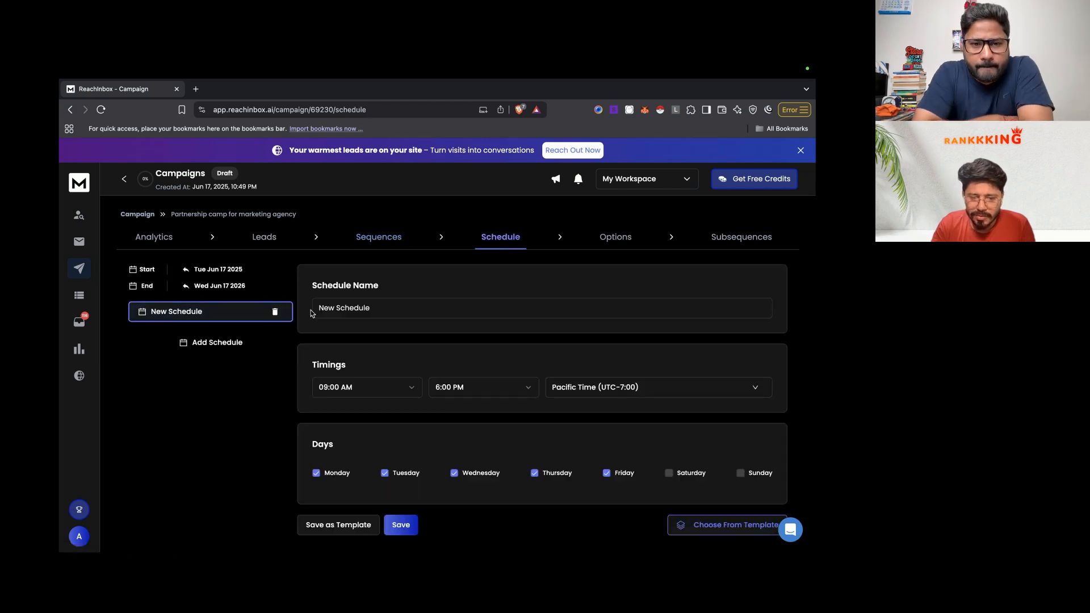
scroll(373, 357, "down", 1)
scroll(374, 359, "up", 1)
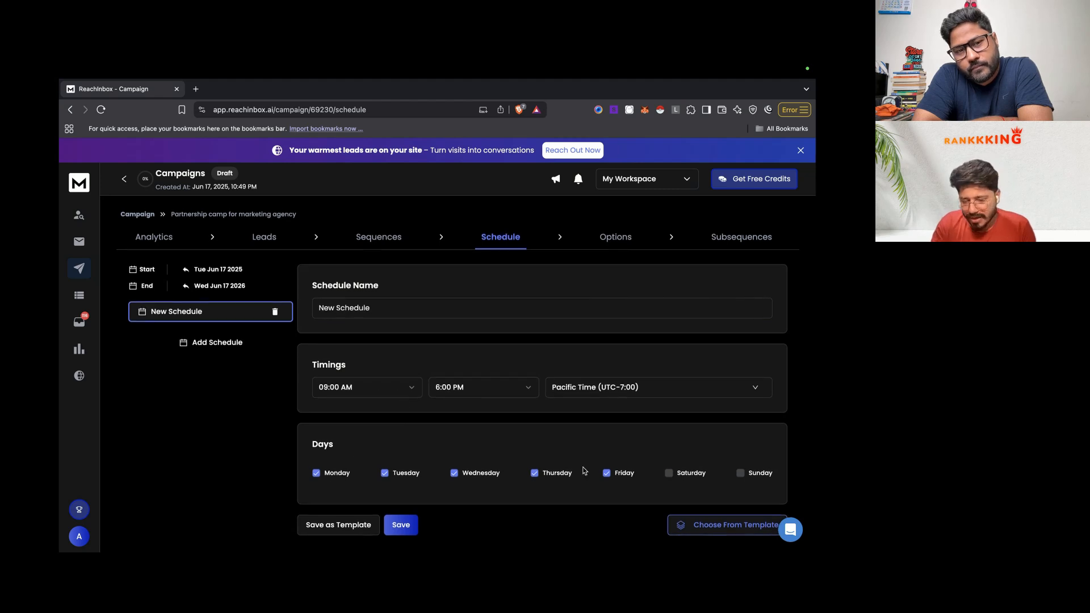
left_click(616, 238)
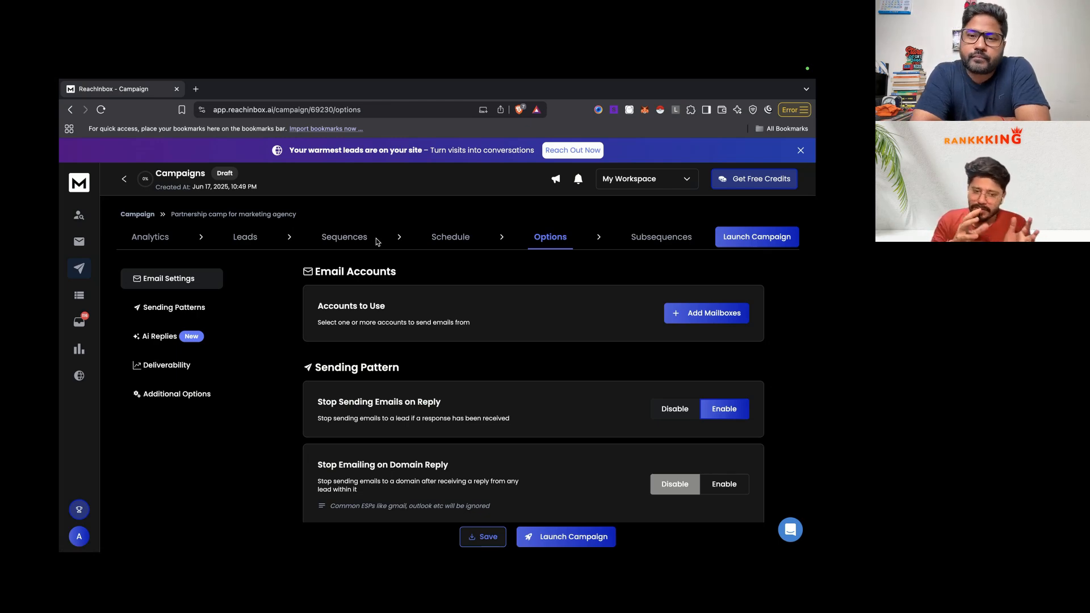
Step: Open the Google Sheets3 node in the n8n workflow
key("ctrl+Left")
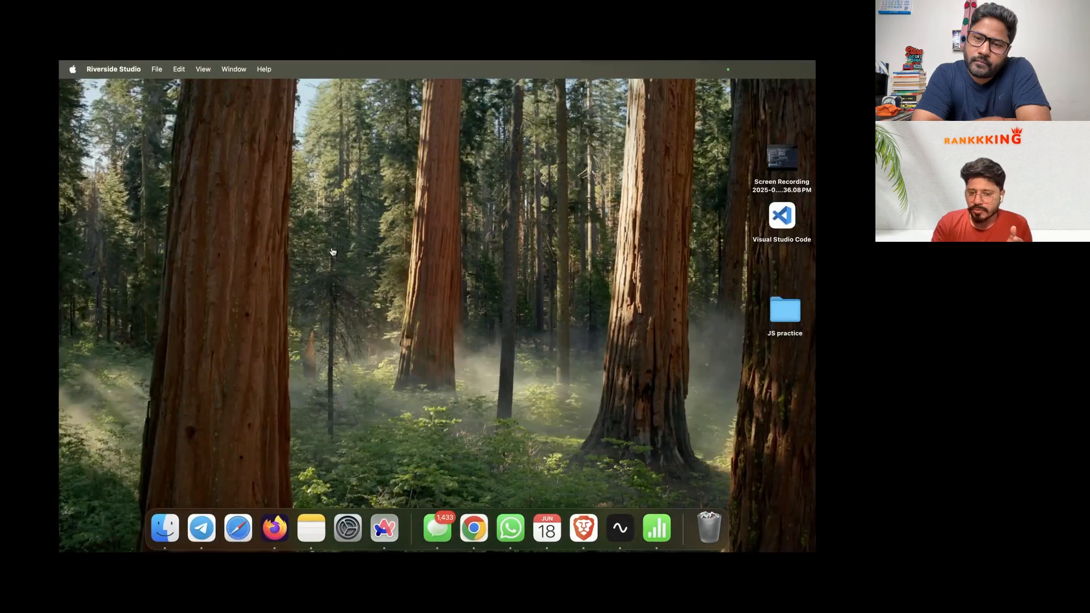
key("ctrl+Right")
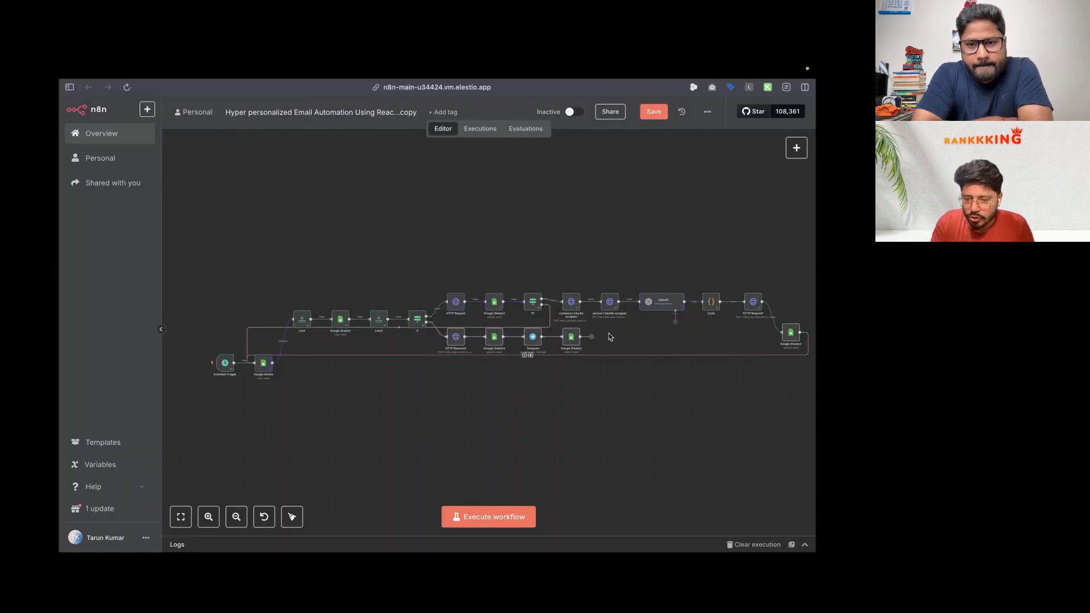
scroll(651, 325, "up", 5)
scroll(664, 315, "right", 5)
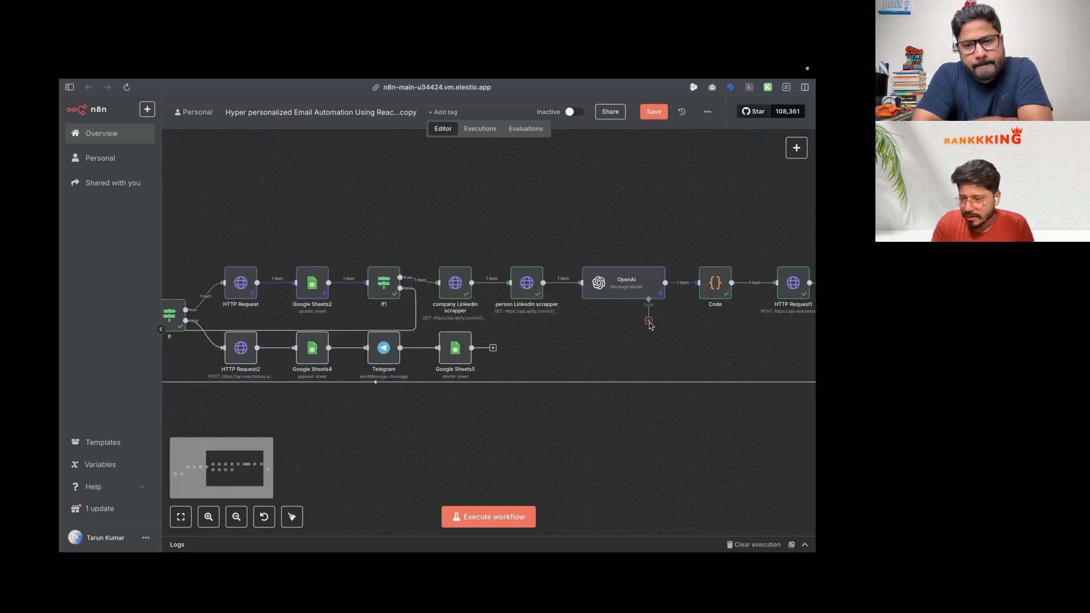
left_click(747, 343)
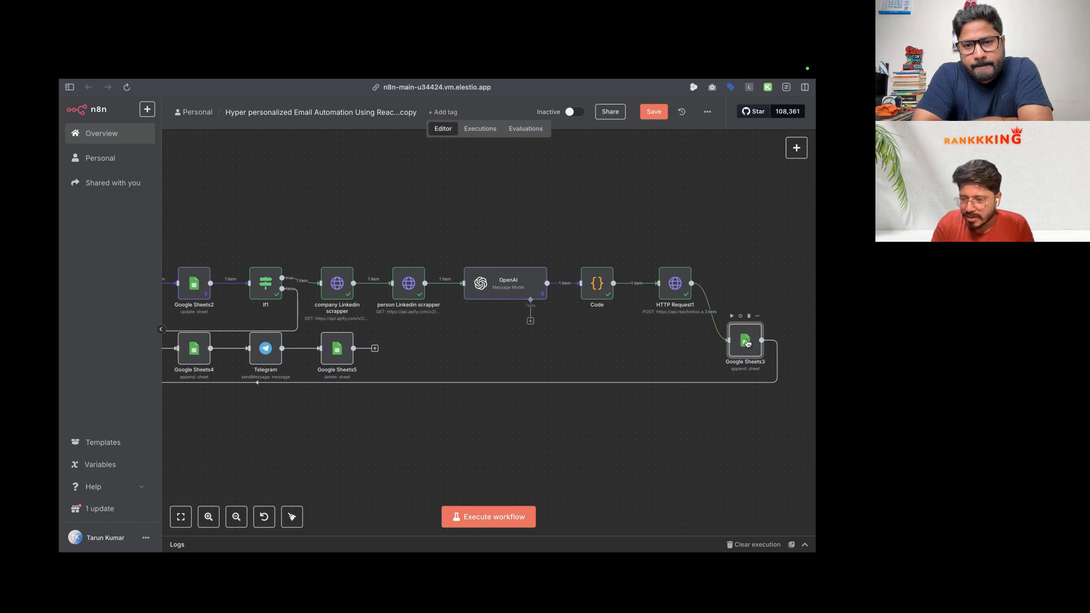
double_click(744, 339)
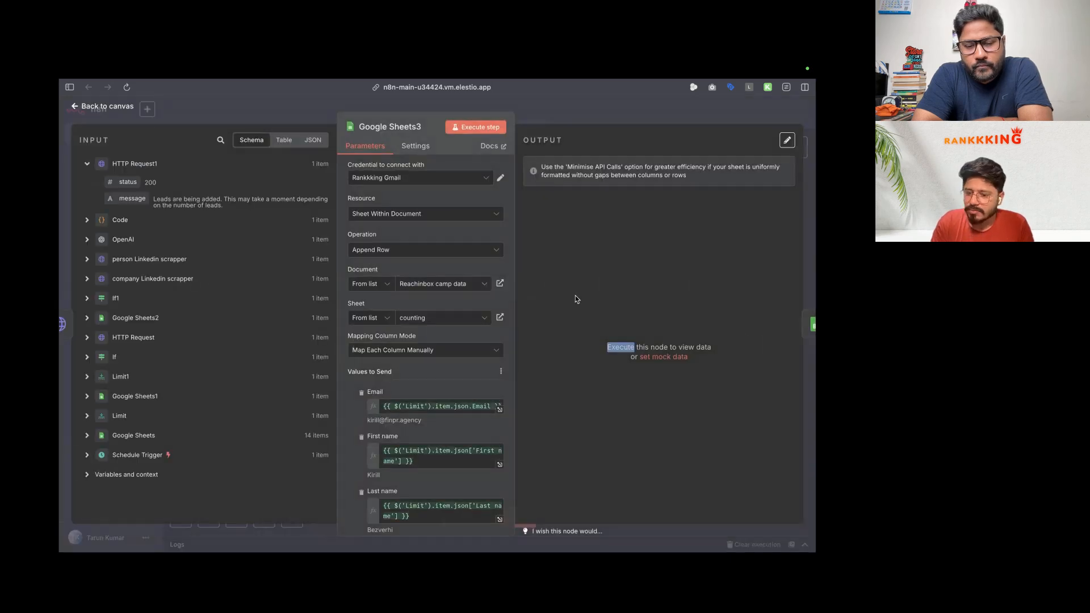
Step: Set the node's document to Web3 marketing agency data and sheet to counting
scroll(448, 391, "down", 1)
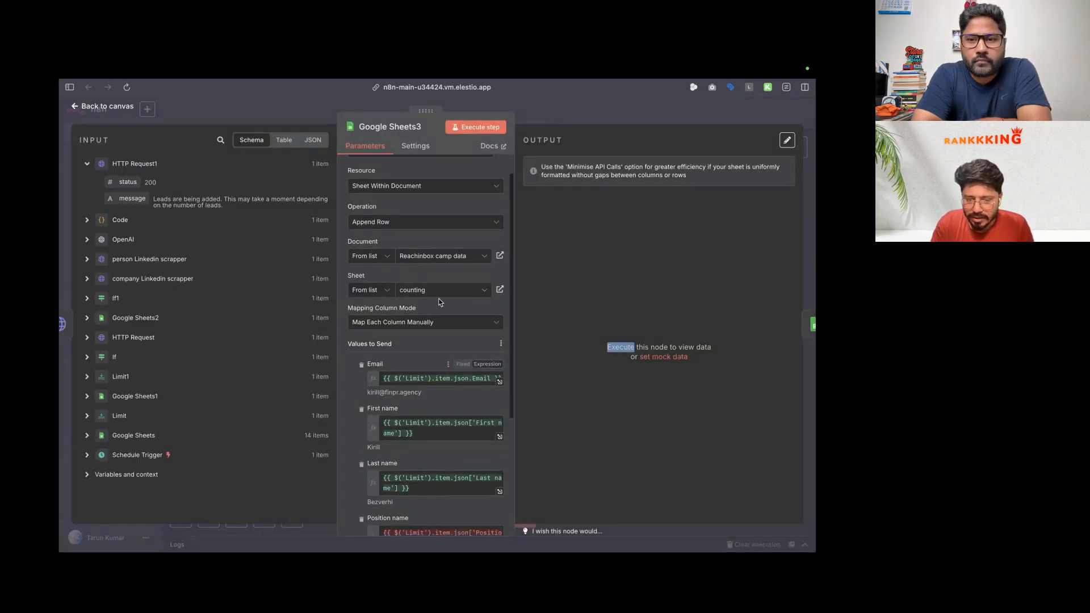
left_click(435, 257)
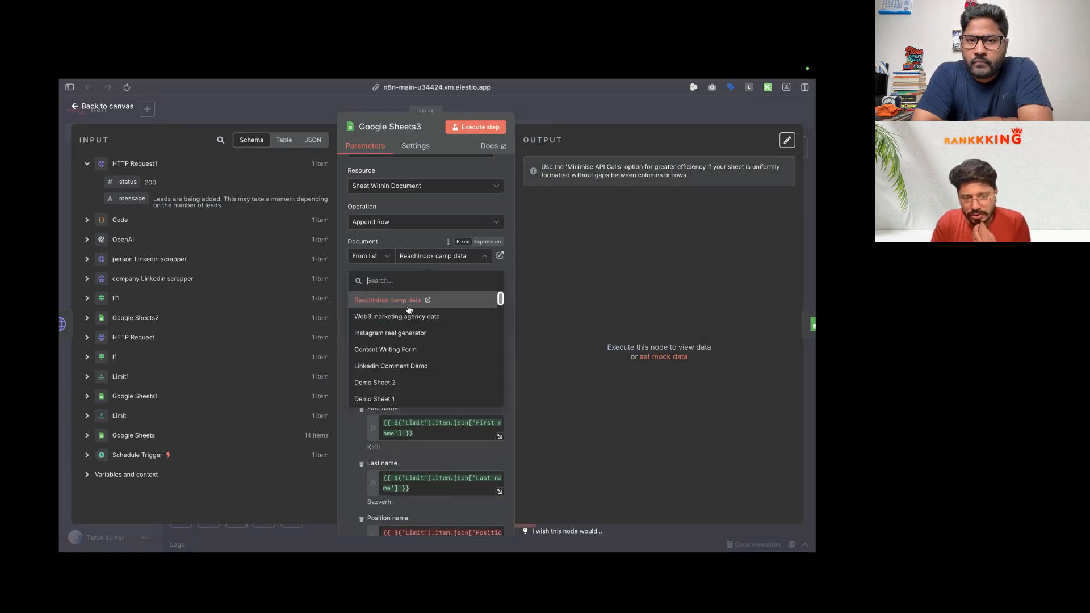
left_click(395, 316)
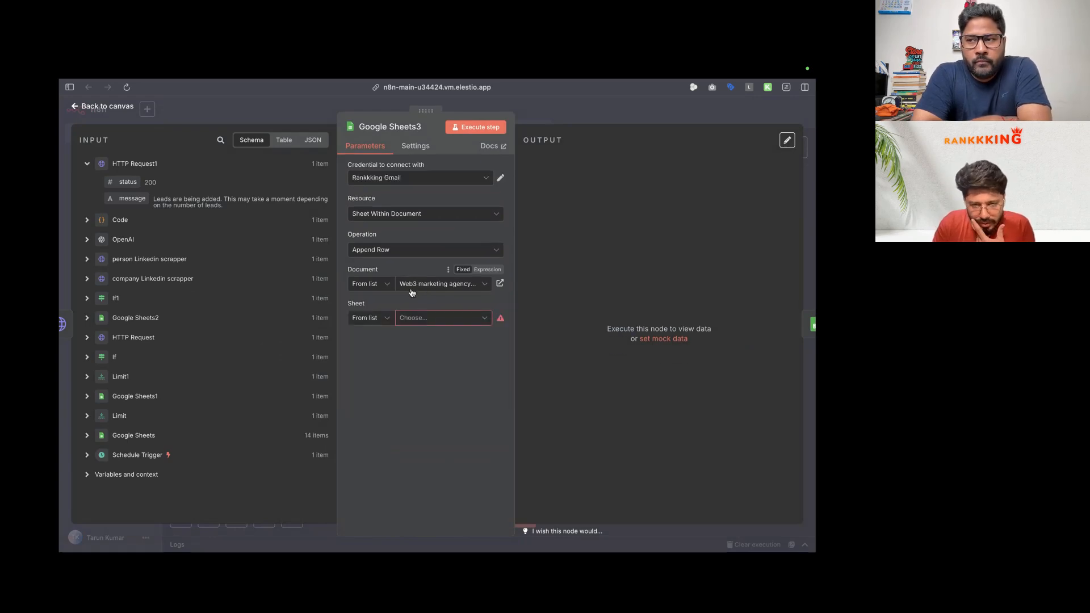
left_click(435, 318)
left_click(409, 366)
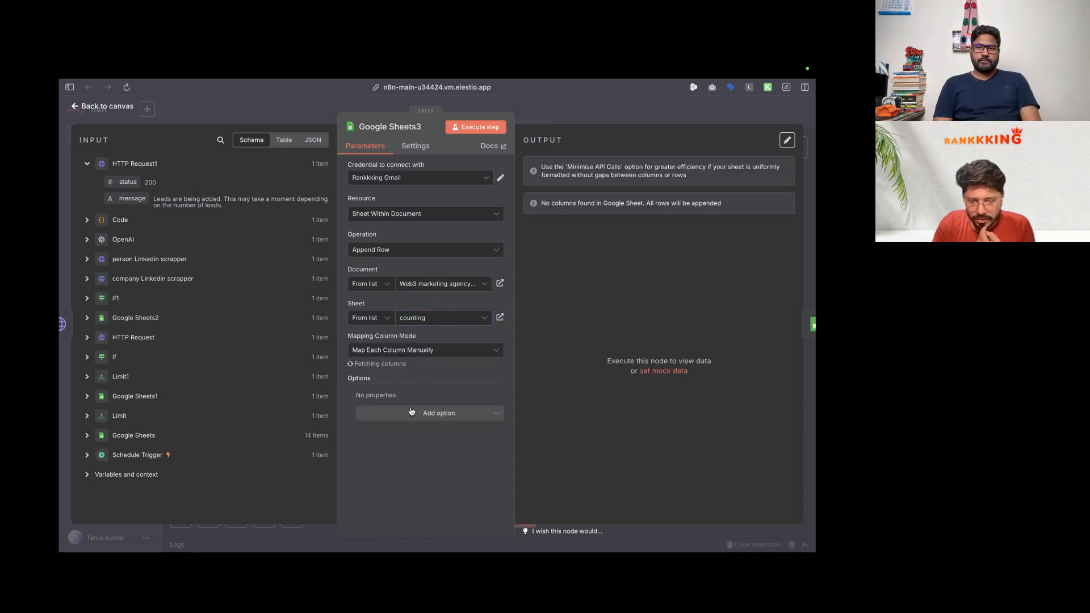
Step: Map the verified email into the Email column and return to the canvas
scroll(411, 412, "down", 3)
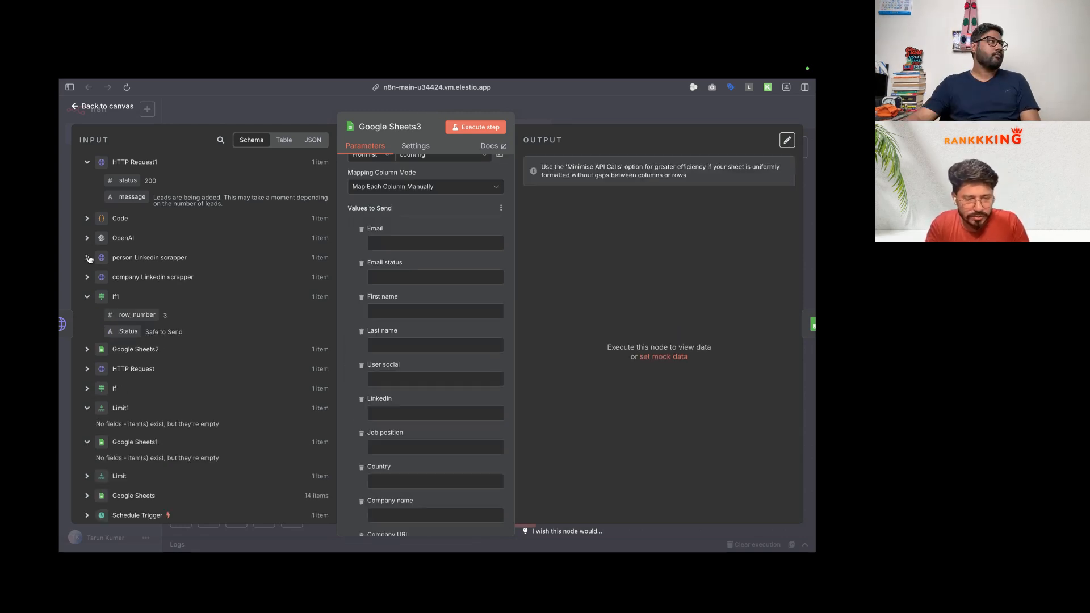
left_click(87, 259)
scroll(415, 322, "down", 2)
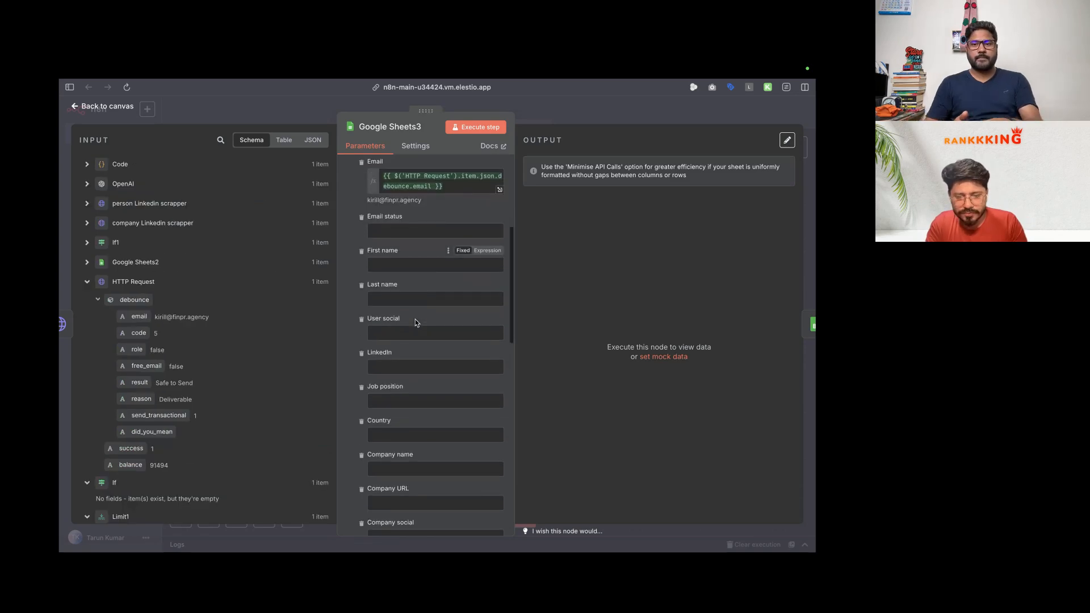
scroll(415, 321, "up", 5)
scroll(415, 321, "down", 6)
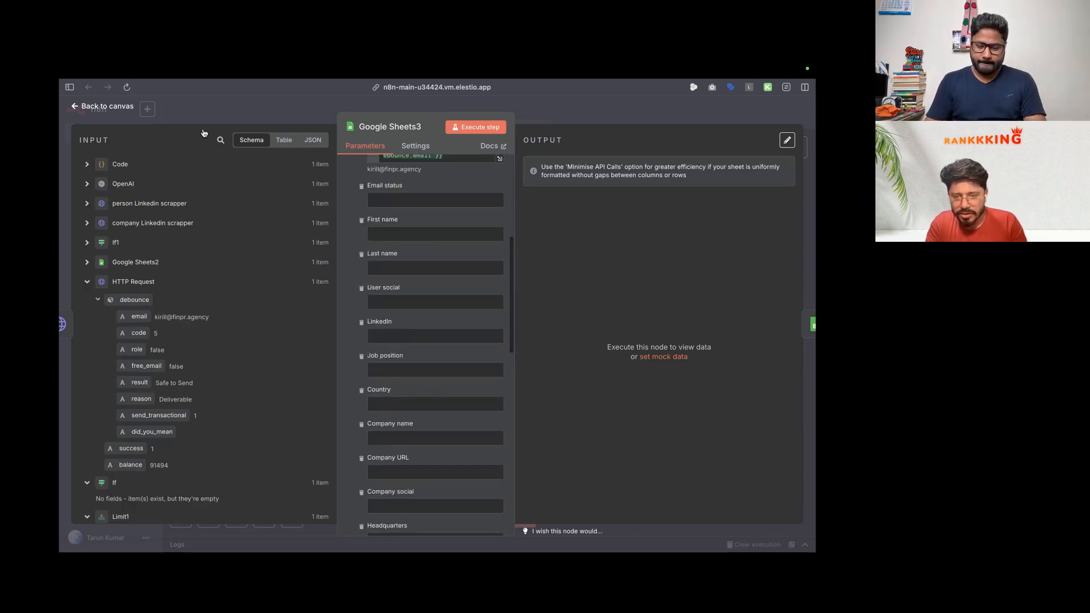
left_click(112, 106)
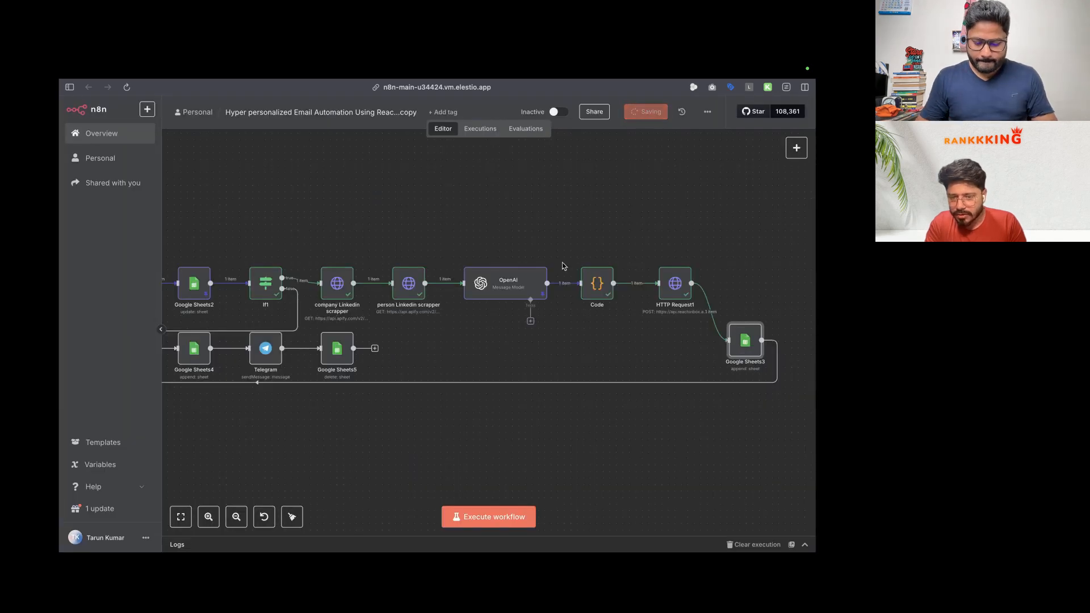
scroll(487, 237, "down", 5)
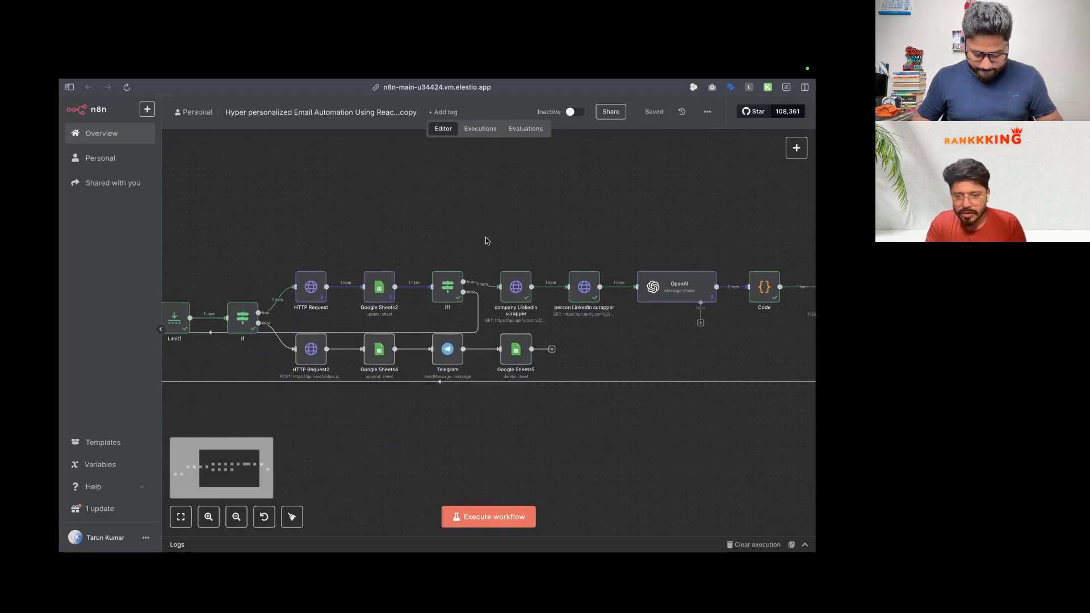
Step: Move the 'Safe to send' value from Z3 up into Z2 in the spreadsheet
key("ctrl+Right")
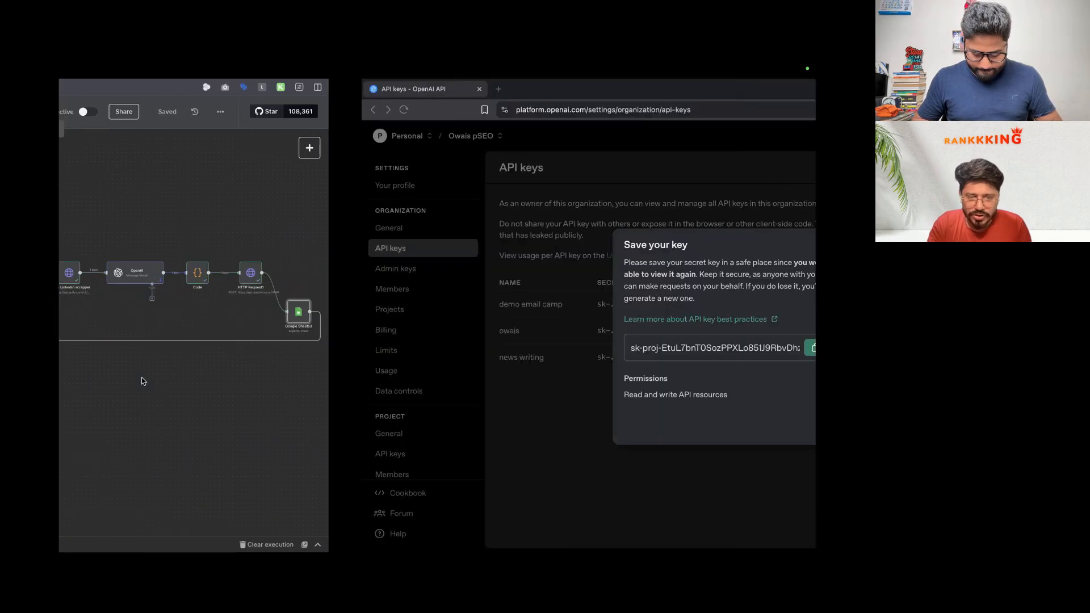
key("ctrl+Right")
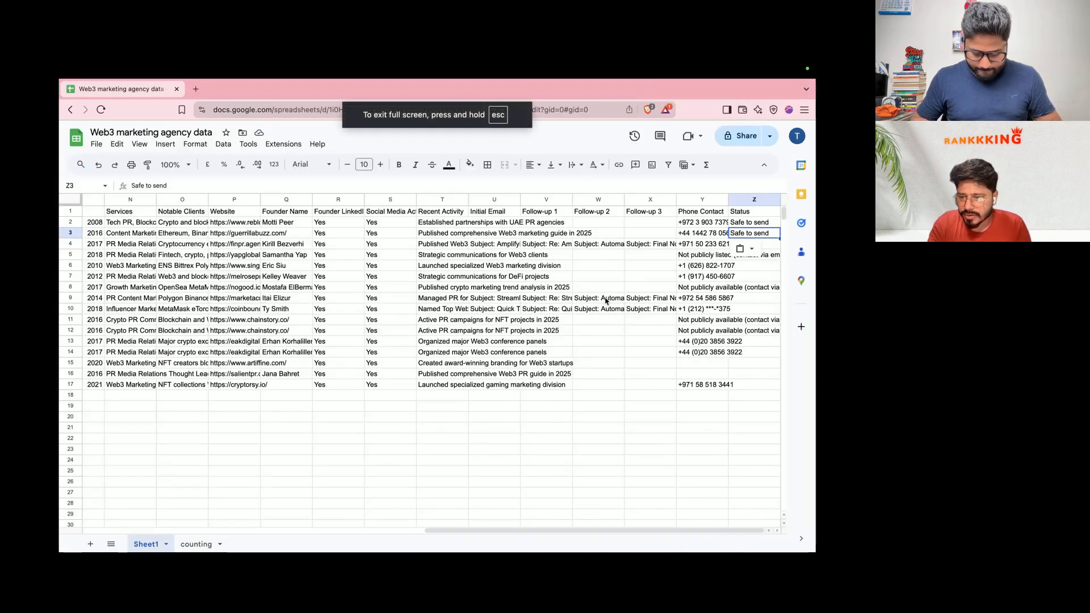
scroll(606, 301, "left", 1)
left_click(751, 227)
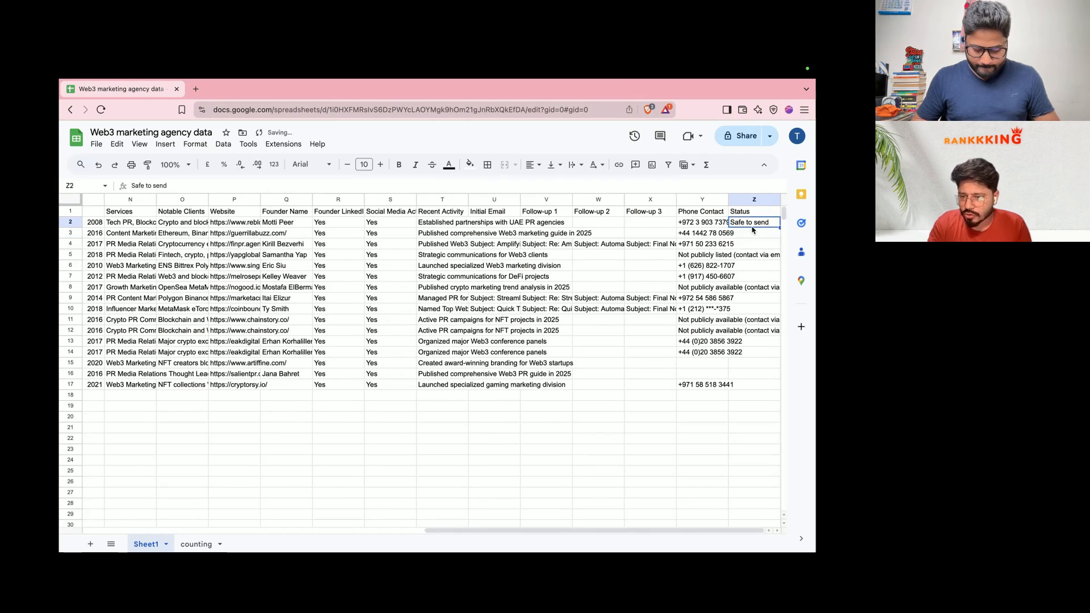
Step: Widen column A to fit the email addresses, then open the campaign's Leads list
scroll(431, 300, "left", 10)
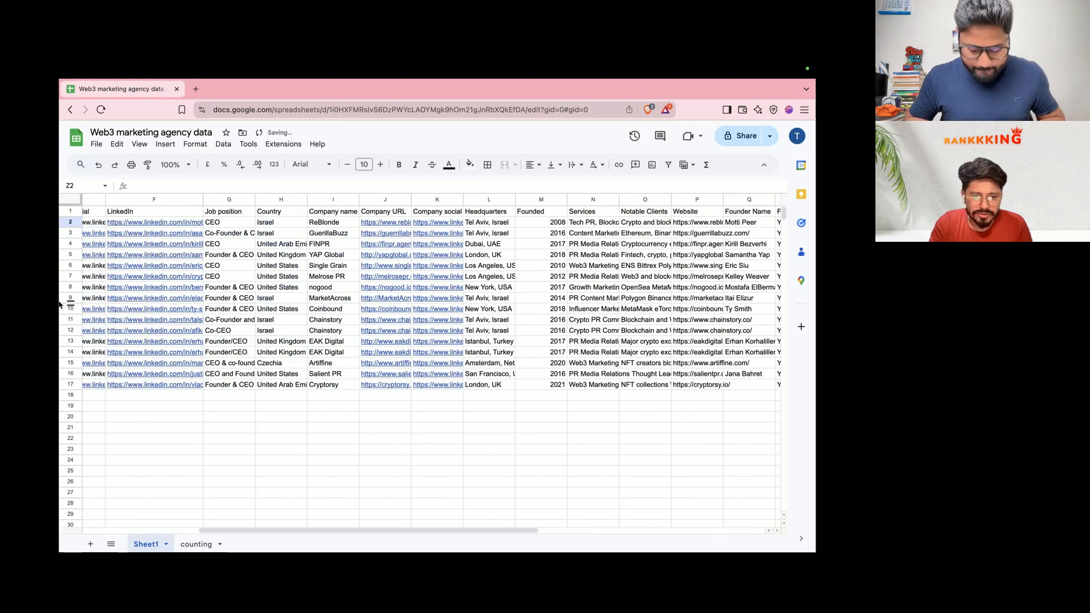
scroll(139, 264, "left", 5)
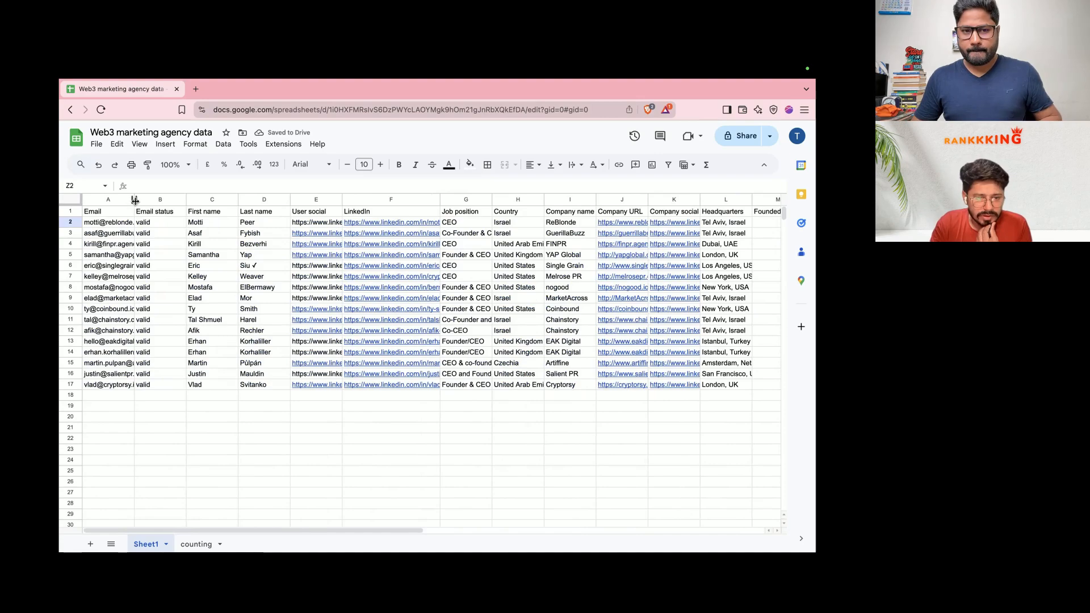
left_click_drag(134, 199, 186, 199)
left_click(146, 222)
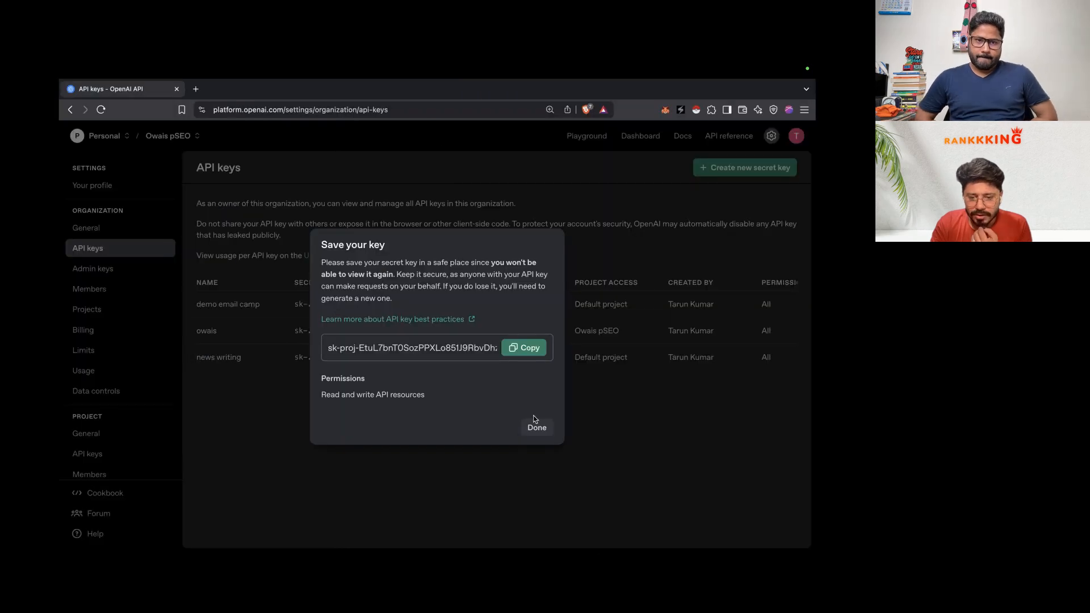
left_click(536, 427)
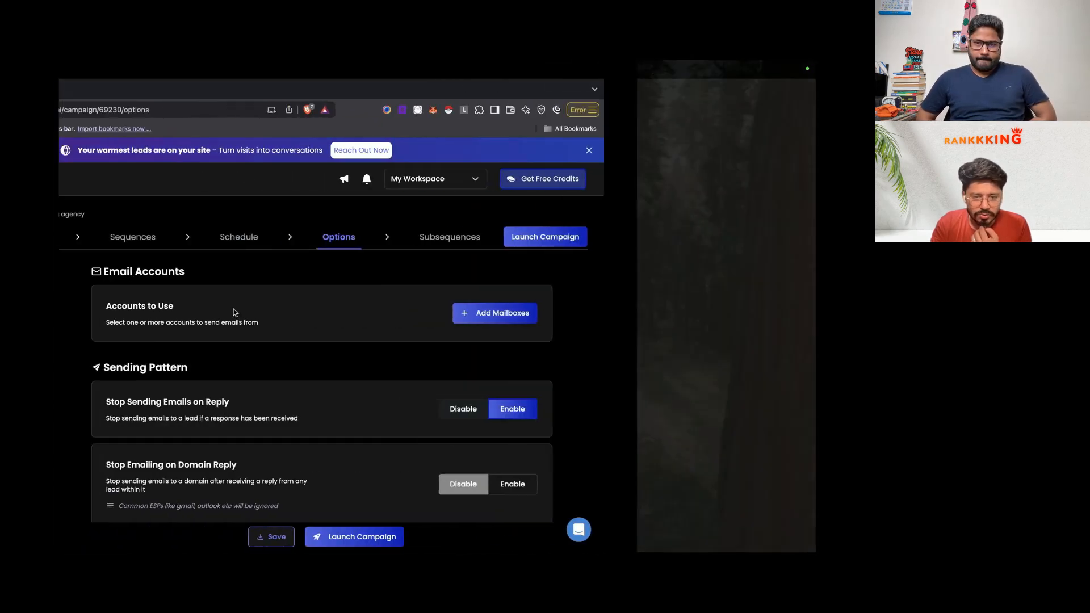
left_click(247, 238)
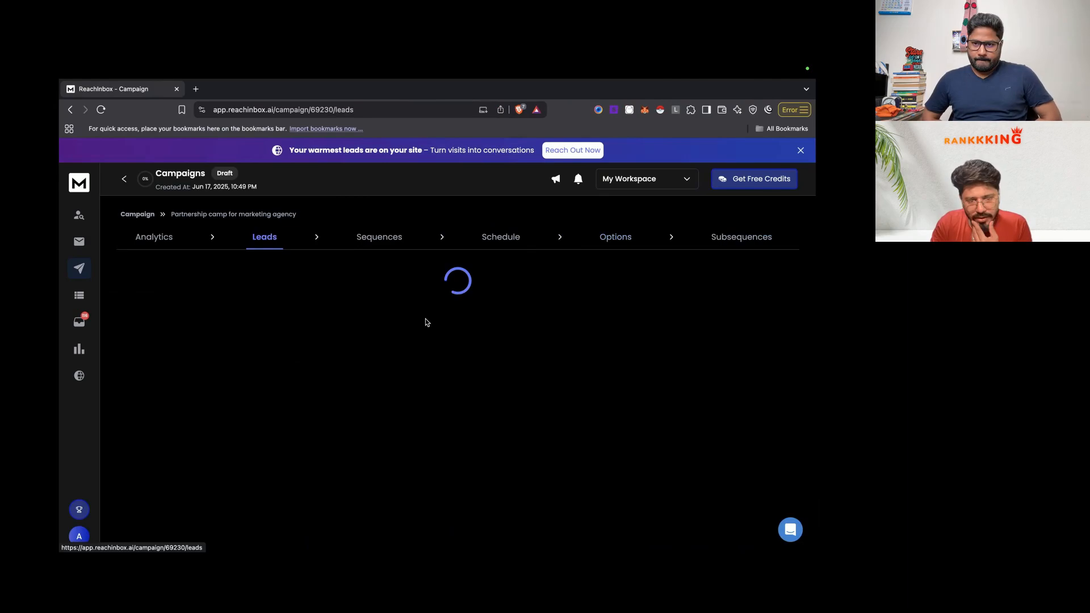
Step: Back in n8n, close the Google Sheets node settings
key("ctrl+Left")
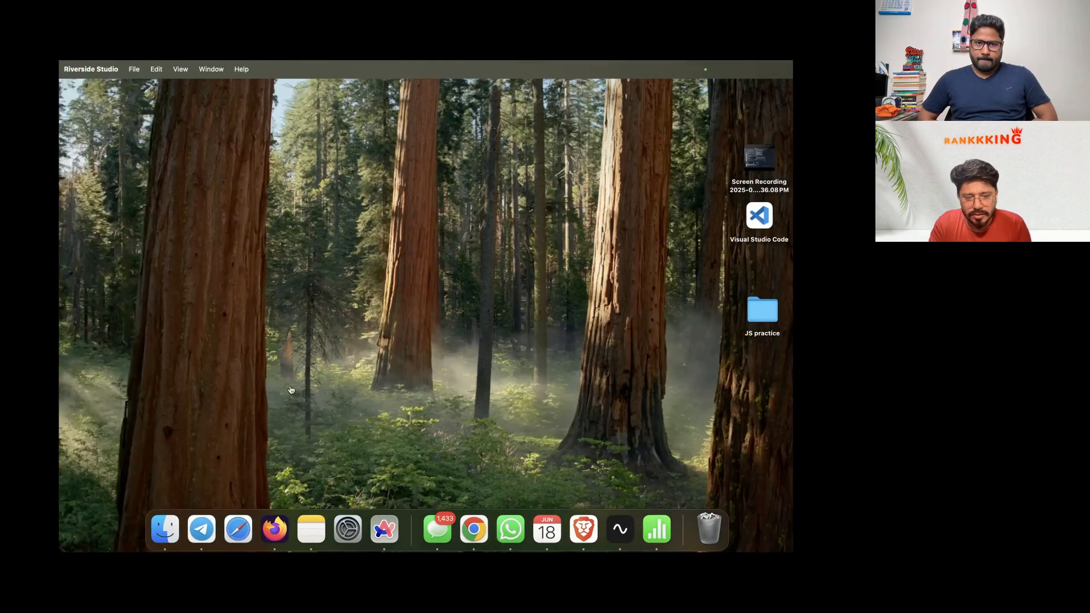
key("ctrl+Right")
key("ctrl+Right")
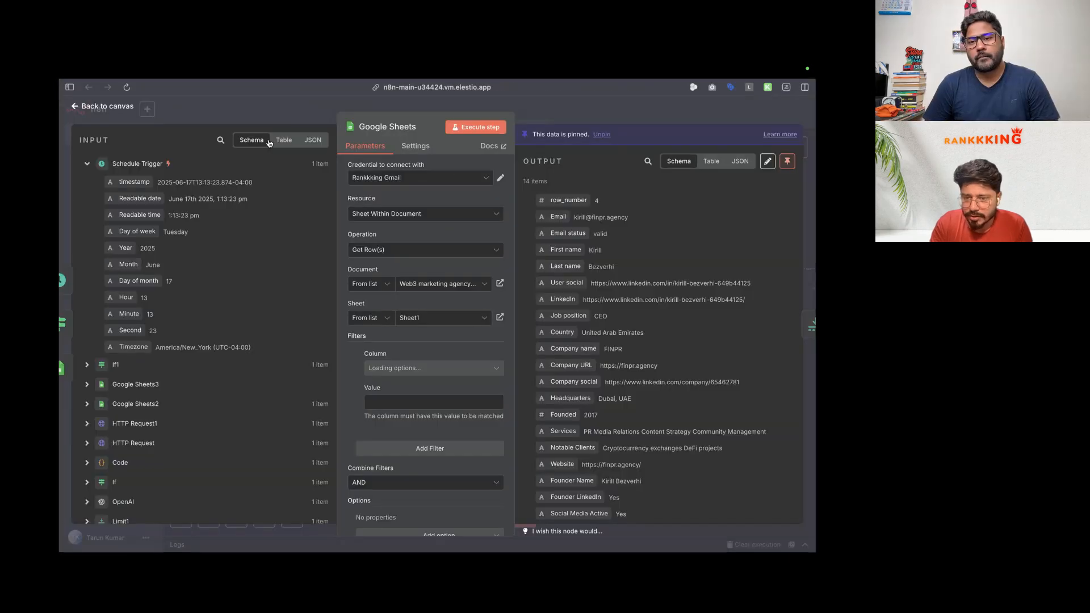
left_click(68, 140)
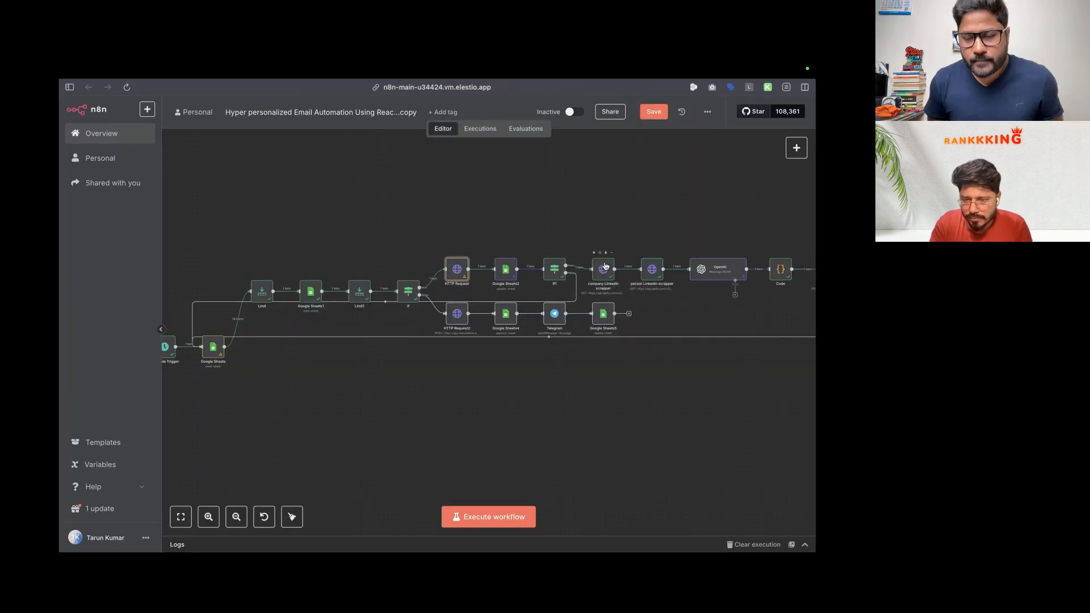
scroll(607, 294, "right", 2)
scroll(607, 294, "down", 3)
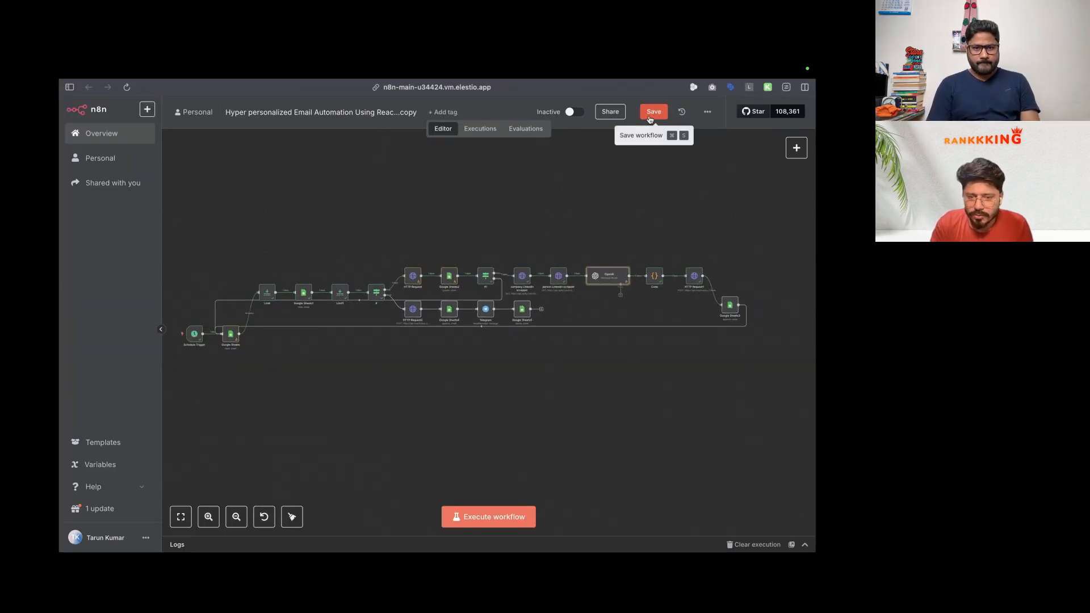
Step: Check the Limit1 and Limit nodes, then execute the whole workflow
double_click(339, 296)
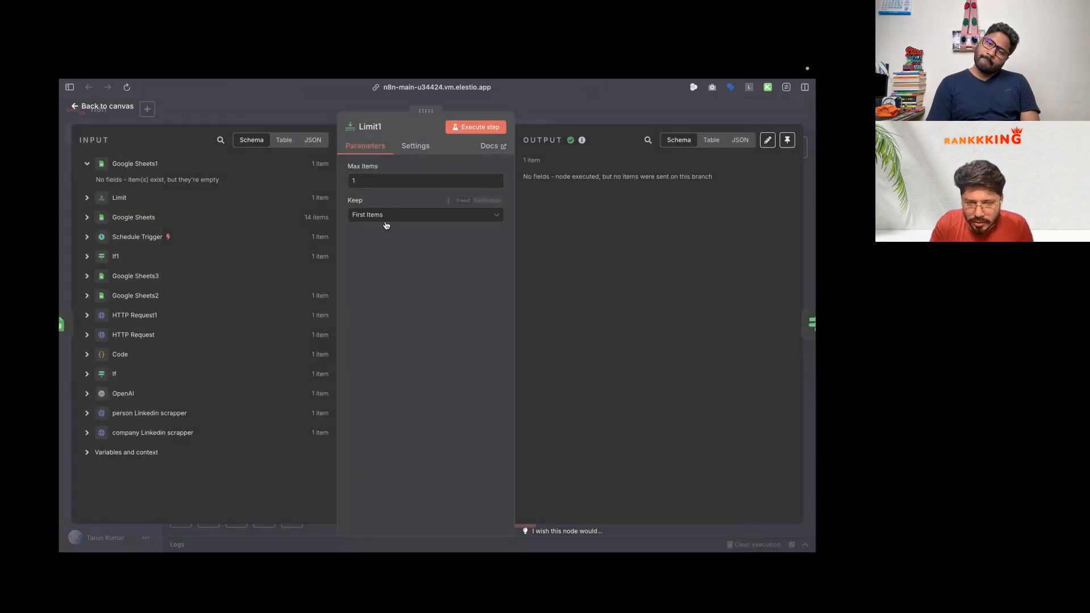
key("Escape")
double_click(267, 292)
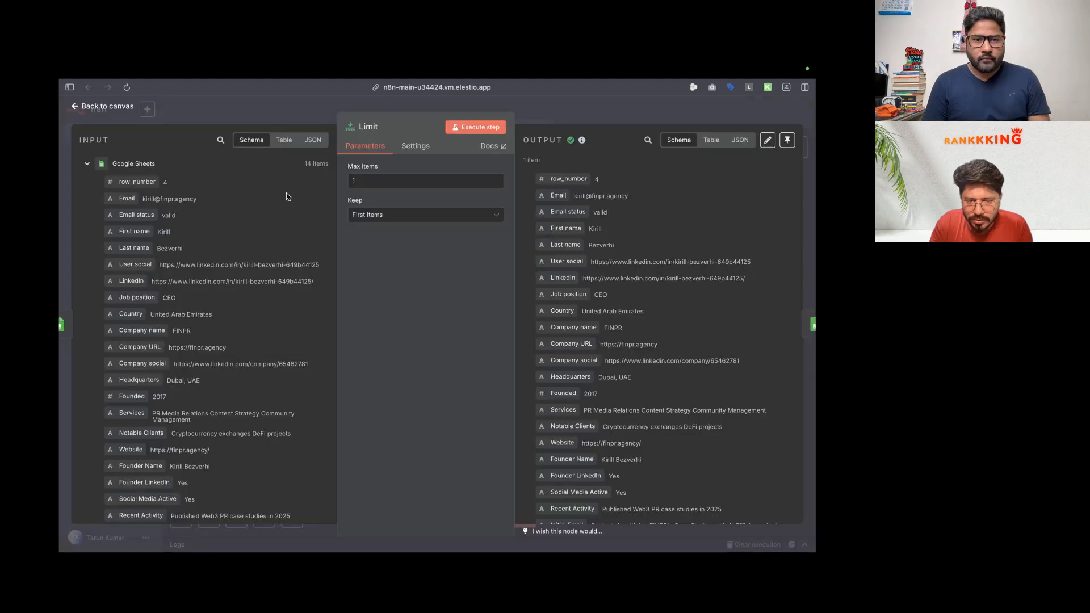
left_click(120, 108)
left_click(494, 517)
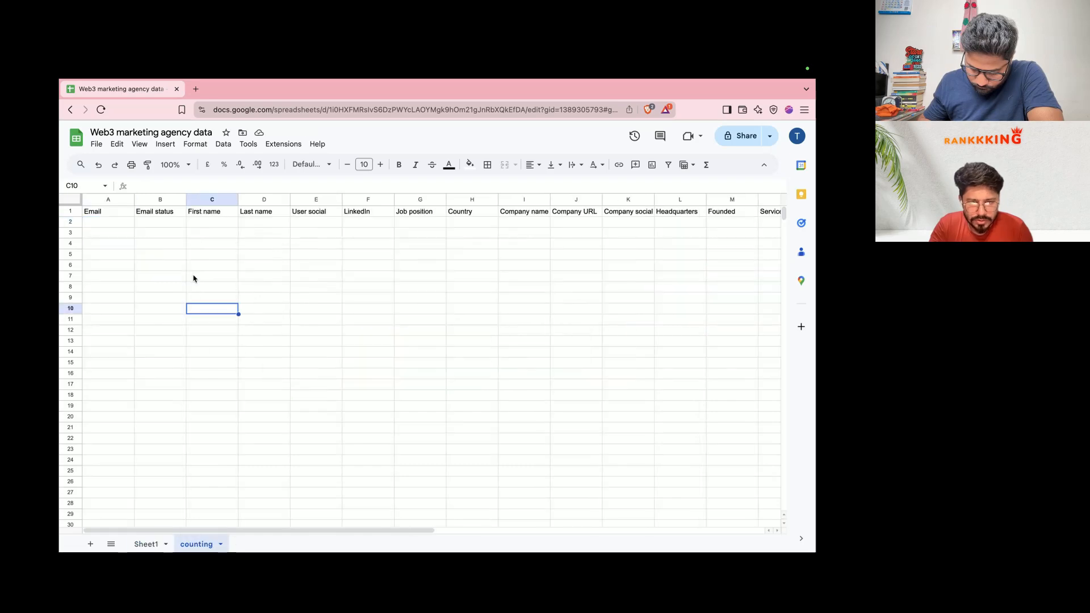
left_click(145, 544)
Step: Flip through the n8n, ChatGPT and Apify scraper-runs tabs, then bring up ReachInbox's campaign leads
key("ctrl+Left")
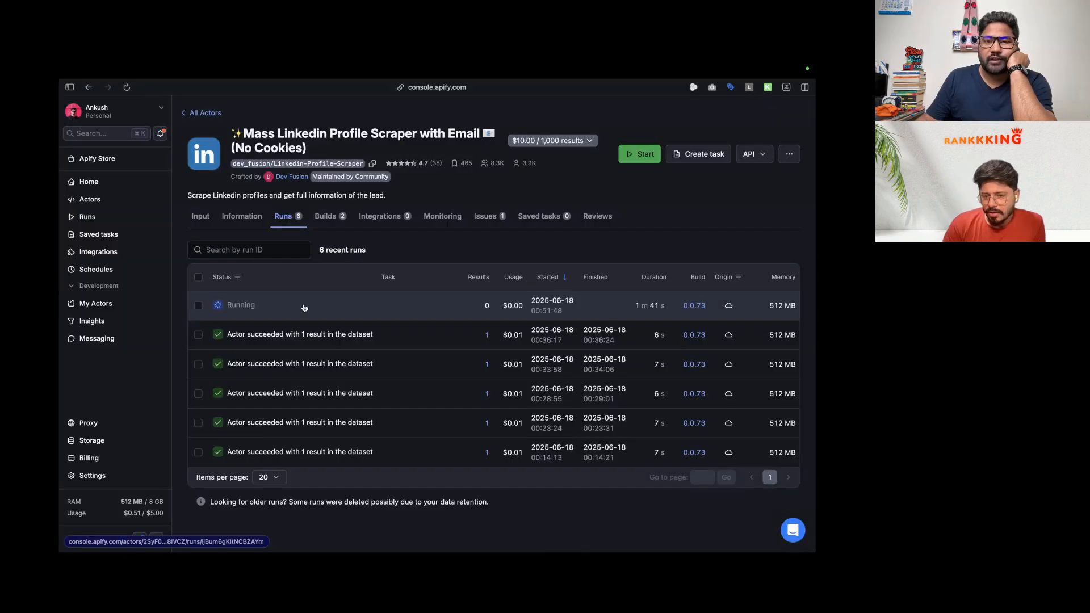
mouse_move(61, 442)
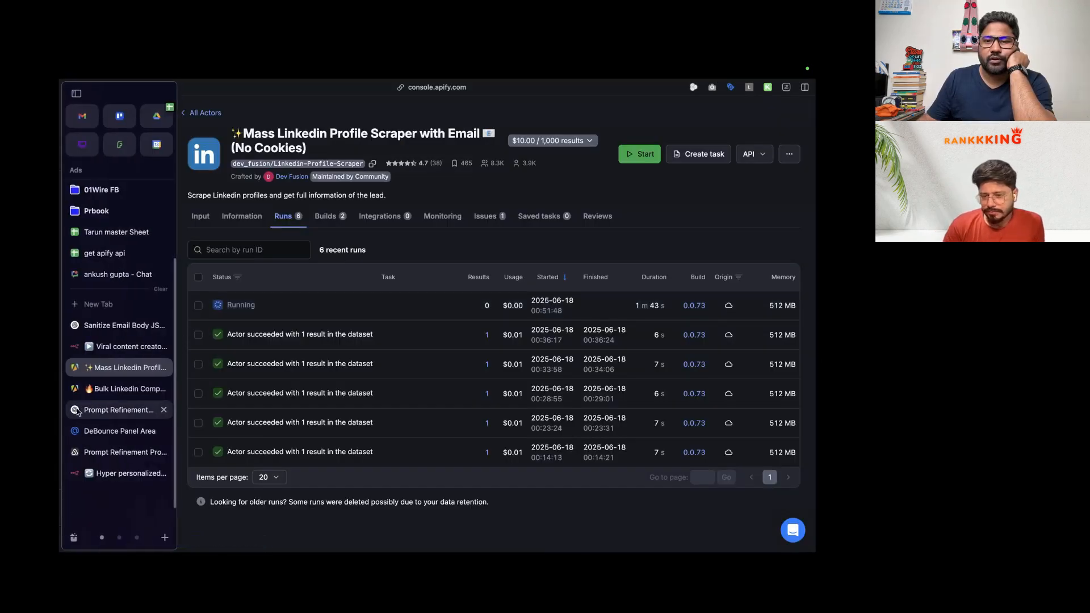
left_click(126, 474)
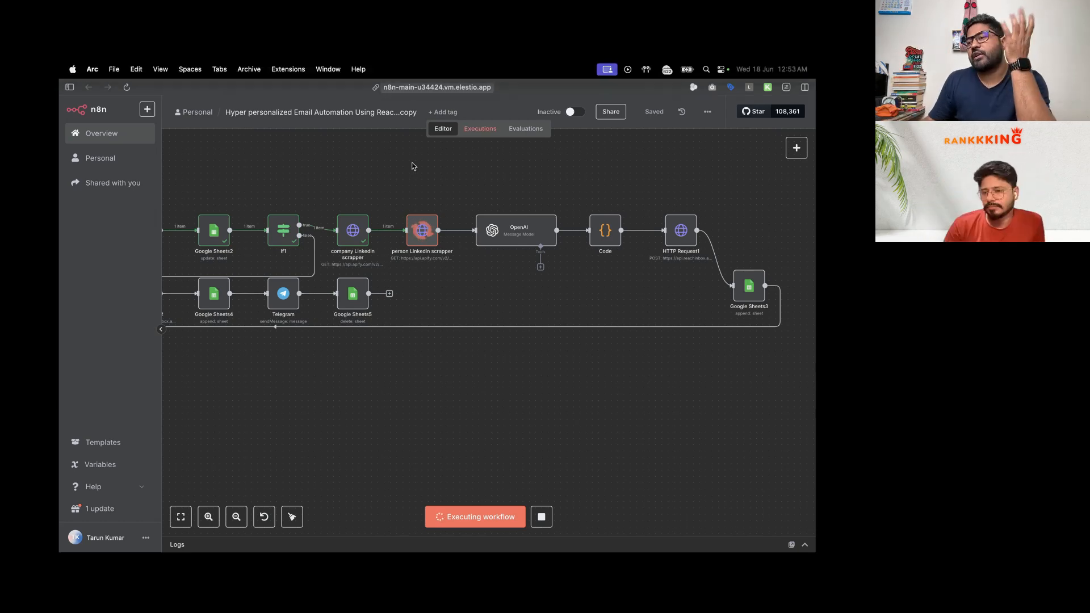
mouse_move(62, 296)
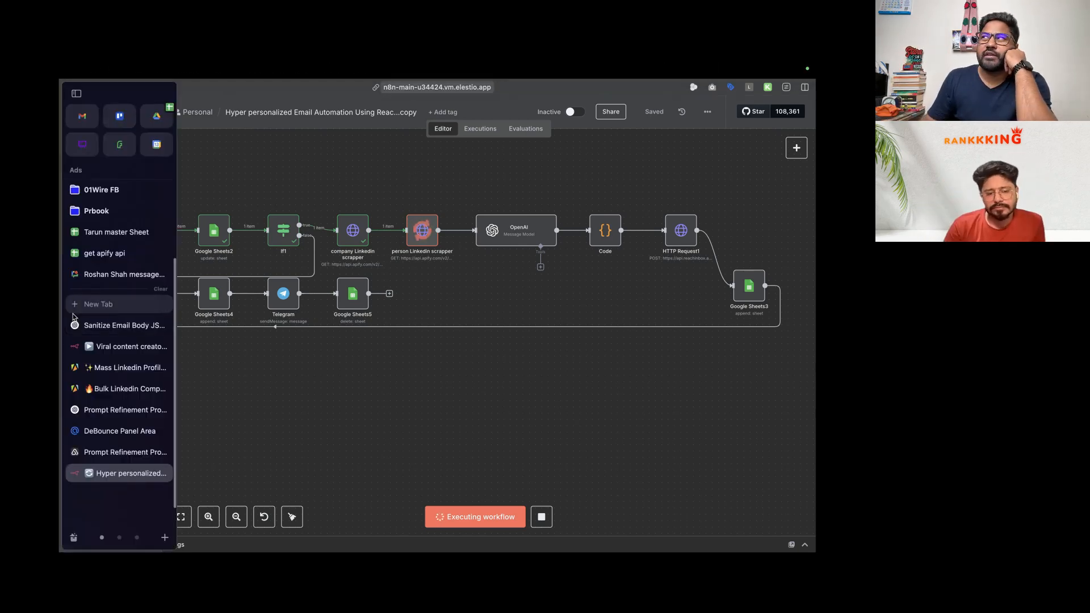
left_click(117, 325)
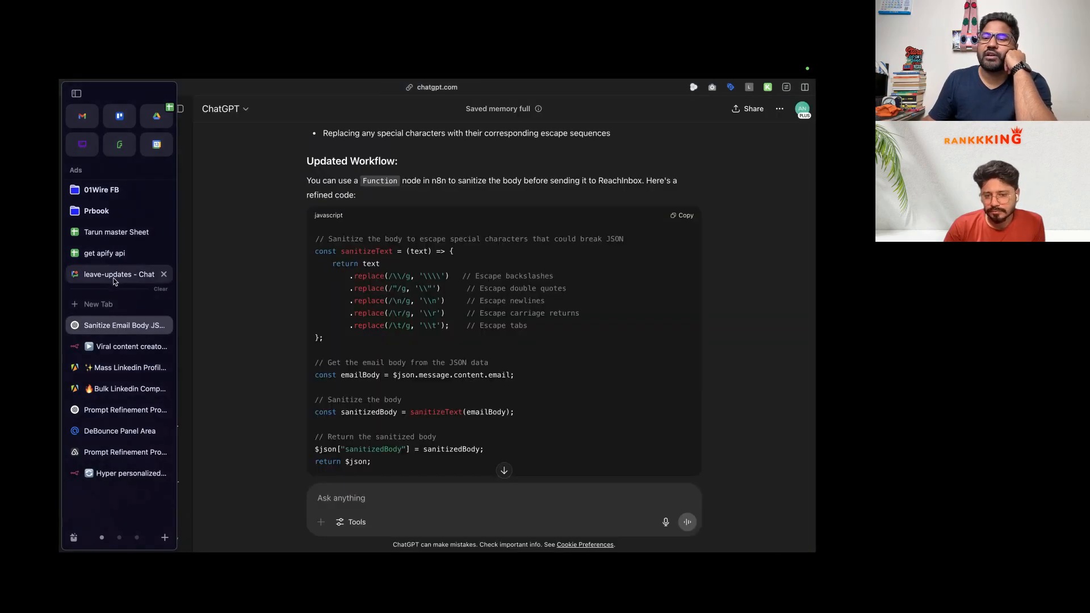
left_click(124, 347)
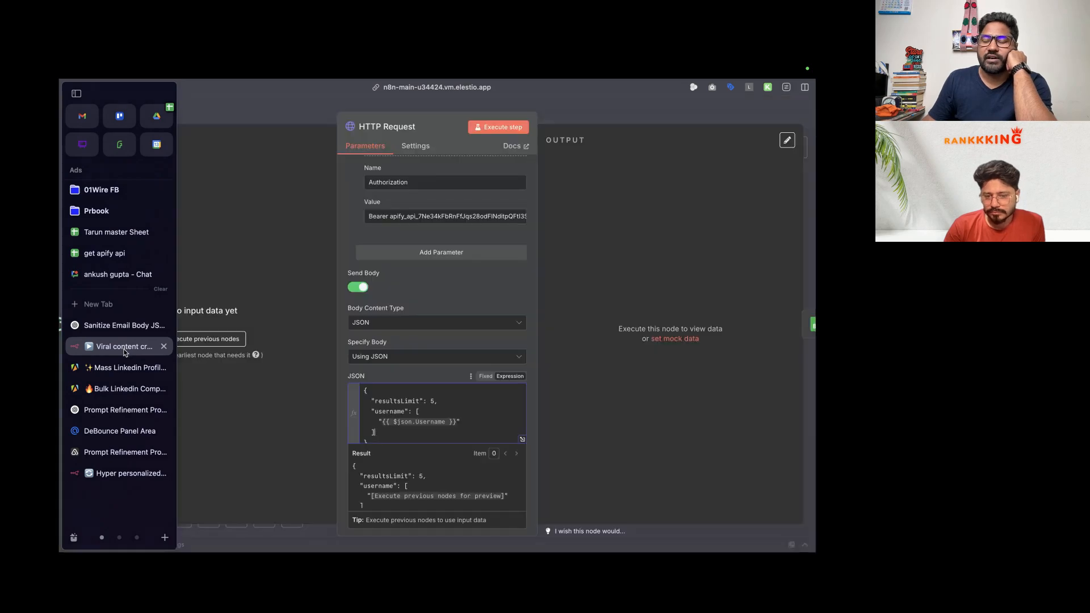
left_click(122, 368)
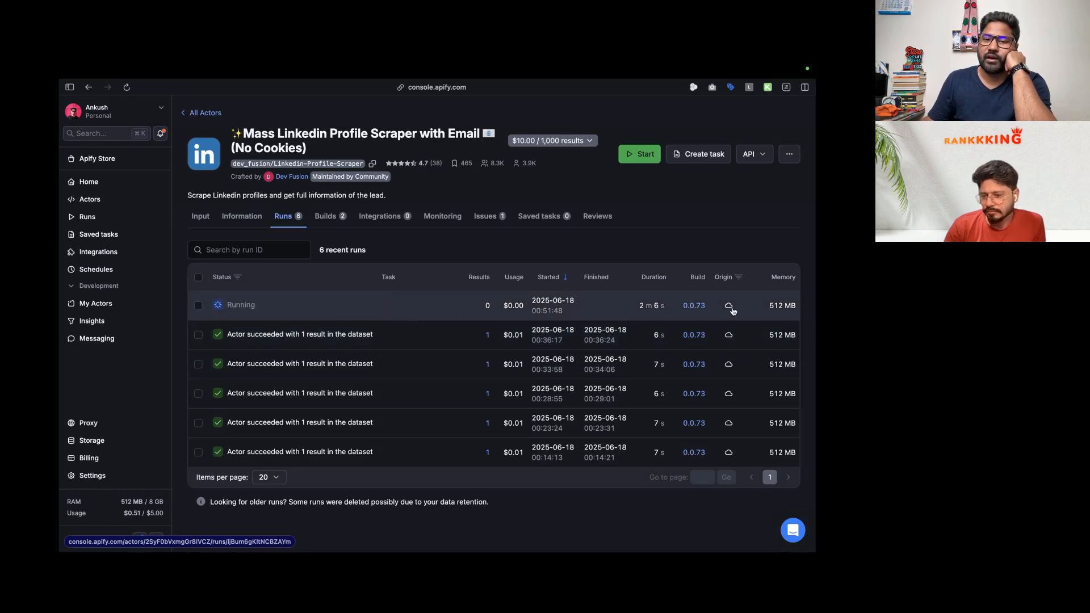
mouse_move(61, 479)
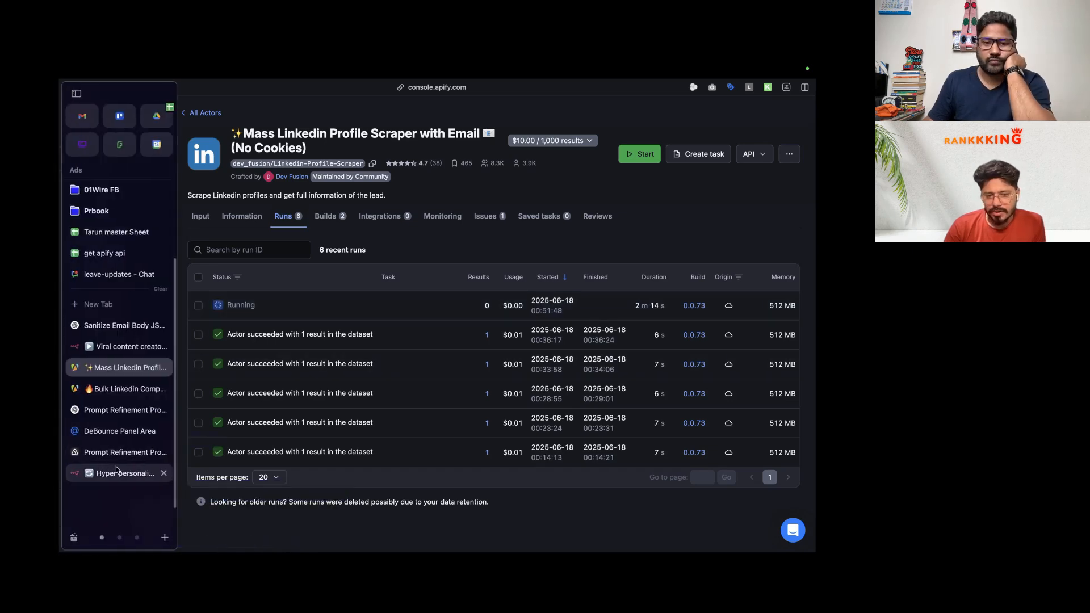
left_click(131, 476)
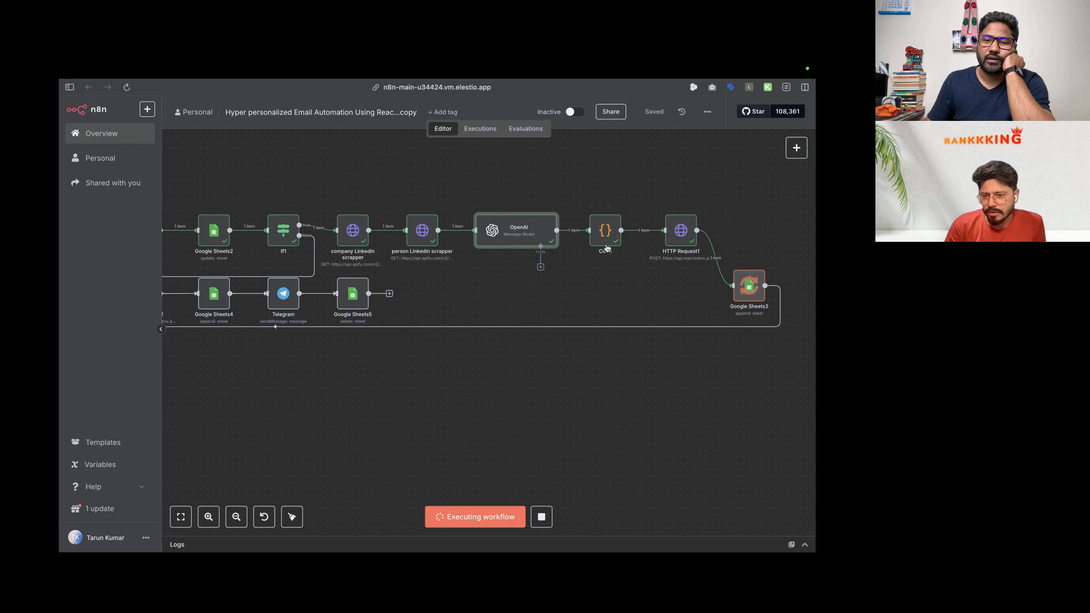
key("super+Tab")
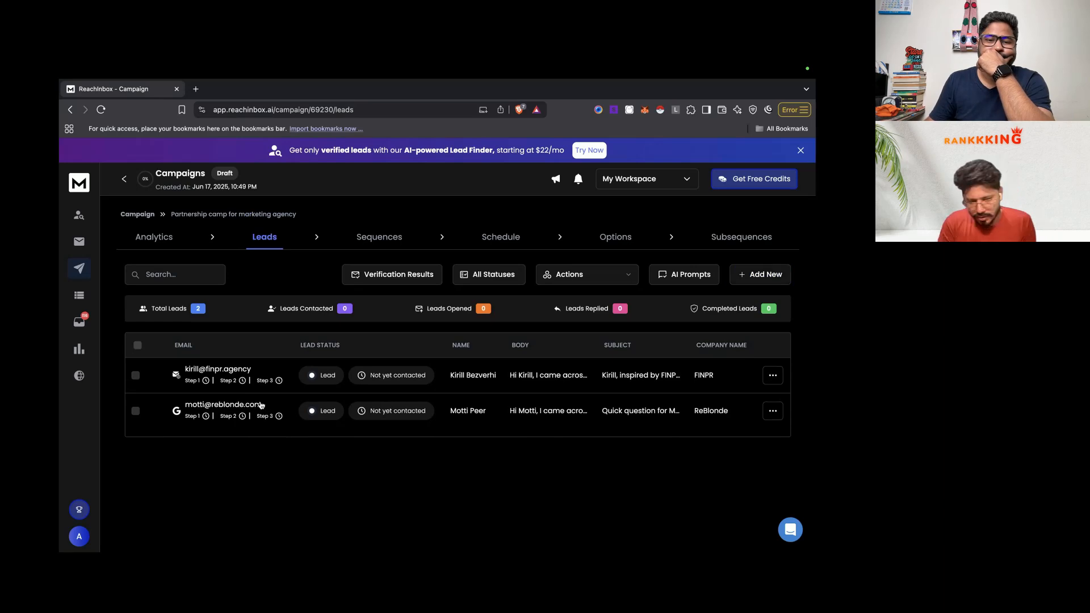
Step: Open the second lead's details and read through its personalized email preview
left_click_drag(259, 405, 188, 408)
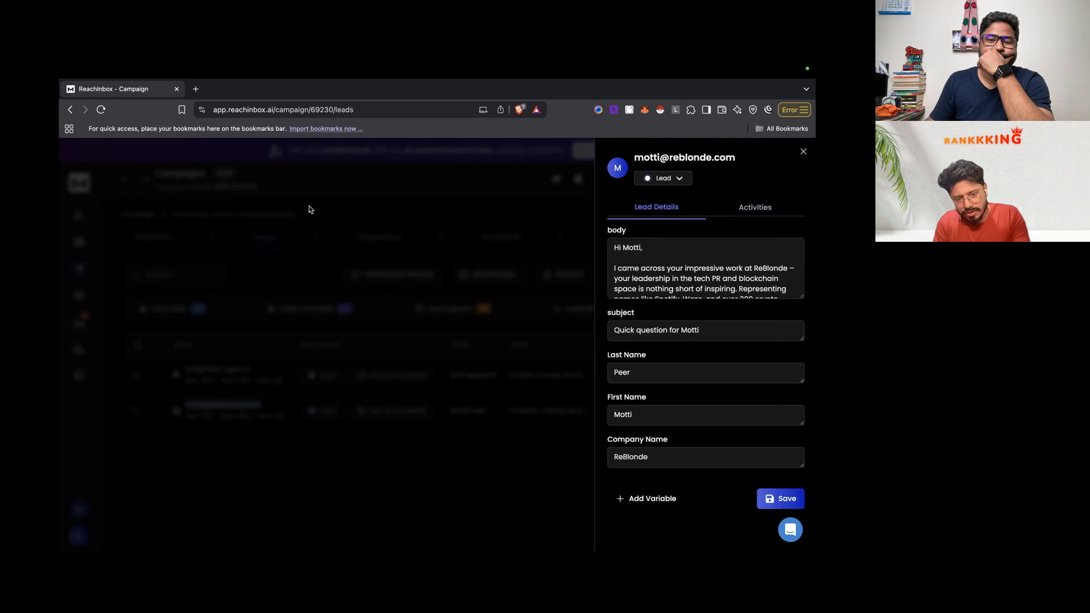
left_click(309, 205)
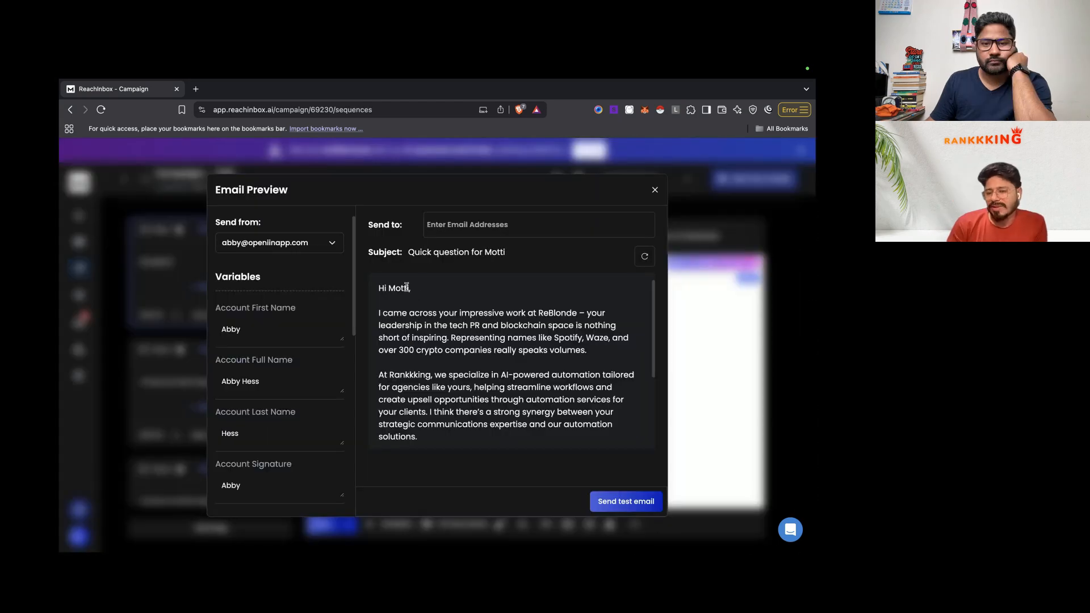
scroll(542, 332, "down", 1)
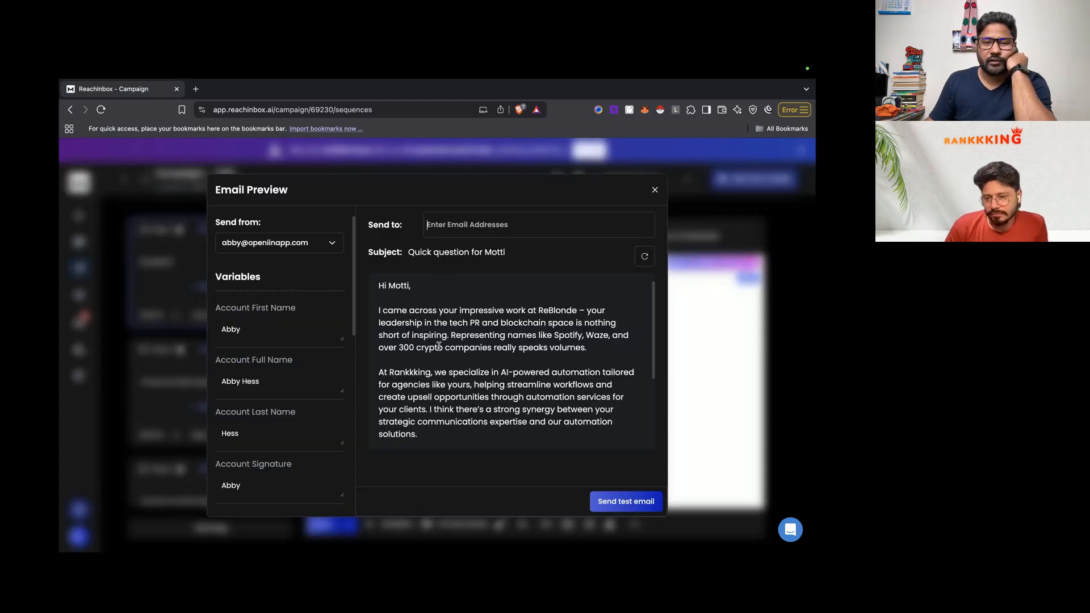
scroll(437, 352, "down", 3)
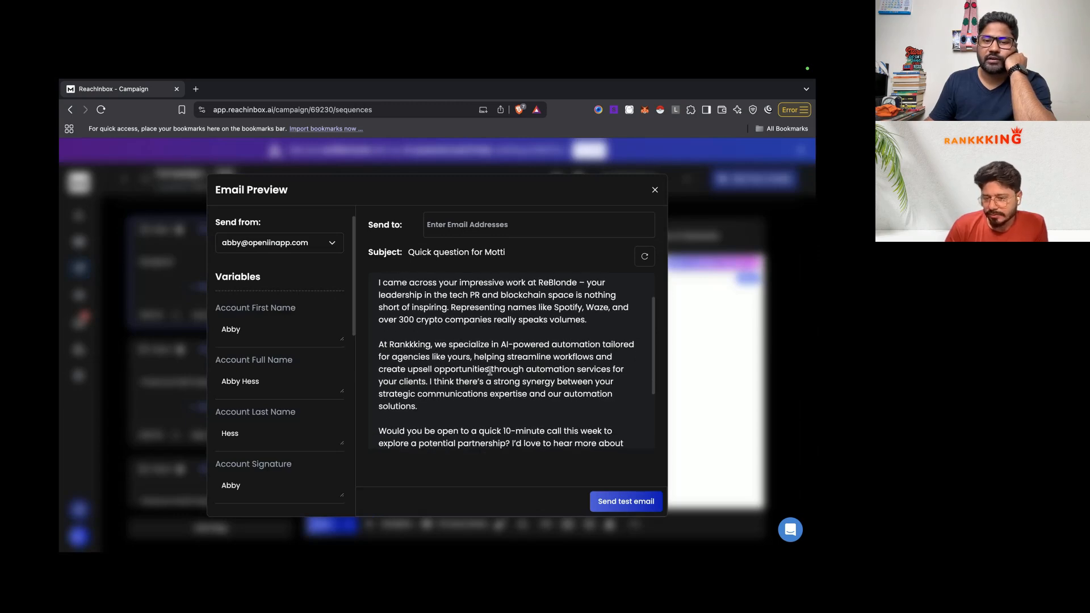
scroll(490, 372, "down", 1)
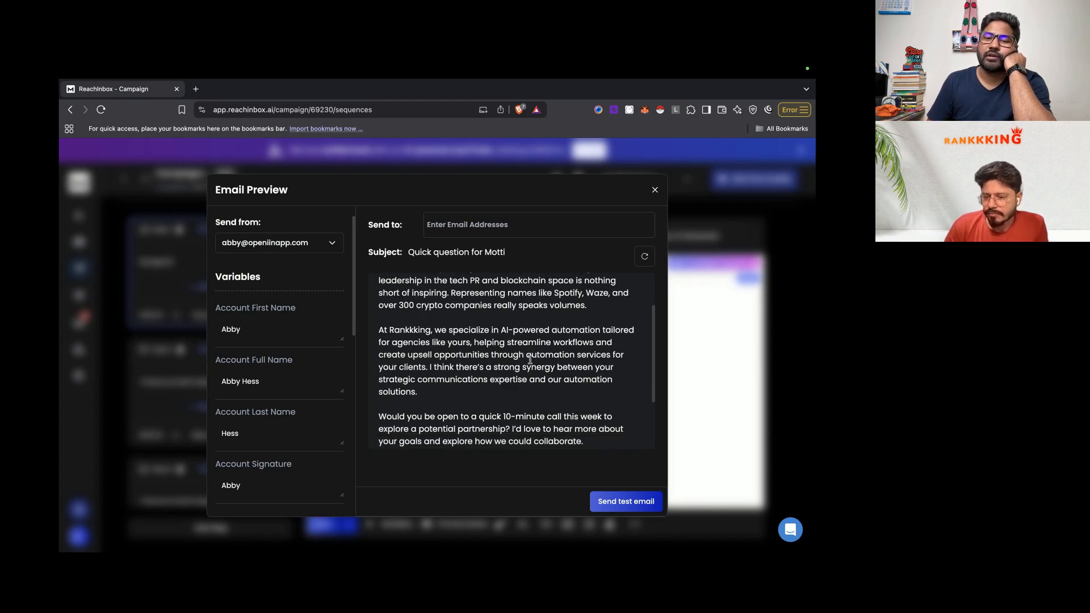
scroll(517, 375, "down", 1)
scroll(517, 376, "down", 2)
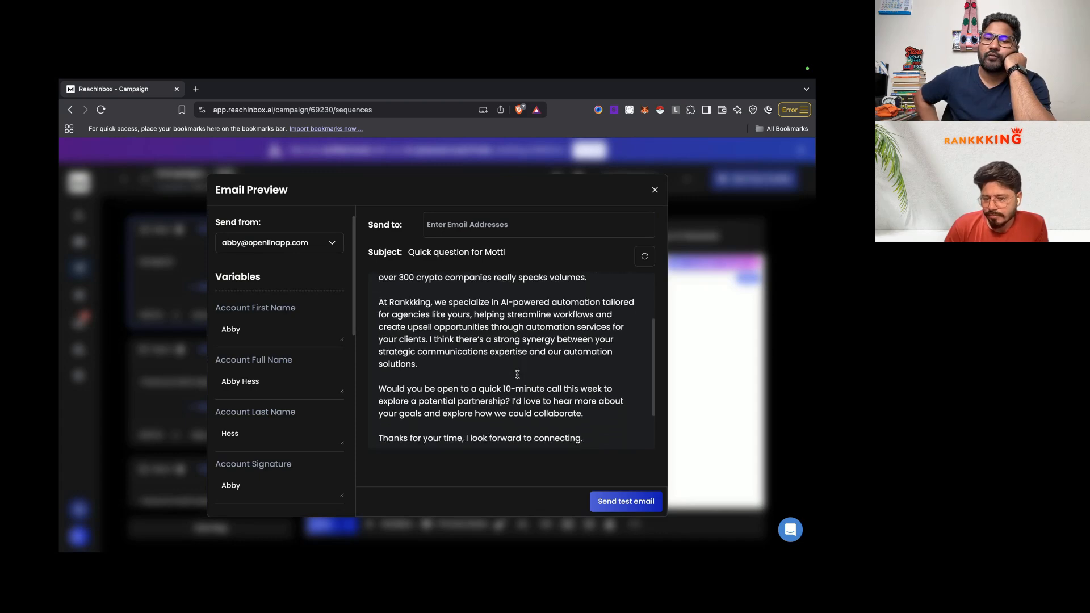
scroll(517, 378, "down", 1)
scroll(517, 378, "up", 1)
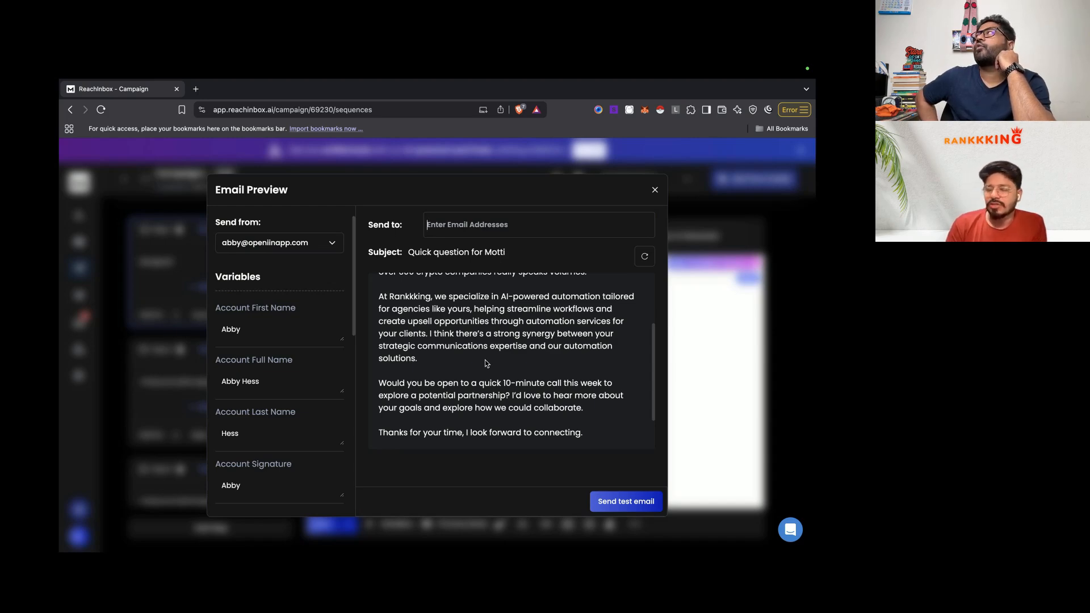
scroll(485, 344, "up", 1)
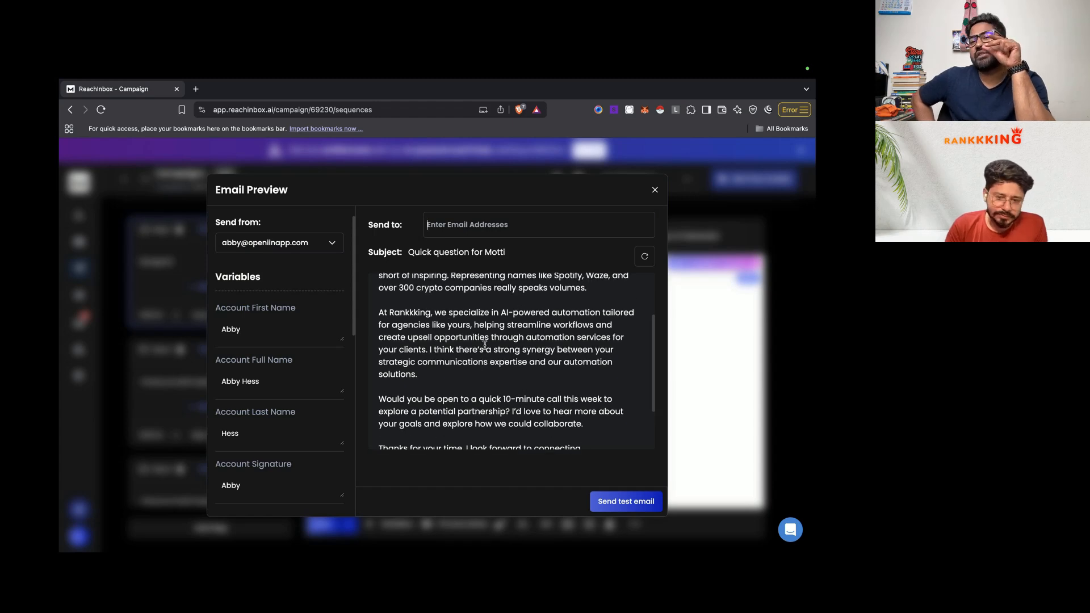
scroll(456, 361, "down", 3)
scroll(456, 361, "down", 1)
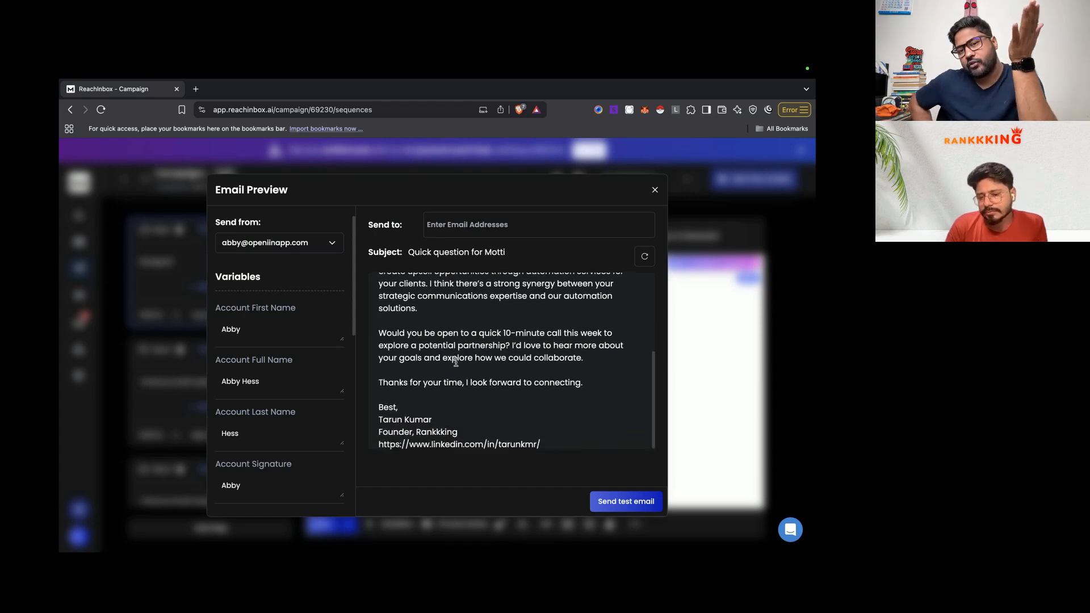
scroll(456, 361, "up", 3)
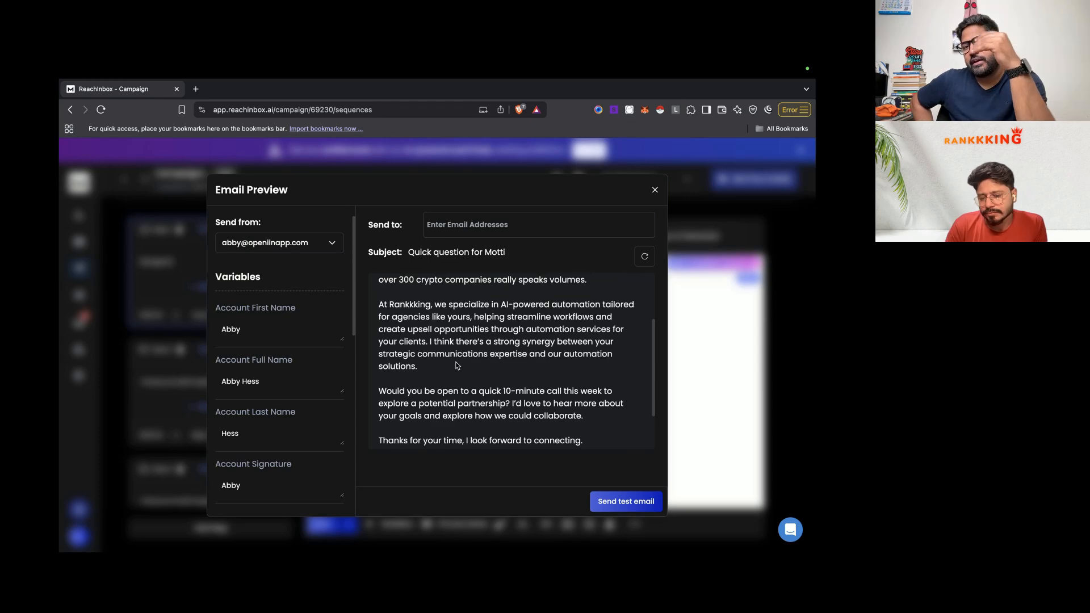
scroll(456, 365, "down", 1)
scroll(455, 365, "down", 3)
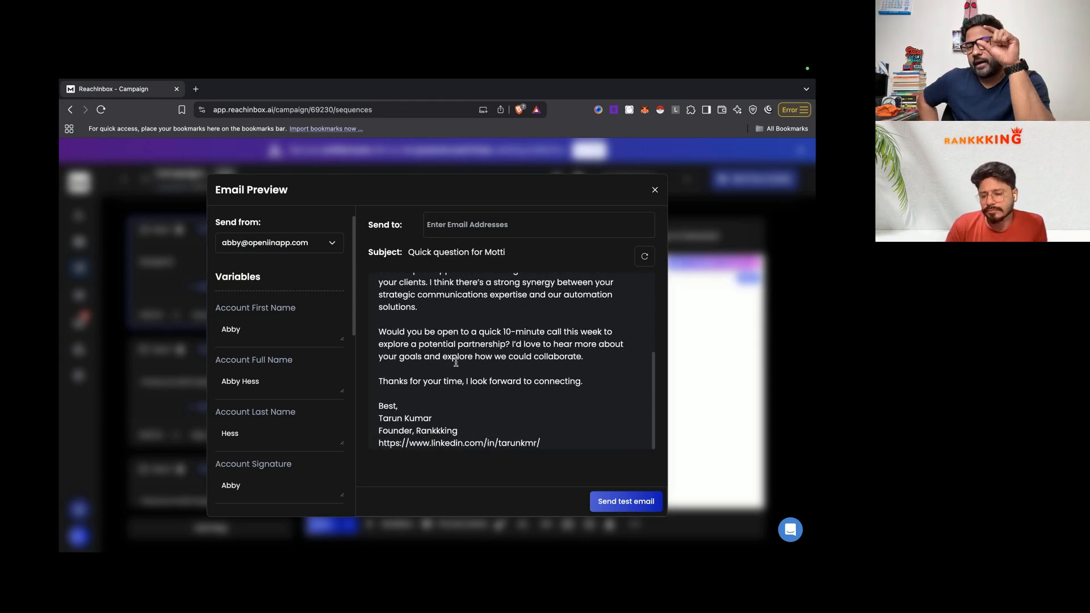
scroll(456, 365, "up", 5)
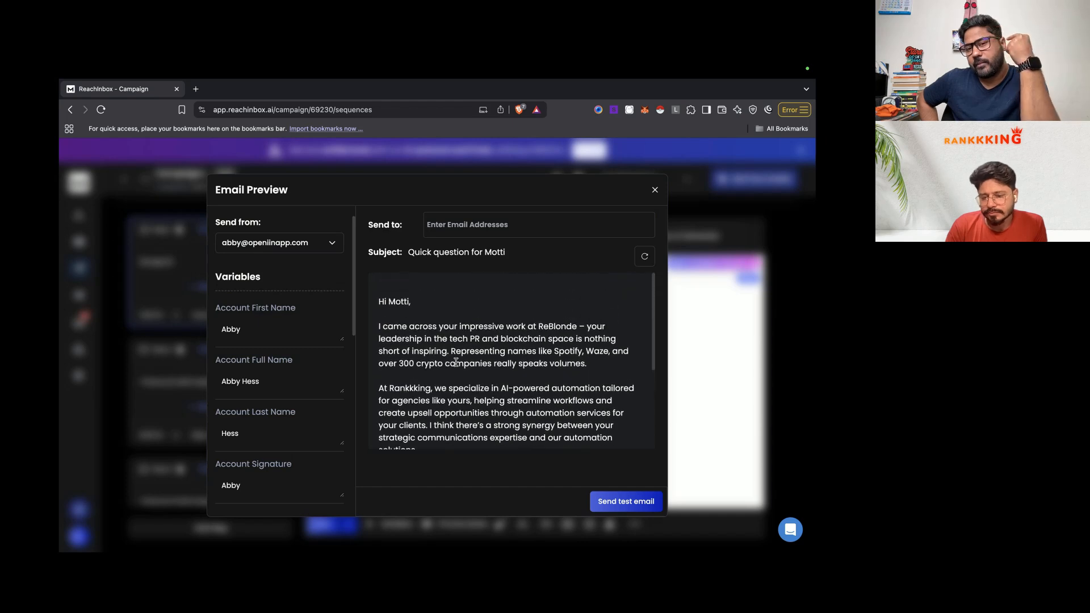
scroll(456, 362, "down", 2)
scroll(456, 363, "down", 1)
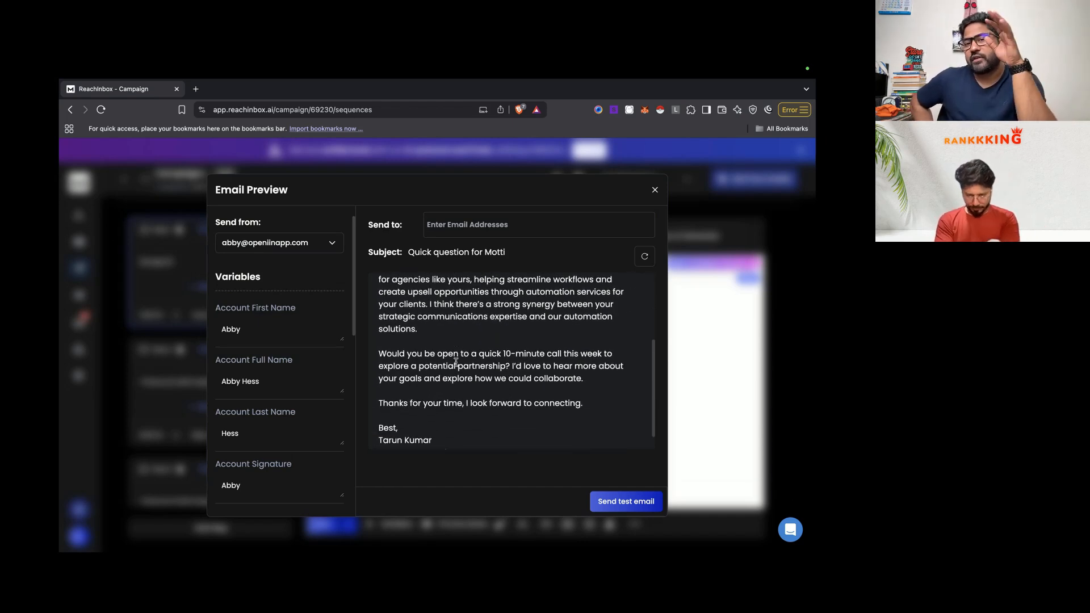
scroll(469, 378, "down", 1)
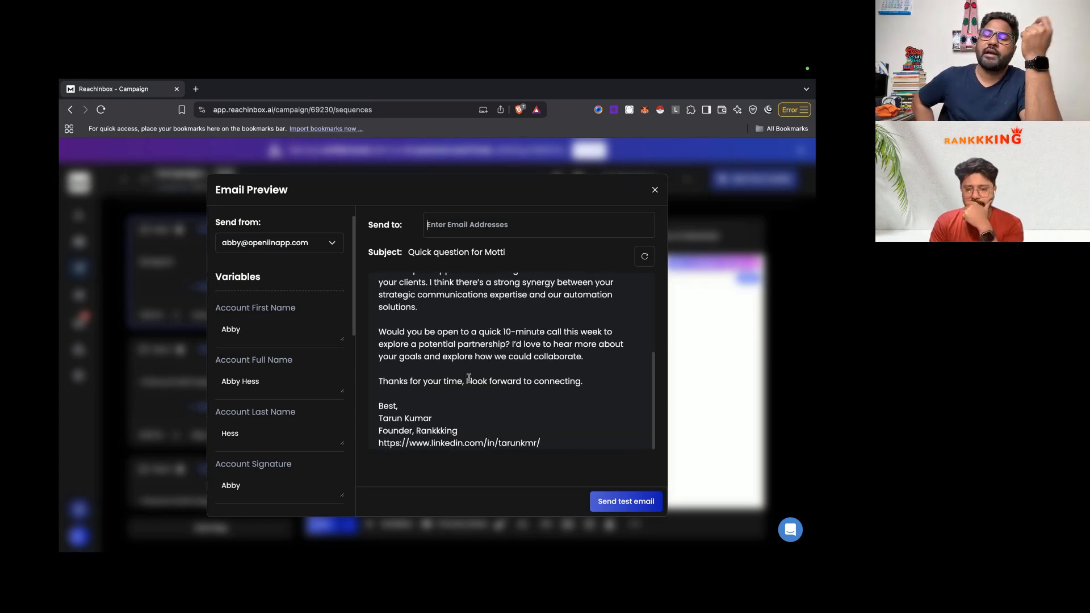
scroll(469, 378, "down", 5)
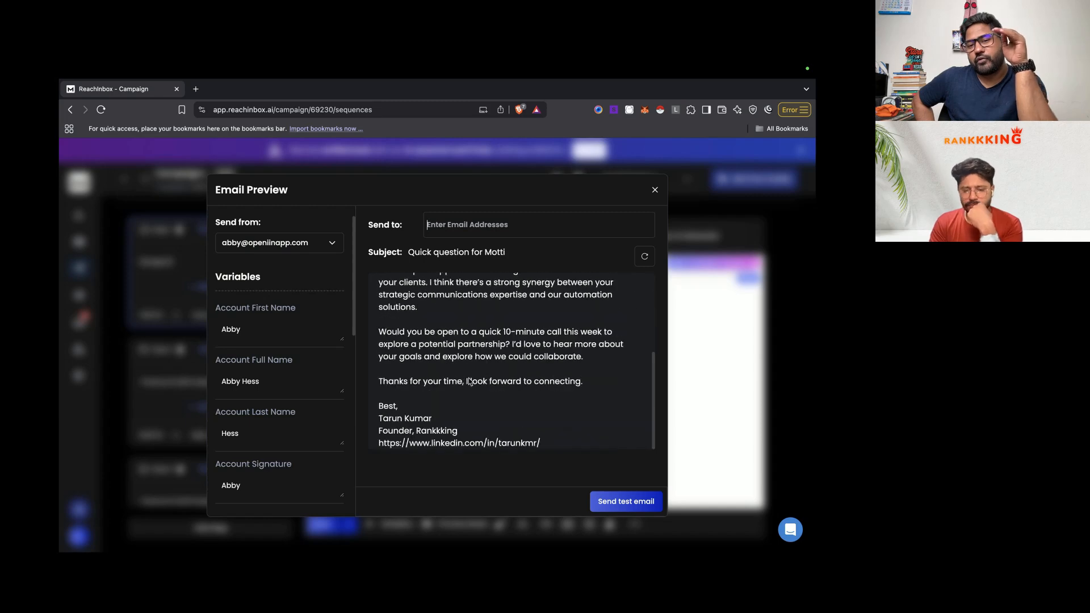
Step: Close the email preview and move over to the n8n workflow window
left_click(655, 190)
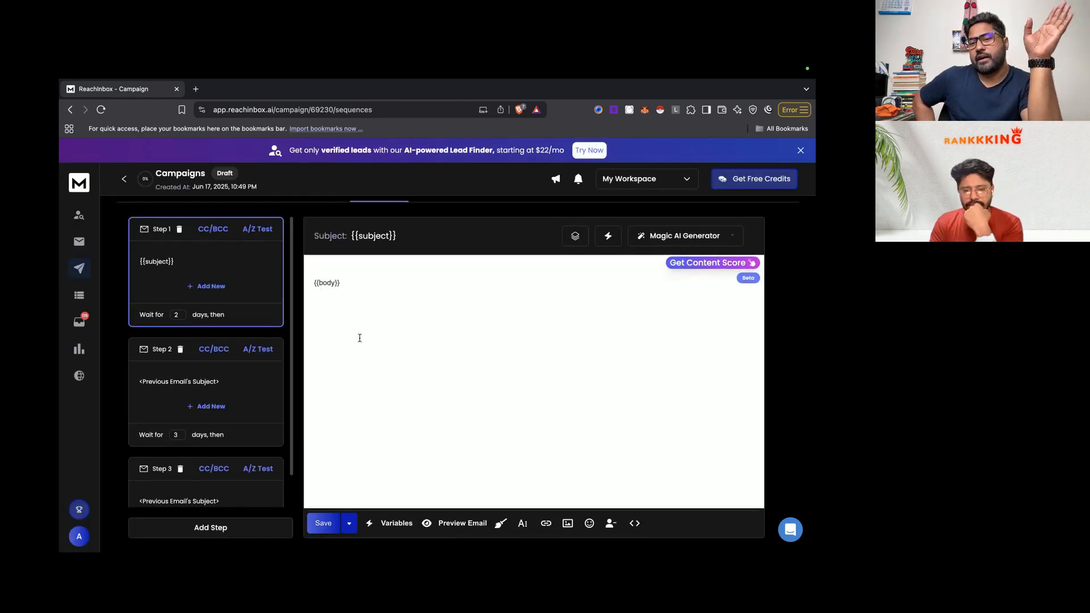
key("ctrl+Left")
key("ctrl+Right")
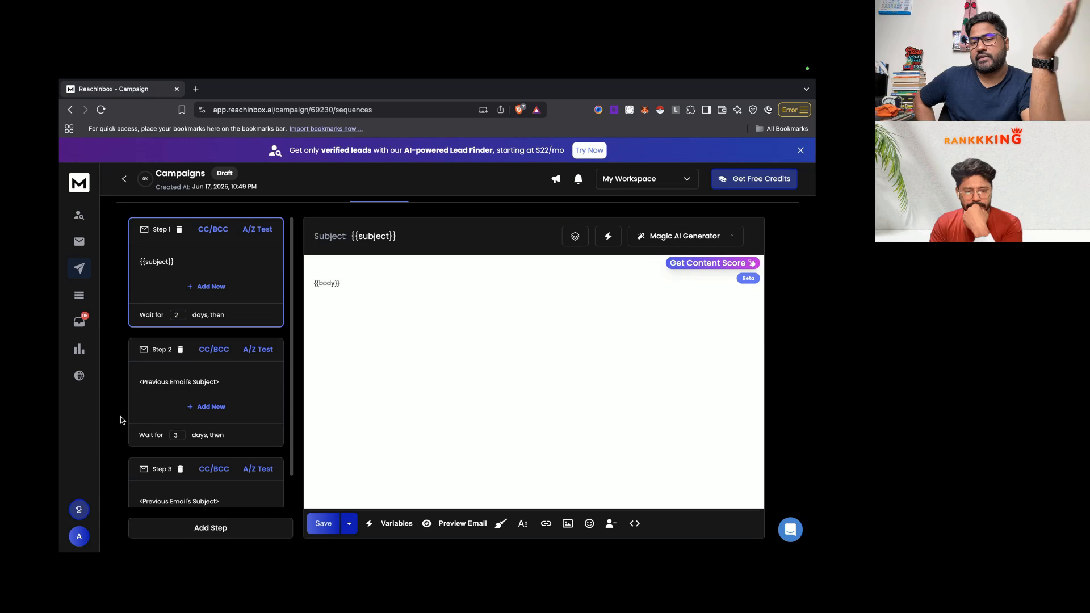
key("ctrl+Right")
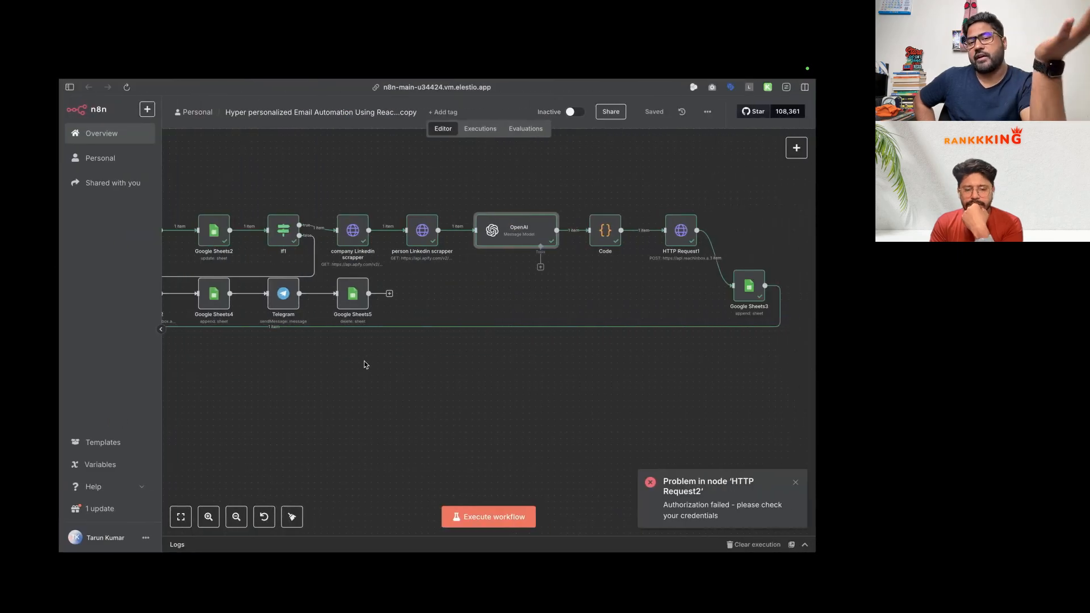
Step: Review the OpenAI node's cold outreach email prompt and result in the expression editor
scroll(363, 360, "down", 5)
scroll(328, 341, "up", 3)
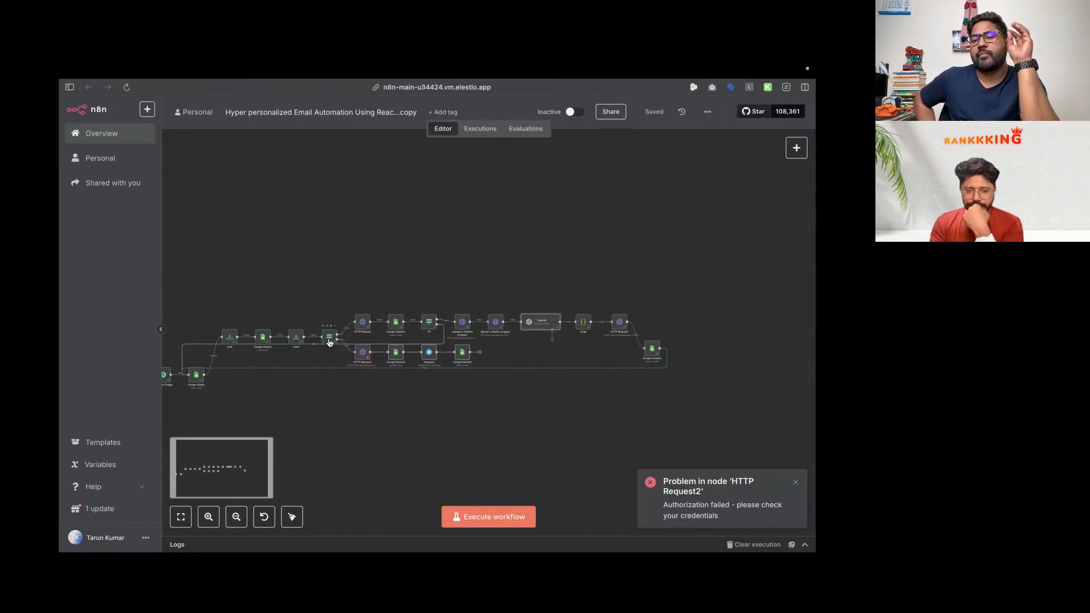
scroll(329, 343, "up", 3)
scroll(326, 346, "down", 1)
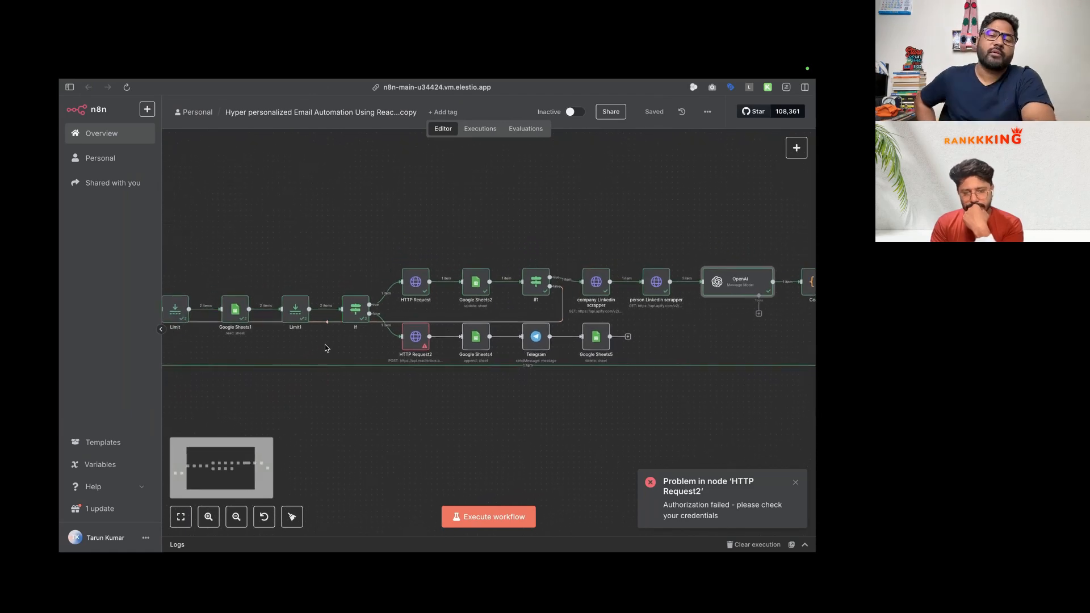
scroll(325, 344, "down", 2)
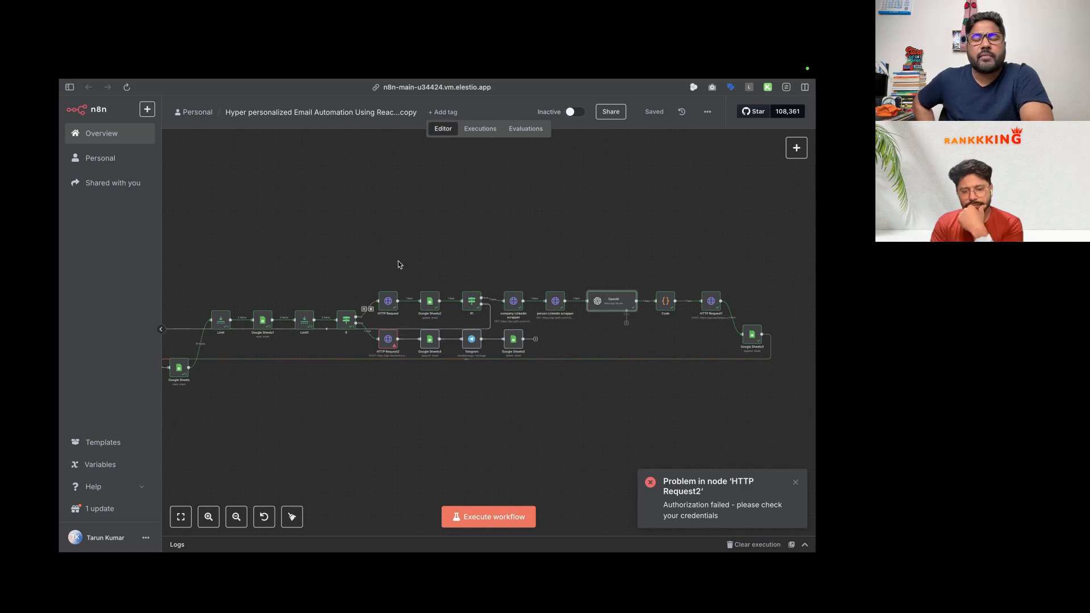
scroll(398, 262, "up", 1)
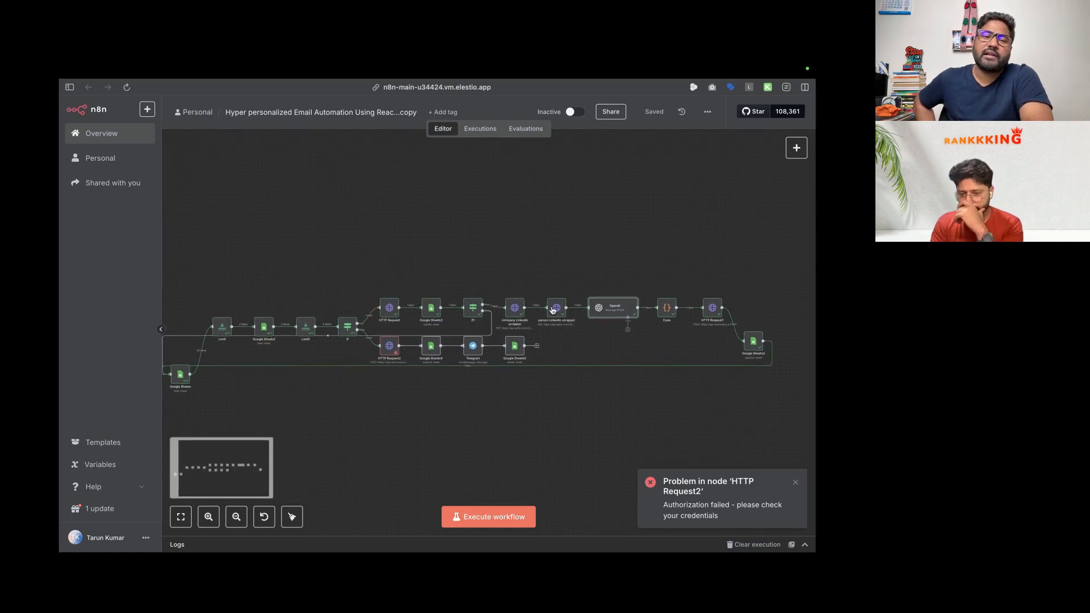
double_click(619, 309)
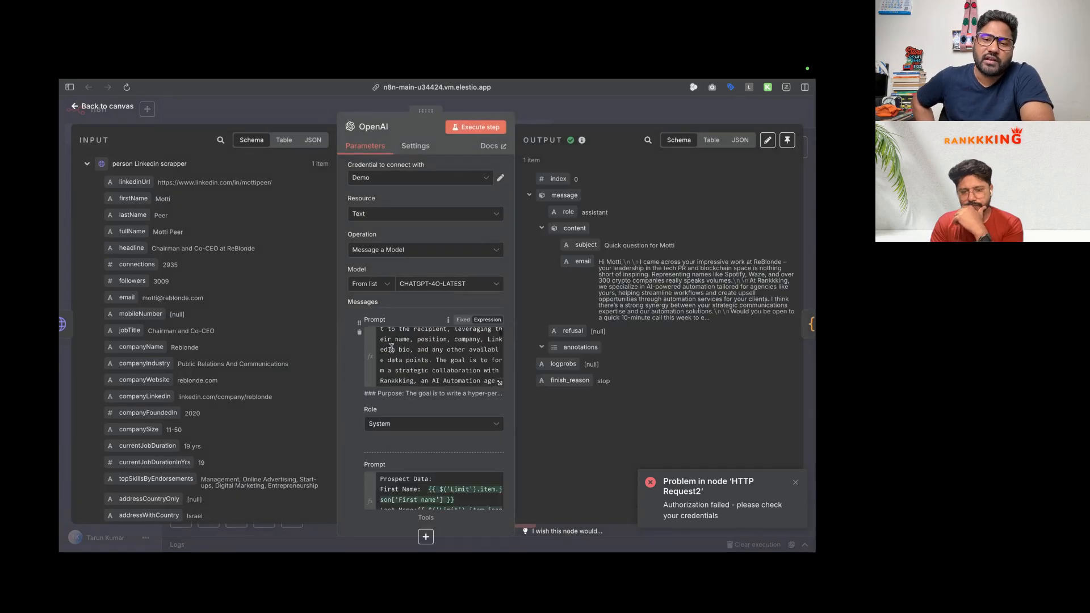
scroll(391, 347, "down", 3)
left_click(500, 383)
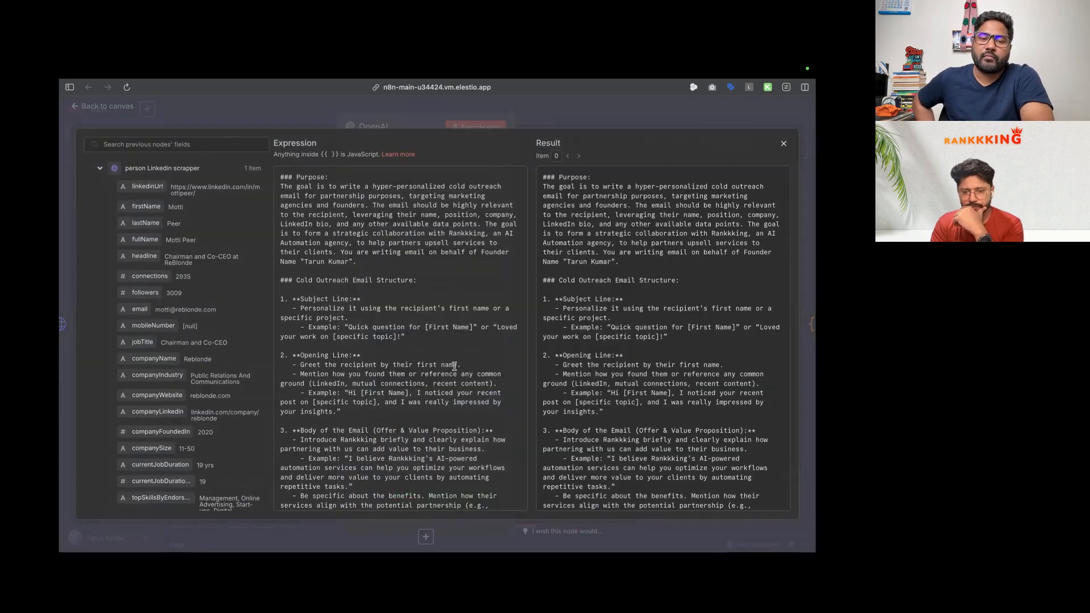
scroll(399, 343, "down", 15)
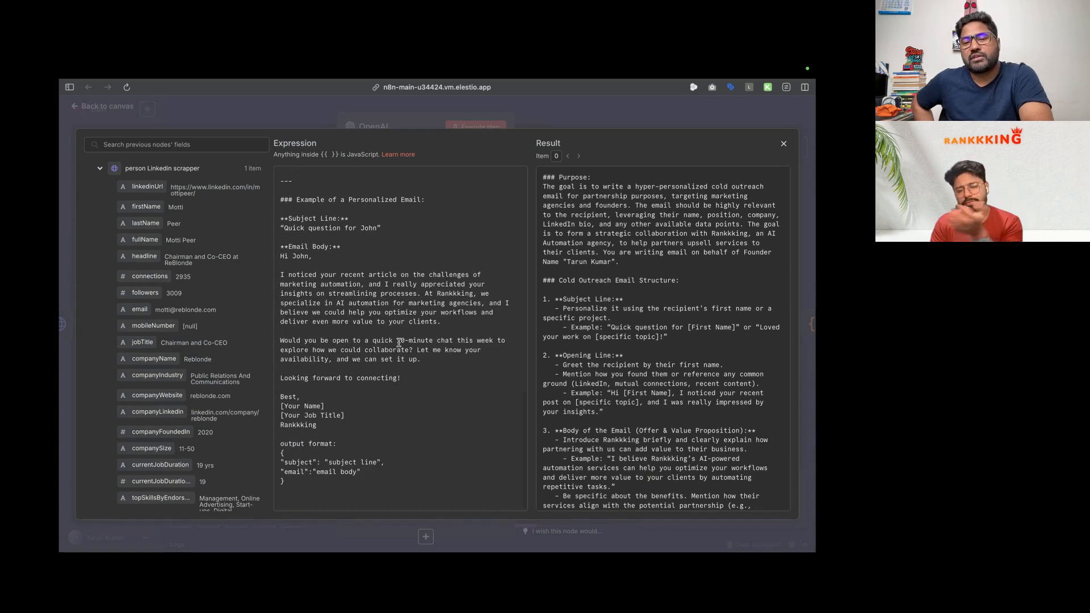
scroll(399, 343, "up", 15)
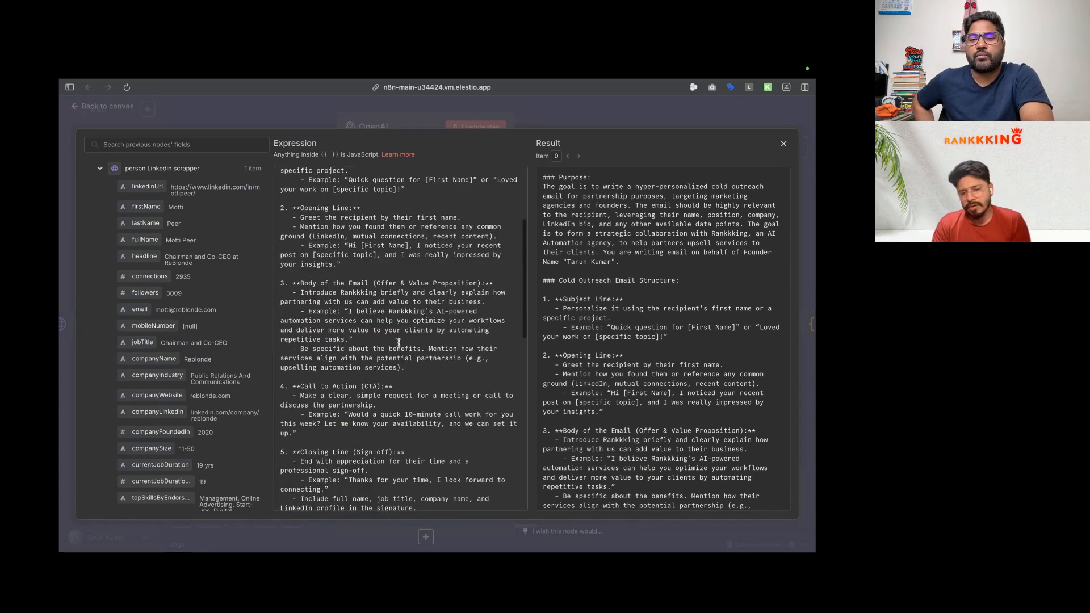
left_click(109, 107)
Step: Close the OpenAI node, dismiss the HTTP Request2 error notice, and switch desktop spaces
left_click(109, 108)
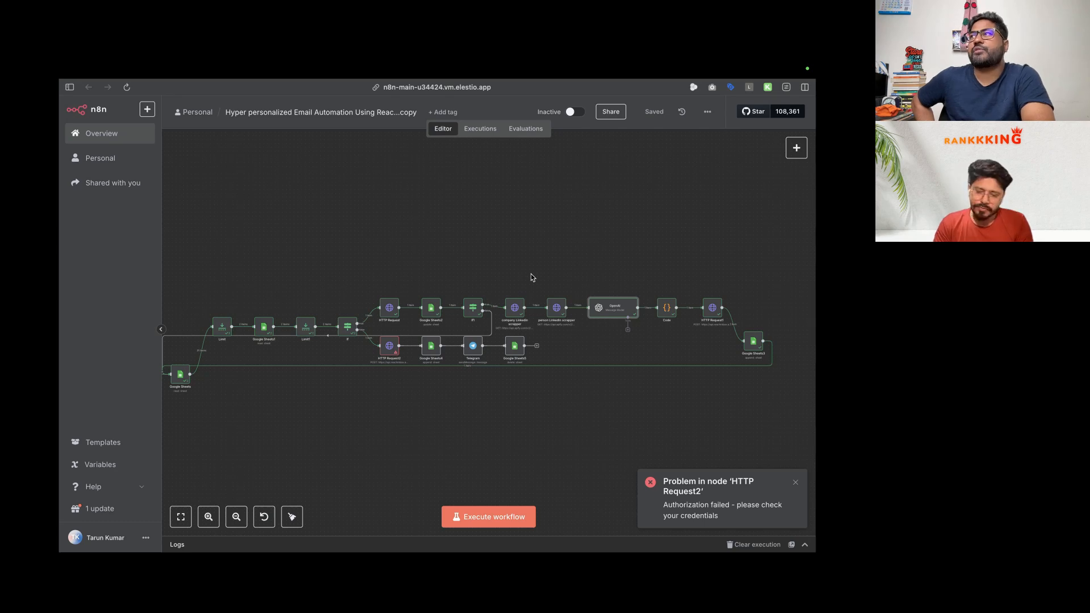
left_click(797, 483)
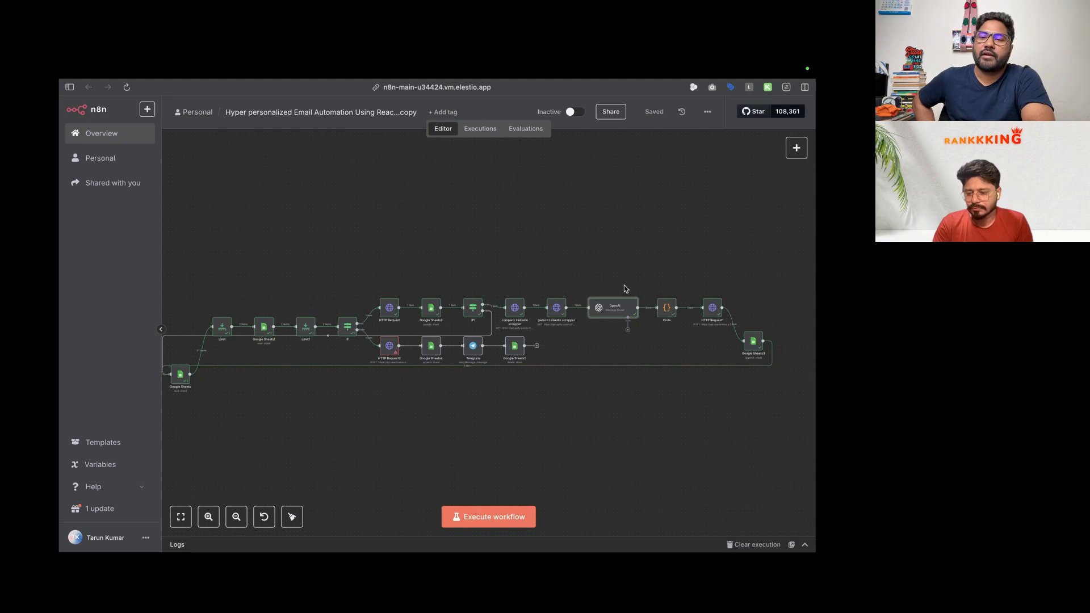
key("ctrl+Left")
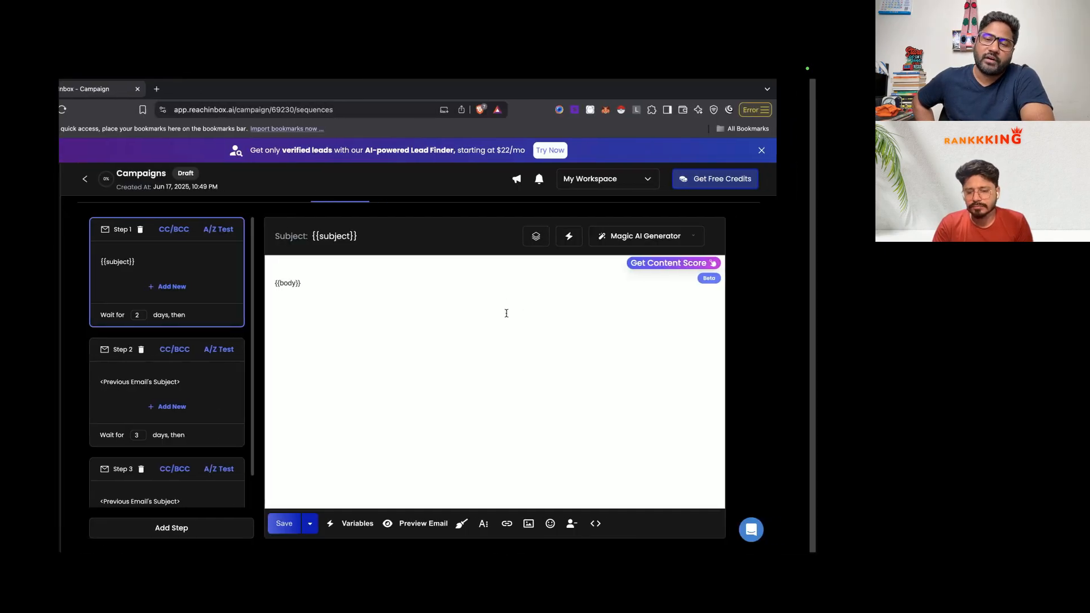
key("ctrl+Right")
scroll(478, 279, "down", 3)
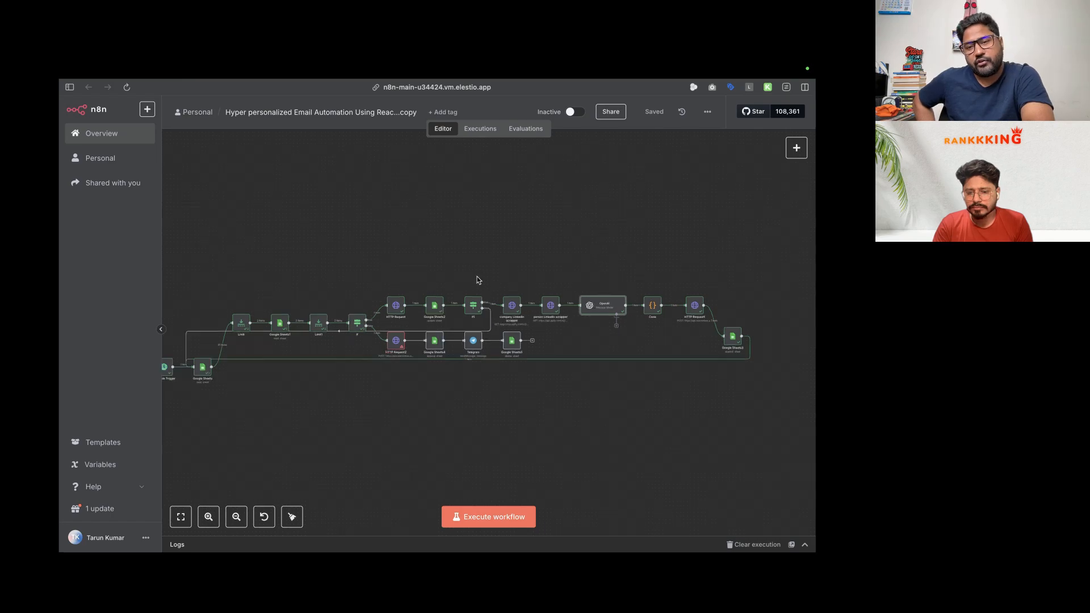
scroll(477, 279, "right", 1)
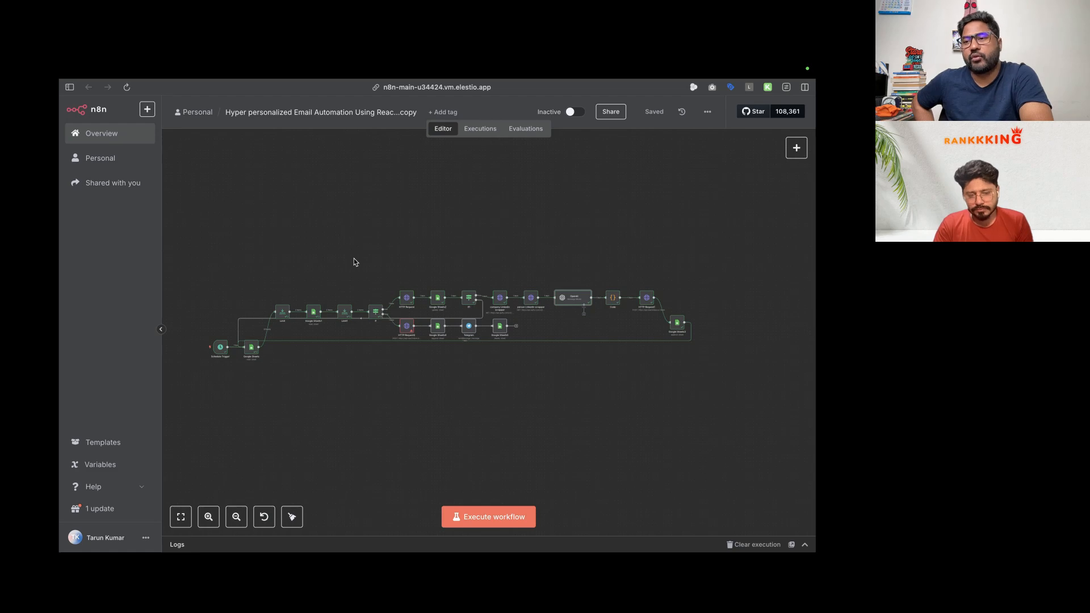
key("ctrl+Right")
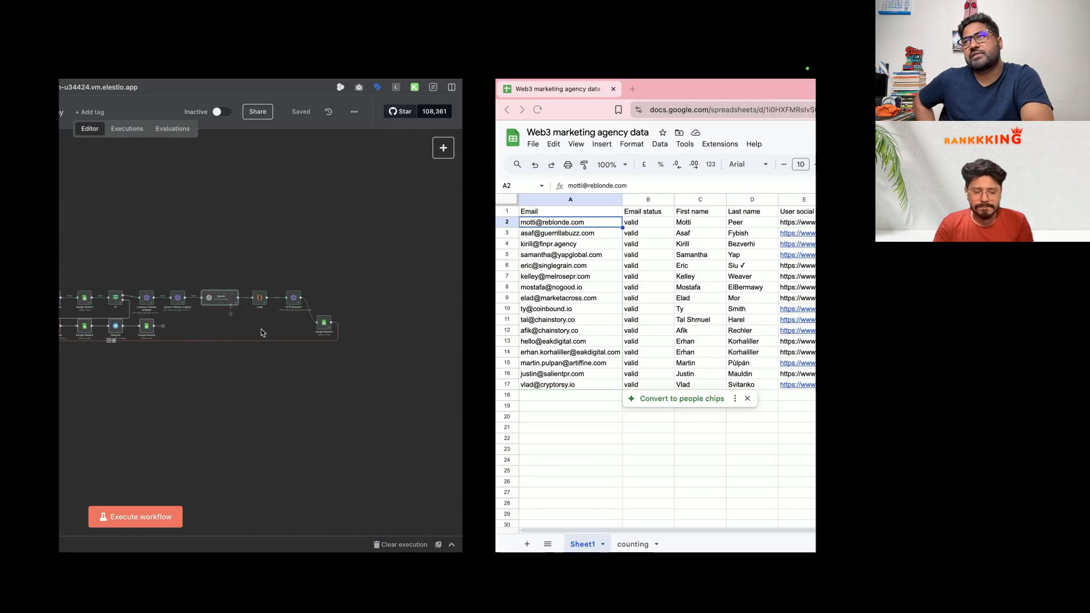
left_click(185, 438)
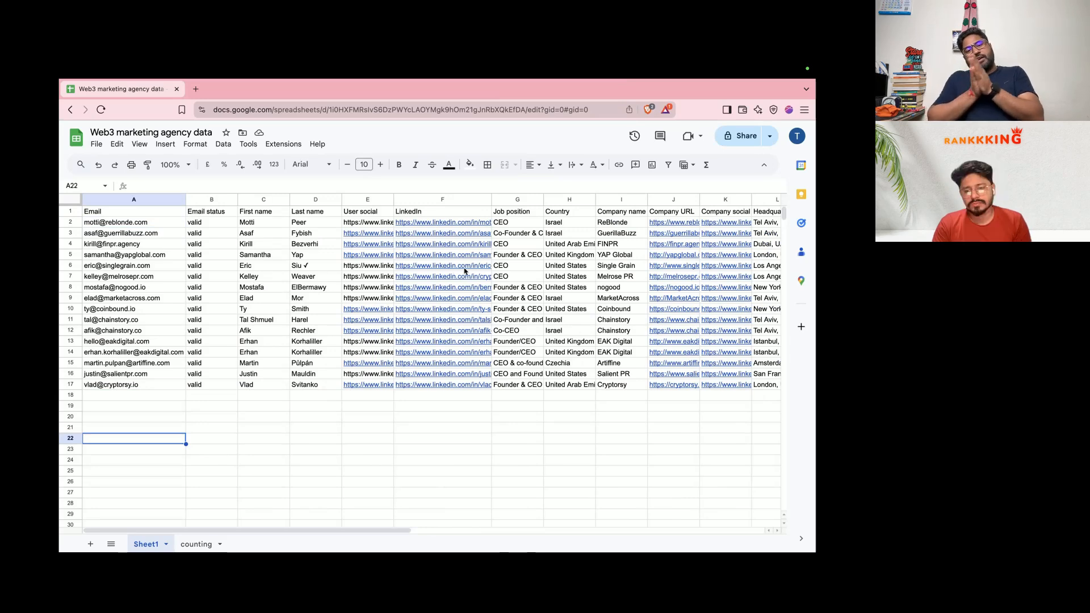
mouse_move(465, 270)
left_click(602, 299)
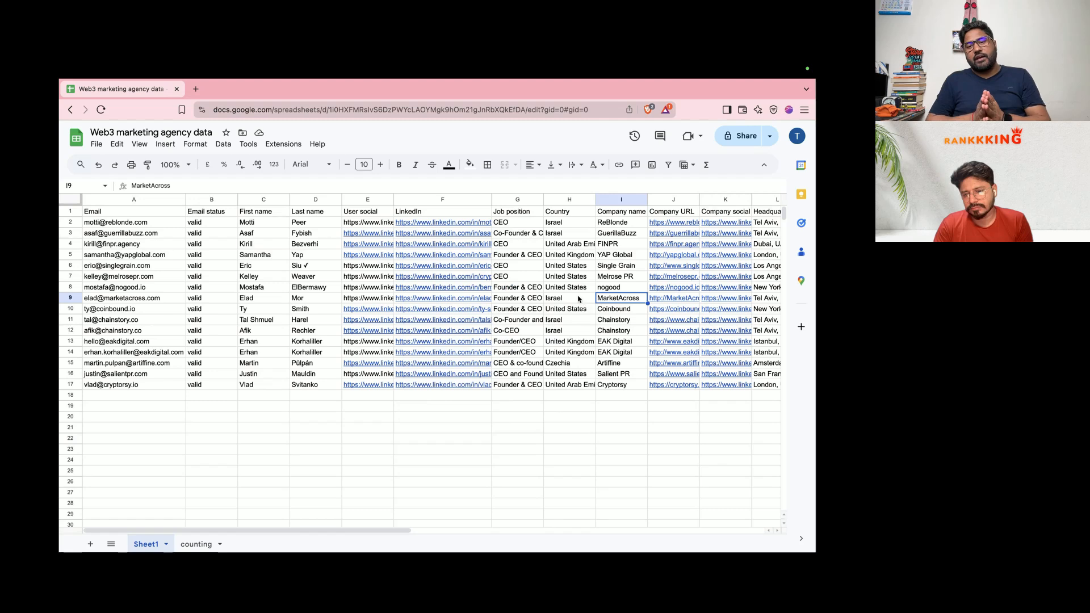
left_click(579, 300)
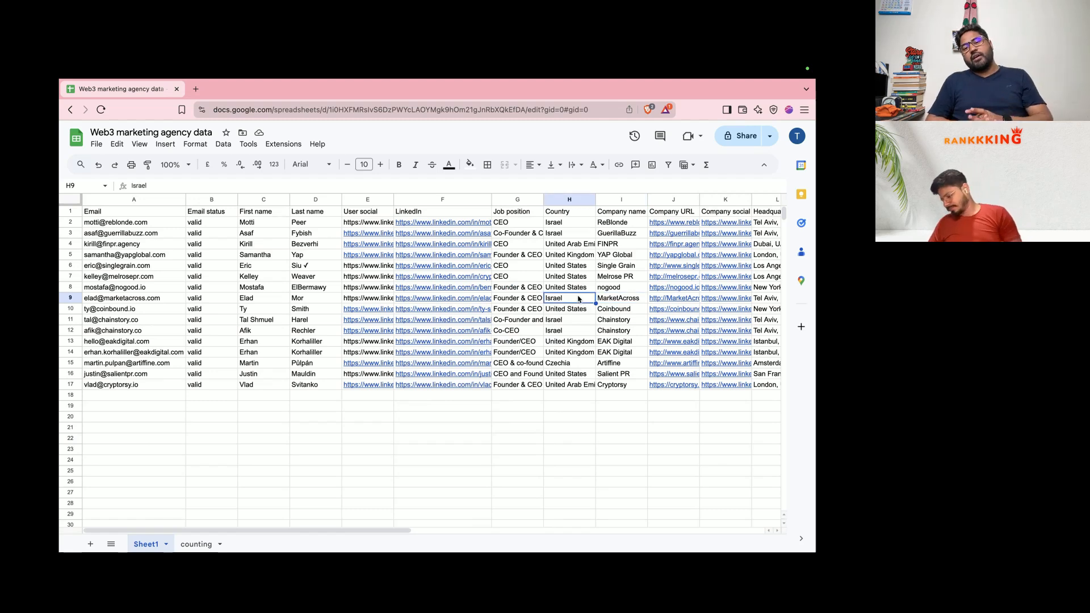